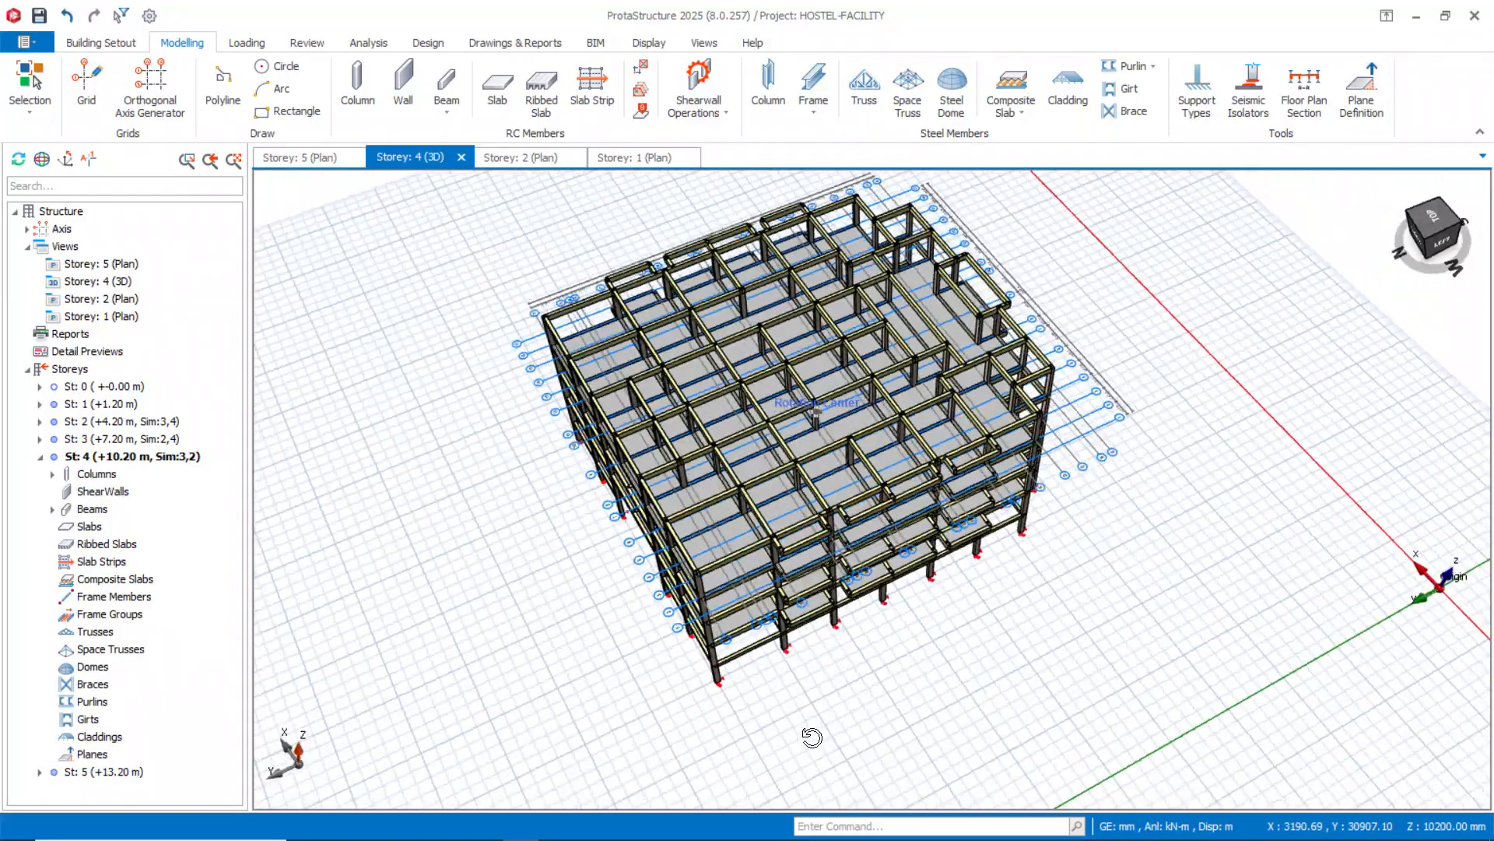
Examine the hostel's multi-storey frame in the storey 4 3D view from several sides.
middle_click_drag(552, 704, 536, 610)
scroll(627, 570, "up", 3)
middle_click_drag(626, 582, 607, 684)
scroll(604, 675, "down", 3)
mouse_move(352, 829)
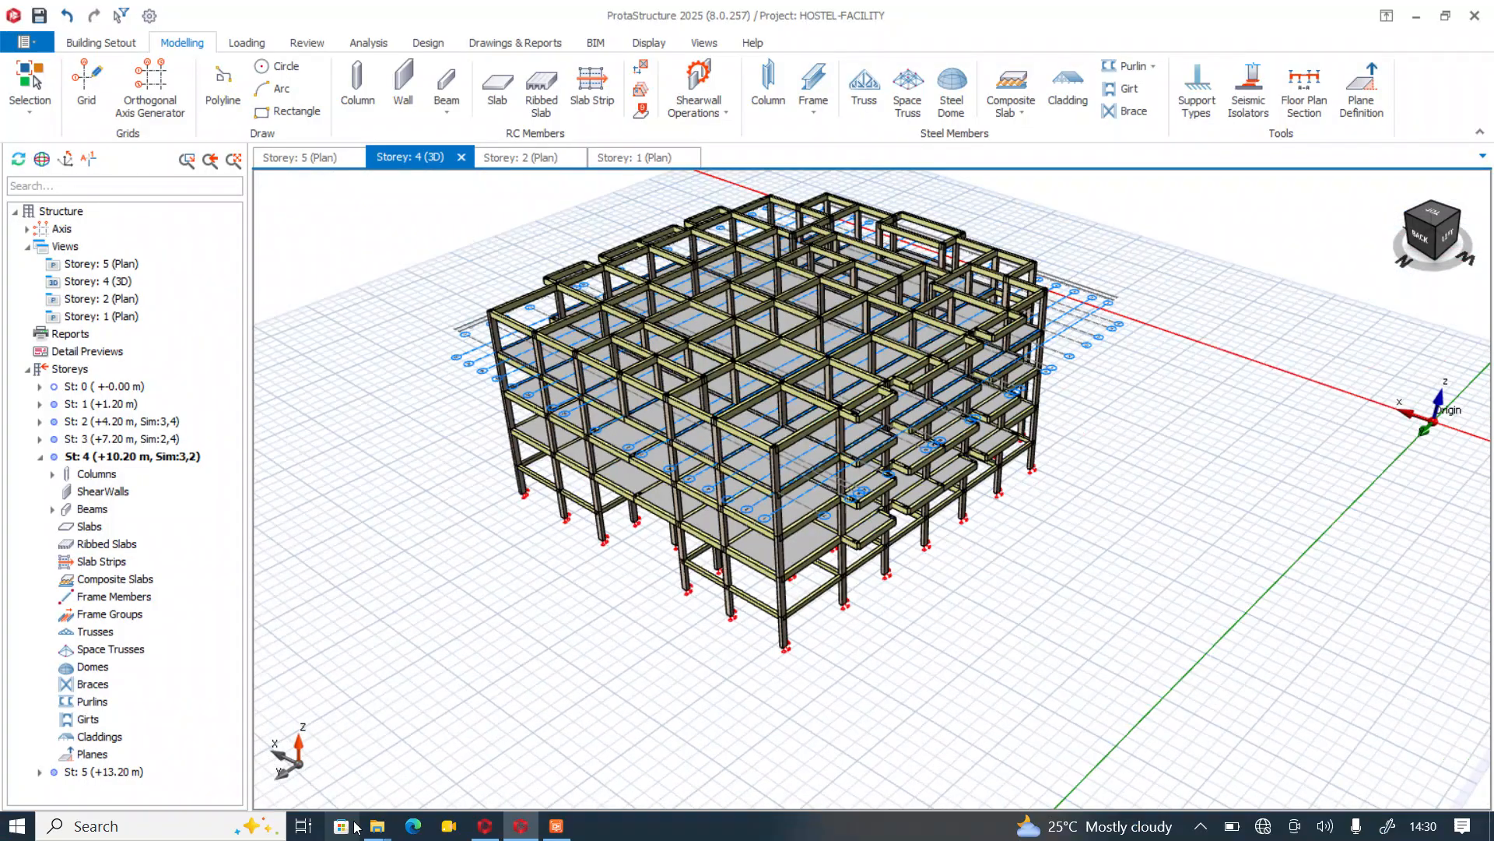
left_click(558, 829)
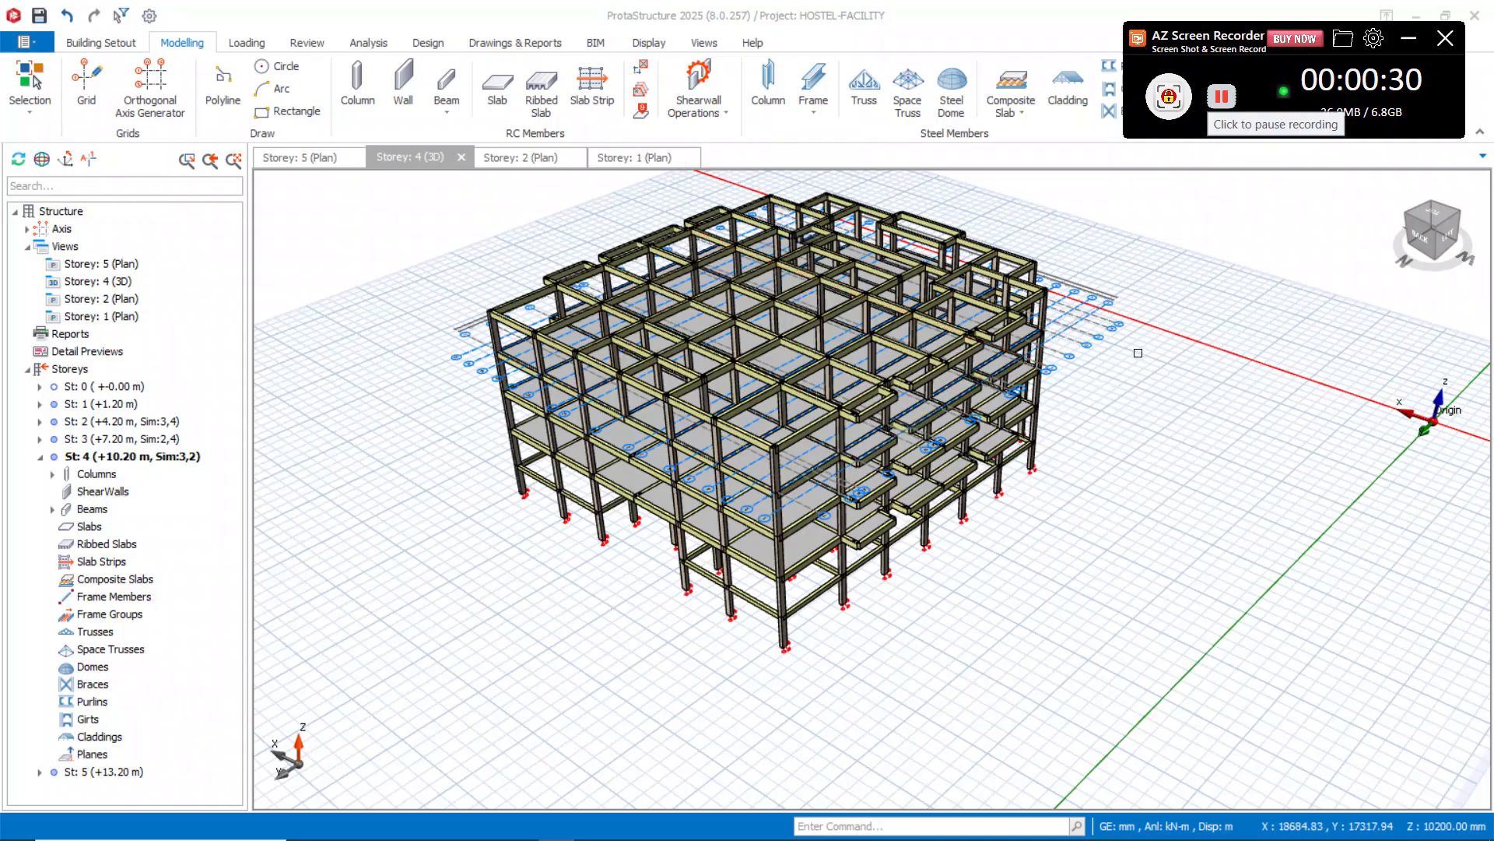
left_click(1178, 234)
middle_click_drag(598, 576, 761, 667)
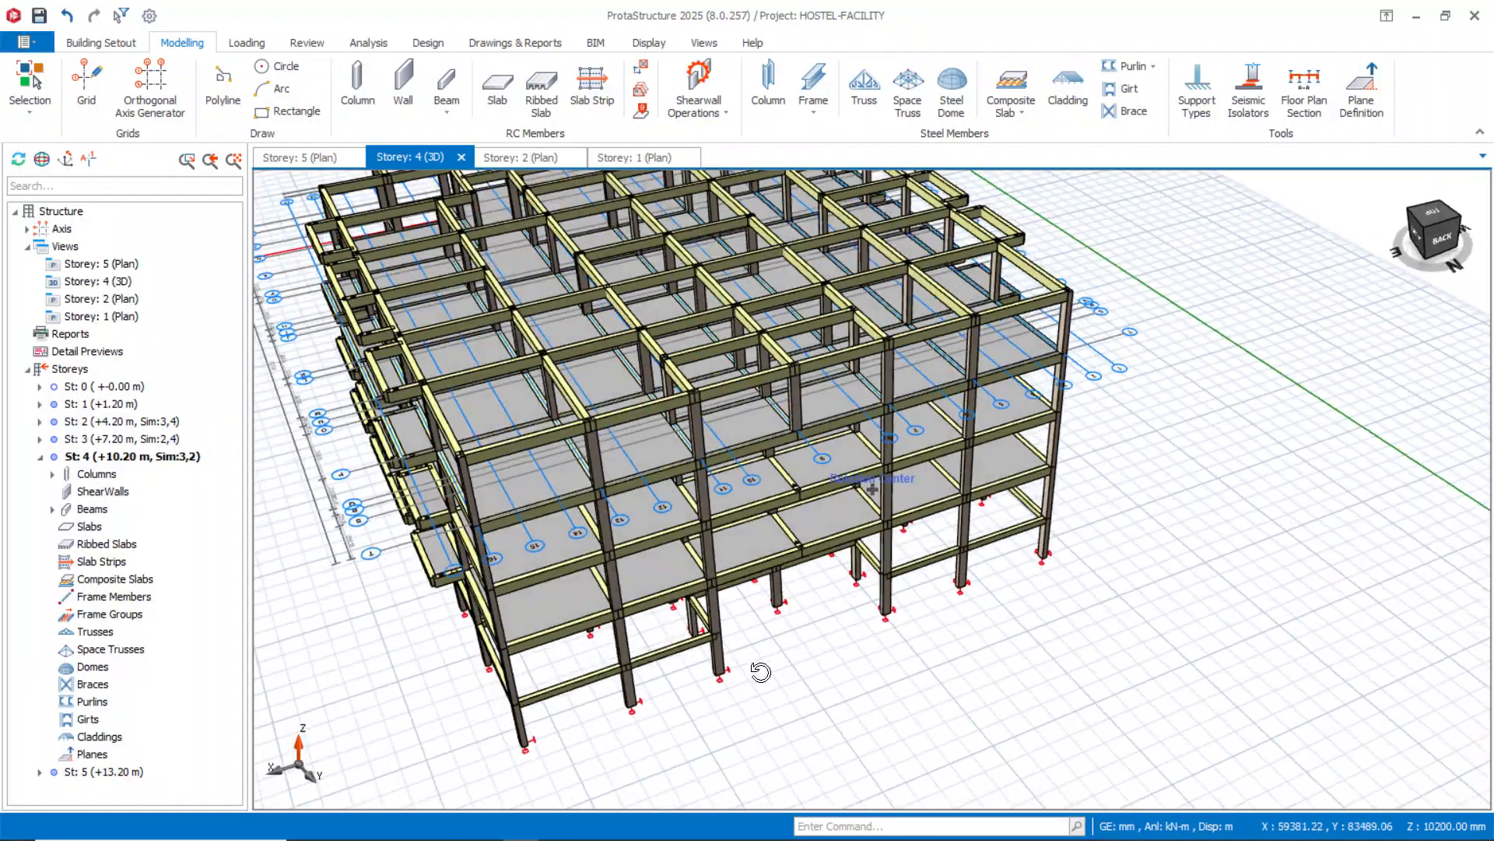
Open the storey 2 plan and review the editing options for the beam on axis T between axes 2 and 5.
left_click(537, 160)
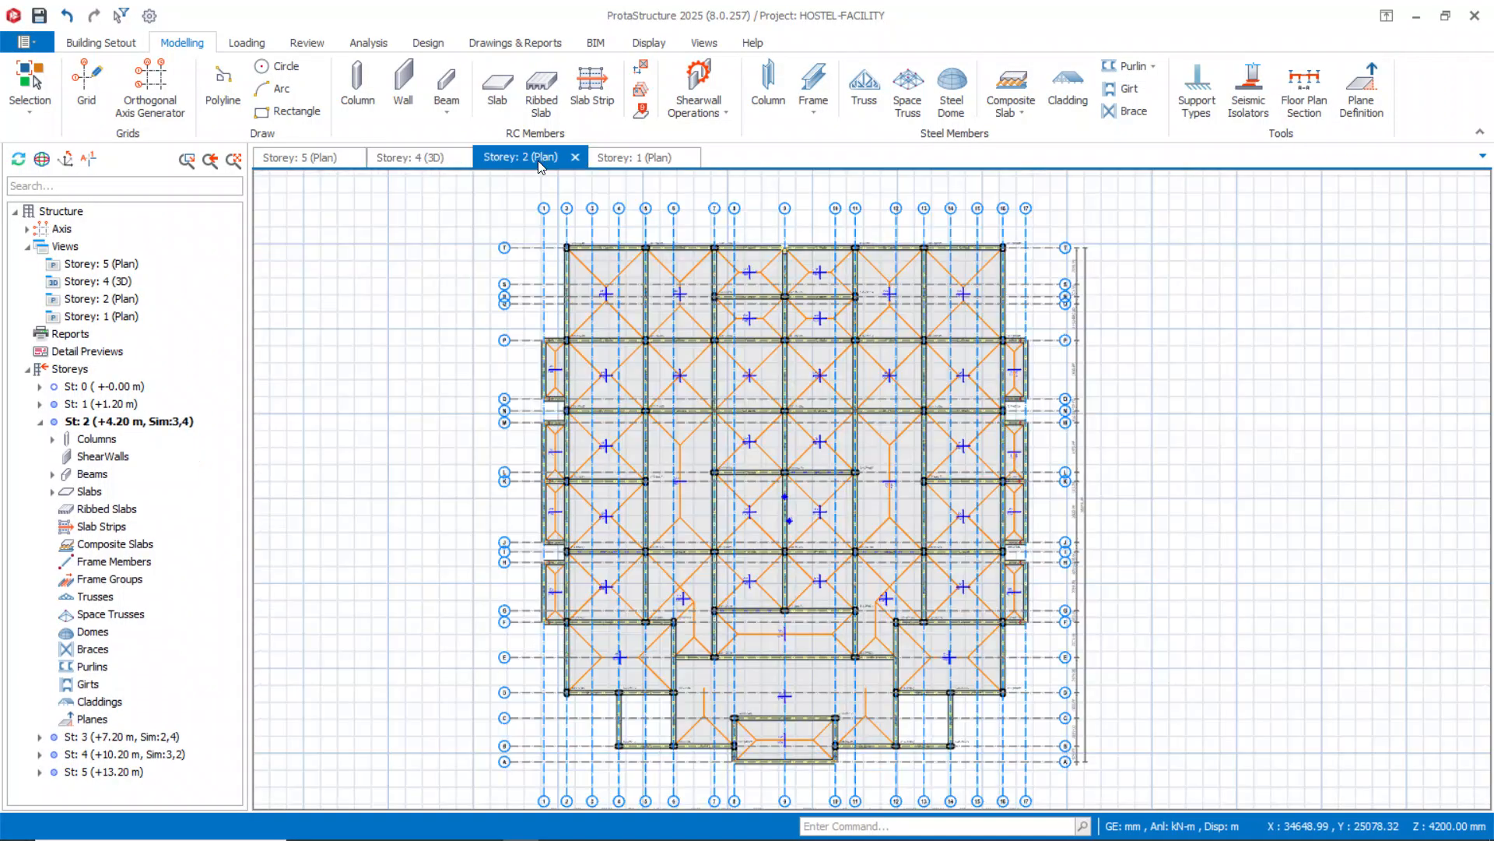
scroll(580, 288, "up", 3)
middle_click_drag(586, 307, 610, 424)
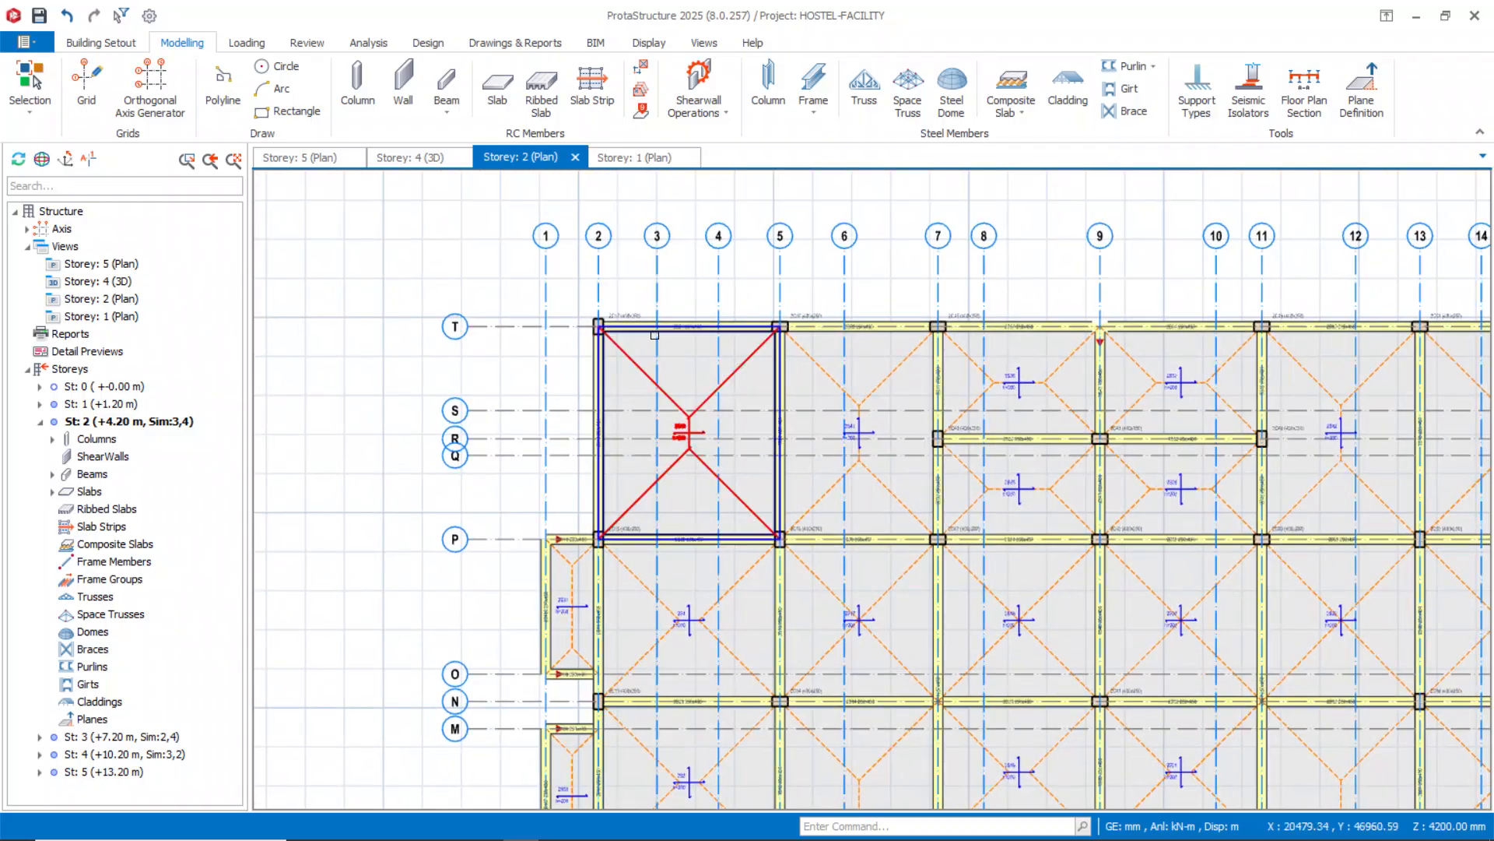
scroll(673, 319, "up", 3)
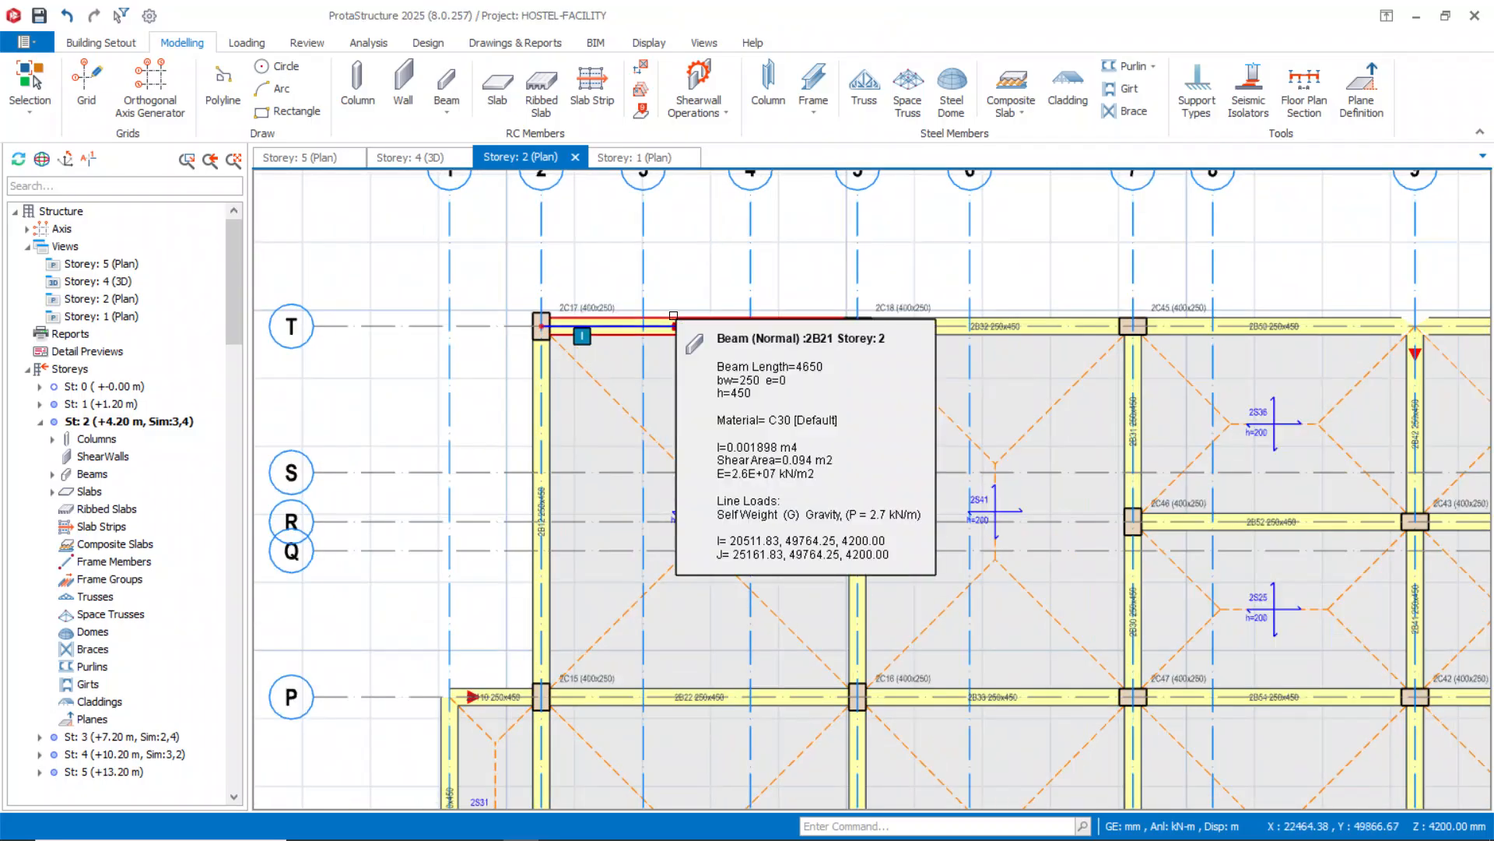
left_click(674, 315)
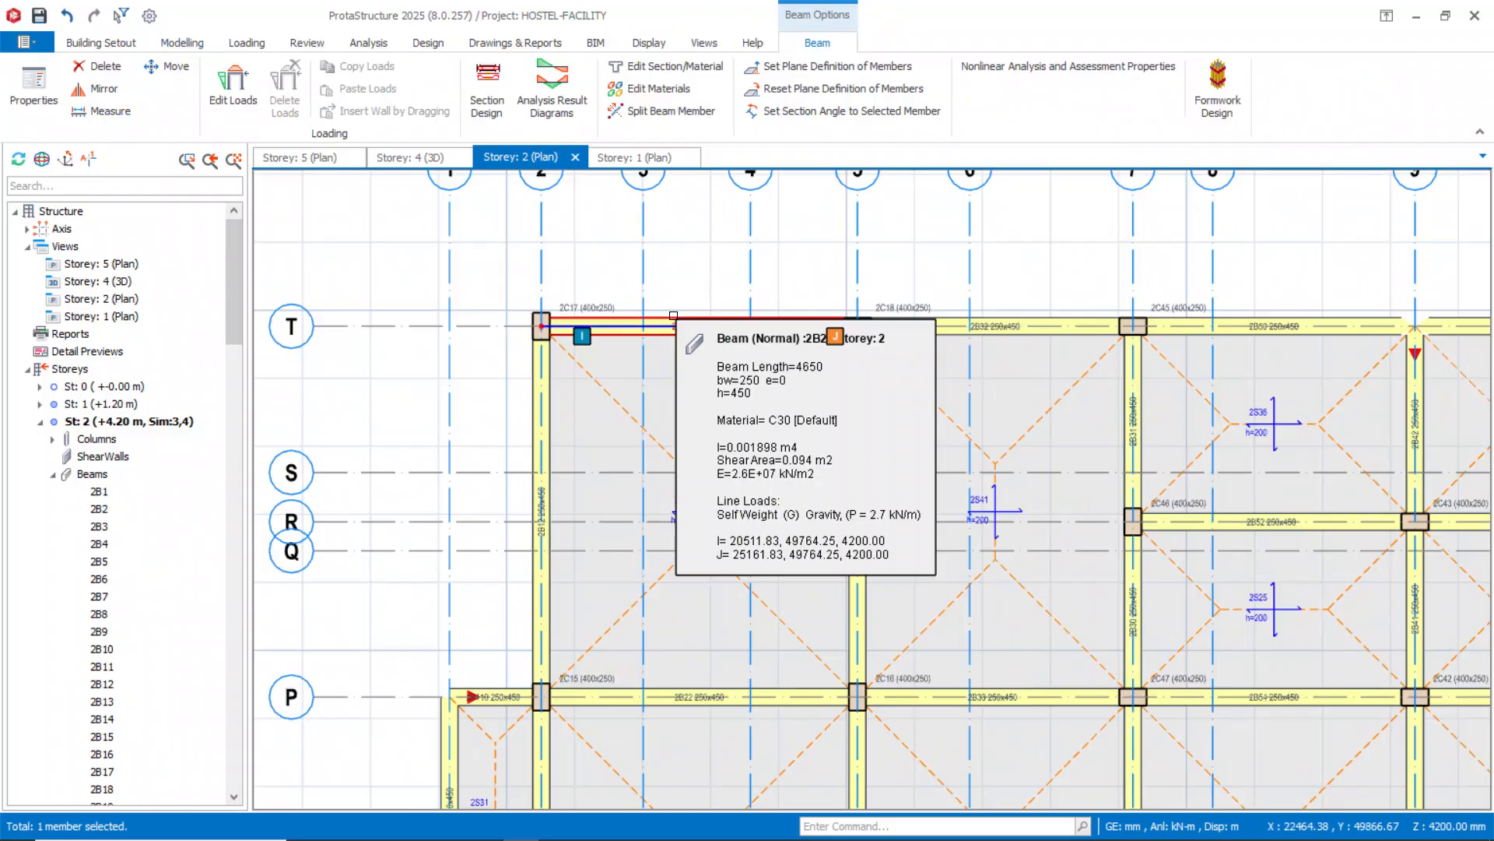
right_click(673, 315)
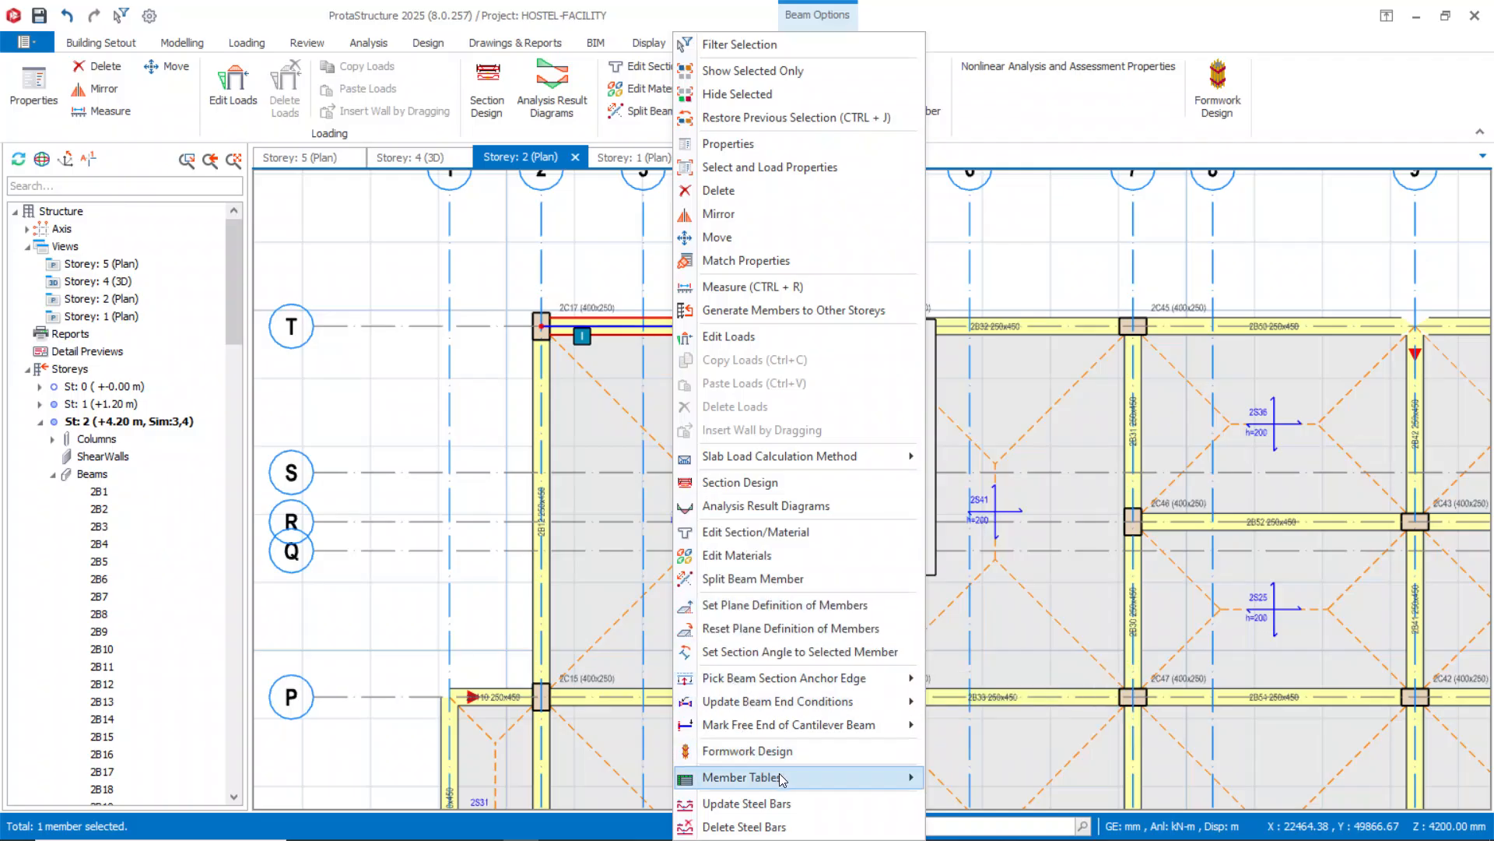
mouse_move(768, 676)
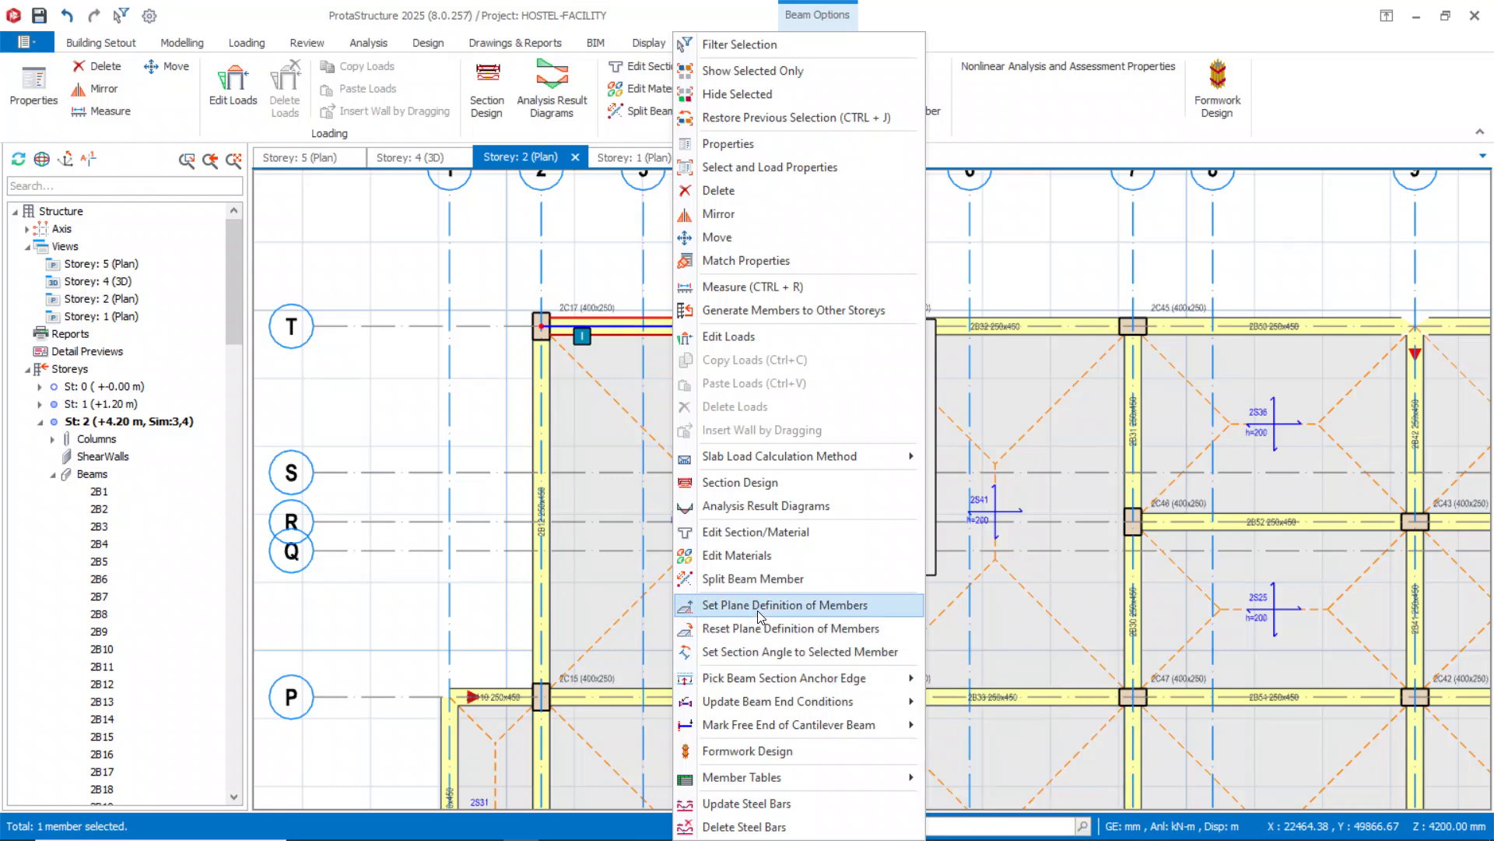
mouse_move(804, 458)
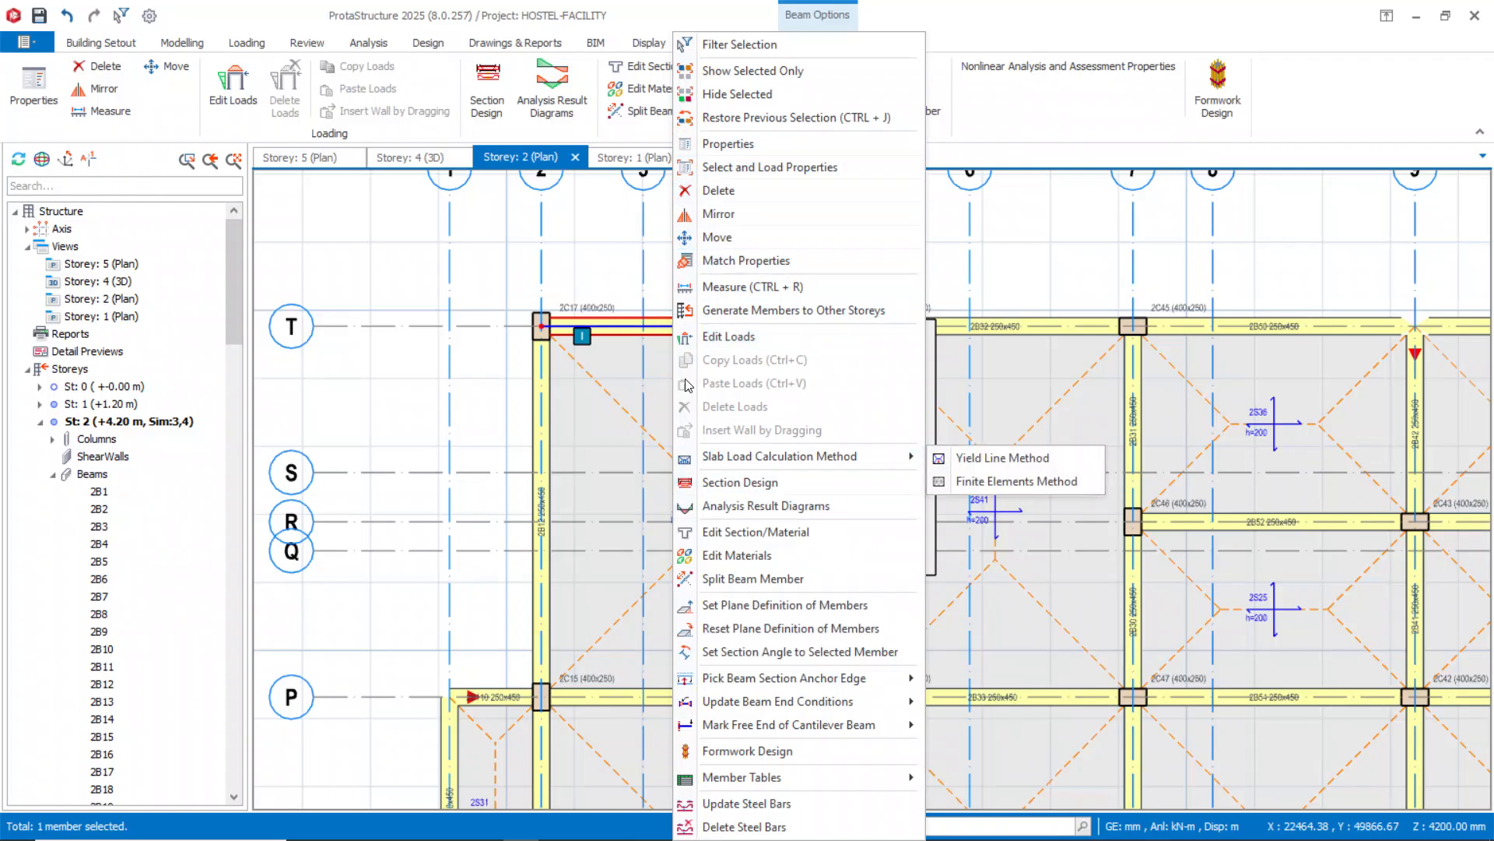
left_click(358, 241)
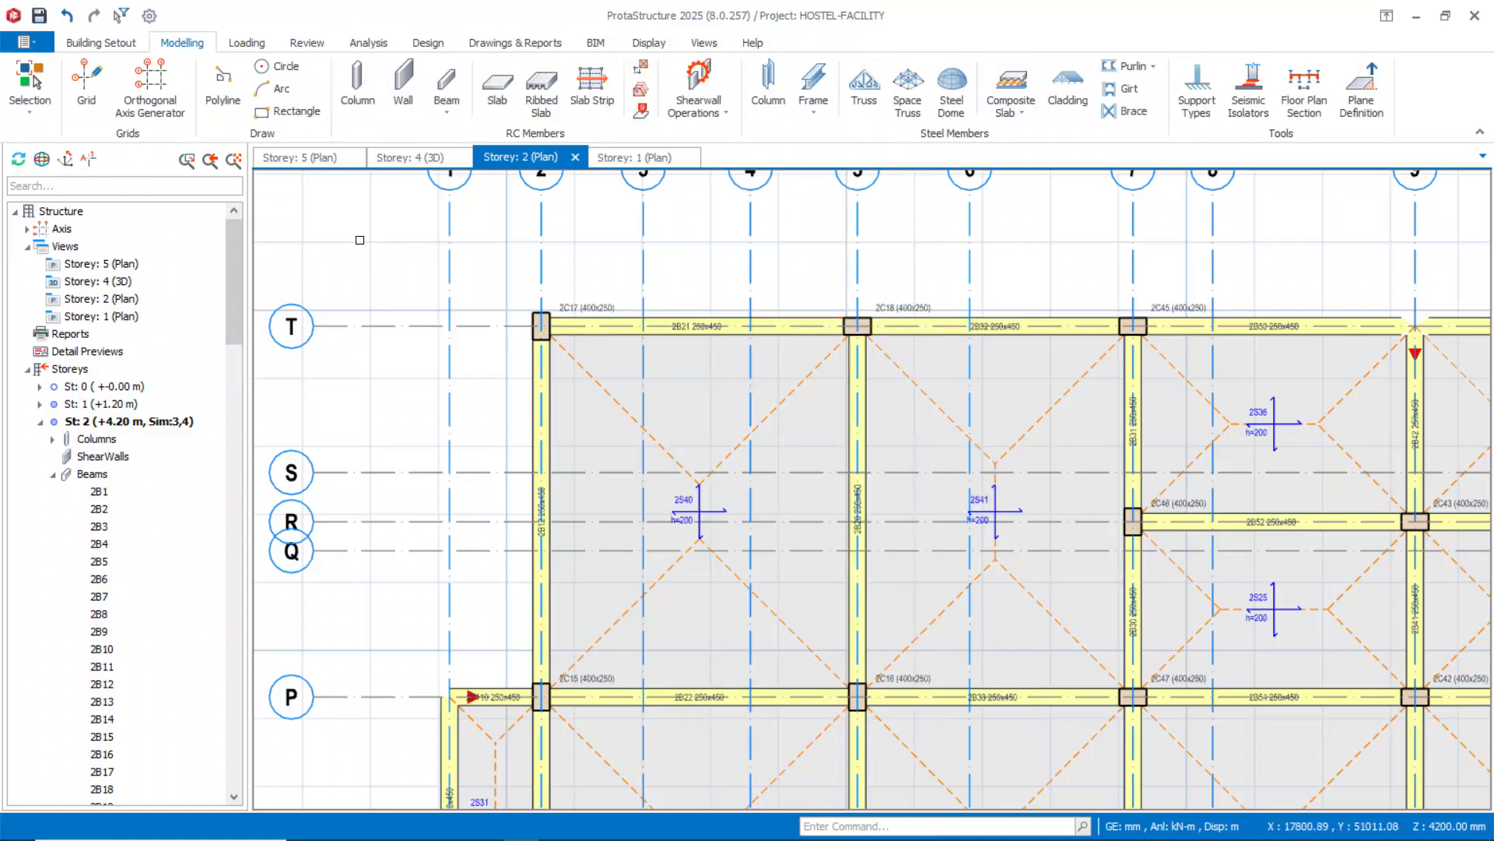
left_click(401, 101)
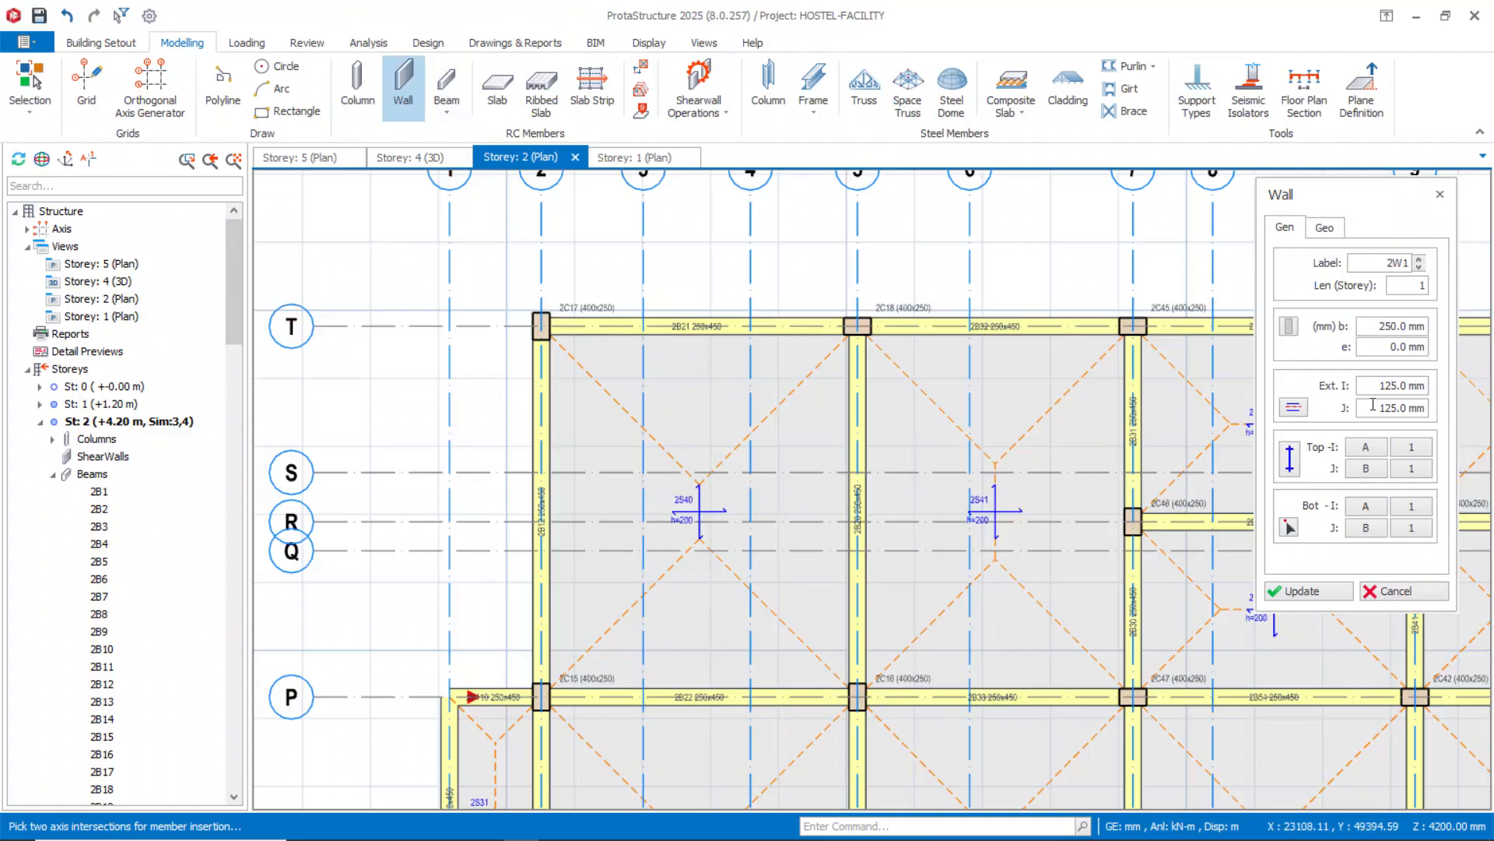
left_click(1290, 327)
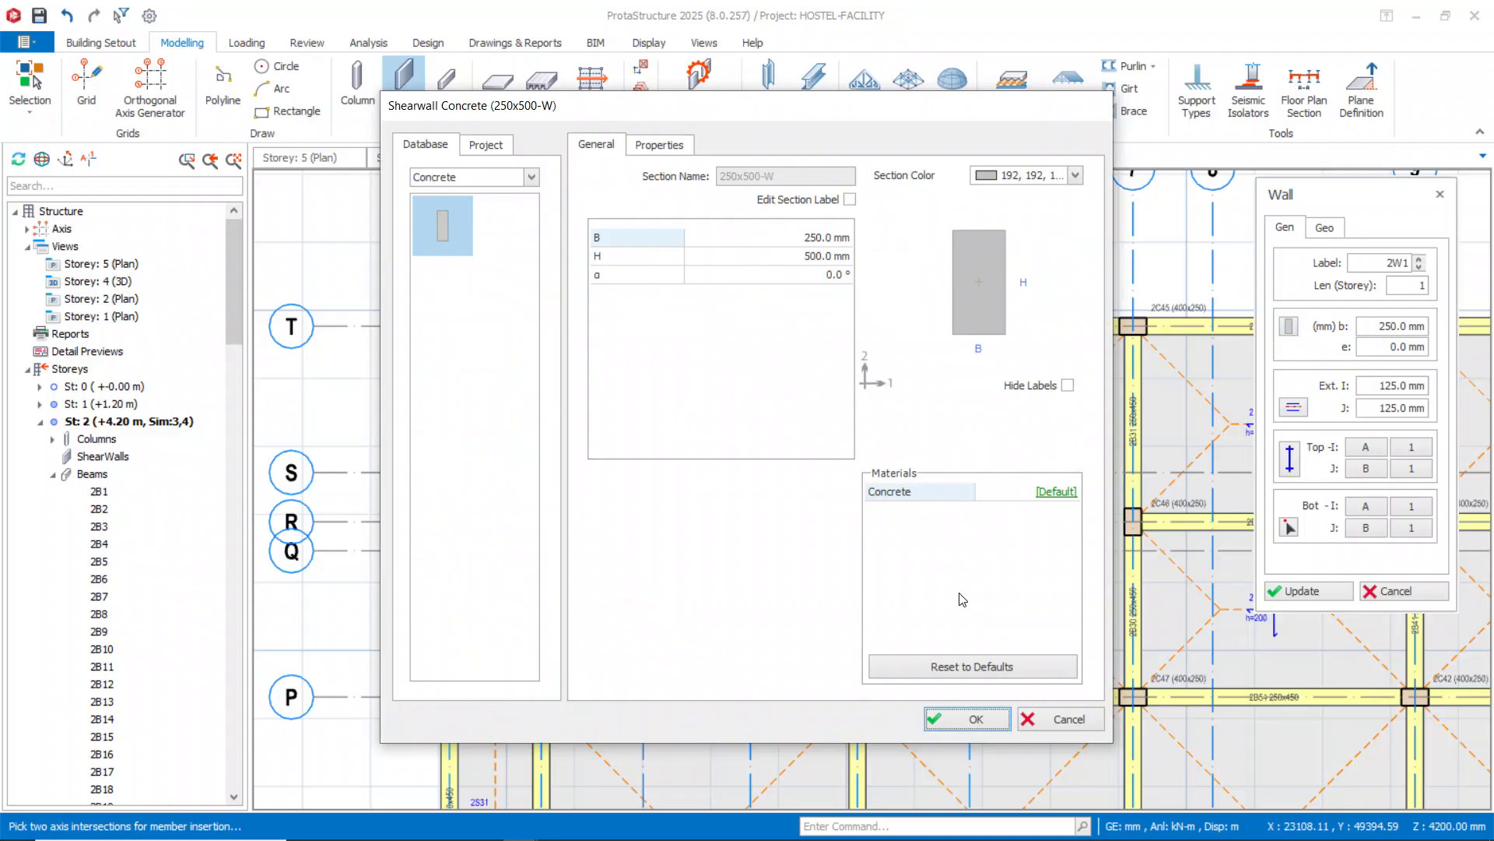
left_click(1034, 720)
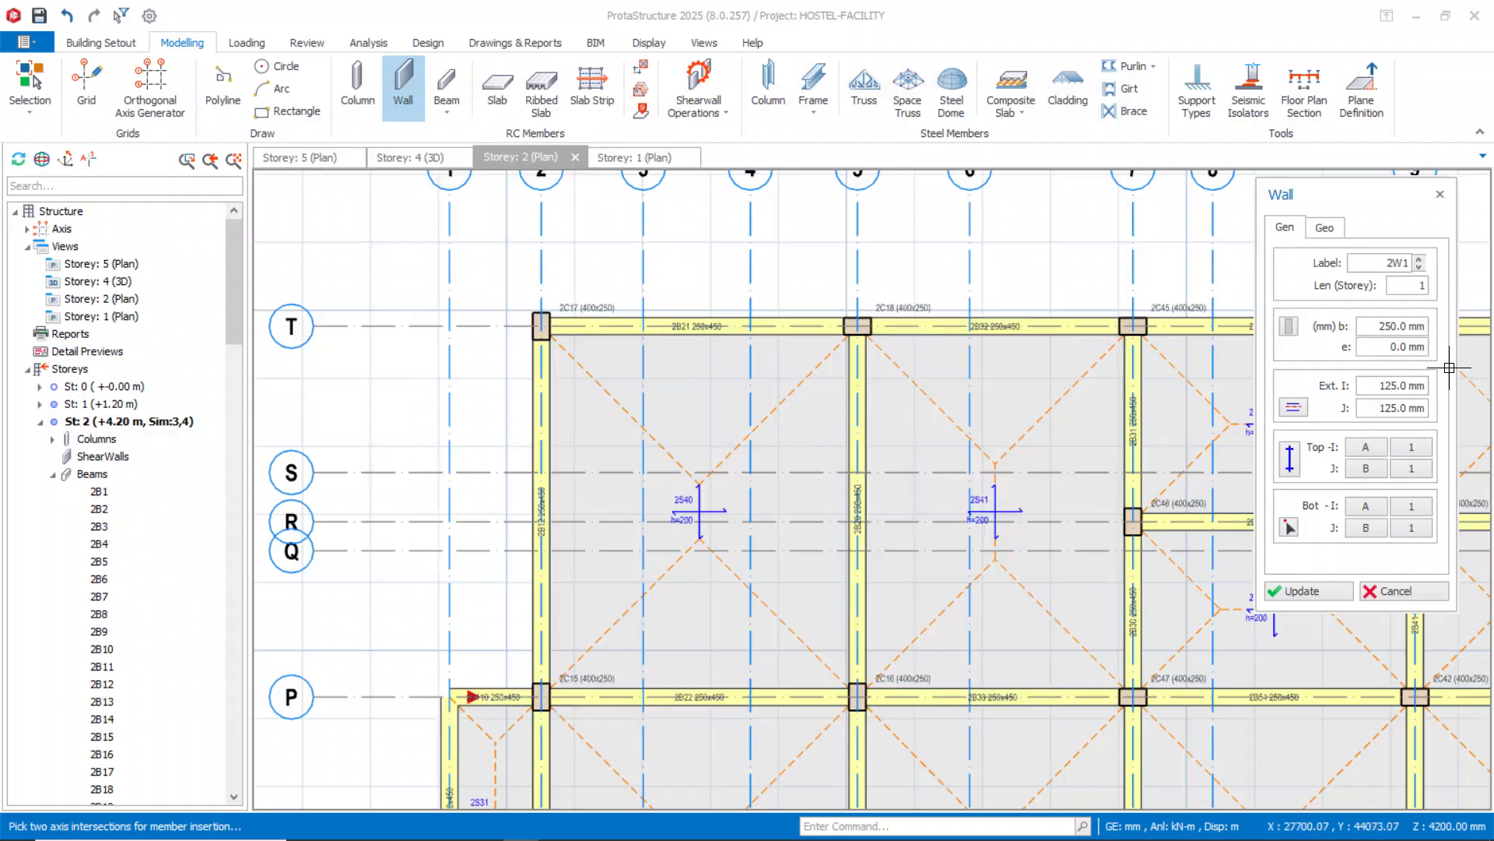
left_click(1439, 194)
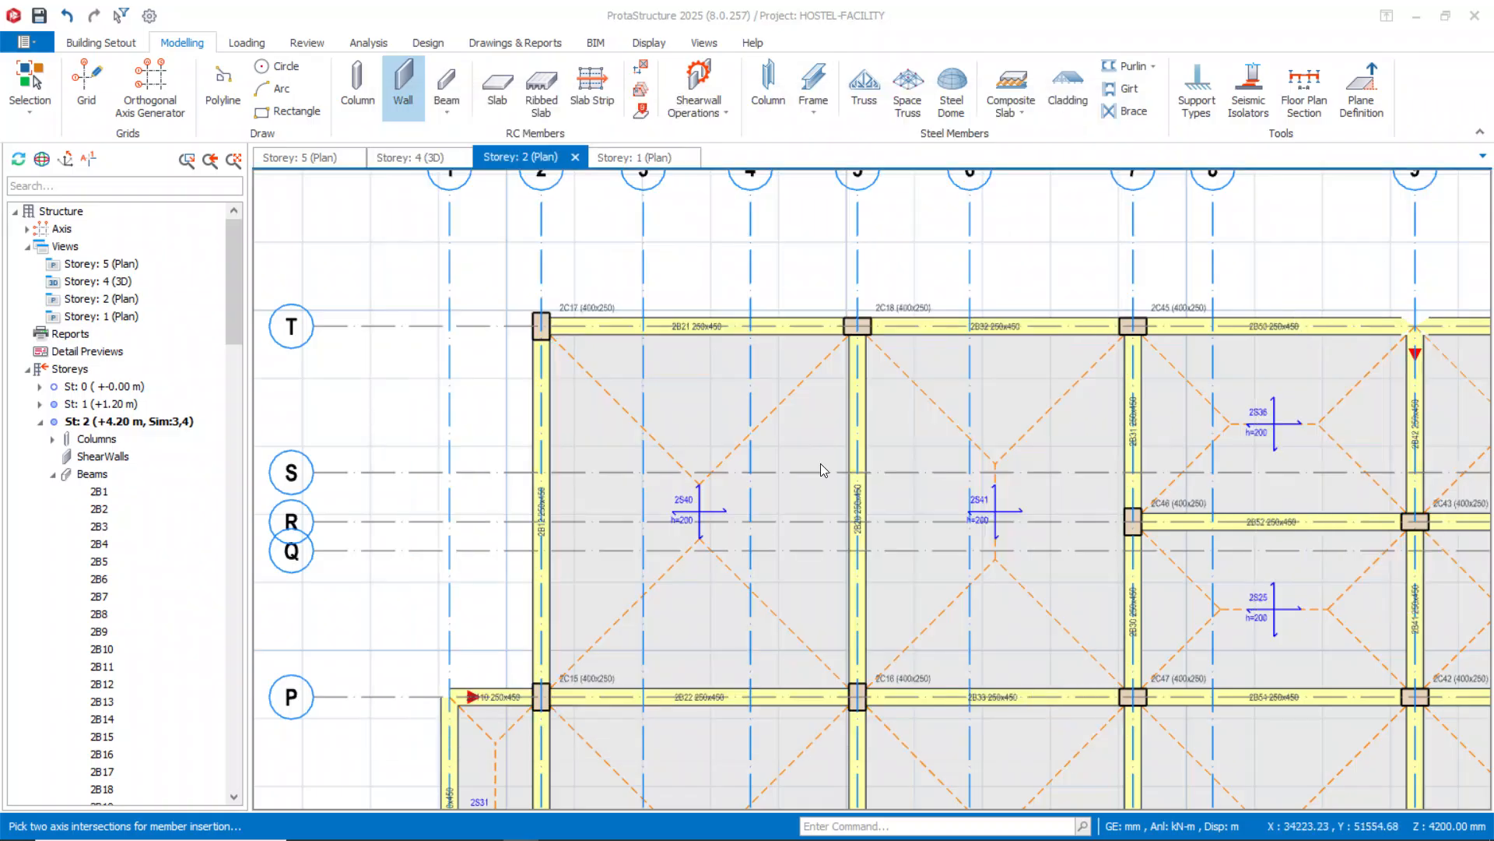
Review the end-condition and anchor-edge options for the storey 2 beam on axis 2 between axes P and T.
left_click(529, 427)
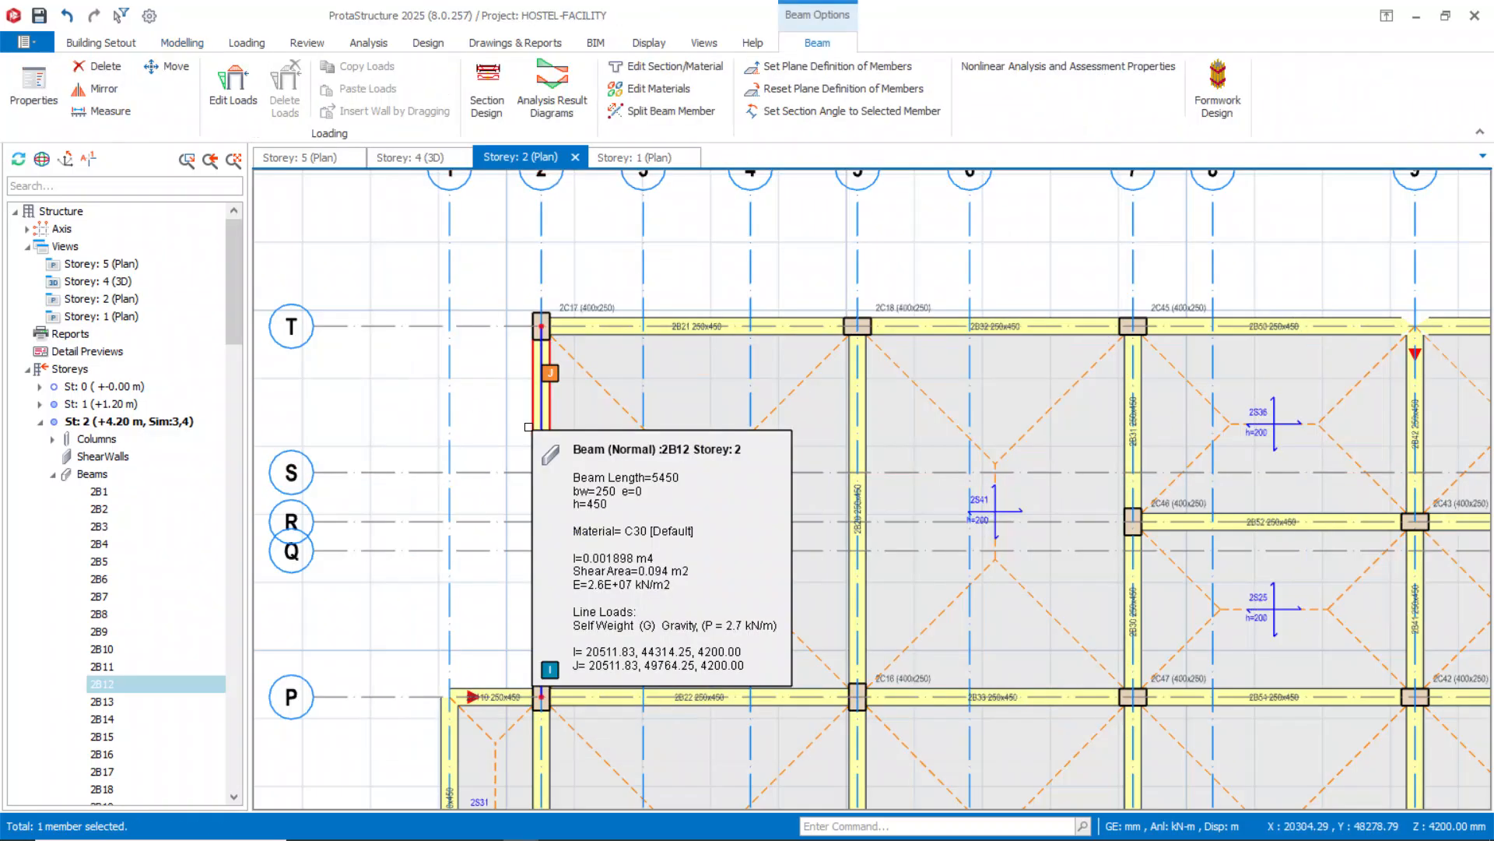
right_click(528, 426)
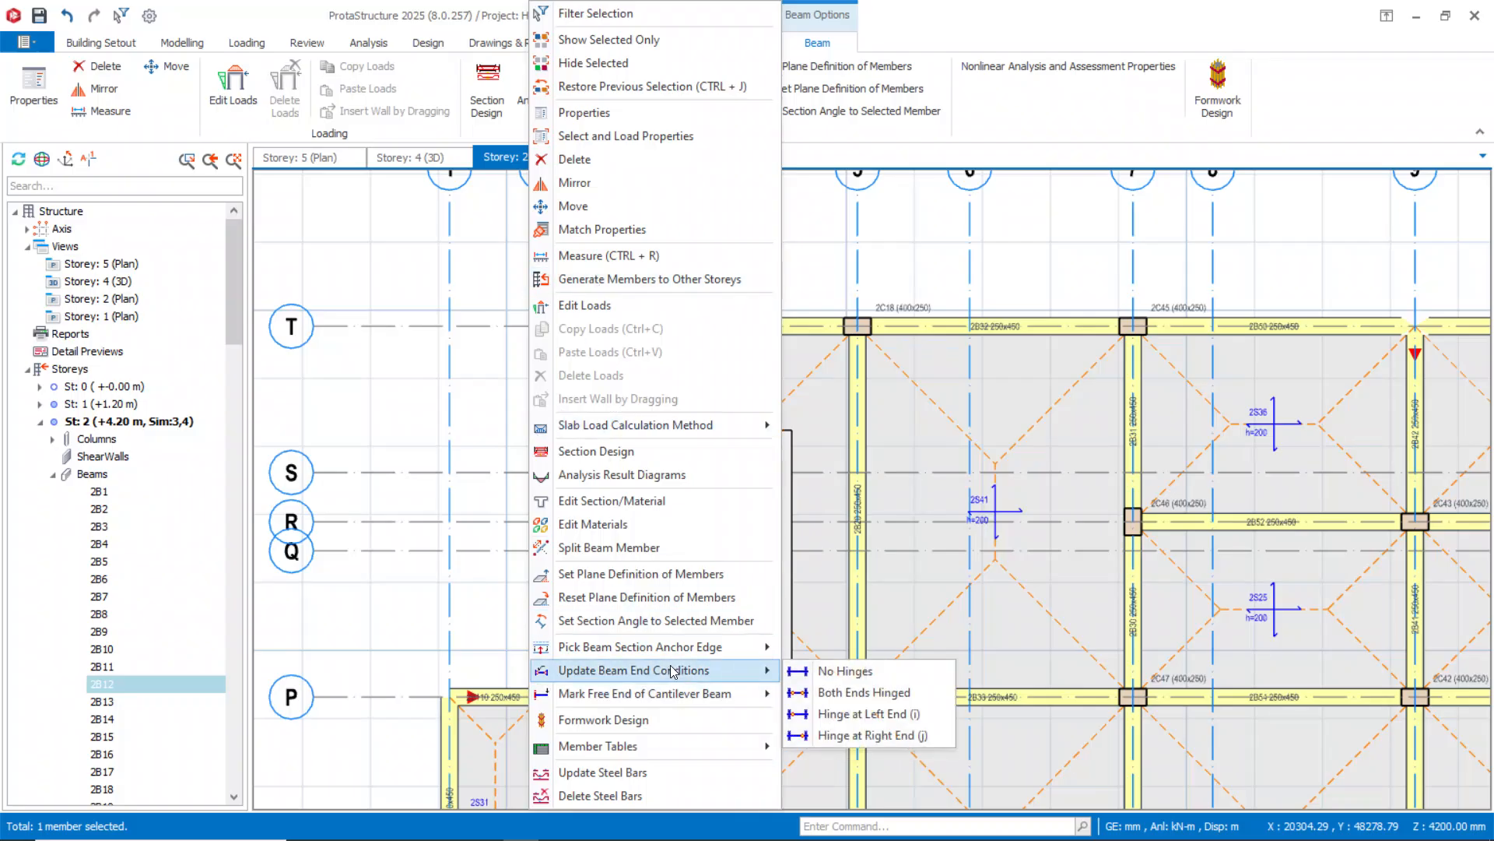
mouse_move(649, 656)
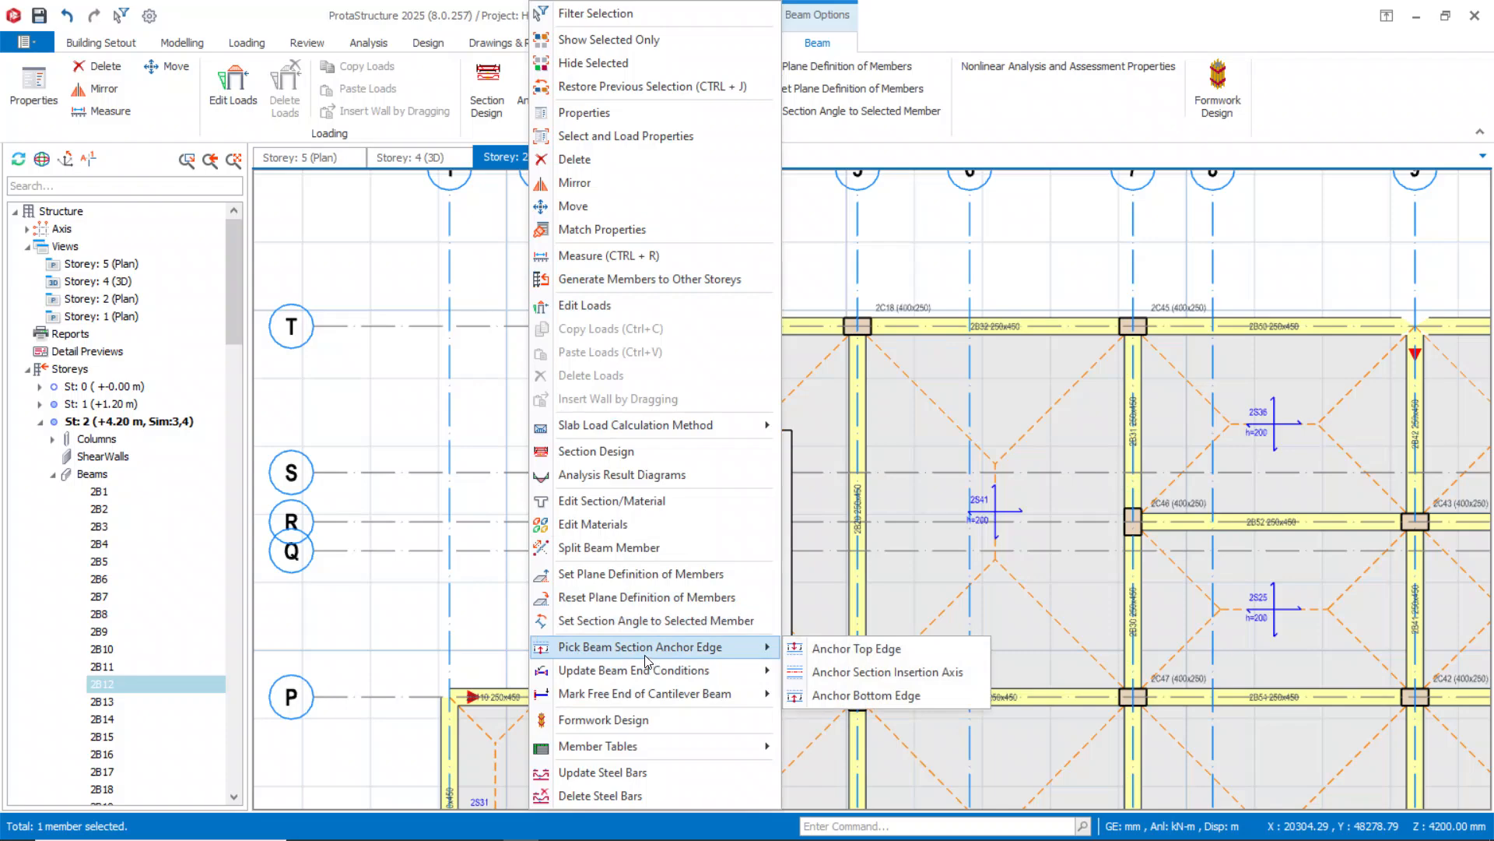
left_click(557, 828)
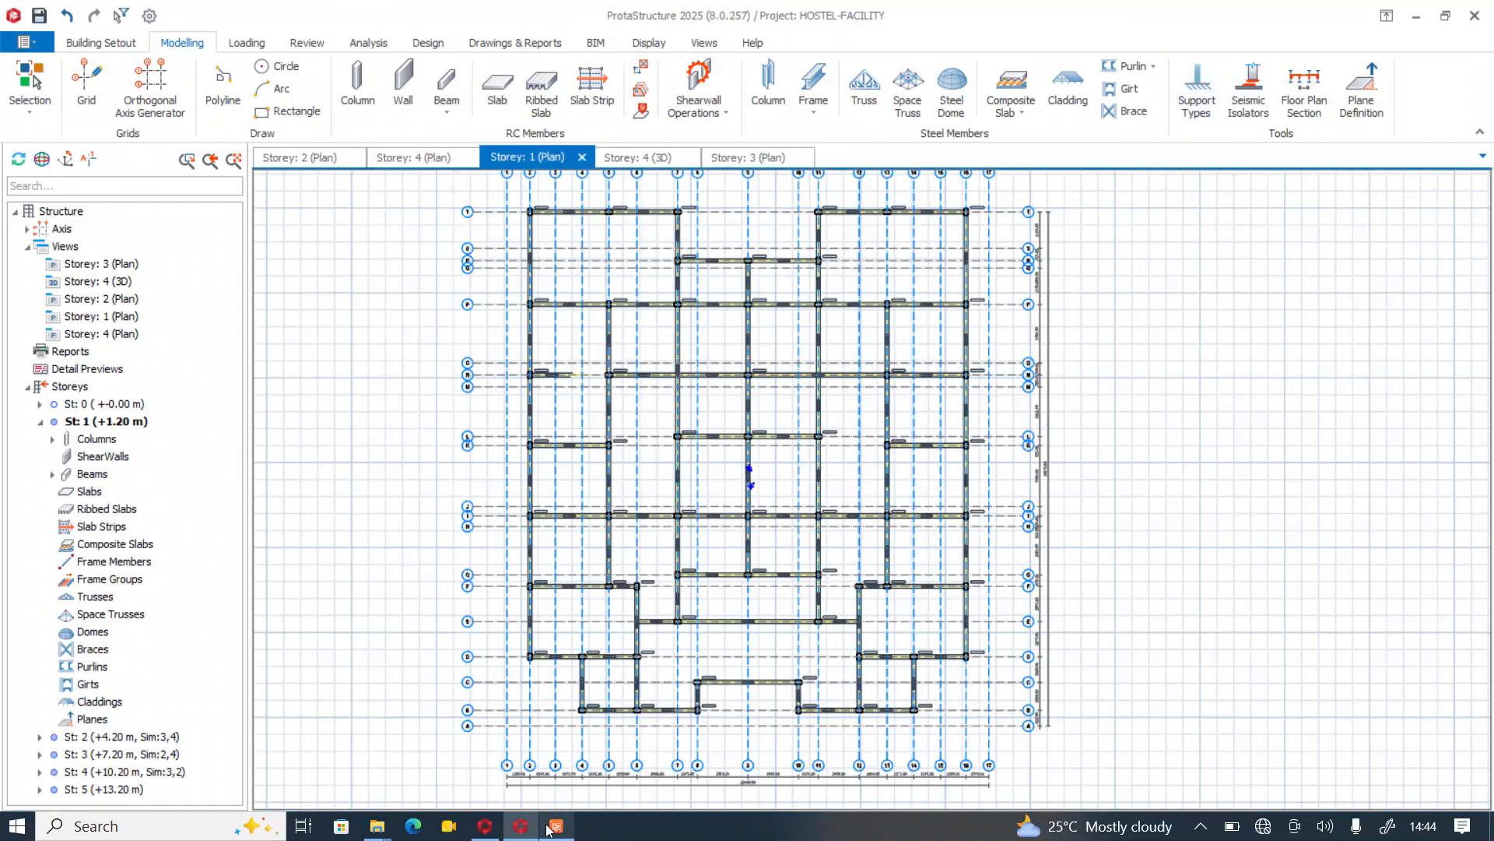
left_click(554, 828)
left_click(559, 830)
Open the storey editing settings and reset the similar-storey definitions of storeys 2, 3 and 4.
scroll(545, 436, "up", 5)
middle_click_drag(535, 471, 533, 474)
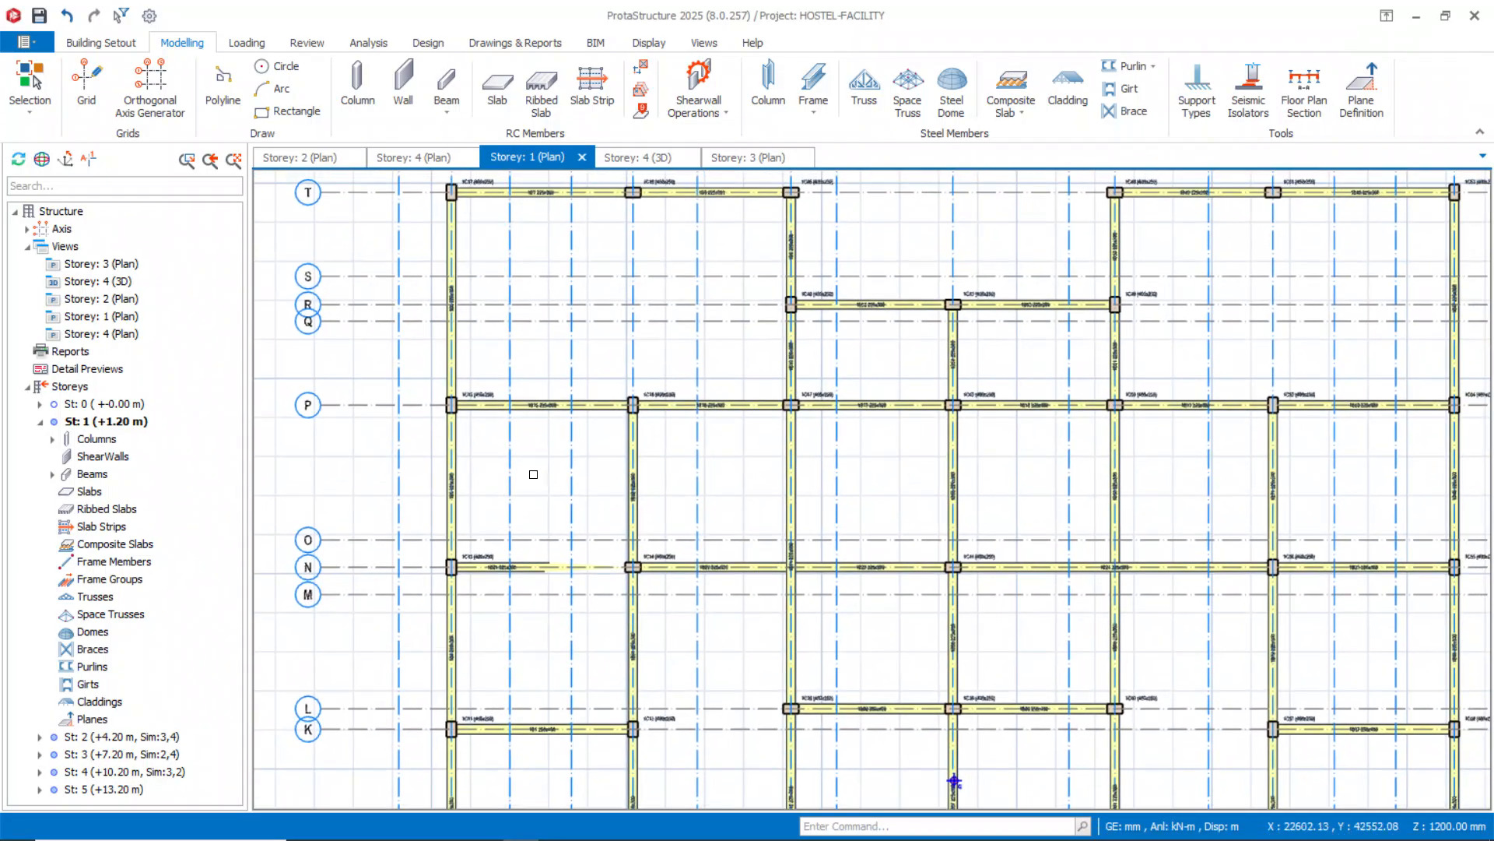
left_click(122, 49)
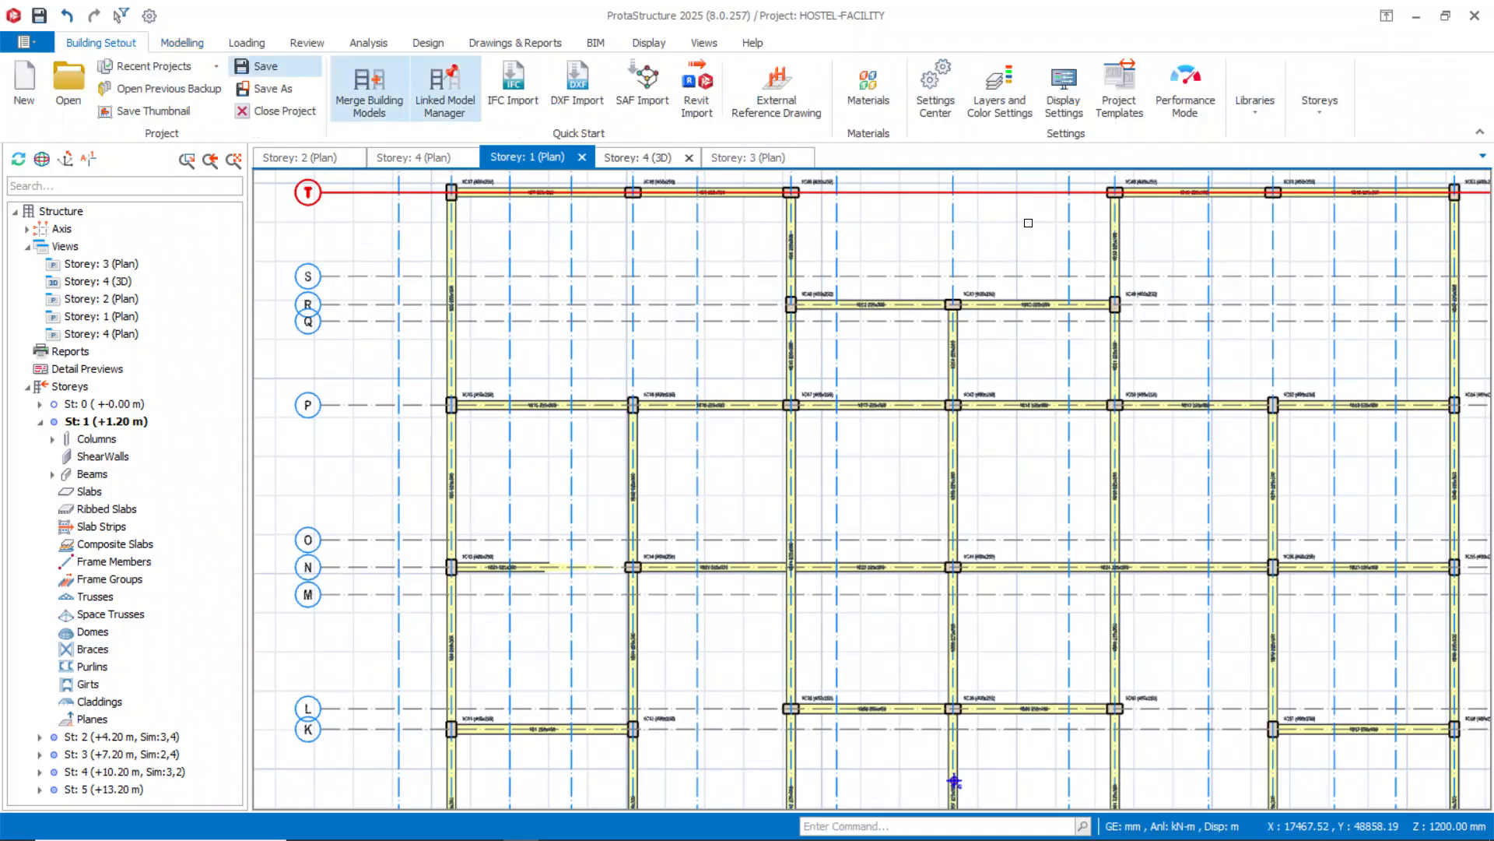
left_click(1321, 121)
left_click(1317, 183)
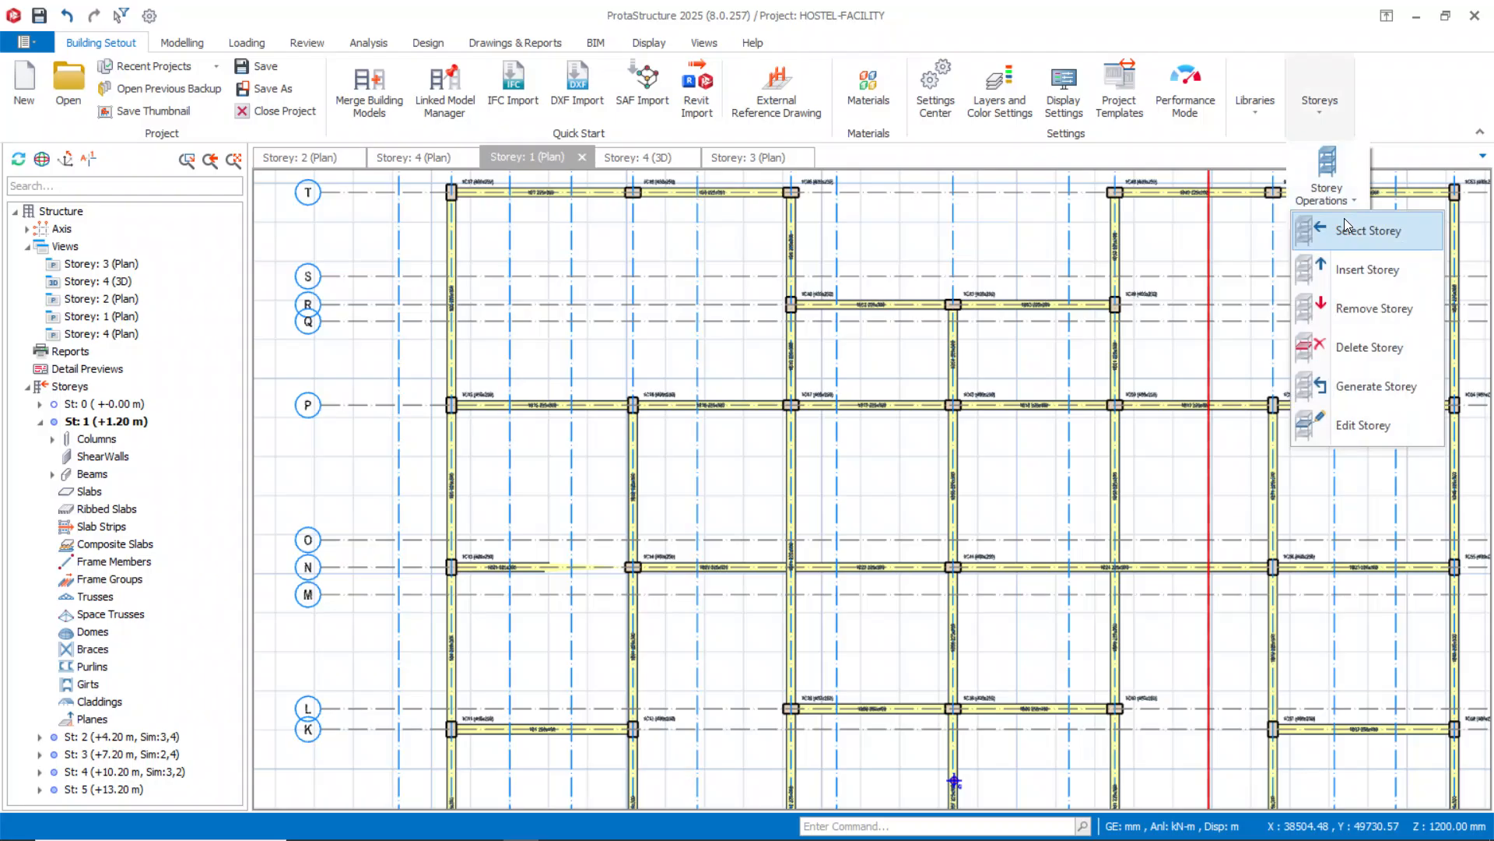
left_click(1331, 426)
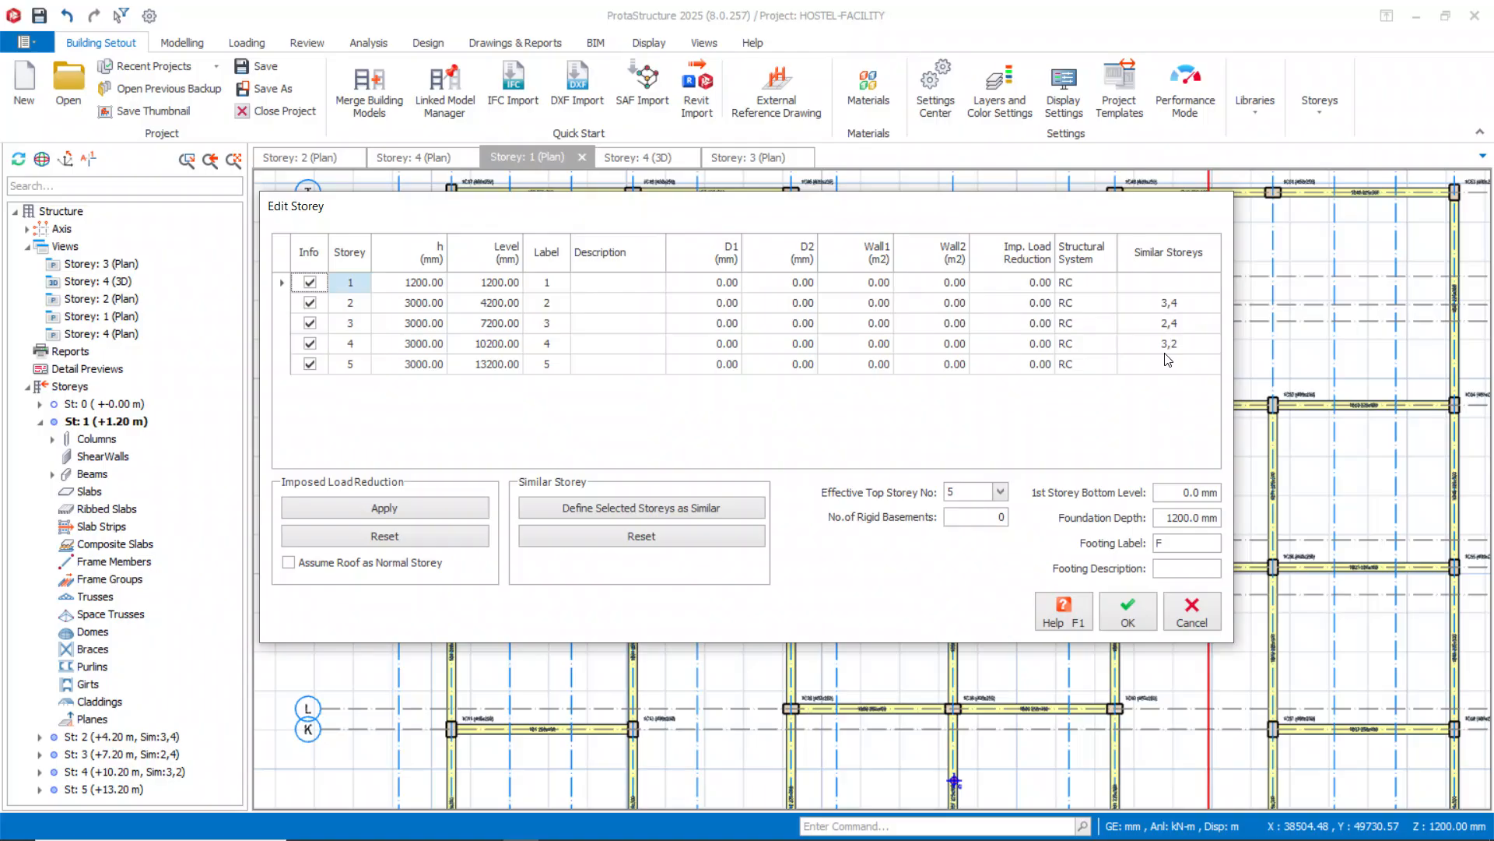
left_click(1160, 306)
left_click_drag(1160, 308, 1157, 337)
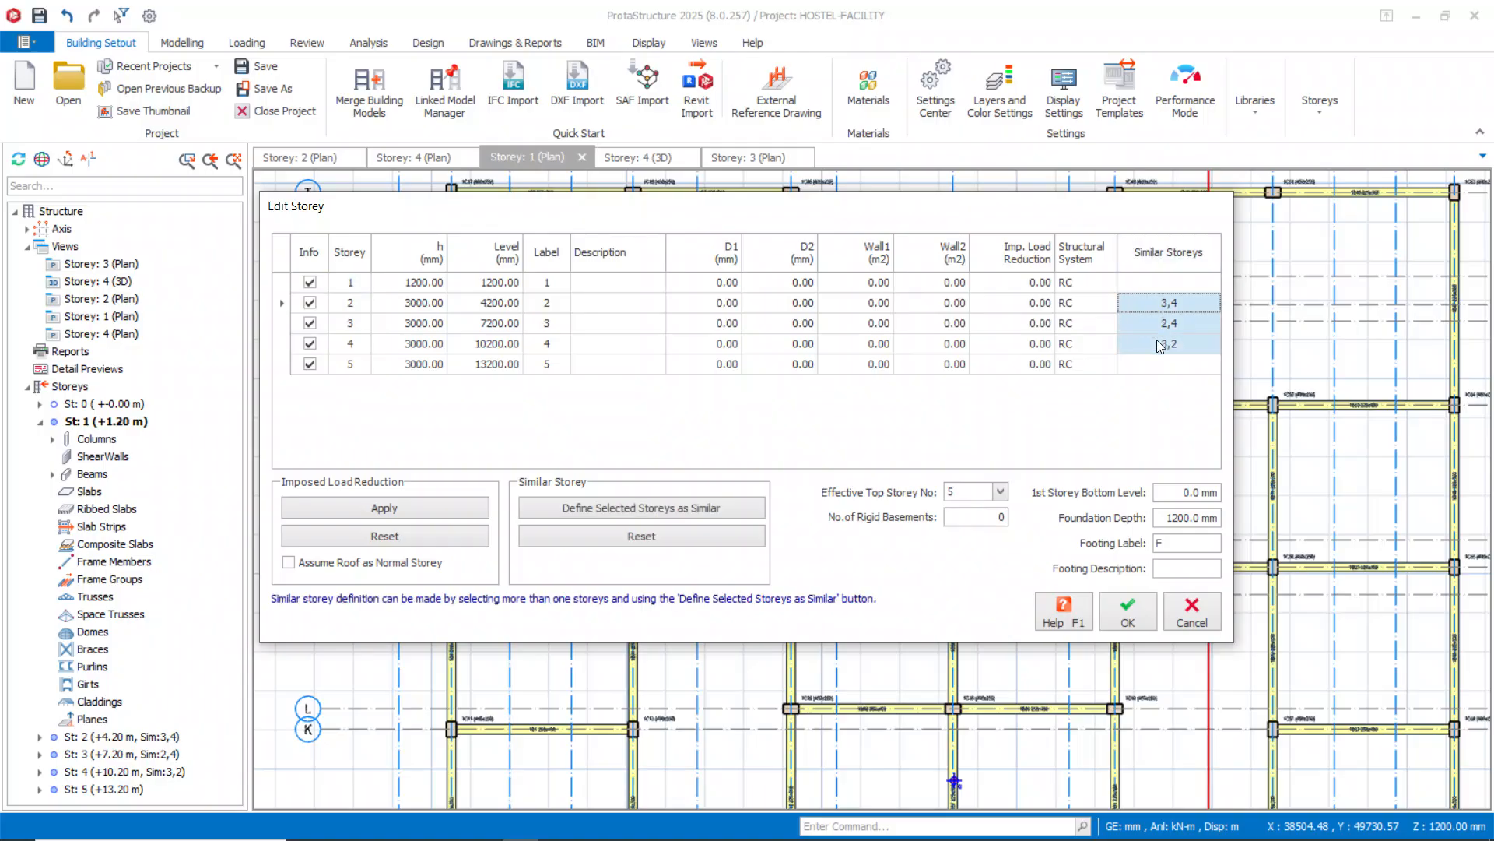
left_click(715, 538)
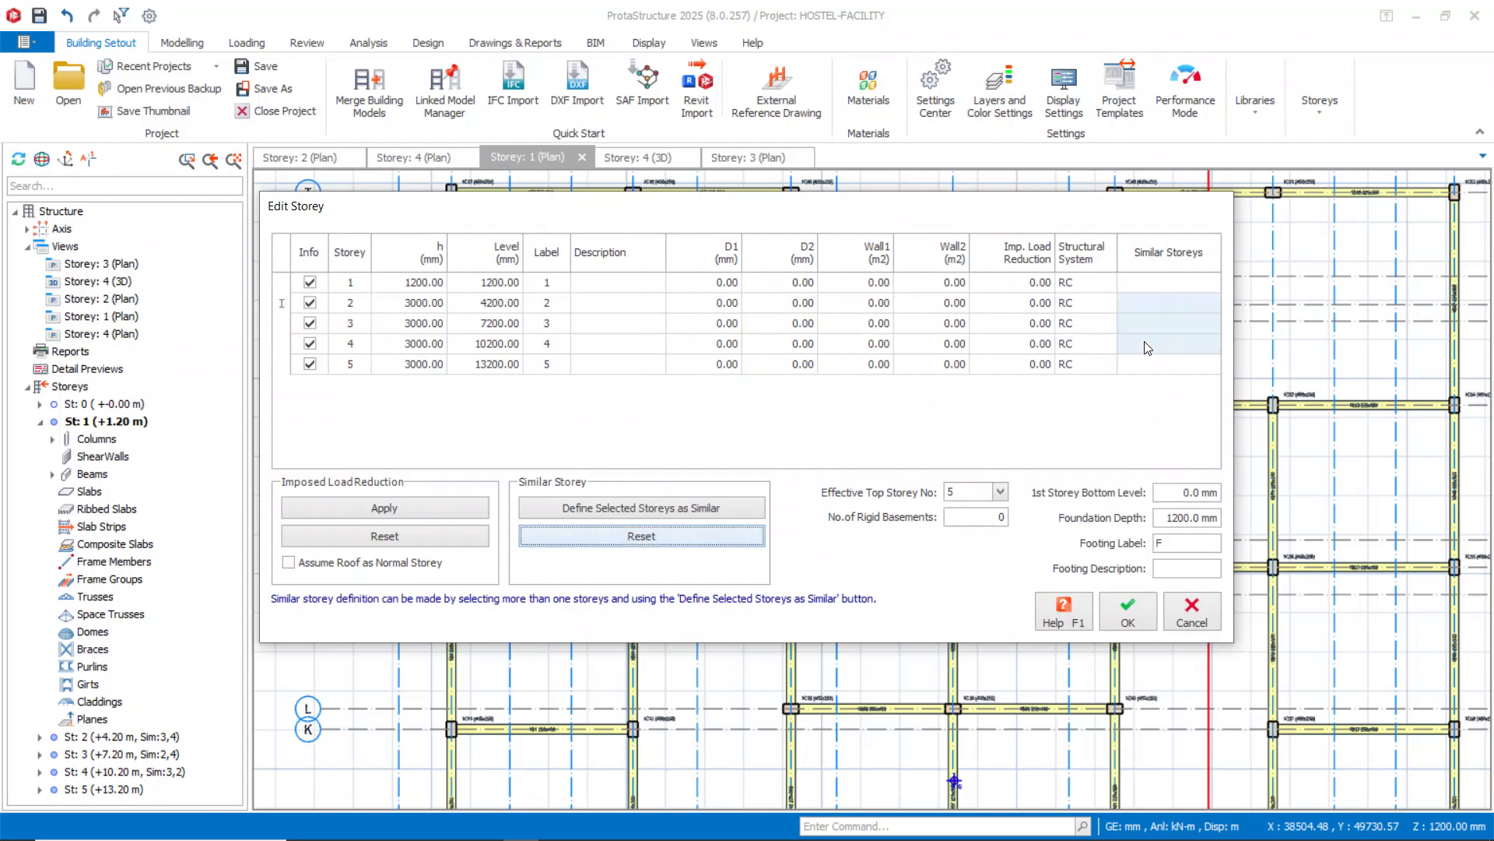
Define storeys 1 to 4 as similar and apply the change, replacing the existing members on storeys 2, 3 and 4.
left_click(1162, 283)
left_click_drag(1159, 284, 1158, 339)
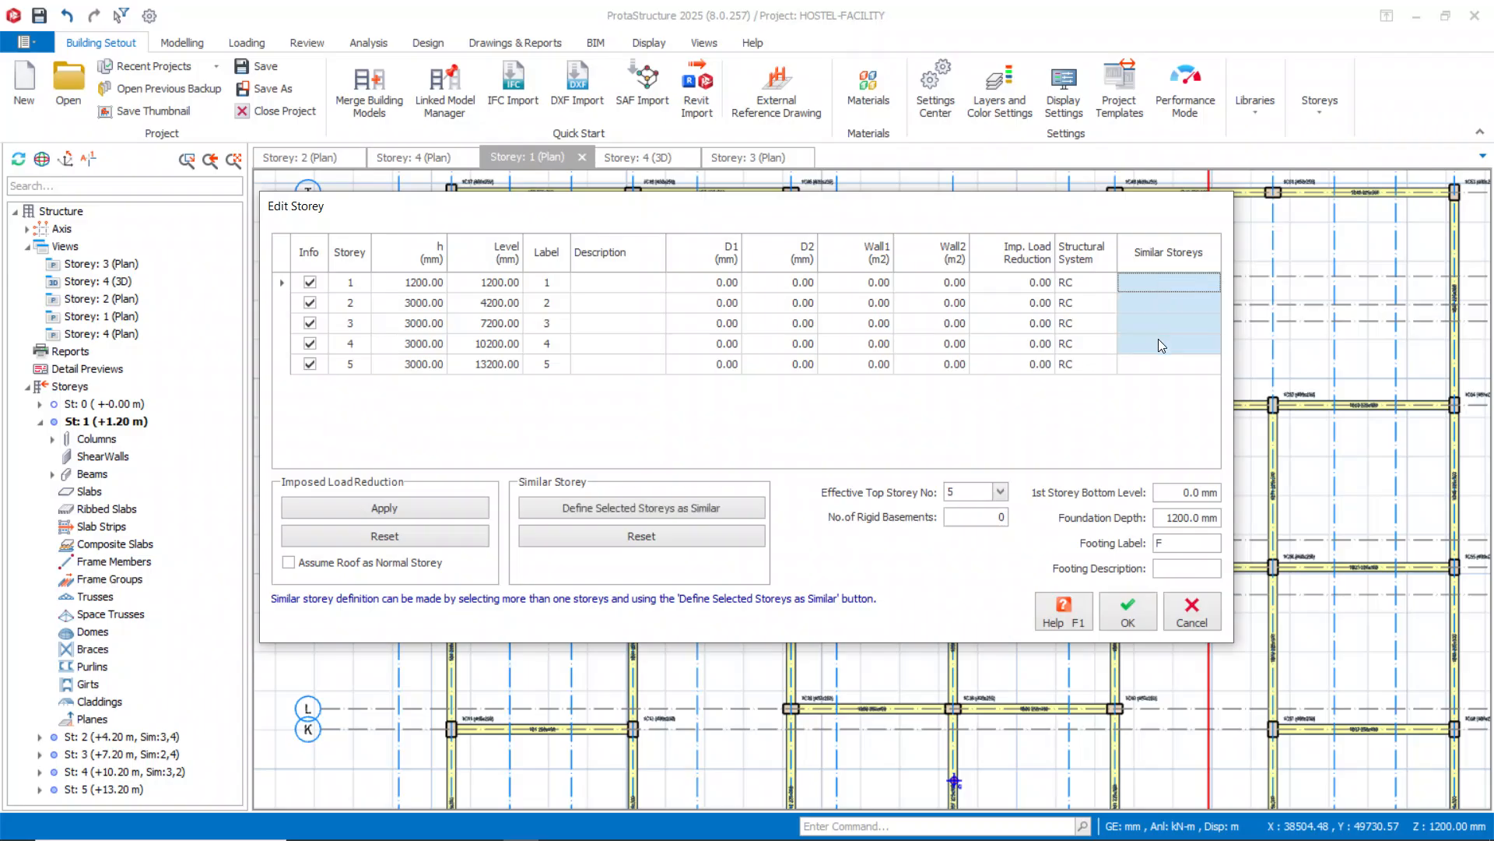
left_click(651, 511)
left_click(763, 554)
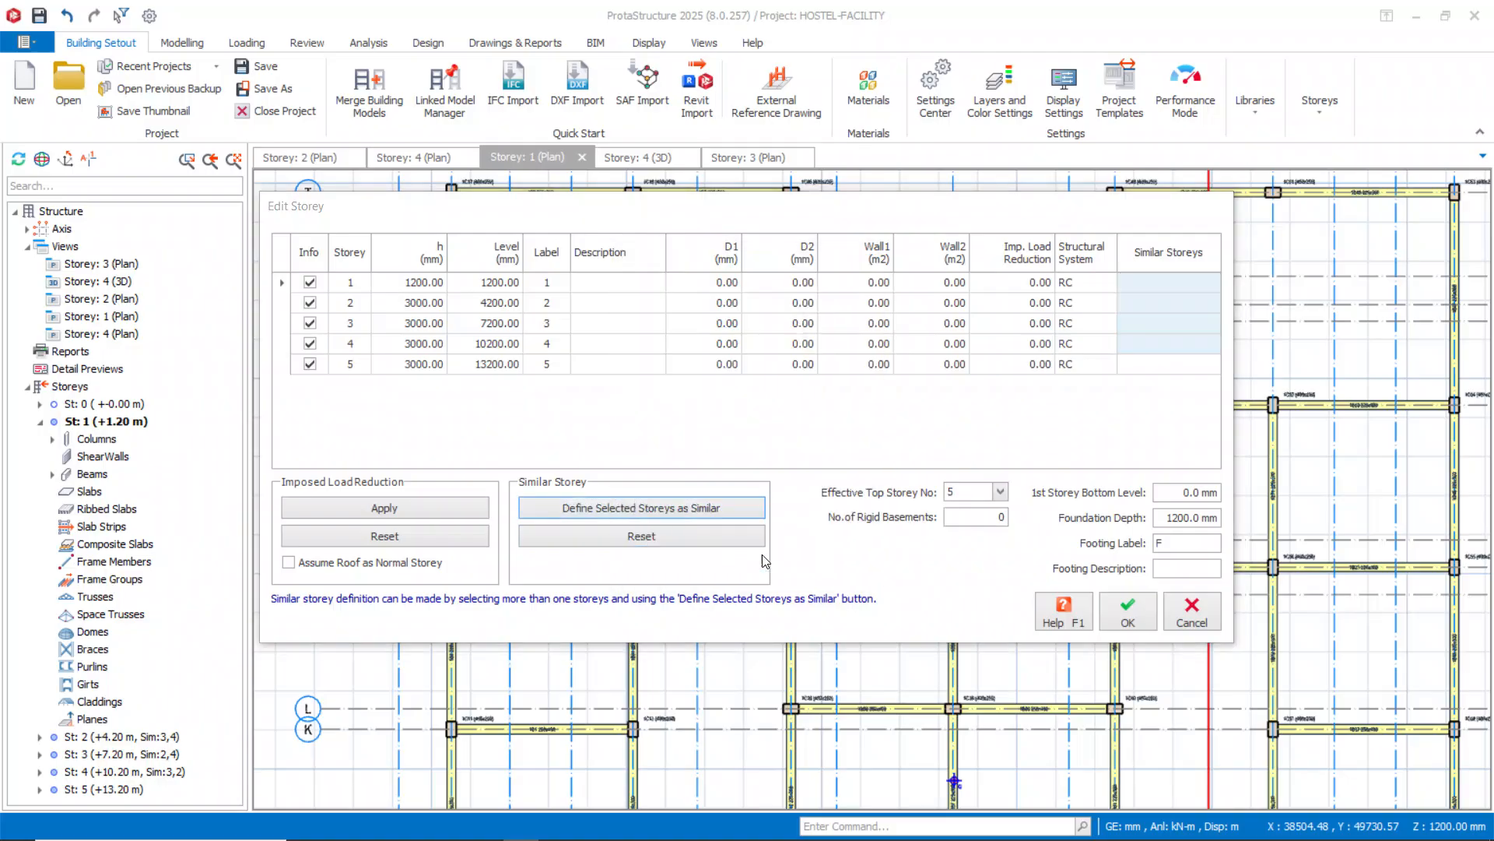
left_click(1127, 613)
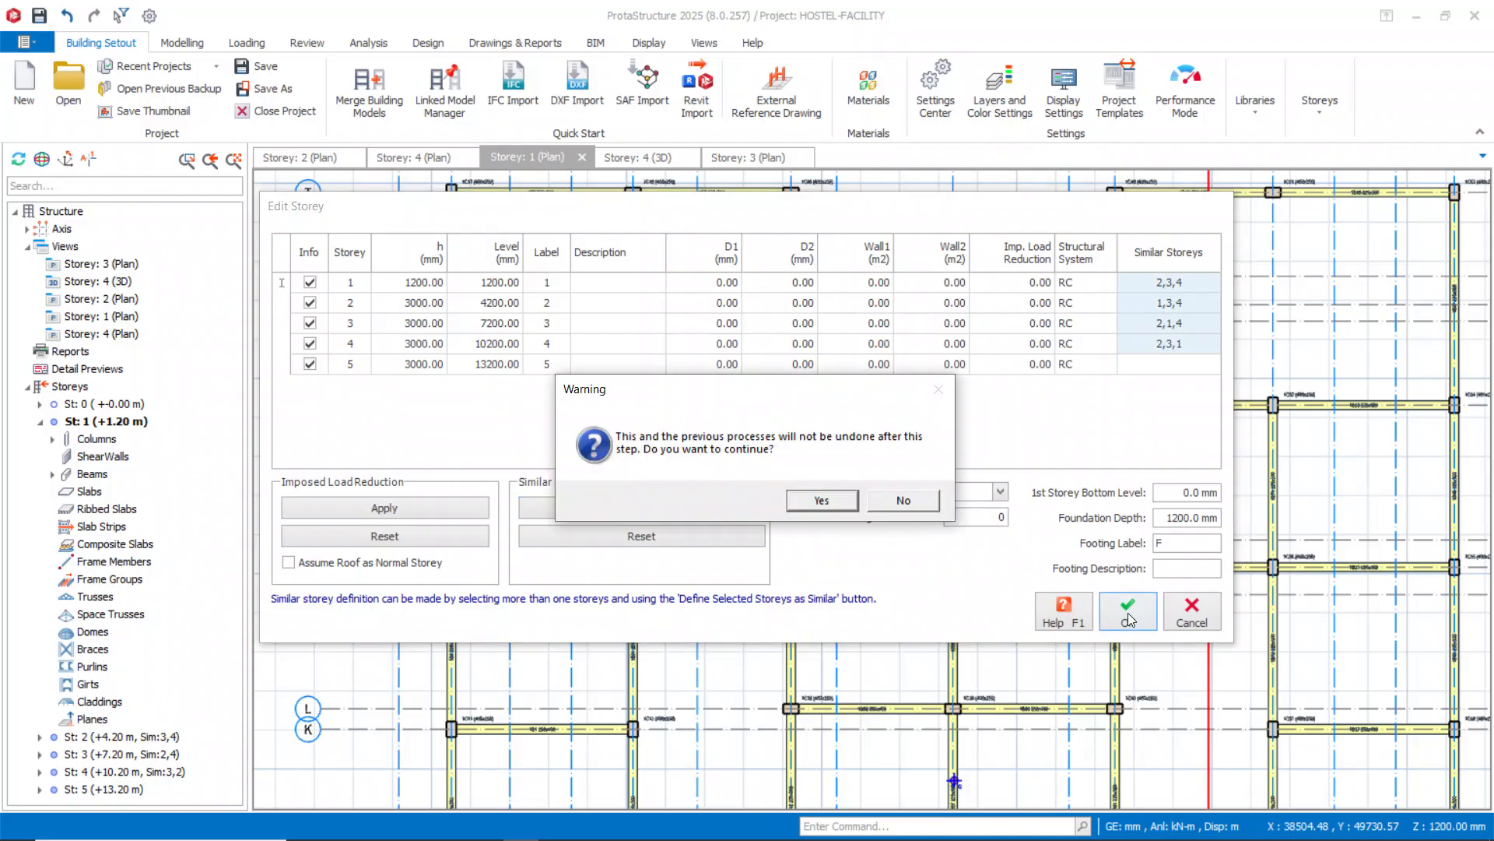
left_click(813, 502)
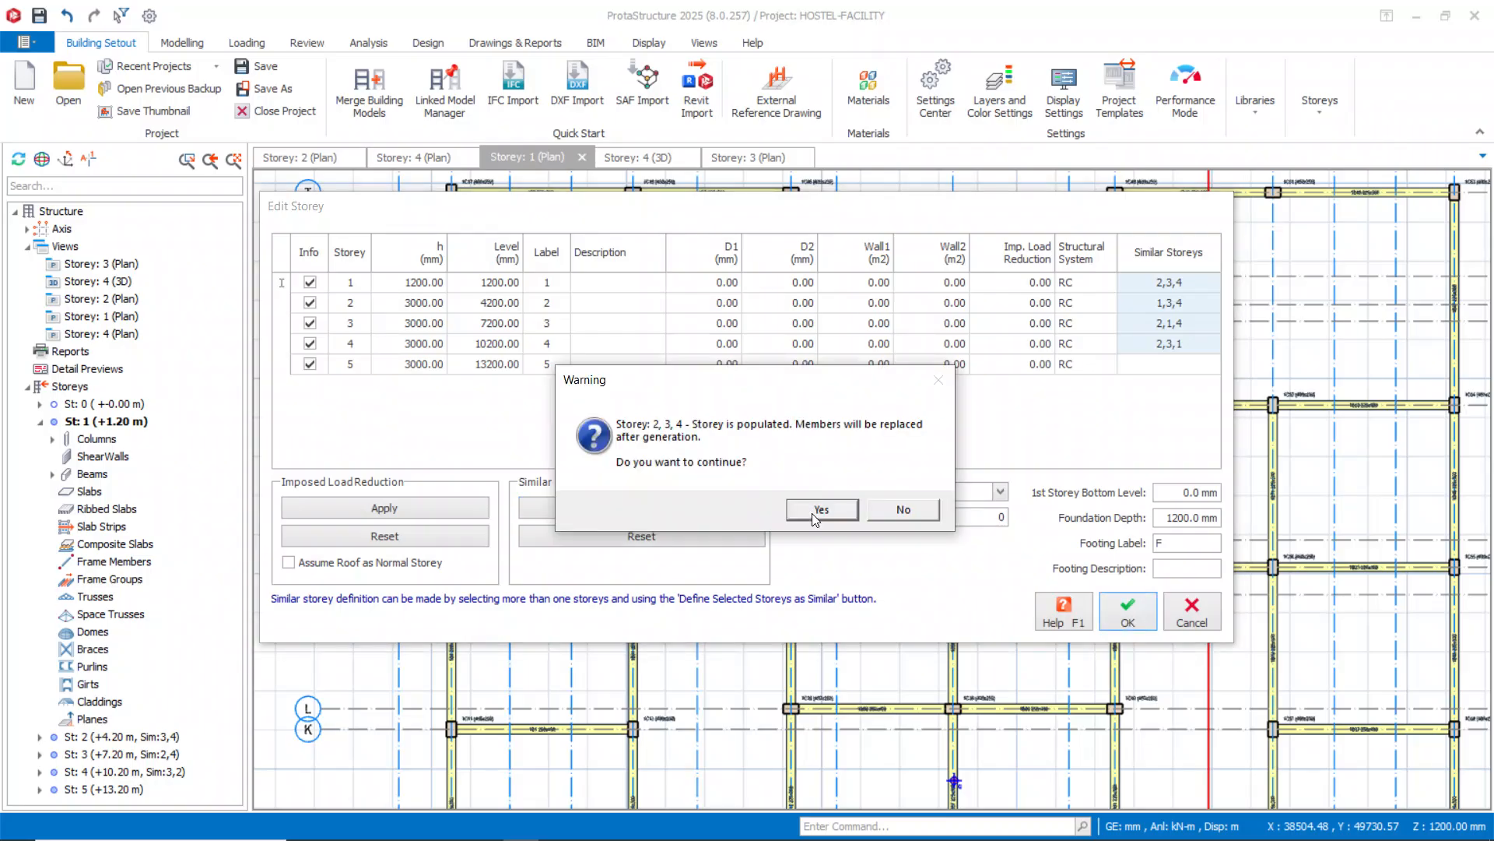
left_click(811, 507)
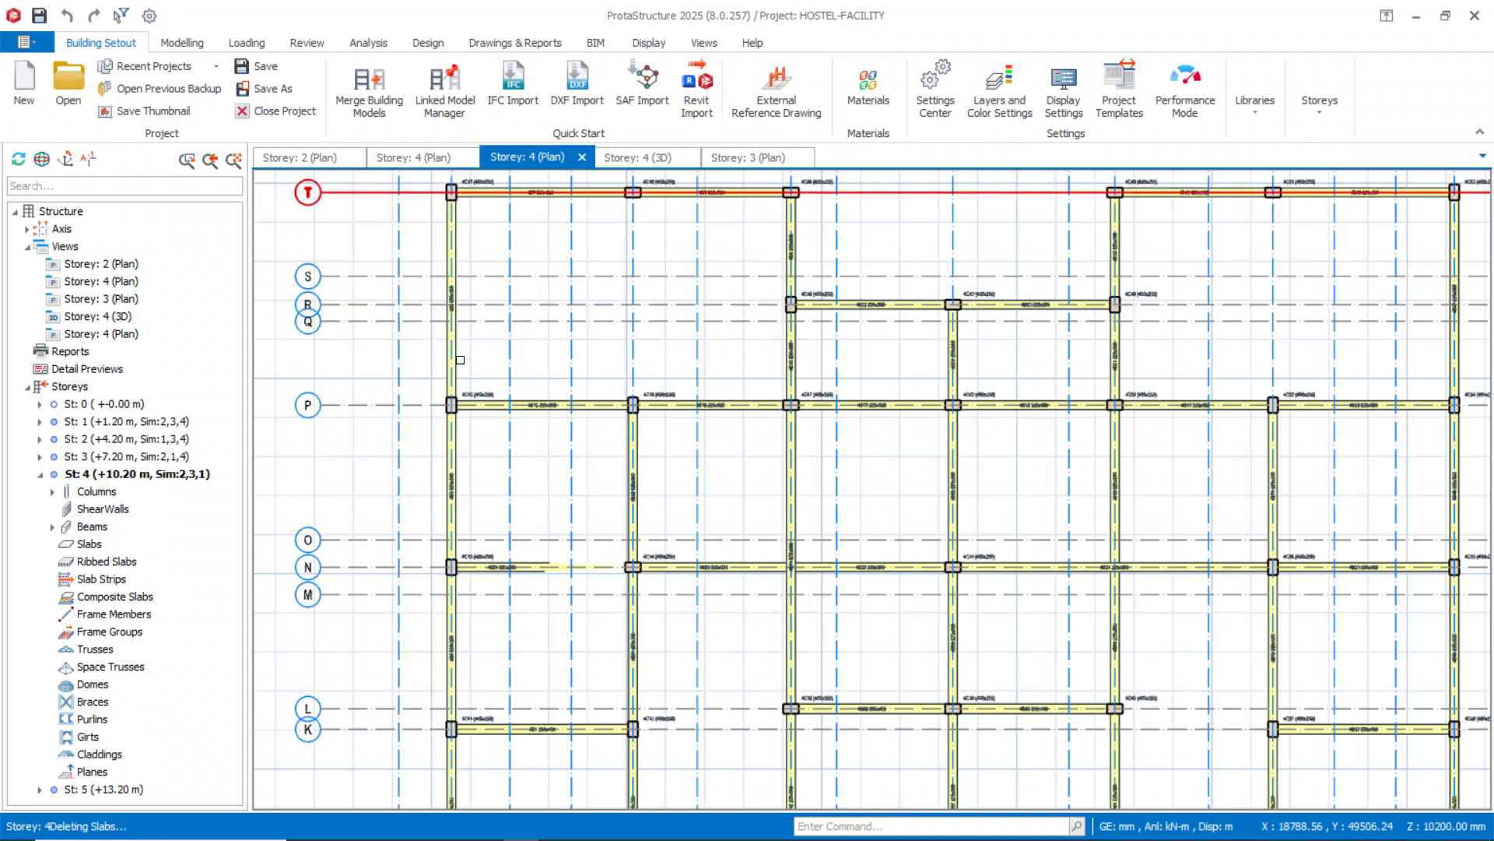
Look over the regenerated storey 4 plan and make storey 1 the active storey.
scroll(483, 312, "down", 3)
scroll(634, 353, "up", 3)
middle_click_drag(693, 369, 708, 390)
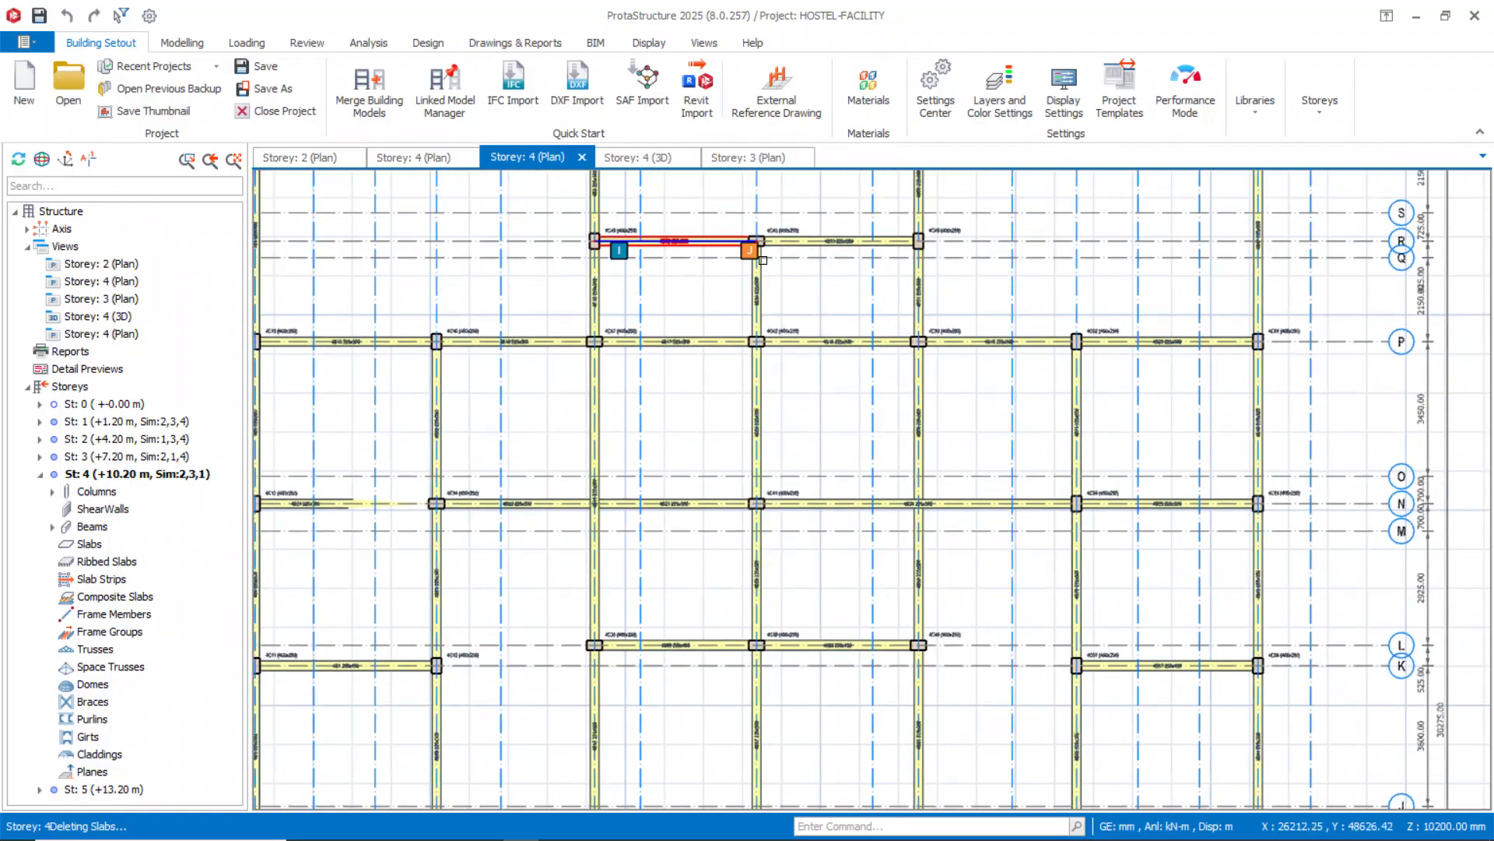
double_click(112, 424)
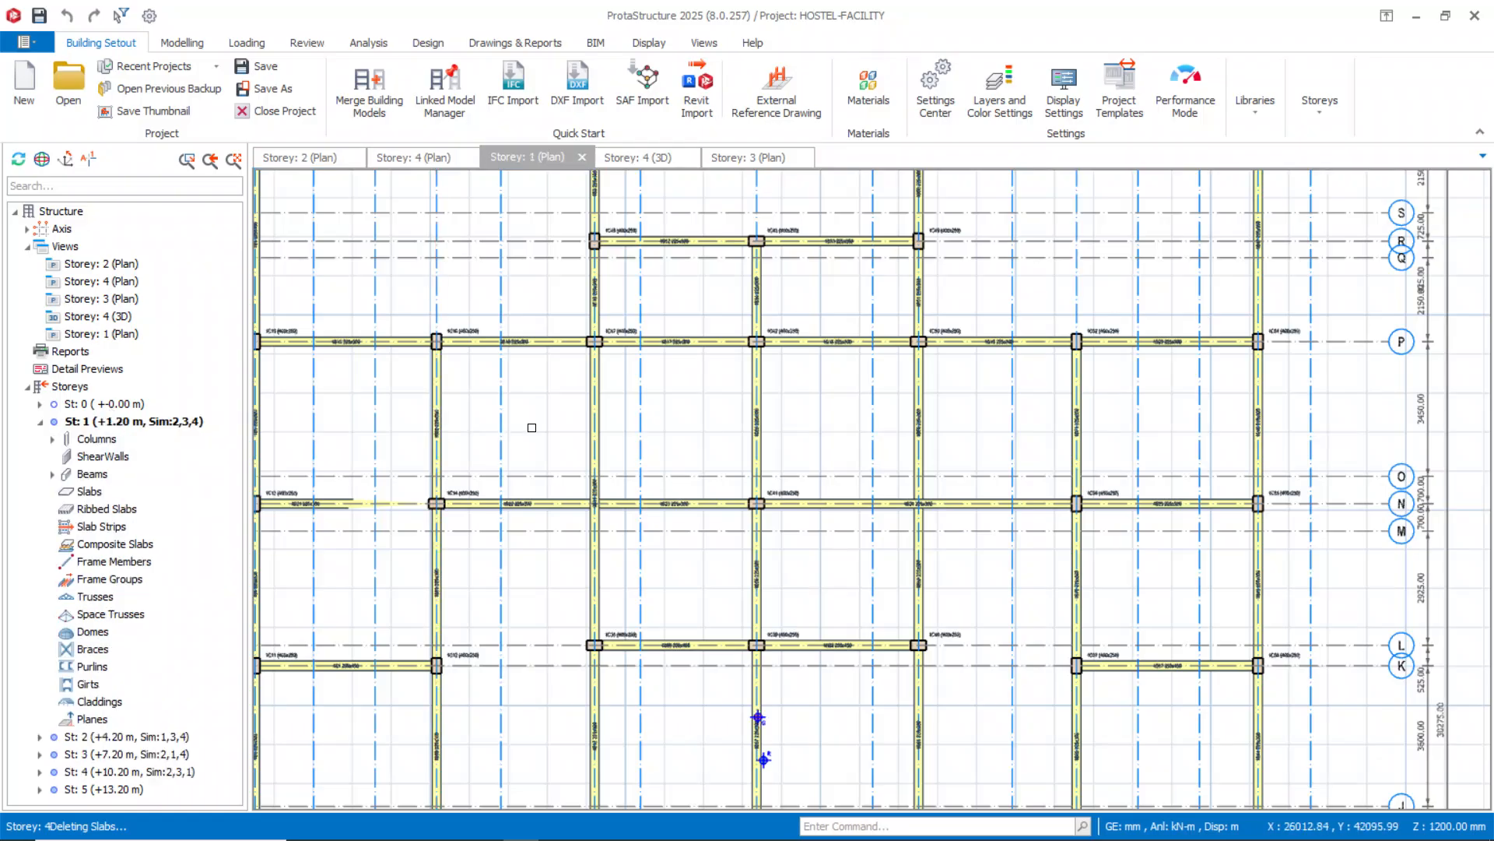
Select the storey 1 beam on axis 2 between axes P and T.
scroll(529, 425, "down", 3)
middle_click_drag(555, 432, 604, 444)
scroll(504, 307, "up", 3)
middle_click_drag(541, 305, 614, 309)
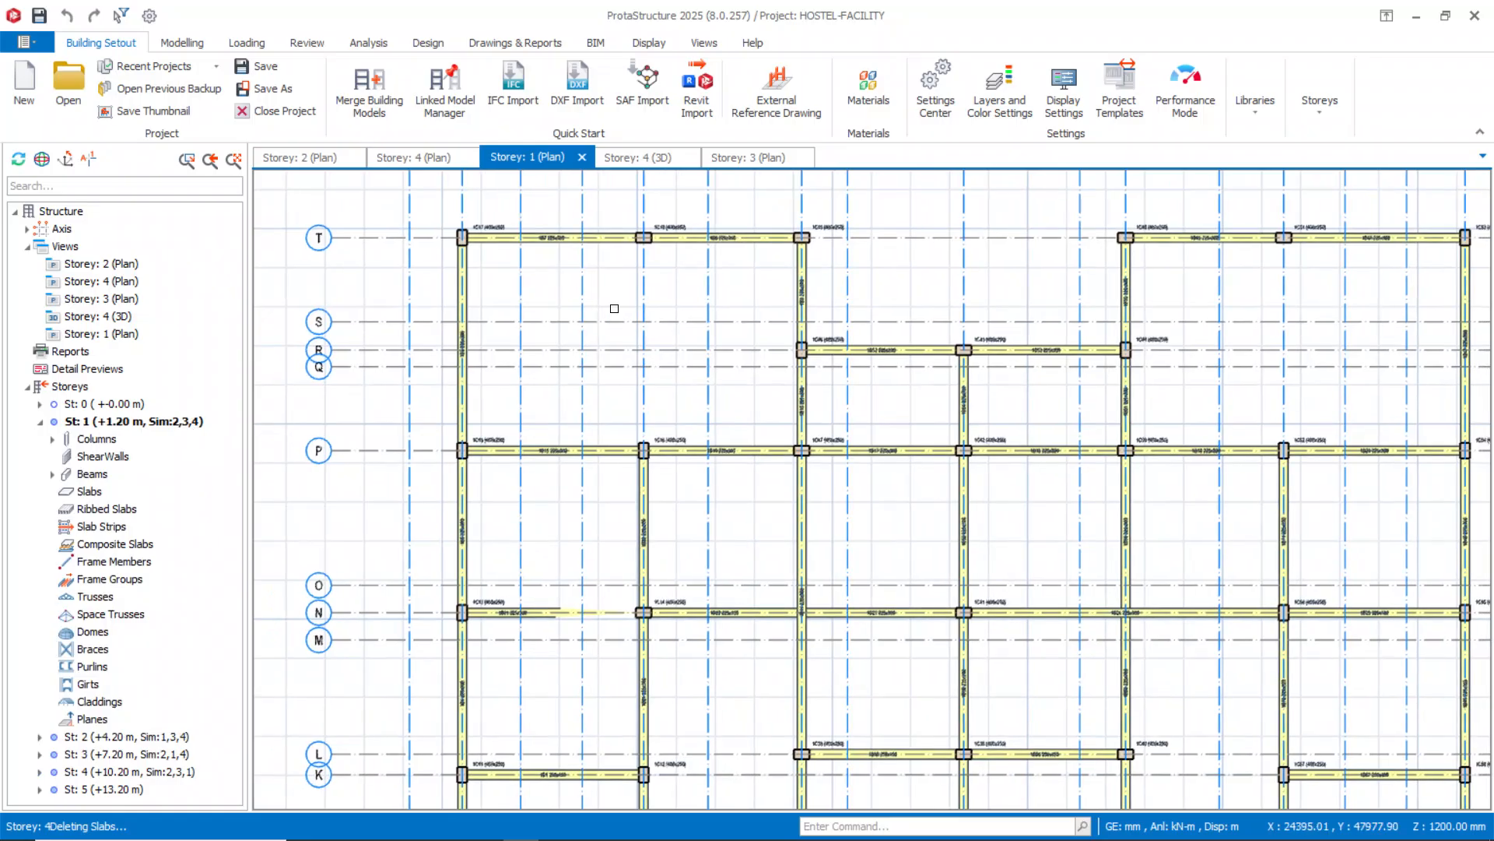
scroll(501, 349, "up", 2)
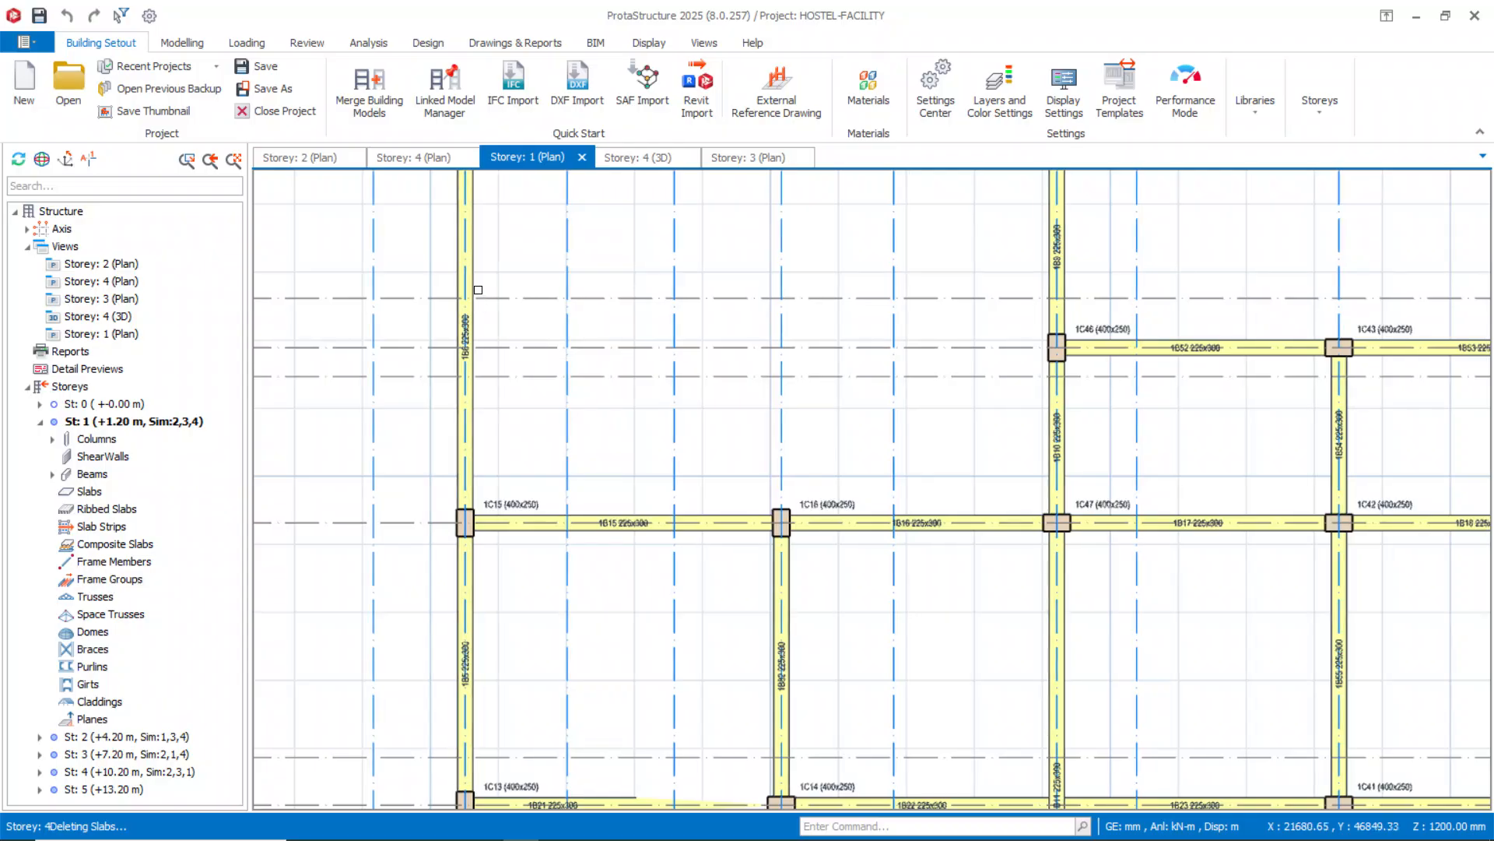
left_click(458, 263)
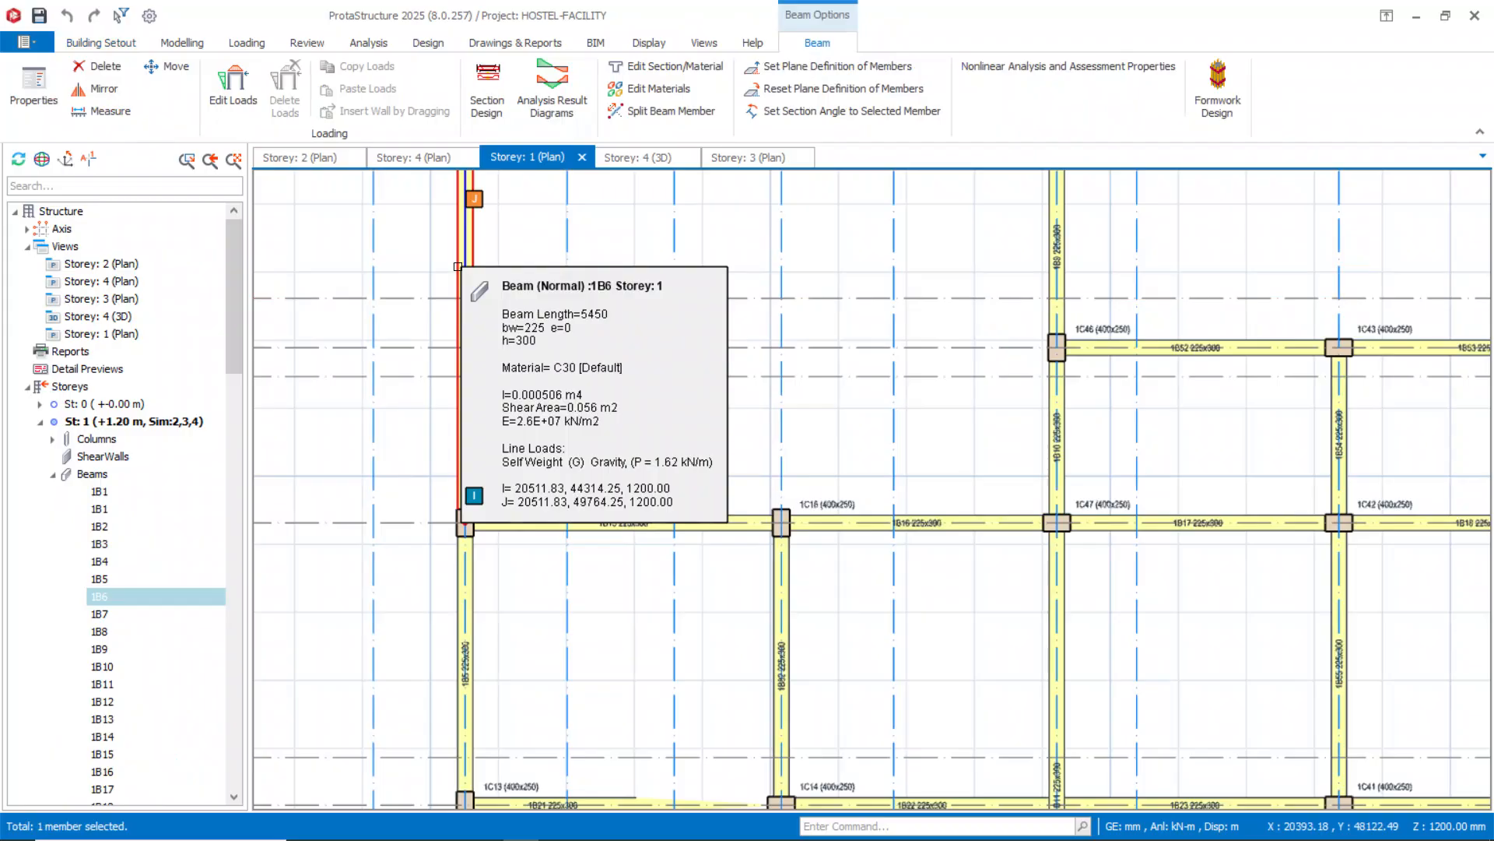
Edit the selected beam's loads and define a wall load labelled Wall Load with a wall unit weight of 9 kN/m2.
left_click(230, 101)
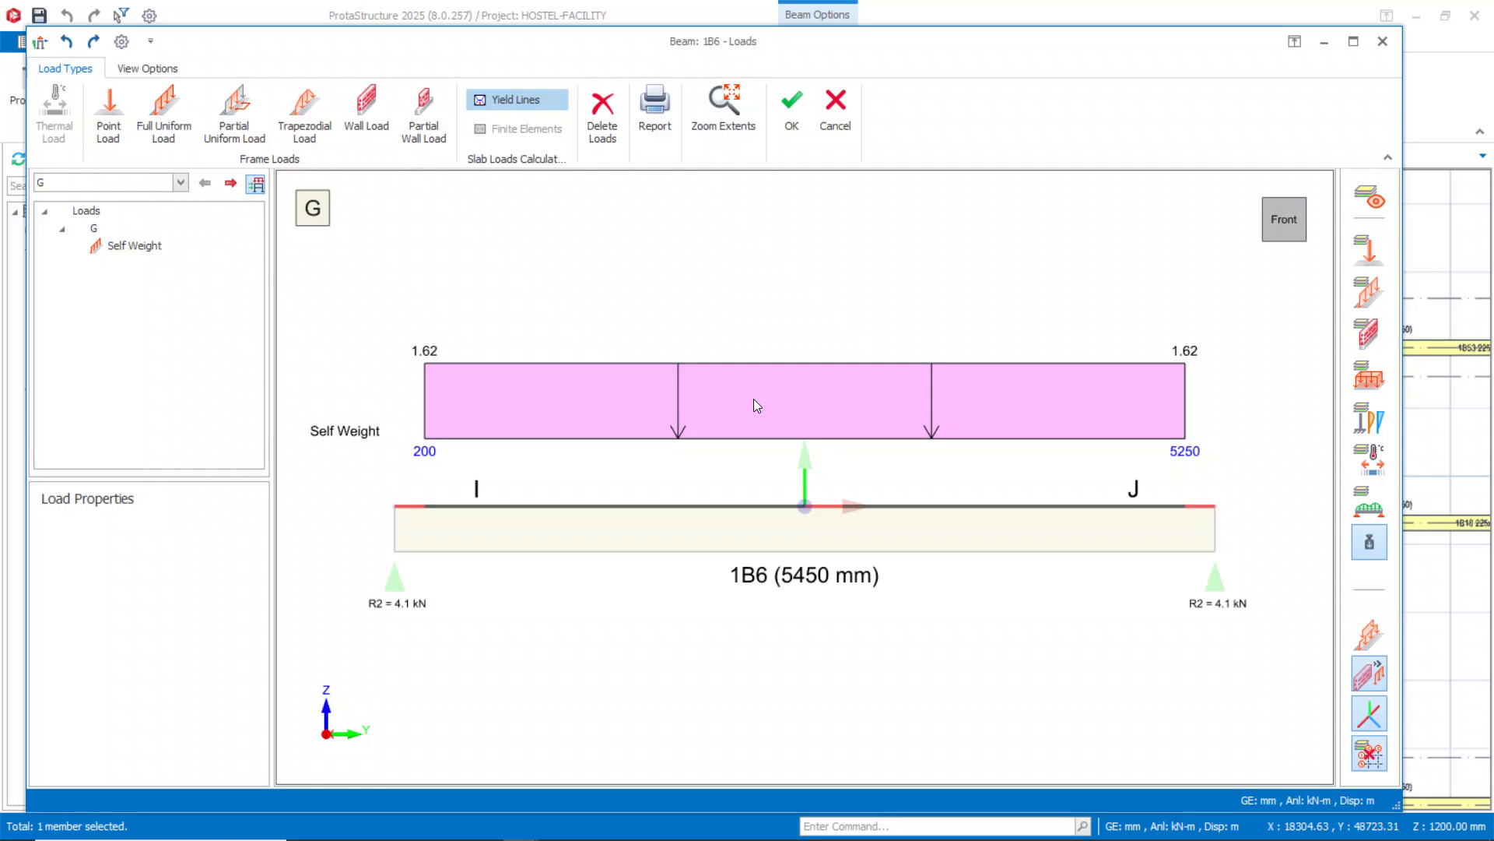
left_click(366, 123)
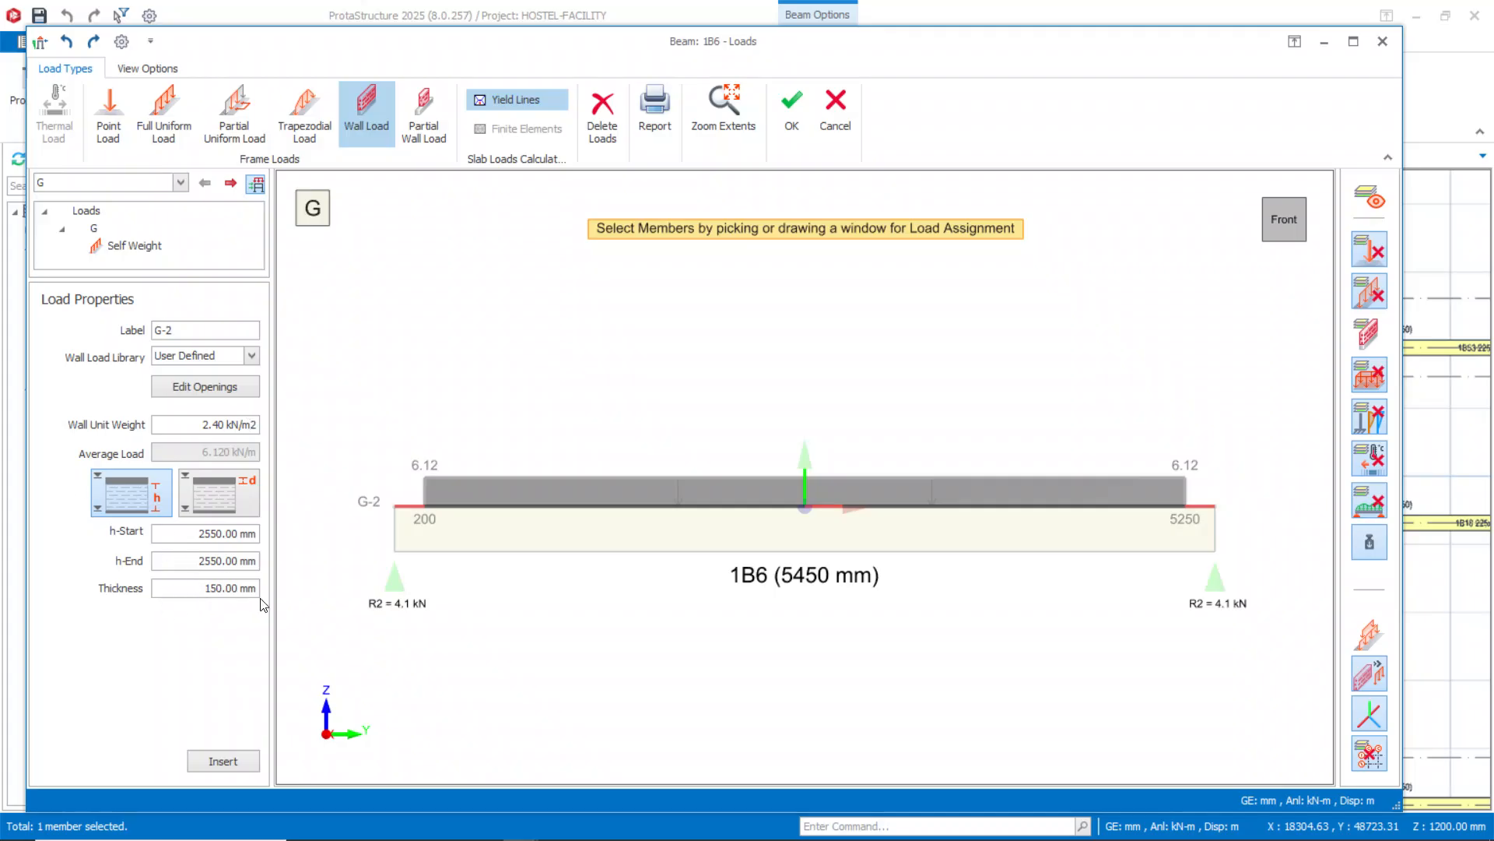
double_click(218, 424)
left_click(158, 428)
double_click(213, 421)
type("9")
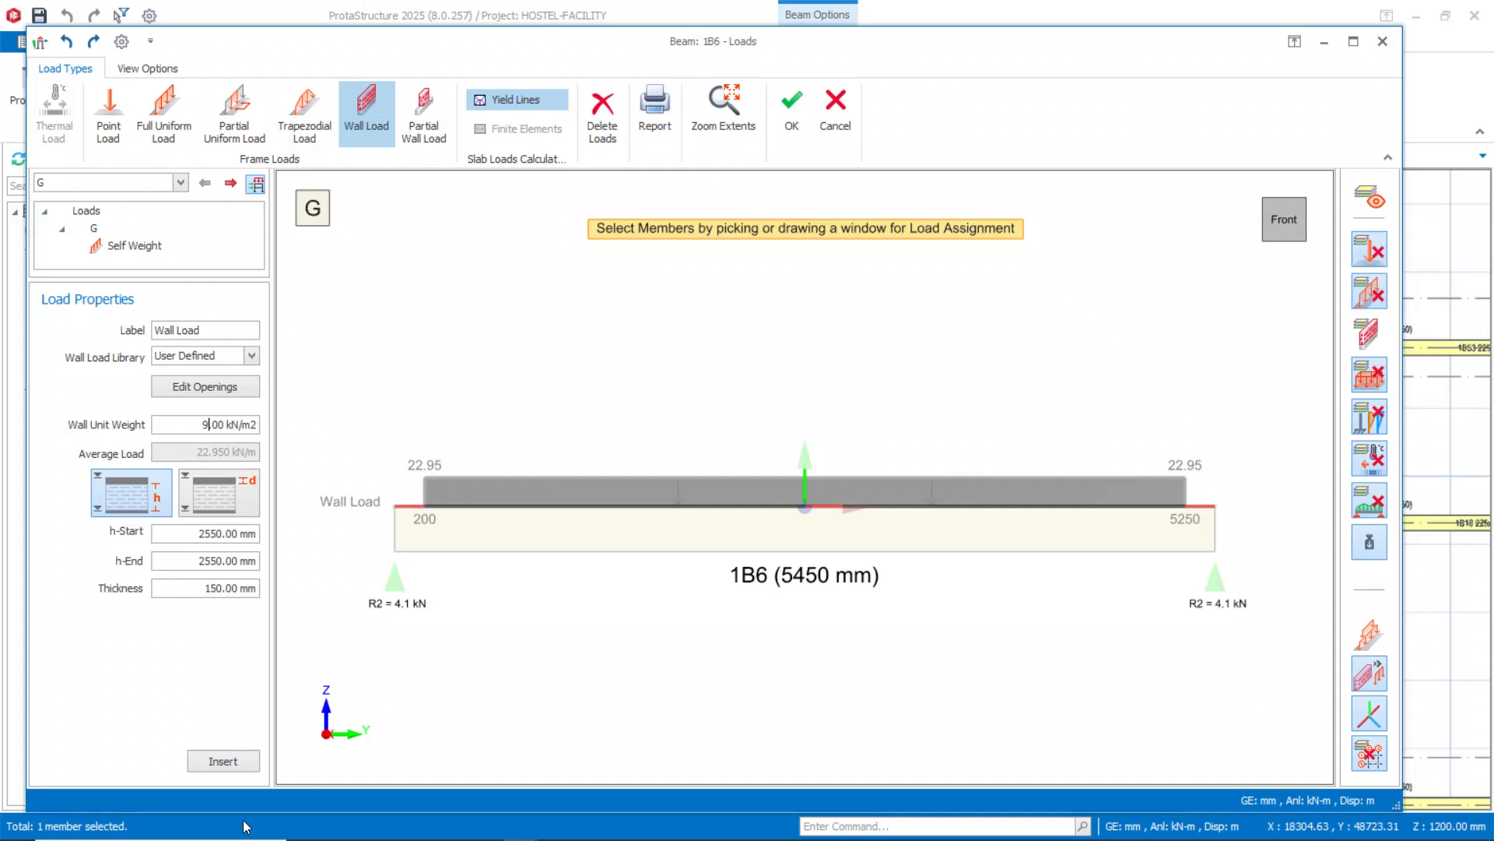
Insert the defined wall load on the beam, accept the load edits and clear the beam selection.
left_click(219, 761)
left_click(221, 763)
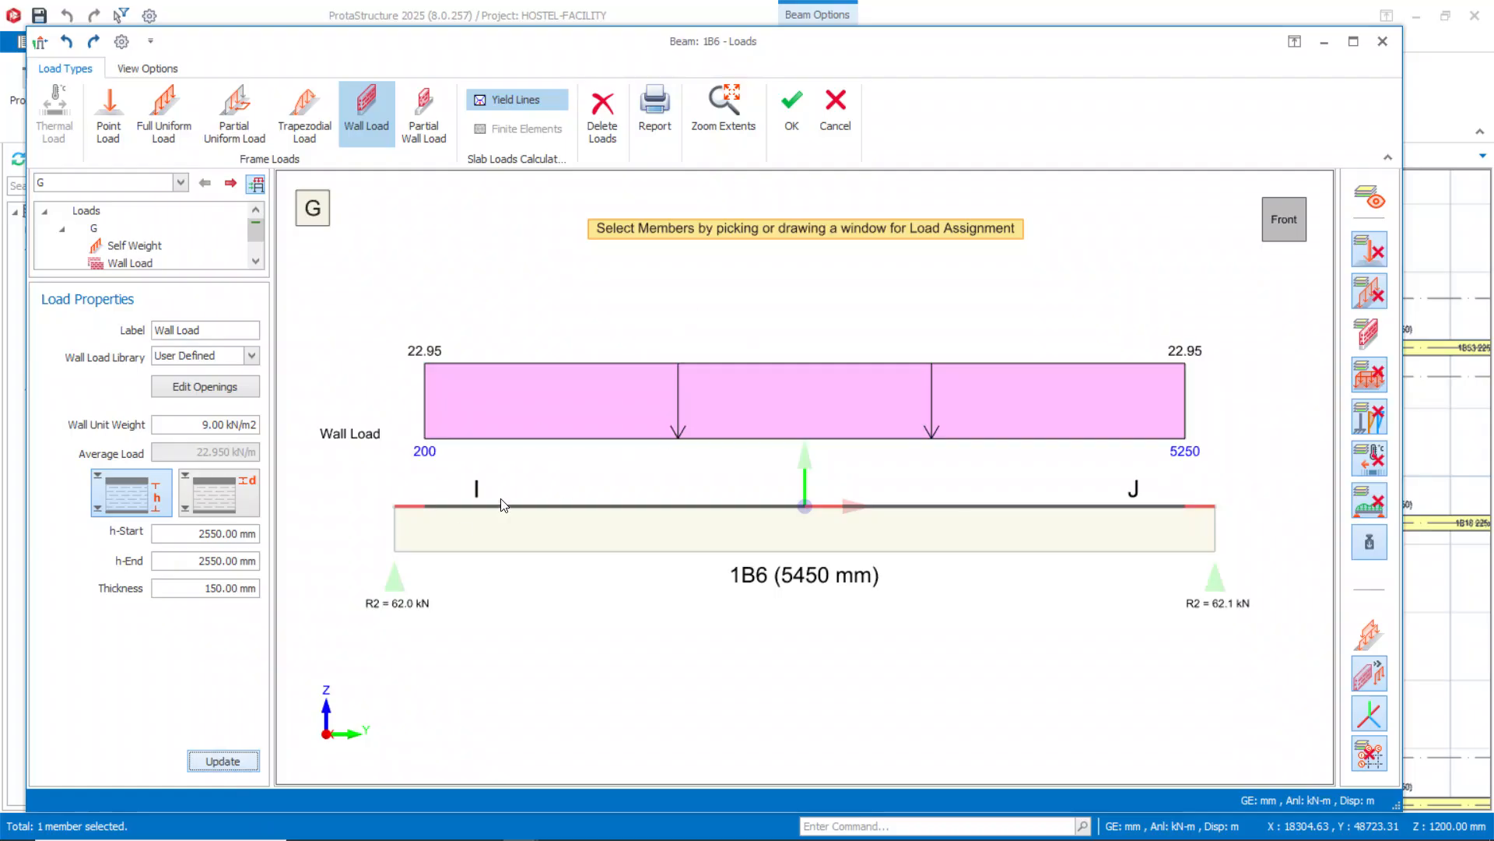
key("Escape")
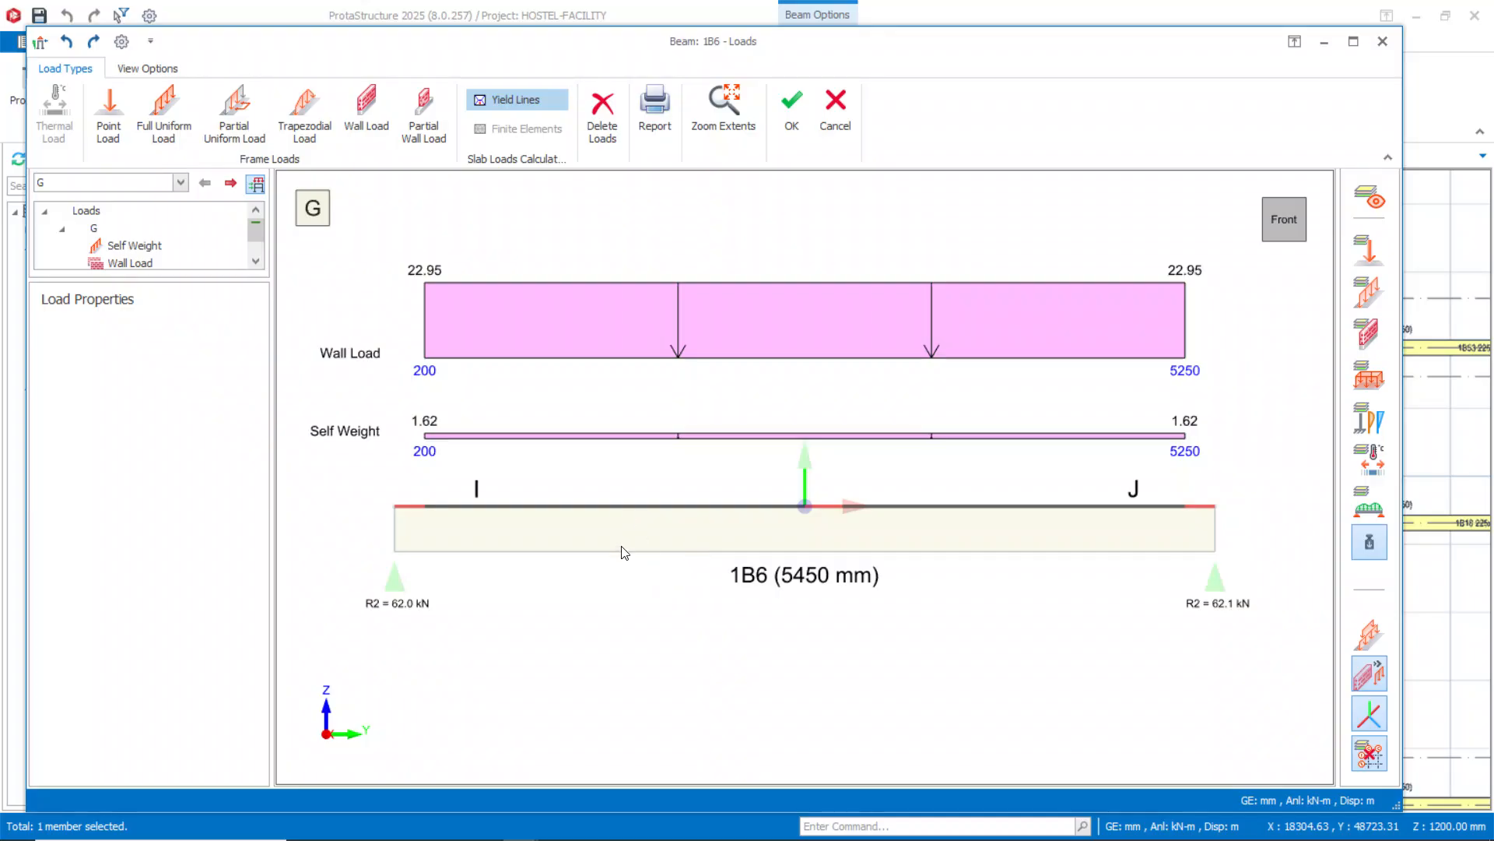
left_click(784, 108)
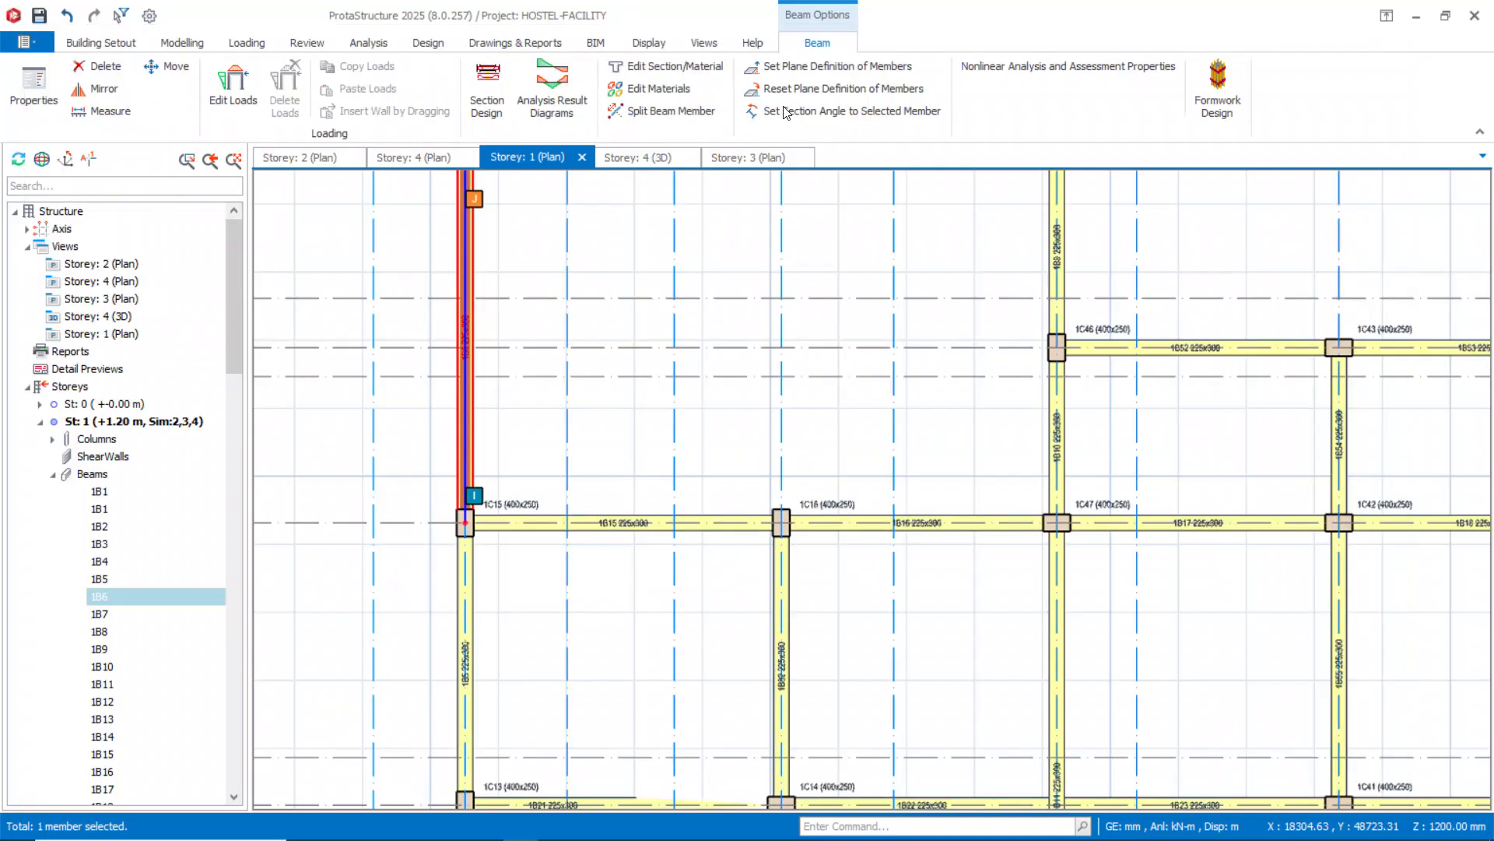
key("Escape")
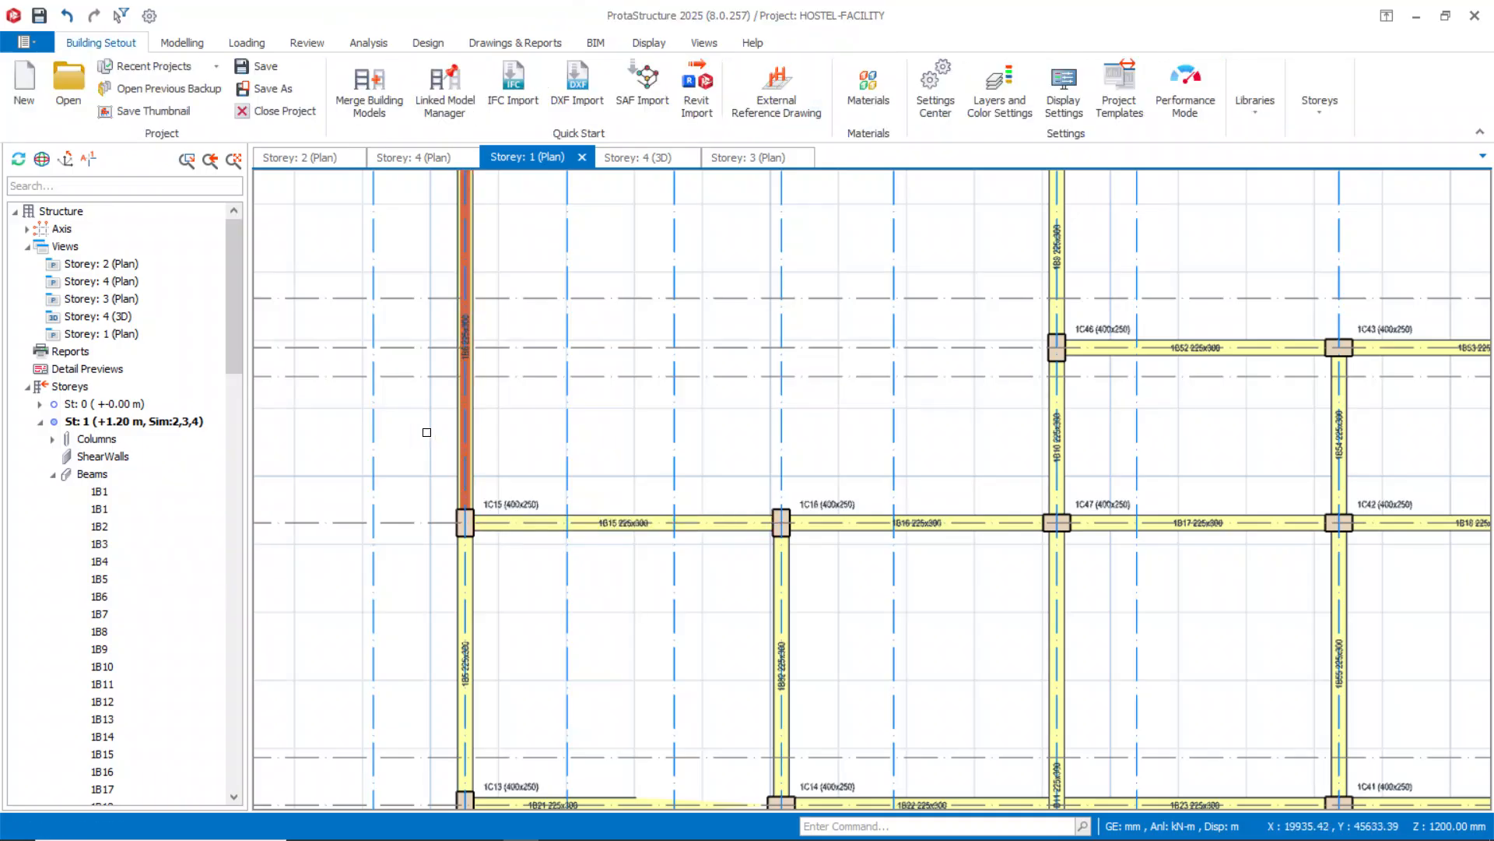
Check the wall load in the storey 4 3D view and return to the storey 1 plan.
left_click(651, 160)
middle_click_drag(592, 622, 644, 638)
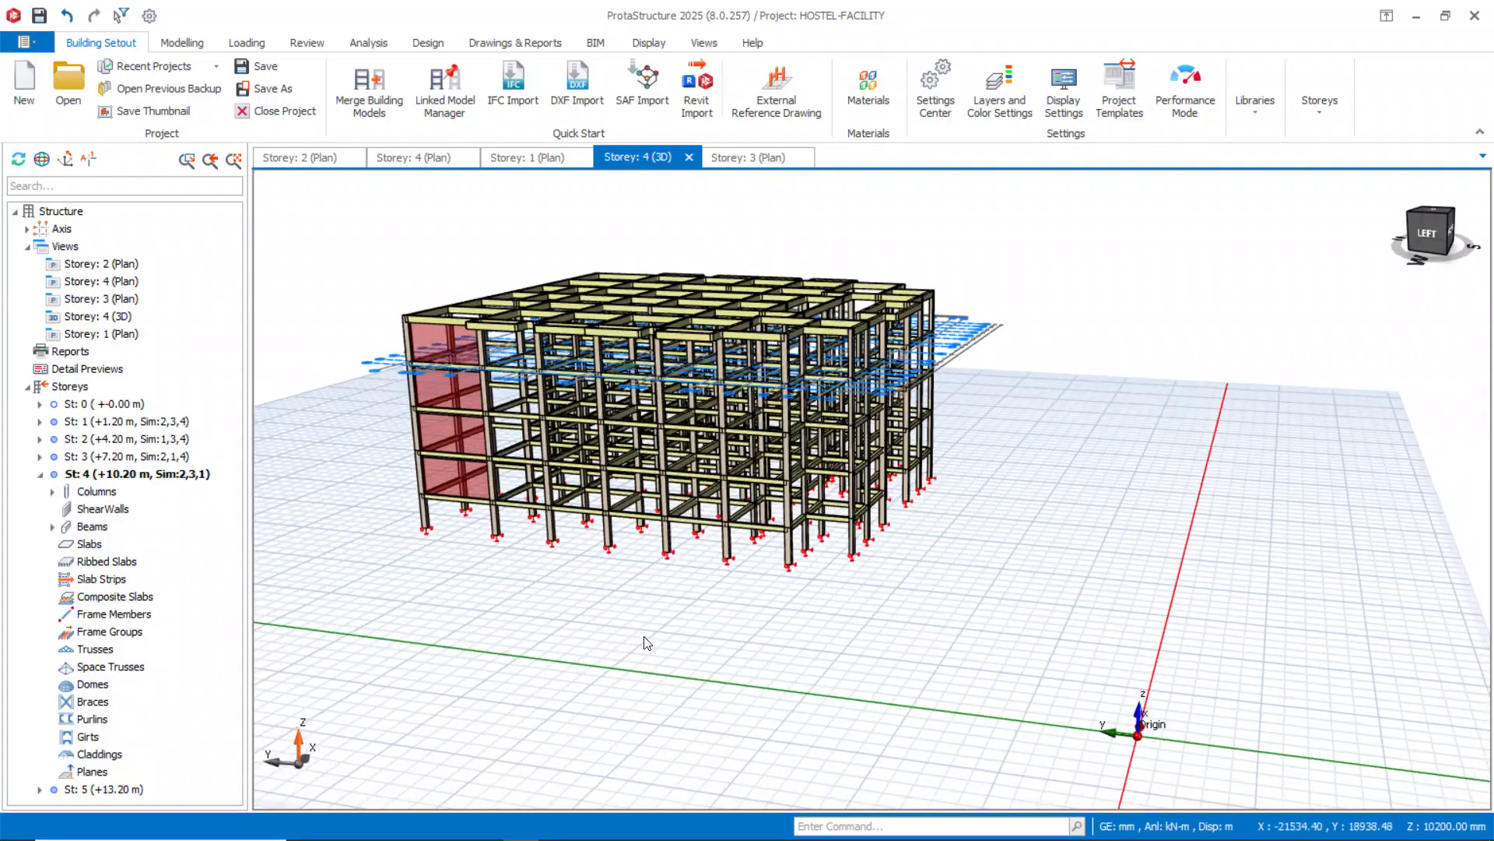
left_click(513, 160)
scroll(467, 413, "up", 1)
scroll(482, 420, "up", 1)
left_click(495, 420)
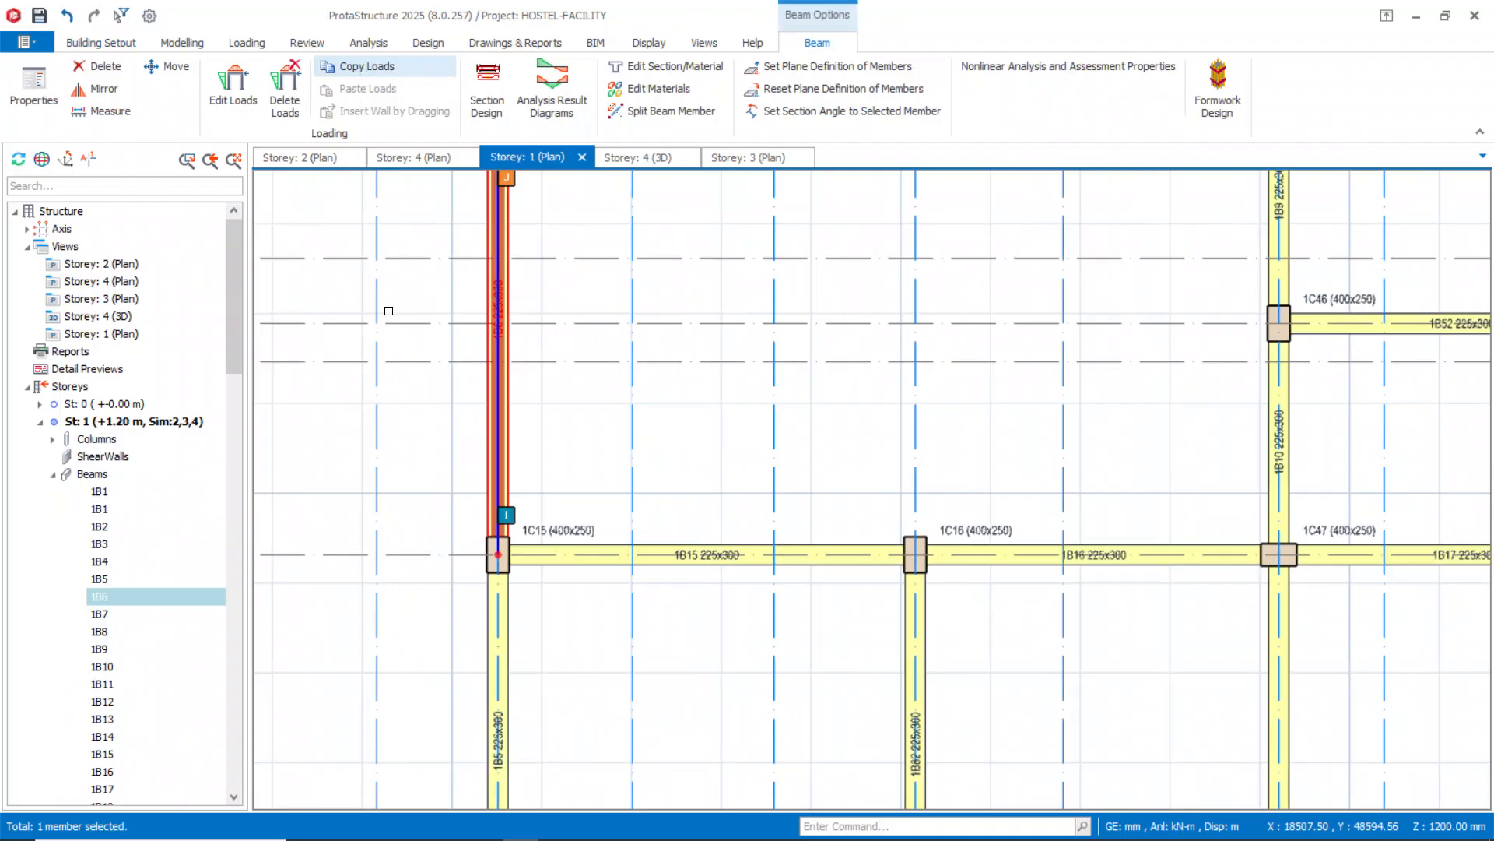
key("Escape")
scroll(423, 437, "down", 3)
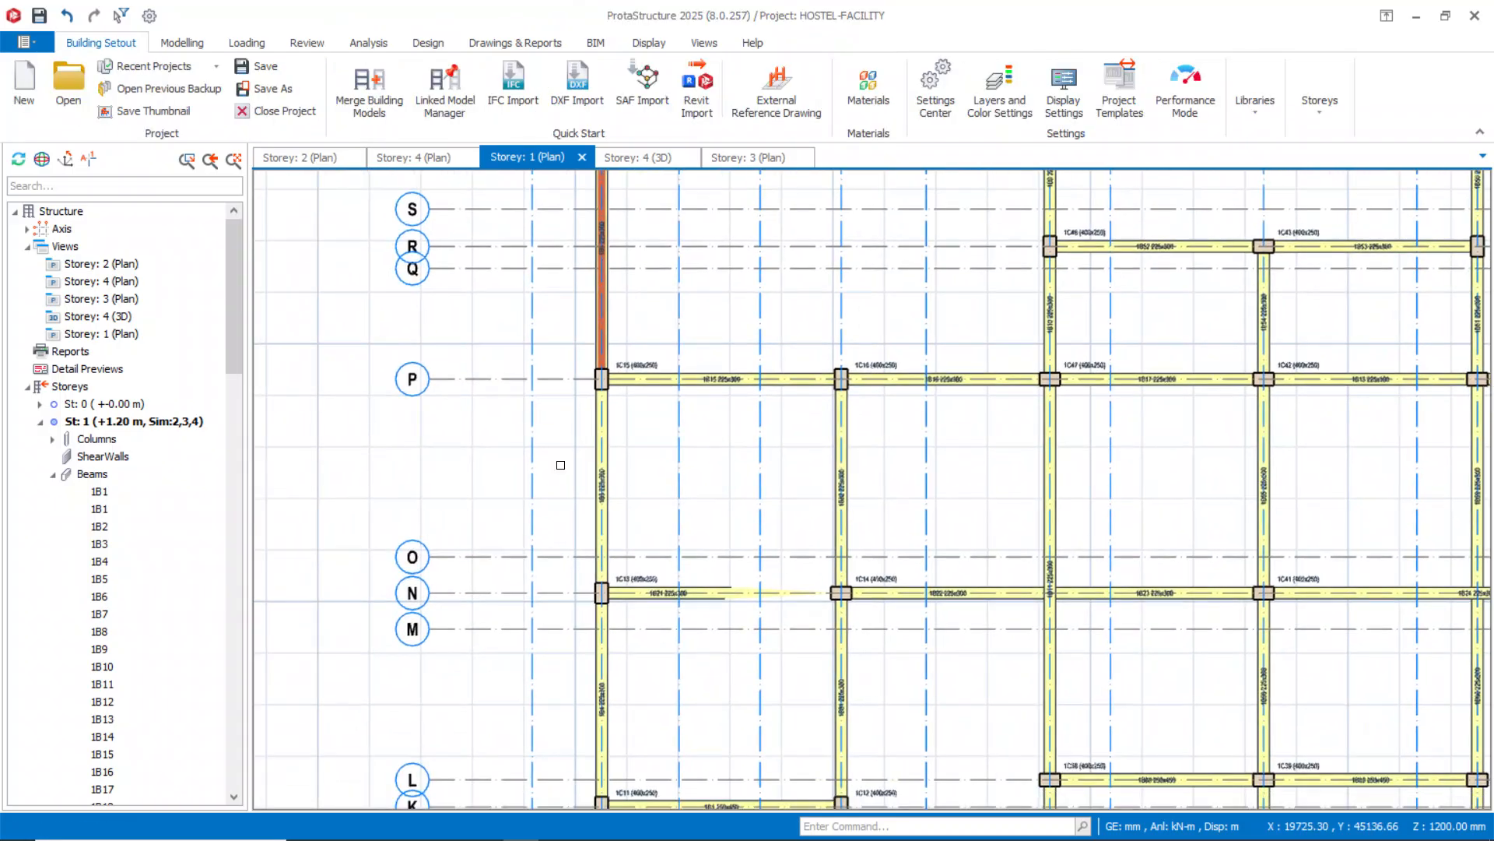
left_click(589, 446)
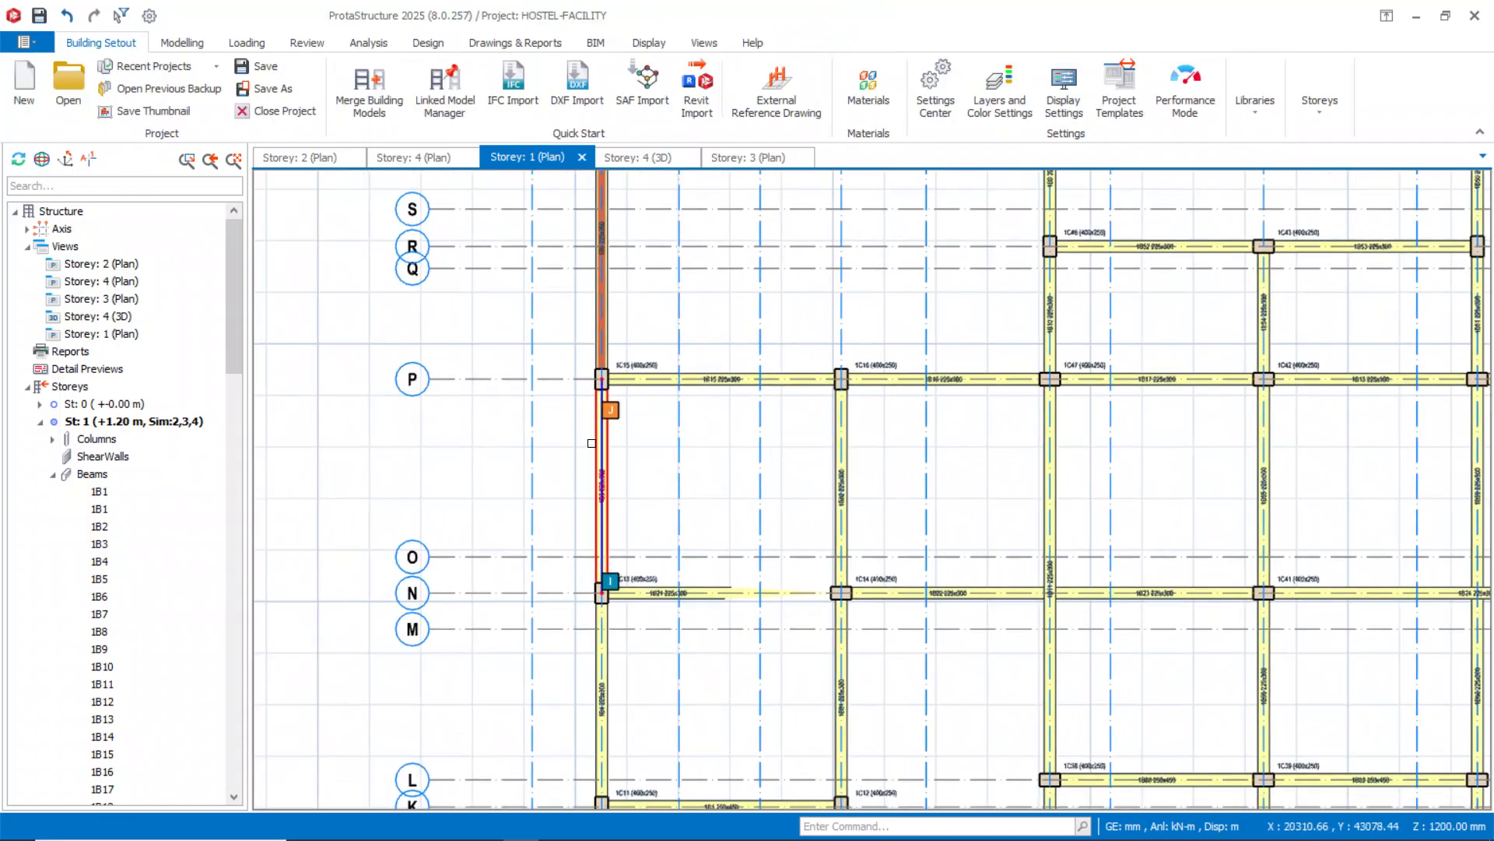
Copy only the wall load from the storey 1 beam on axis 2 between axes P and T.
left_click(595, 302)
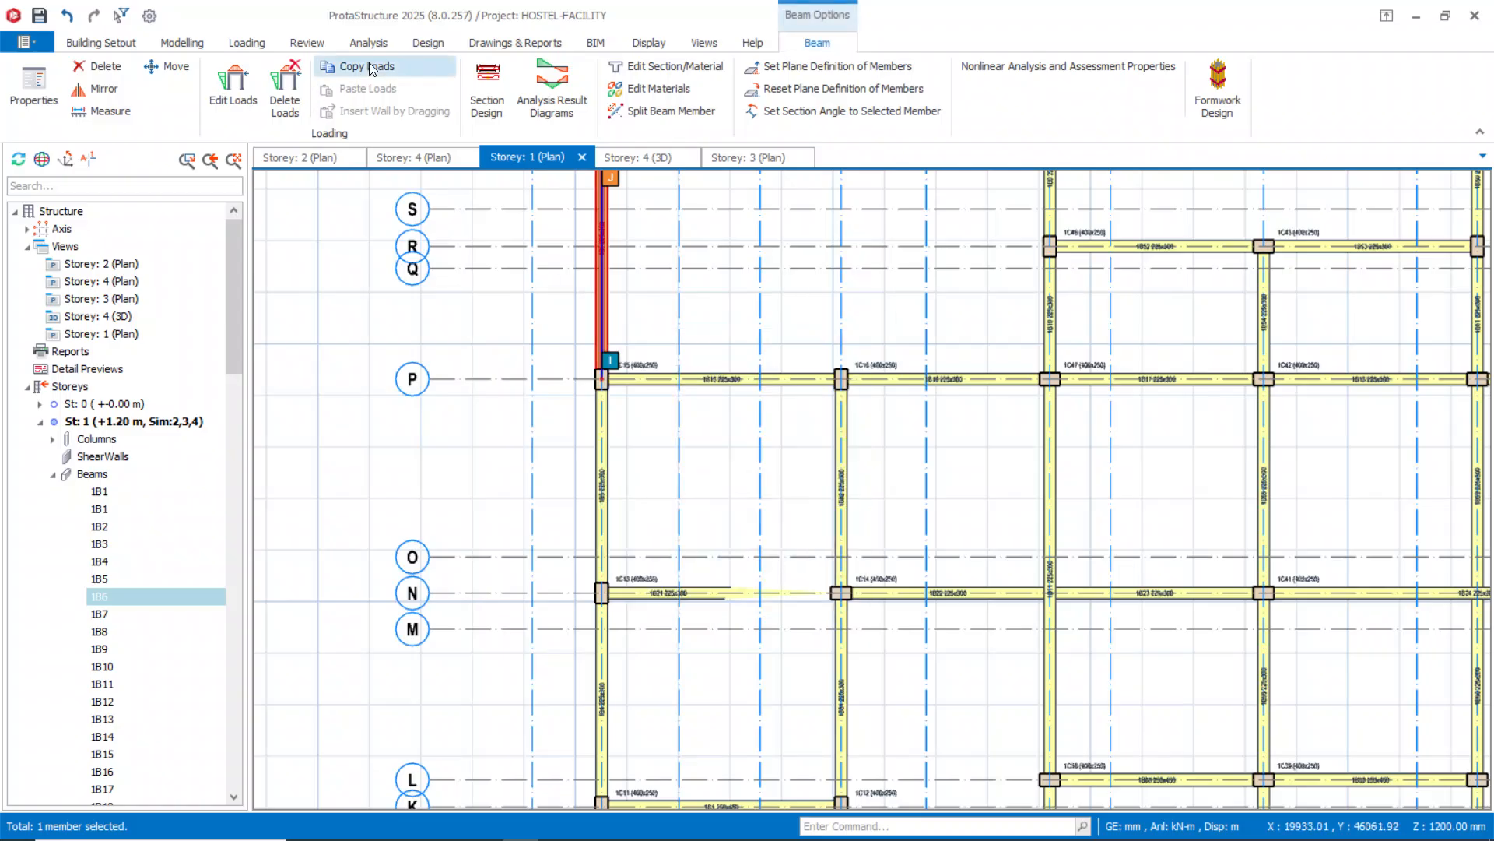
left_click(372, 67)
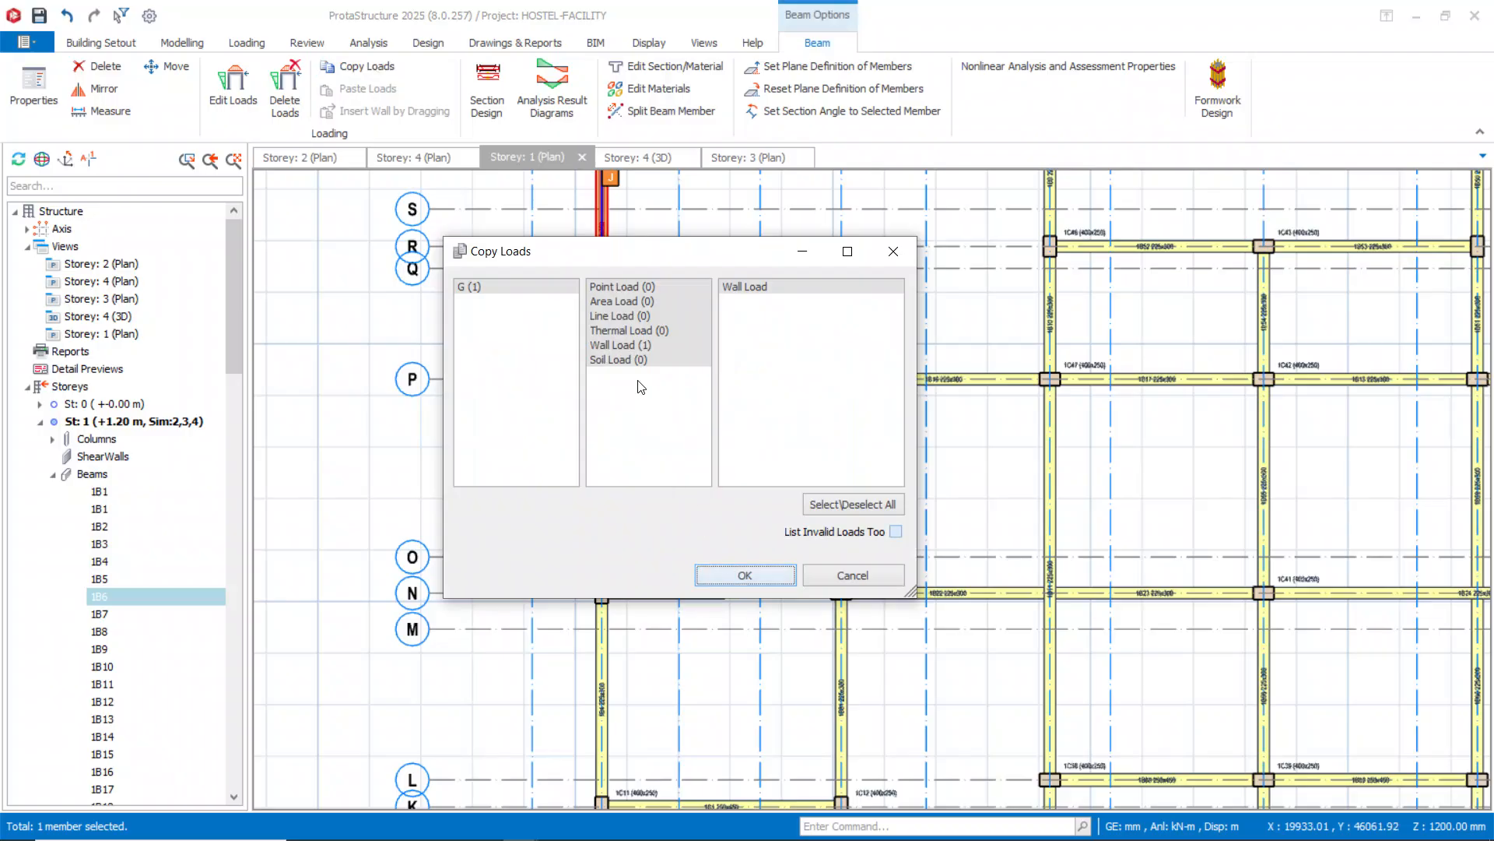
left_click(622, 346)
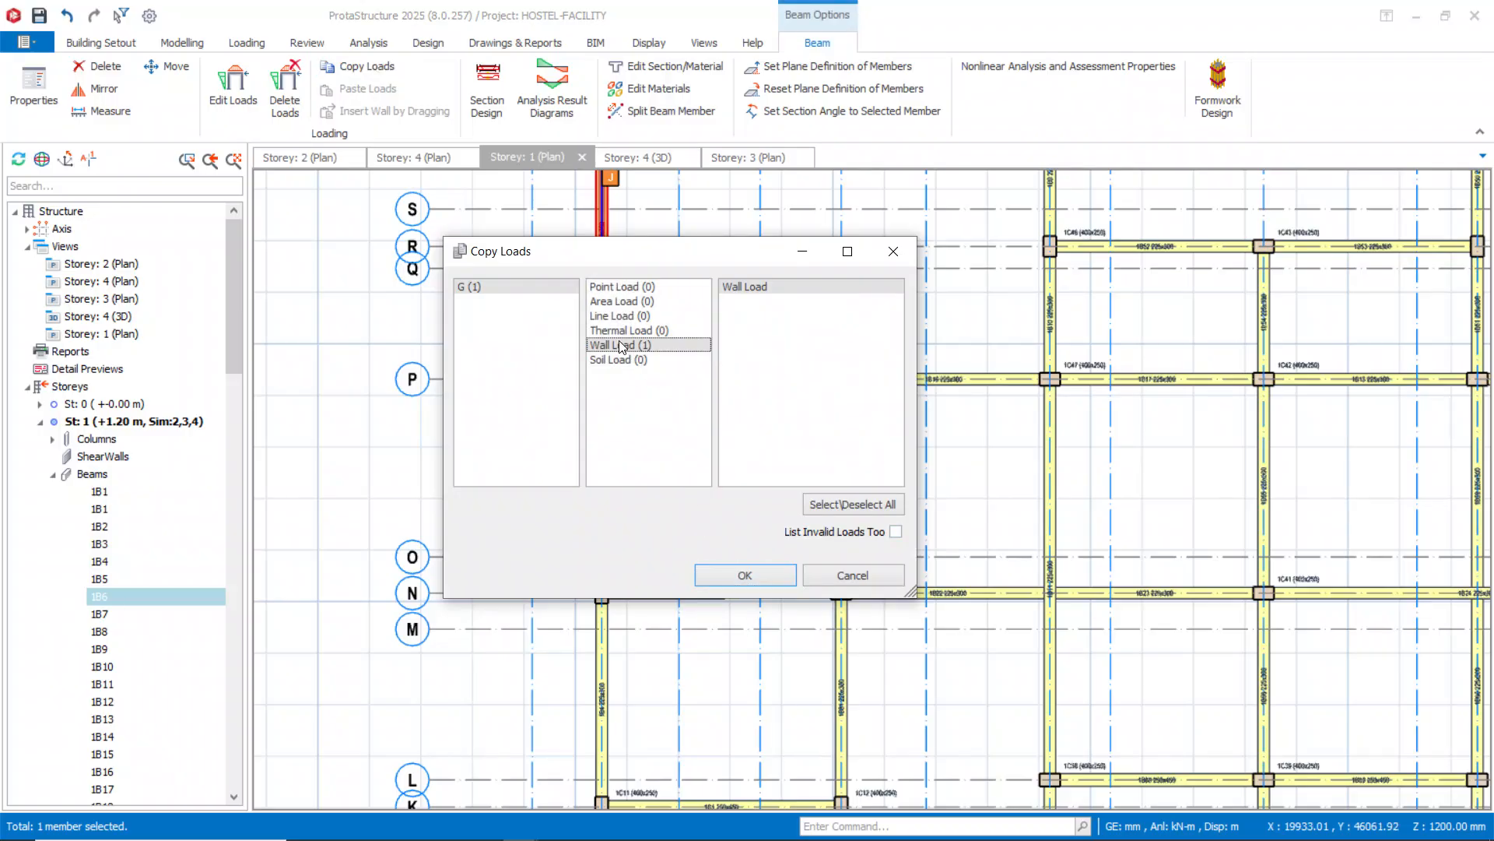
left_click(745, 577)
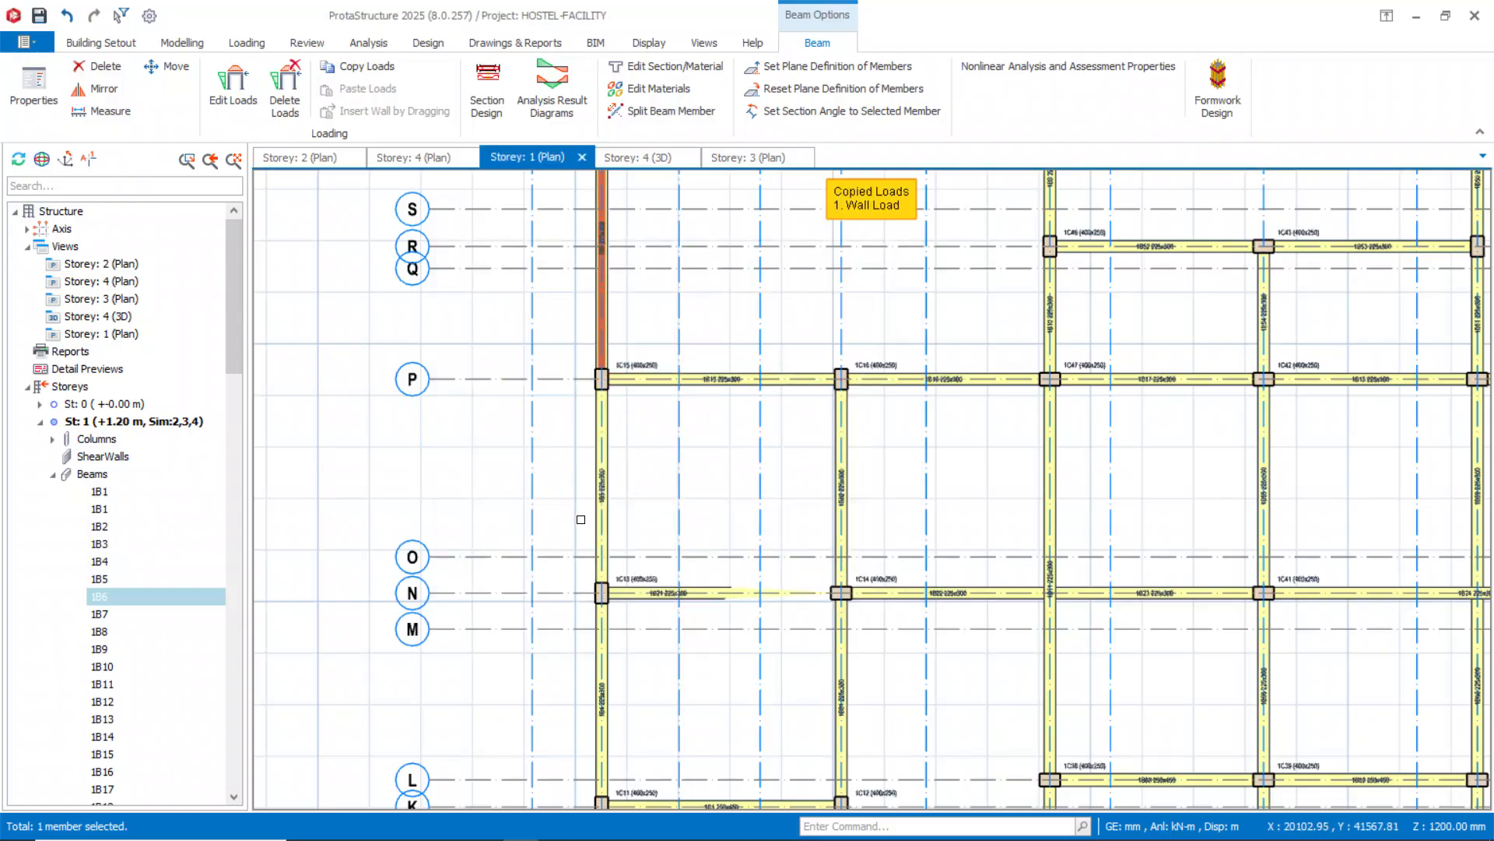
left_click(602, 425)
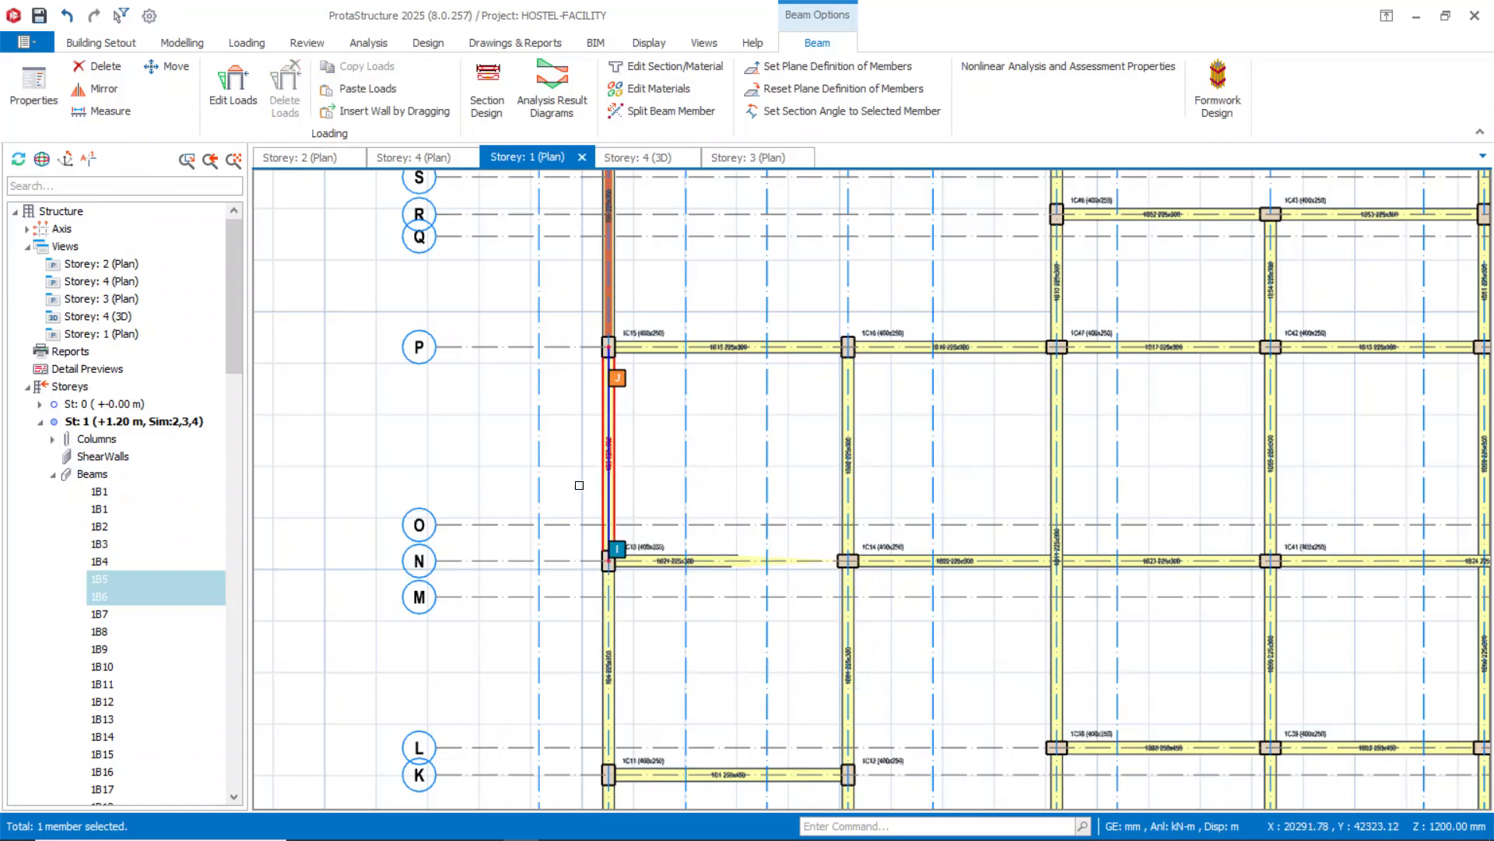
scroll(559, 428, "down", 3)
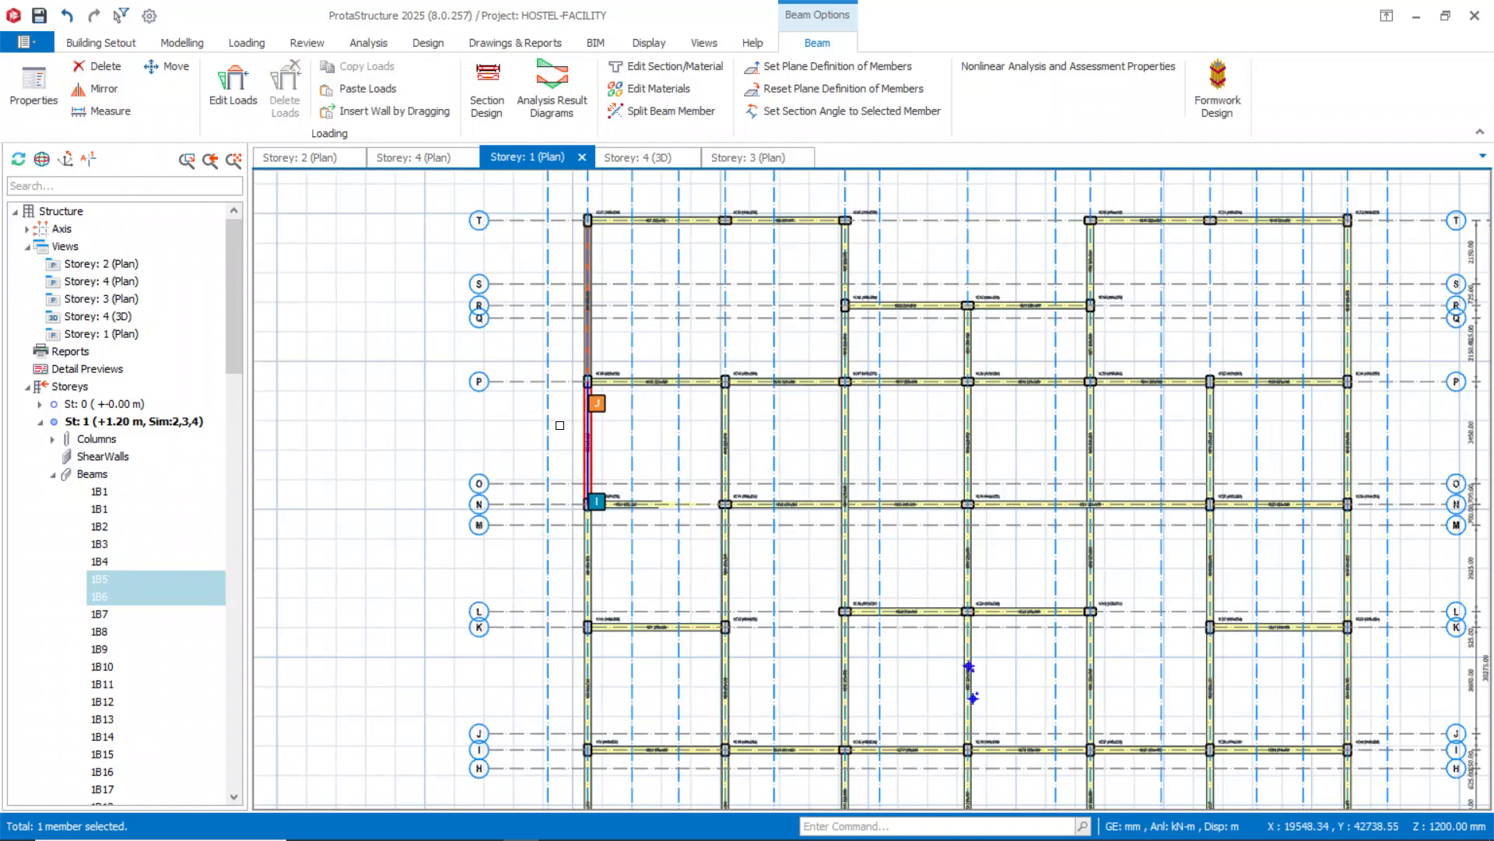
key("Escape")
Select all the storey 1 beams along axis 2 between axes P and D together.
scroll(568, 419, "up", 3)
left_click(623, 405)
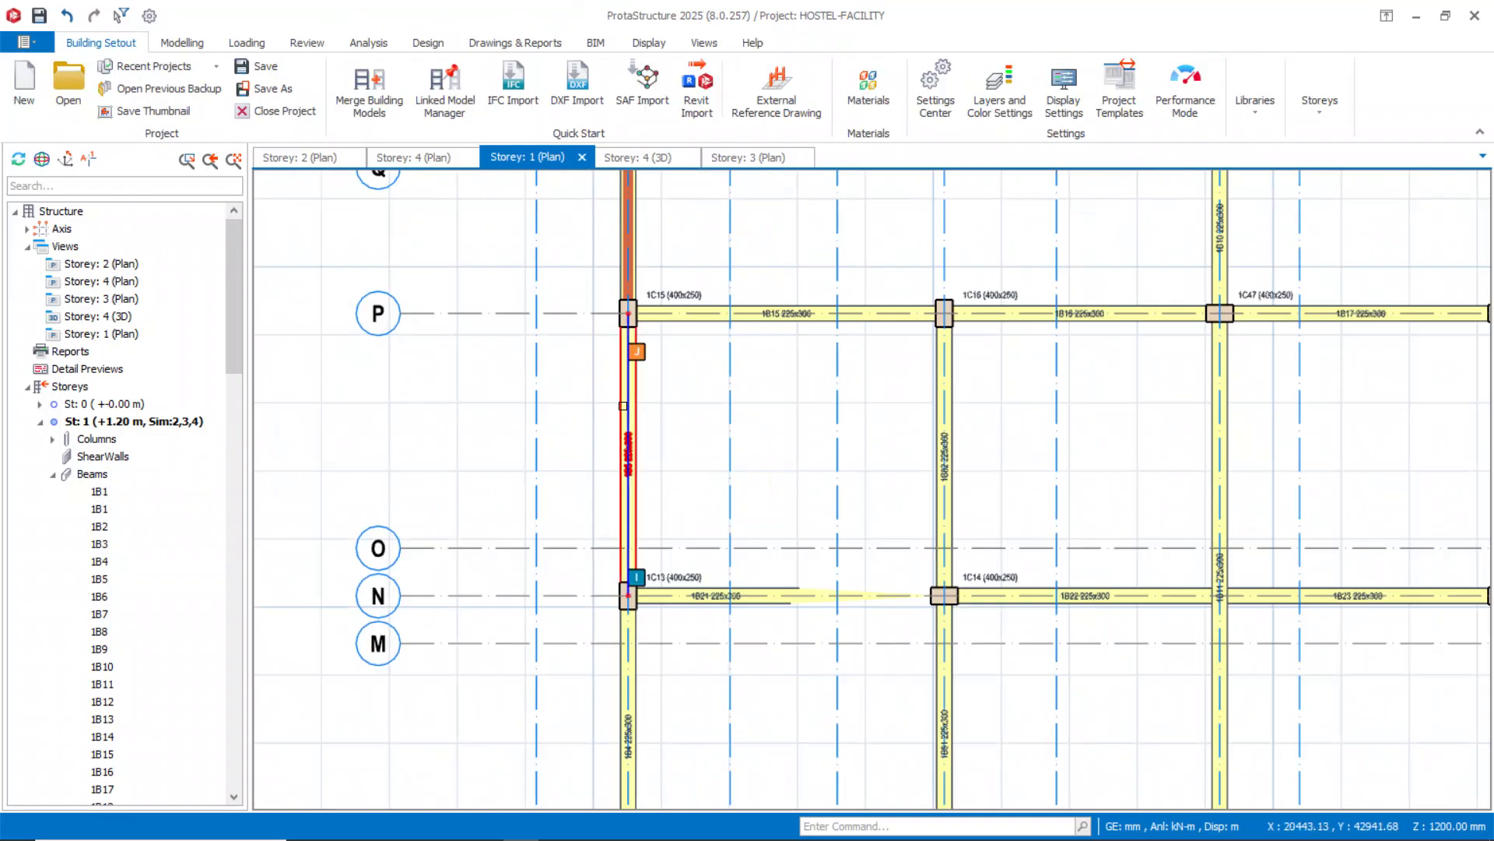
left_click(620, 668)
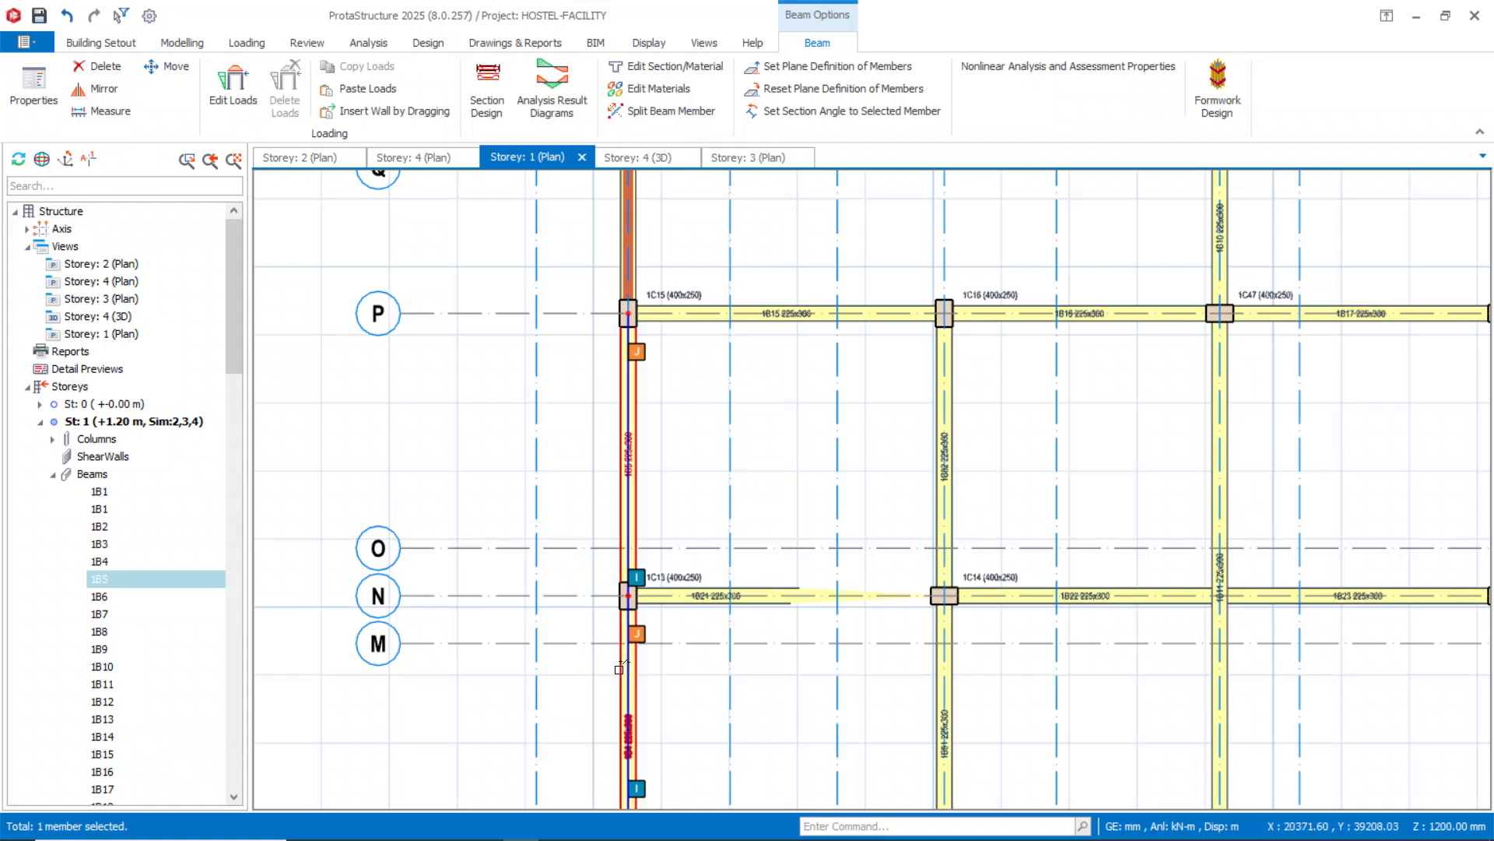
left_click(618, 668, "ctrl")
scroll(618, 668, "down", 2)
middle_click_drag(618, 668, 652, 342)
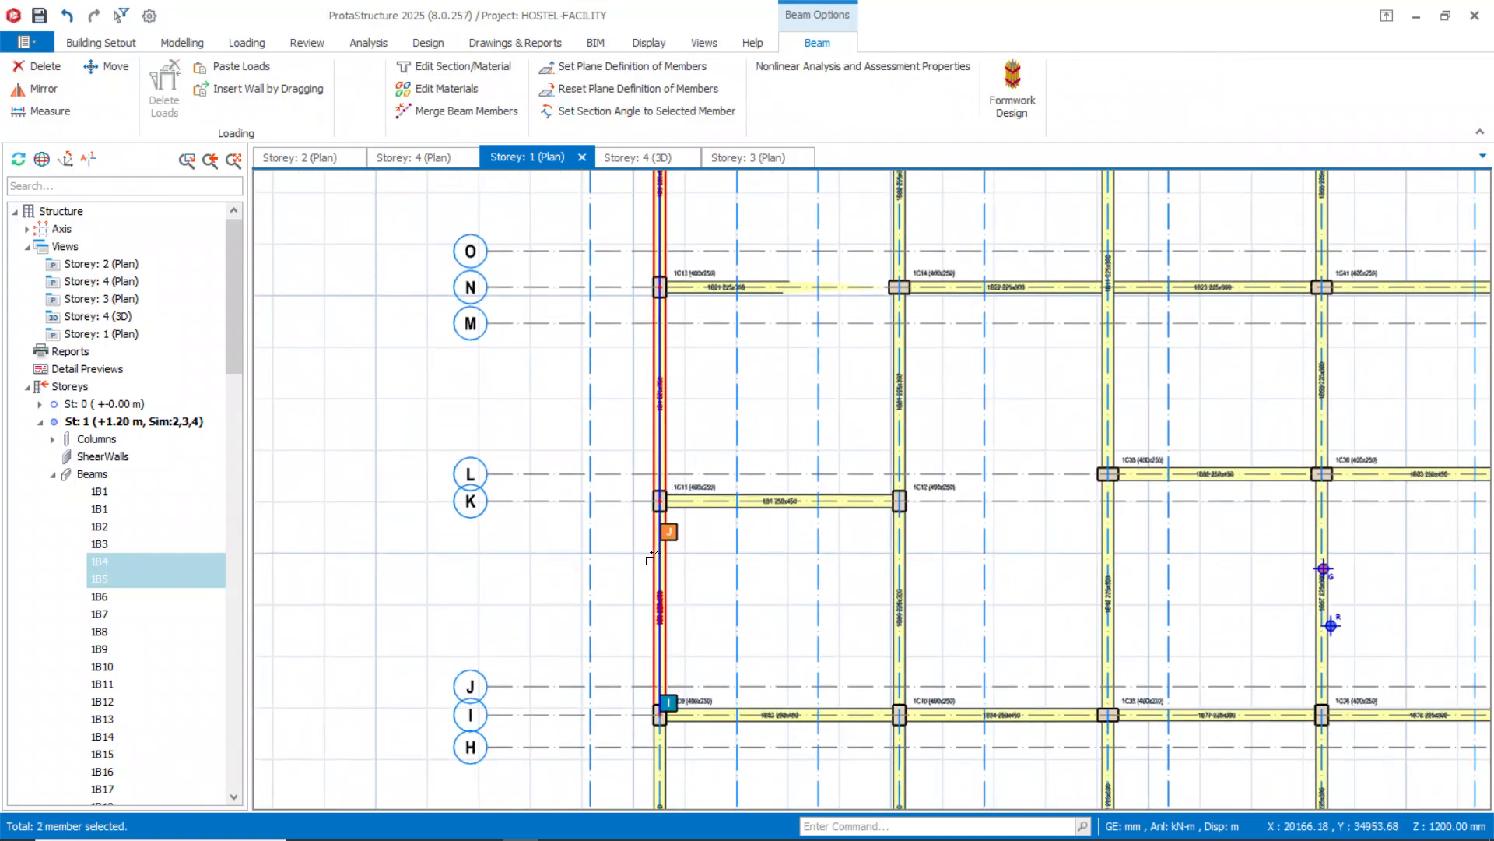
middle_click_drag(654, 557, 674, 274)
left_click(670, 510, "ctrl")
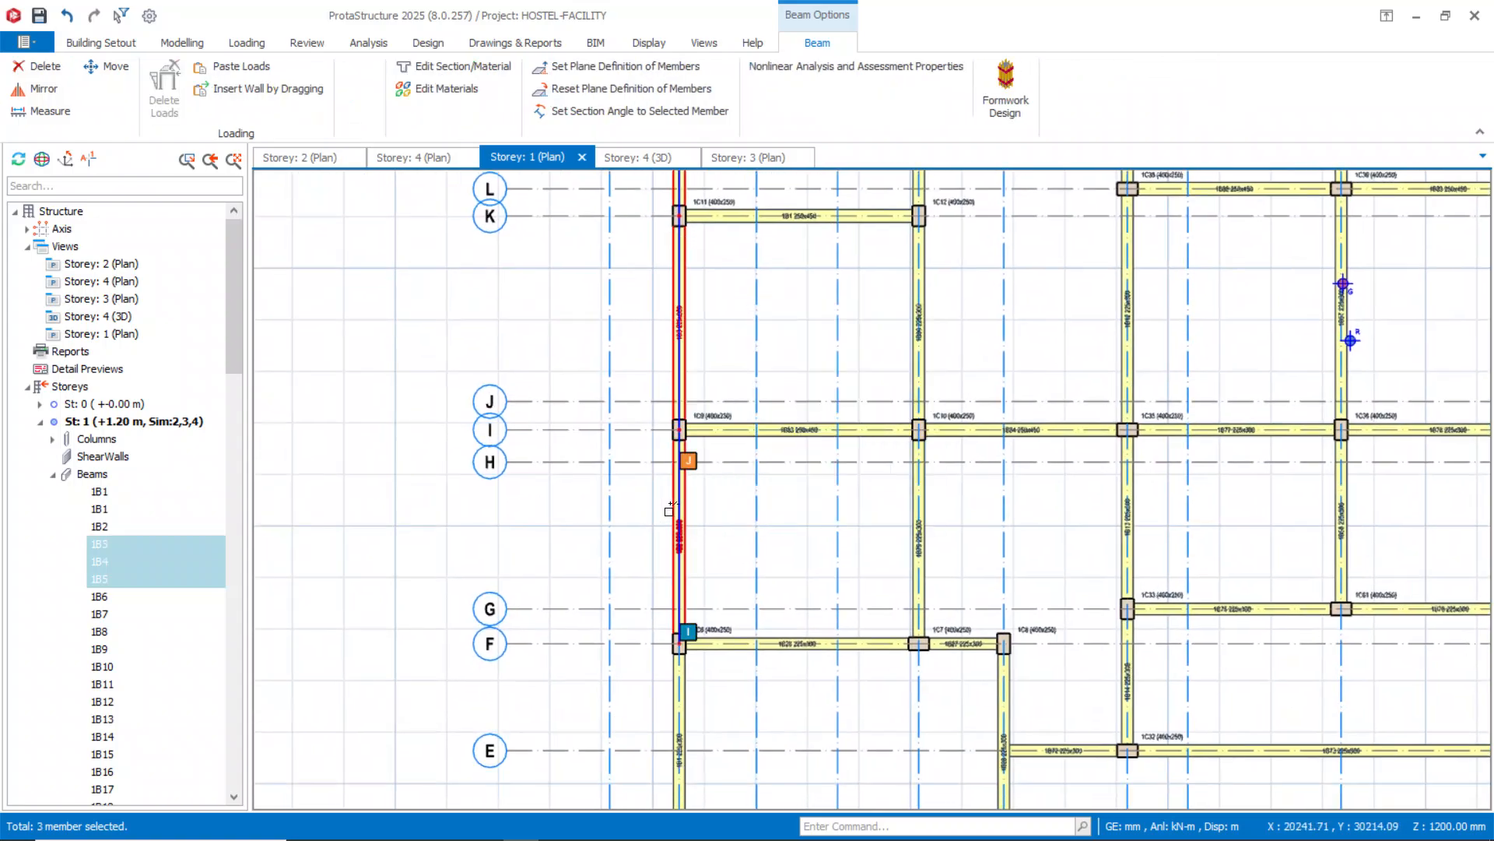
middle_click_drag(677, 727, 691, 448)
left_click(691, 447, "ctrl")
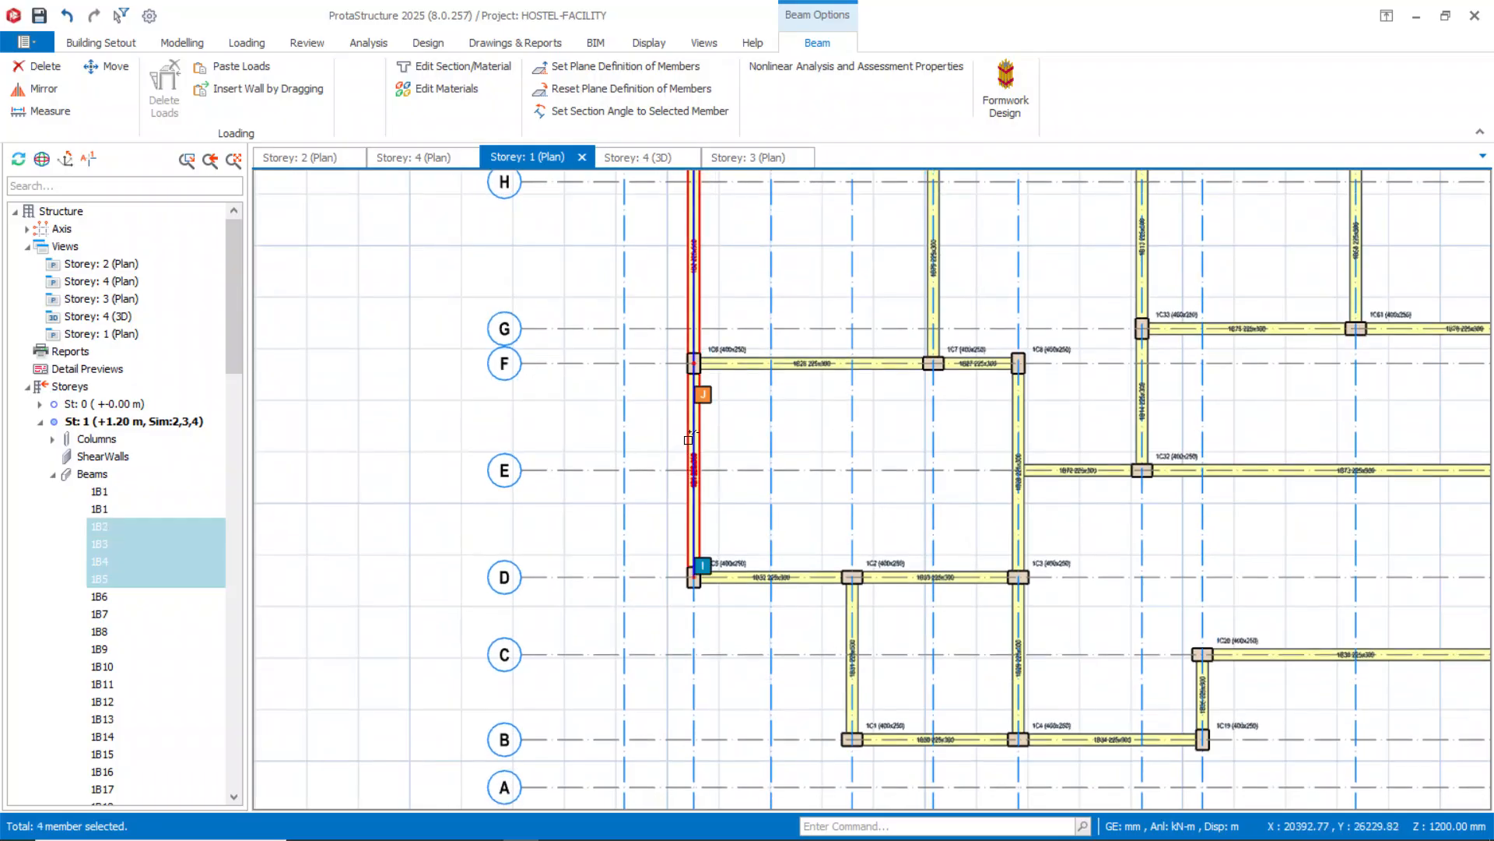
Add the beams on axis D between axes 2 and 4, axis 4 between B and D, and axis B between 4 and 8 to the selection.
left_click(754, 596, "ctrl")
left_click(752, 580, "ctrl")
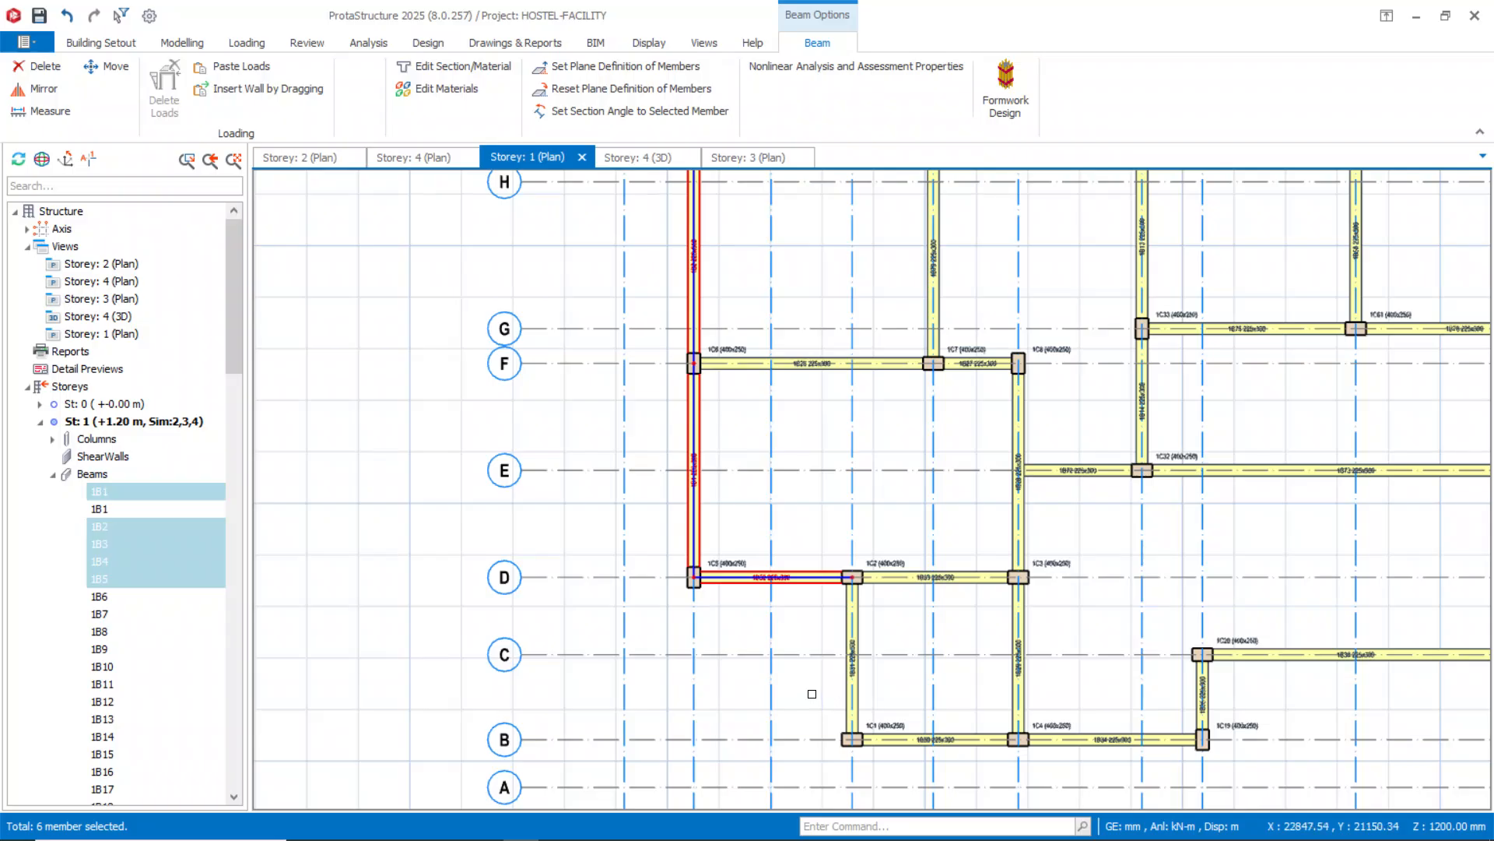
middle_click_drag(808, 691, 783, 600)
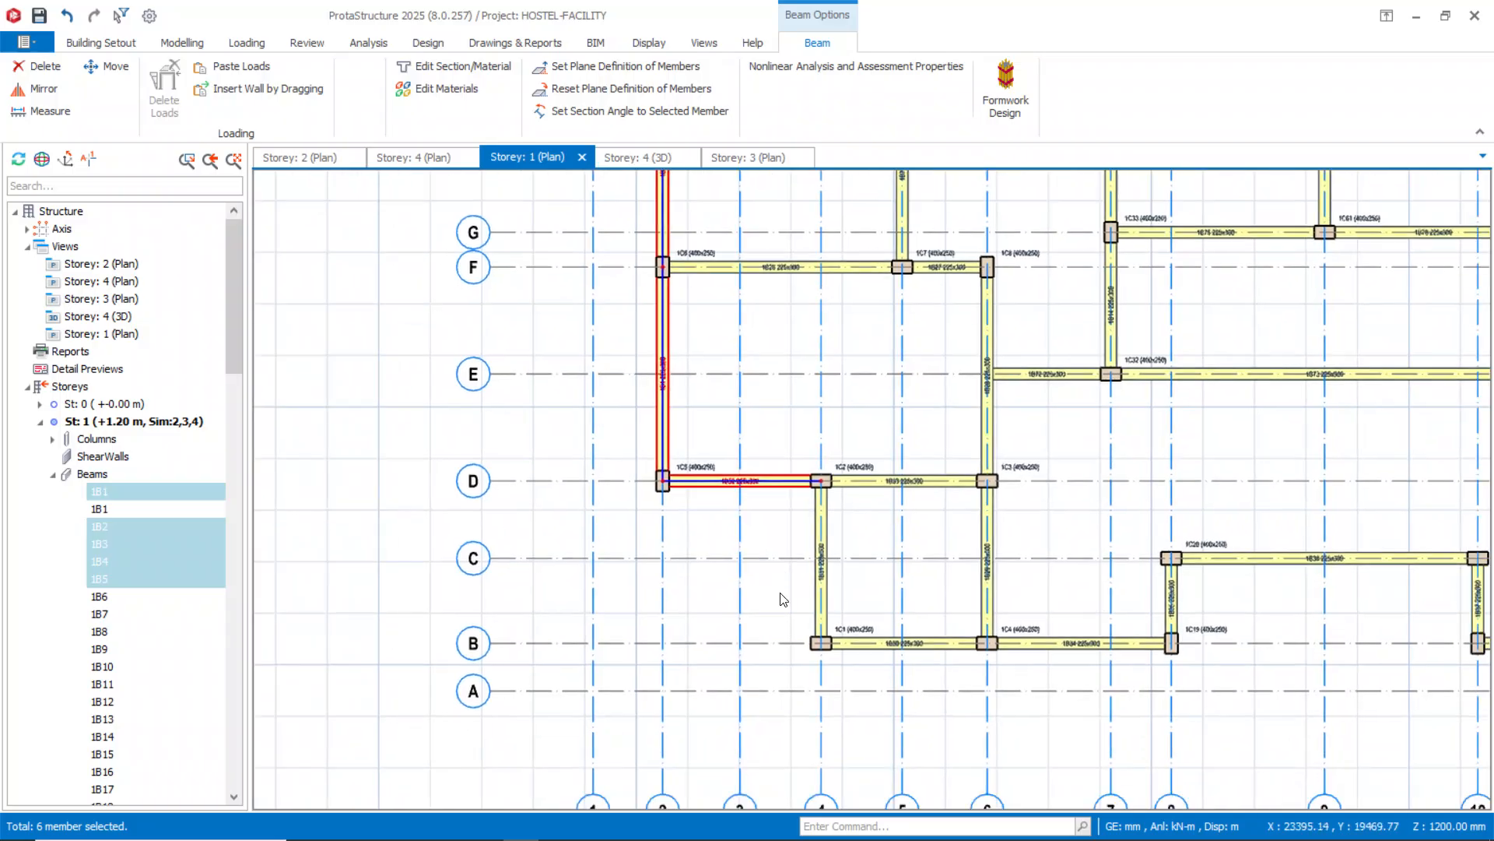
left_click(812, 527)
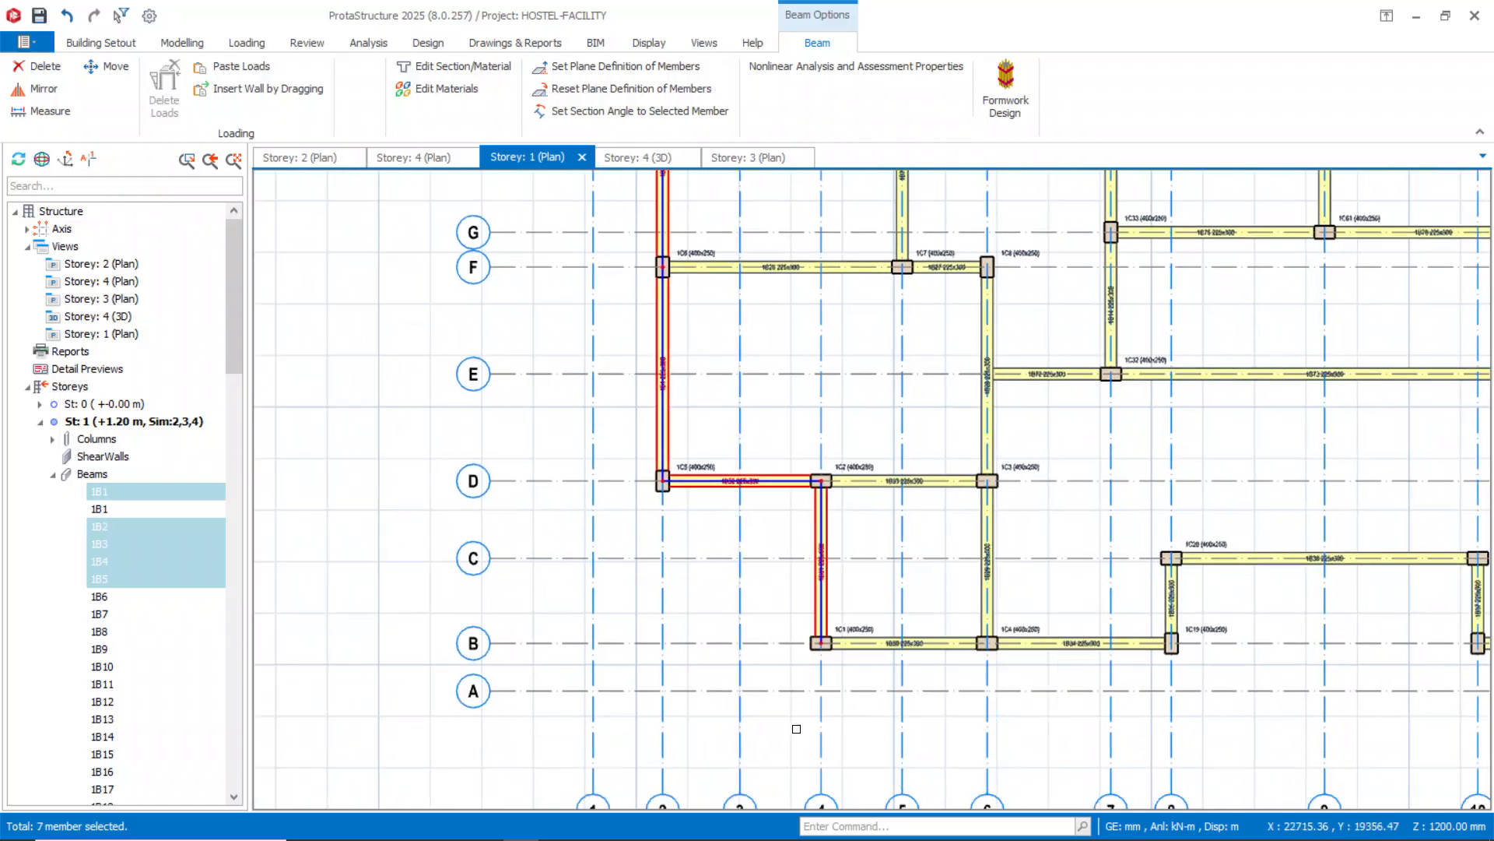
left_click(1051, 645)
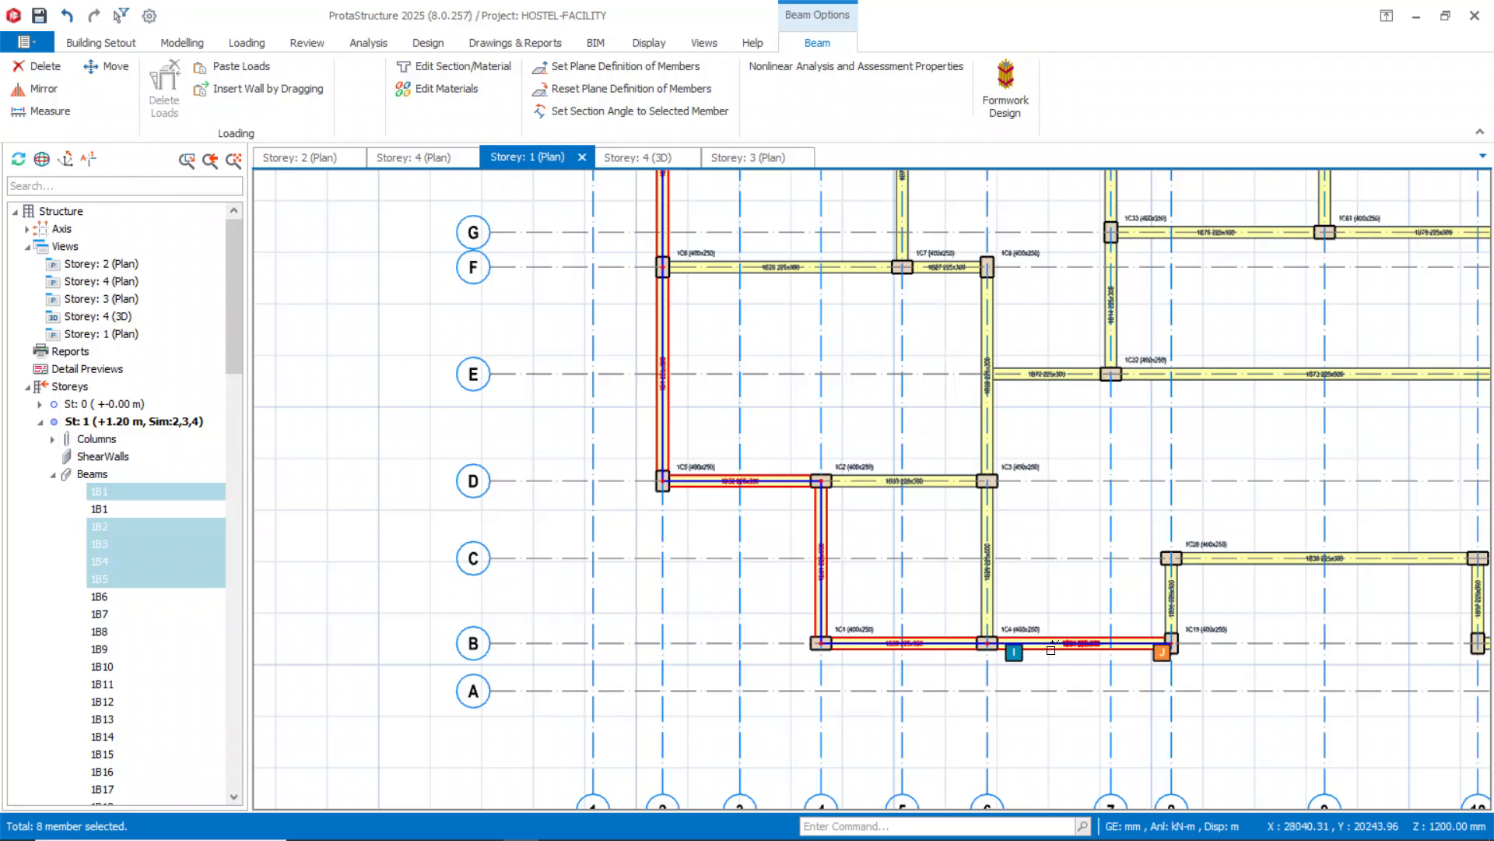
Extend the selection with the axis F beams between axes 2 and 6, the axis 6 beam between D and F, and the adjoining axis E beam.
left_click(772, 272)
left_click(944, 268)
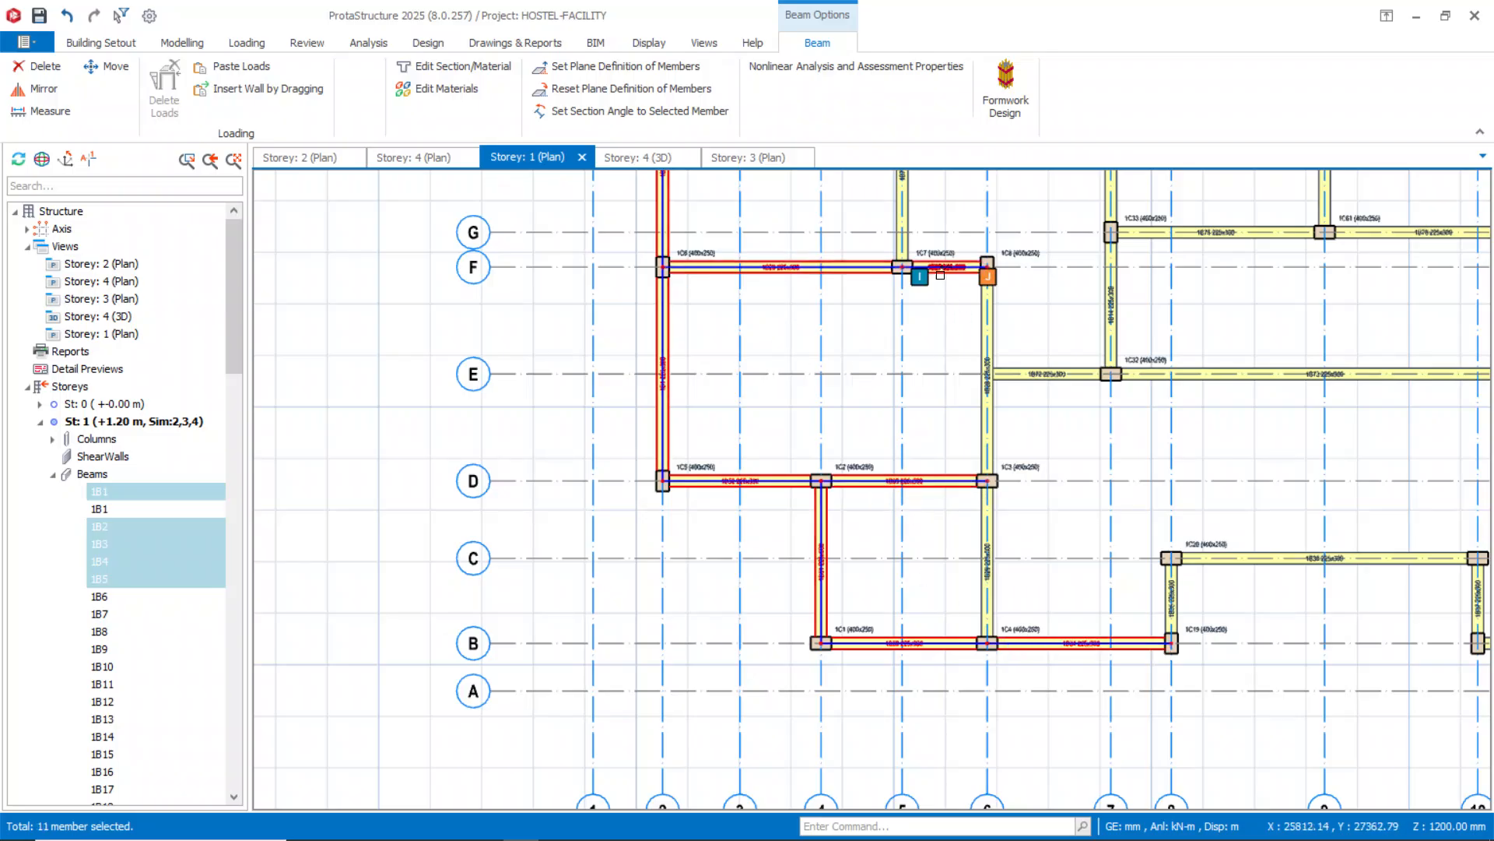
left_click(977, 405)
left_click(1055, 378)
Add the axis 5 beam between axes F and I and the axis I beam between axes 2 and 5 to the selection.
scroll(804, 362, "down", 2)
middle_click_drag(803, 368, 827, 650)
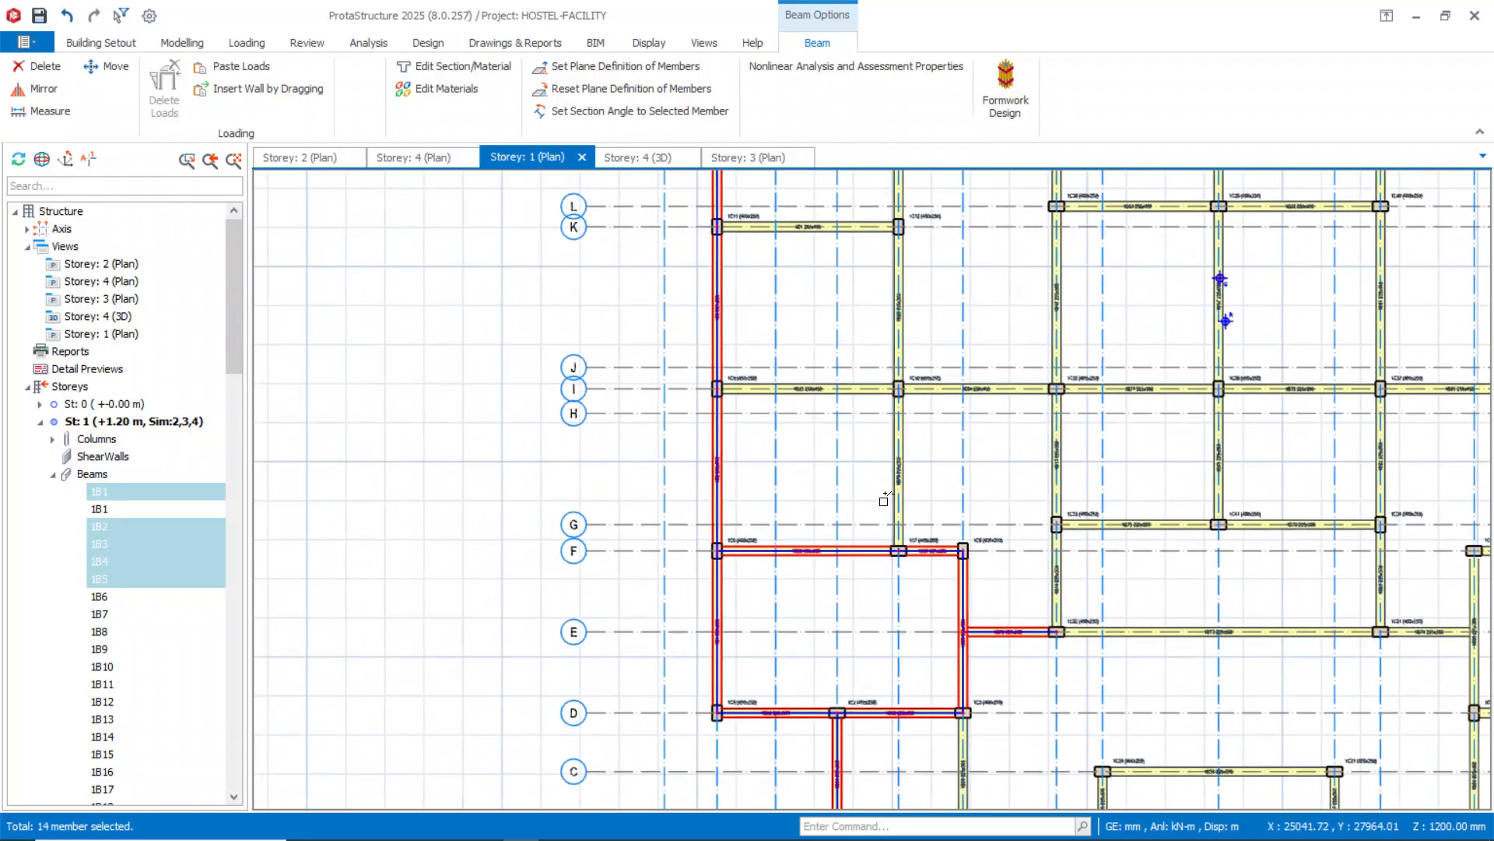
left_click(893, 494)
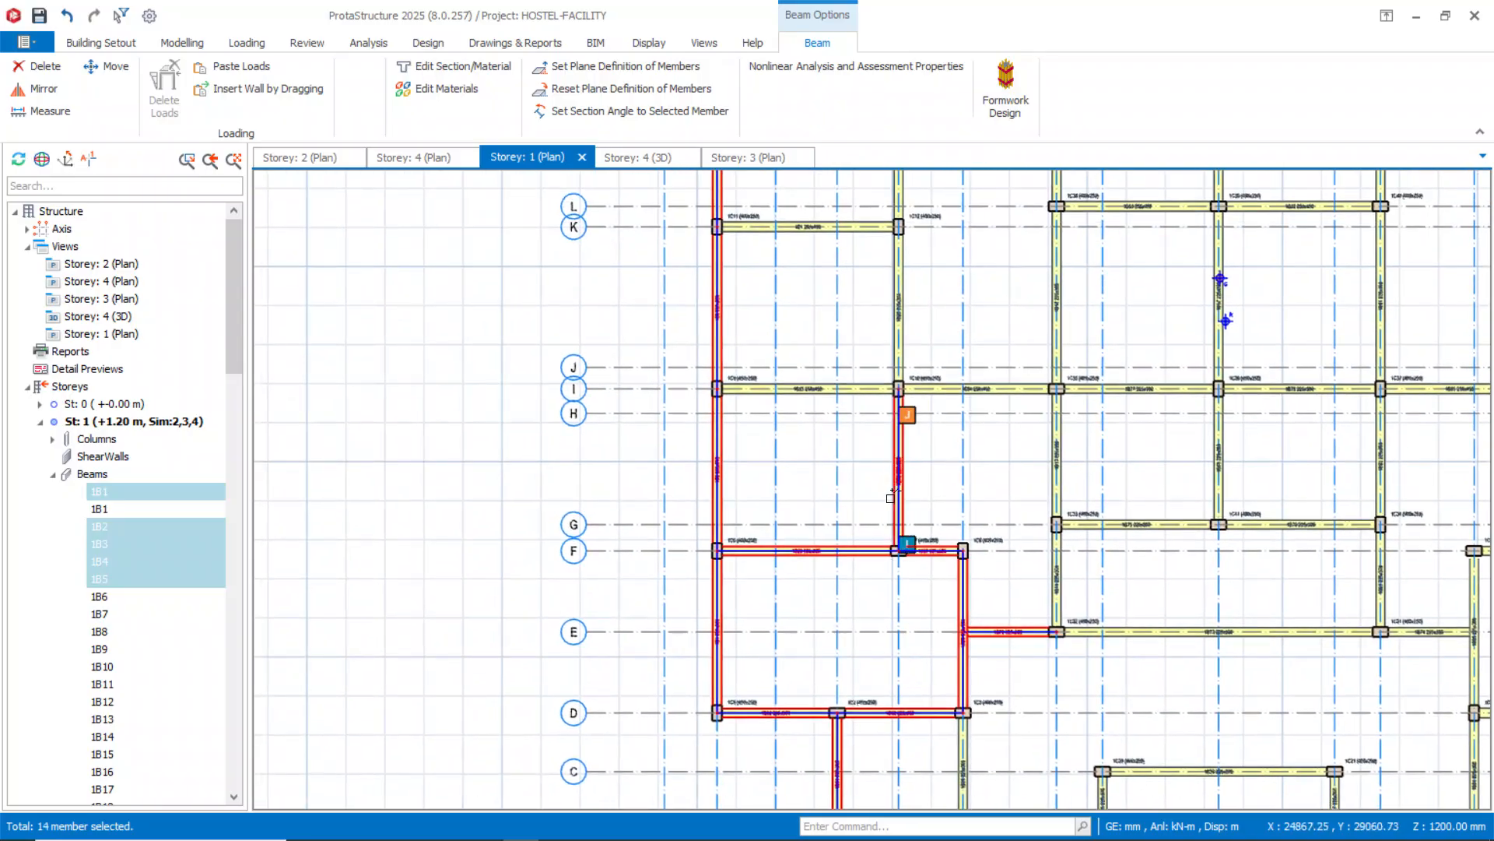
left_click(854, 392)
scroll(848, 396, "up", 3)
left_click(844, 393)
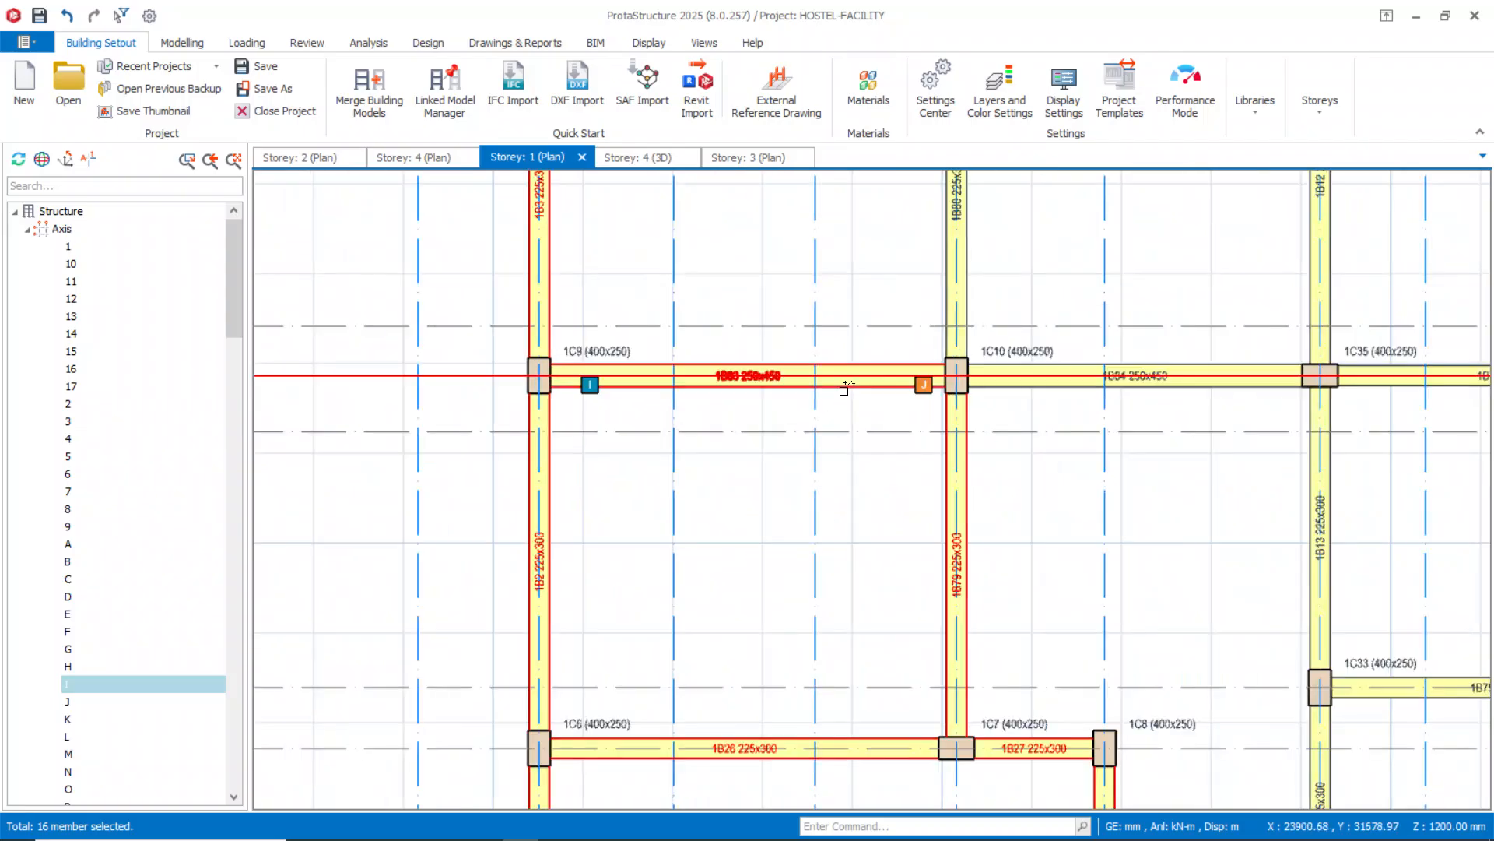
Try to remove axis I from the multiple beam selection.
scroll(723, 507, "down", 3)
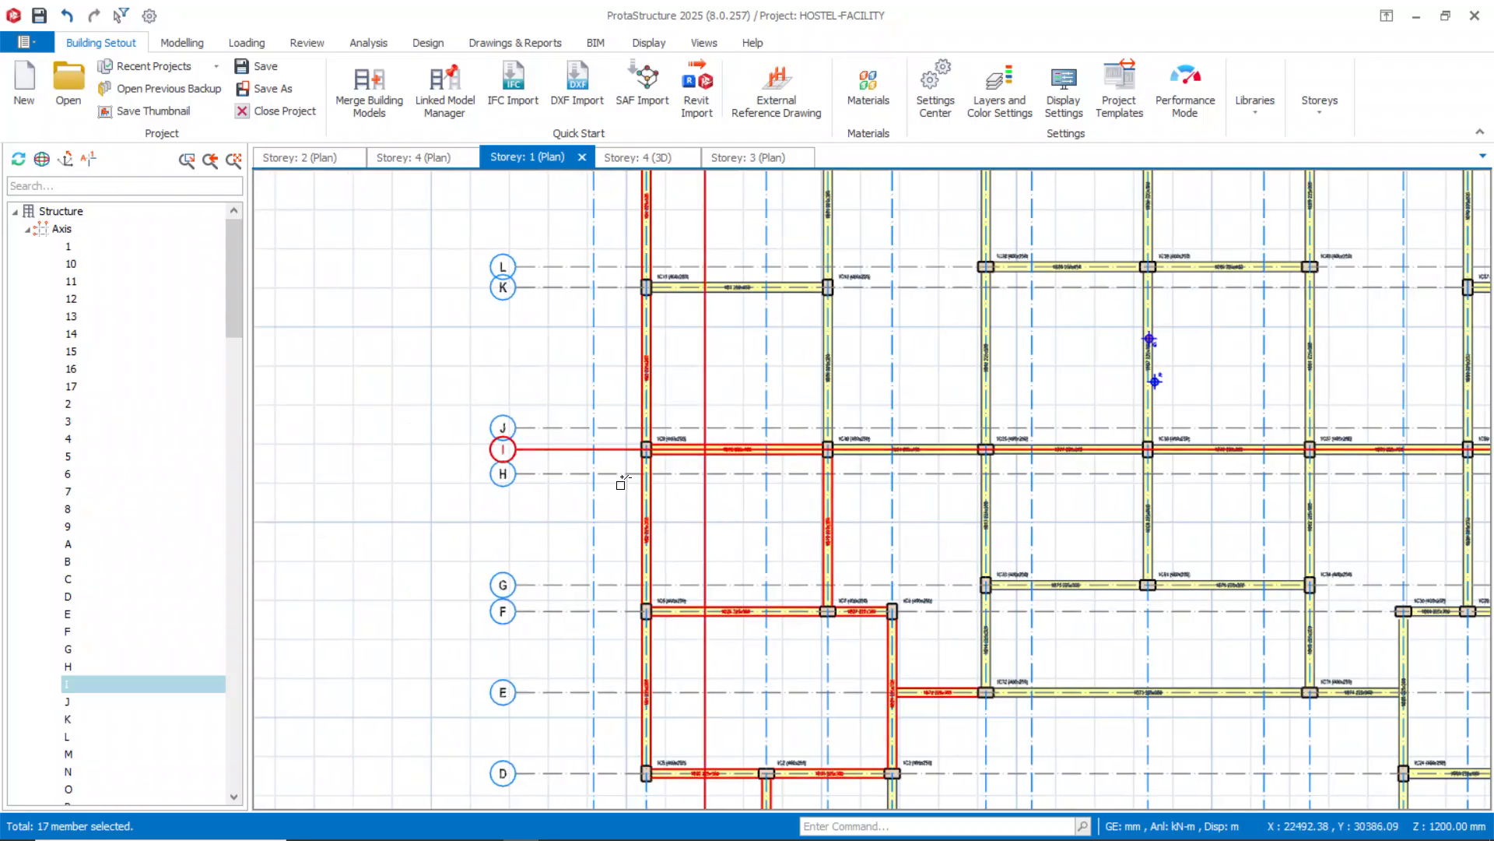
left_click(577, 450)
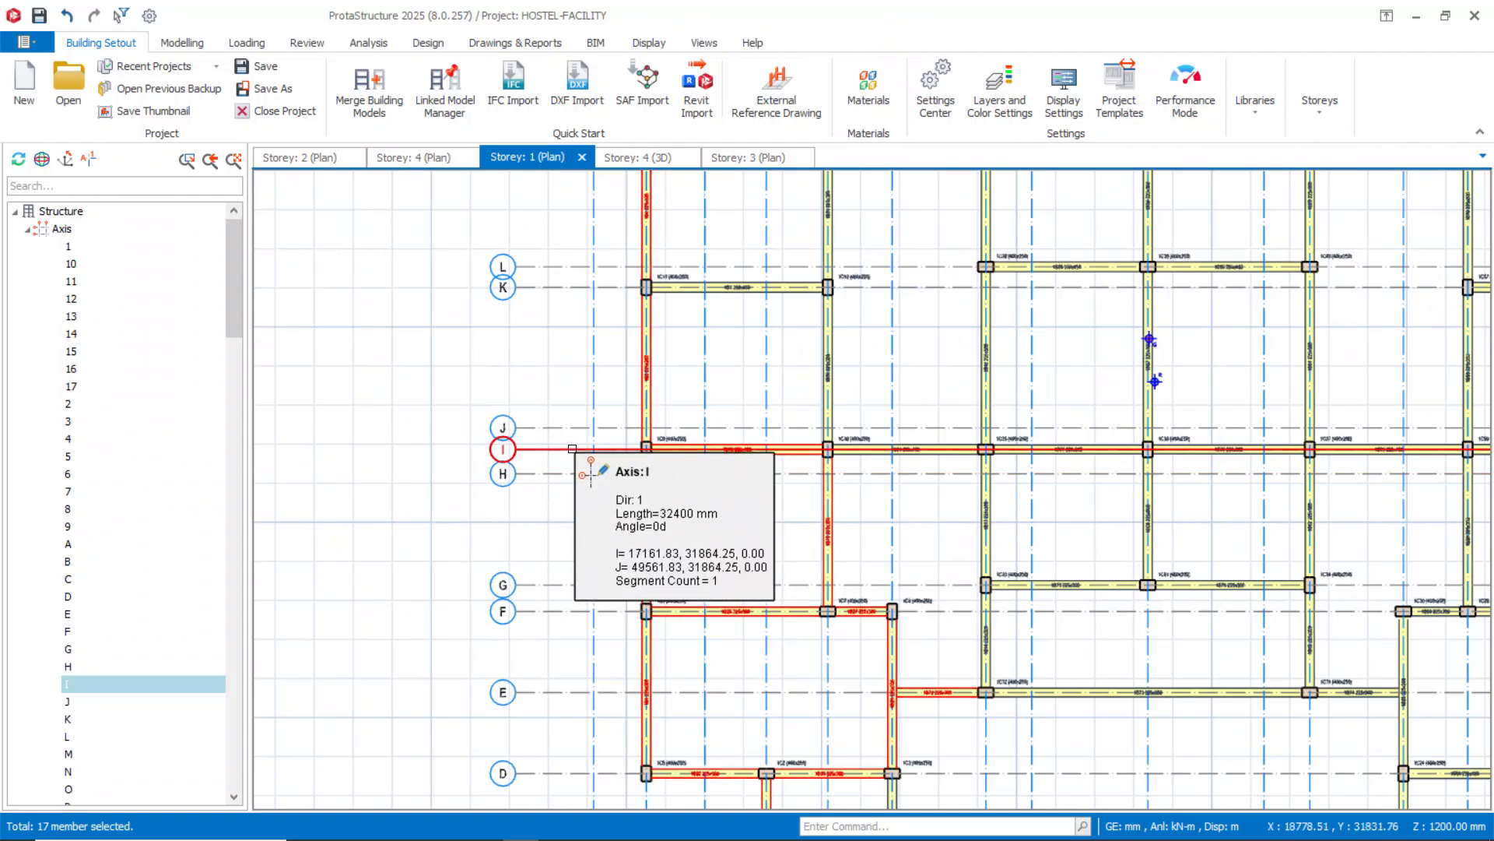
scroll(693, 532, "down", 5)
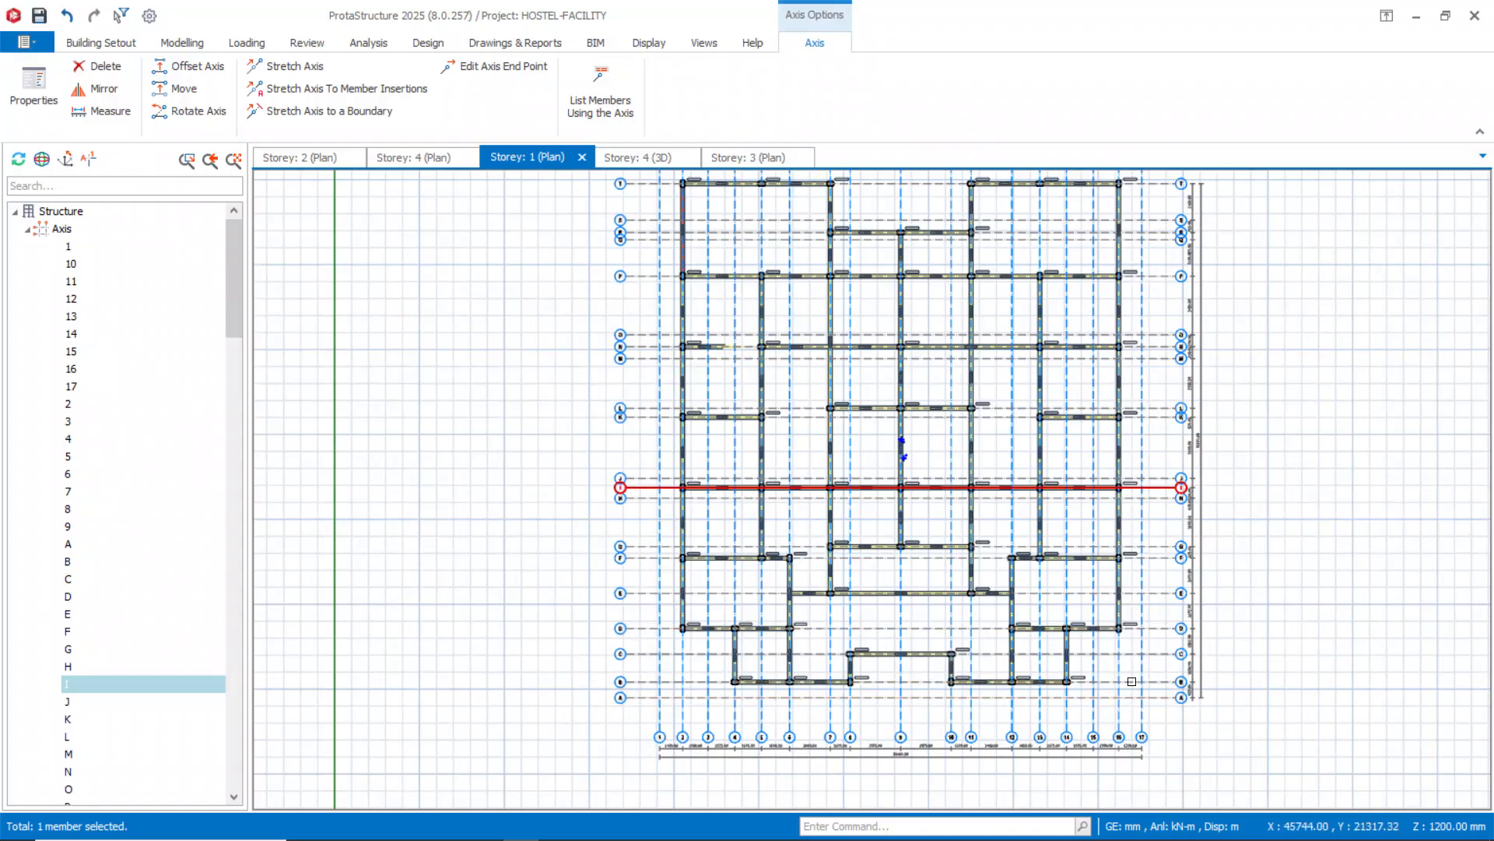
Try a window selection over the storey 1 plan from axis P to axis A, and clear the selection.
left_click_drag(1266, 739, 625, 274)
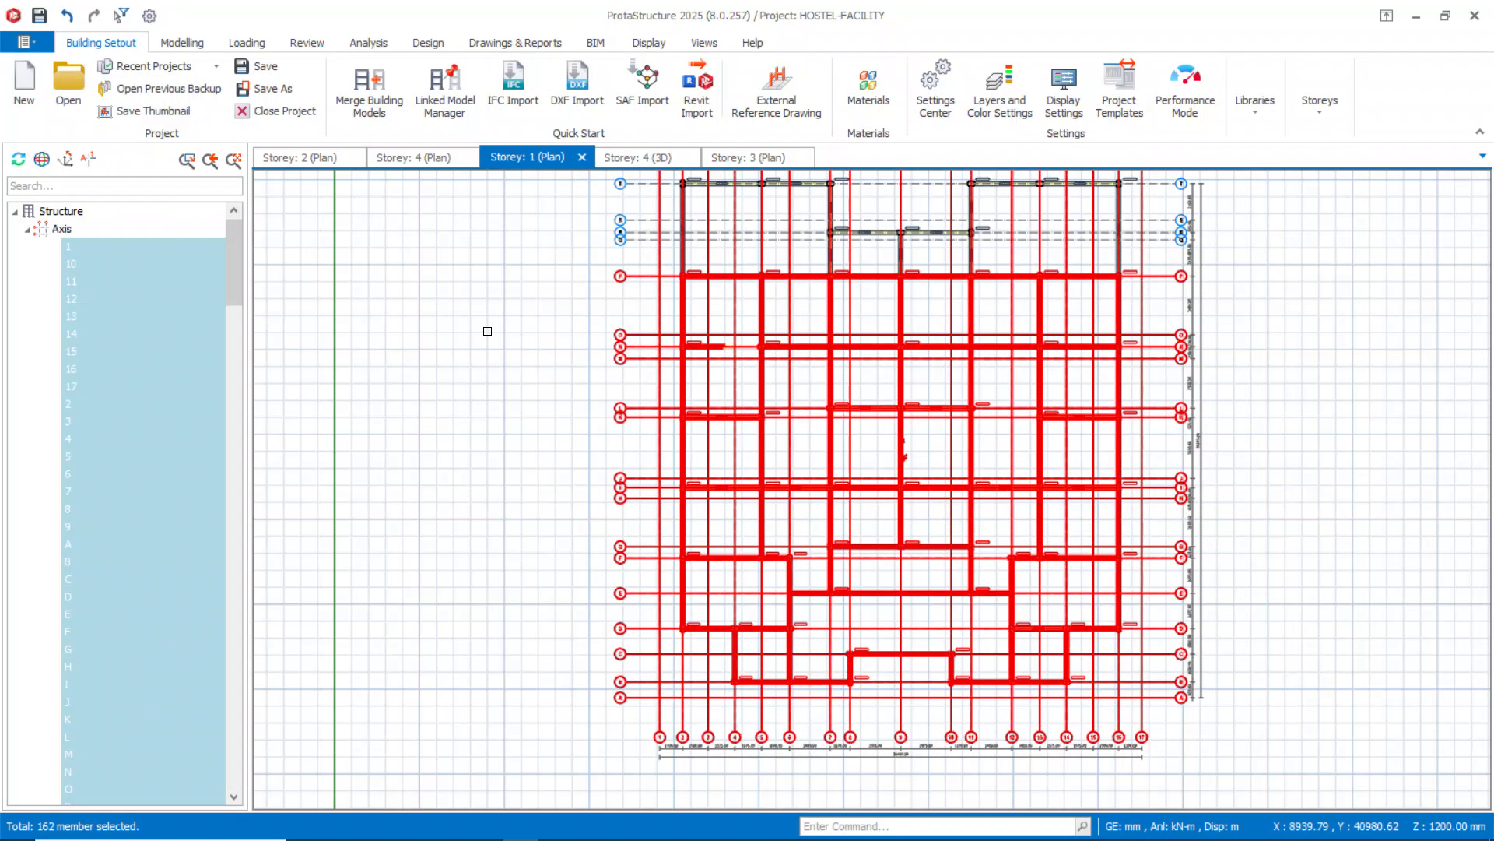
key("Escape")
scroll(651, 319, "up", 6)
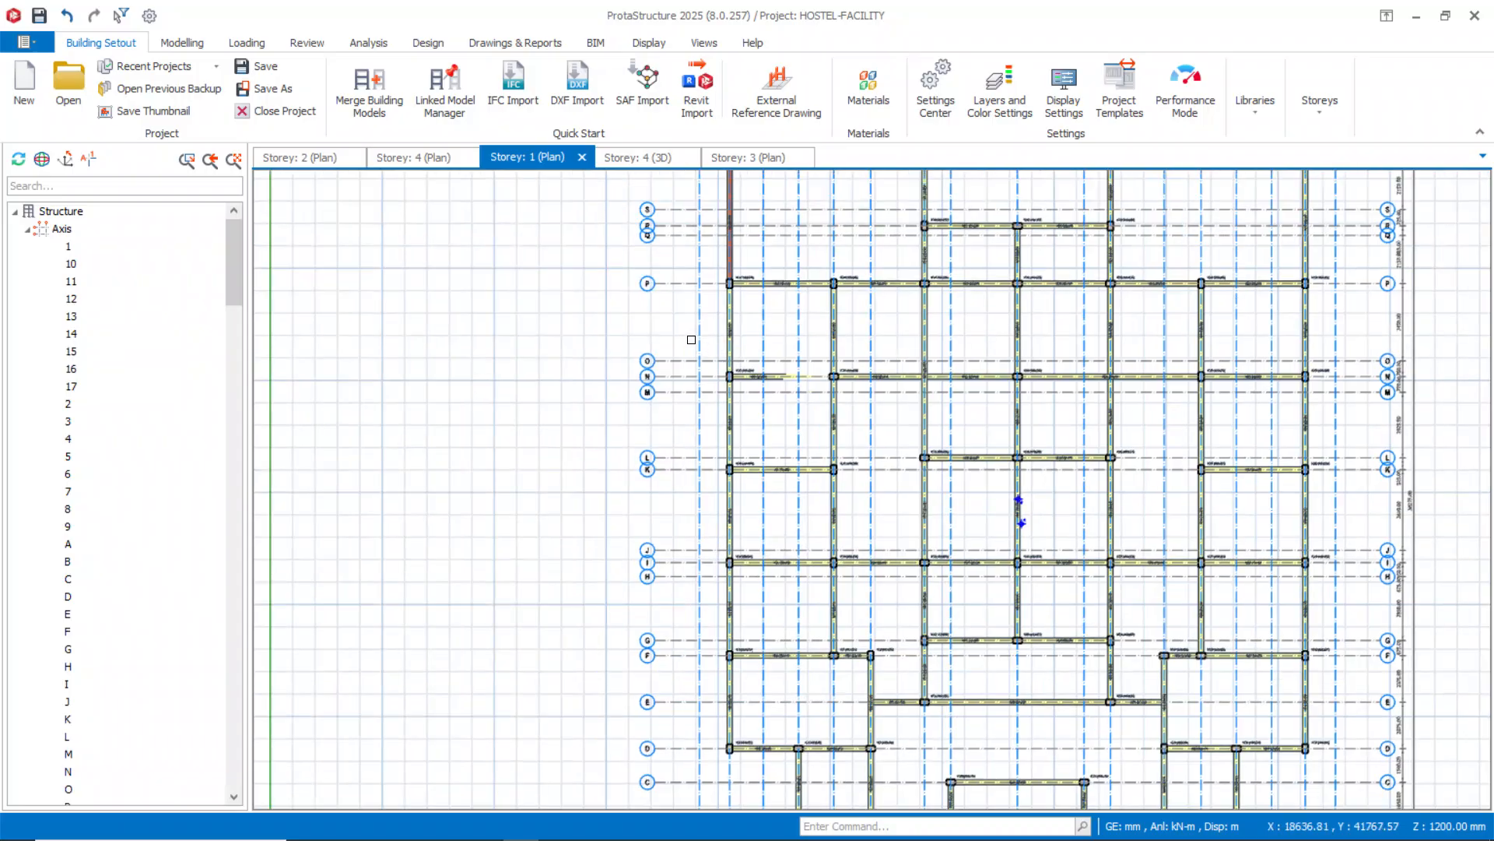
Try to select the four beams enclosing the bay between axes N and P and axes 2 and 5.
scroll(726, 332, "up", 2)
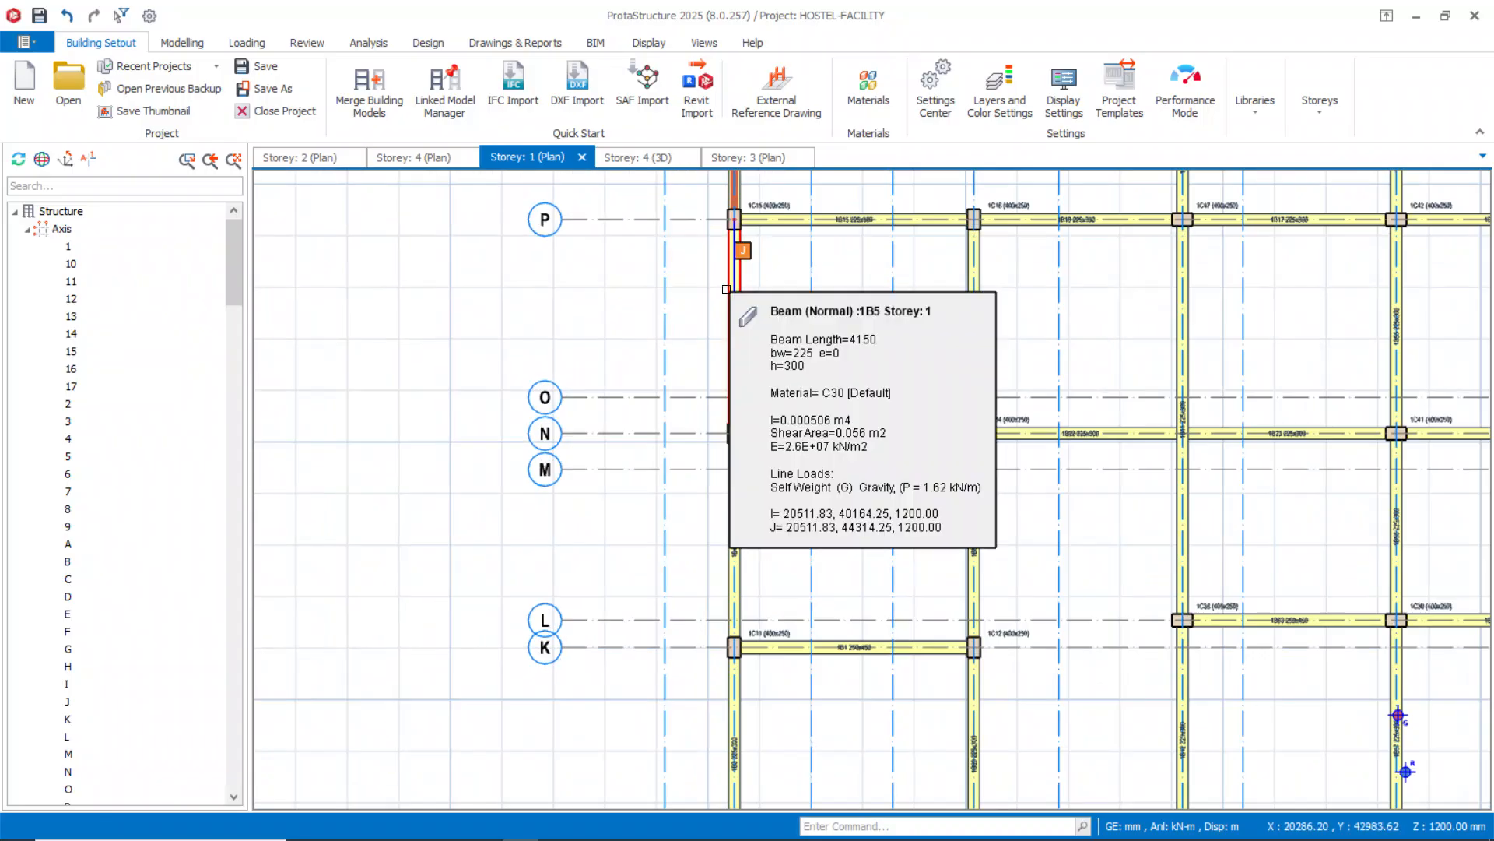
left_click(726, 289)
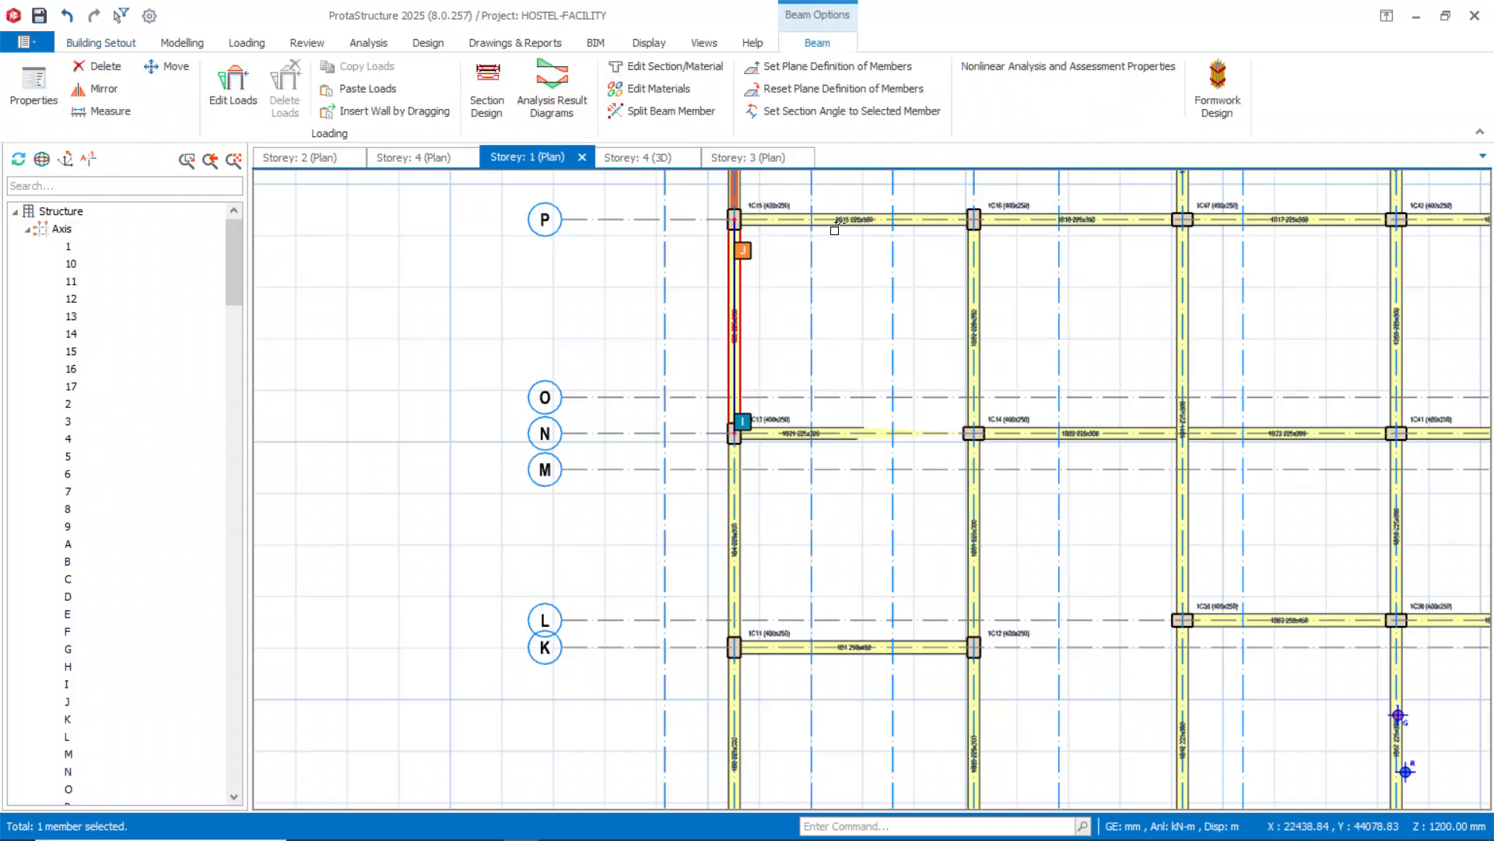
left_click(965, 348)
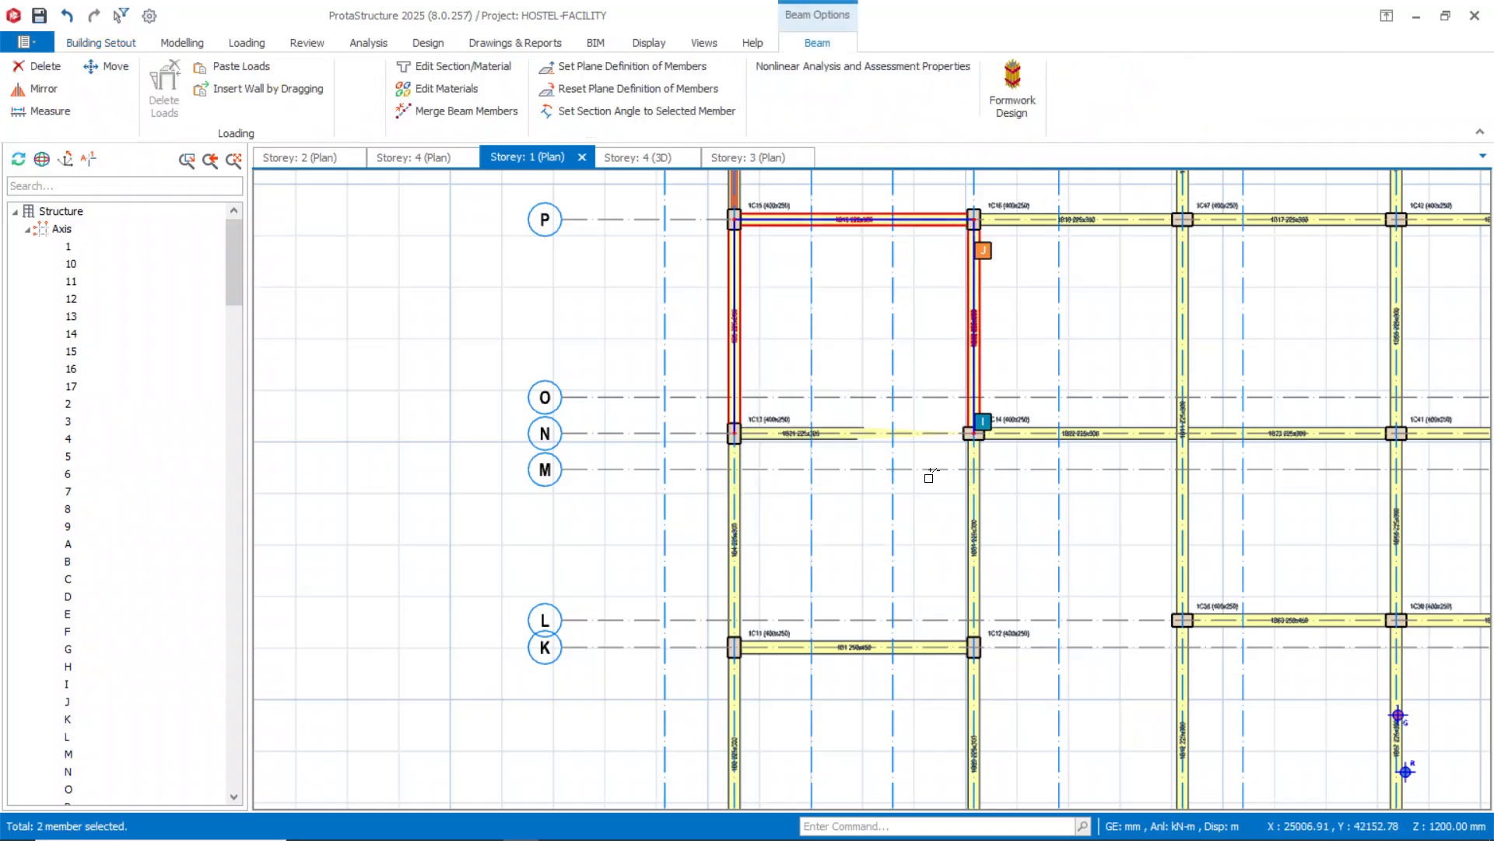
left_click(829, 433)
mouse_move(839, 450)
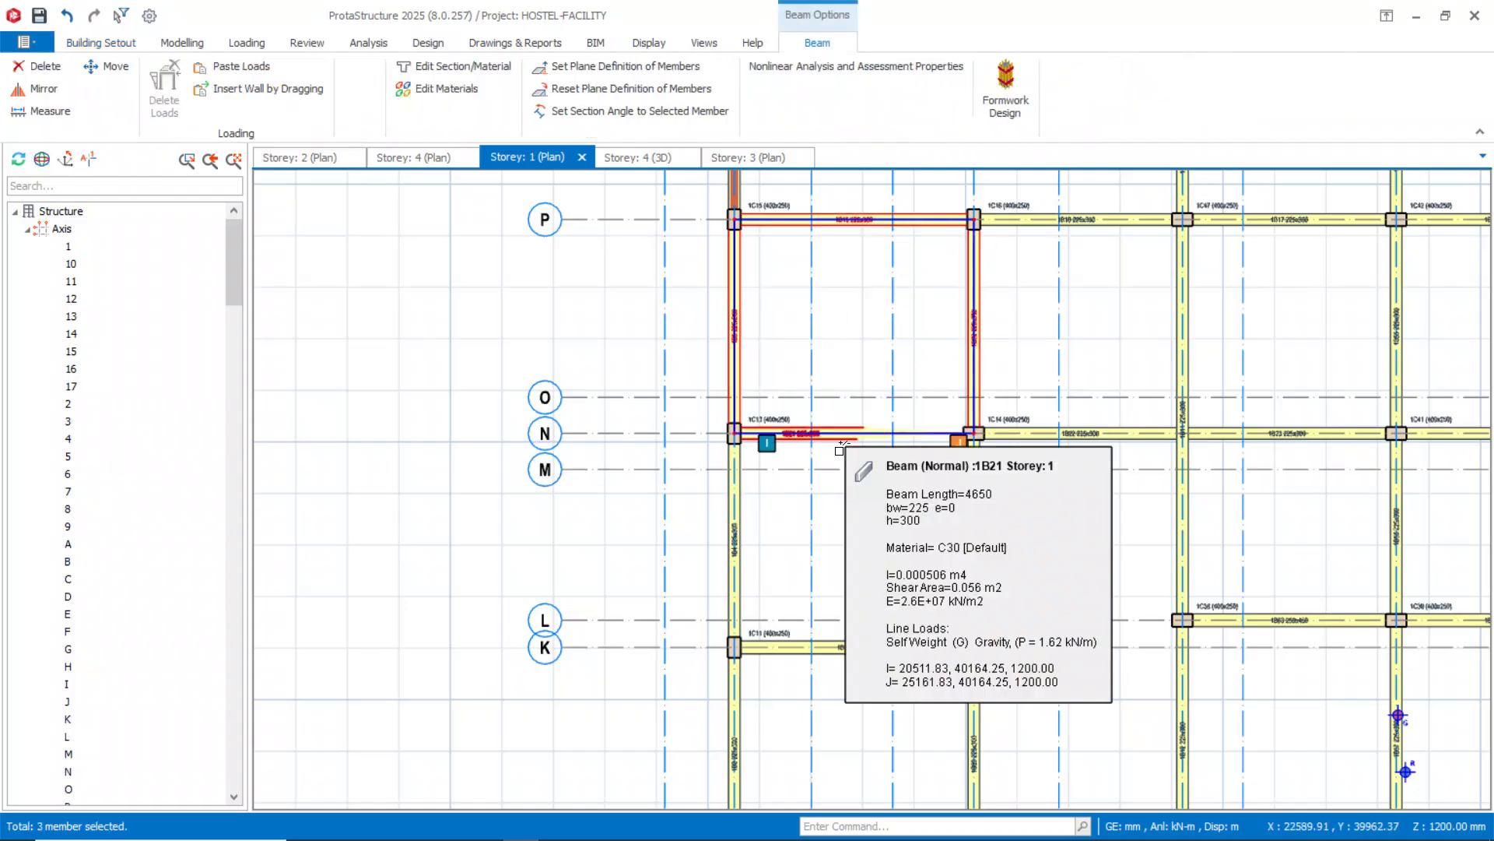
scroll(680, 460, "up", 5)
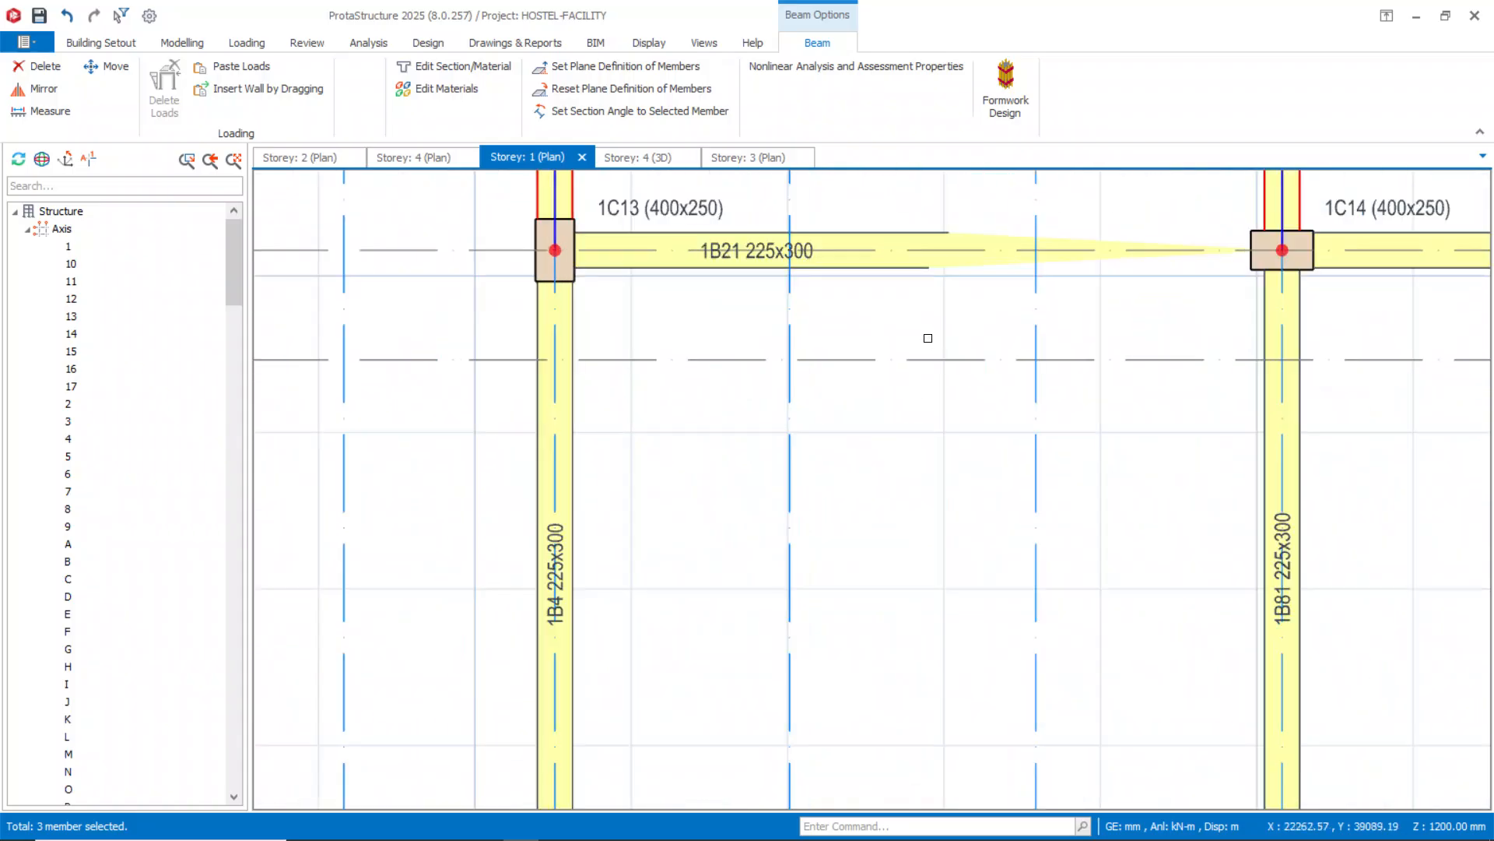
left_click(897, 271)
mouse_move(897, 270)
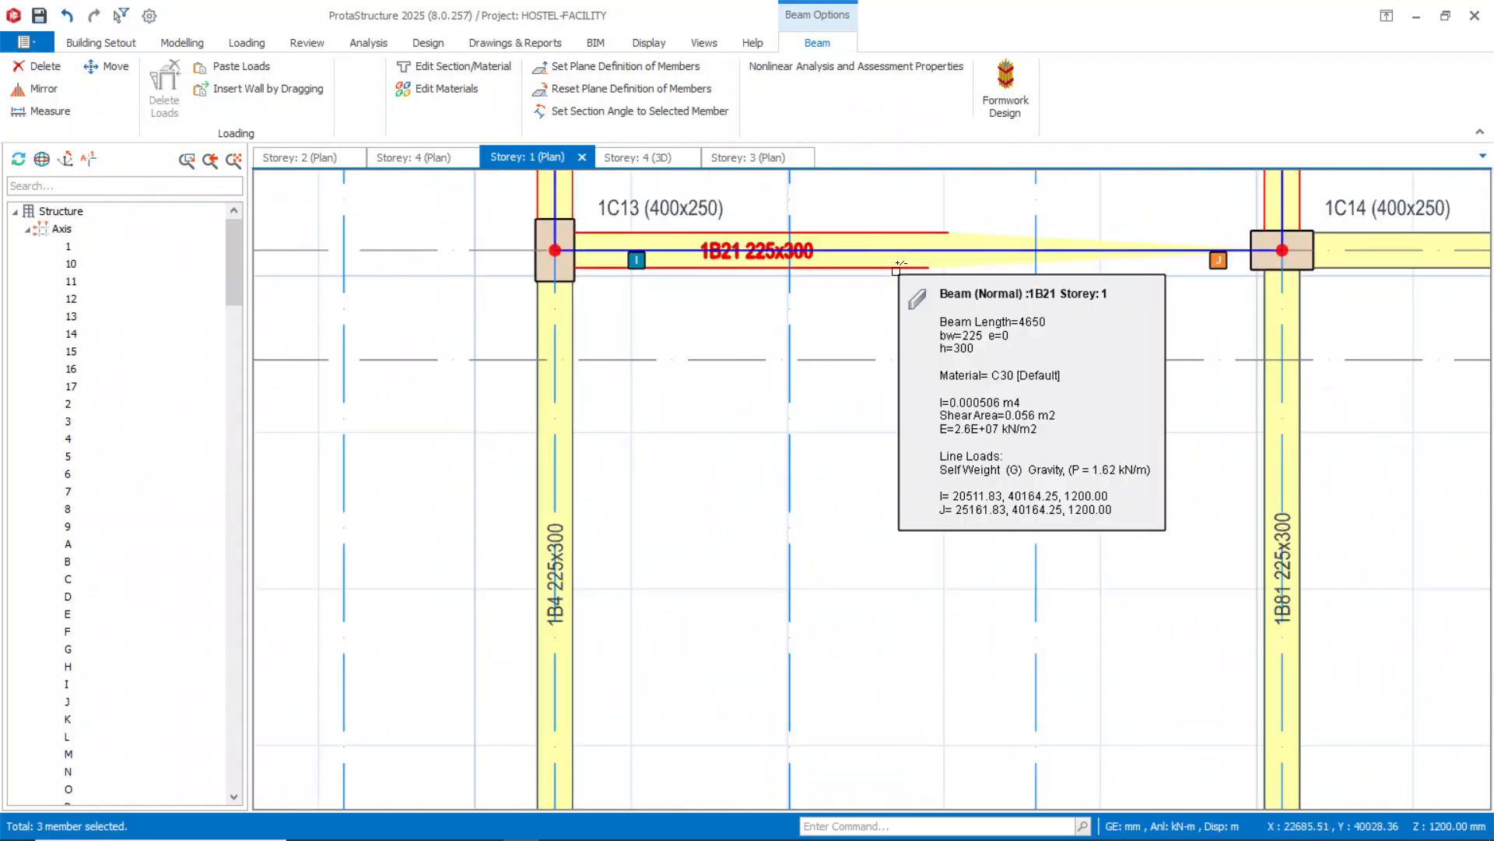
scroll(896, 271, "down", 4)
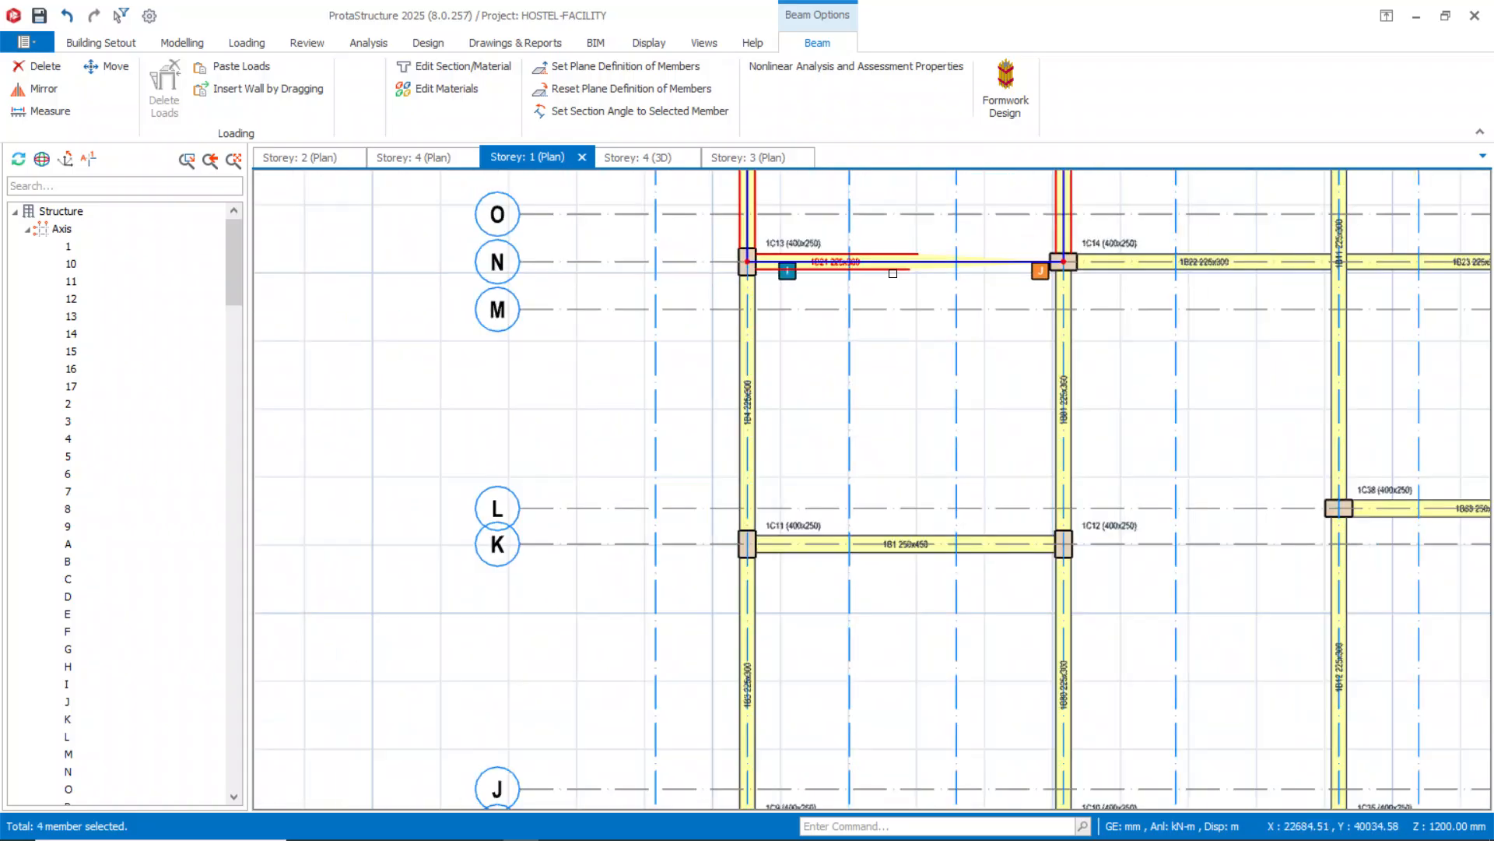
left_click(745, 397)
Select the axis 2 beams from F to N, plus the axis K and axis I beams between axes 2 and 5.
left_click(738, 617, "ctrl")
scroll(749, 517, "down", 2)
middle_click_drag(749, 515, 777, 293)
left_click(830, 325)
left_click(766, 250, "ctrl")
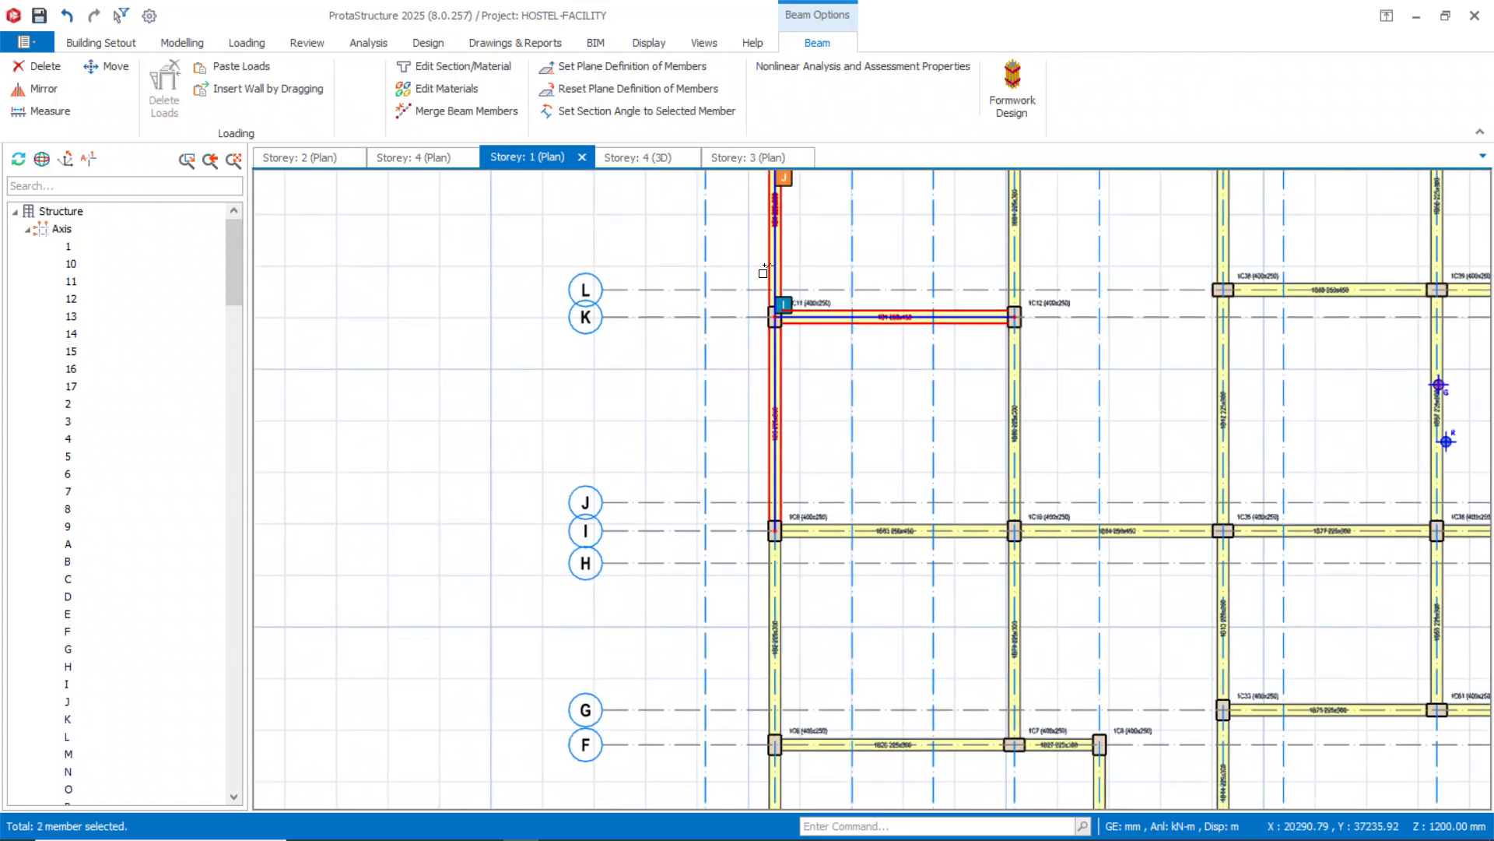
left_click(813, 532, "ctrl")
left_click(781, 646, "ctrl")
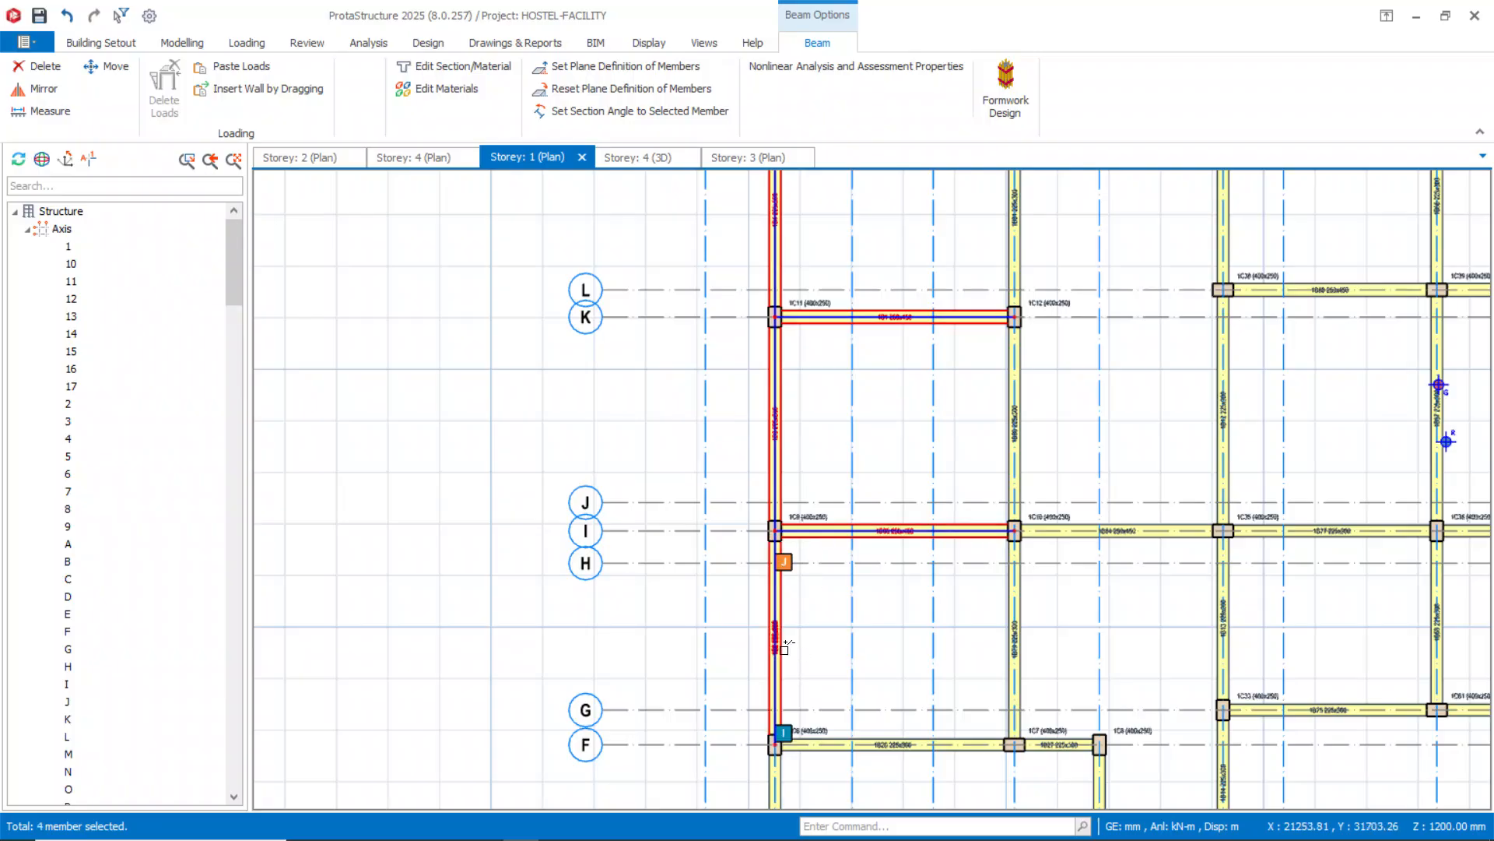
Add the axis 5 beams between axes F and K and the axis I beam between axes 5 and 7 to the selection.
left_click(1010, 644, "ctrl")
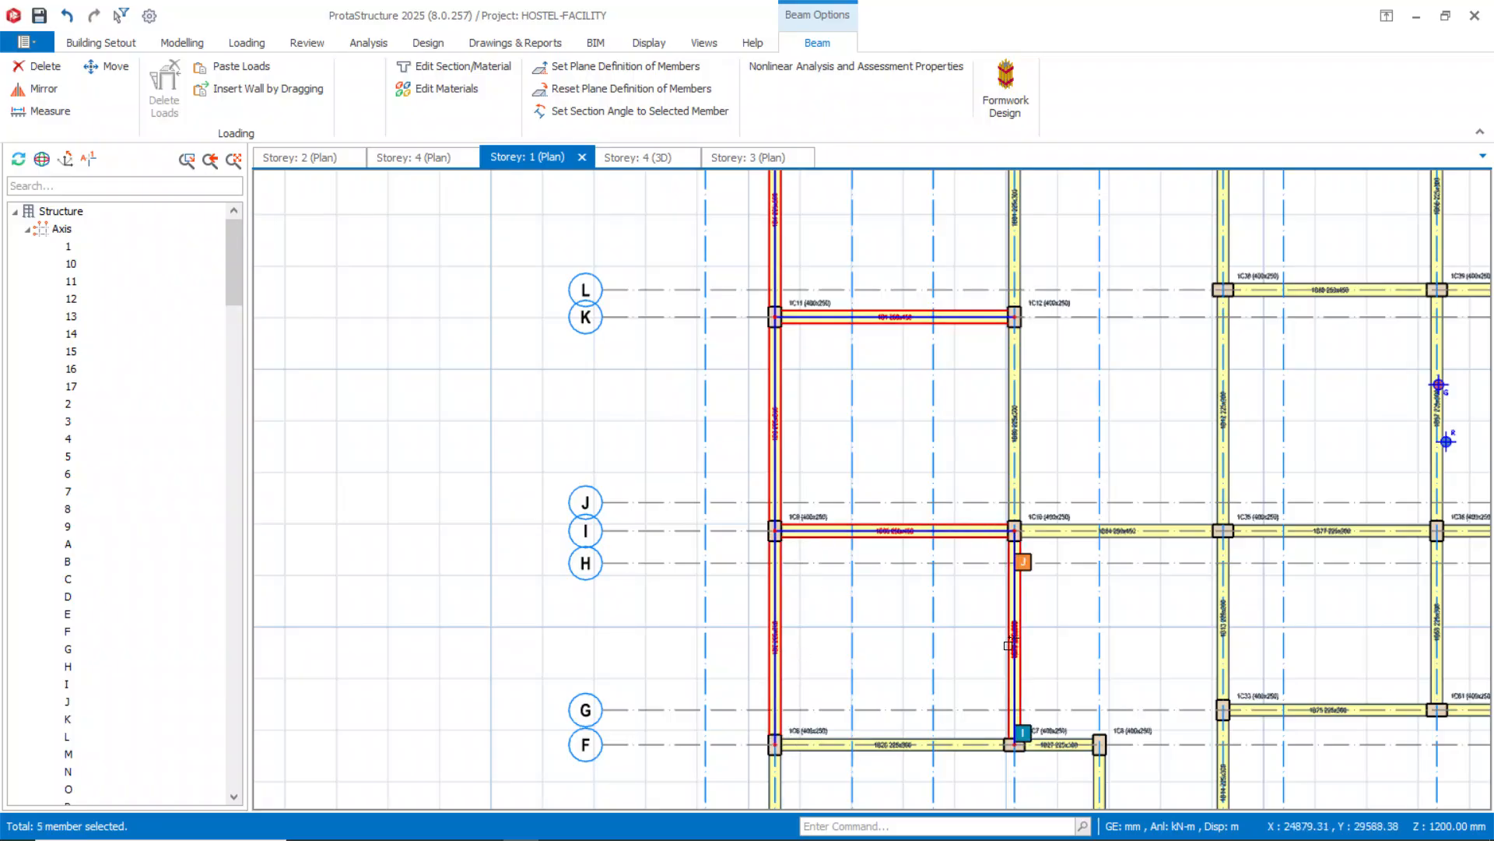
left_click(1010, 427, "ctrl")
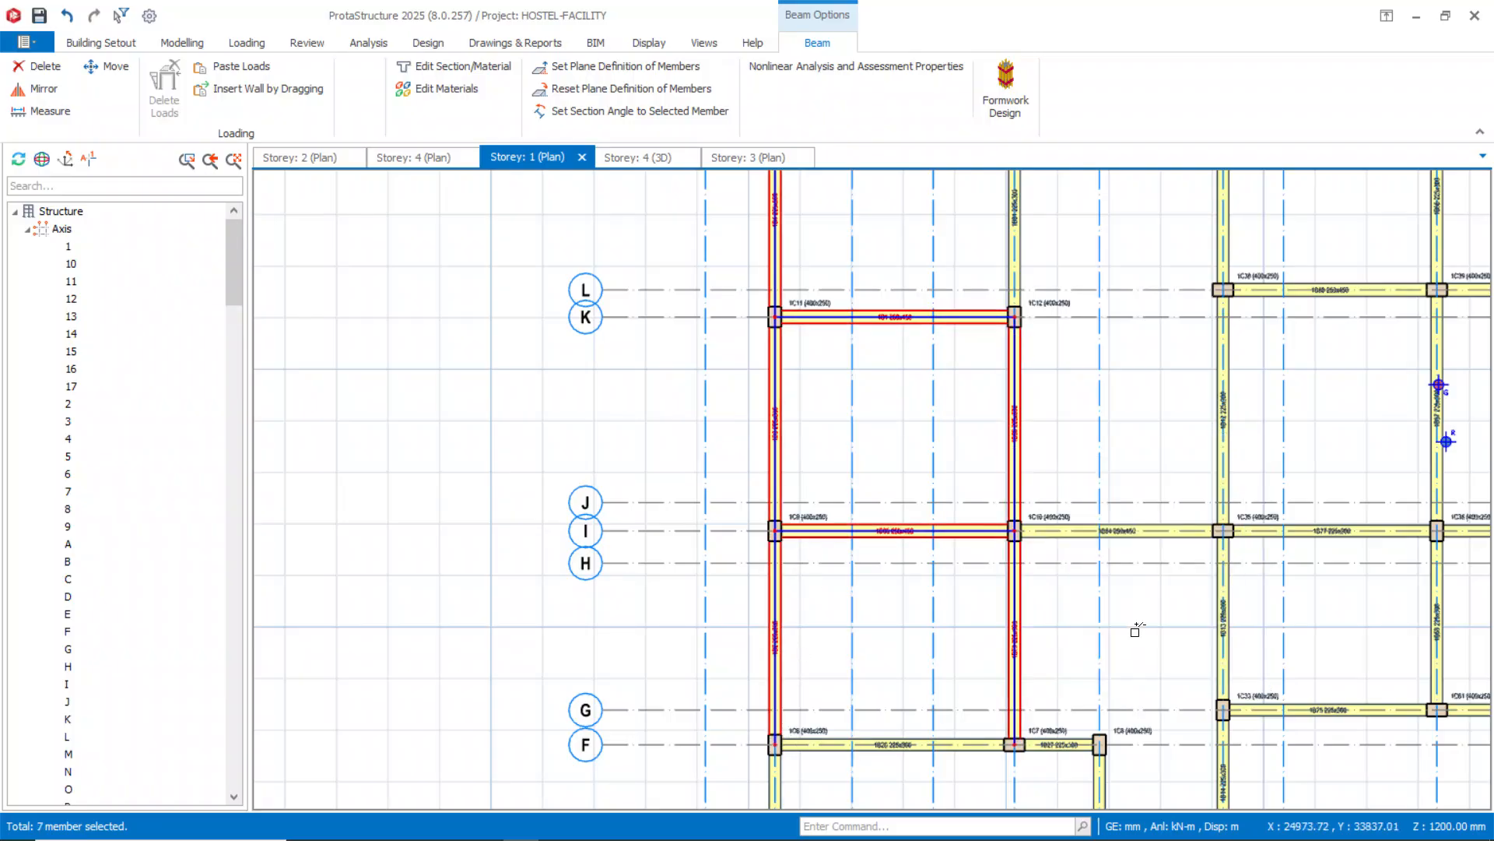
left_click(1123, 535, "ctrl")
scroll(950, 425, "down", 2)
Add the axis N and axis P beams between axes 2 and 5 and the axis 2 beam from N to P to the selection.
middle_click_drag(949, 425, 946, 595)
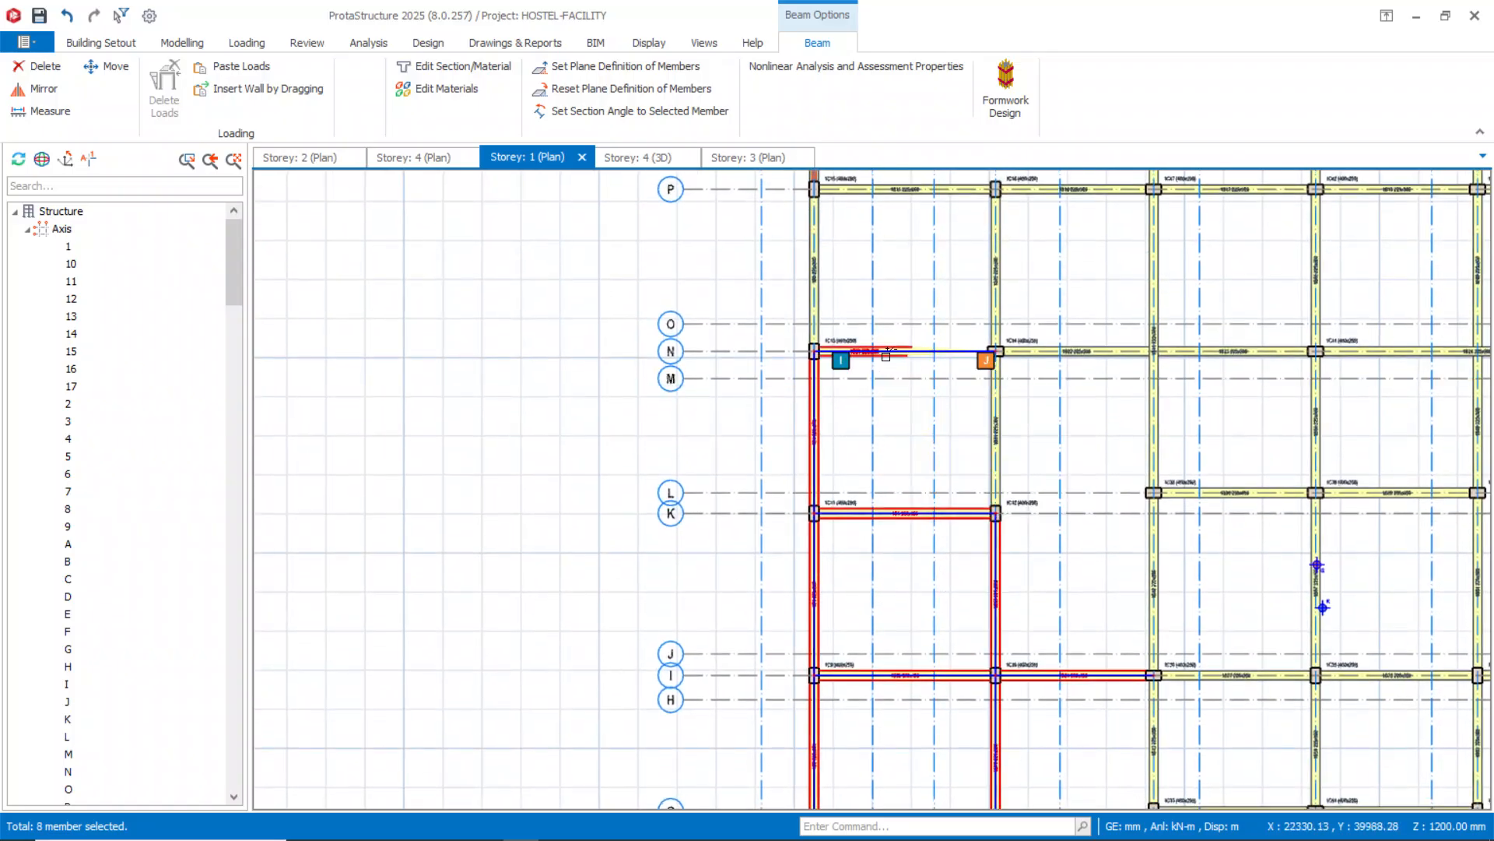
left_click(904, 194, "ctrl")
left_click(805, 254, "ctrl")
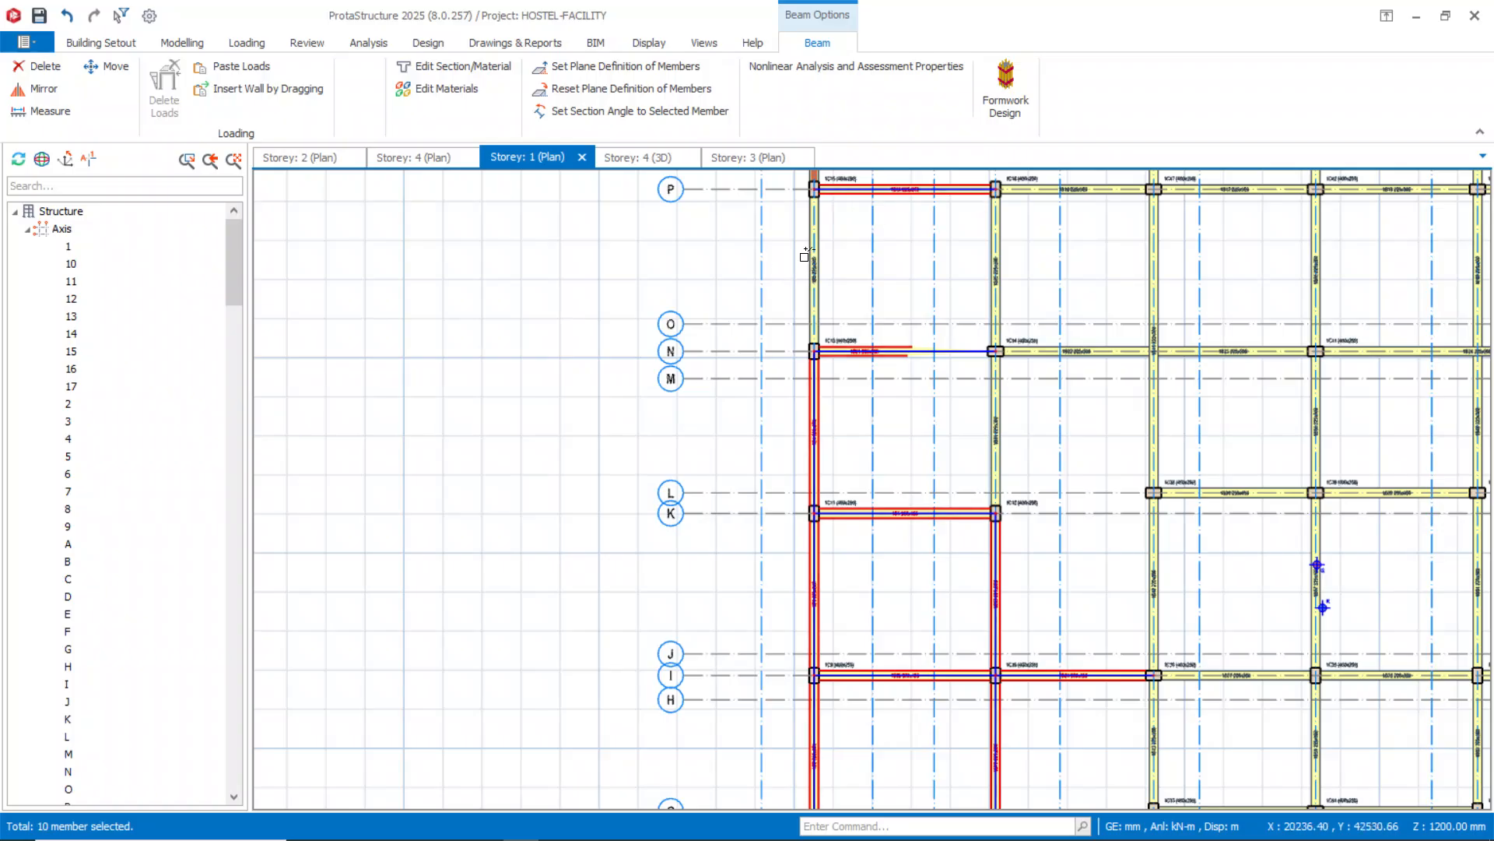
left_click(808, 254, "ctrl")
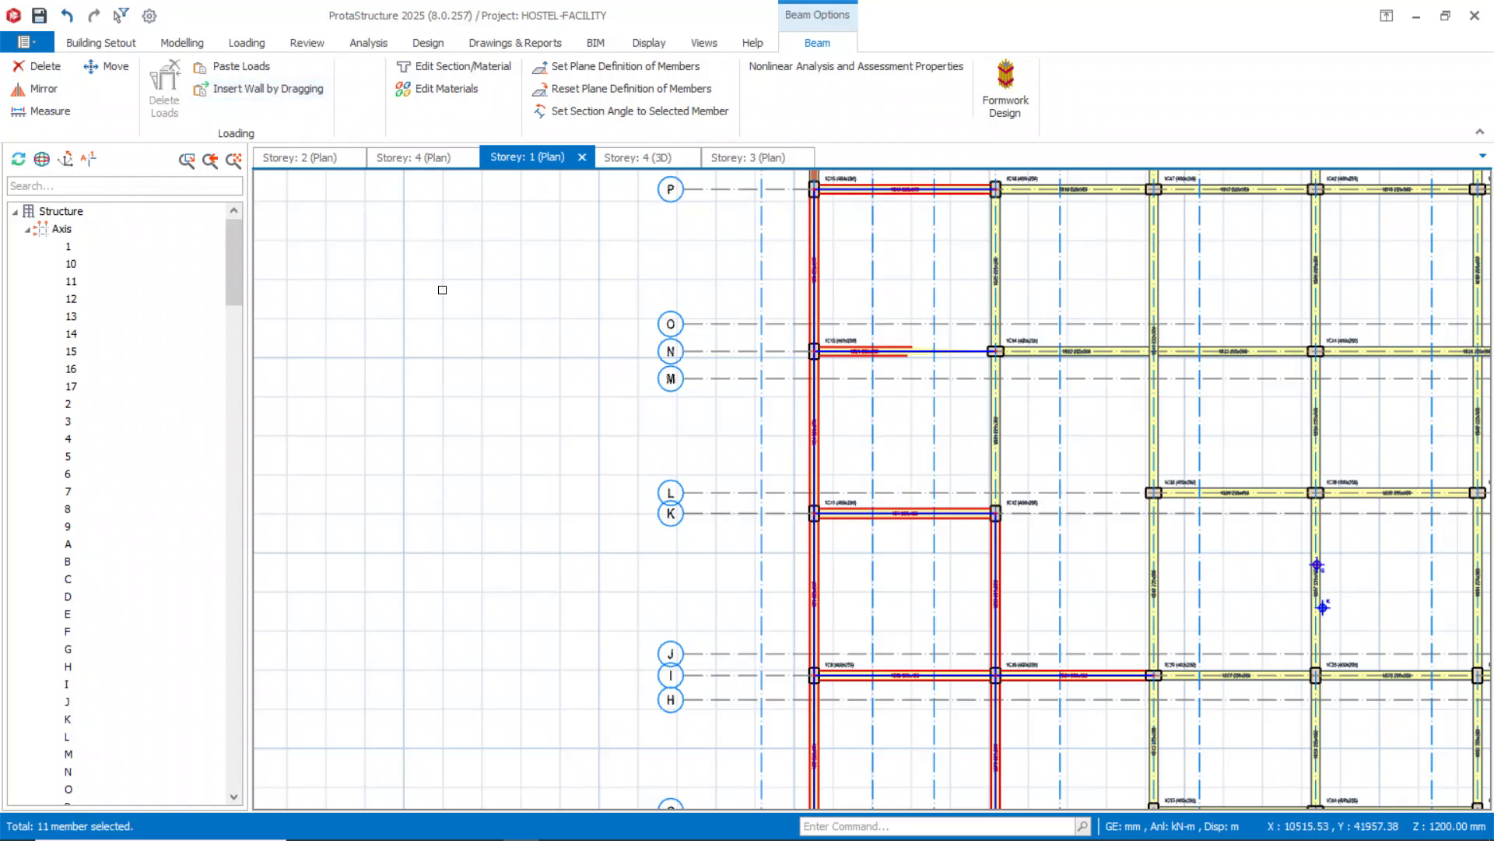
Paste the copied wall load onto the selected beams and clear the selection.
right_click(441, 176)
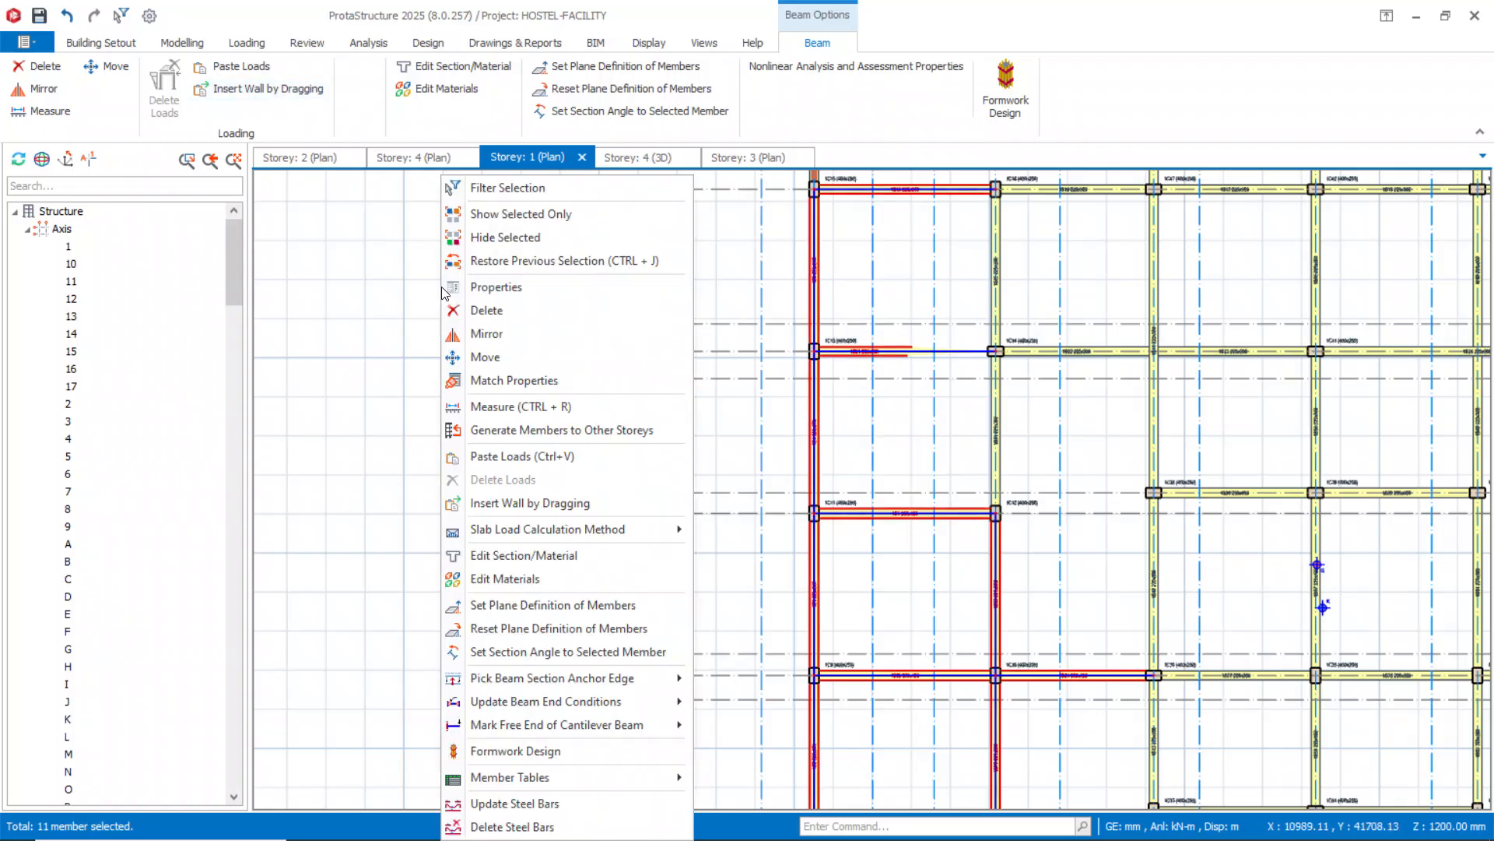
left_click(502, 457)
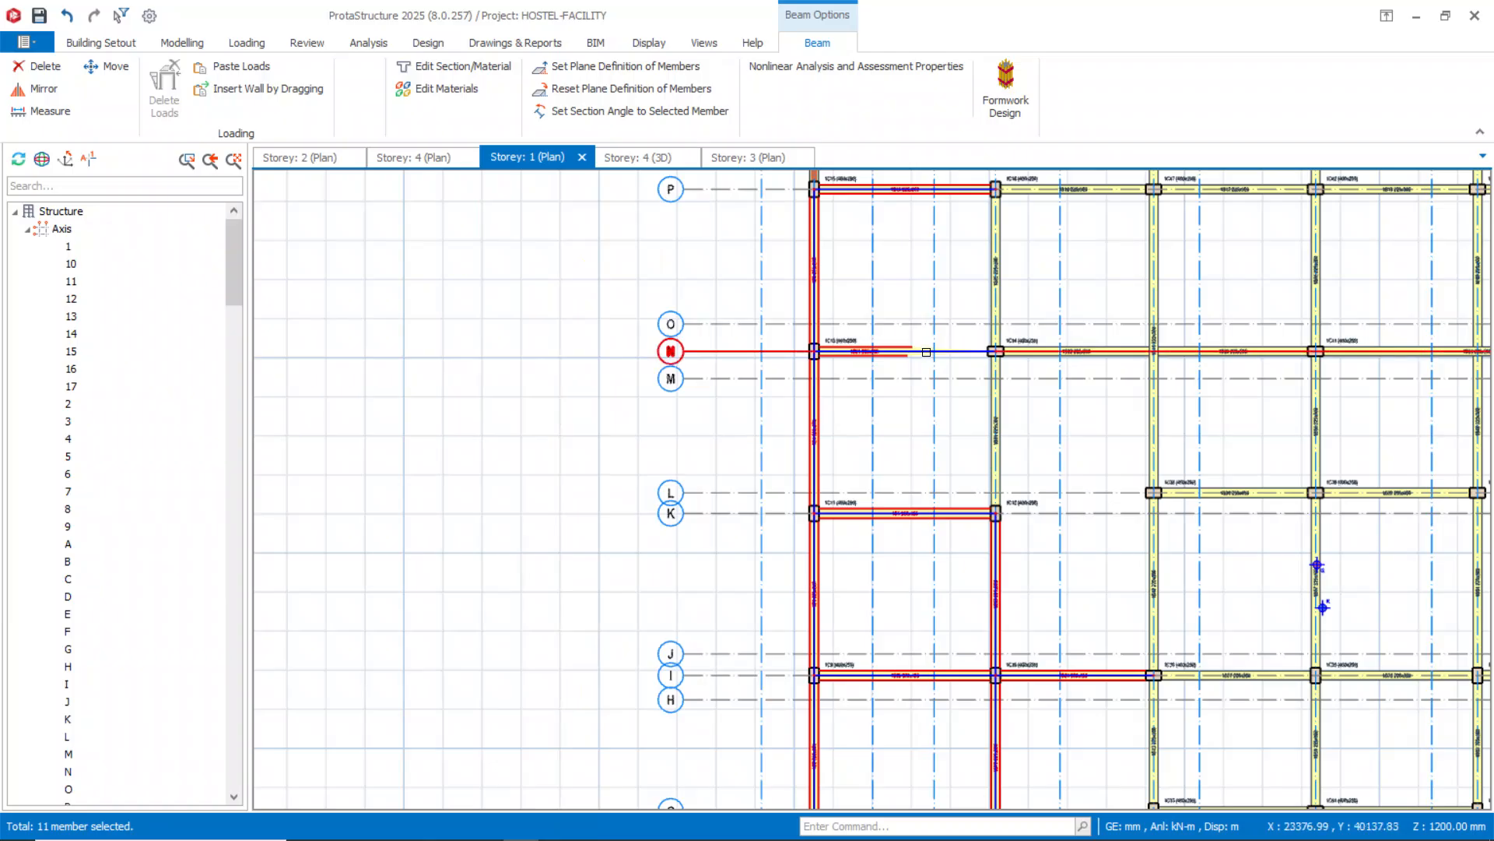
key("Escape")
scroll(533, 484, "down", 2)
middle_click_drag(533, 483, 544, 454)
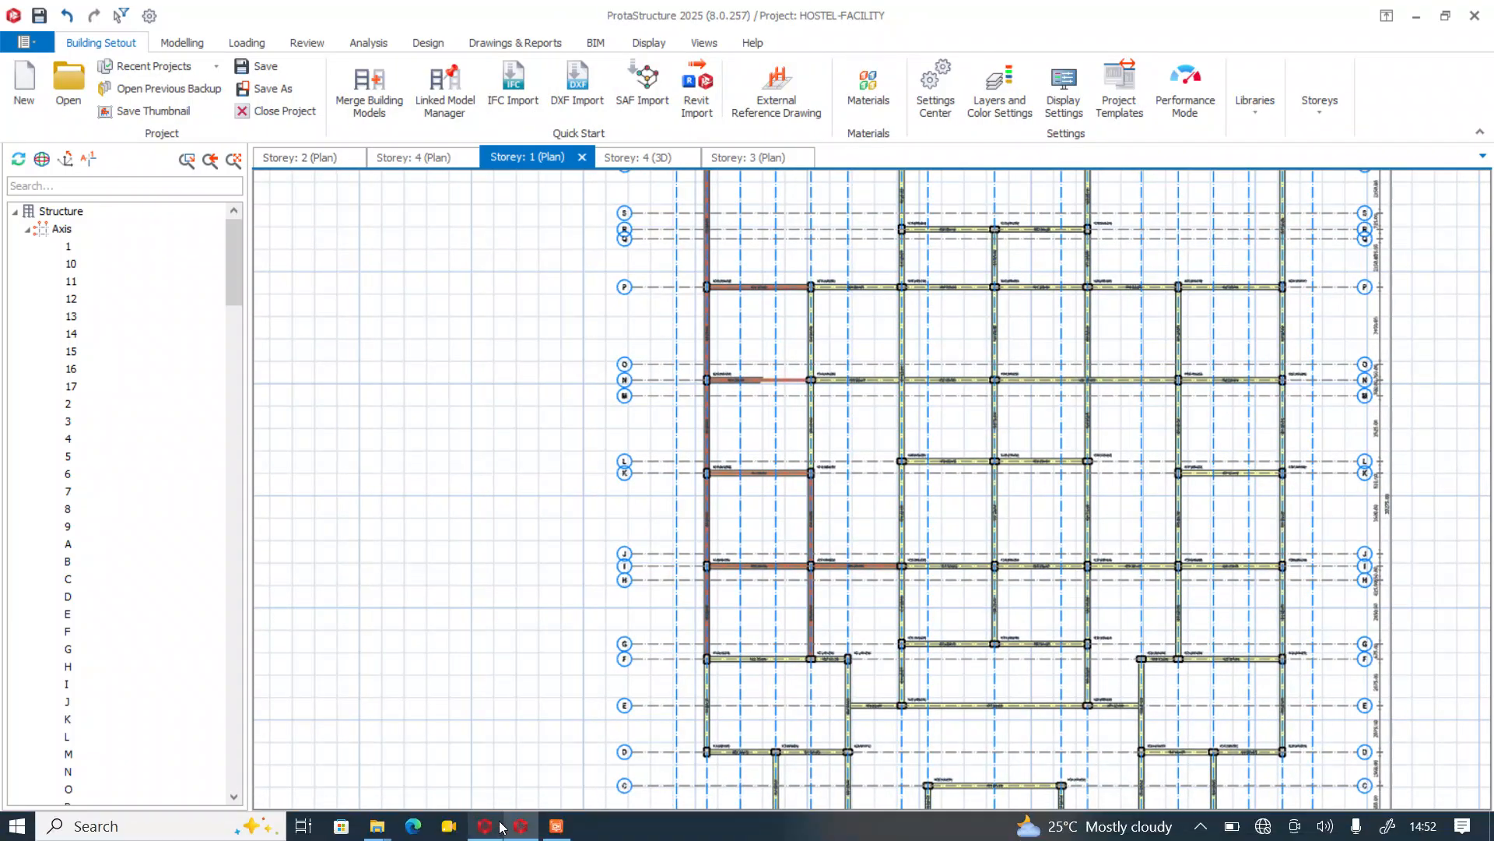
left_click(557, 826)
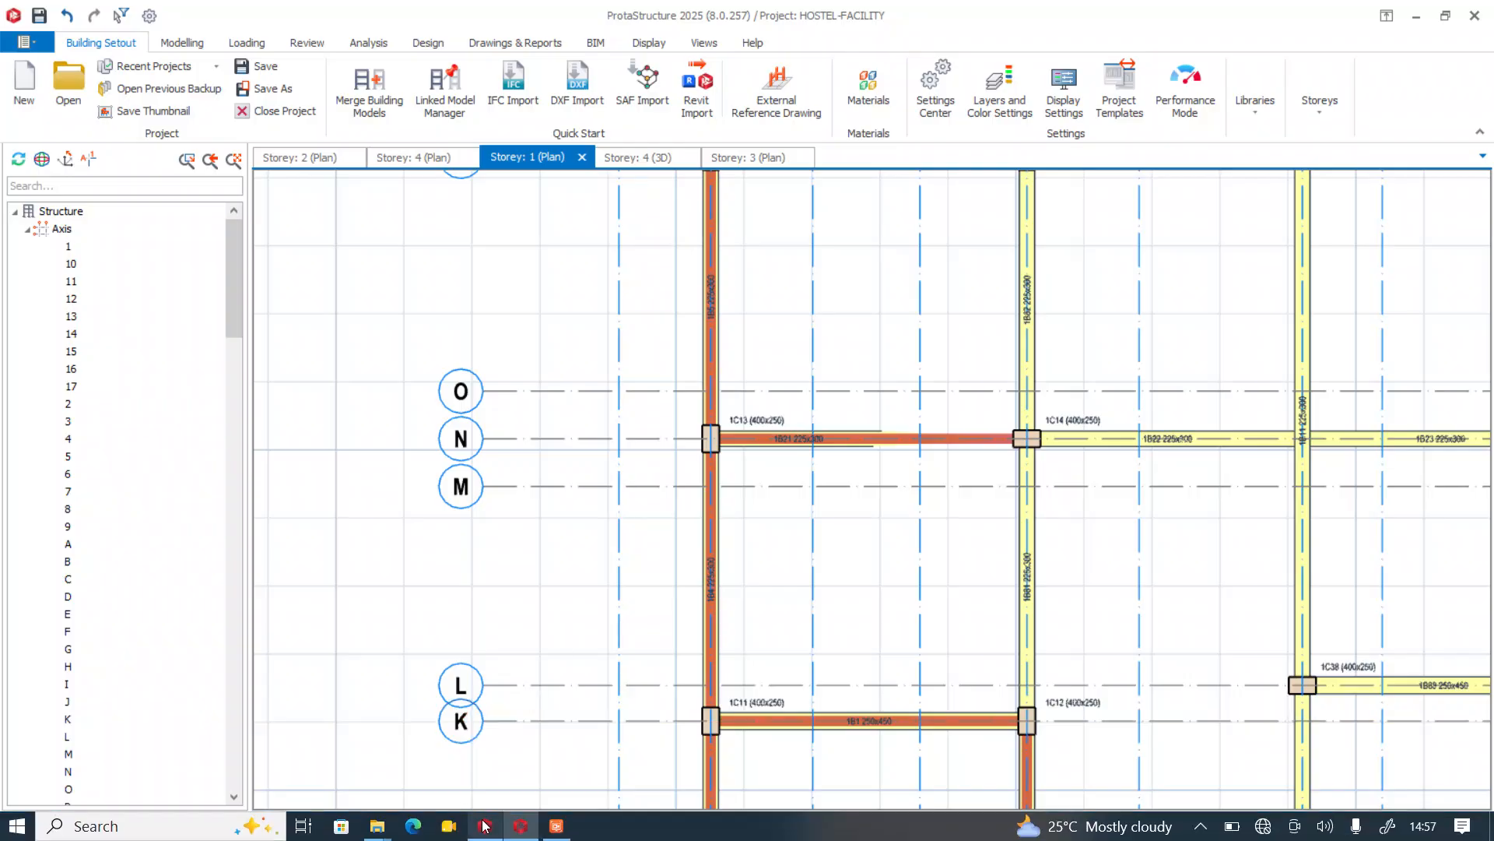
left_click(557, 827)
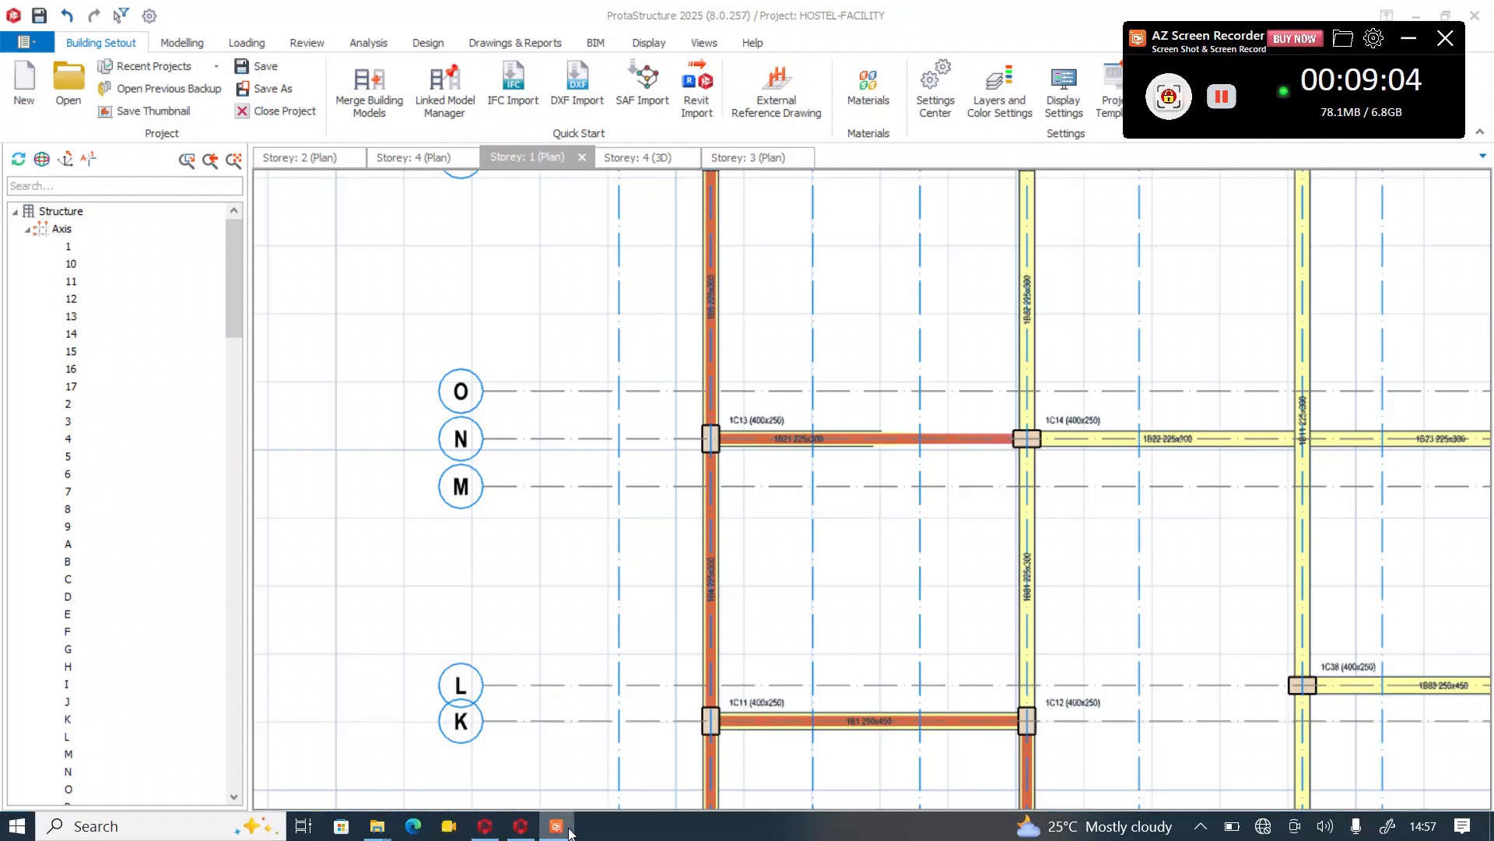
left_click(569, 832)
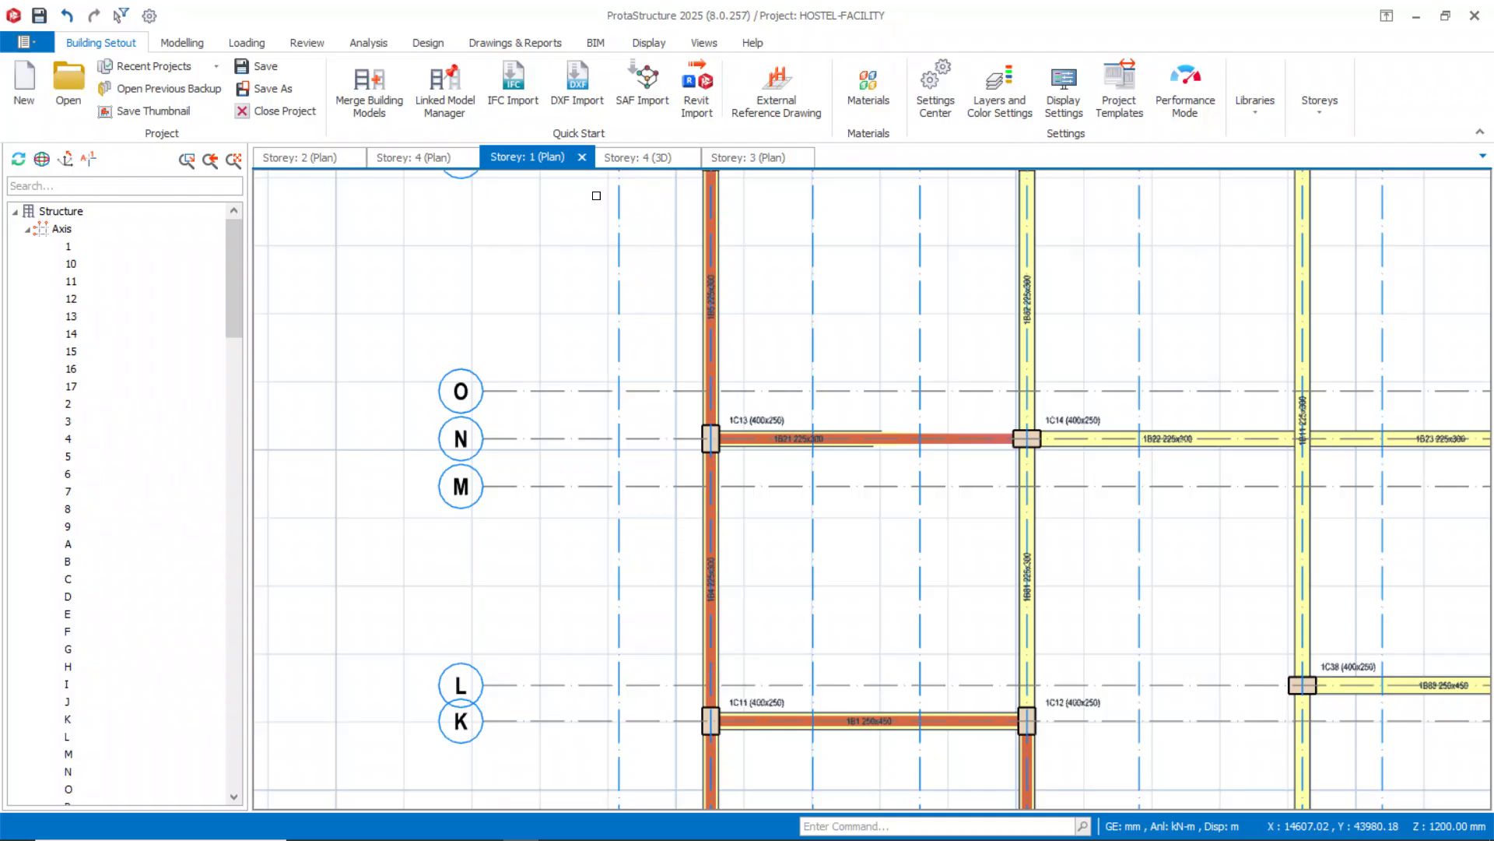
Orbit the 3D model to examine the pasted wall loads, and return to the storey 1 plan.
left_click(643, 160)
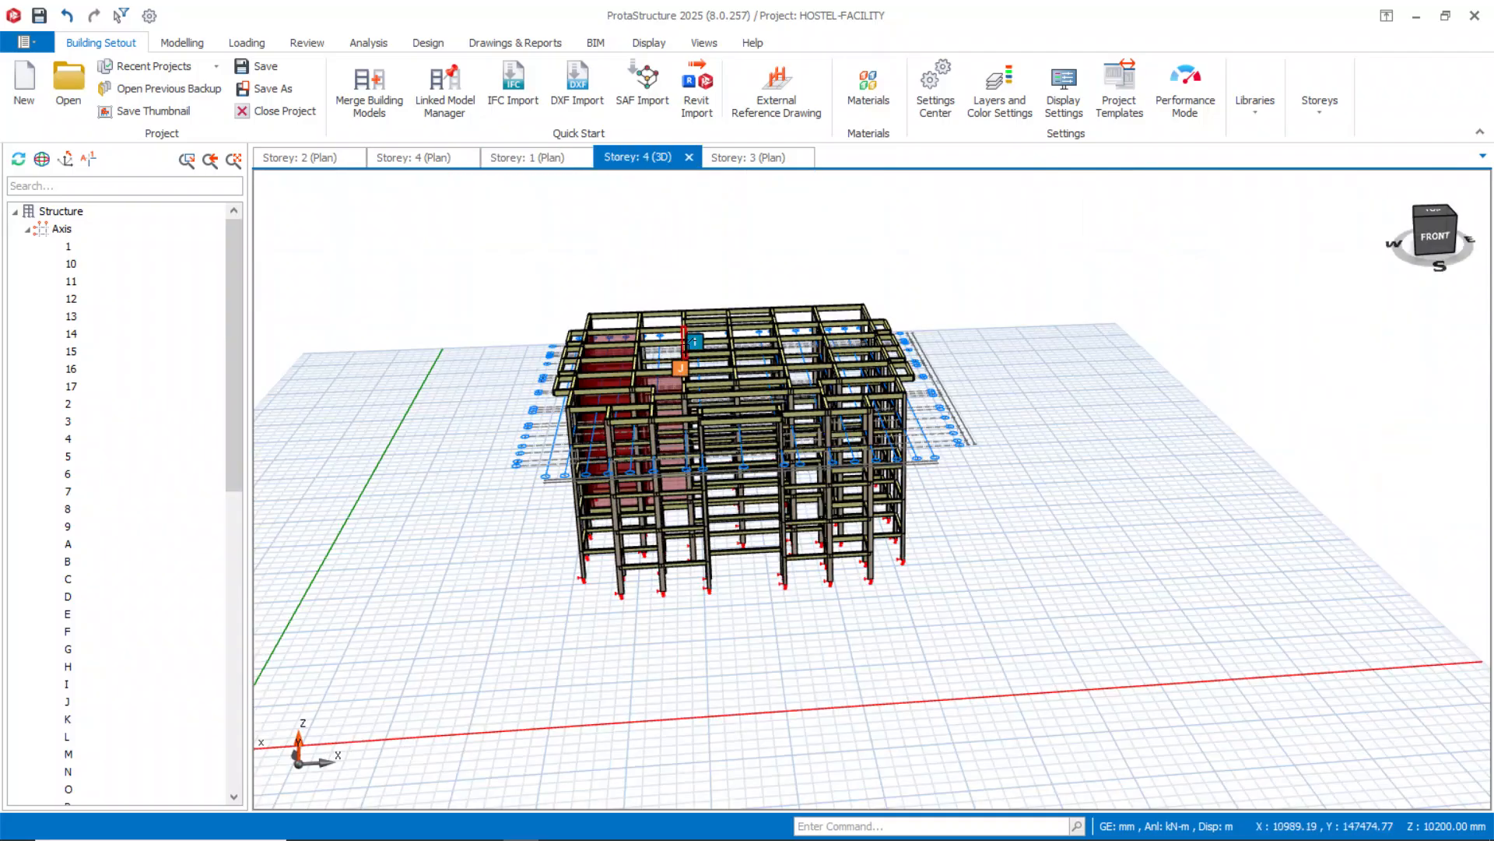
middle_click_drag(389, 666, 593, 296)
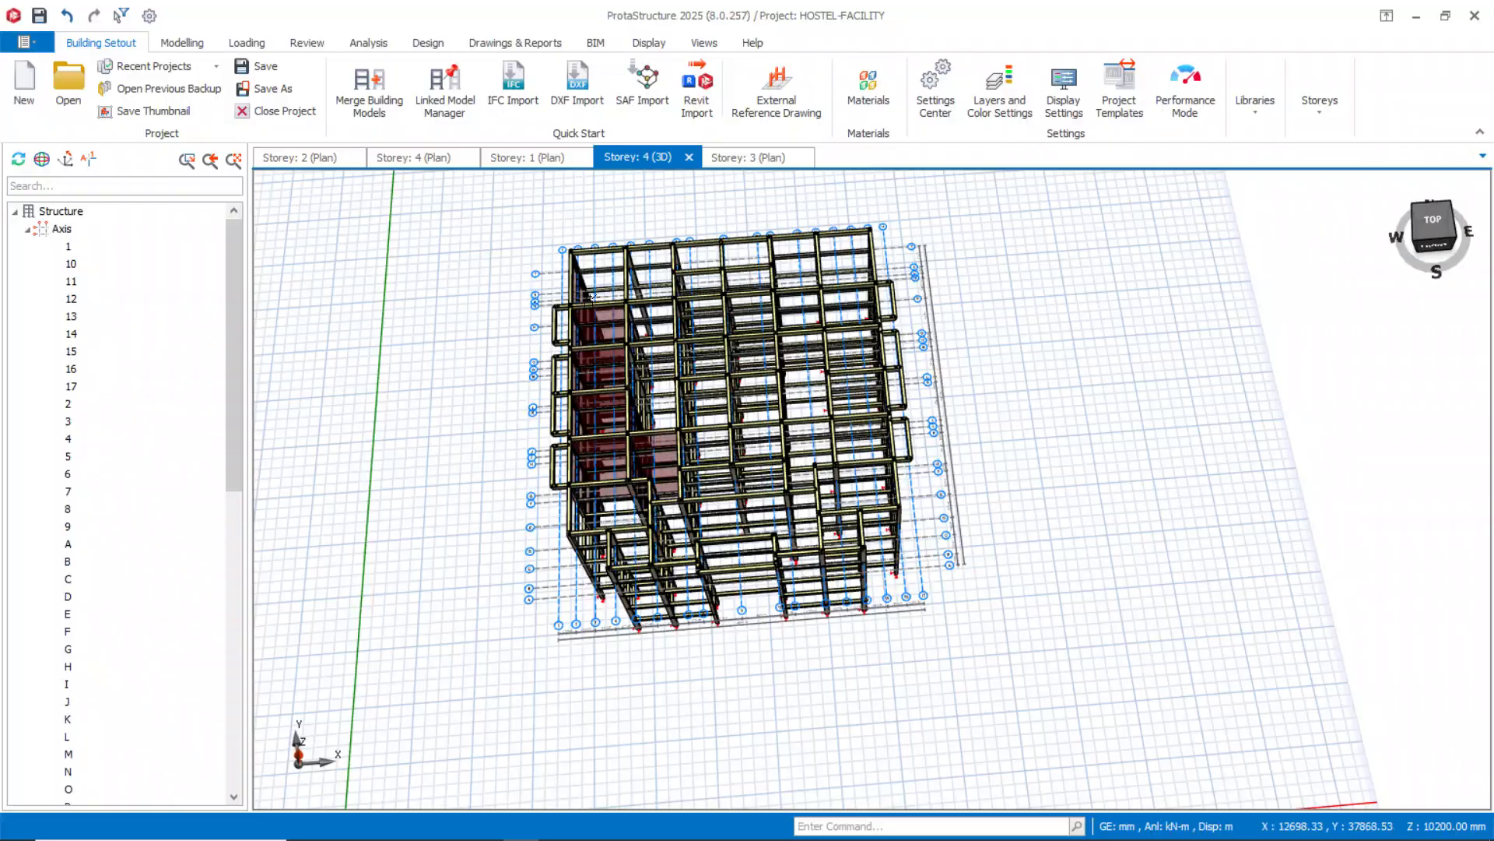
left_click(522, 159)
Select the axis 2 beam between axes D and F and the two axis F beams between axes 2 and 6.
scroll(607, 345, "down", 3)
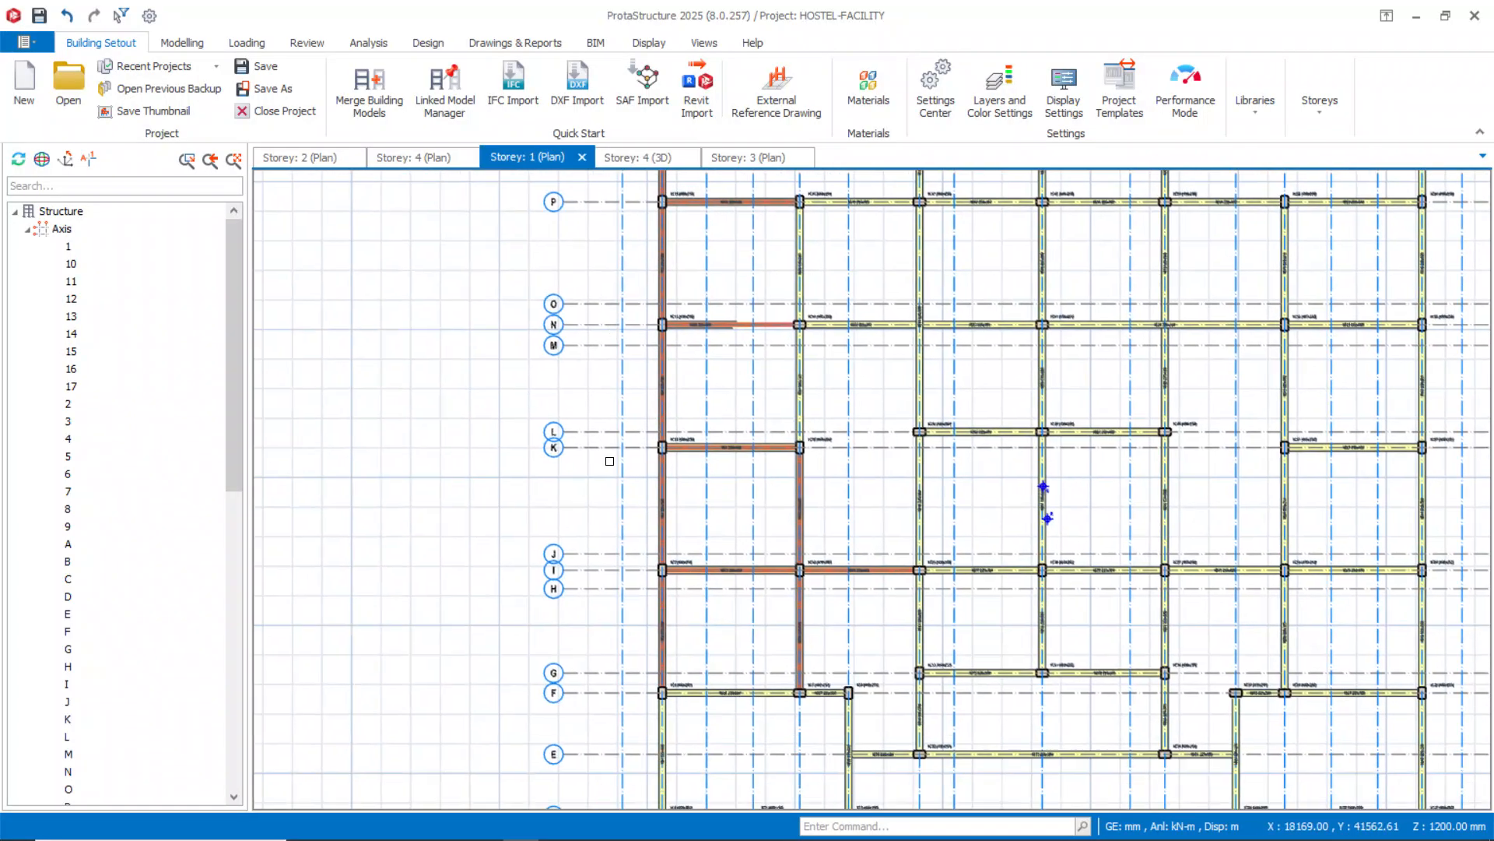
scroll(633, 457, "up", 4)
scroll(647, 461, "down", 1)
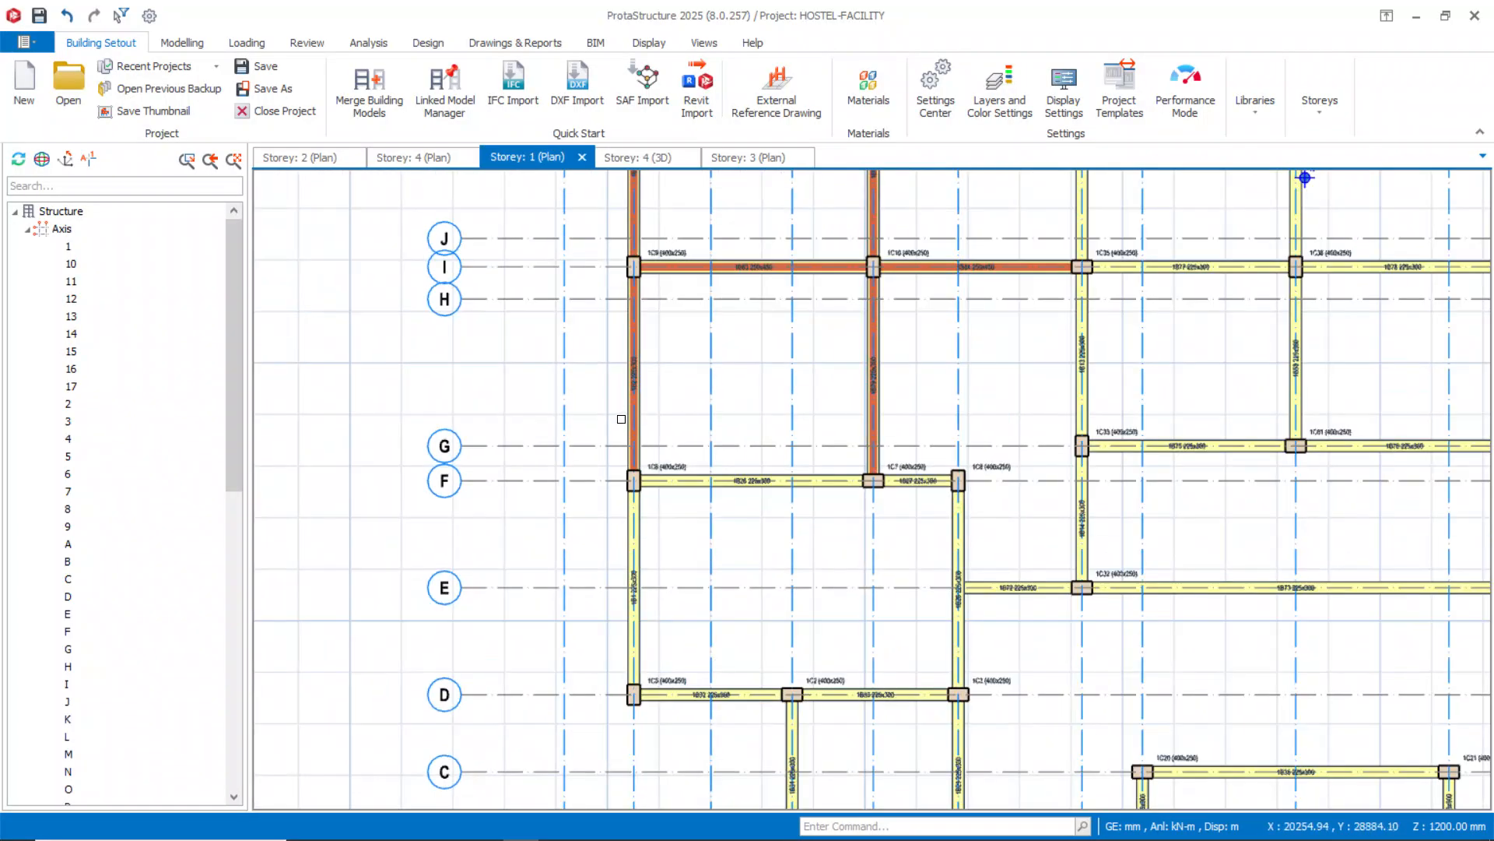
middle_click_drag(635, 567, 635, 484)
scroll(621, 467, "up", 2)
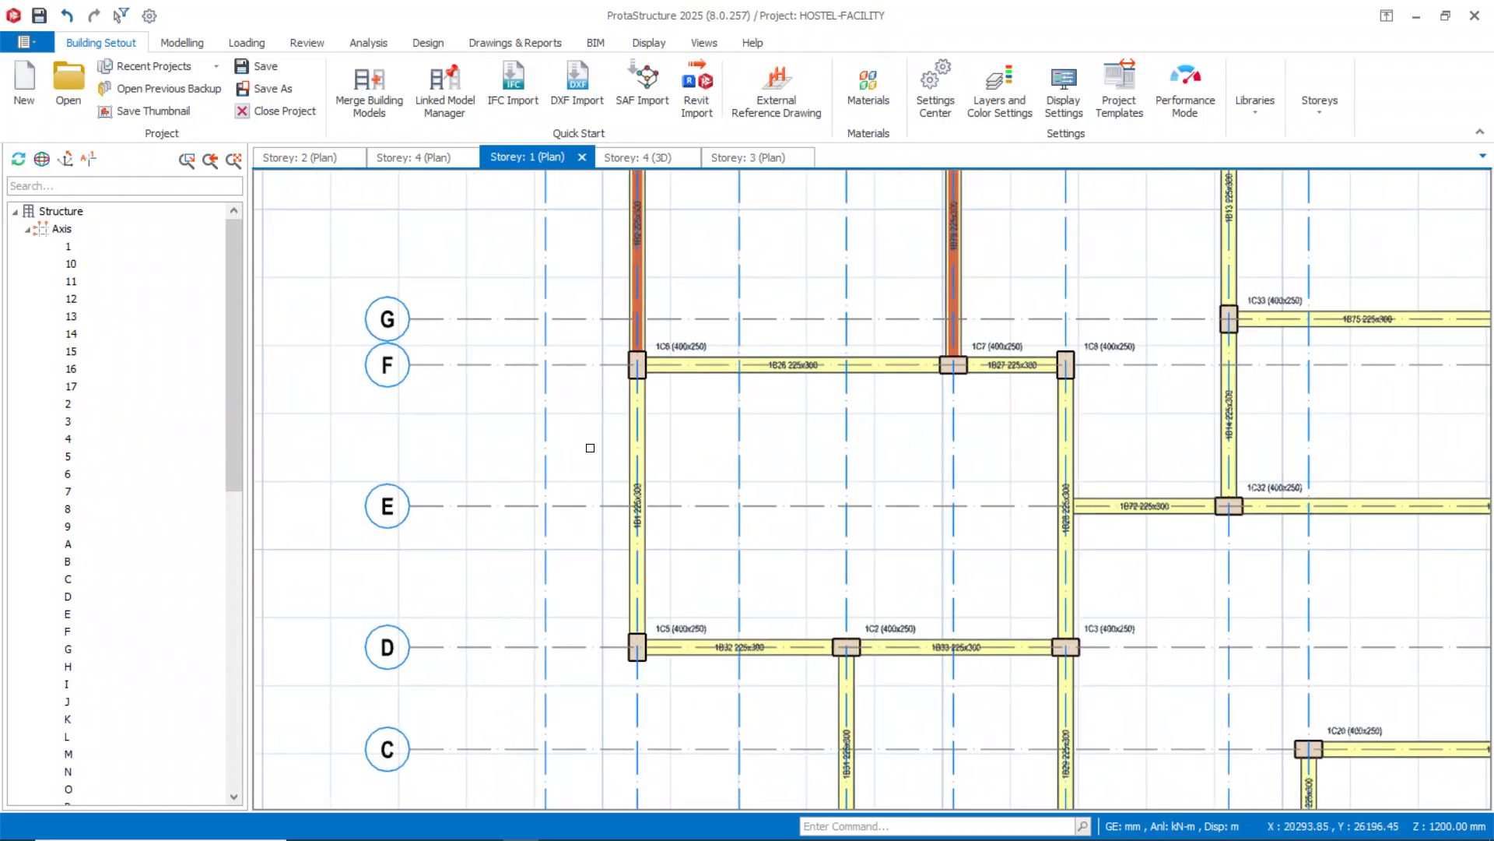
left_click(621, 444)
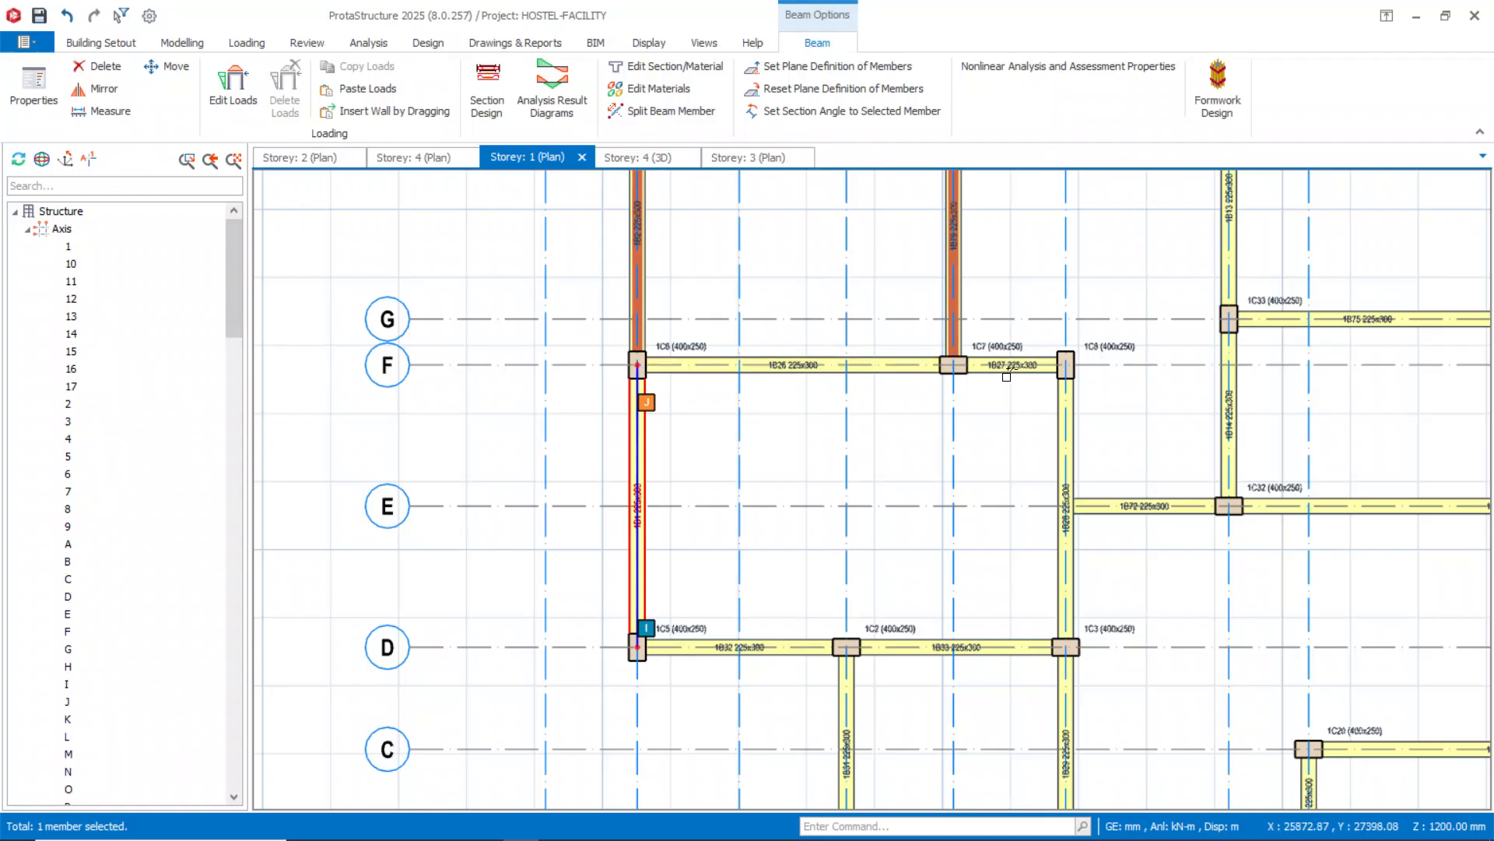
left_click(811, 372)
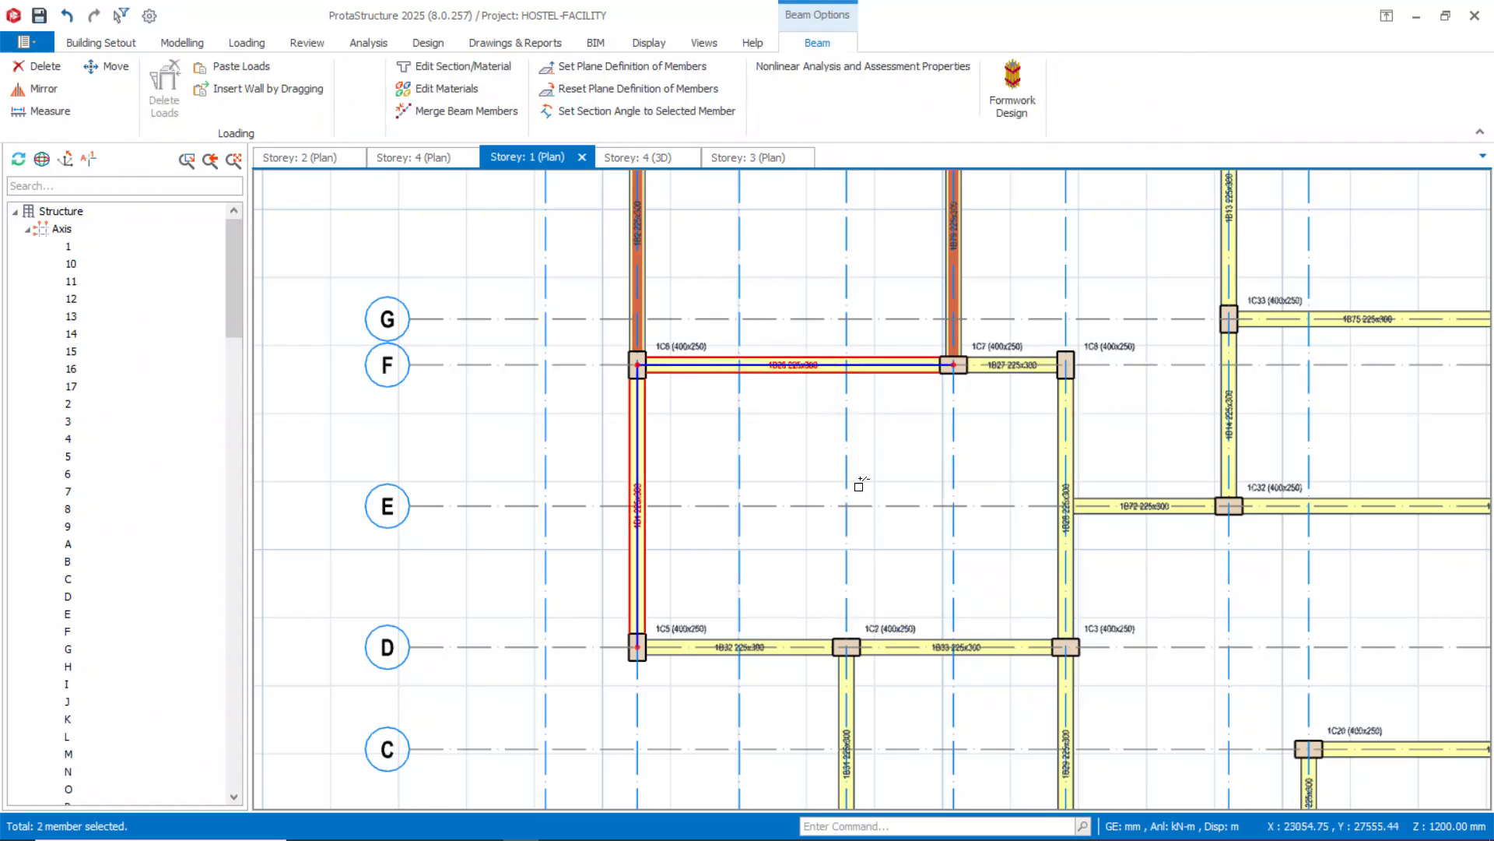
left_click(1004, 375)
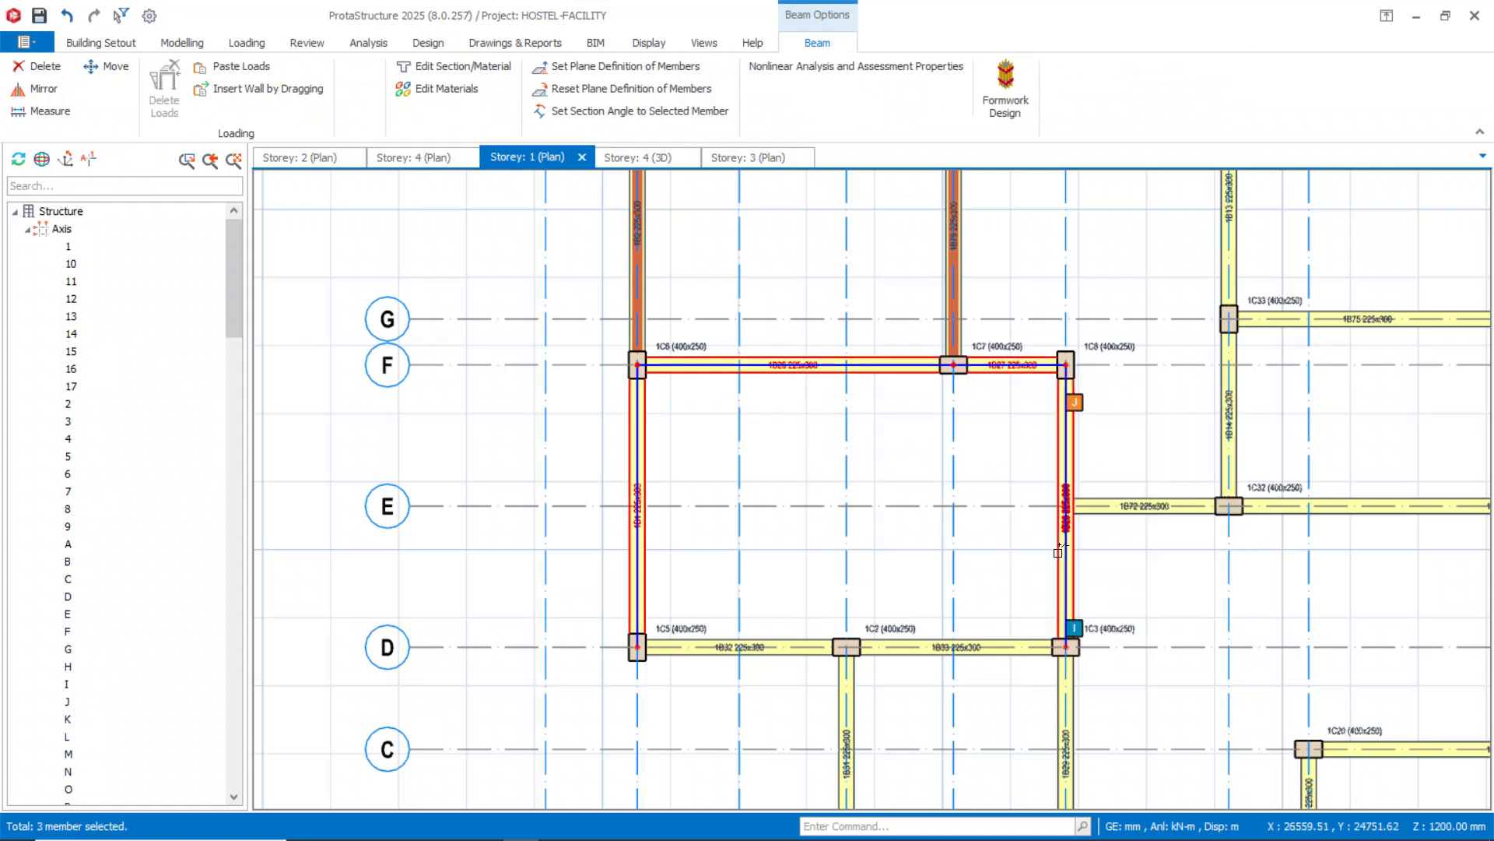
Add the axis 6 beam from D to F, the axis D beams between axes 2 and 6, and the adjoining axis E beam to the selection.
left_click(1057, 536)
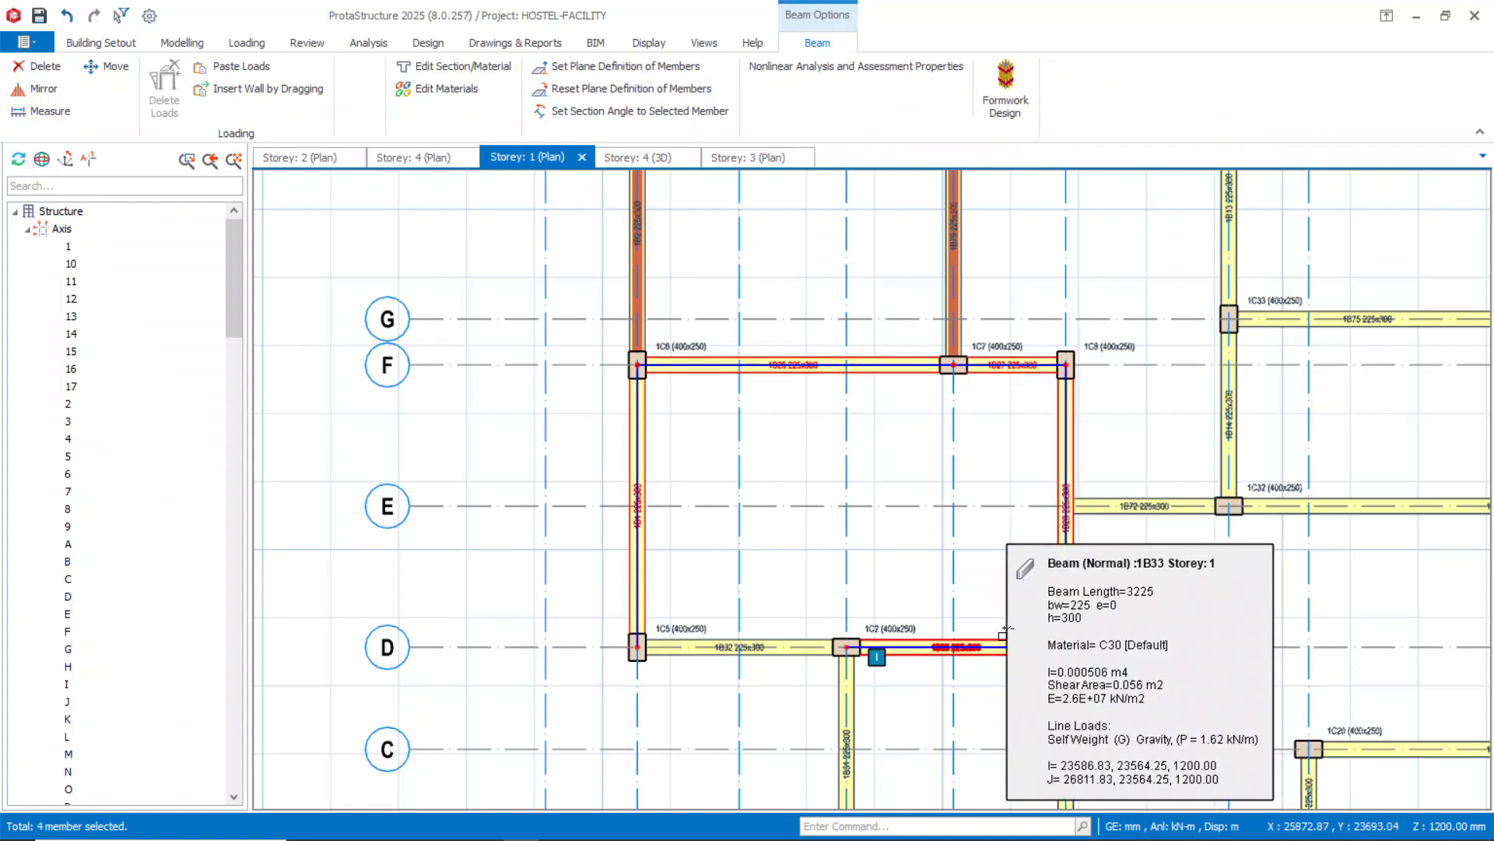
left_click(811, 642)
left_click(788, 652)
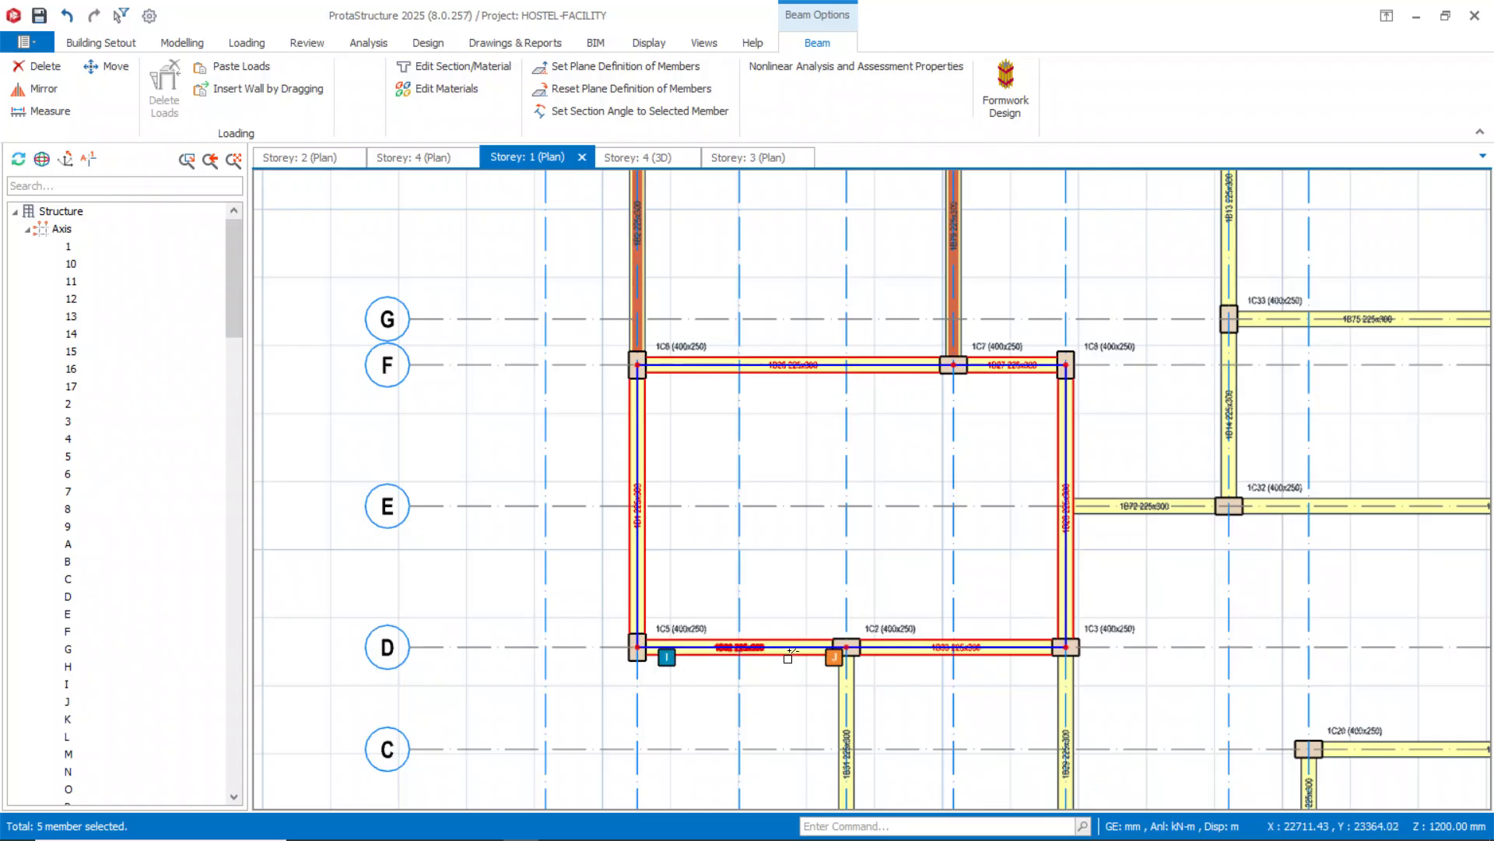
scroll(724, 521, "down", 2)
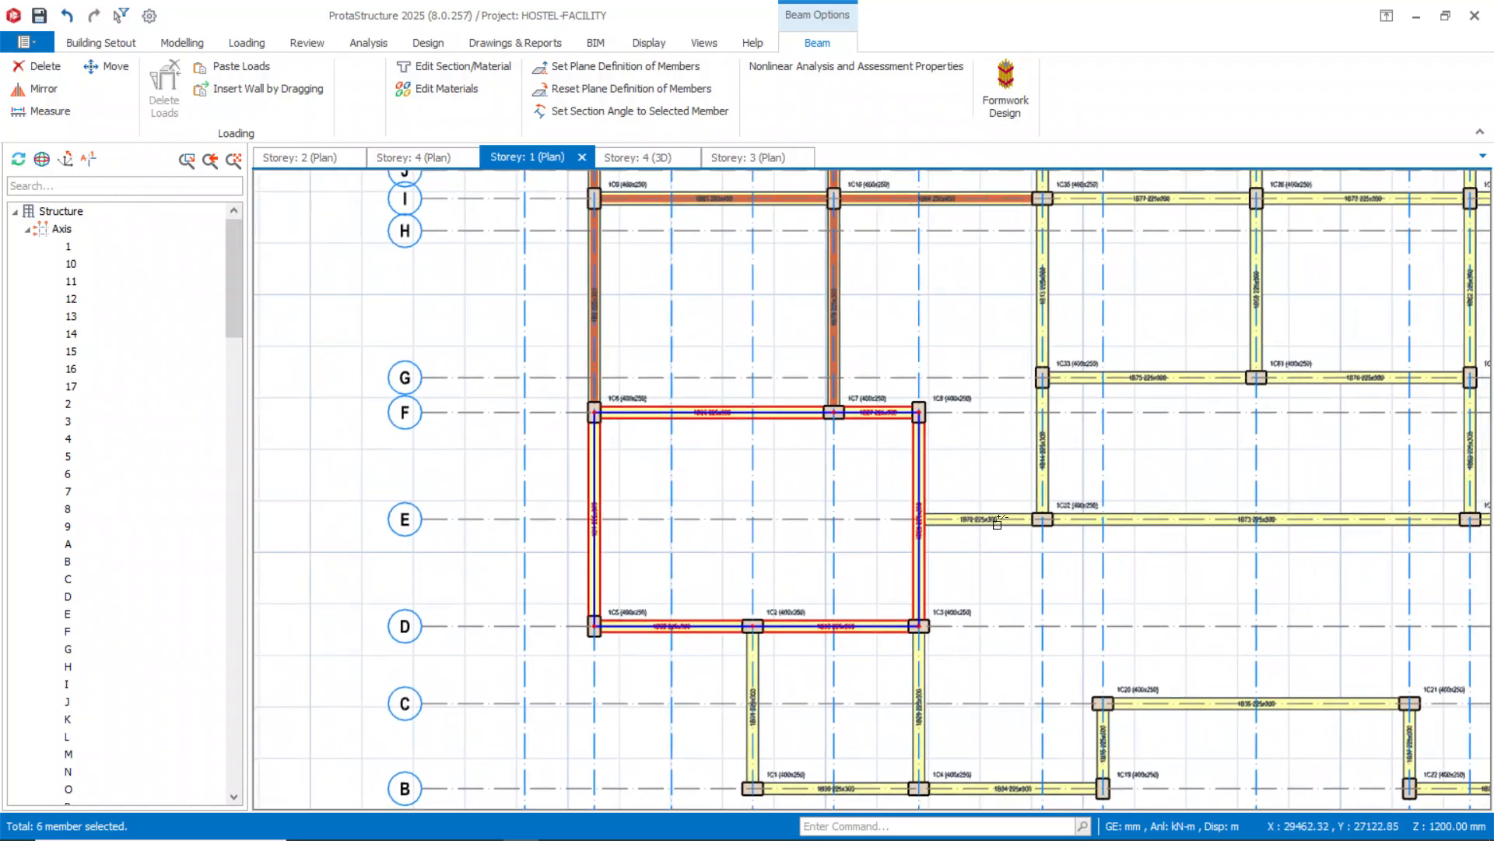
left_click(989, 520)
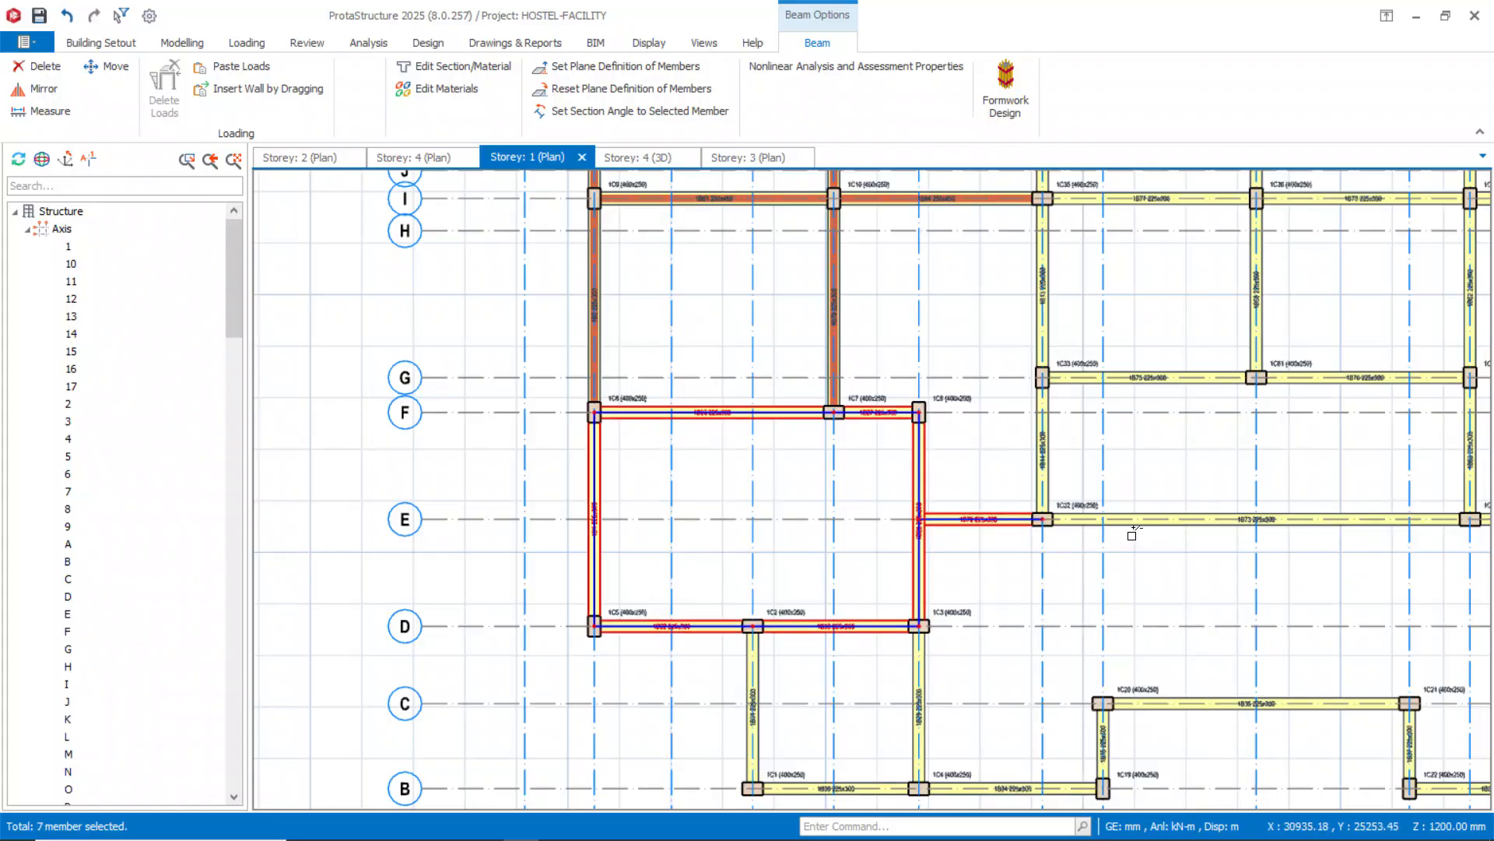
Add the axis 7 beams between axes E and I and the two axis G beams starting at axis 7 to the selection.
middle_click_drag(985, 324, 960, 525)
left_click(1010, 627)
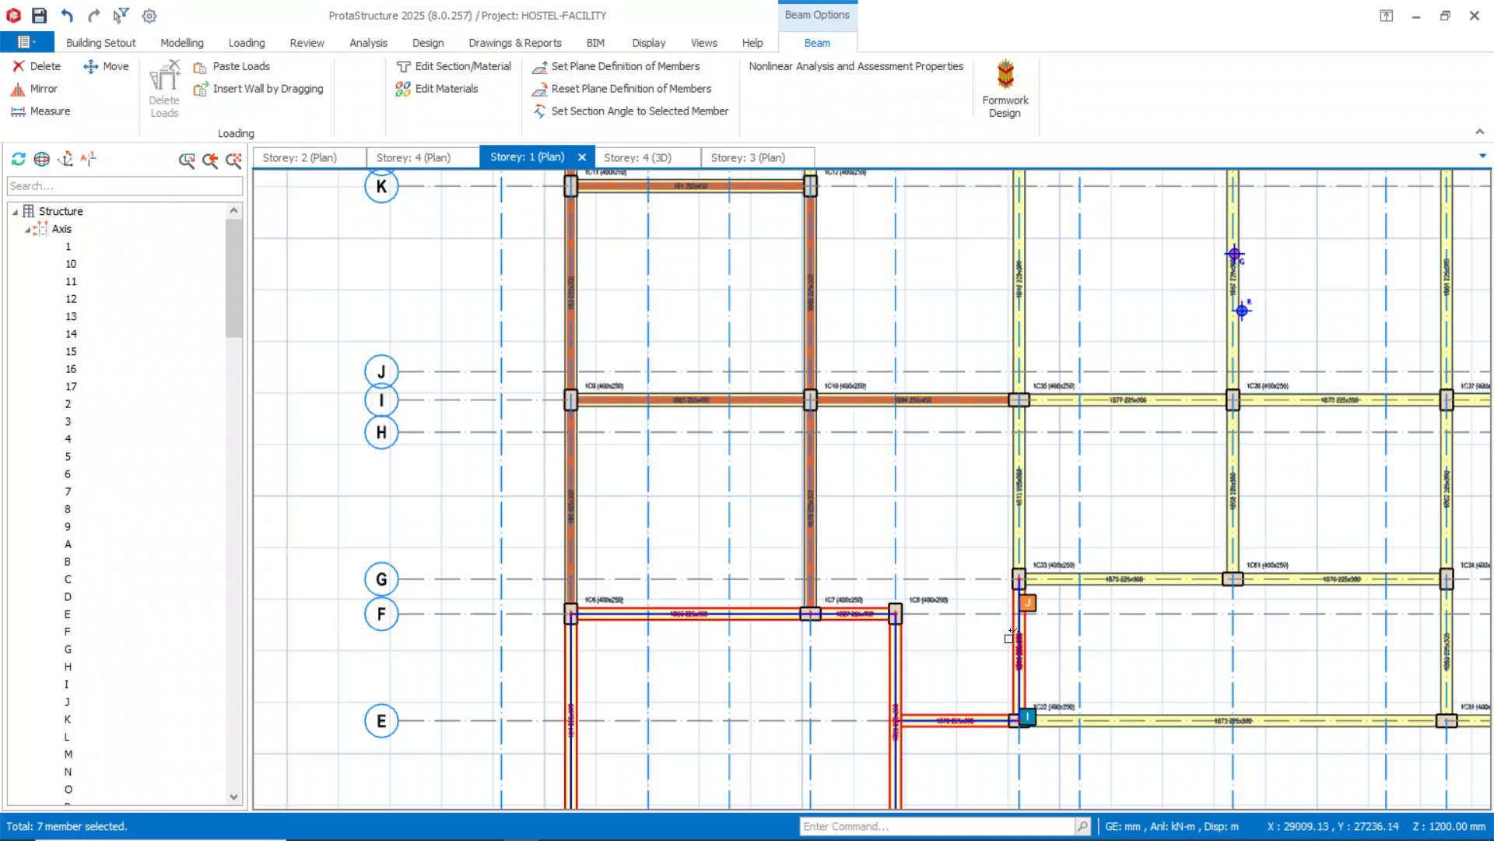
left_click(1008, 496)
left_click(1124, 588)
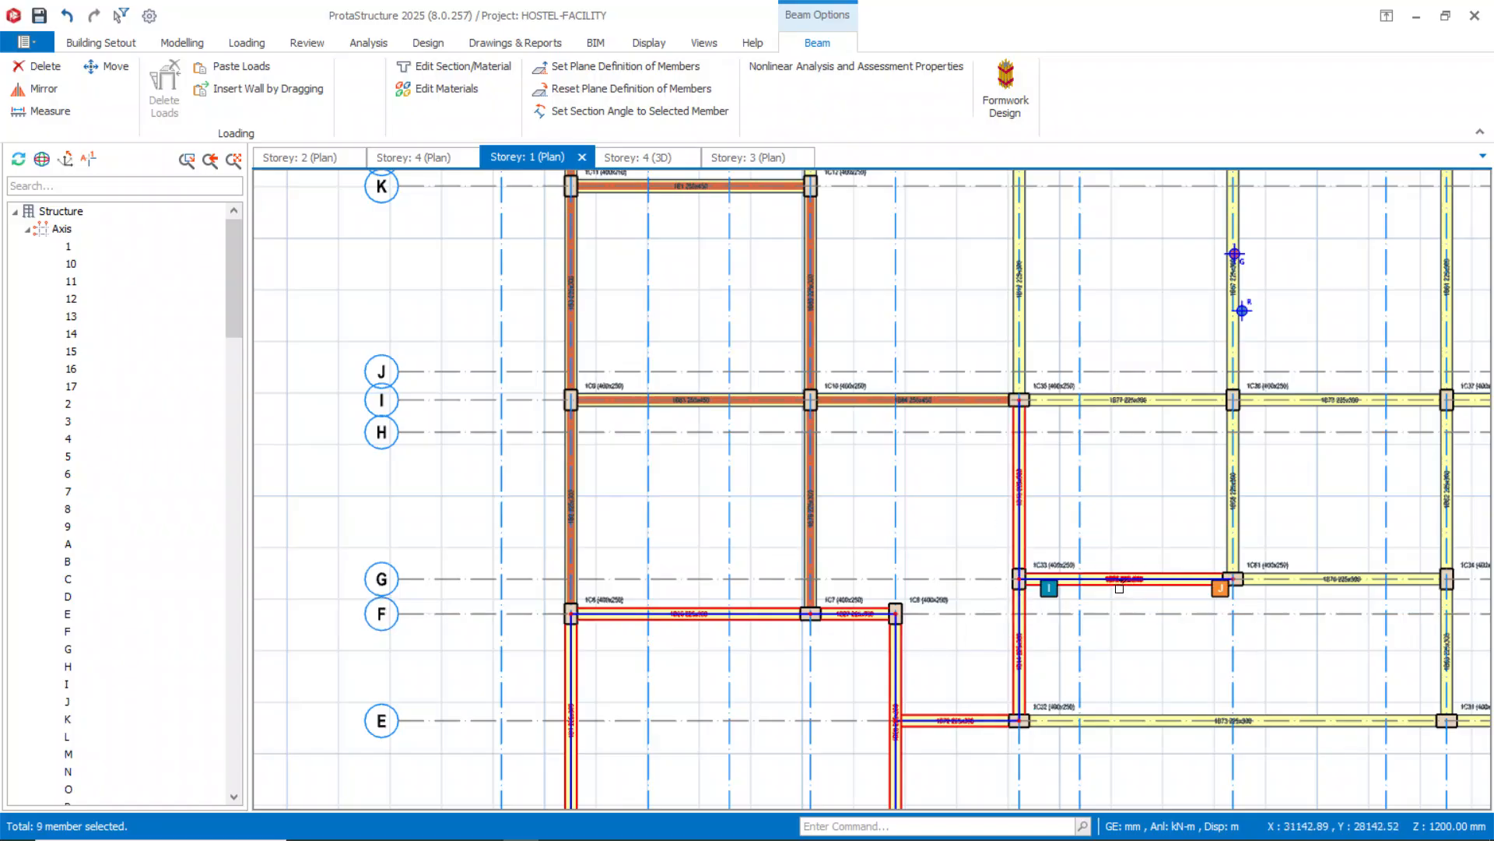
left_click(1398, 588)
middle_click_drag(1115, 408, 1109, 488)
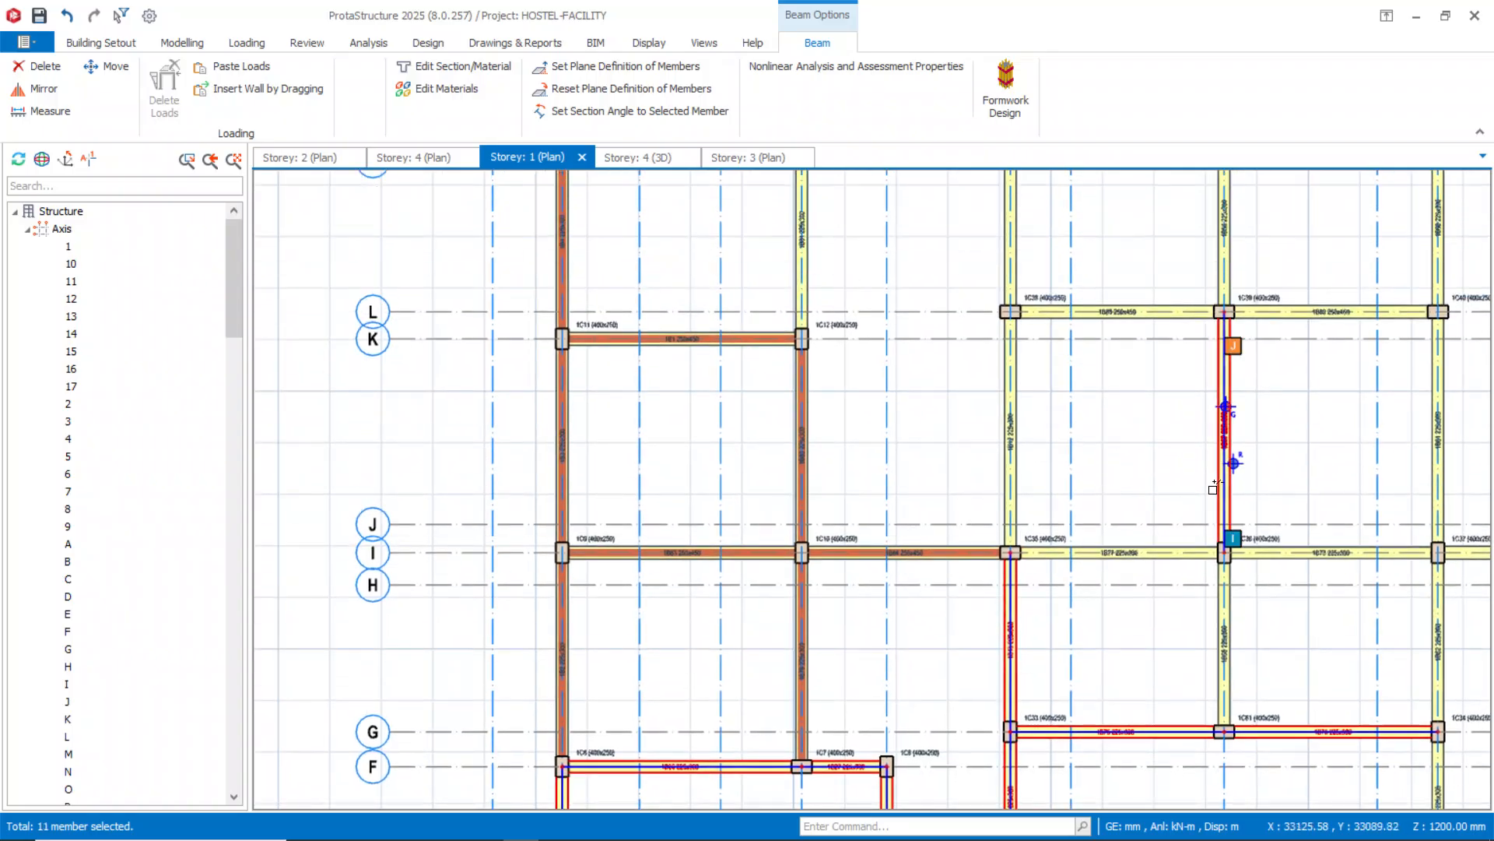
Add the axis 9 beam from G to I, the axis 7 beam from I to L, and the axis L beam between axes 7 and 9 to the selection.
left_click(1215, 626)
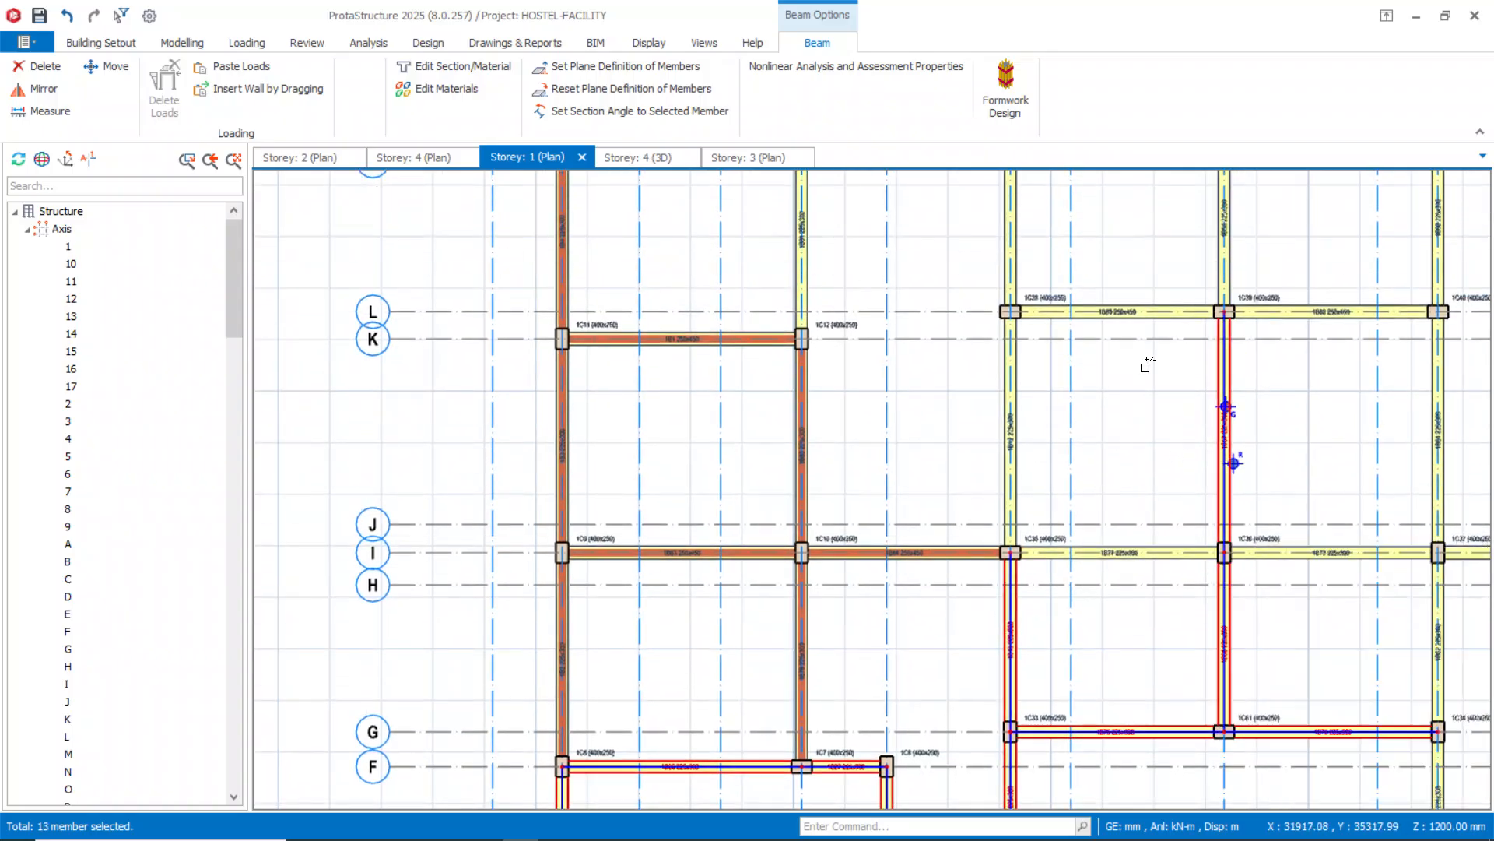
middle_click_drag(1144, 360, 1144, 434)
left_click(1010, 490)
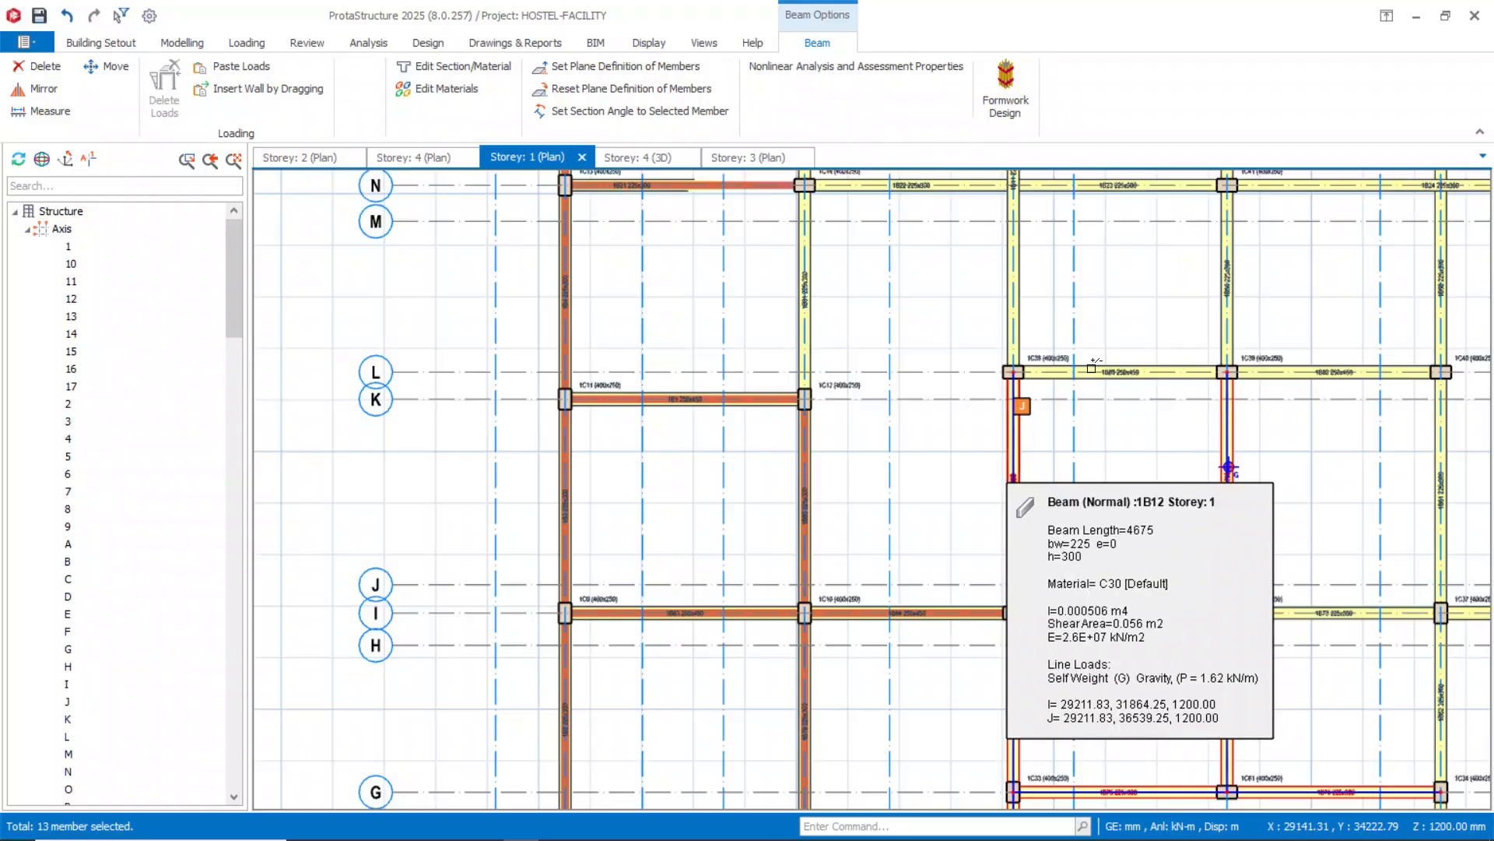
left_click(1123, 377)
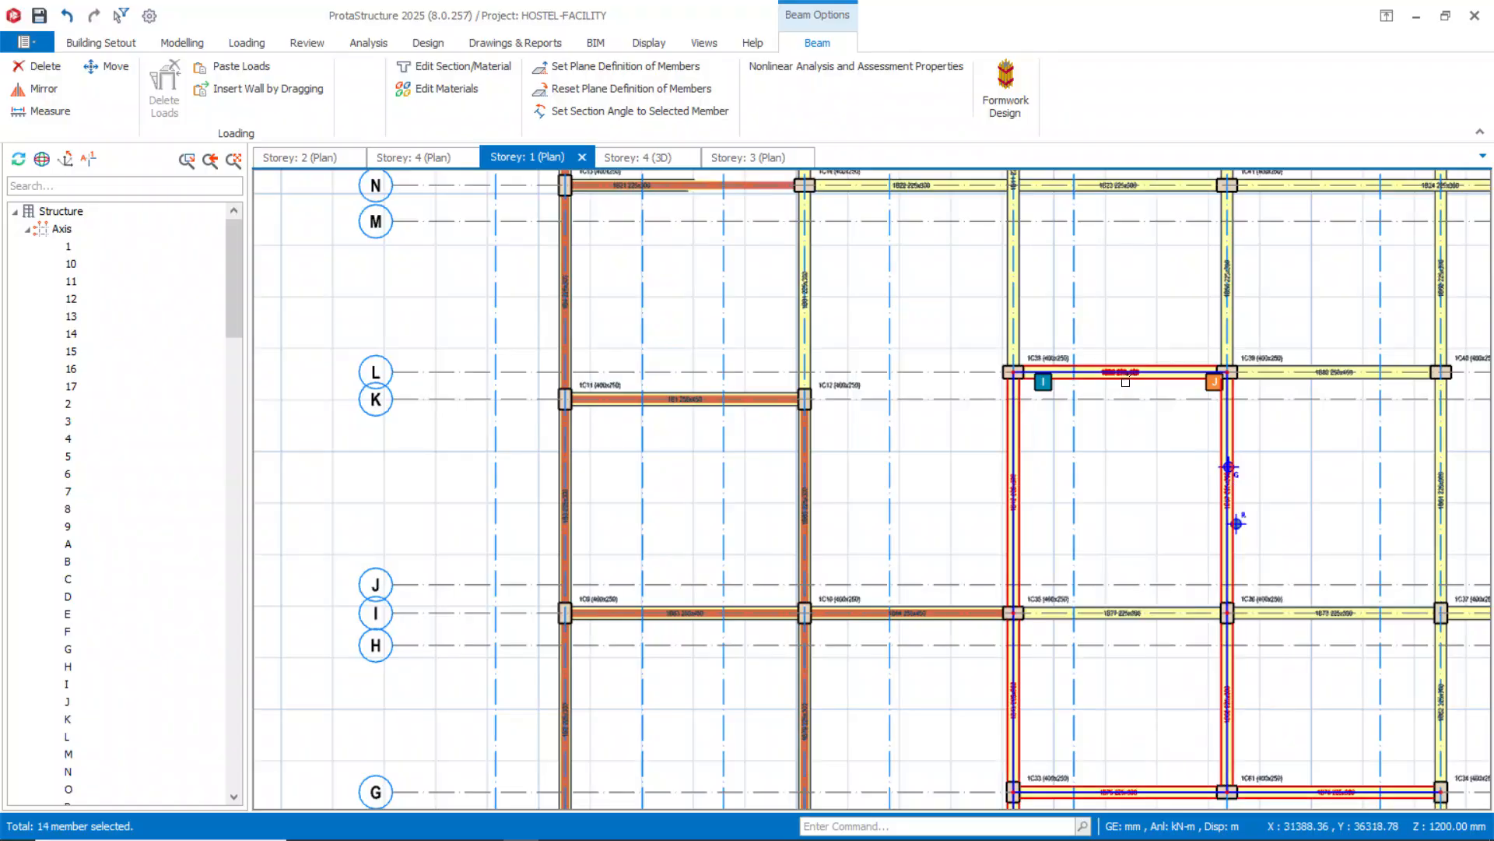
left_click(1296, 378)
scroll(931, 334, "down", 3)
scroll(991, 423, "up", 5)
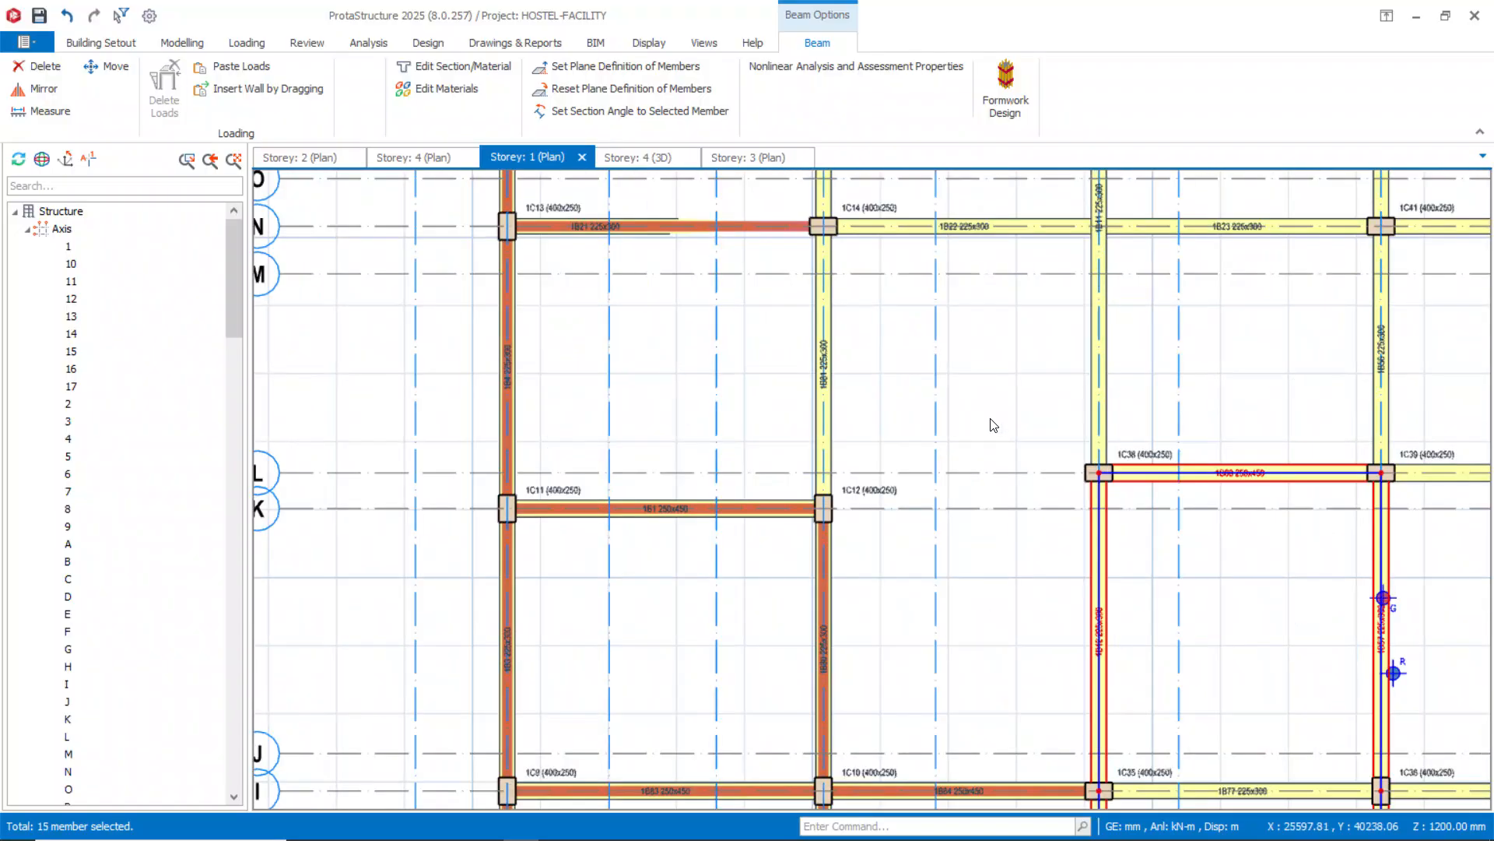
Add the axis 5 beams between axes K and P and the axis N beam between axes 5 and 7 to the selection.
left_click(823, 395)
middle_click_drag(965, 327, 974, 457)
left_click(981, 360)
scroll(973, 429, "down", 4)
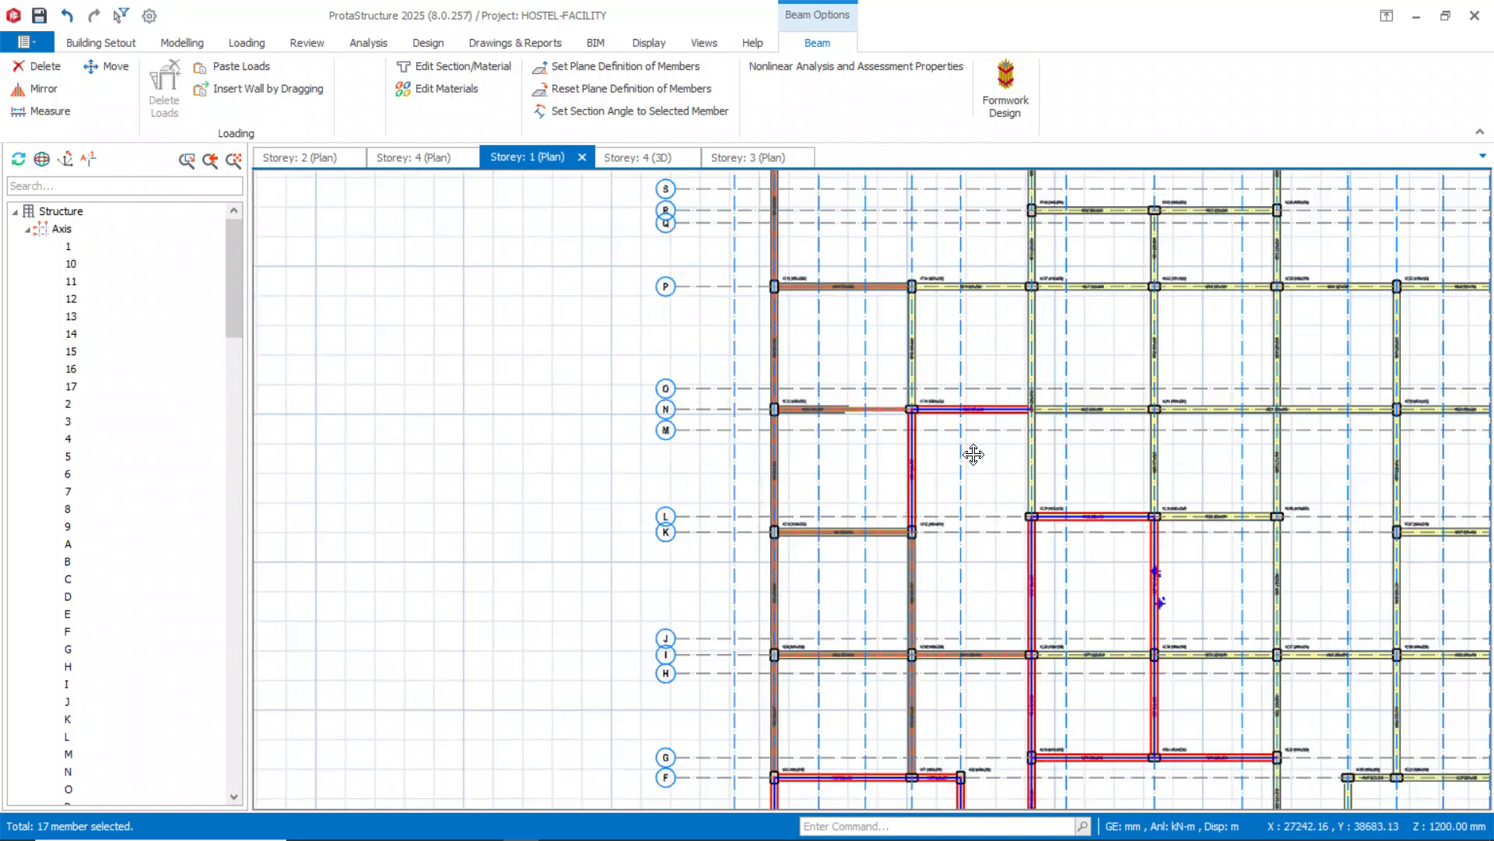
left_click(909, 432)
scroll(909, 430, "up", 4)
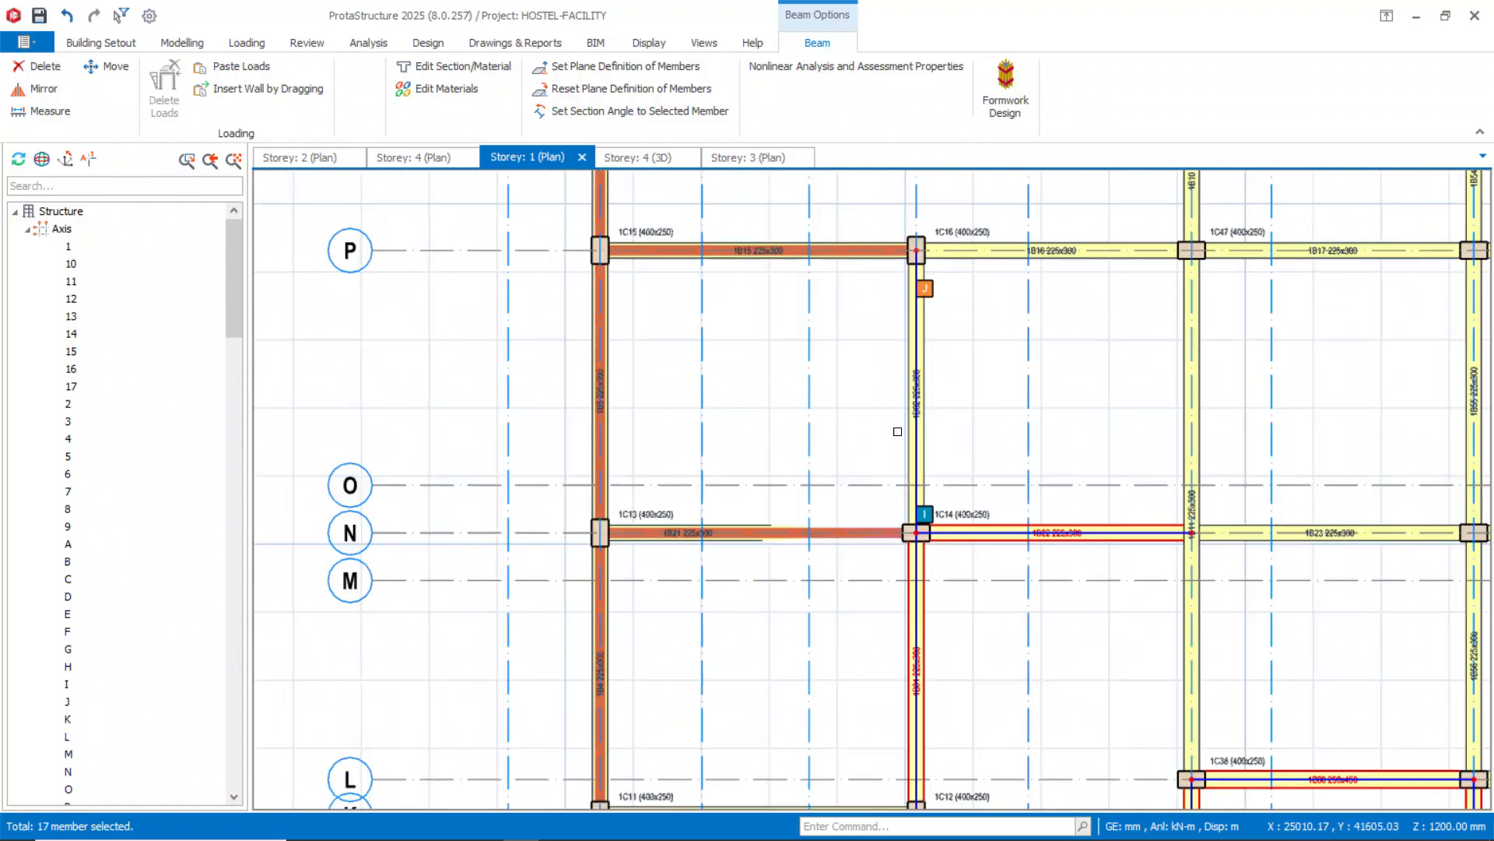
left_click(906, 422)
Paste the copied wall load onto all selected beams and clear the selection.
scroll(907, 422, "down", 4)
middle_click_drag(885, 444, 860, 399)
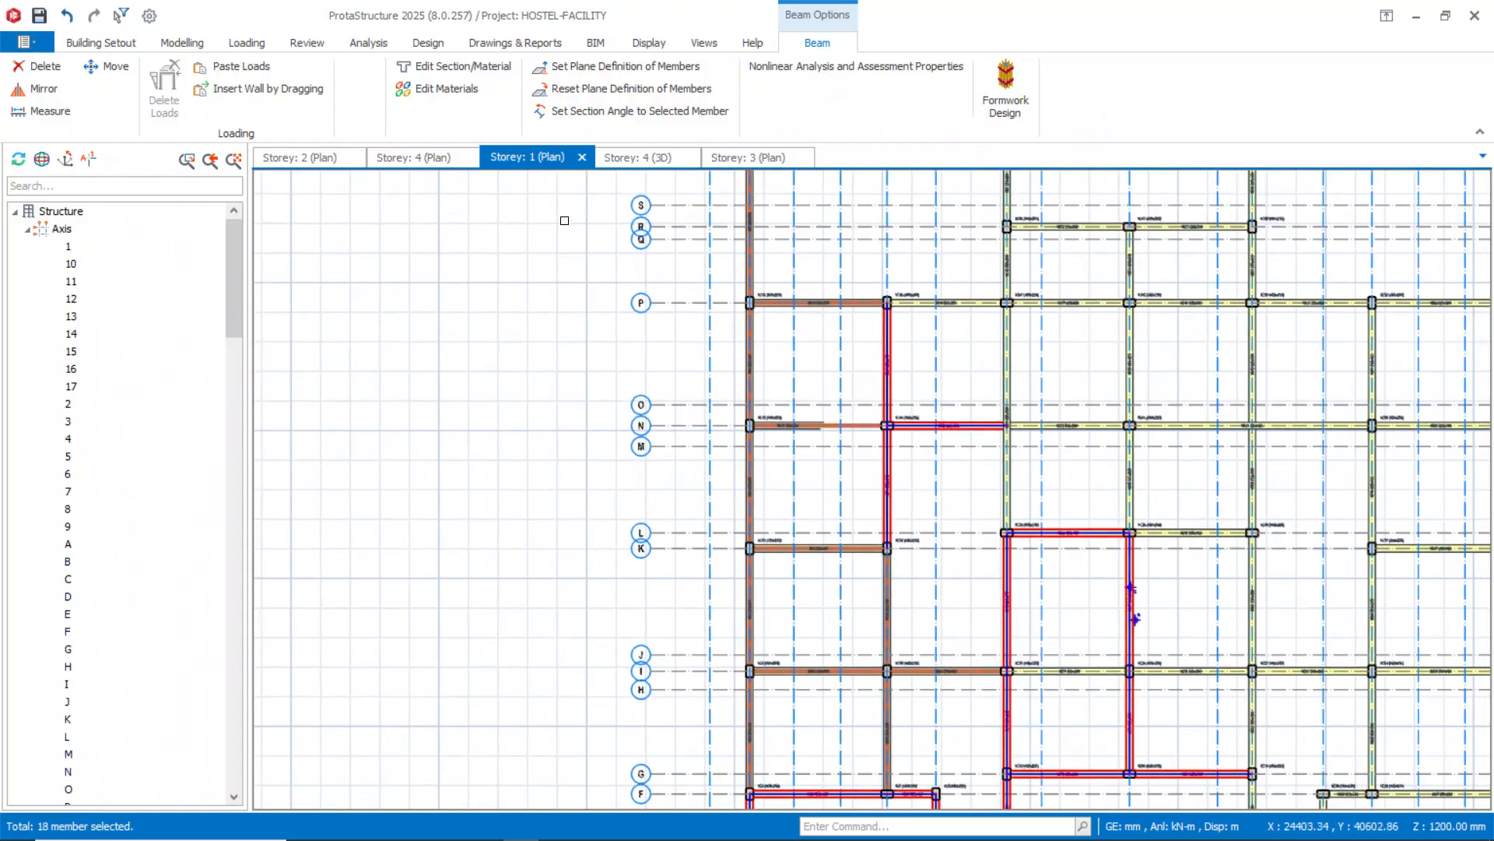
right_click(448, 349)
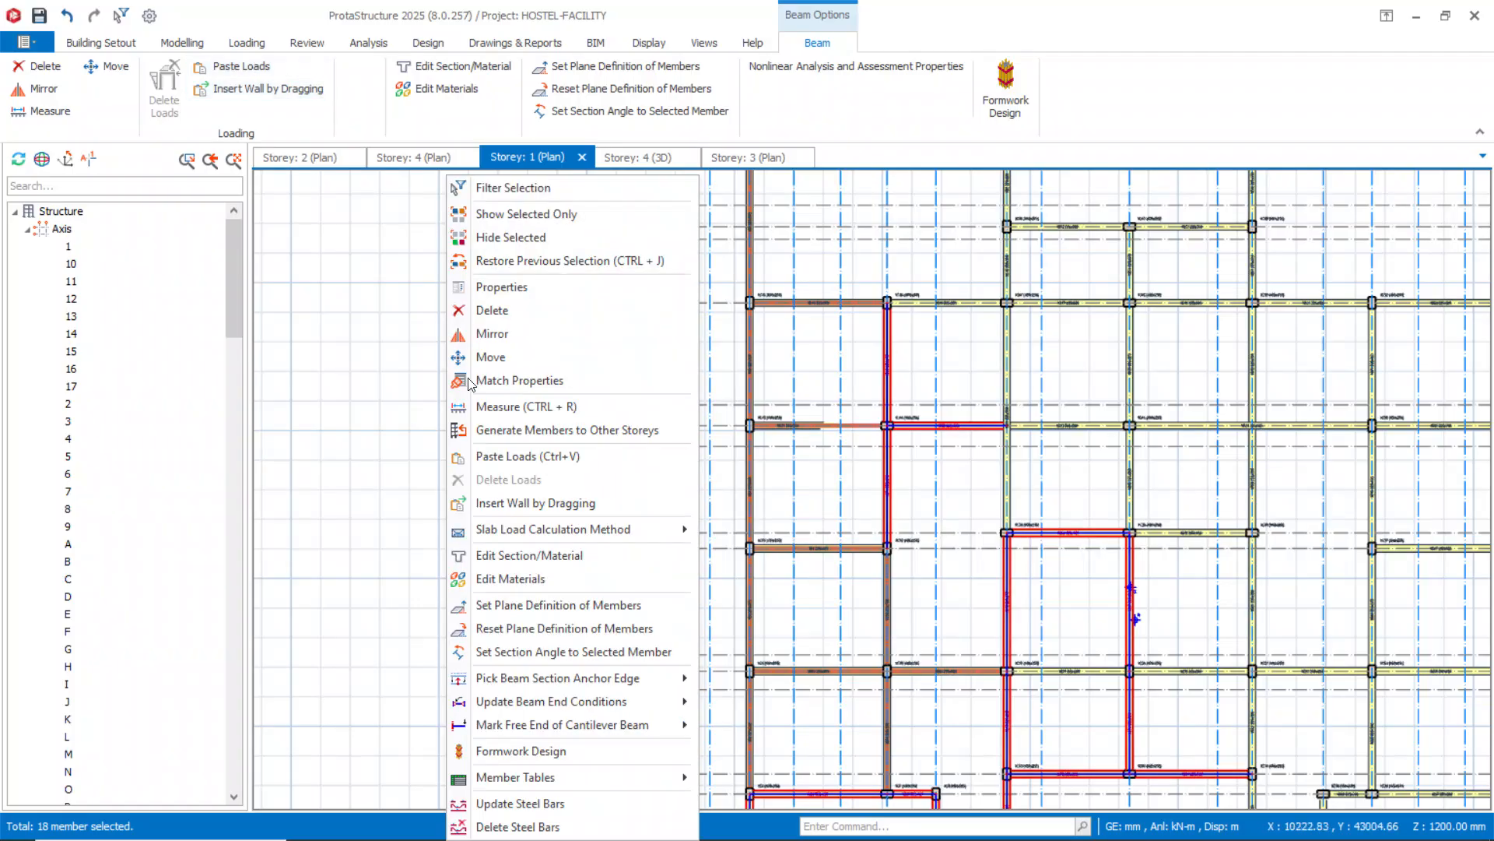
left_click(509, 455)
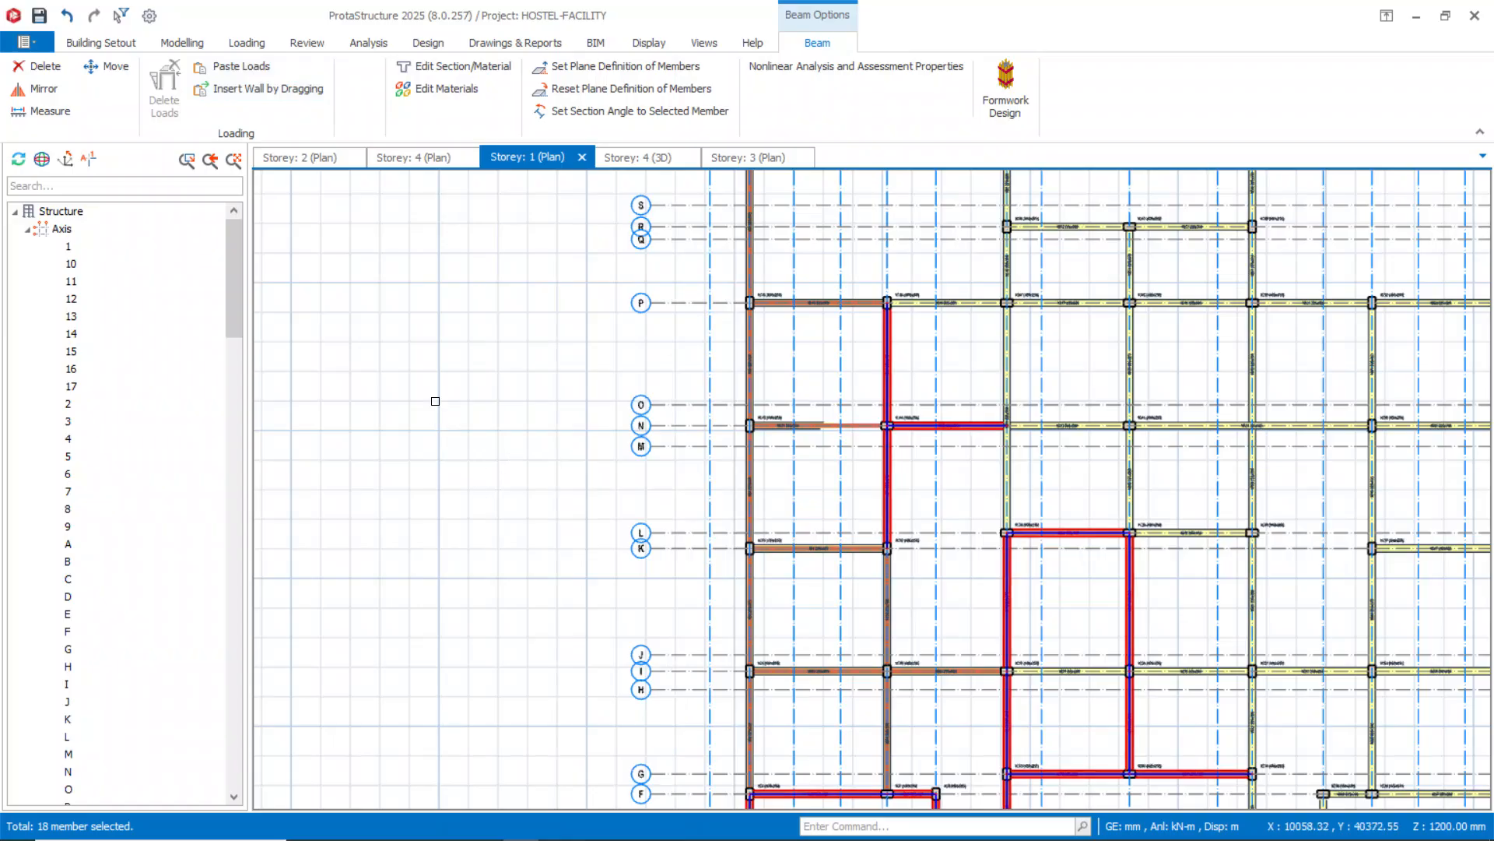
key("Escape")
Delete the wall load from the axis I beam between axes 5 and 7.
scroll(439, 418, "down", 2)
middle_click_drag(439, 419, 434, 358)
scroll(772, 560, "up", 3)
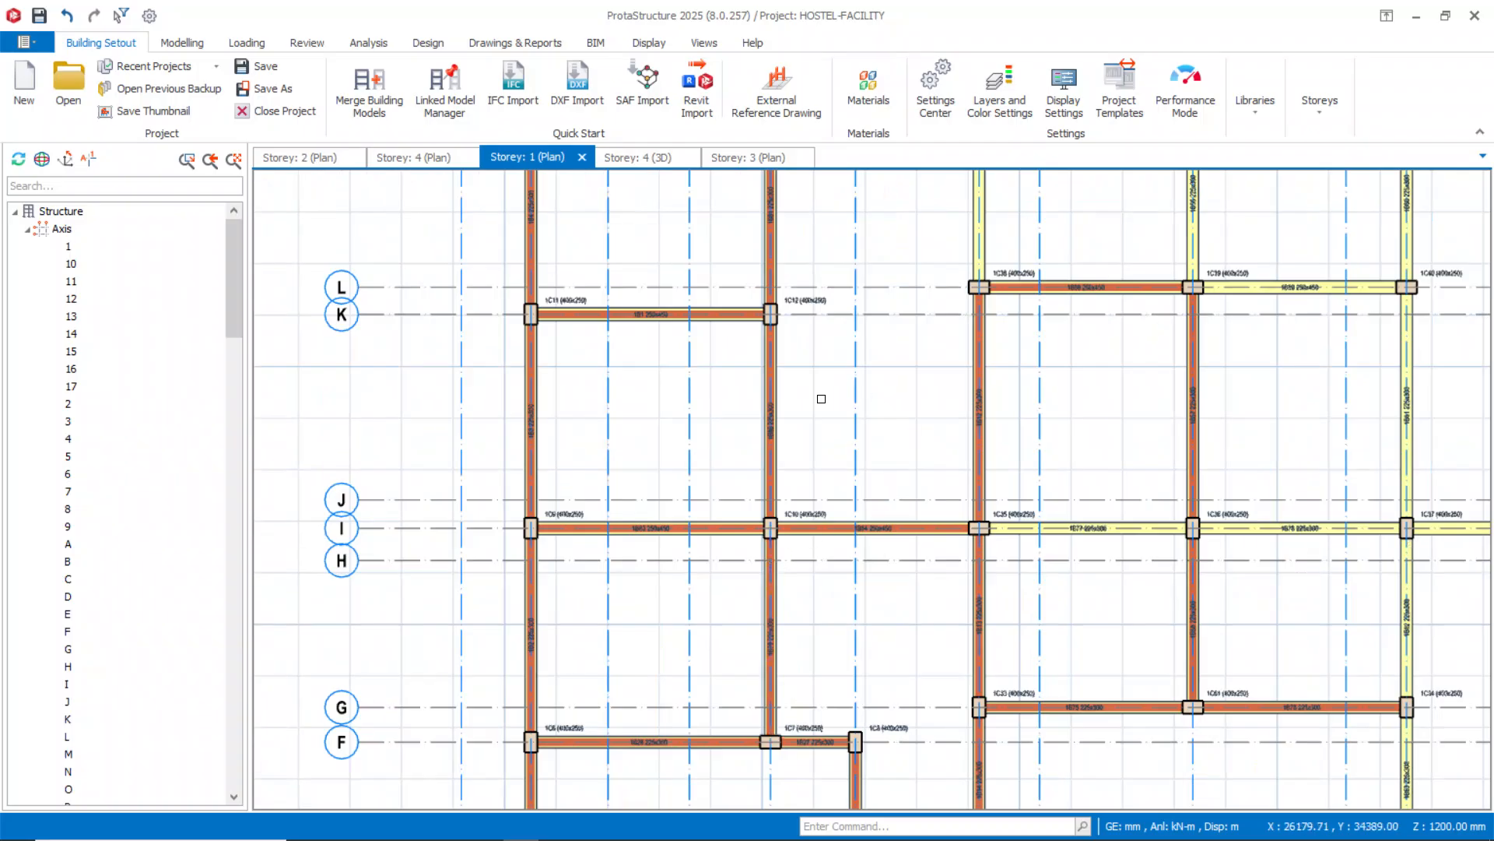
scroll(821, 398, "down", 1)
middle_click_drag(821, 398, 811, 312)
left_click(859, 411)
scroll(861, 409, "up", 2)
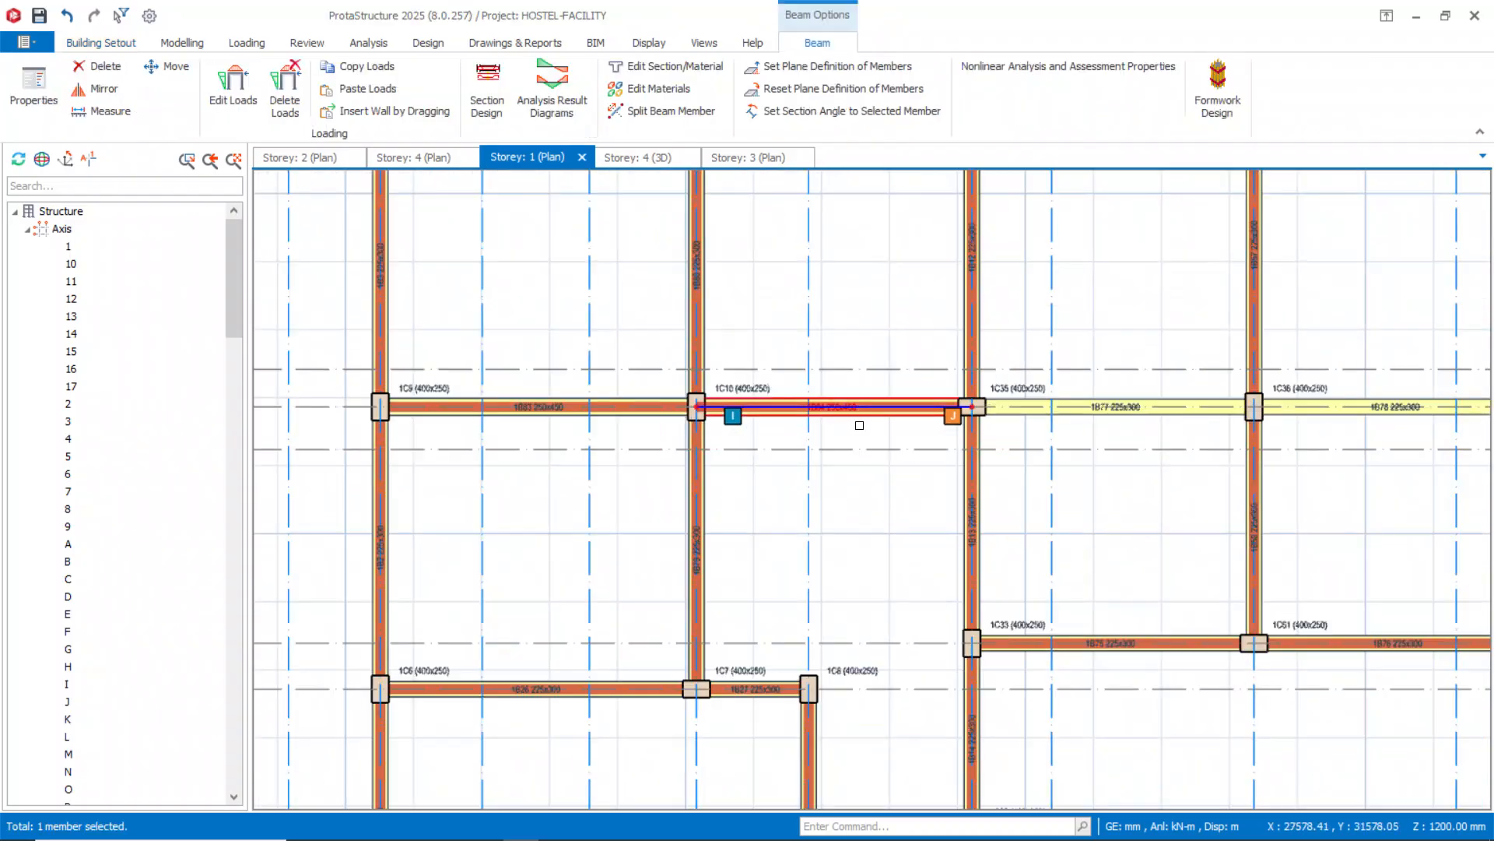
right_click(859, 428)
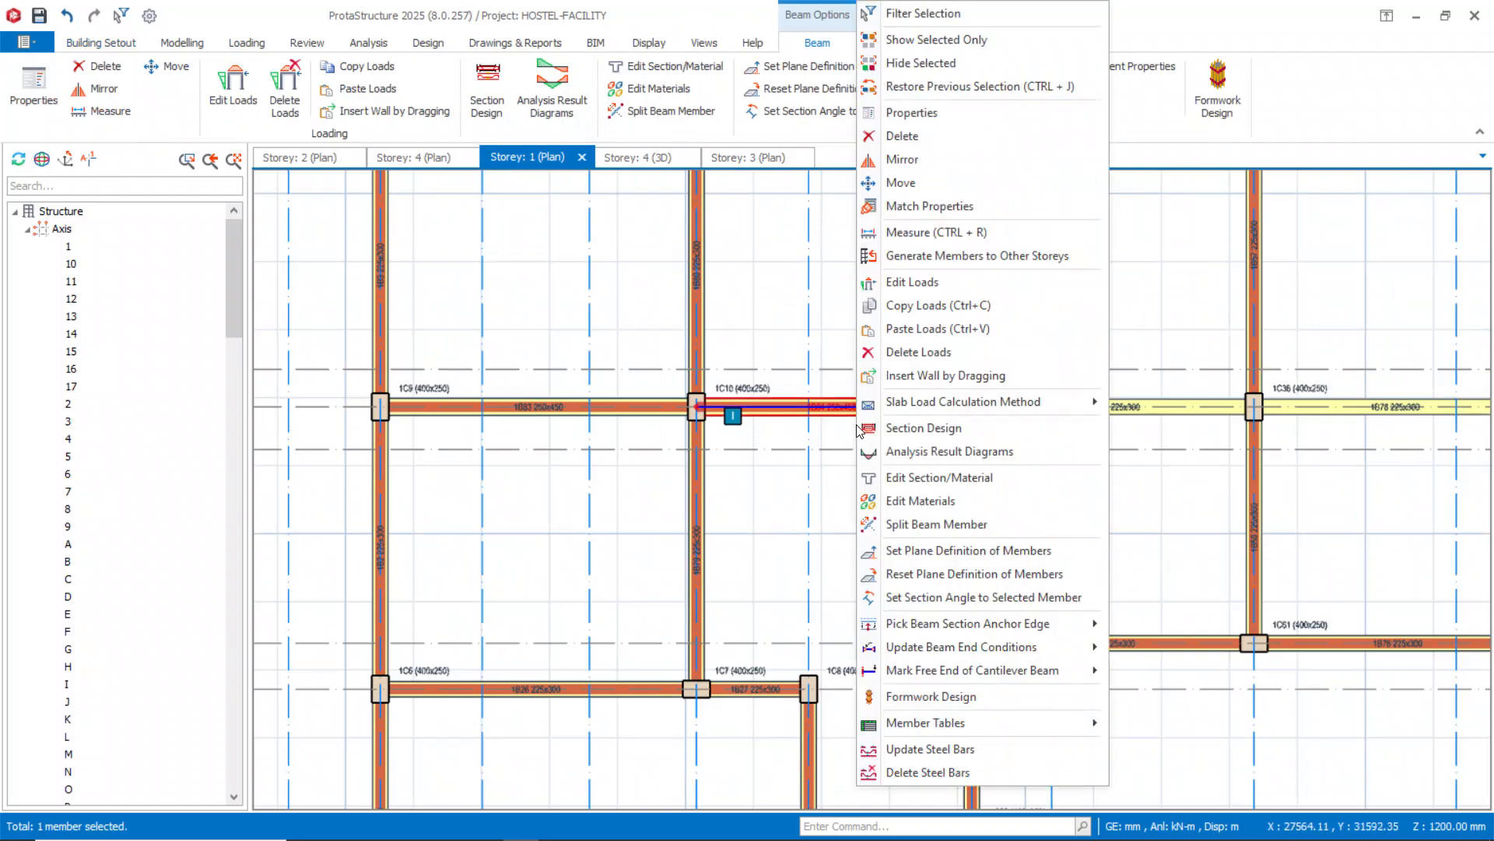
left_click(913, 353)
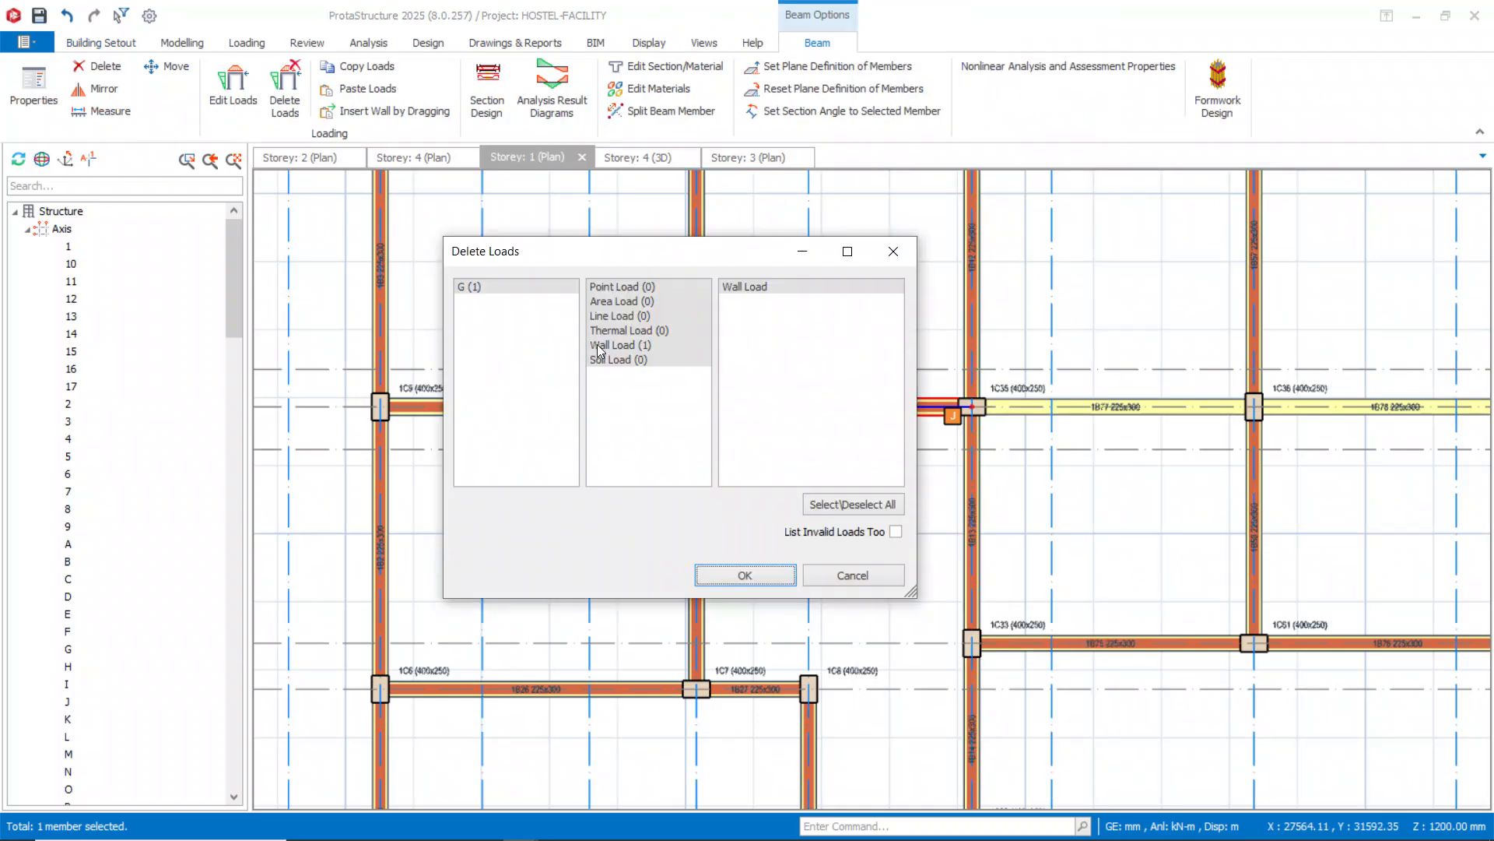
left_click(617, 347)
left_click(767, 581)
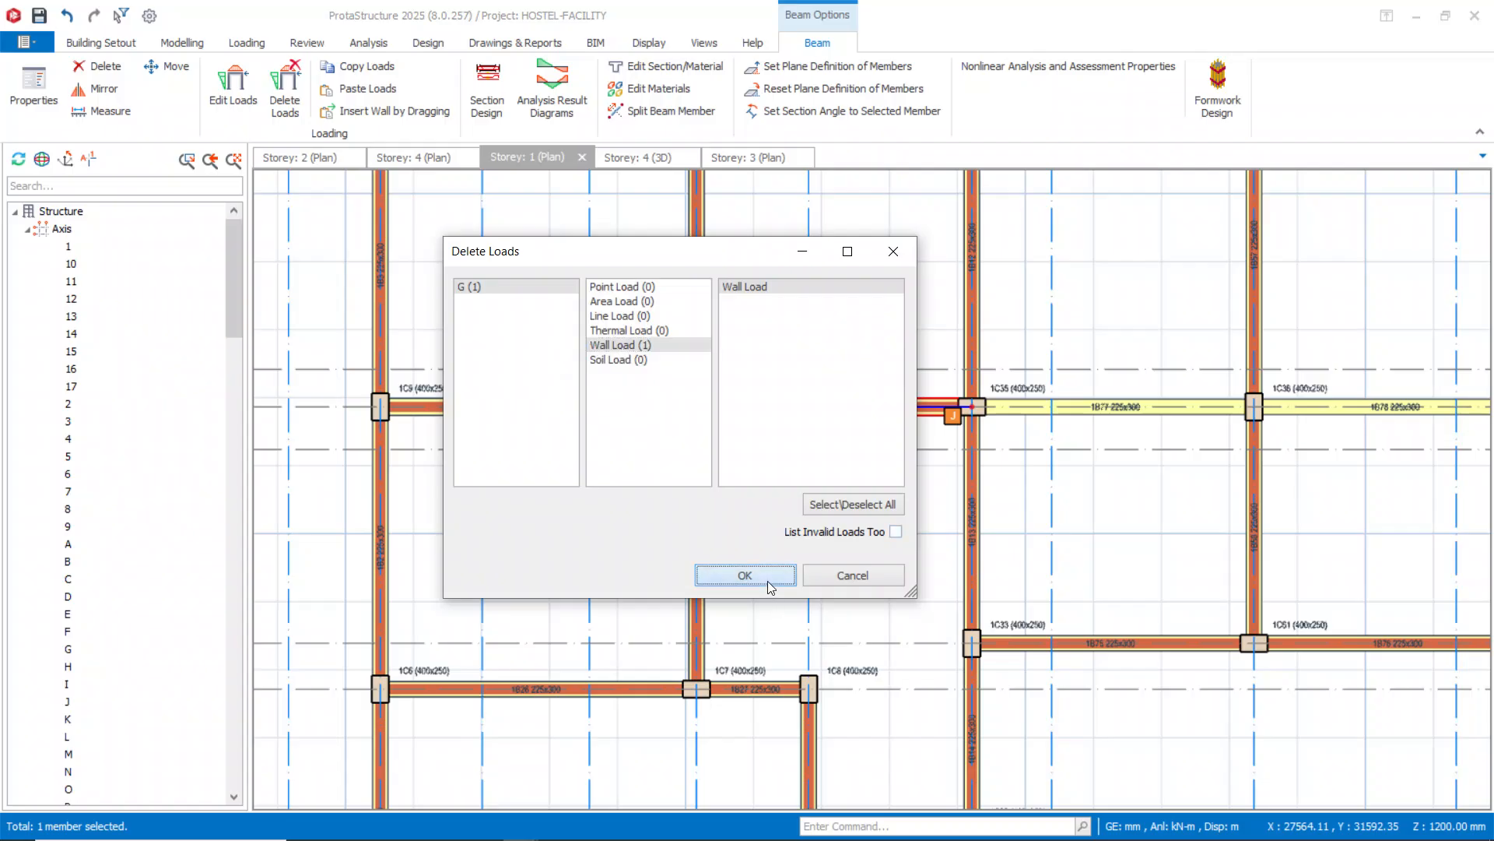
left_click(762, 574)
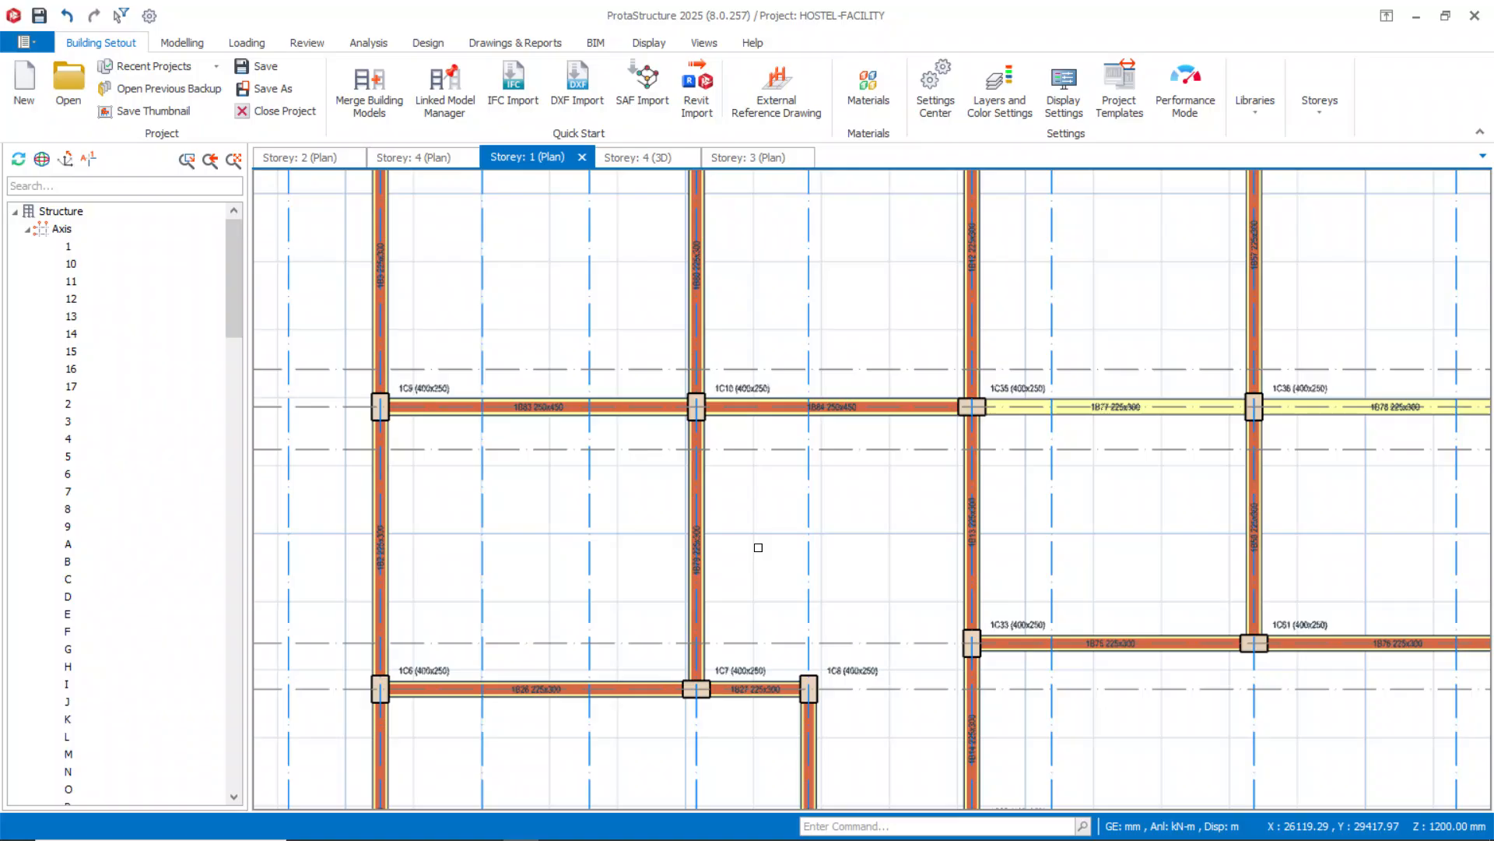
Delete the wall load from the axis N beam between axes 5 and 7.
scroll(735, 535, "down", 1)
middle_click_drag(794, 343, 755, 631)
scroll(776, 530, "down", 2)
scroll(767, 529, "up", 3)
left_click(730, 315)
right_click(730, 316)
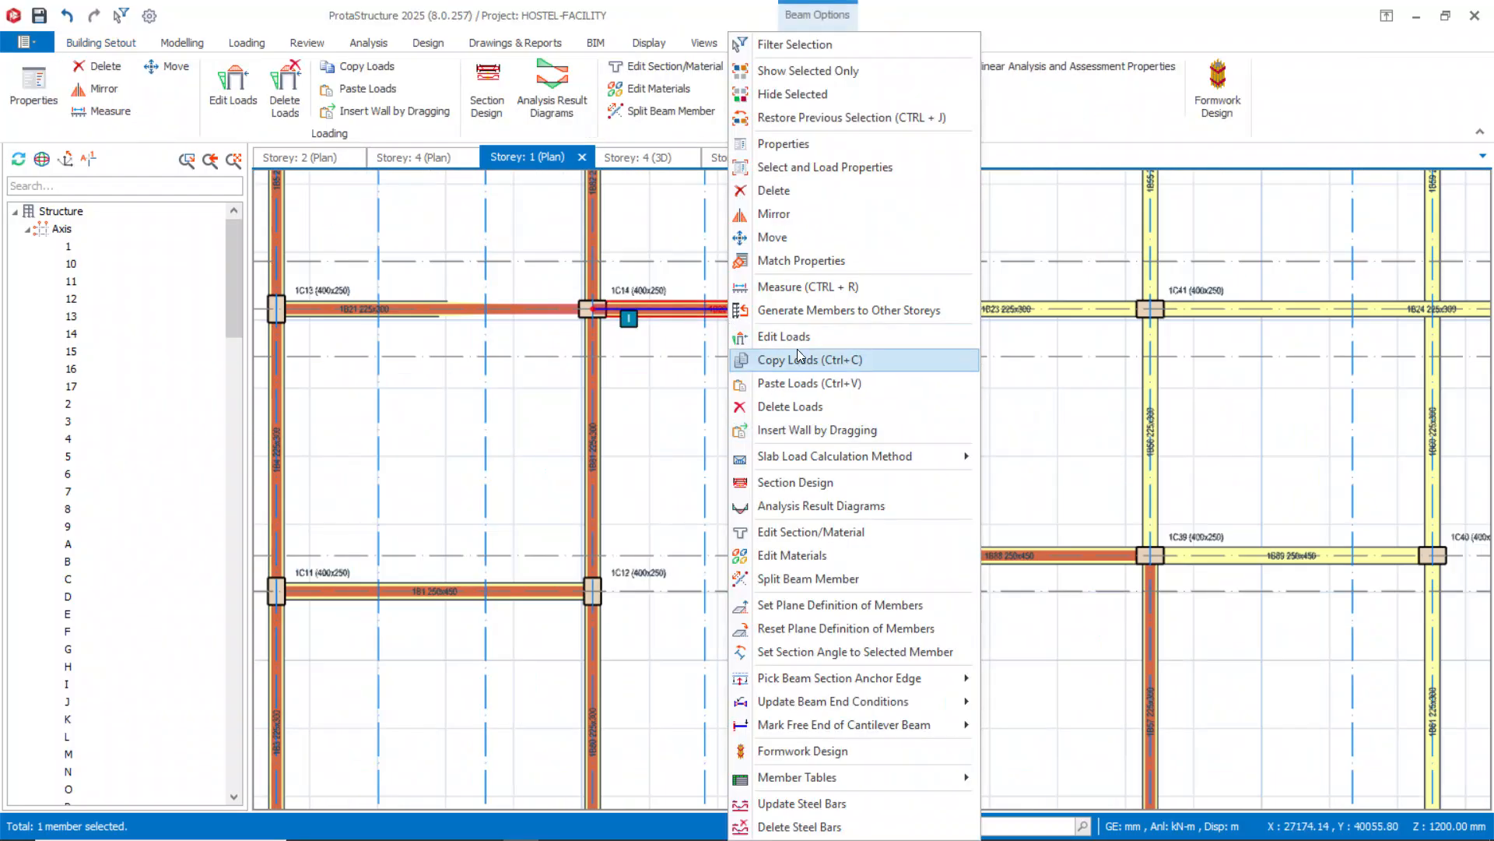
left_click(794, 406)
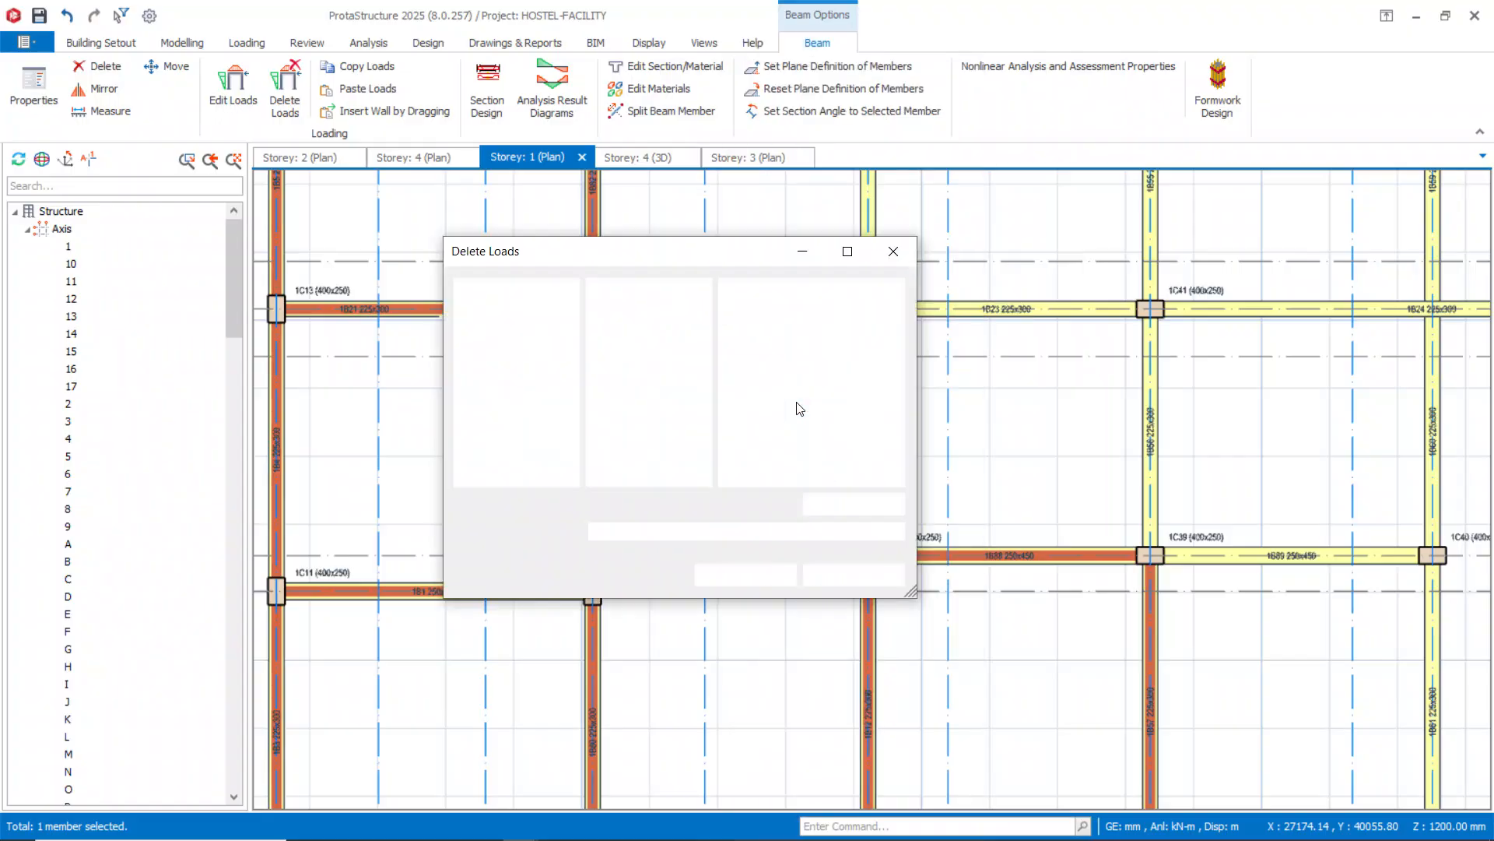
left_click(621, 344)
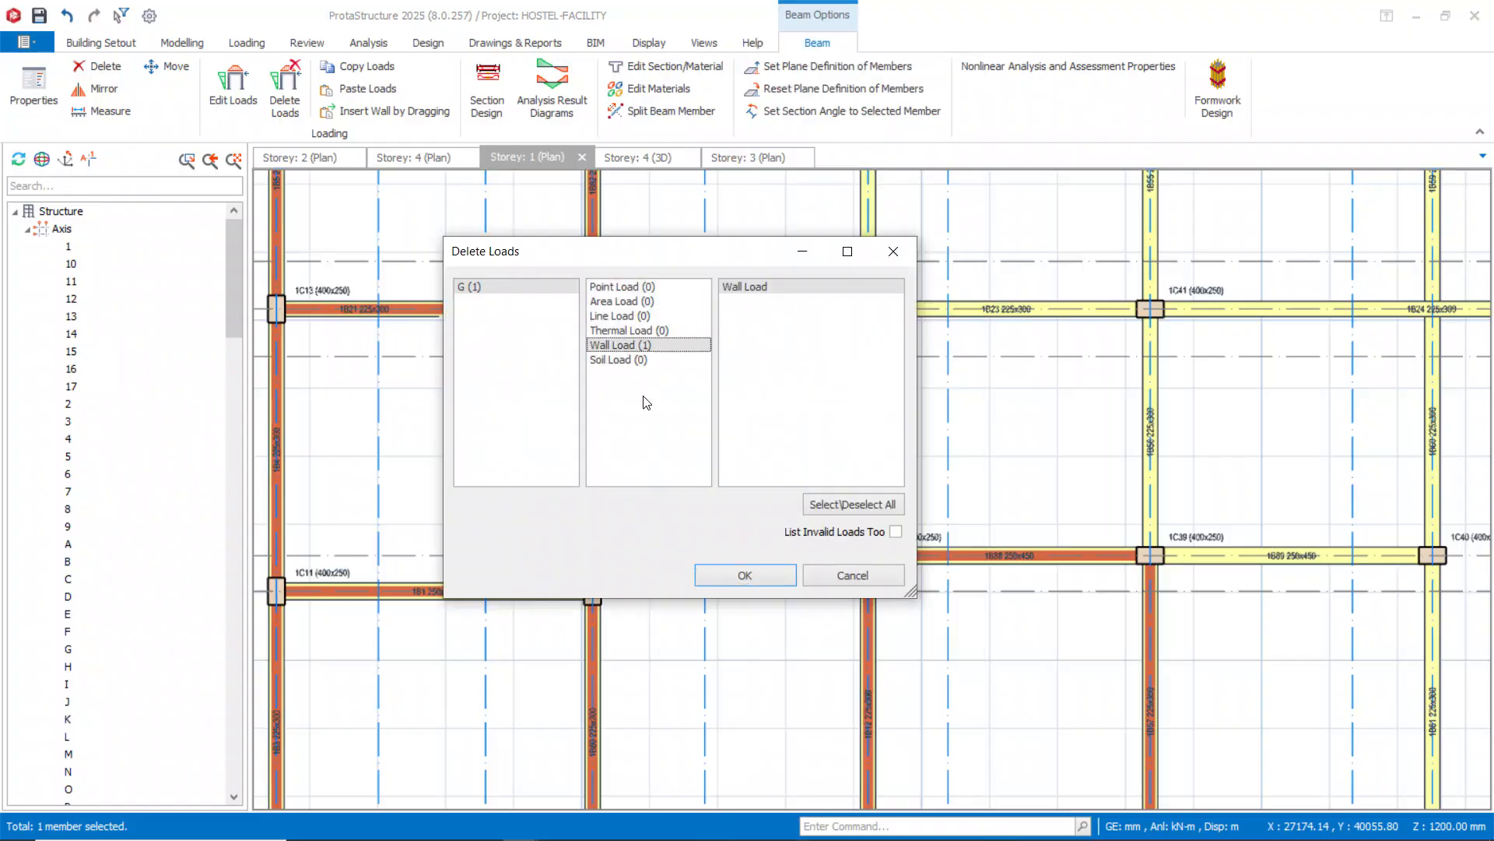
left_click(745, 575)
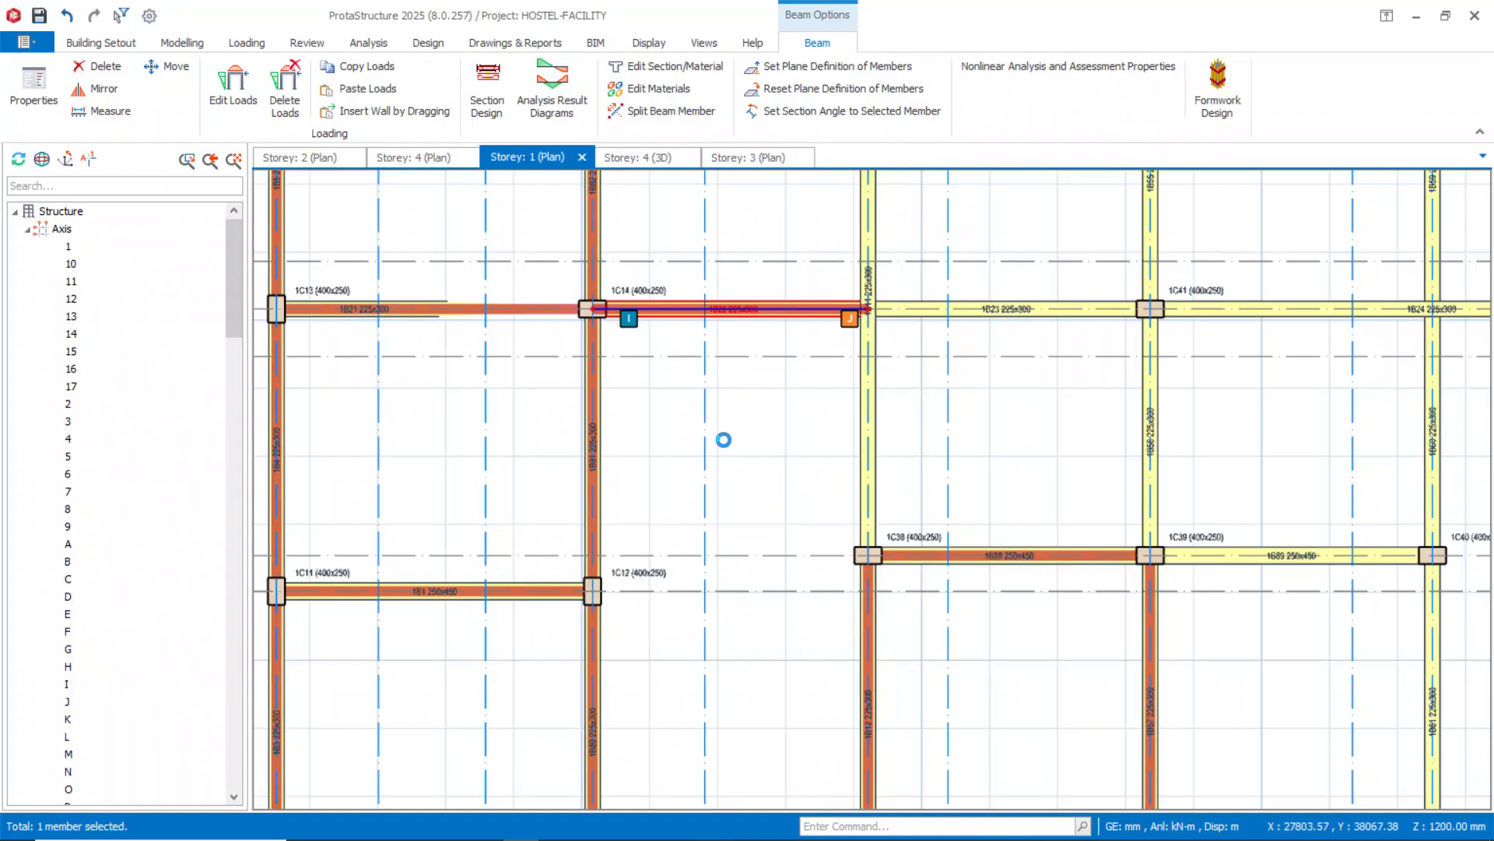
Examine the wall loads in the 3D model from an oblique angle, and return to the storey 1 plan.
scroll(681, 444, "down", 4)
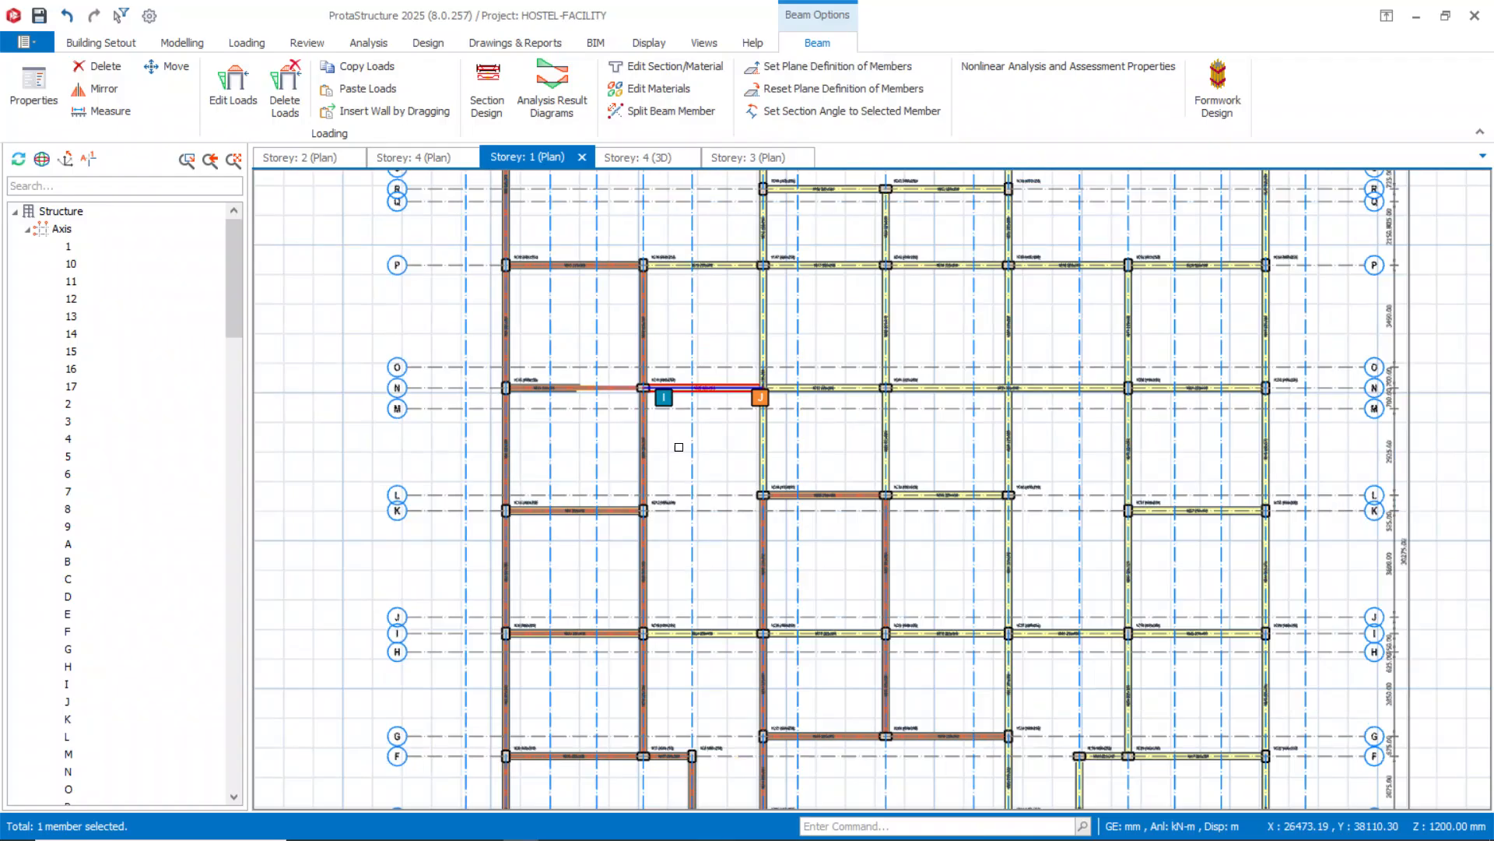
left_click(648, 155)
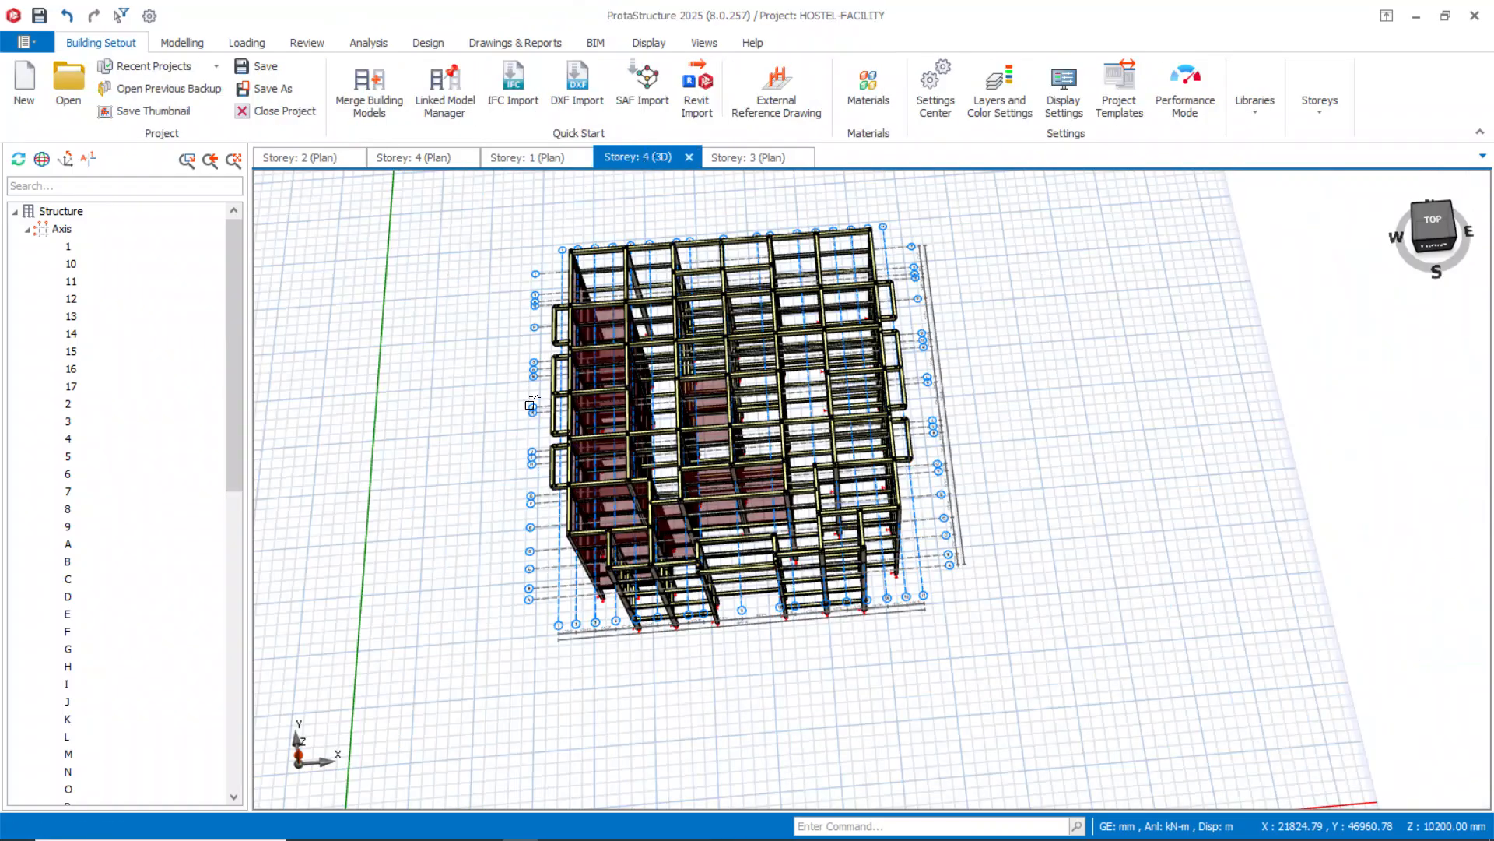
mouse_move(332, 532)
middle_mouse_down()
mouse_move(347, 460)
mouse_move(337, 400)
mouse_move(180, 554)
mouse_move(311, 524)
mouse_move(353, 570)
mouse_move(442, 515)
mouse_move(400, 497)
mouse_move(350, 510)
mouse_move(330, 563)
mouse_move(251, 559)
mouse_move(274, 493)
mouse_move(334, 483)
mouse_move(389, 506)
mouse_move(413, 490)
middle_mouse_up()
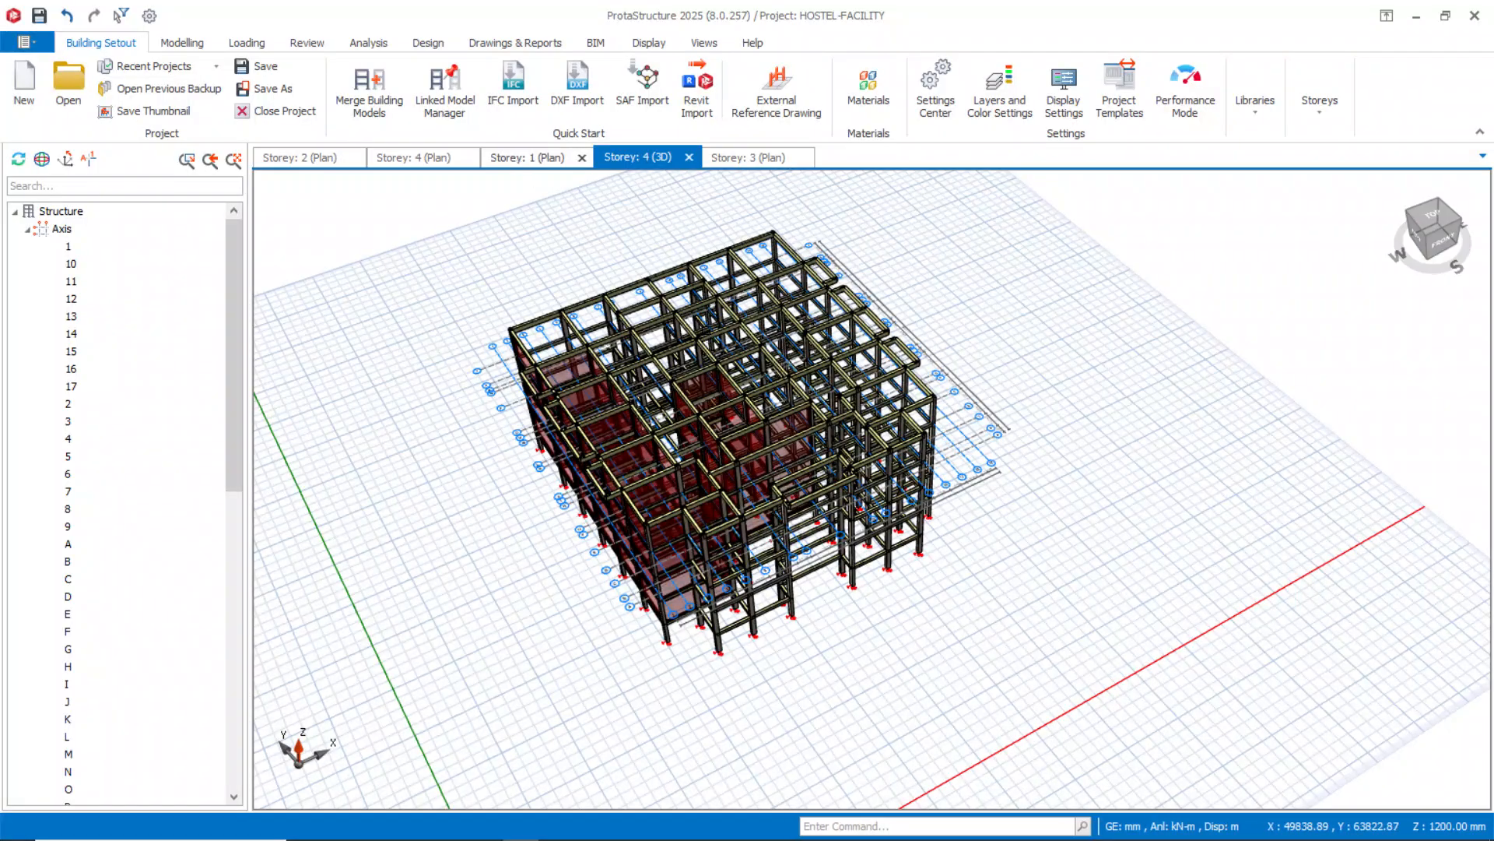
left_click(527, 162)
middle_click_drag(773, 580, 754, 433)
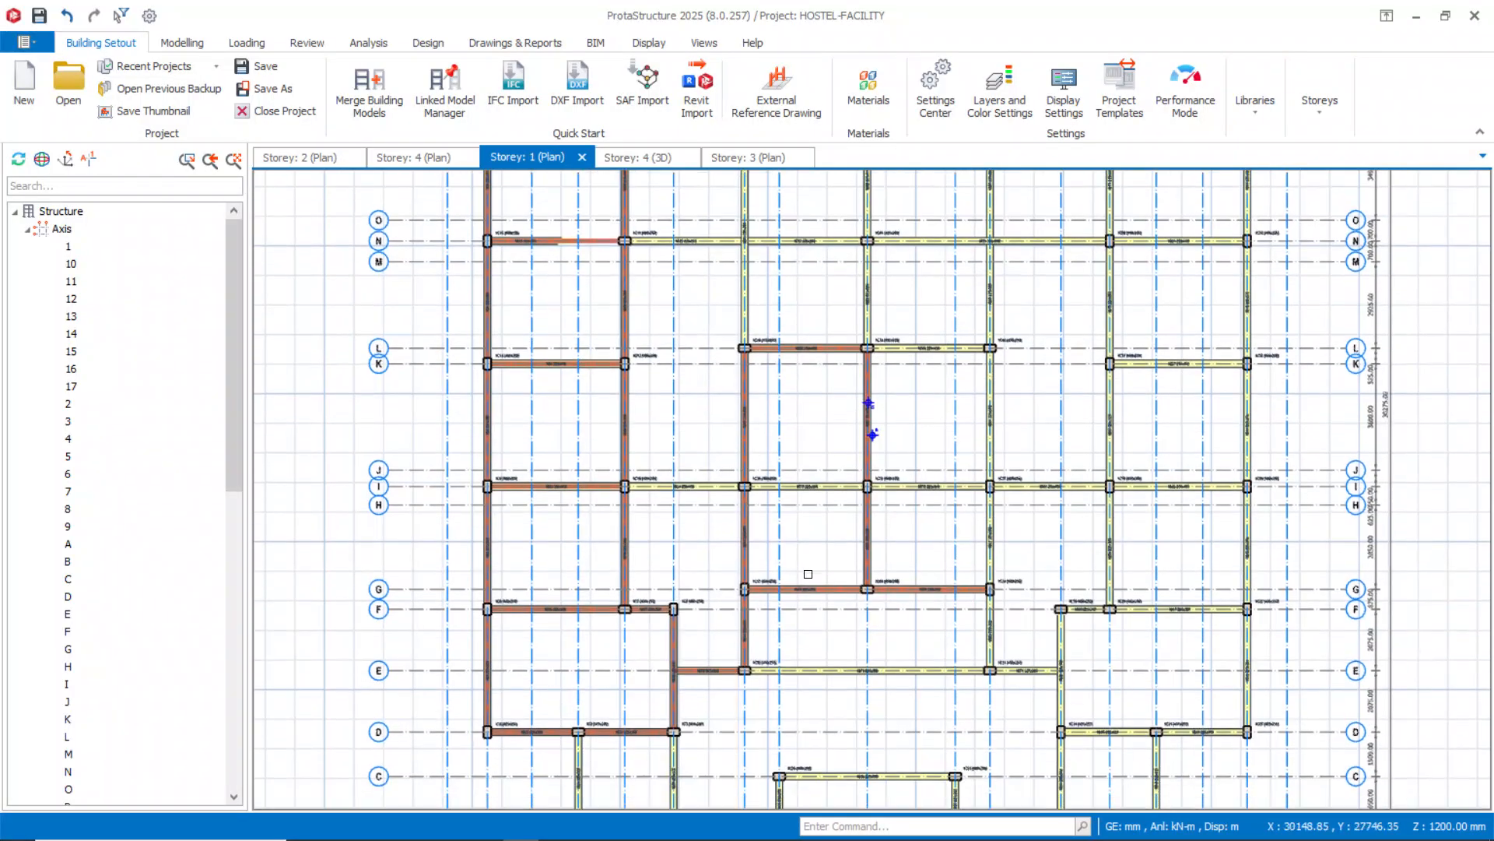
middle_click_drag(833, 549, 841, 632)
middle_click_drag(675, 470, 700, 663)
middle_click_drag(688, 364, 714, 523)
scroll(608, 416, "up", 3)
left_click(607, 377)
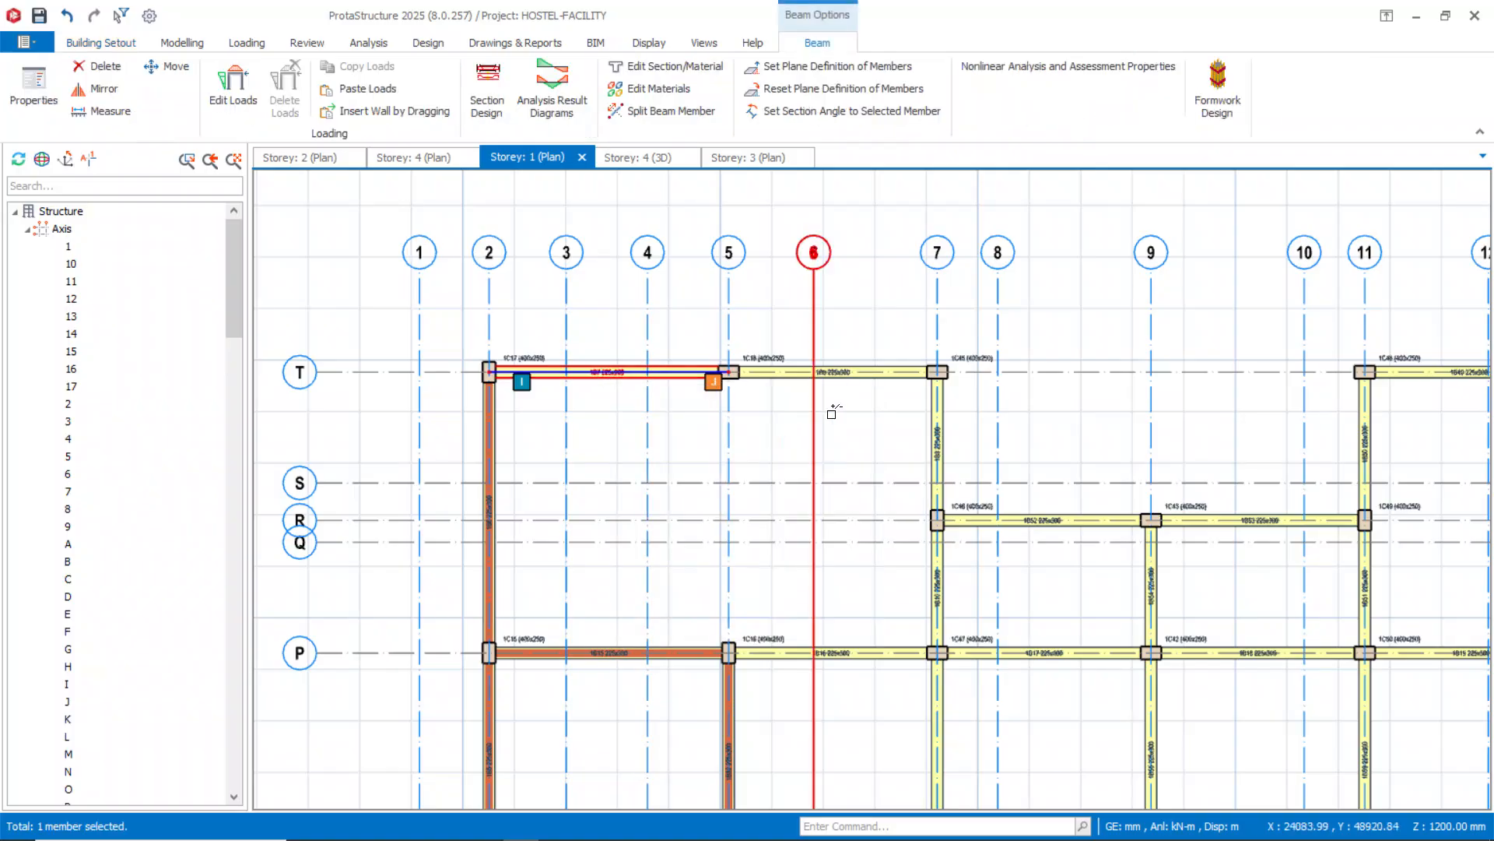
left_click(834, 382)
Select the axis 7 beams between axes P and T, the axis P beam from 5 to 7, and the axis R beams between axes 7 and 11.
left_click(938, 491)
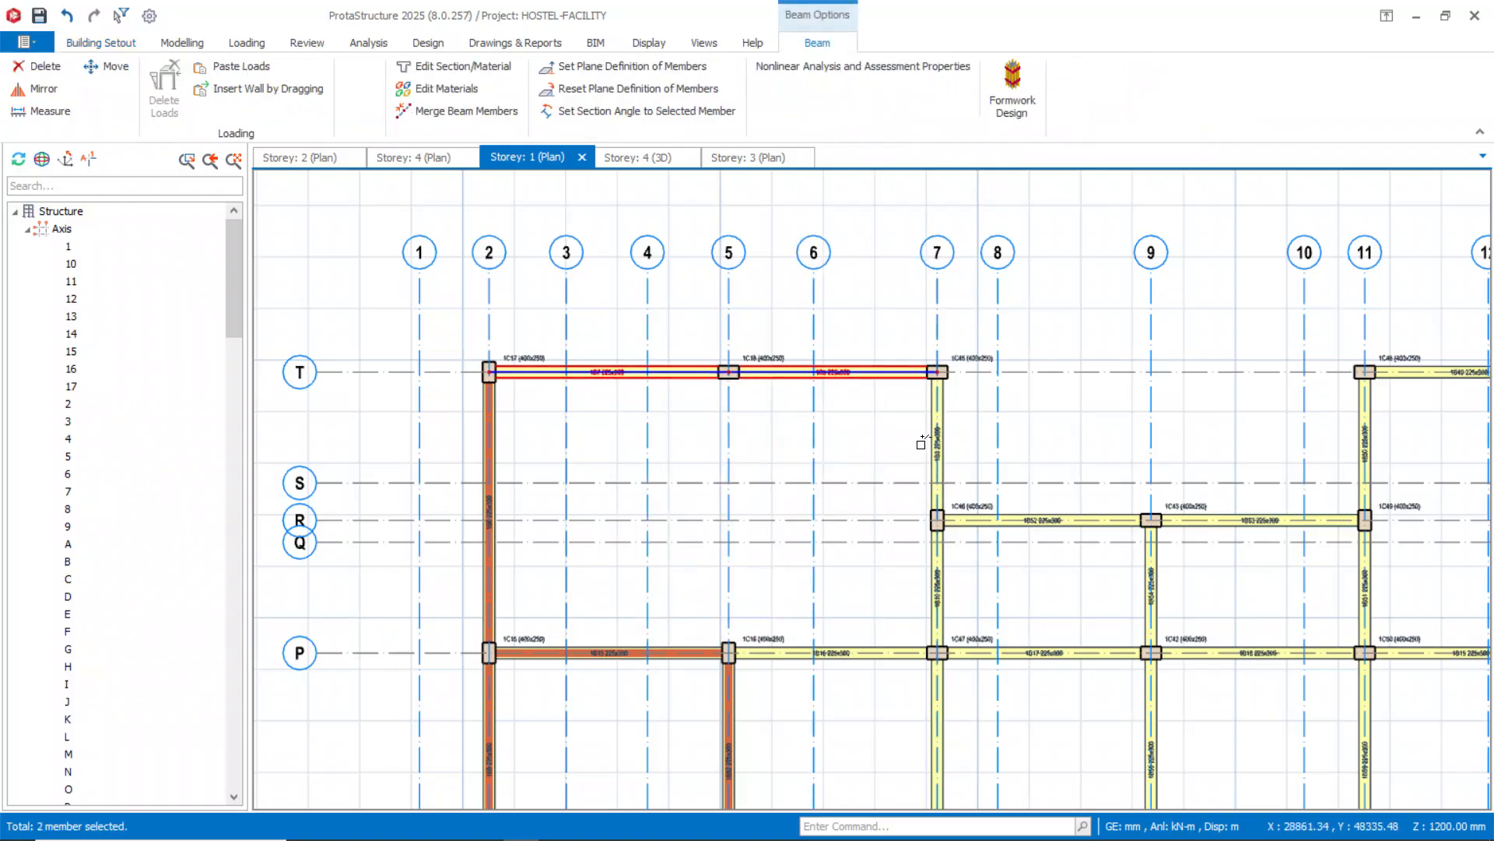
middle_click_drag(914, 365, 914, 347)
left_click(922, 496, "ctrl")
left_click(858, 560)
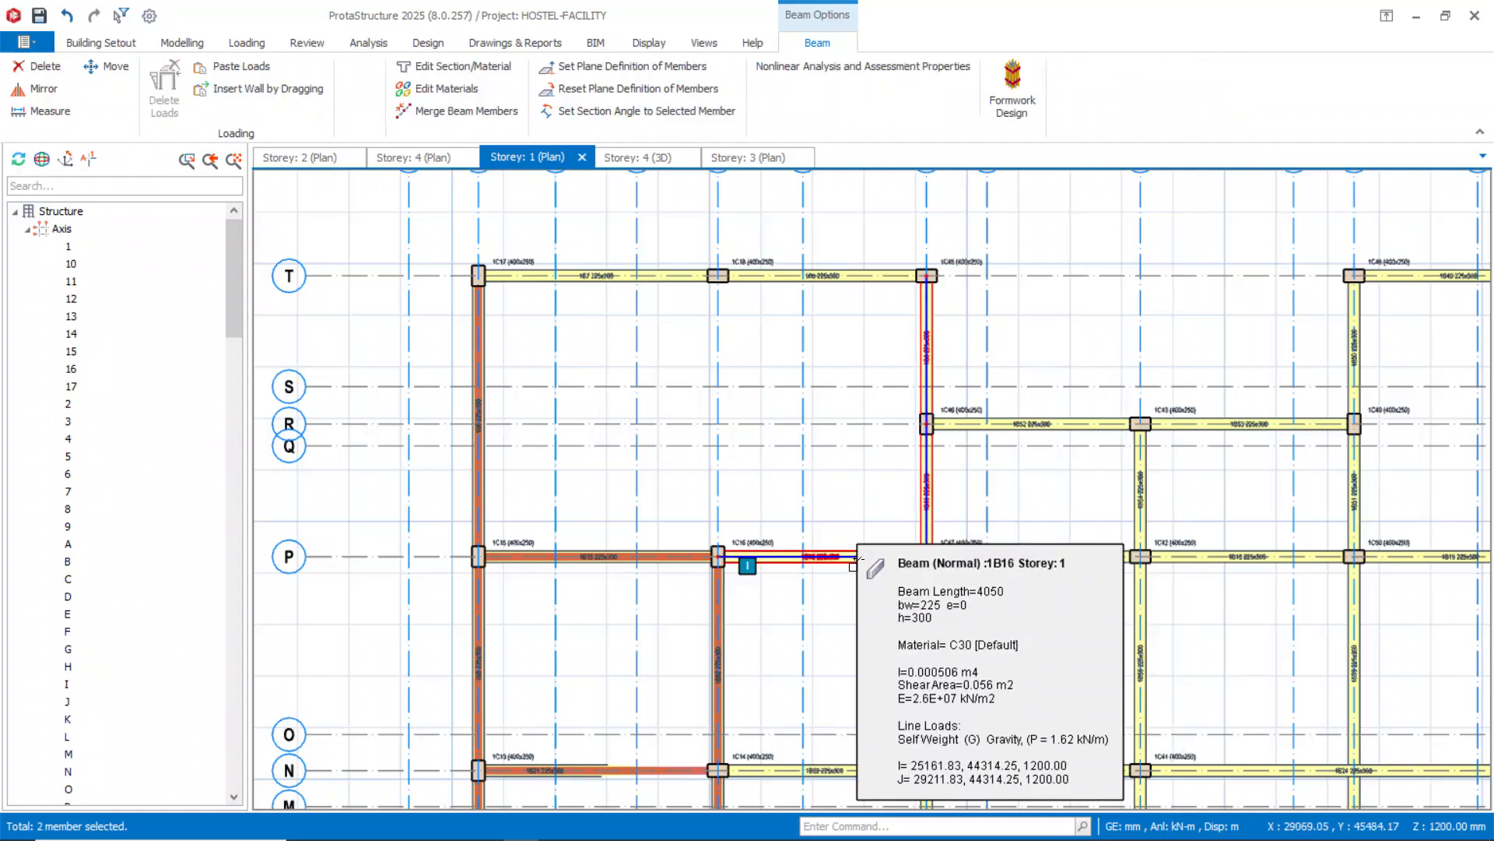
left_click(1043, 425)
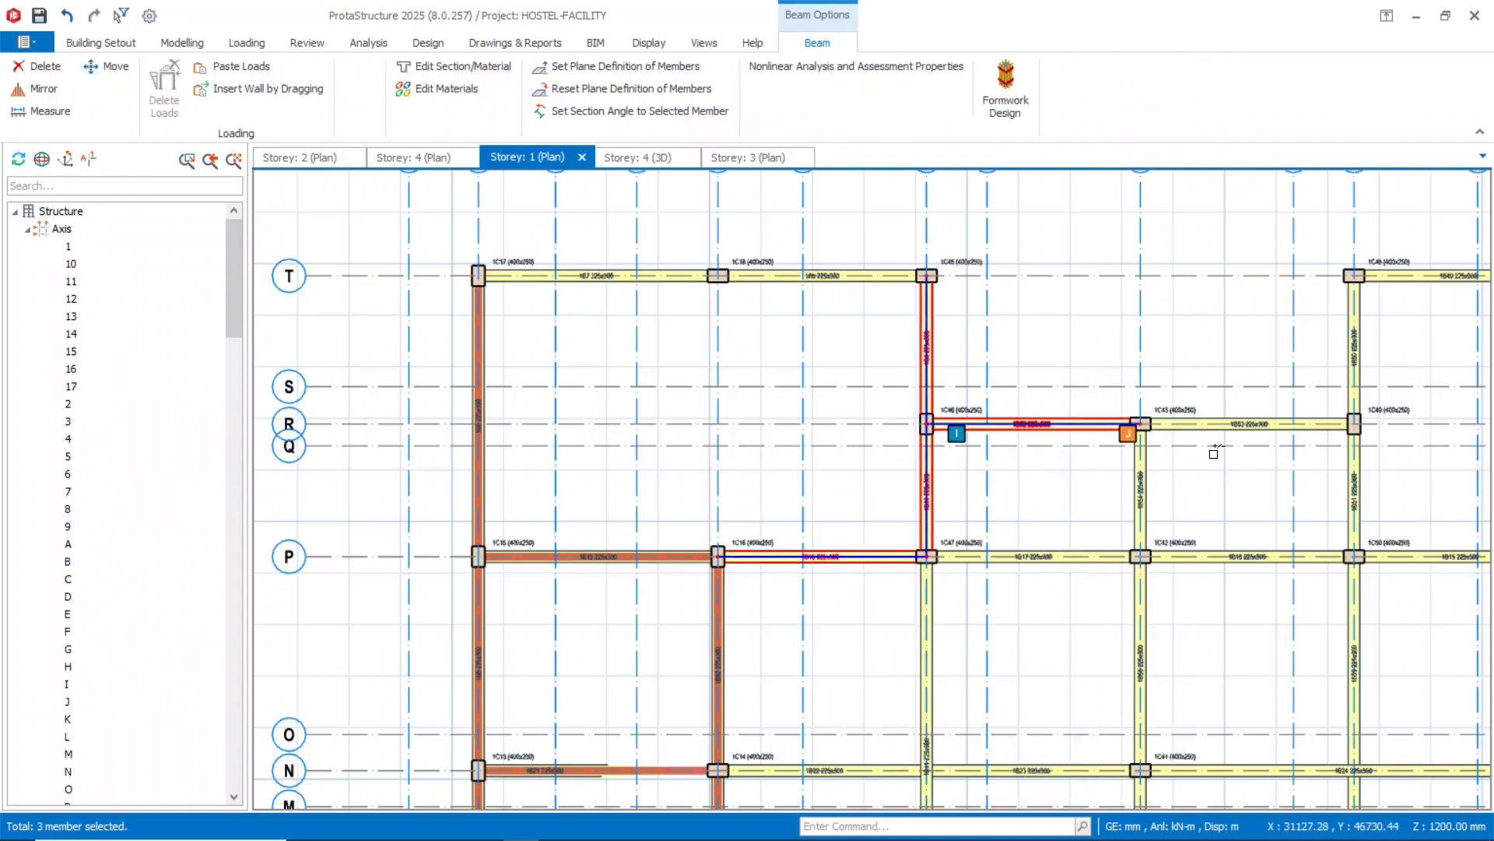
left_click(1216, 427)
Add the three axis 9 beams between axes R and L to the selection.
scroll(1066, 469, "up", 2)
middle_click_drag(1065, 469, 1008, 351)
left_click(1101, 402, "ctrl")
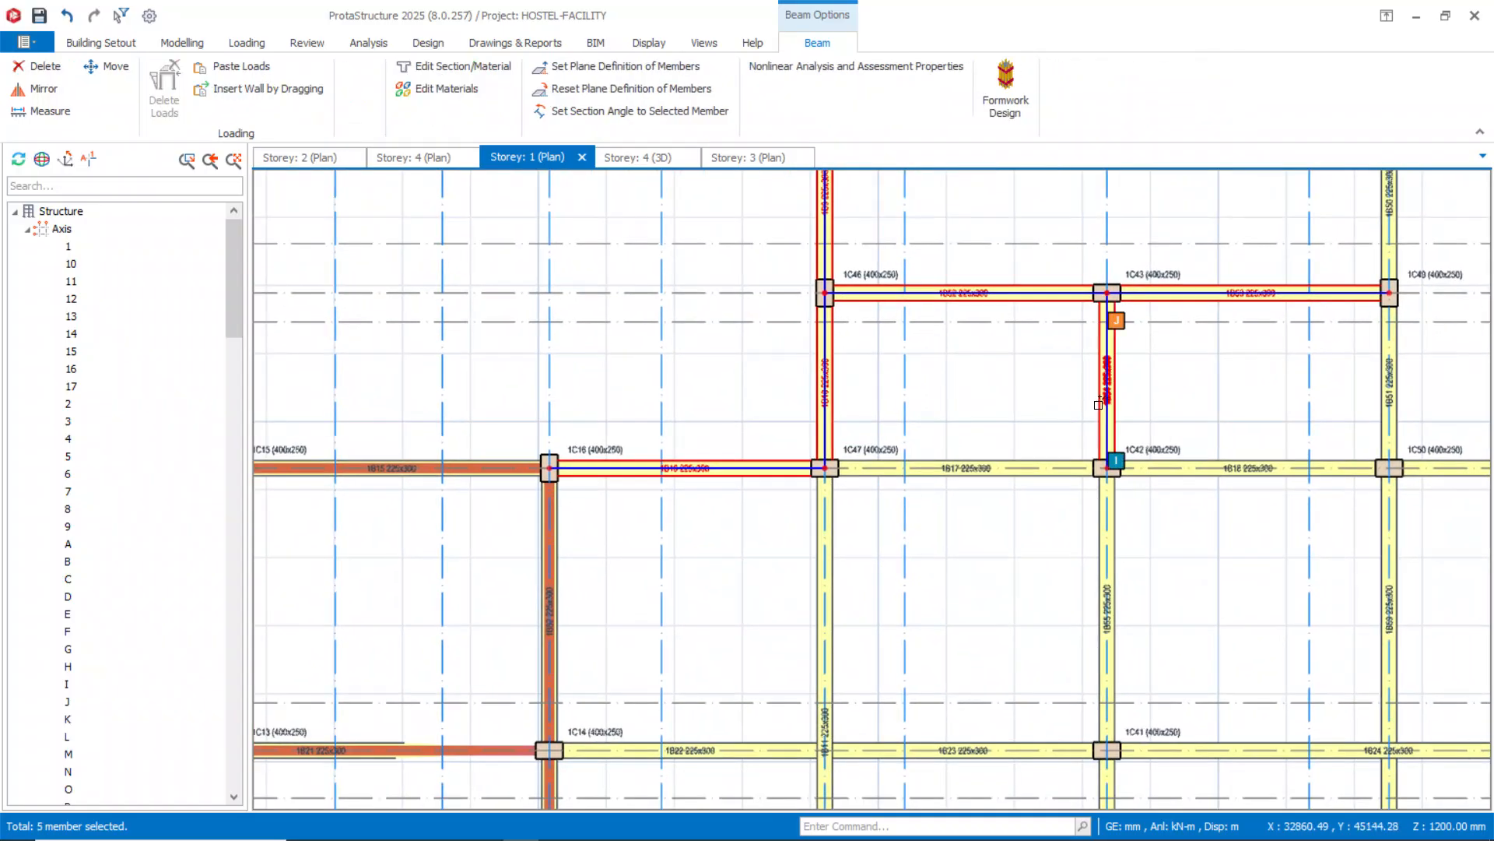
left_click(1095, 543)
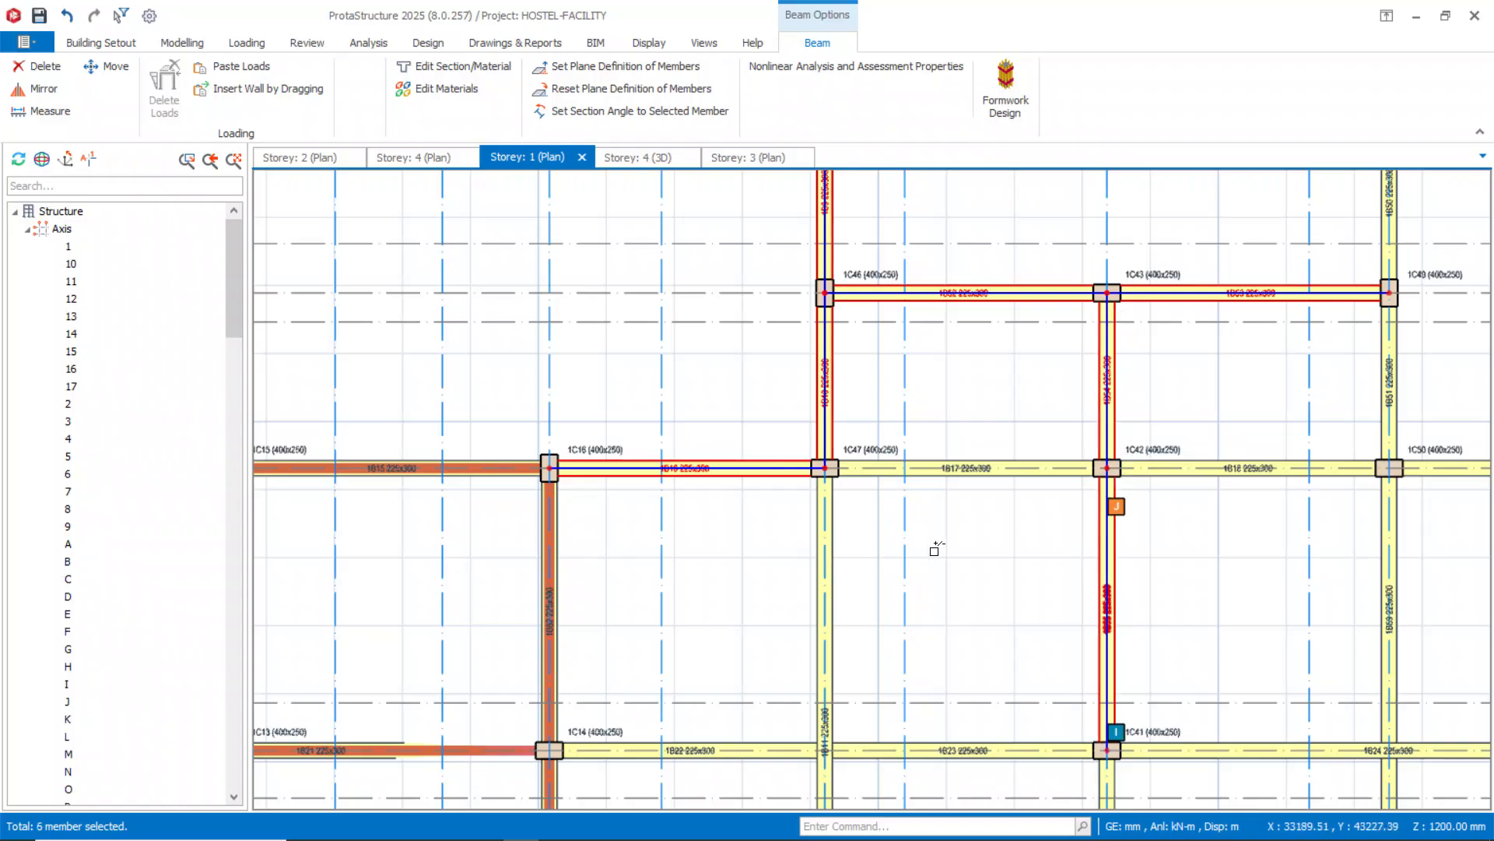
scroll(953, 549, "down", 2)
middle_click_drag(964, 516, 964, 290)
left_click(1065, 535)
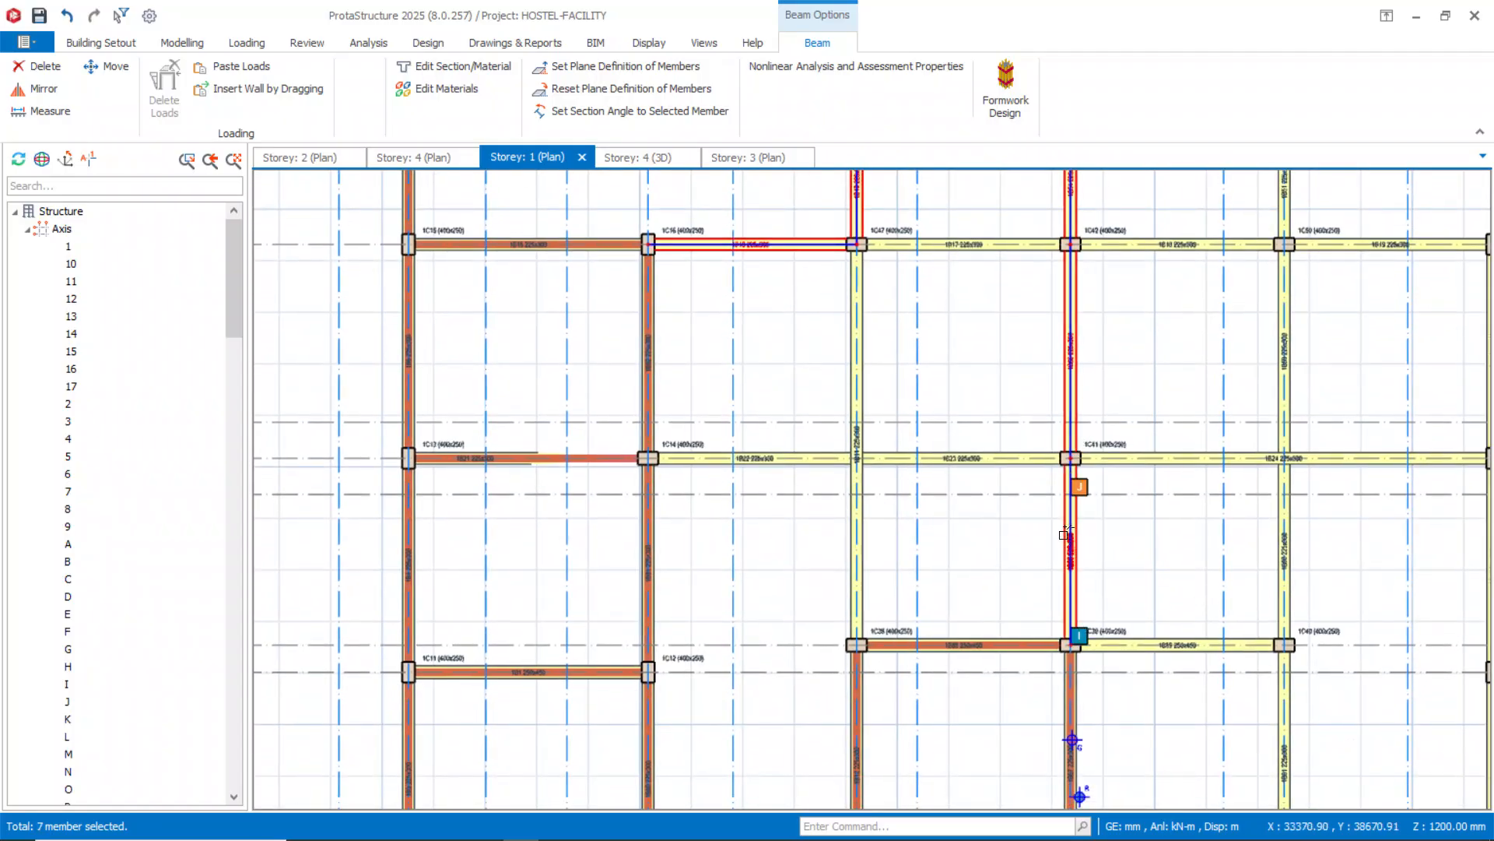
Add the axis L beam between axes 9 and 11 and the axis 11 beam from L to I to the selection.
scroll(976, 567, "down", 2)
middle_click_drag(976, 567, 866, 527)
left_click(780, 553, "ctrl")
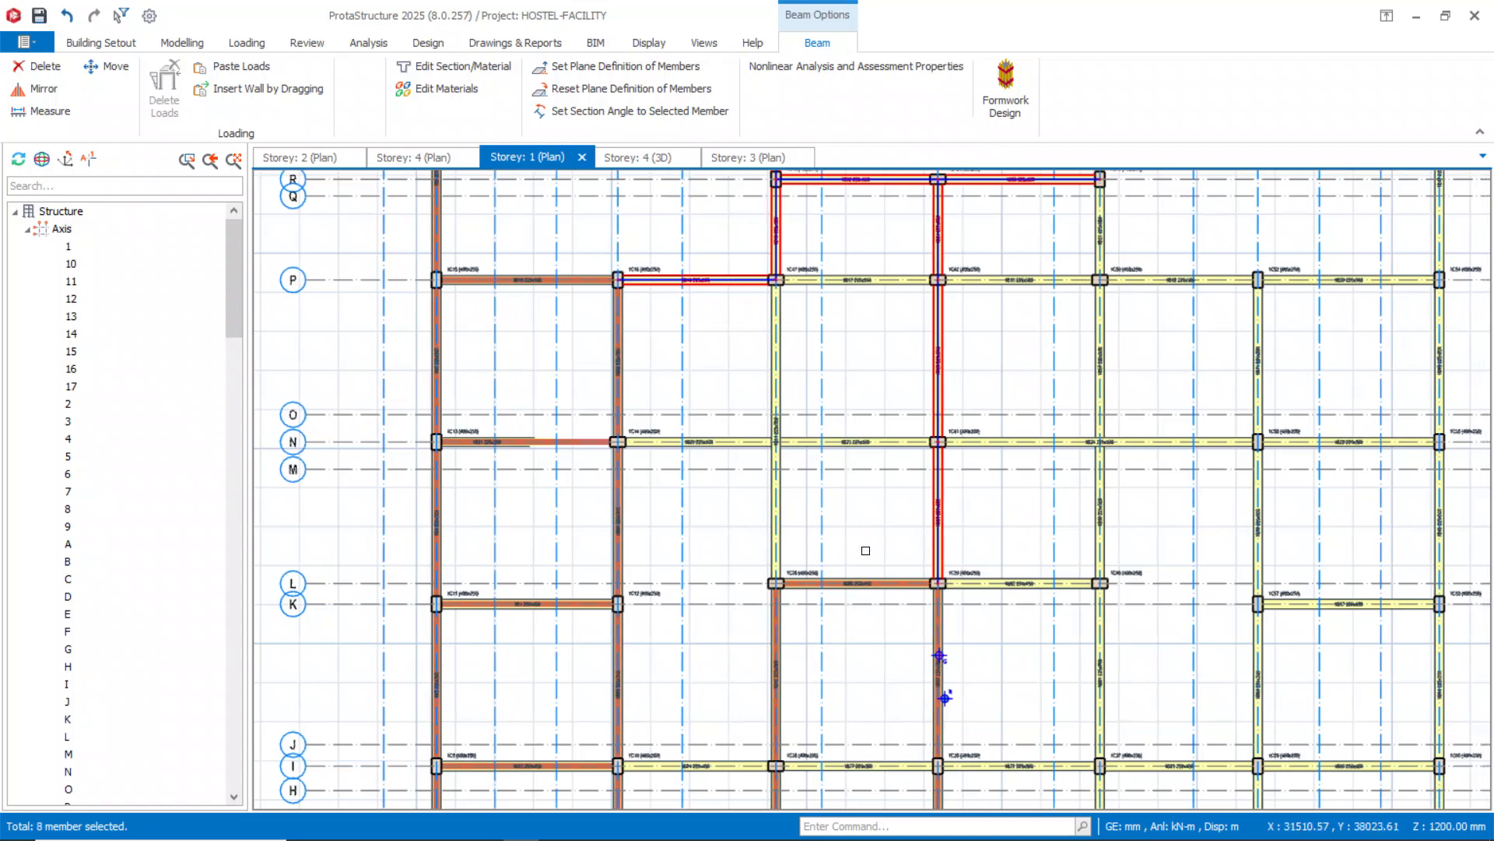
middle_click_drag(1006, 610, 997, 510)
left_click(996, 509, "ctrl")
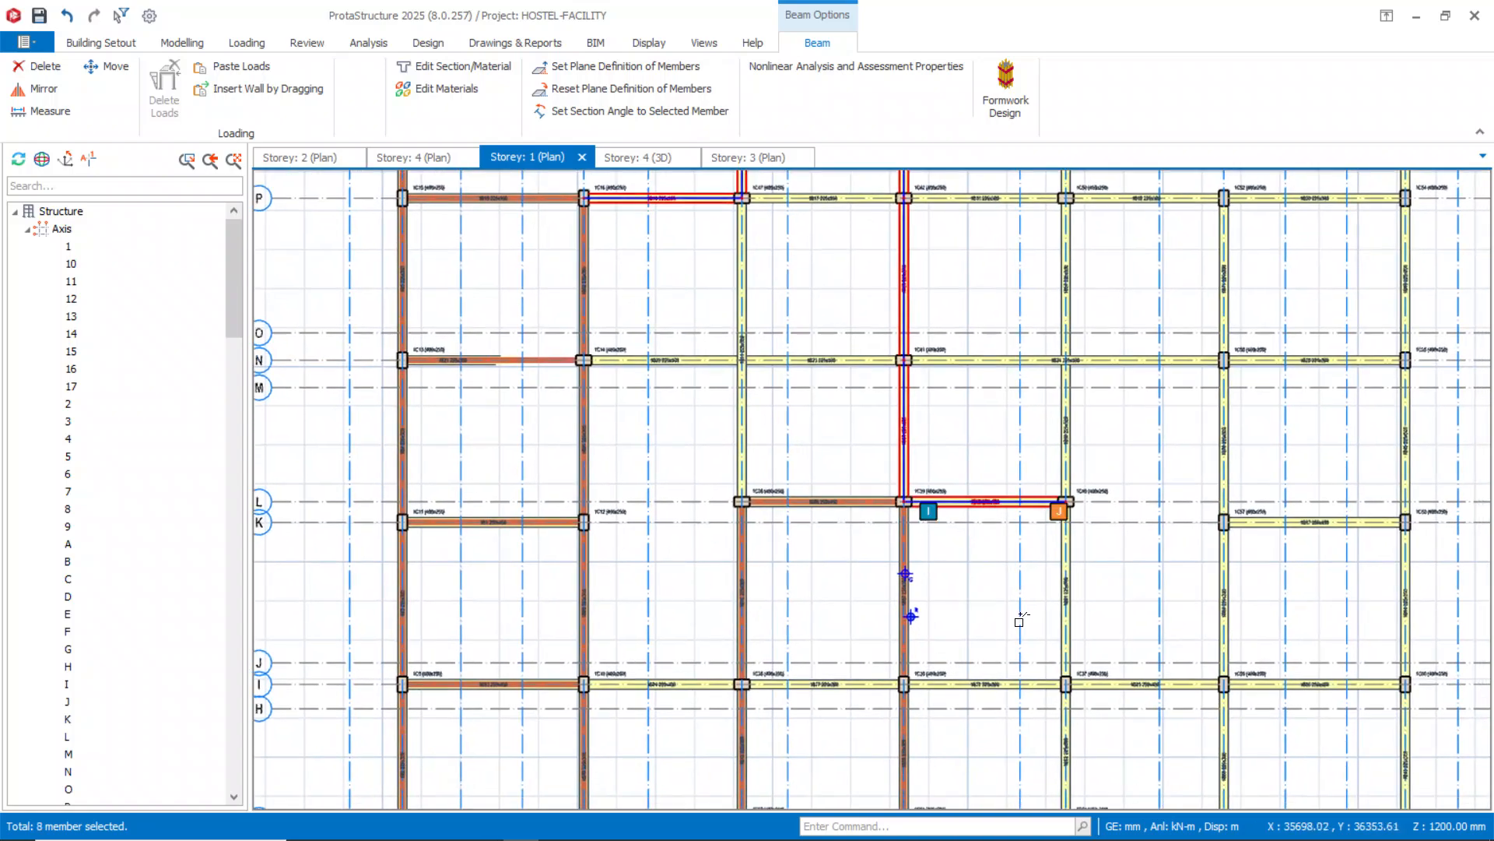
left_click(1063, 595, "ctrl")
Add the axis 11 beams between axes I and E and the short axis E beam adjoining axis 11 to the selection.
middle_click_drag(990, 585, 997, 454)
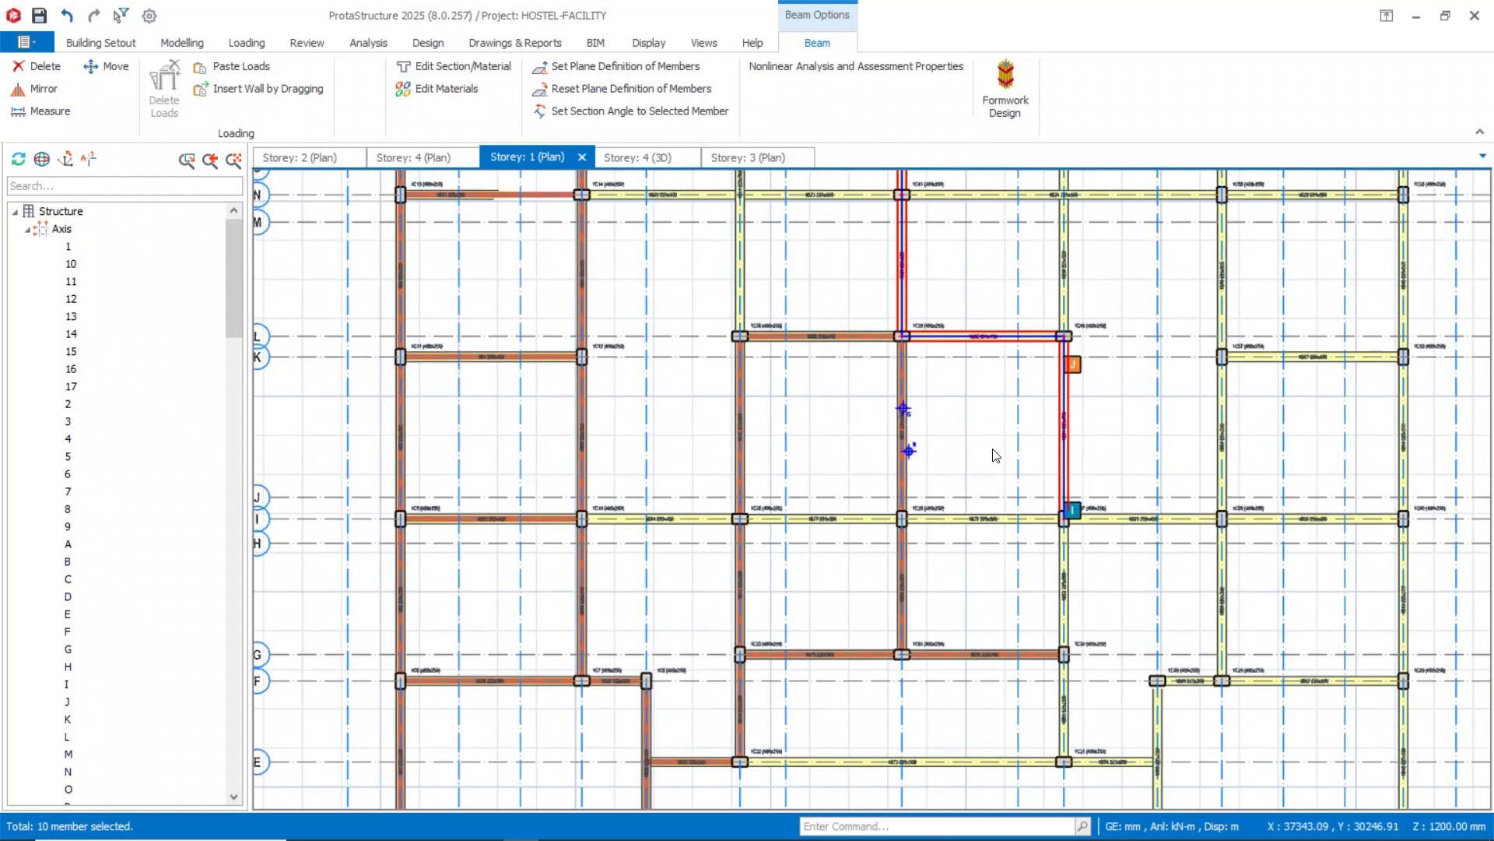
left_click(1059, 564, "ctrl")
middle_click_drag(967, 566, 929, 432)
left_click(1021, 567, "ctrl")
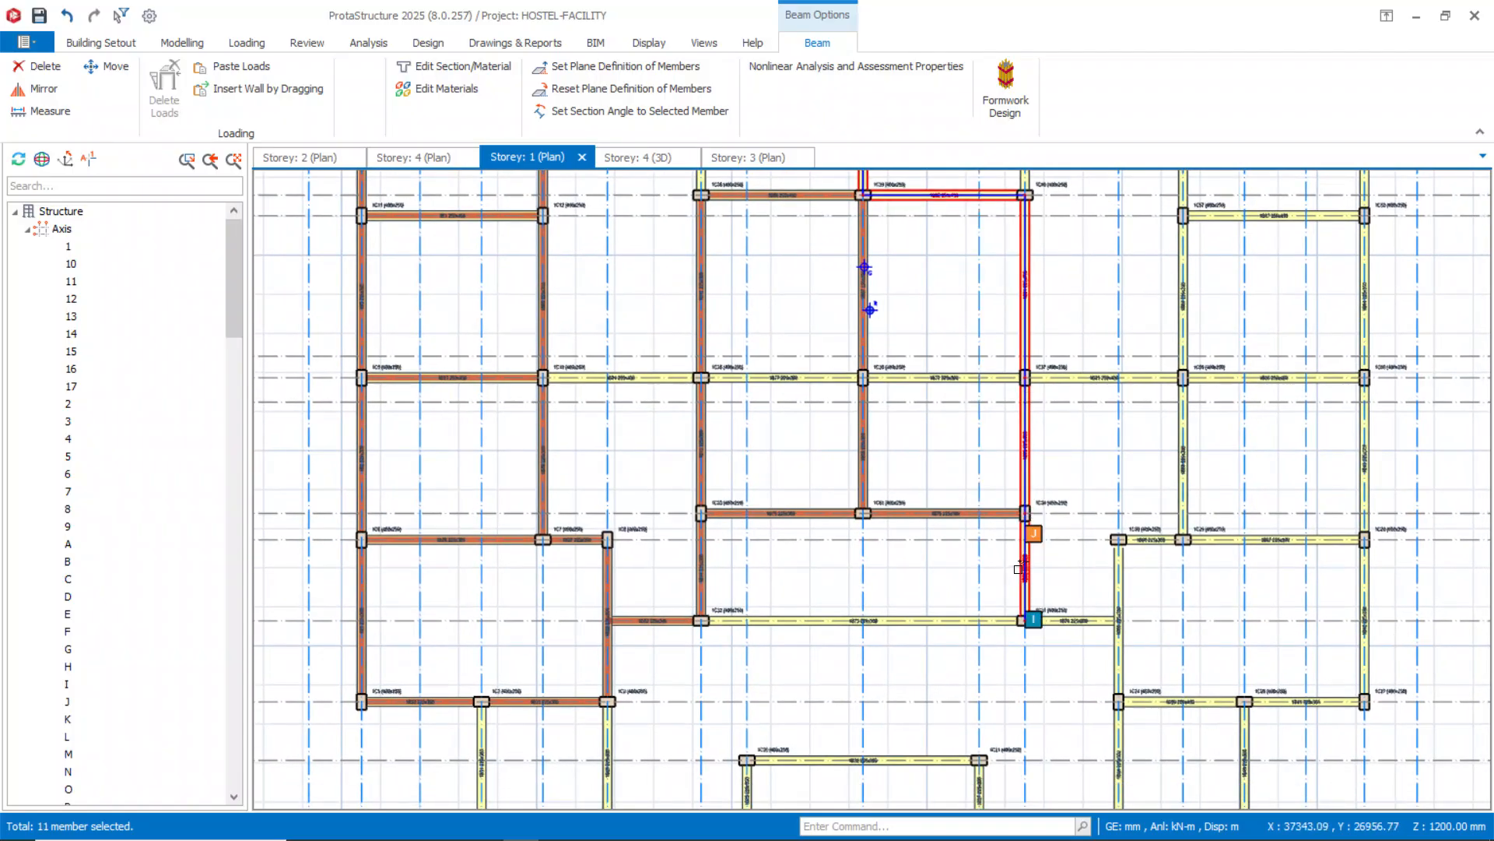
left_click(1082, 621, "ctrl")
mouse_move(1083, 624)
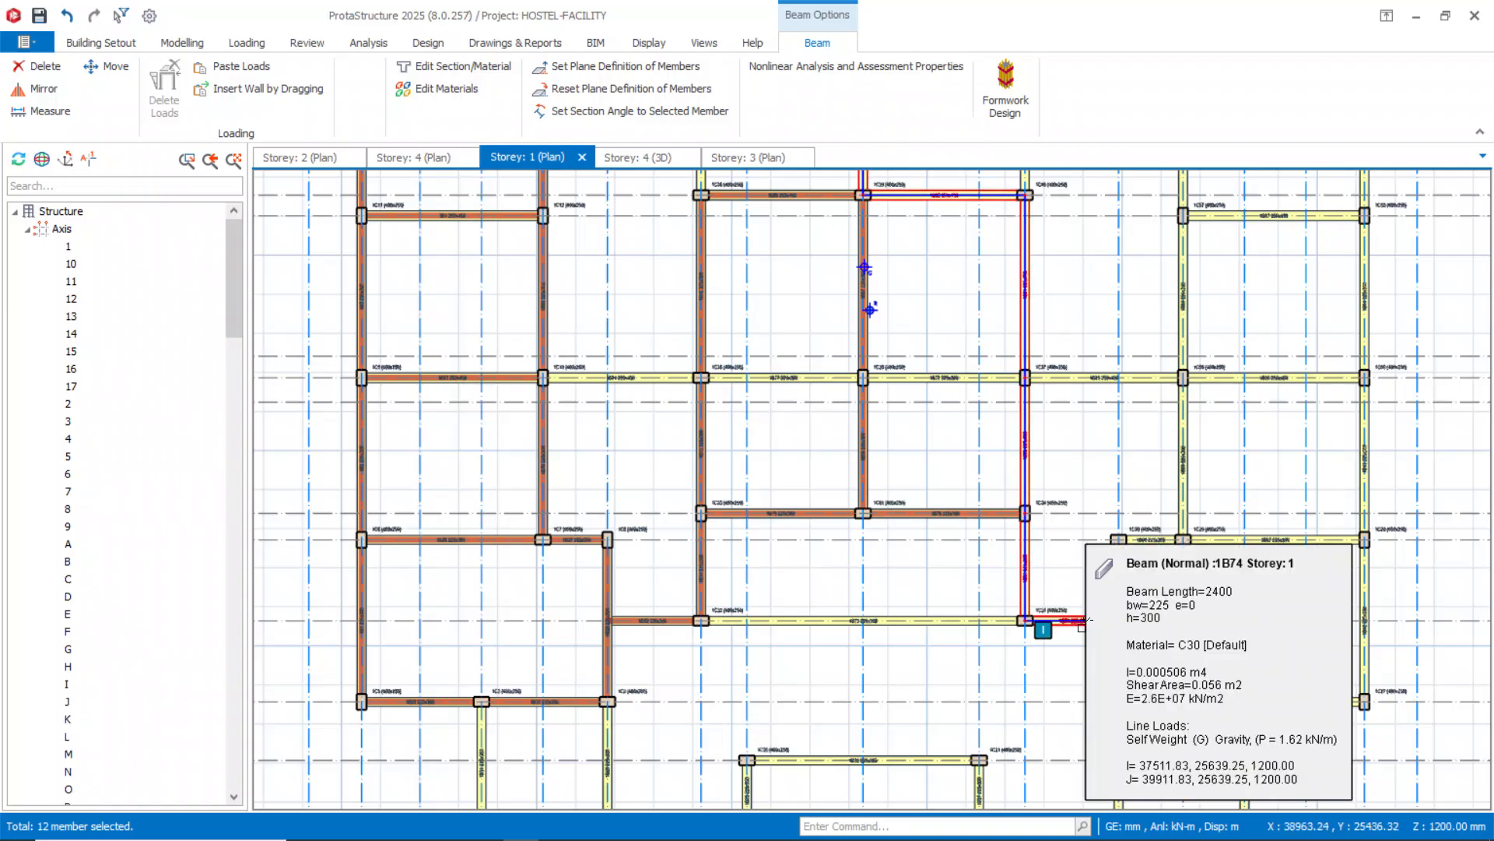
Add the axis 12 and axis 16 beams between axes D and F to the selection, and try to add the axis D beams between them.
left_click(1114, 580, "ctrl")
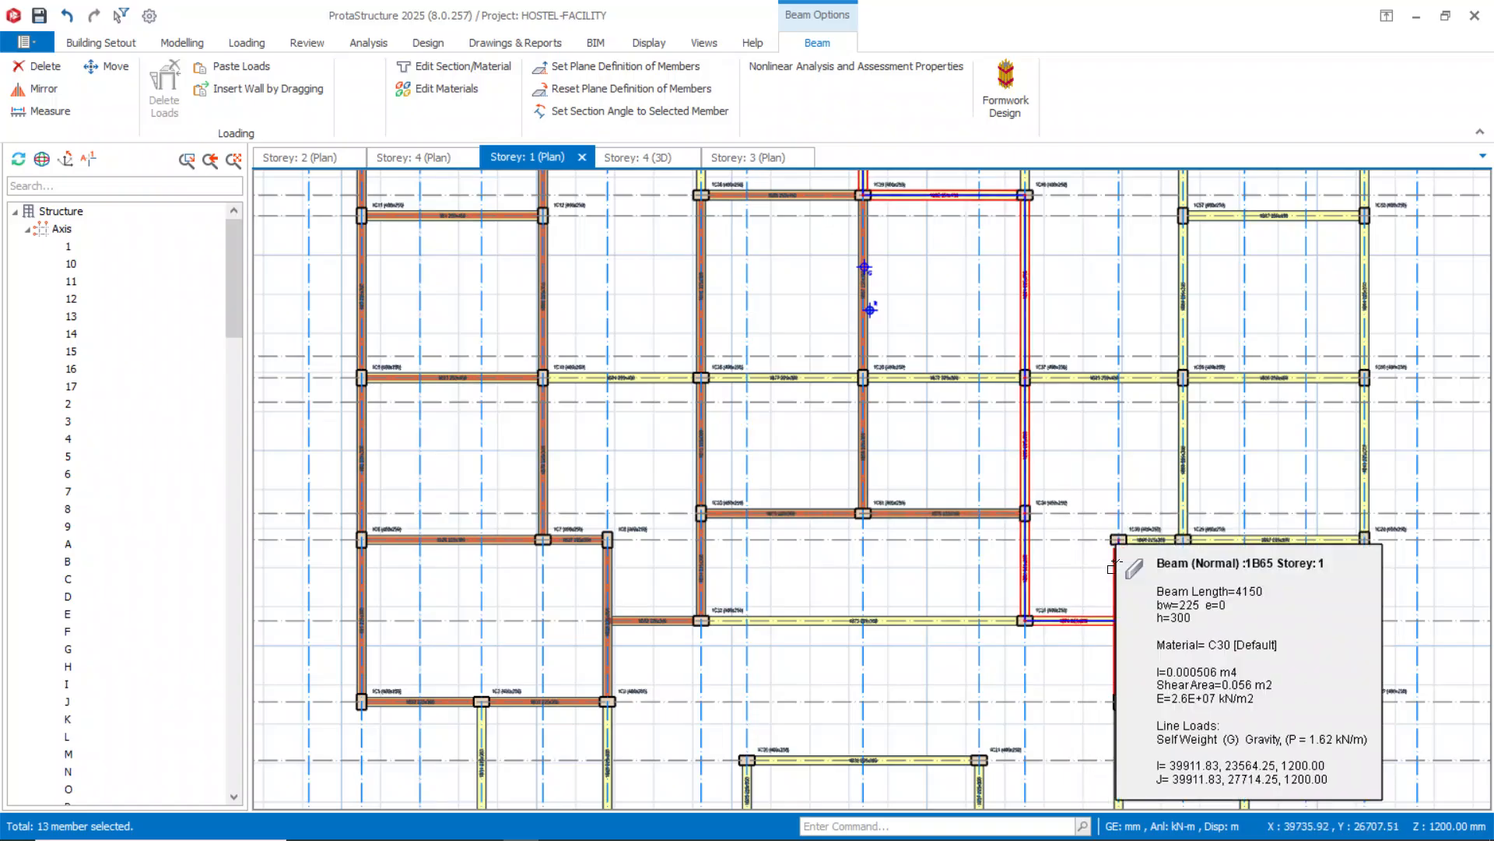
middle_click_drag(1076, 454, 1003, 323)
left_click(1091, 574, "ctrl")
left_click(1208, 573, "ctrl")
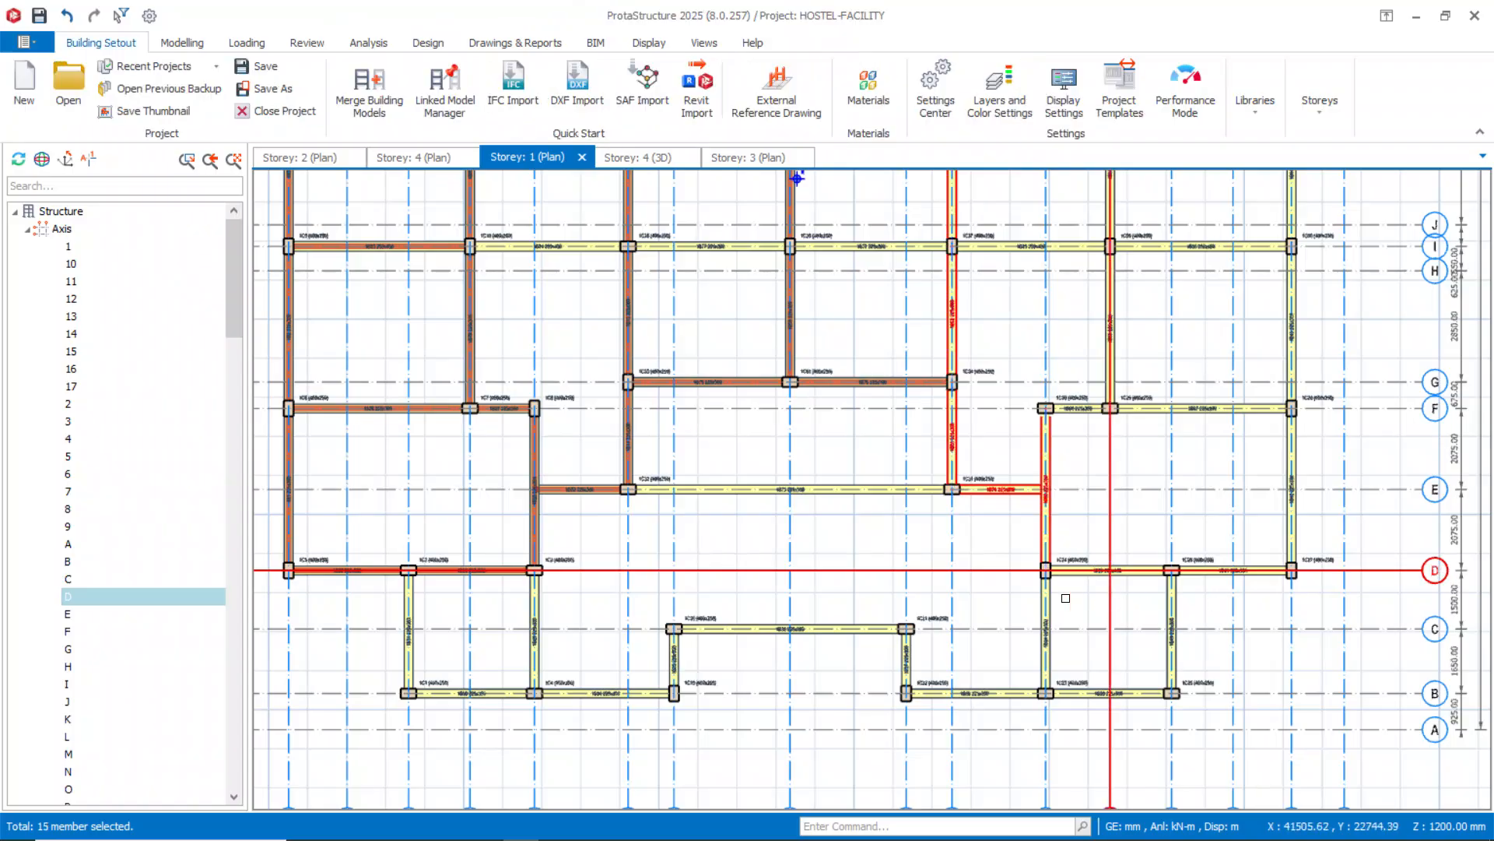
scroll(927, 565, "down", 3)
scroll(927, 565, "up", 3)
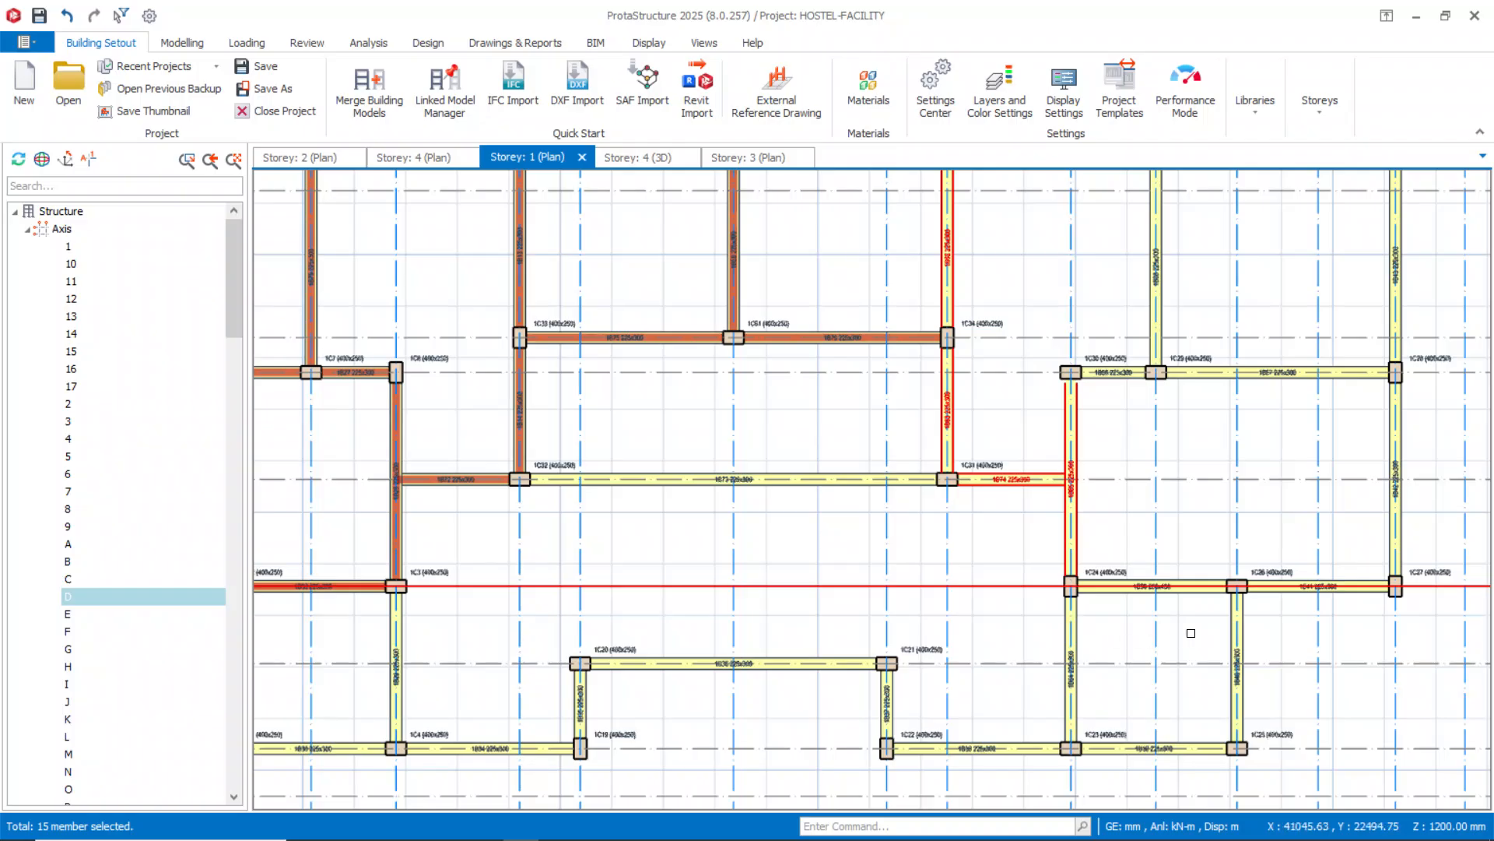
mouse_move(1390, 512)
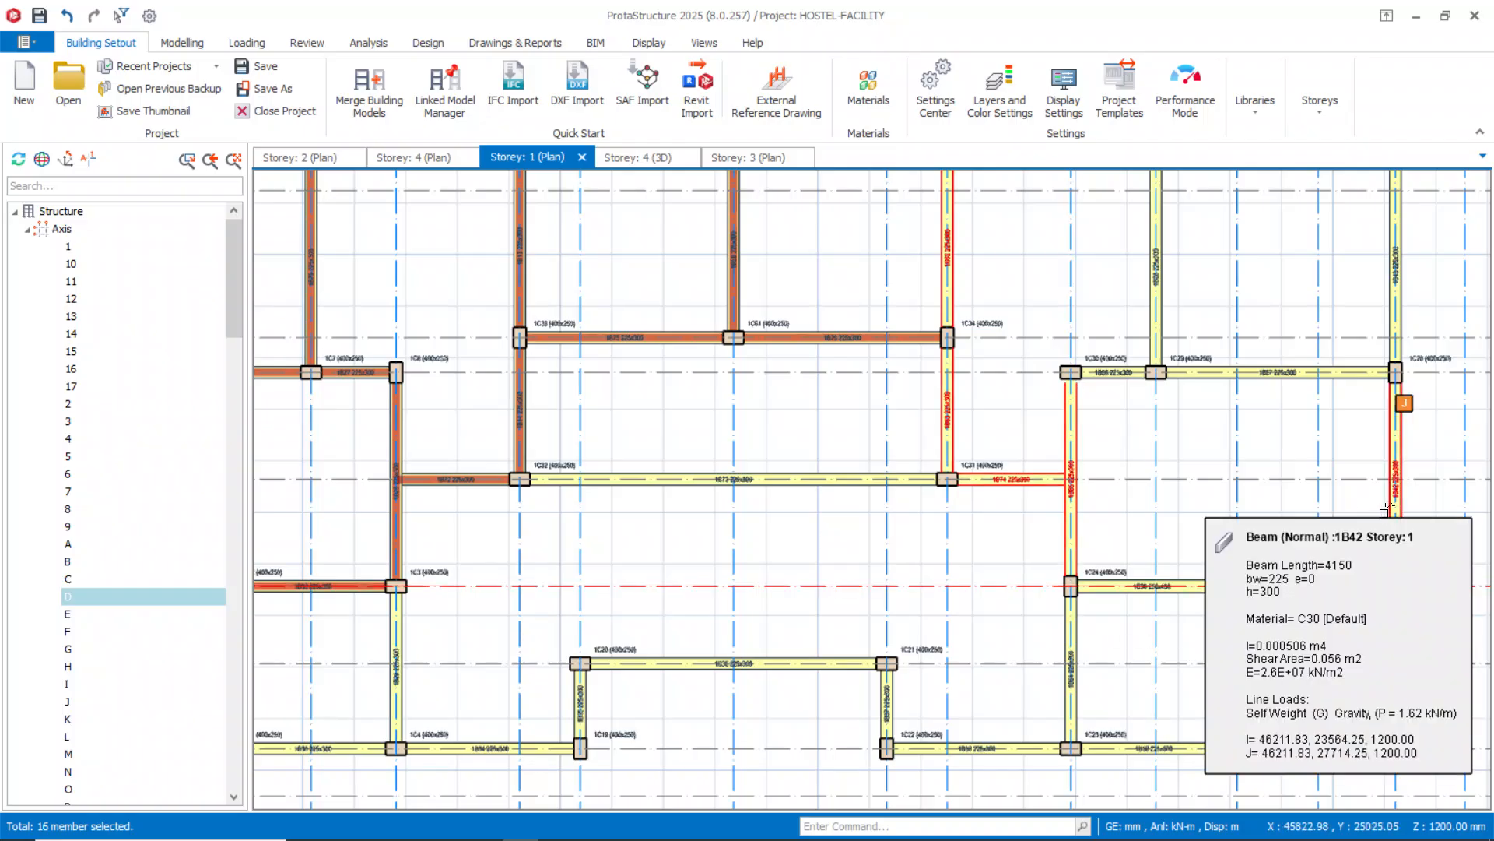
scroll(1209, 553, "down", 3)
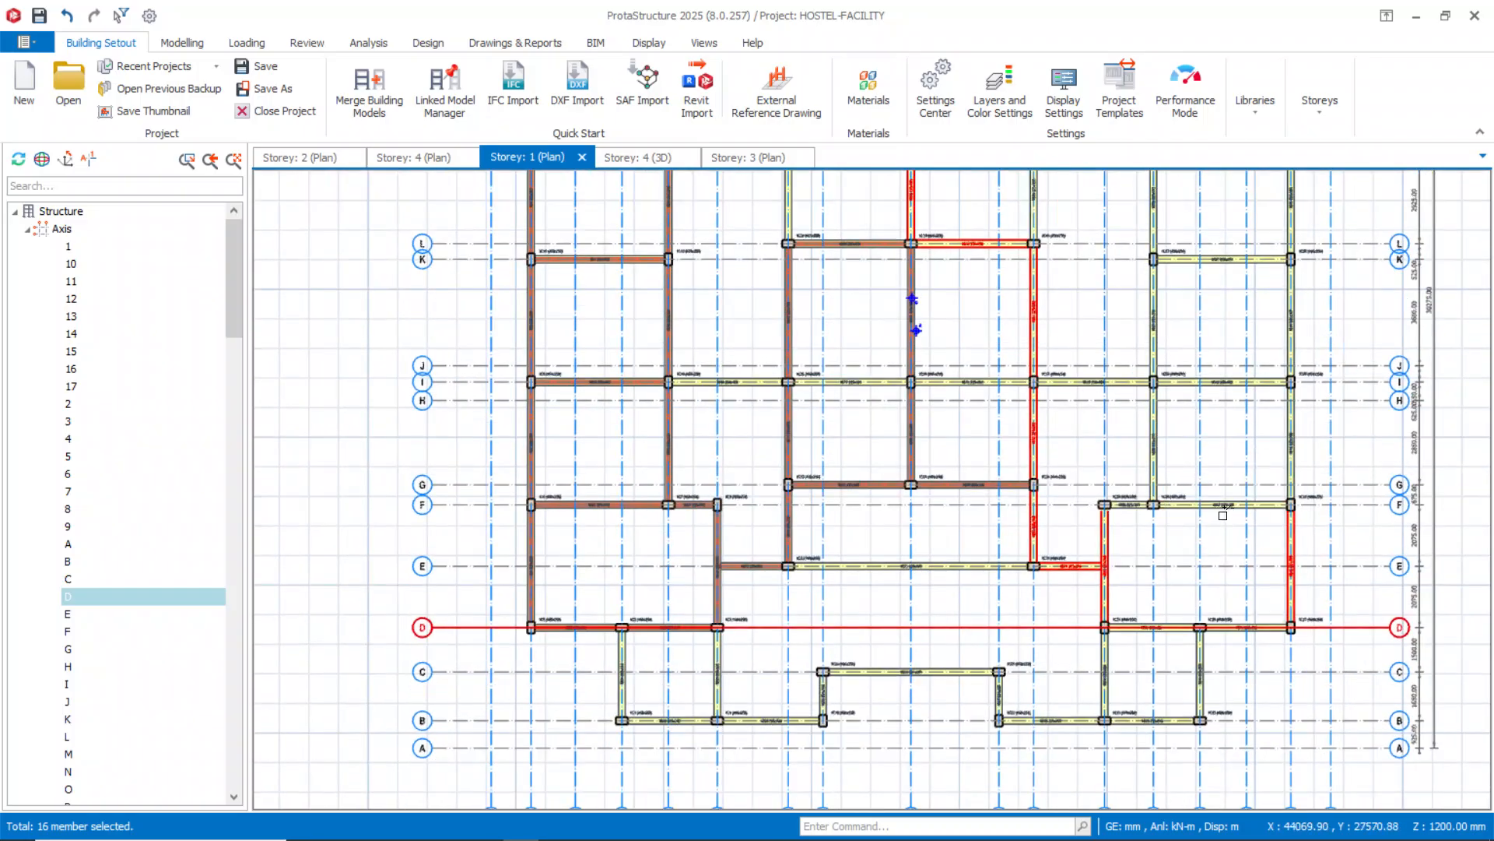
Add the axis F beams between axes 12 and 16 and the axis 13 beam between F and I to the selection.
left_click(1223, 514)
scroll(1144, 555, "up", 3)
left_click(1111, 452)
scroll(1105, 451, "down", 2)
left_click(1114, 499)
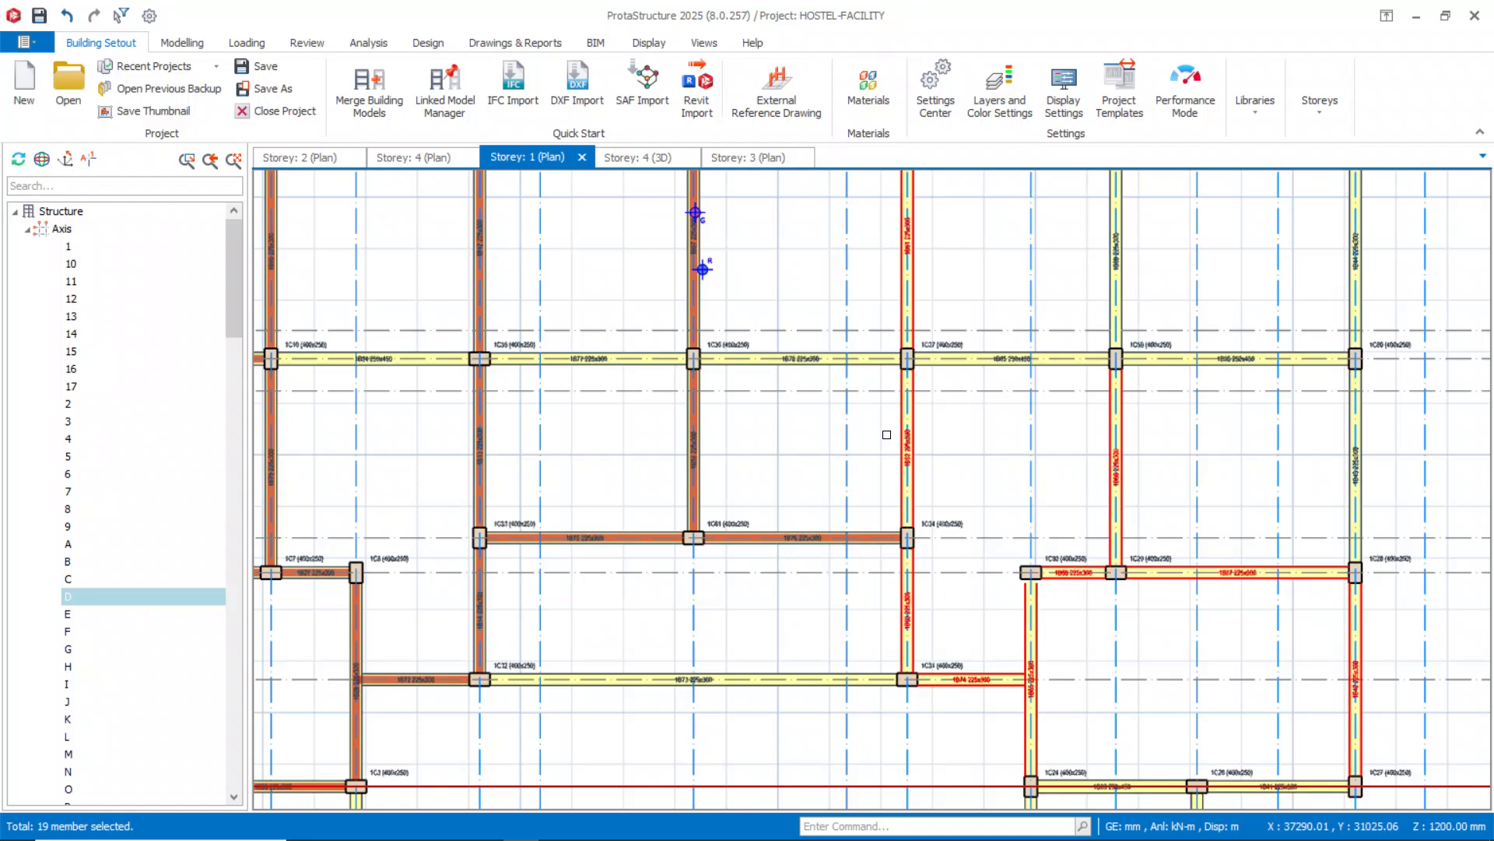
Paste the copied wall load onto the selected storey 1 beams and clear the selection.
right_click(408, 451)
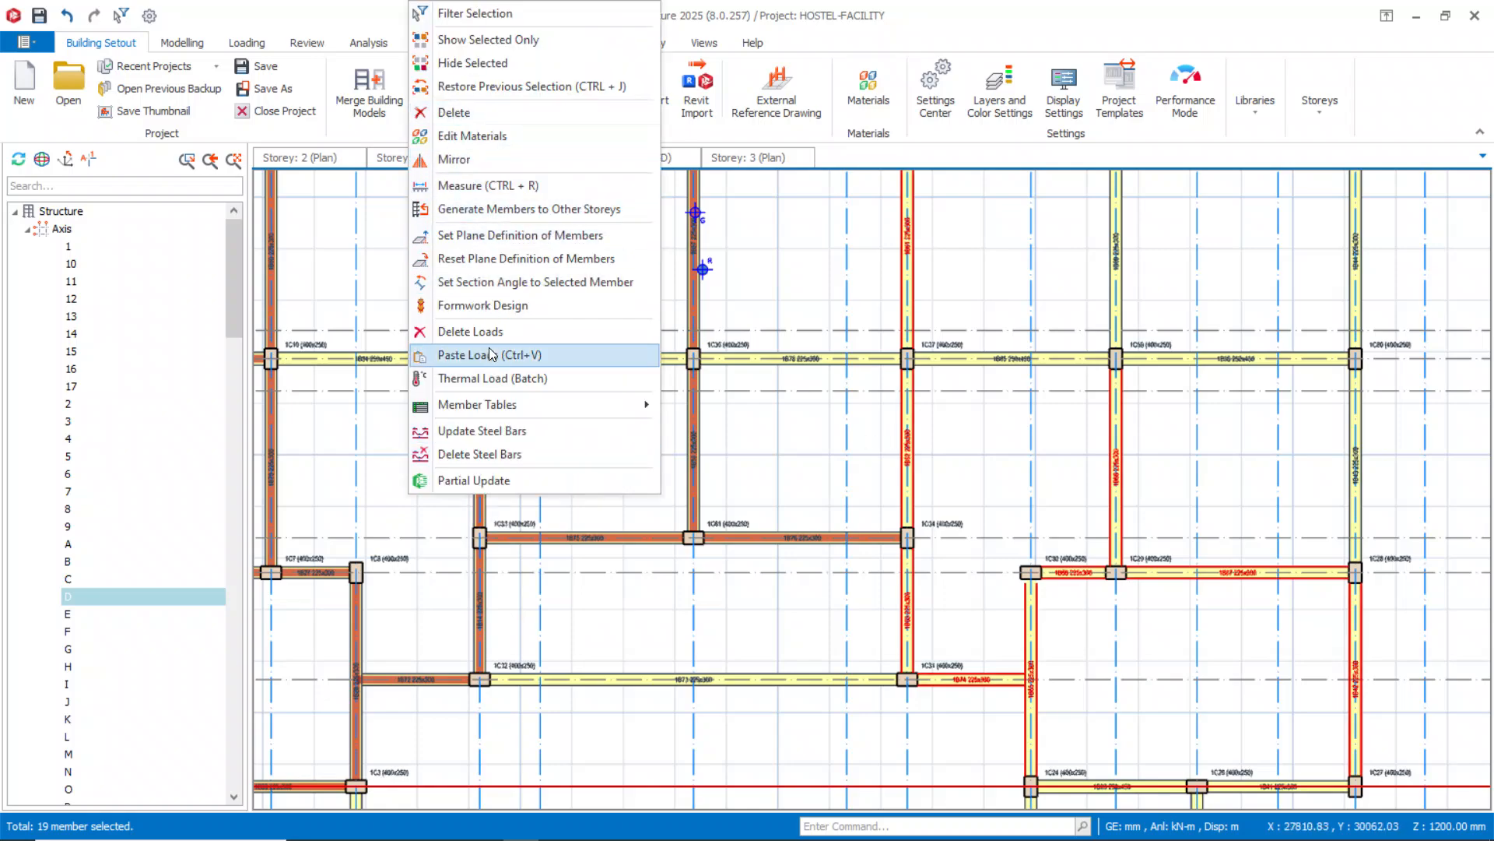
left_click(484, 358)
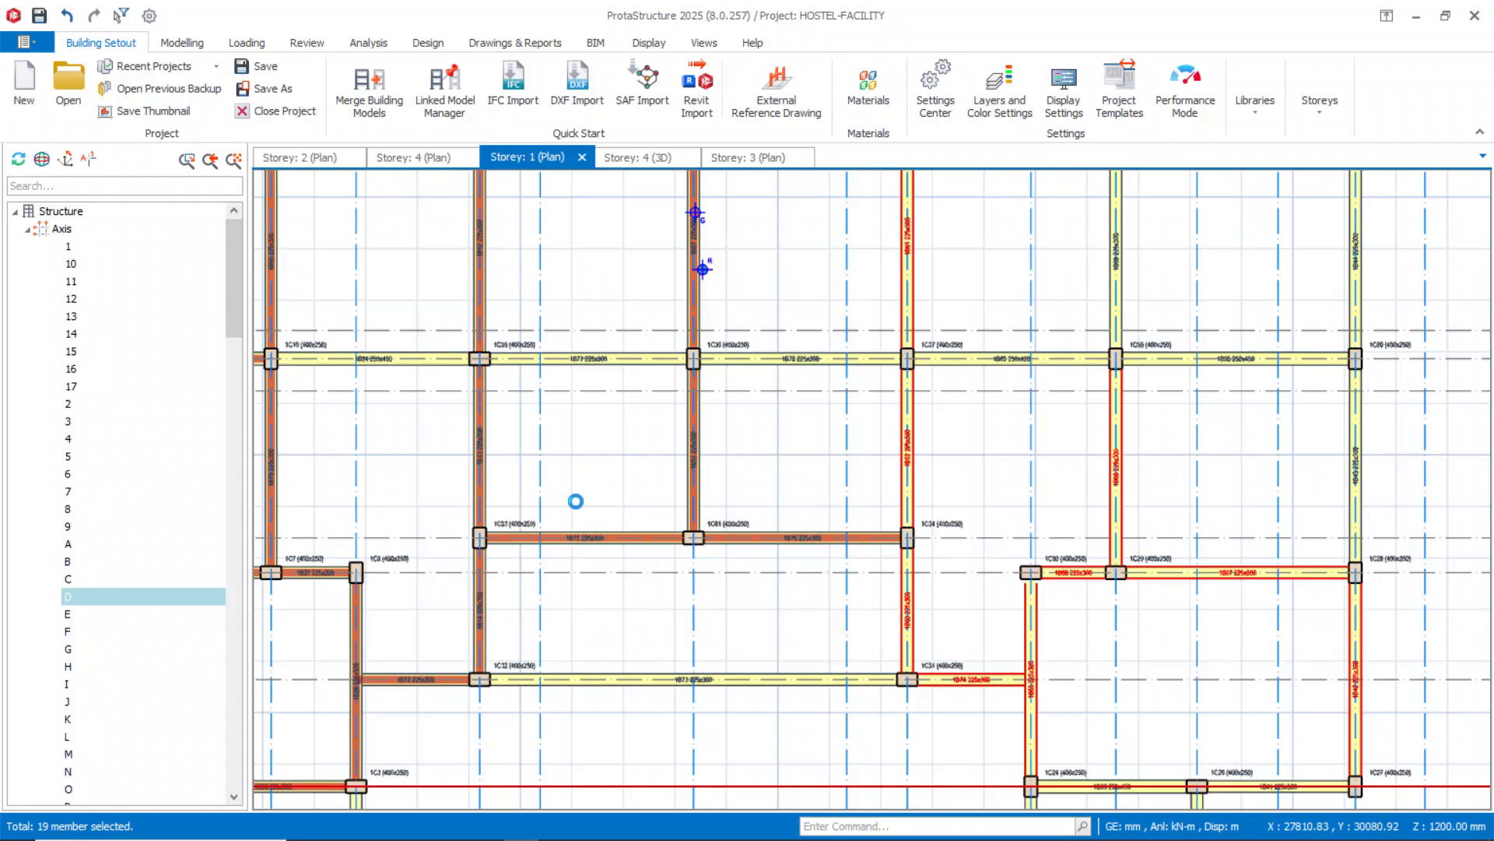
scroll(575, 501, "down", 4)
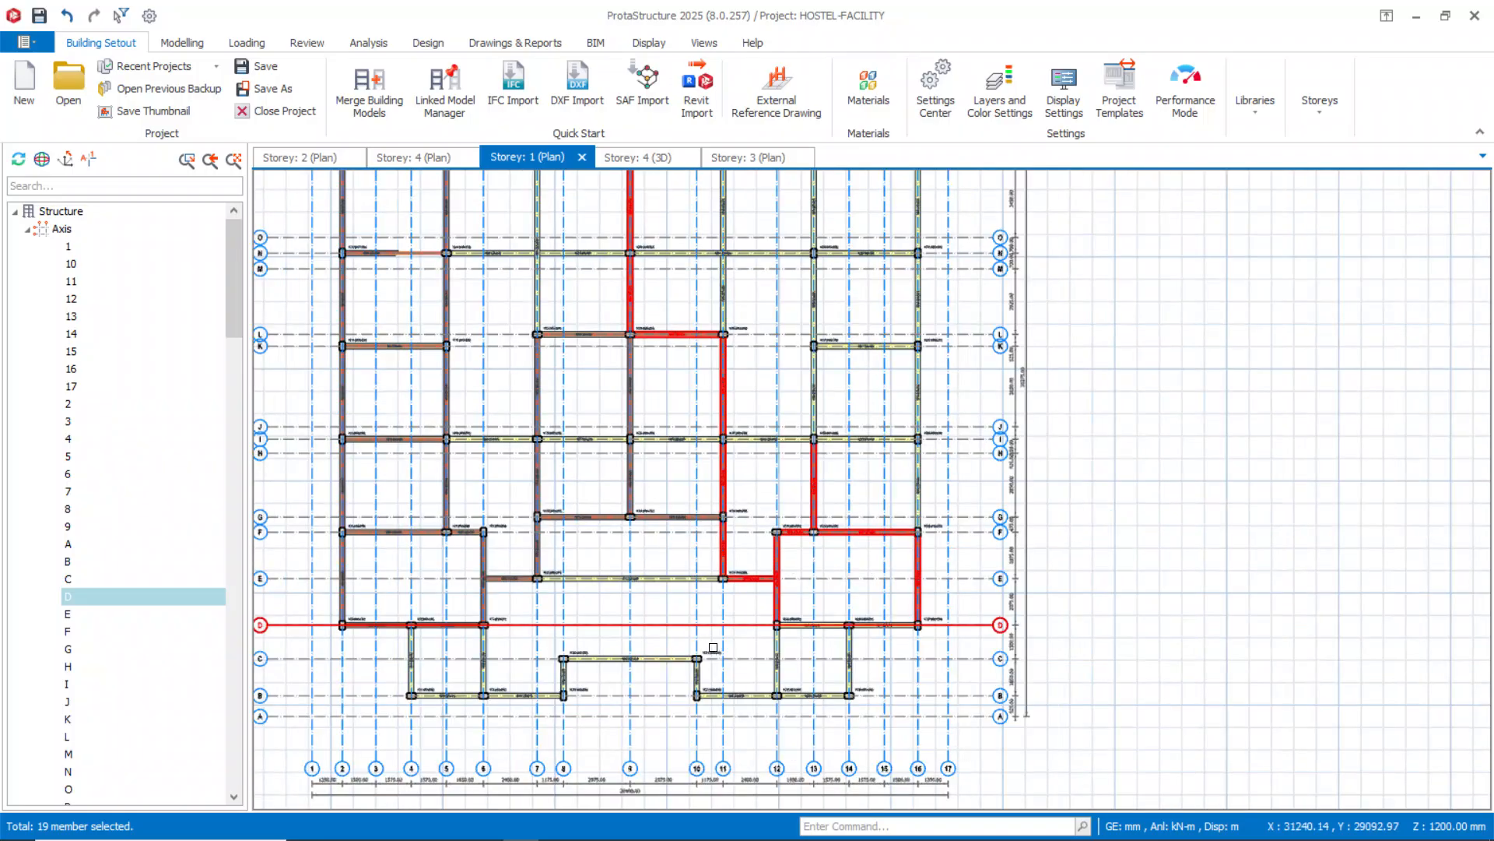
scroll(753, 617, "up", 6)
key("Escape")
scroll(774, 585, "down", 3)
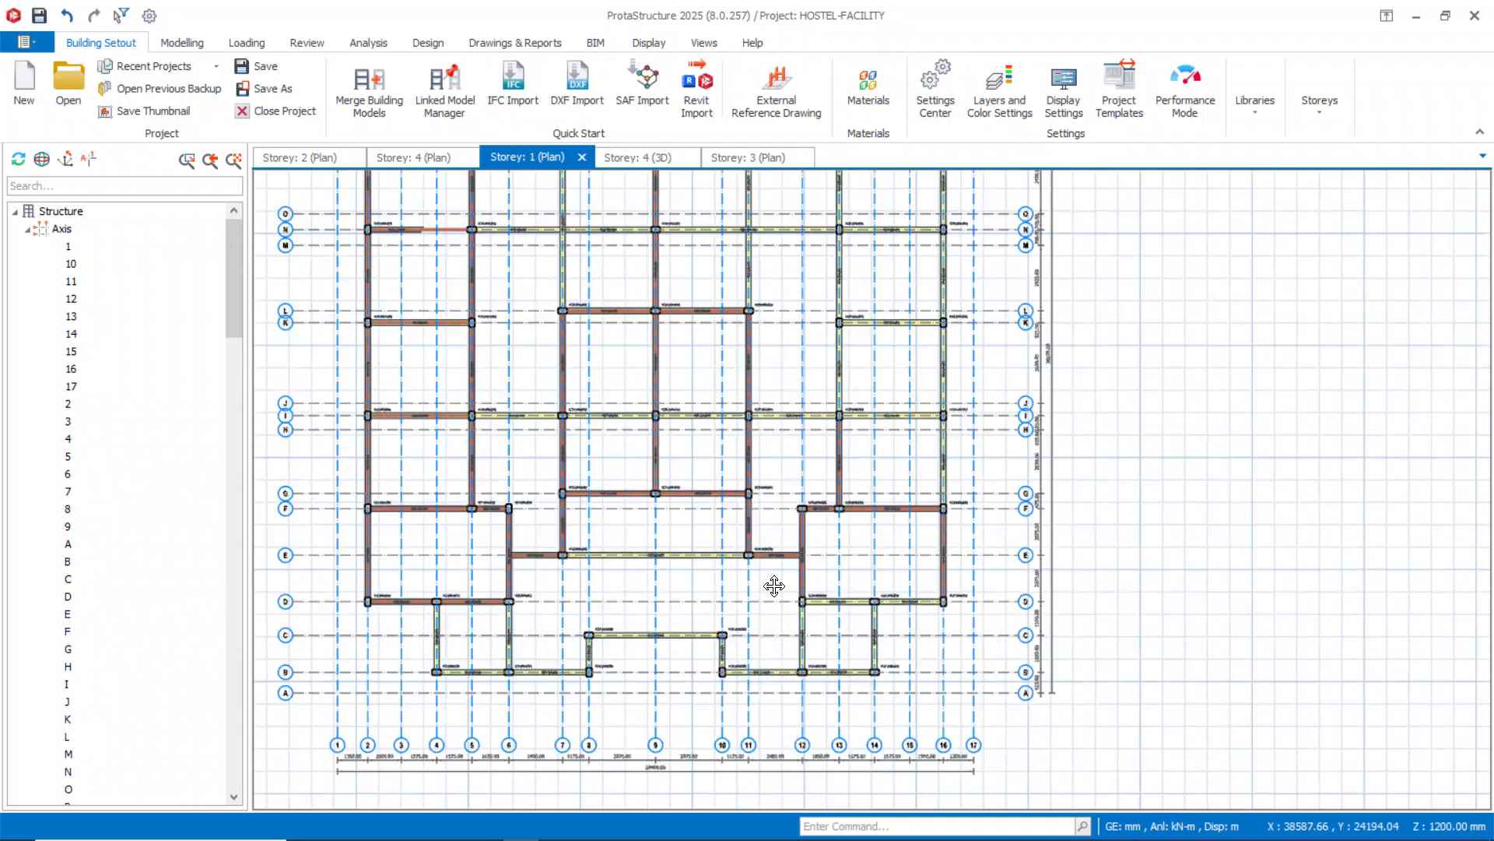
Select the axis D beams between axes 12 and 16 and the axis 14 beam between B and D.
scroll(769, 564, "up", 2)
scroll(769, 564, "up", 2)
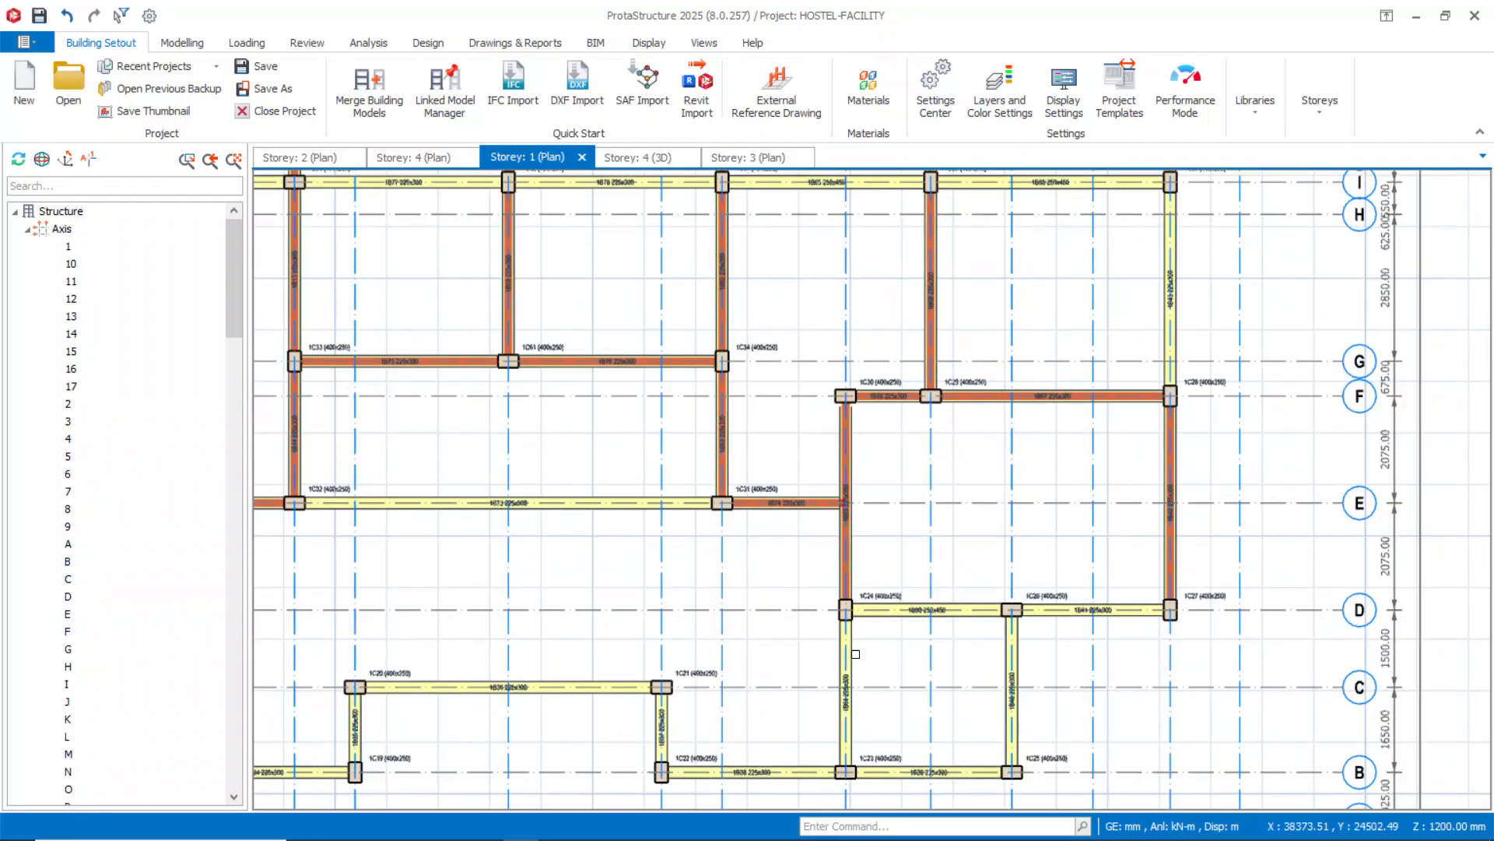
left_click(876, 611)
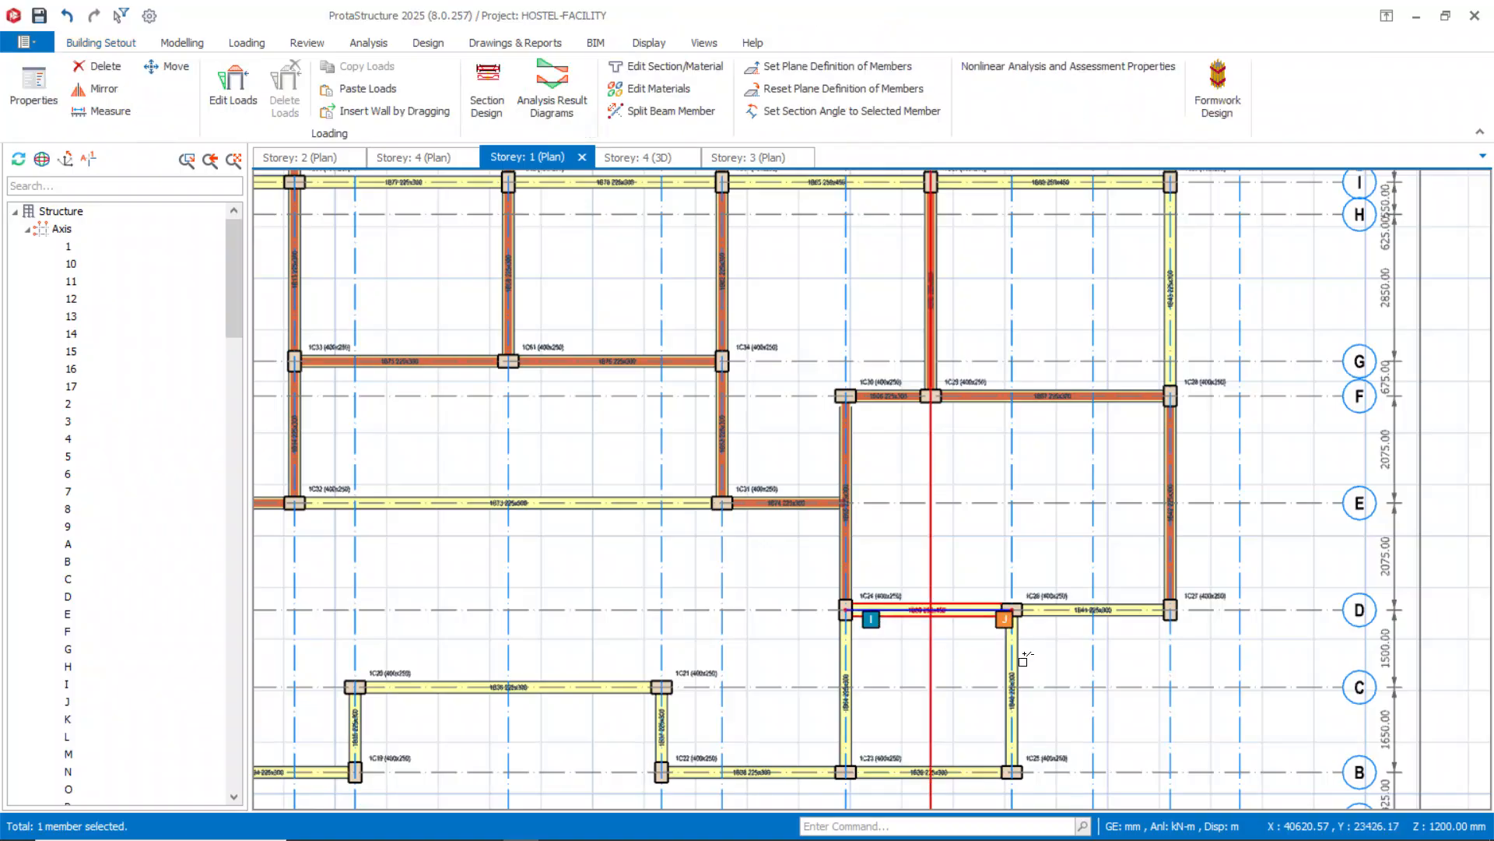
left_click(1061, 614)
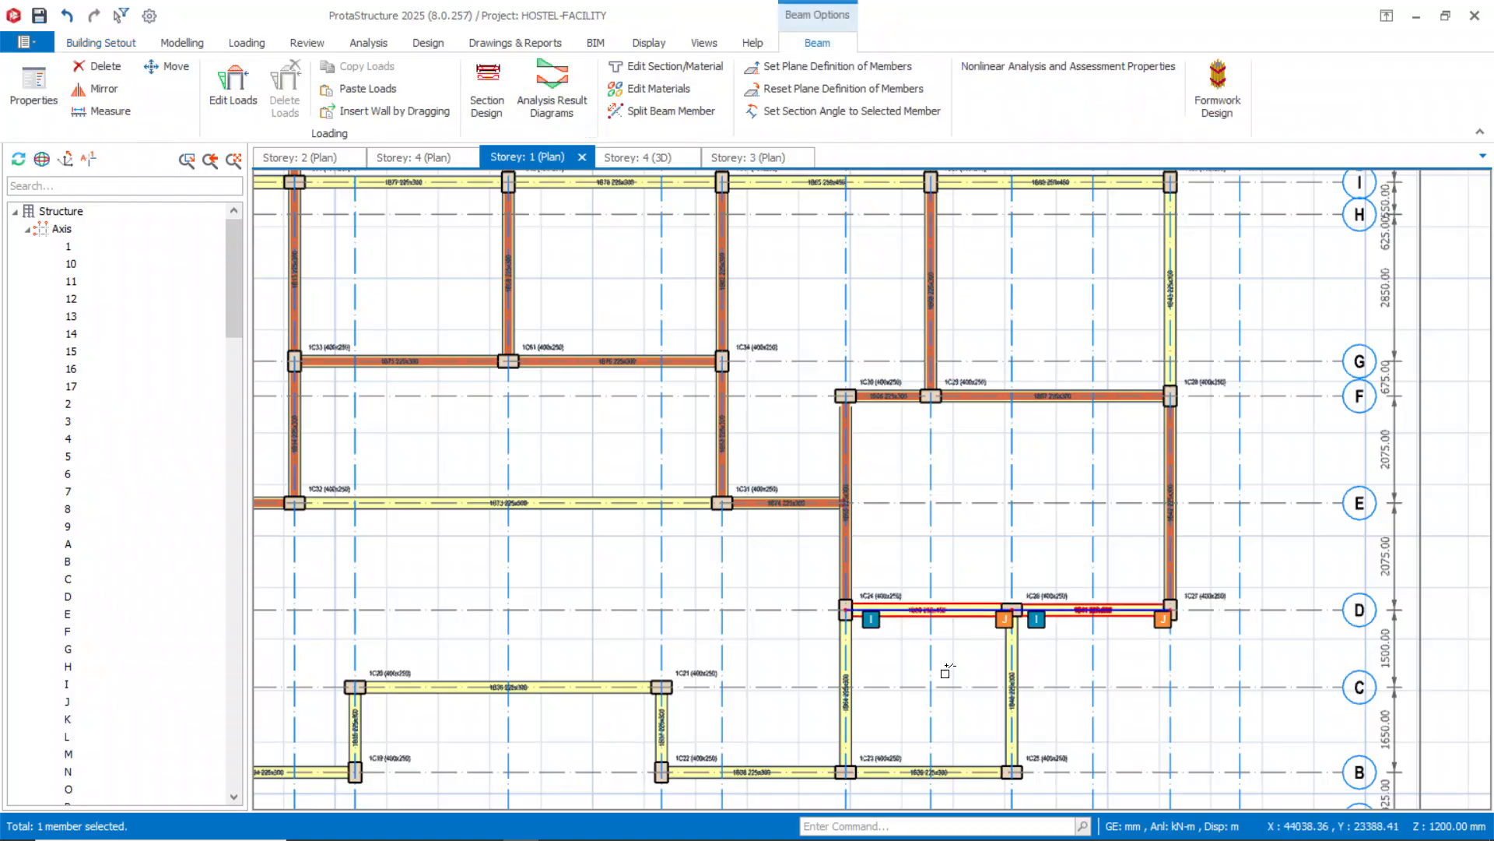
middle_click_drag(945, 677, 951, 562)
left_click(1011, 611, "ctrl")
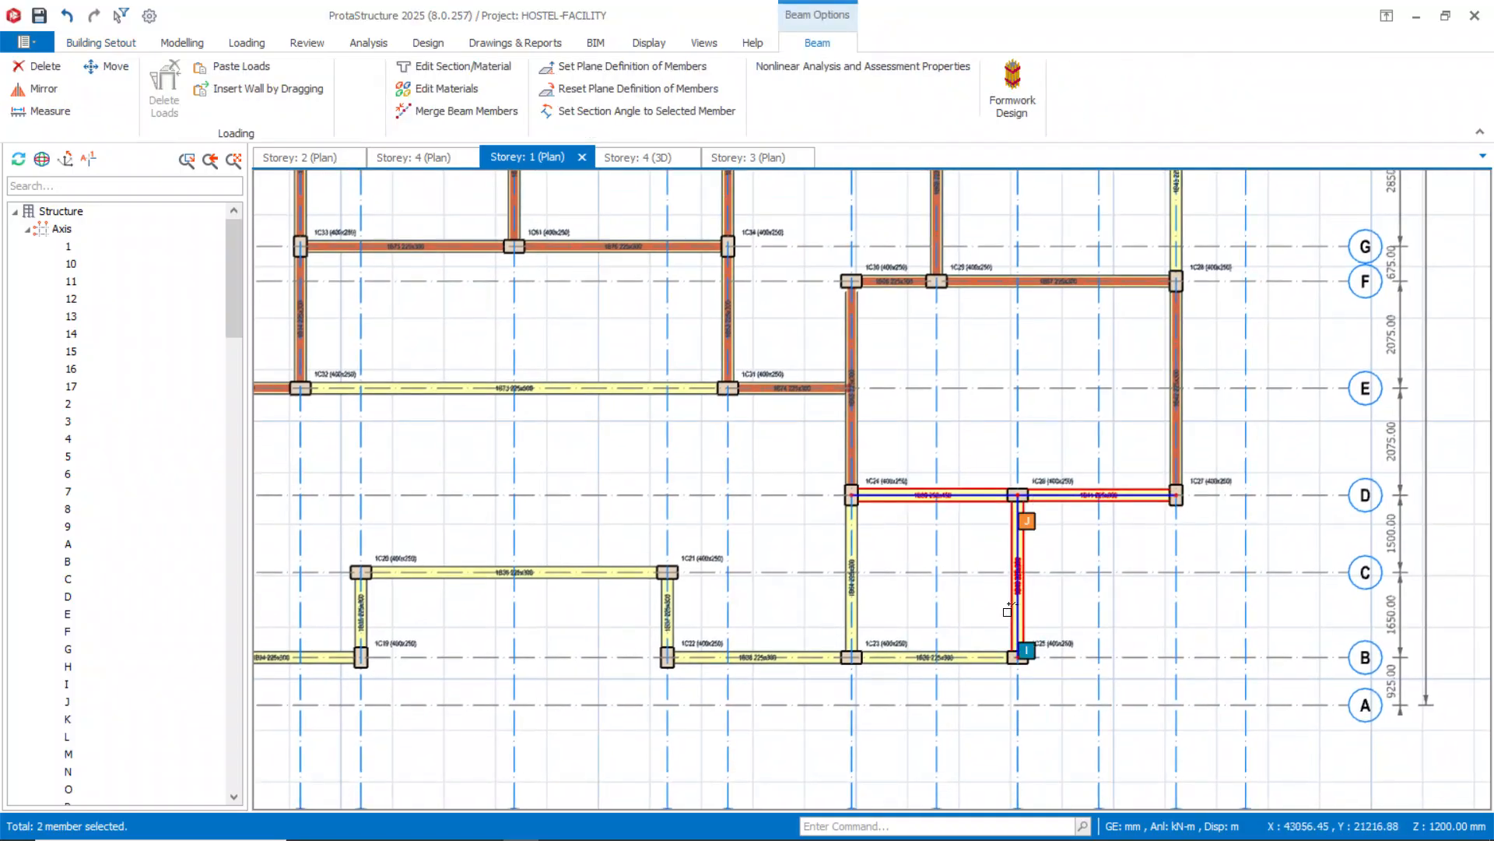
Add the axis B beams between axes 10 and 14, the axis 10 beam from B to C, and the axis C beam to the selection.
left_click(960, 662, "ctrl")
left_click(811, 665, "ctrl")
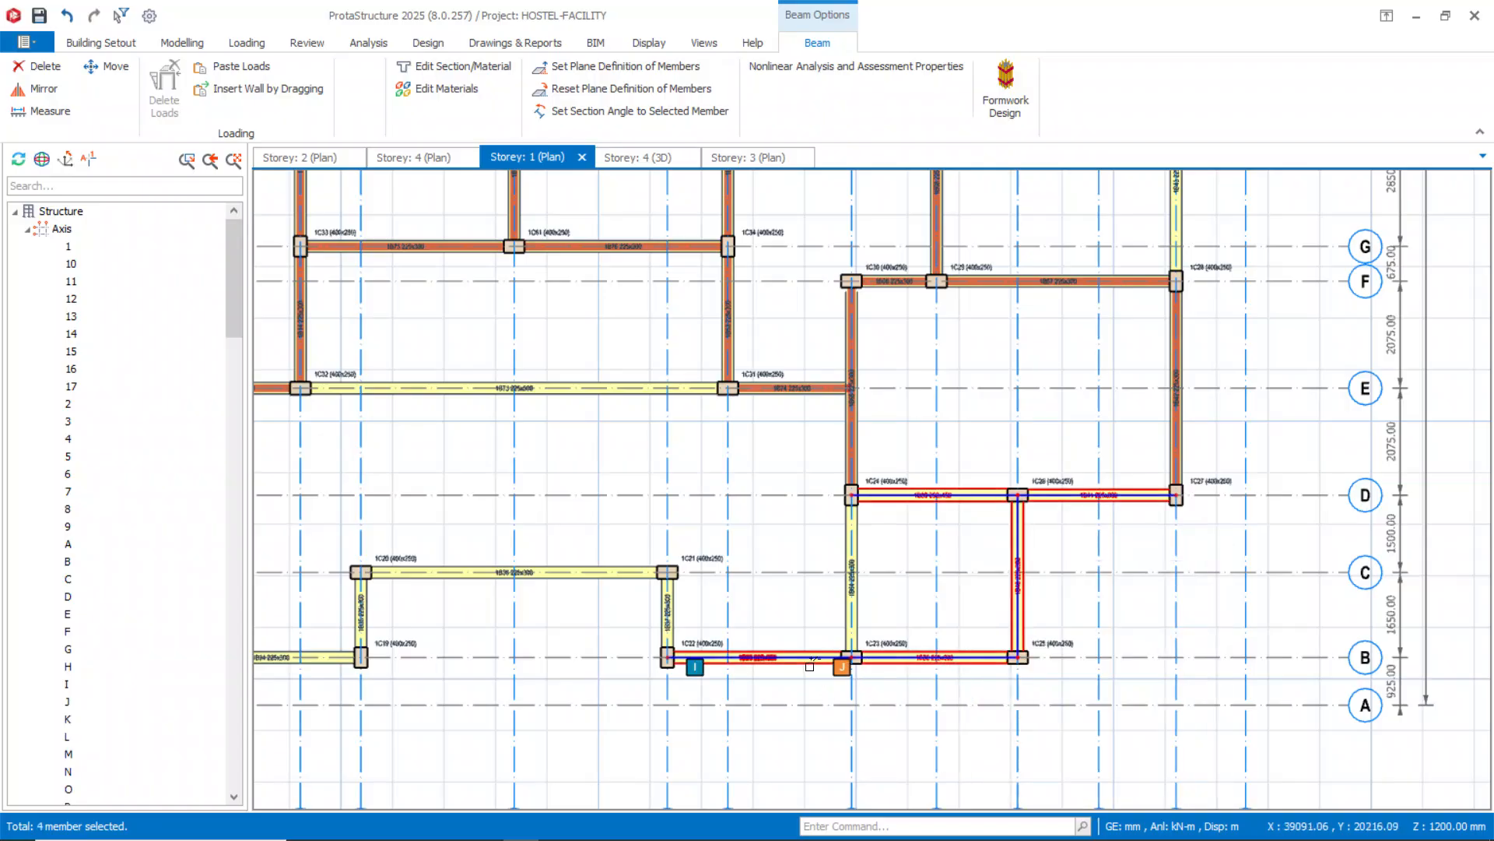
left_click(667, 615, "ctrl")
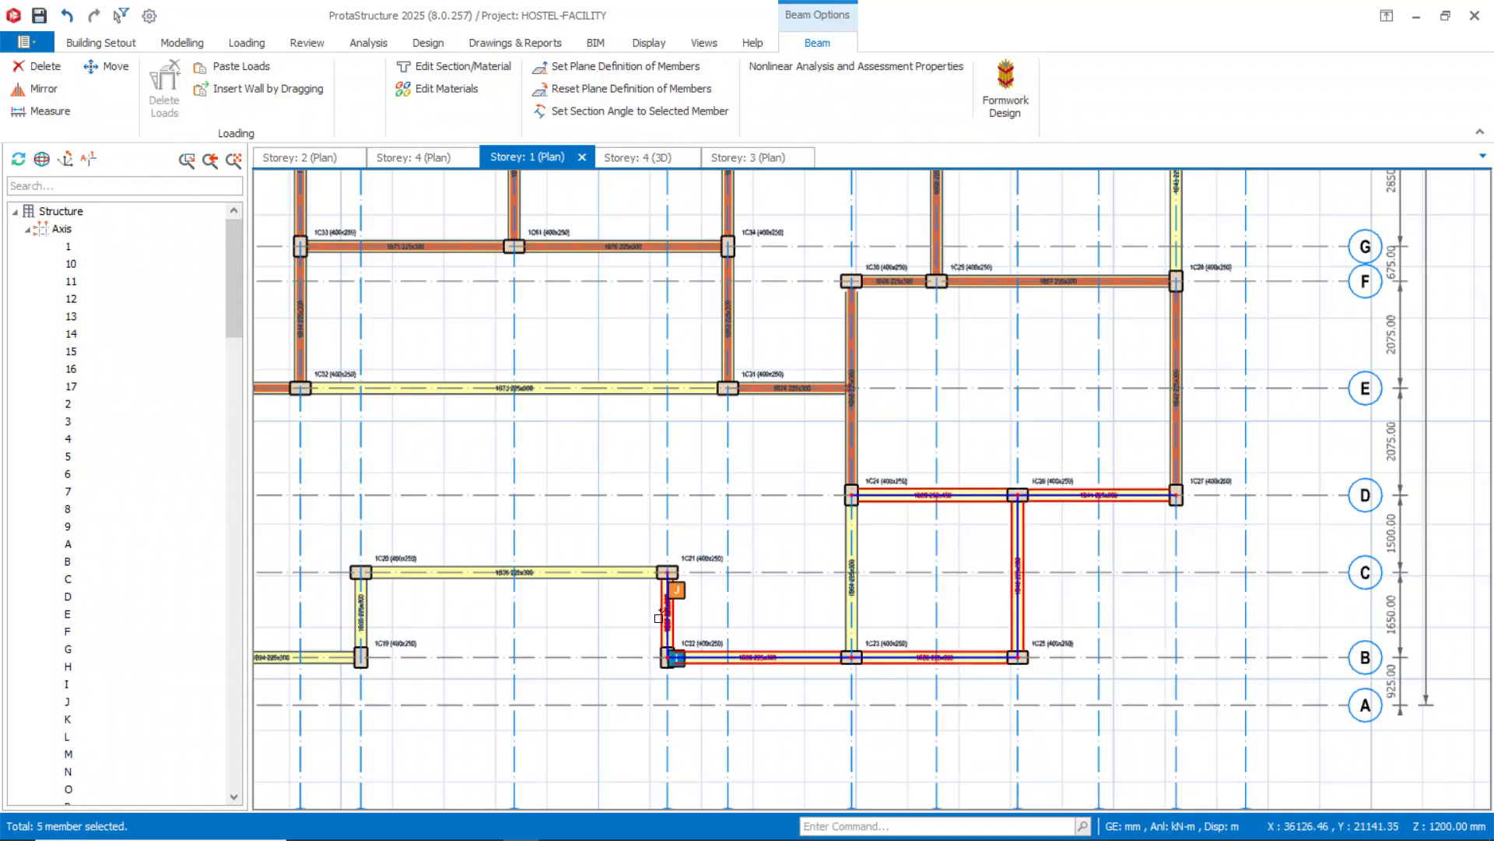
left_click(628, 574, "ctrl")
Add the axis B beam between axes 6 and 8 and the axis 8 beam between B and C to the selection.
middle_click_drag(778, 615, 1055, 496)
left_click(604, 534, "ctrl")
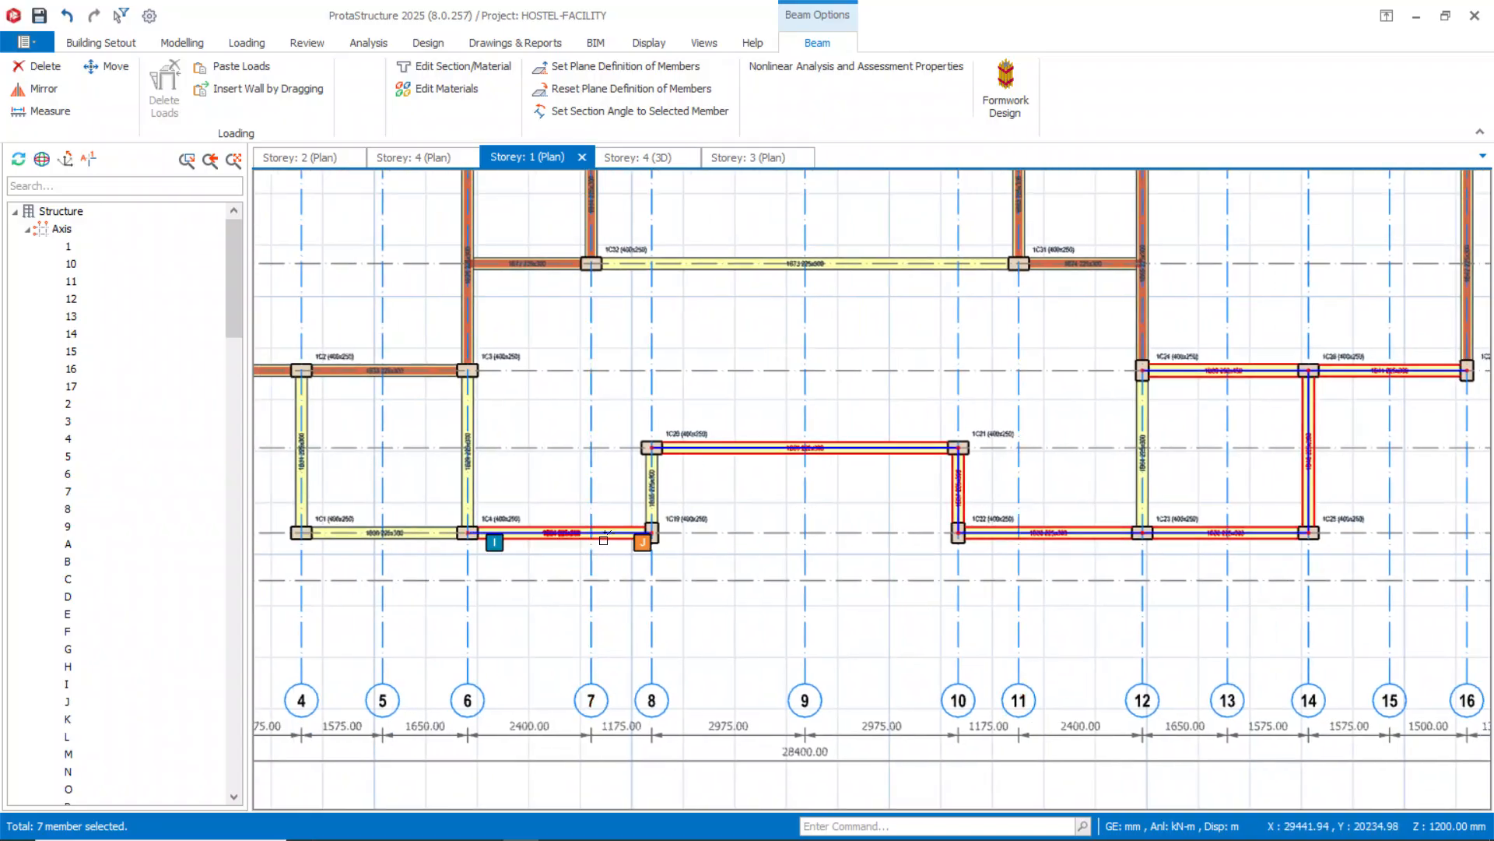
left_click(648, 483, "ctrl")
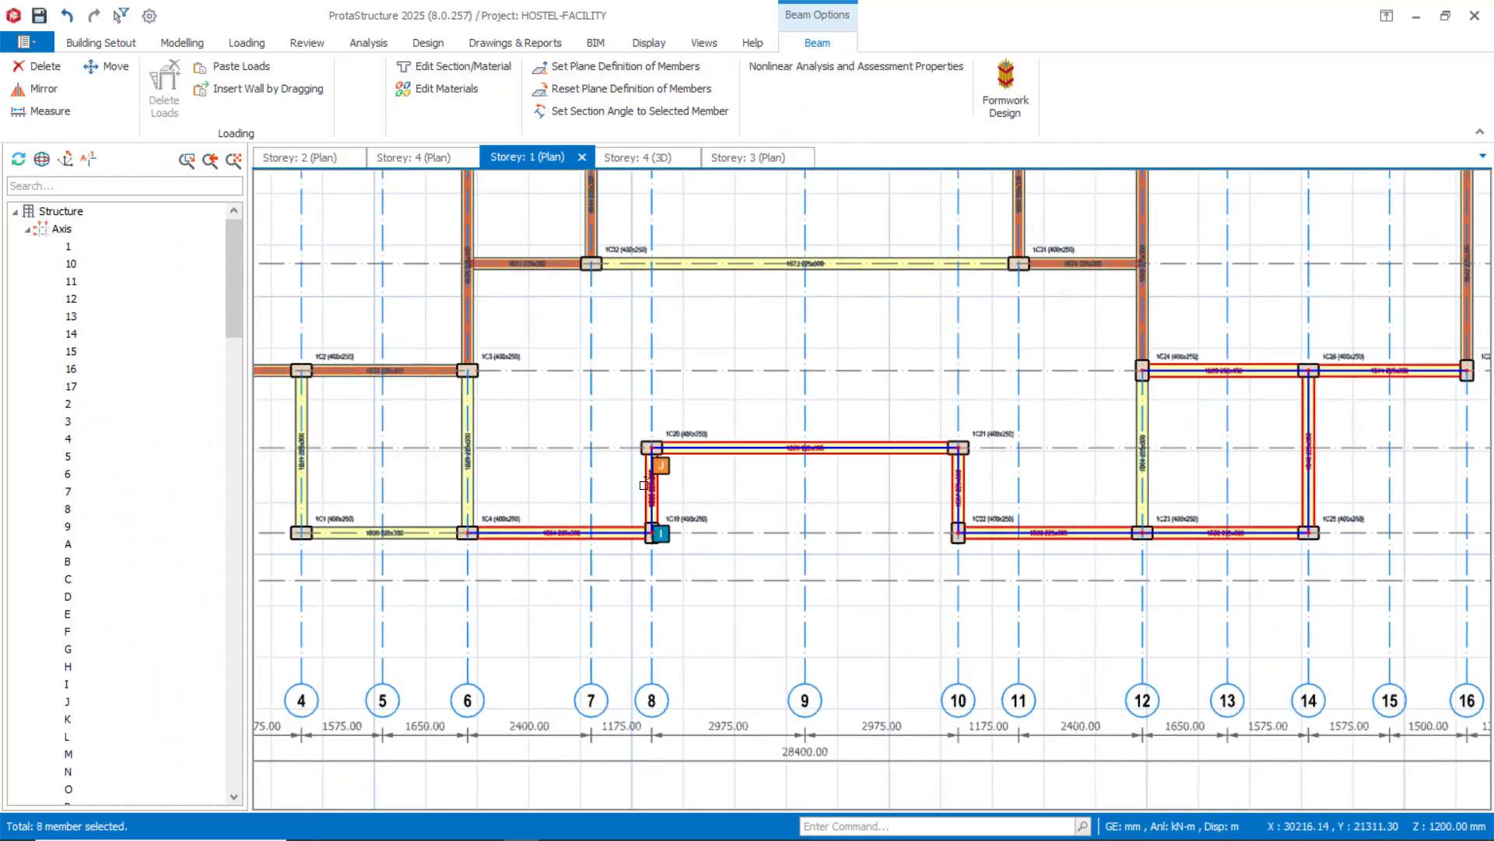
middle_click_drag(771, 435, 861, 430)
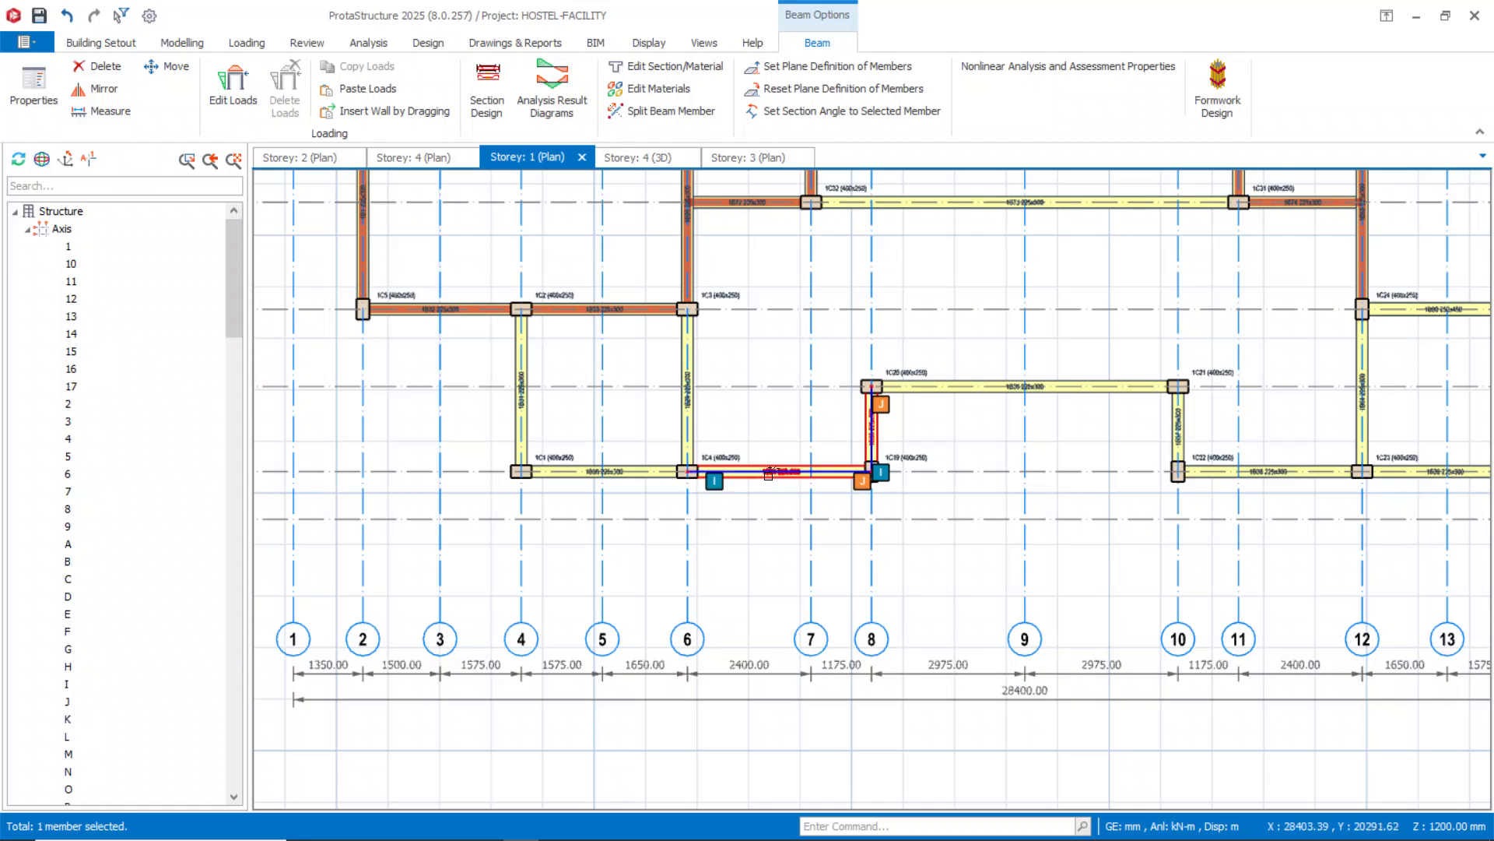
Add the axis B beams from 4 to 8, the axis 4 beam from B to D, and the axis C beam from 8 to 10.
left_click(765, 479, "ctrl")
left_click(615, 473, "ctrl")
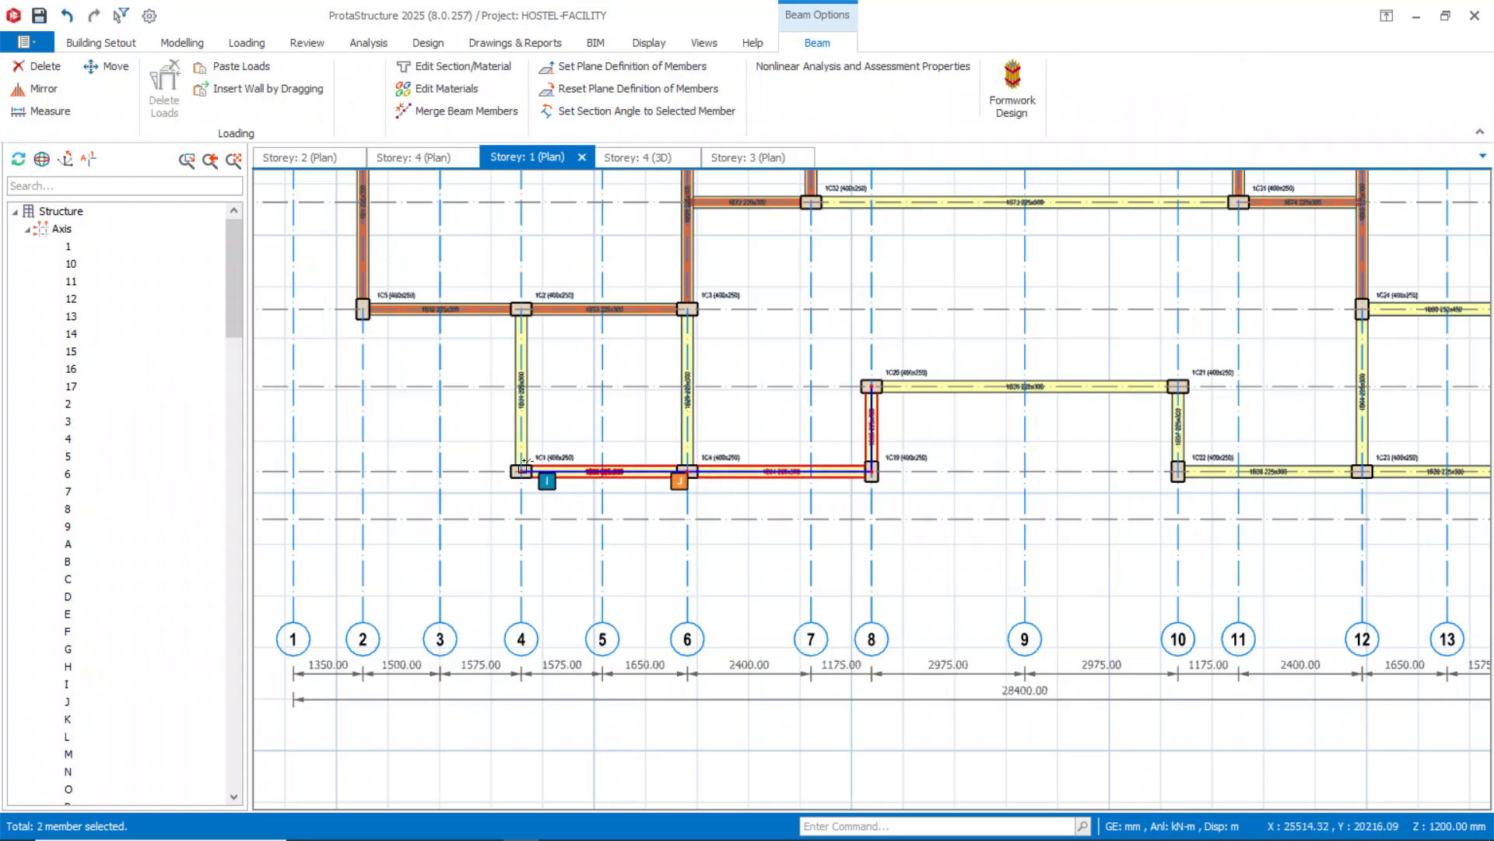
left_click(516, 414, "ctrl")
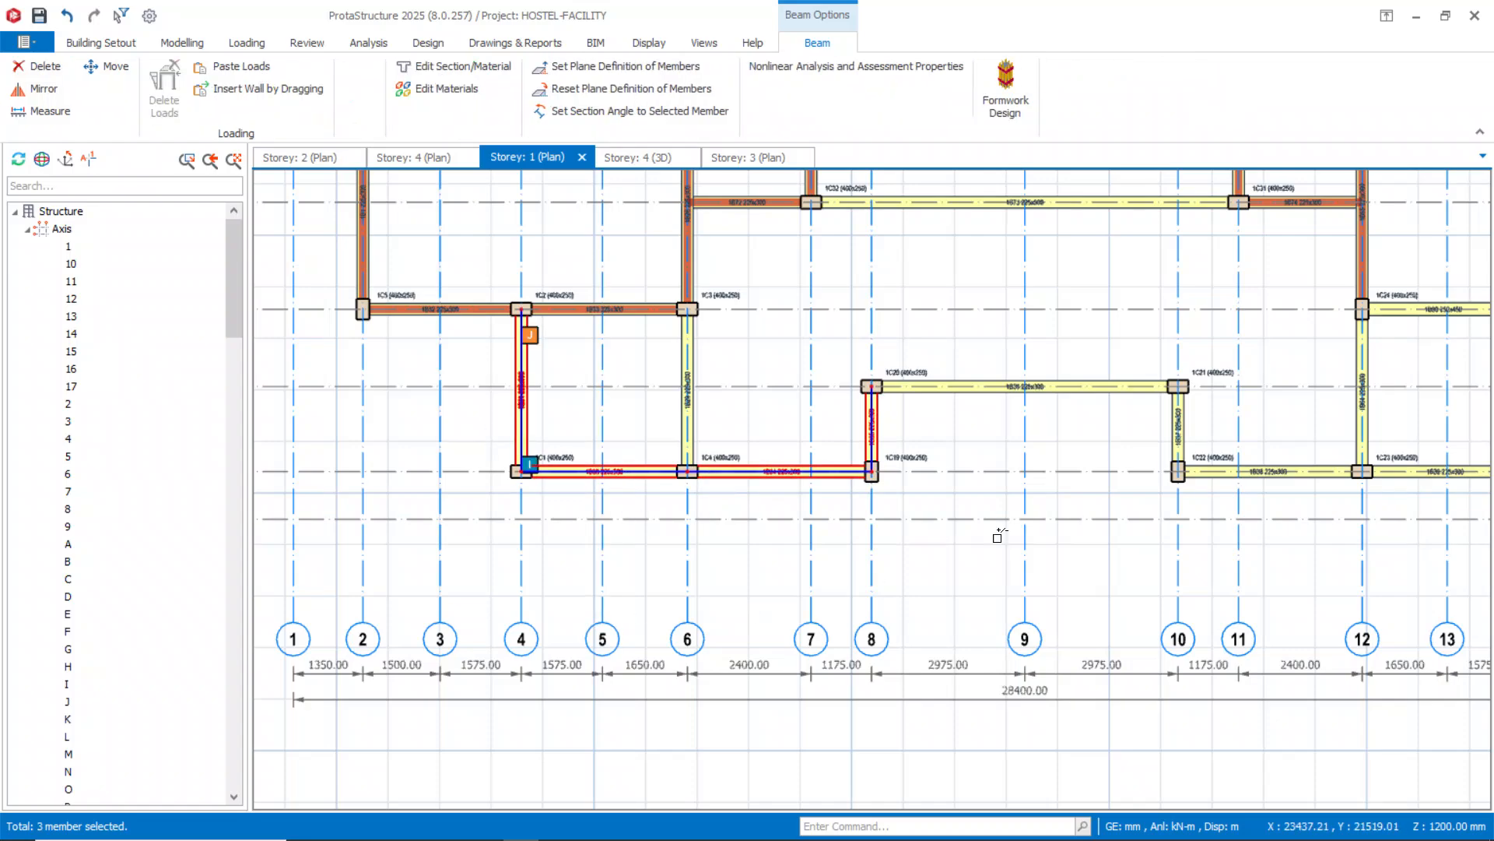
left_click(969, 386, "ctrl")
Add the axis 16 beams between F and K, the axis I beam from 13 to 16, and the axis 13 beam from I to K.
scroll(969, 386, "down", 4)
middle_click_drag(968, 394, 963, 466)
mouse_move(896, 403)
middle_mouse_down()
mouse_move(854, 521)
mouse_move(773, 634)
middle_mouse_up()
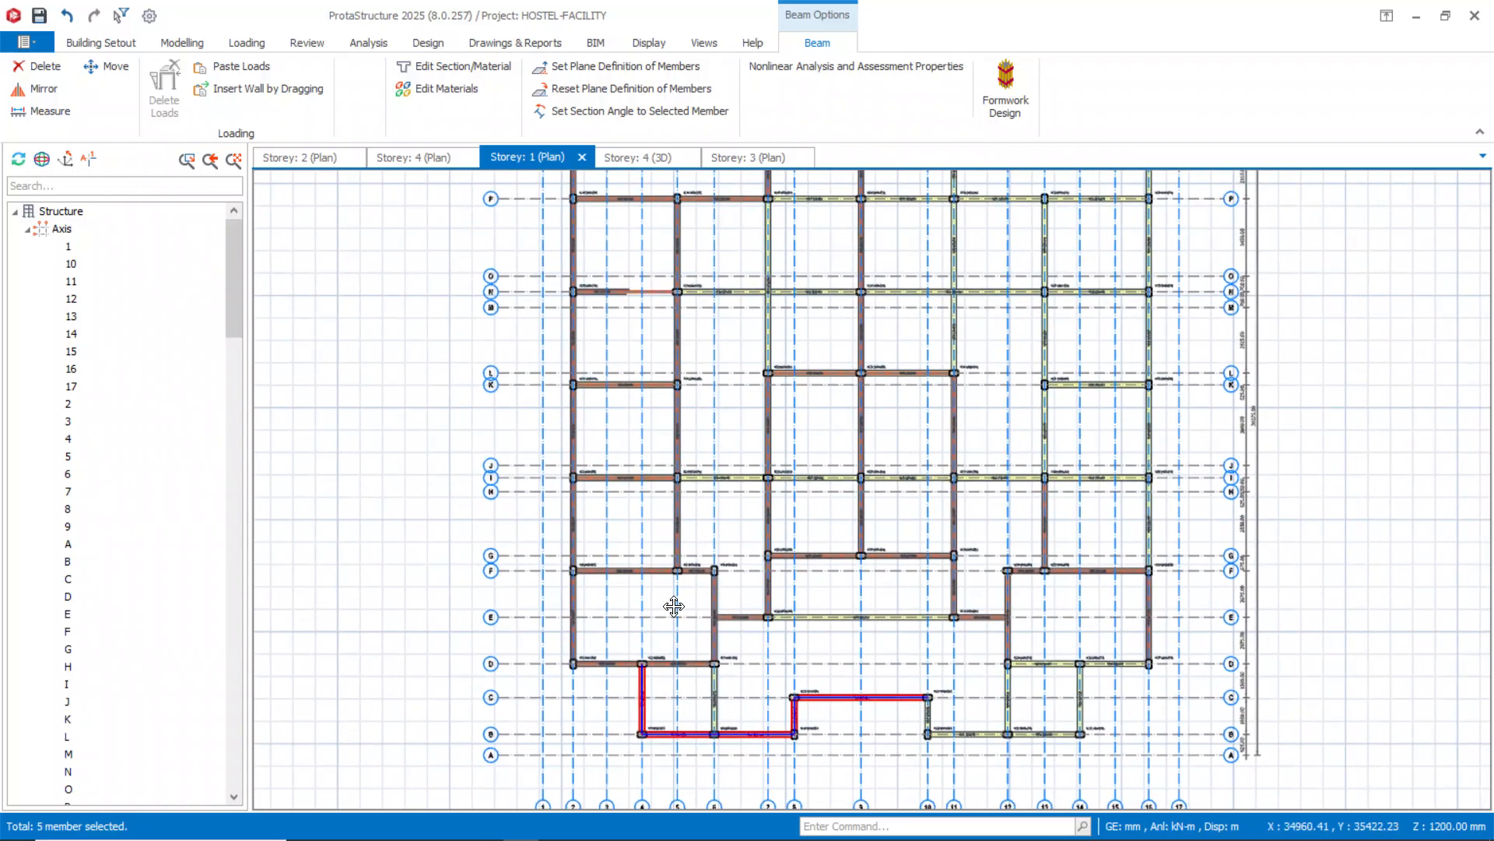
scroll(950, 477, "up", 2)
scroll(948, 480, "up", 3)
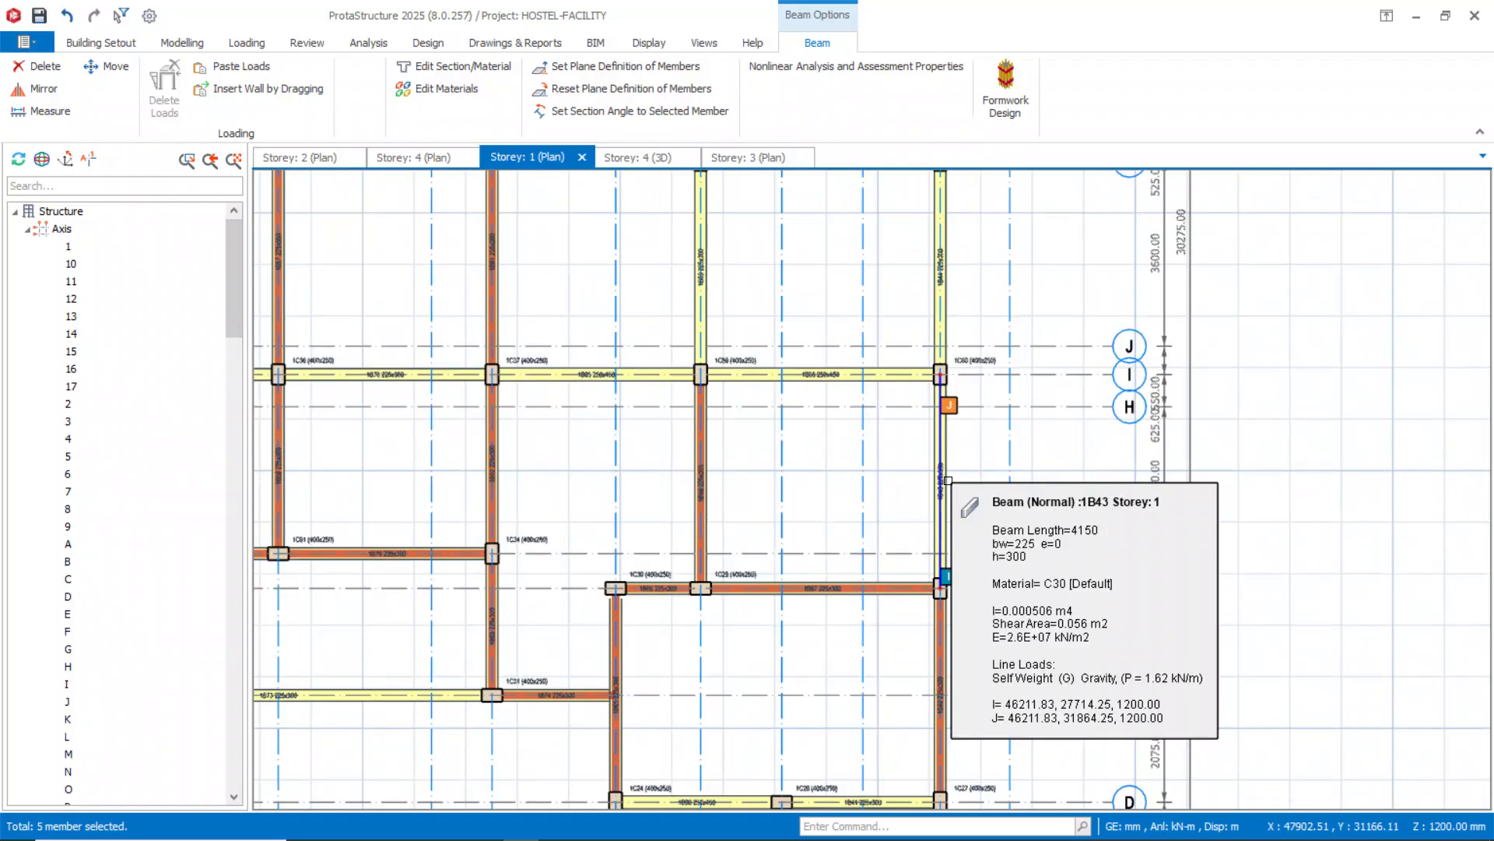
left_click(893, 376)
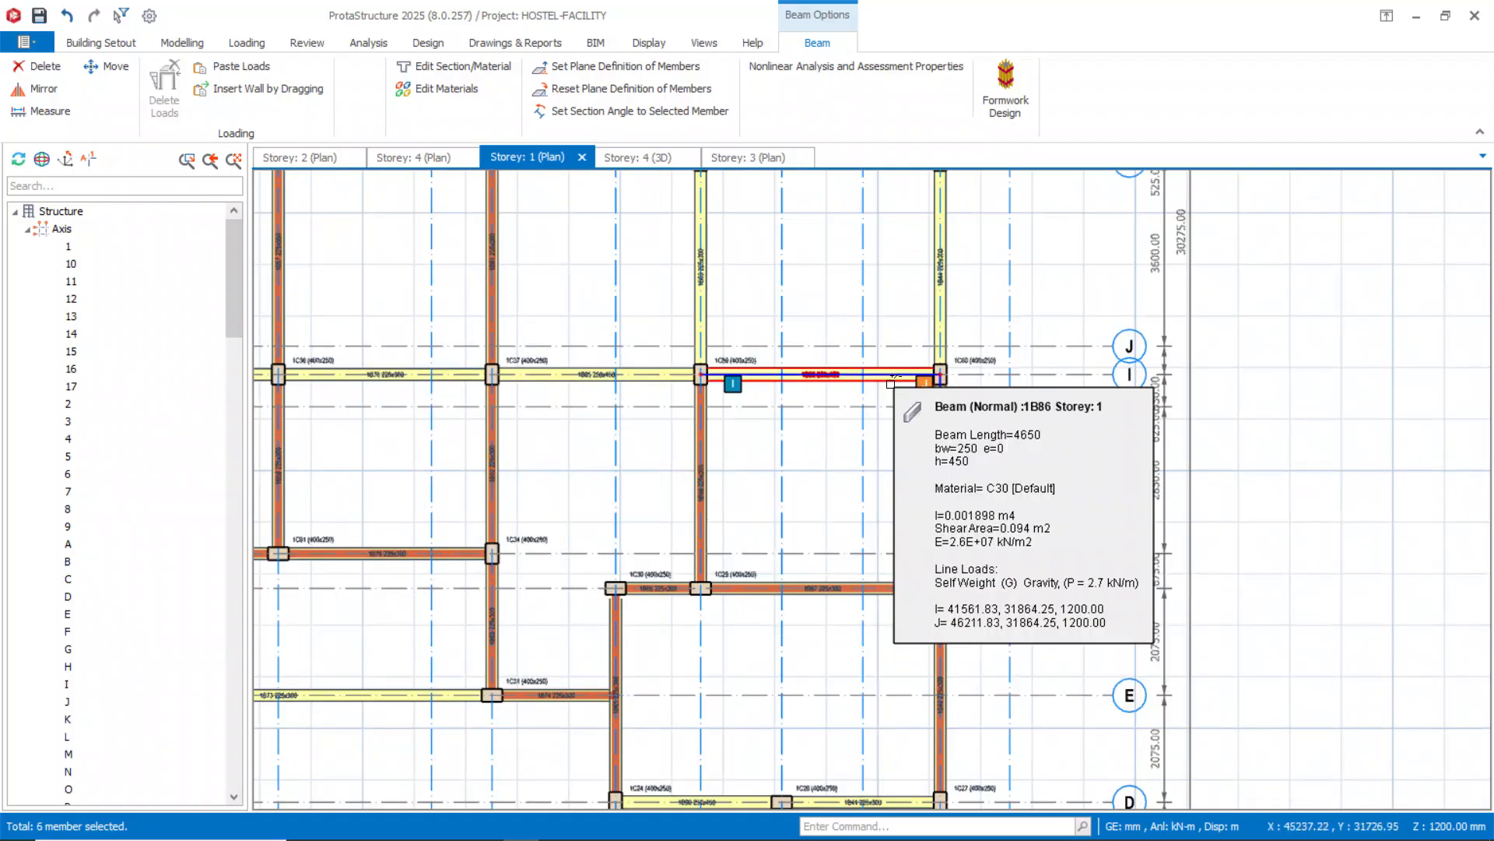
left_click(700, 299)
middle_click_drag(822, 296, 820, 396)
left_click(936, 395)
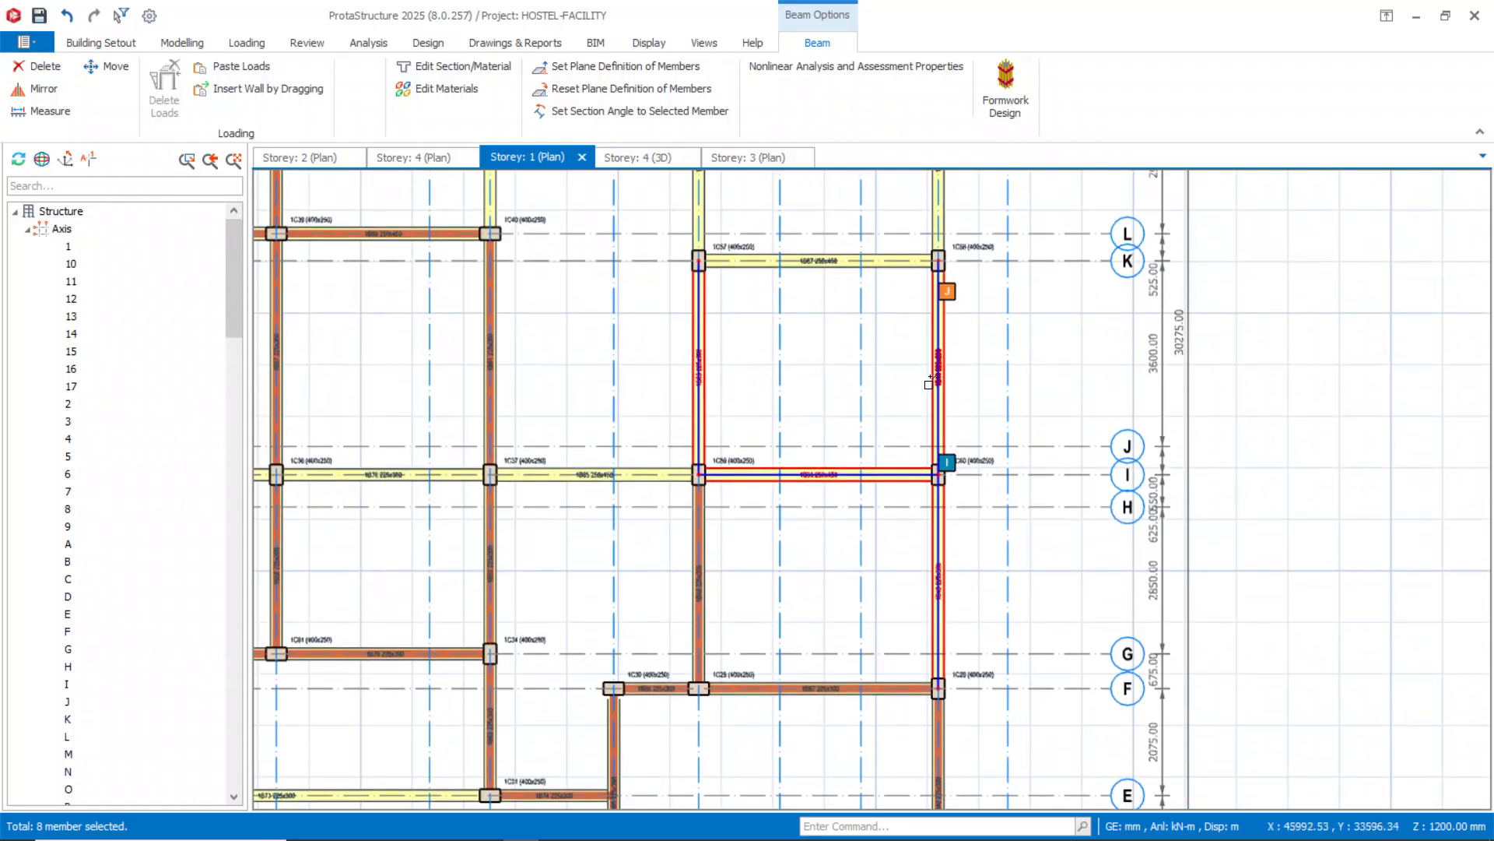
Add the axis K beam from 13 to 16 and the axis 13 and axis 16 beams between K and N to the selection.
middle_click_drag(884, 358, 921, 493)
left_click(920, 392)
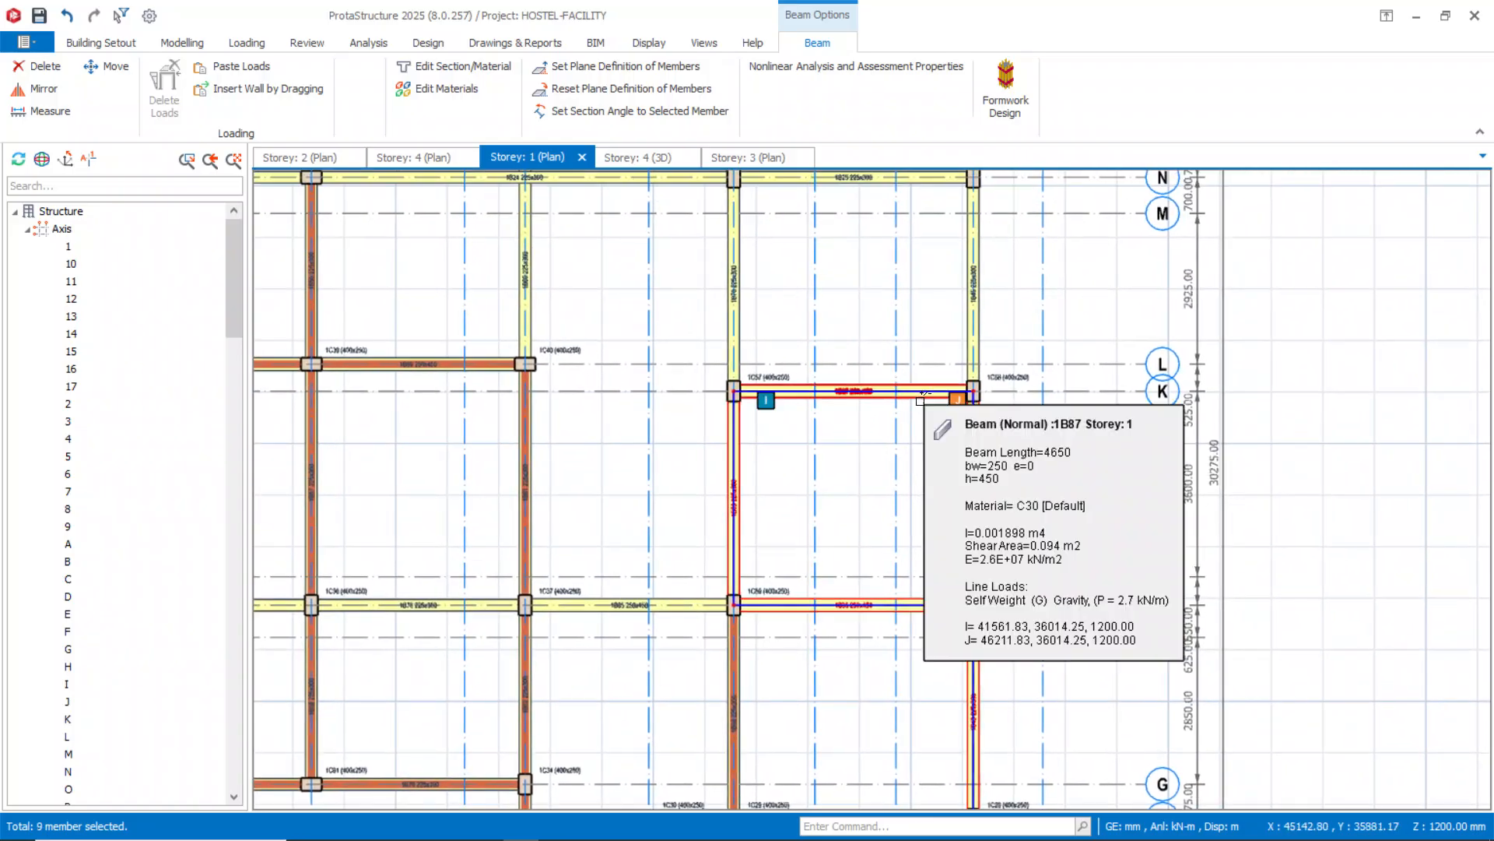
scroll(921, 397, "down", 3)
scroll(960, 430, "up", 3)
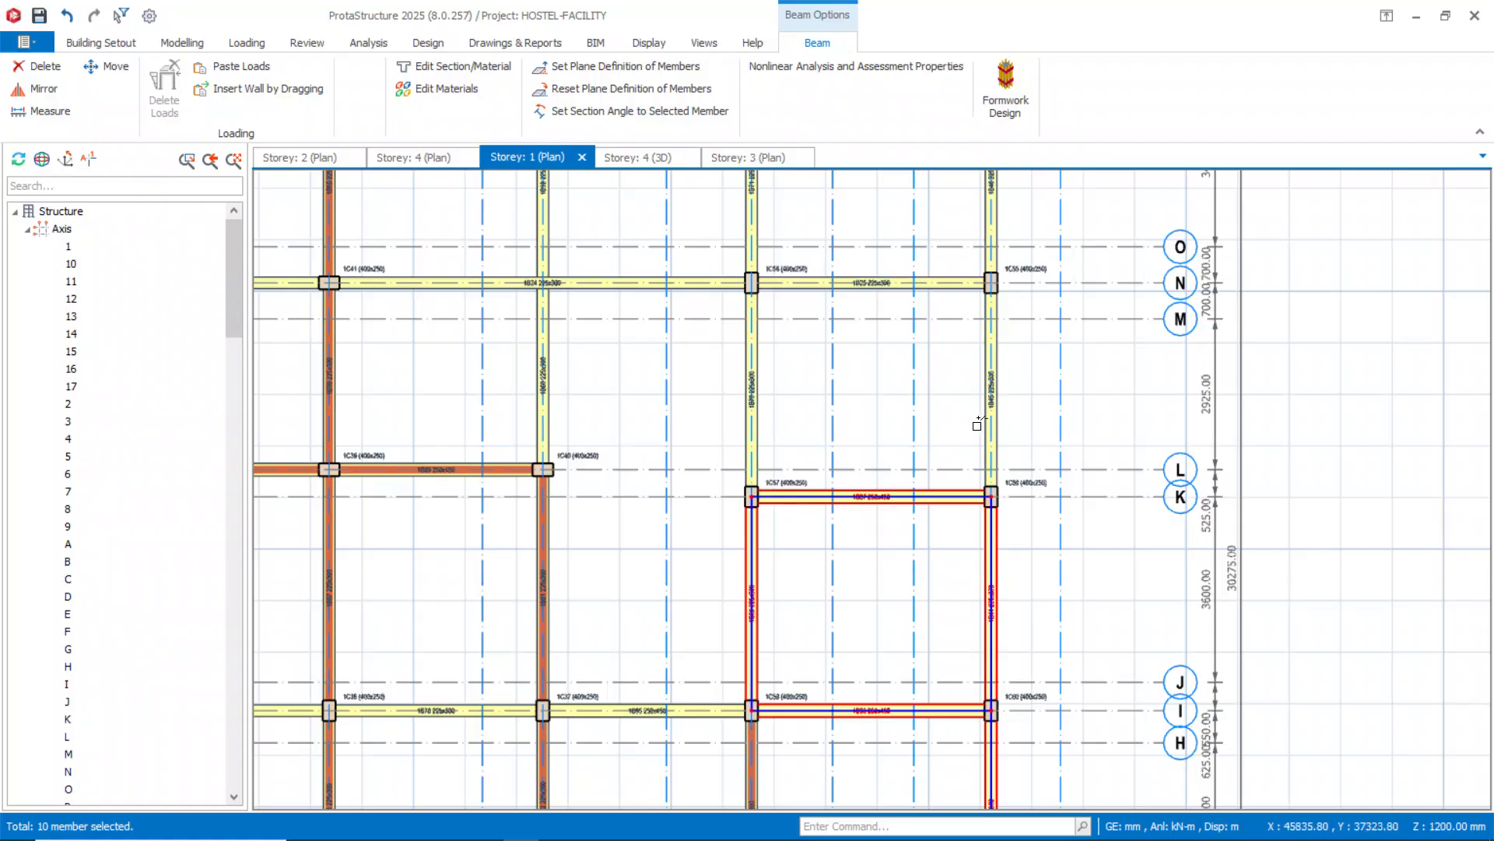
left_click(984, 419)
left_click(982, 421)
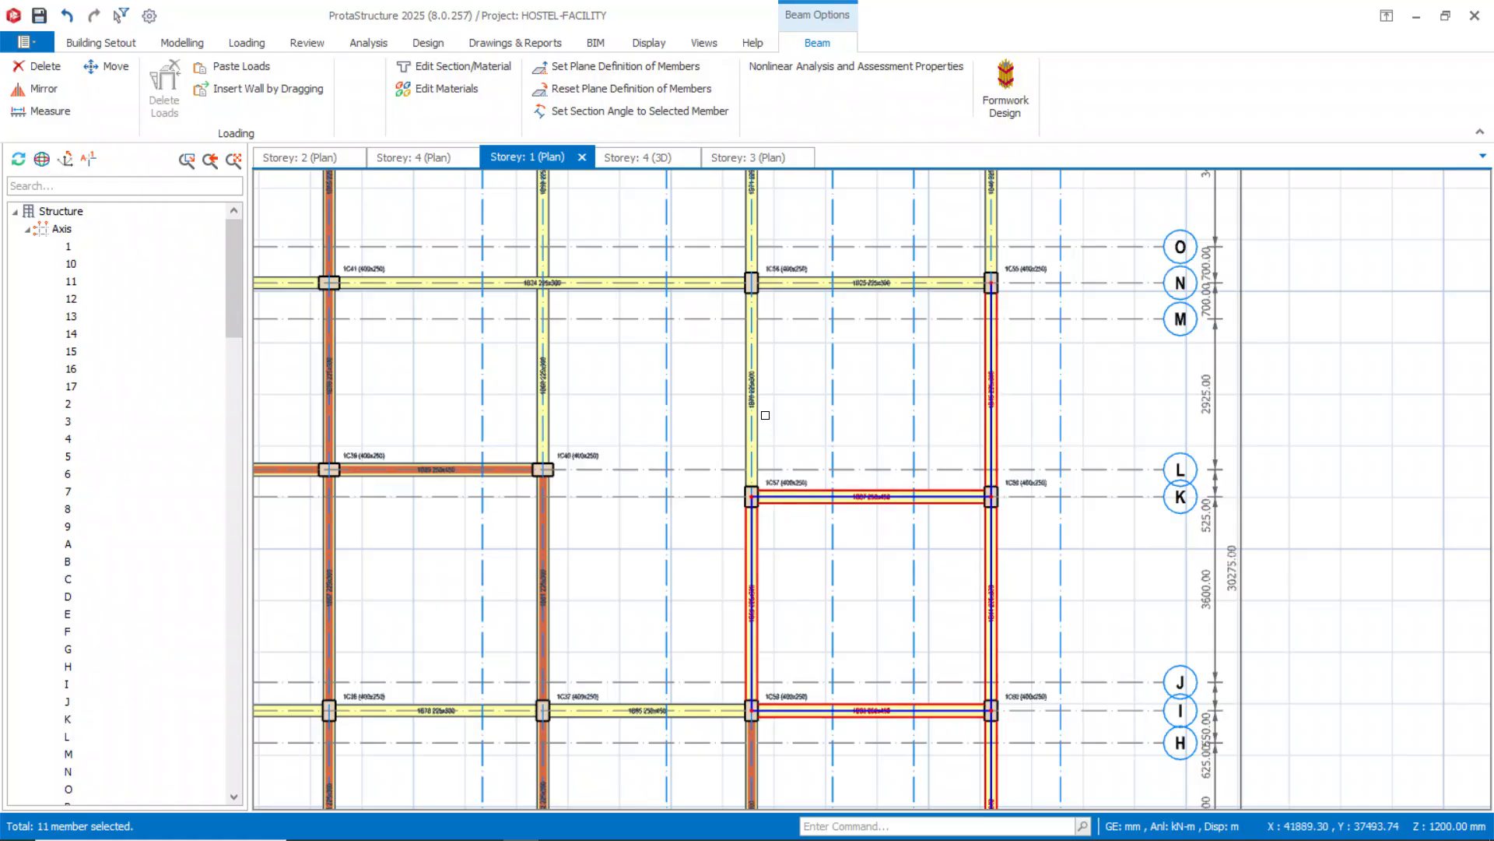
scroll(819, 468, "down", 1)
middle_click_drag(819, 468, 877, 538)
scroll(709, 397, "down", 2)
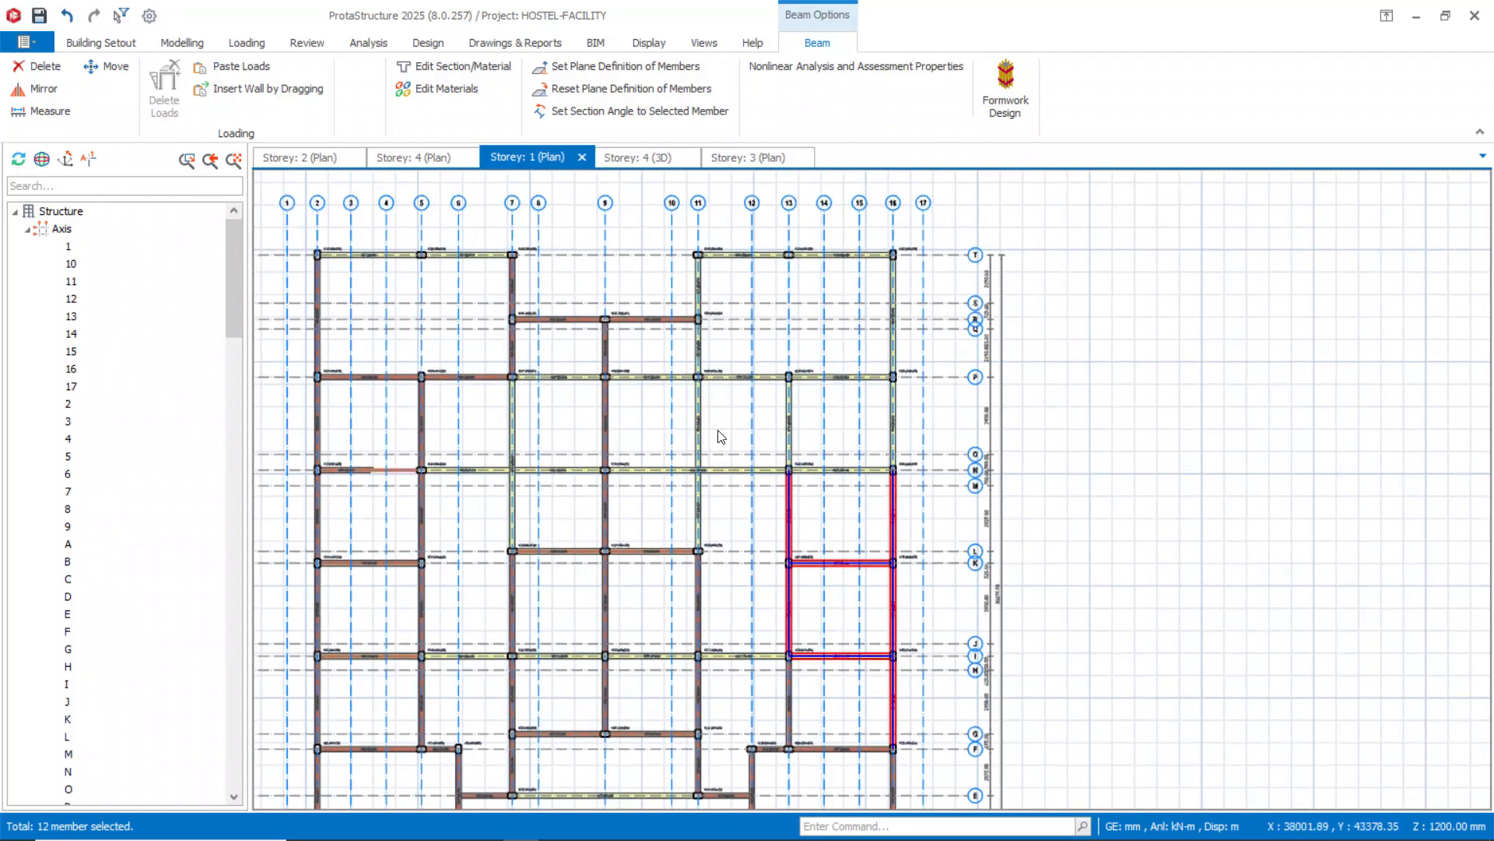
Add the axis 11 beam between axes P and R to the selection.
scroll(741, 354, "up", 2)
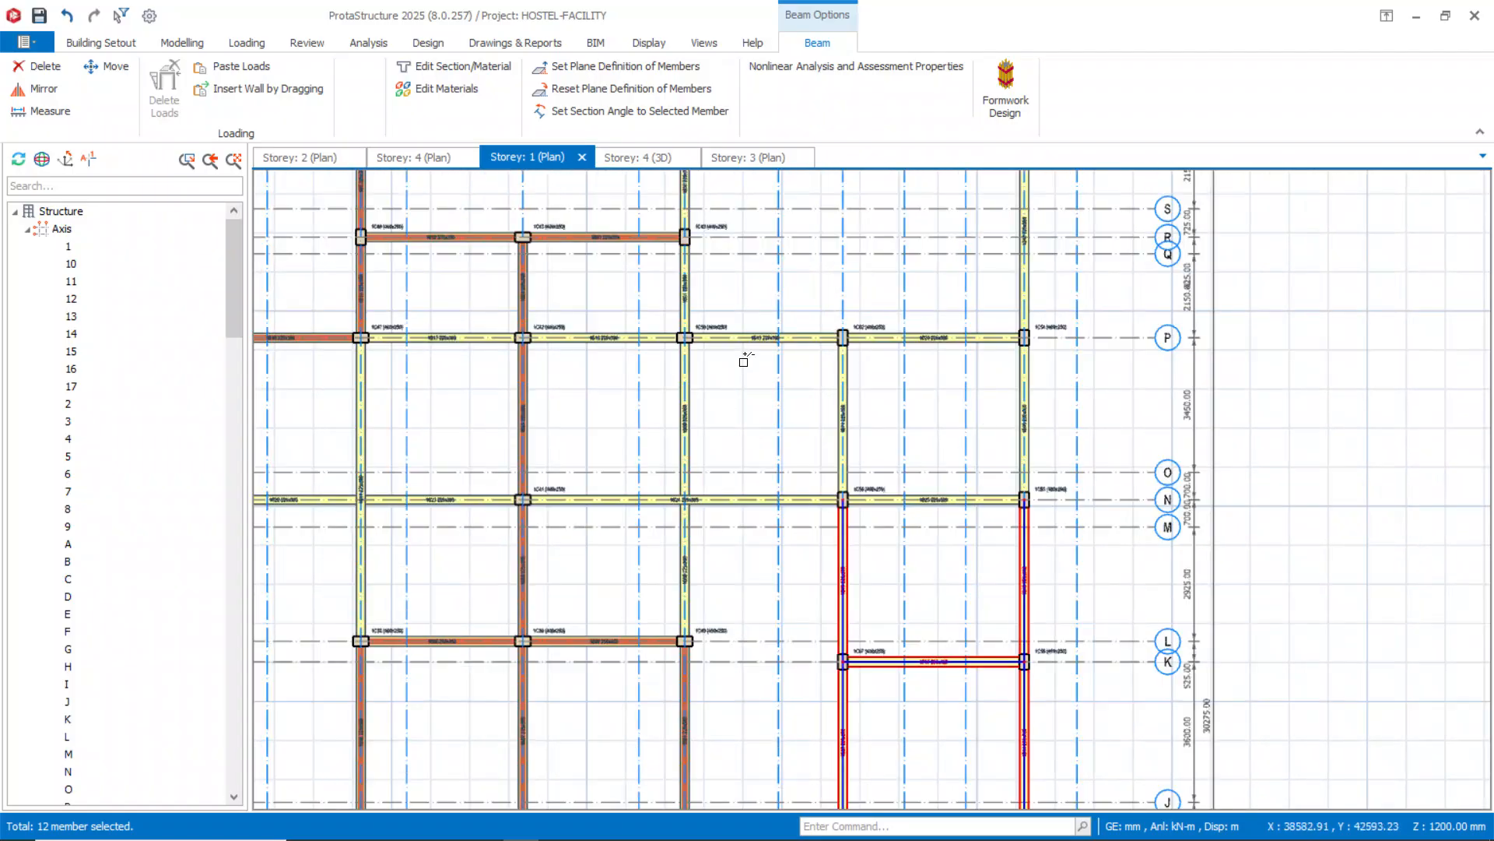
left_click(676, 286)
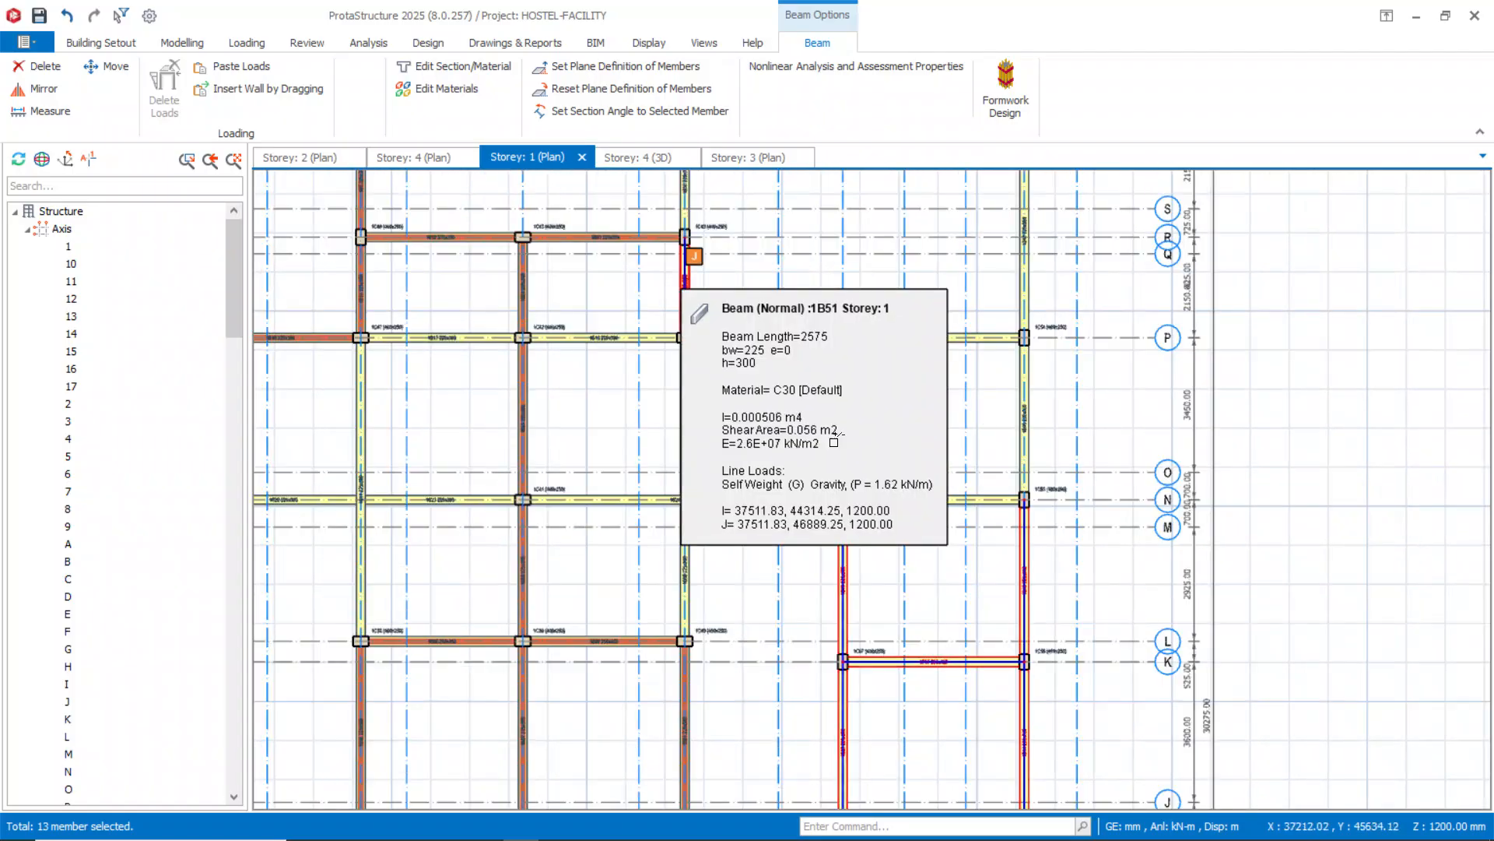
scroll(876, 393, "down", 3)
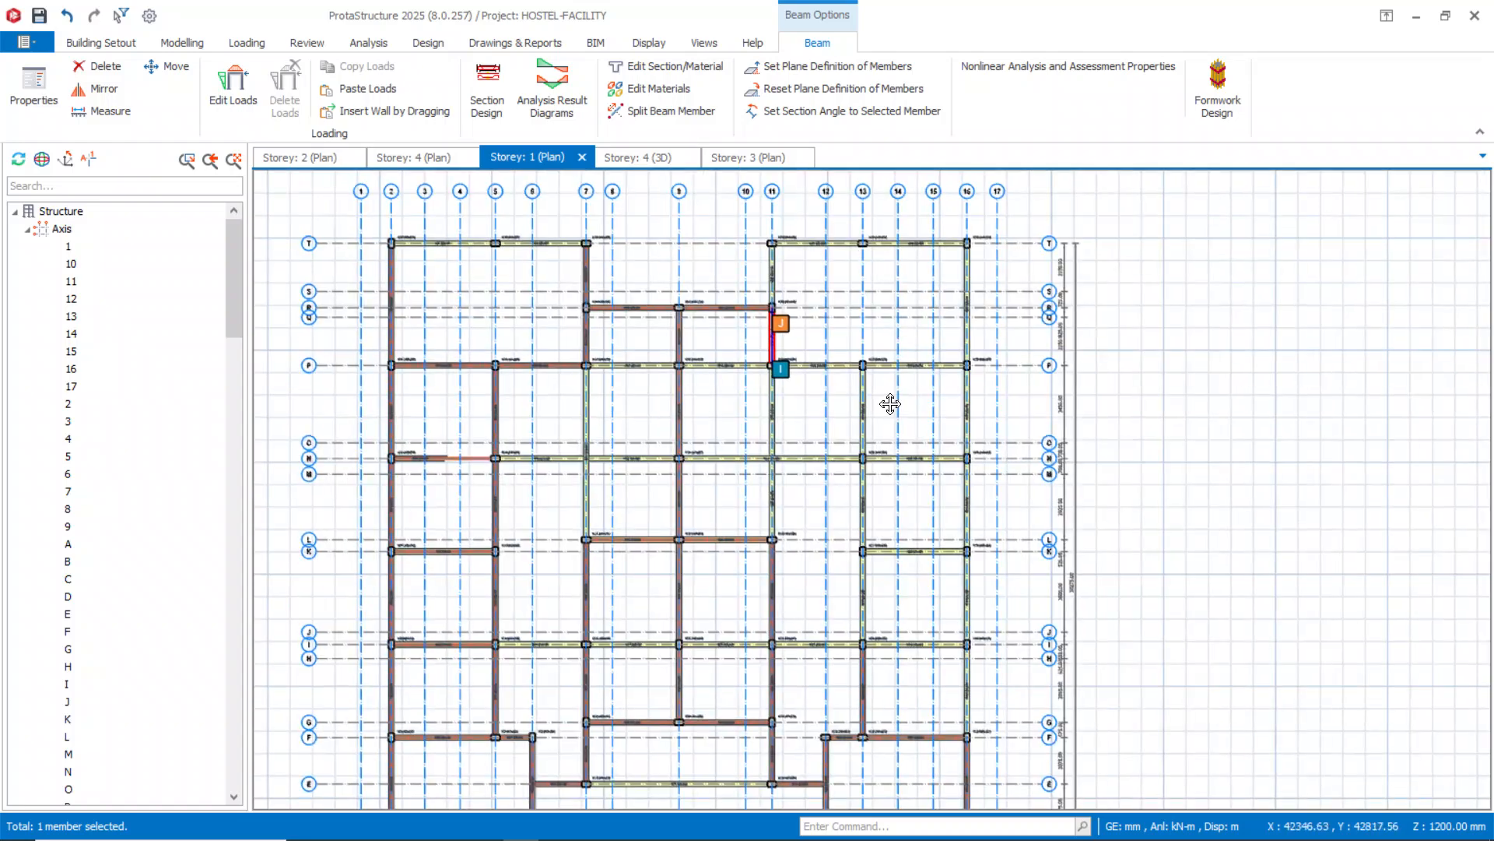
Select the axis I and K beams from 13 to 16, the axis 13 beam from I to K, and the axis 16 beams from F to K.
scroll(901, 634, "up", 3)
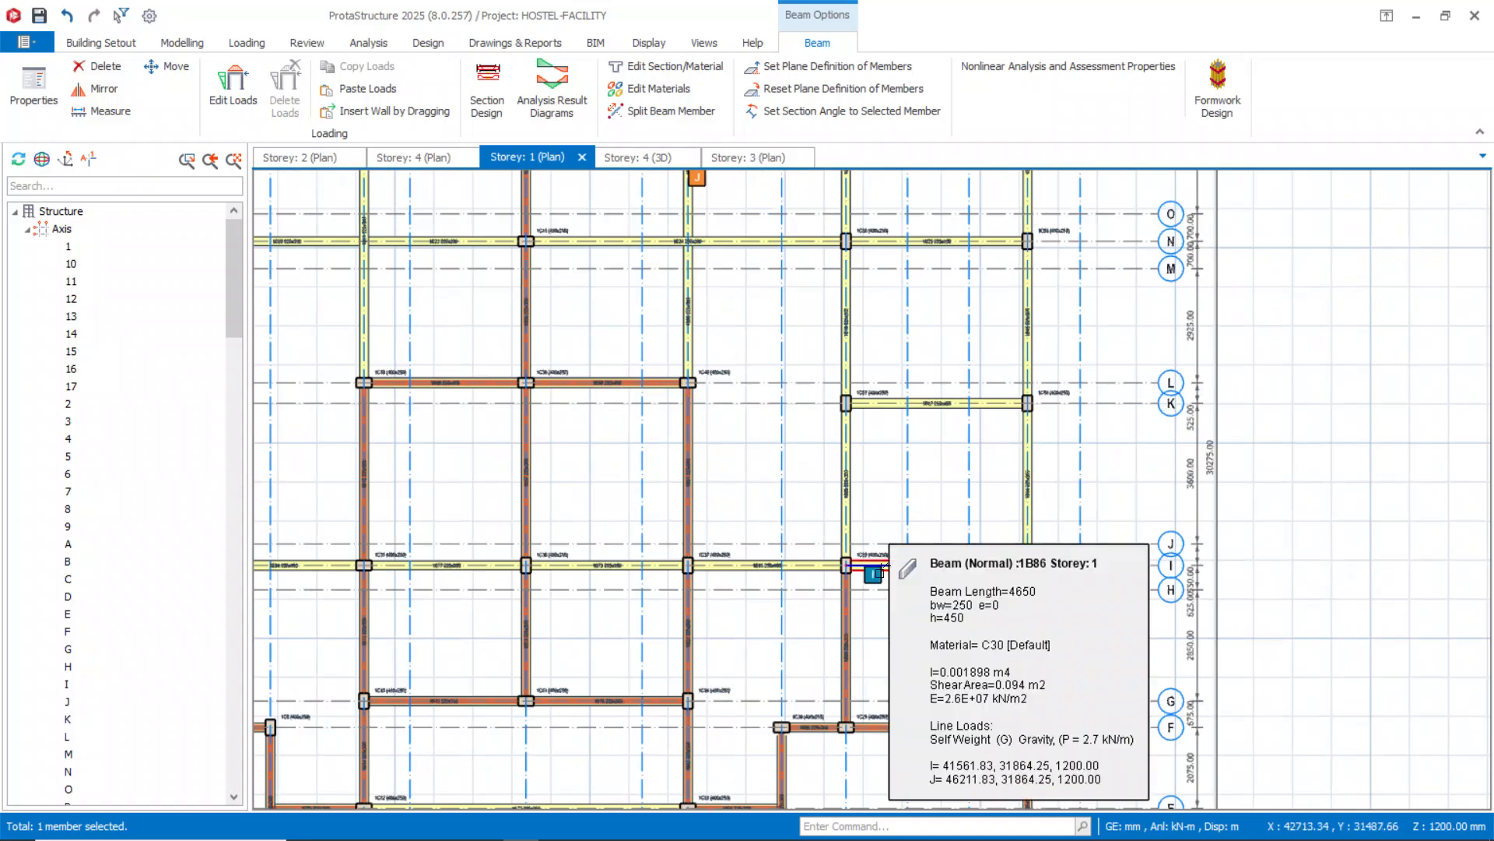
left_click(885, 568)
left_click(839, 496)
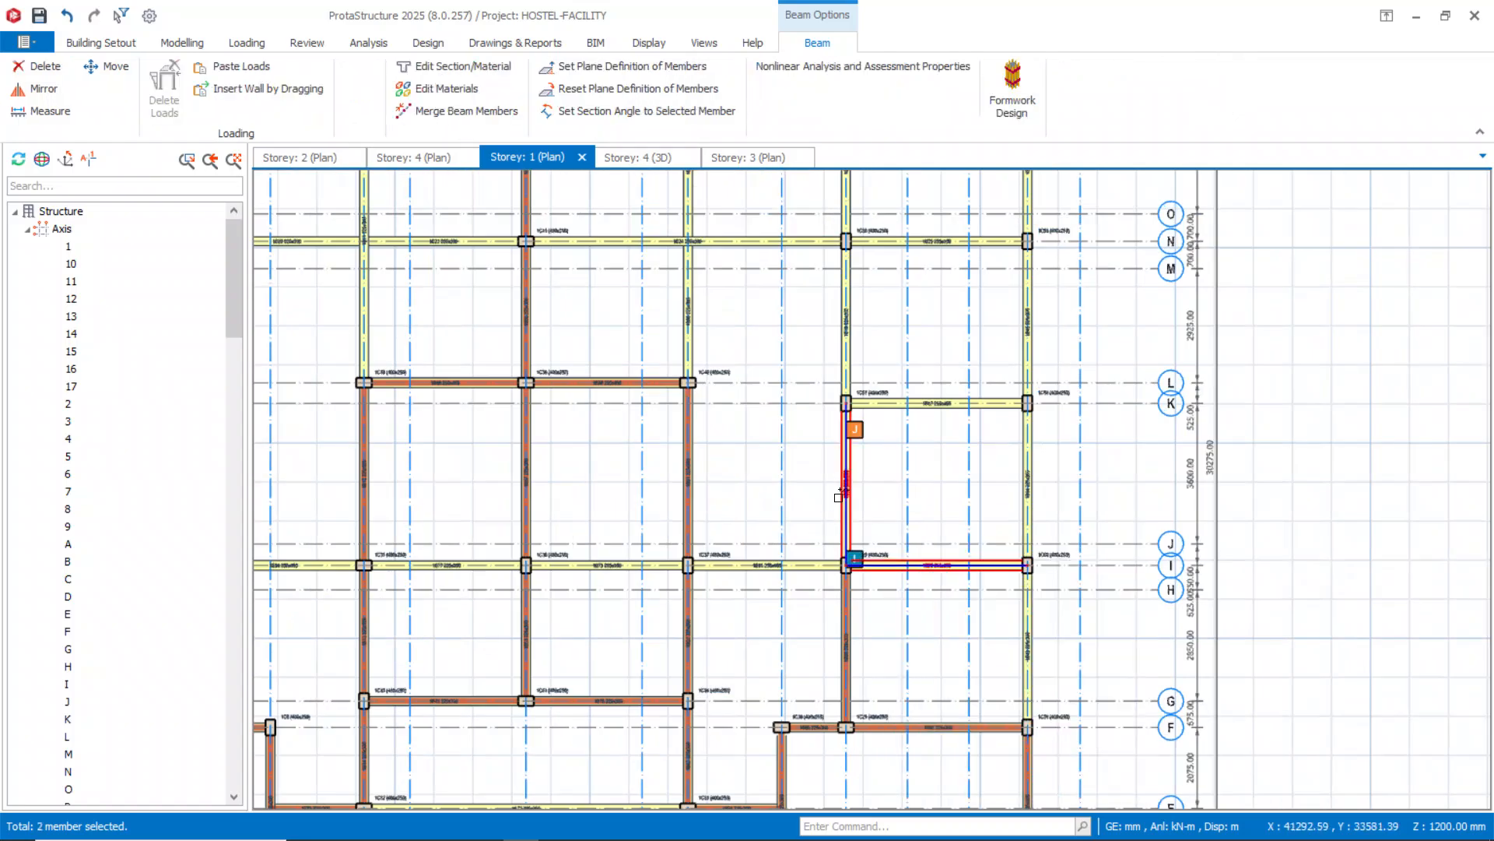
left_click(885, 405)
left_click(1025, 492)
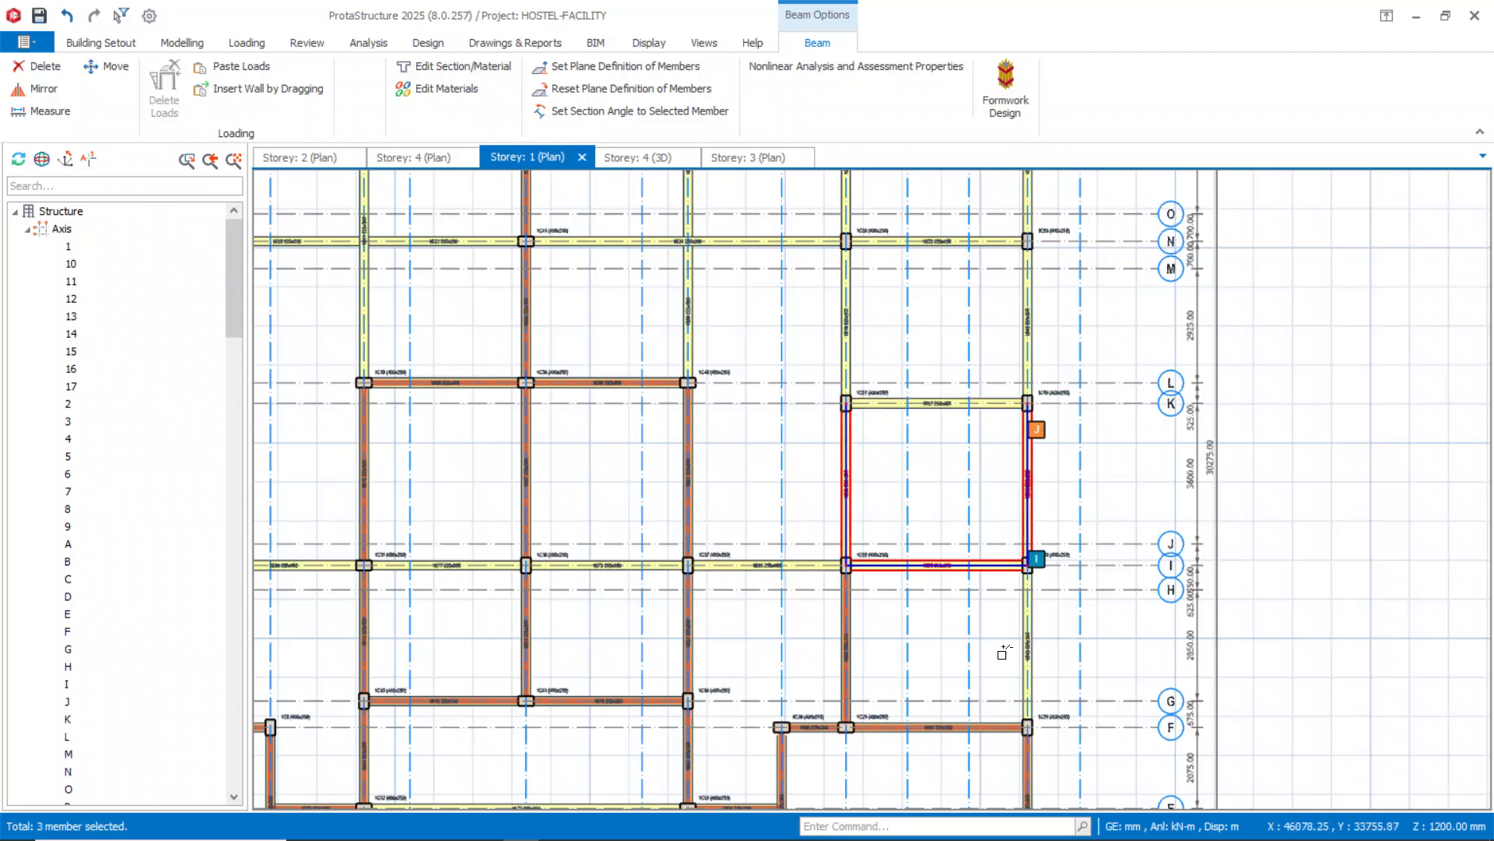
left_click(1024, 645)
left_click(996, 405)
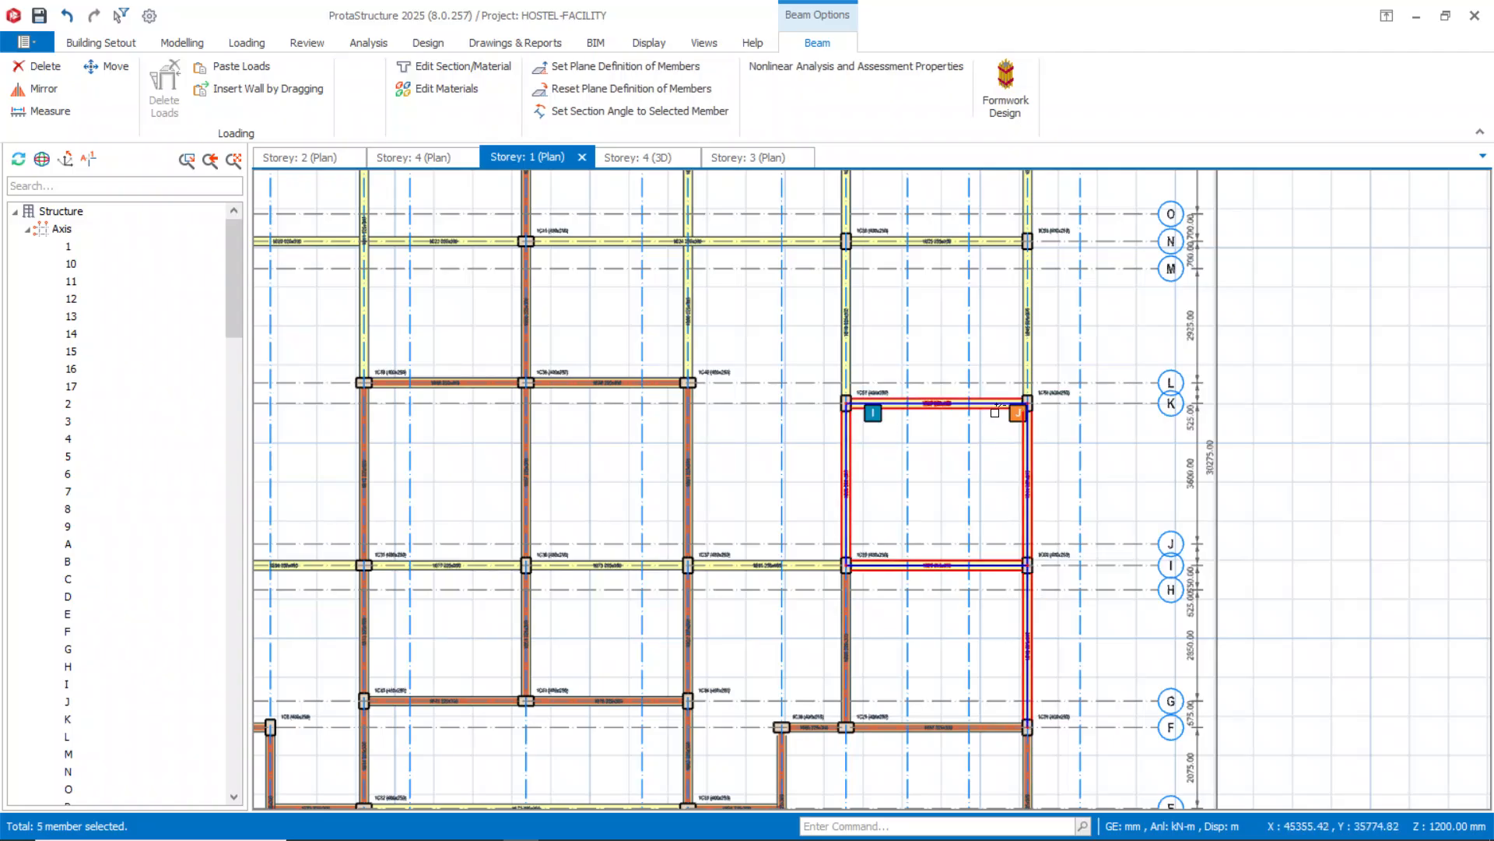
Add the axis 13 and axis 16 beams between K and P to the selection.
left_click(1024, 299)
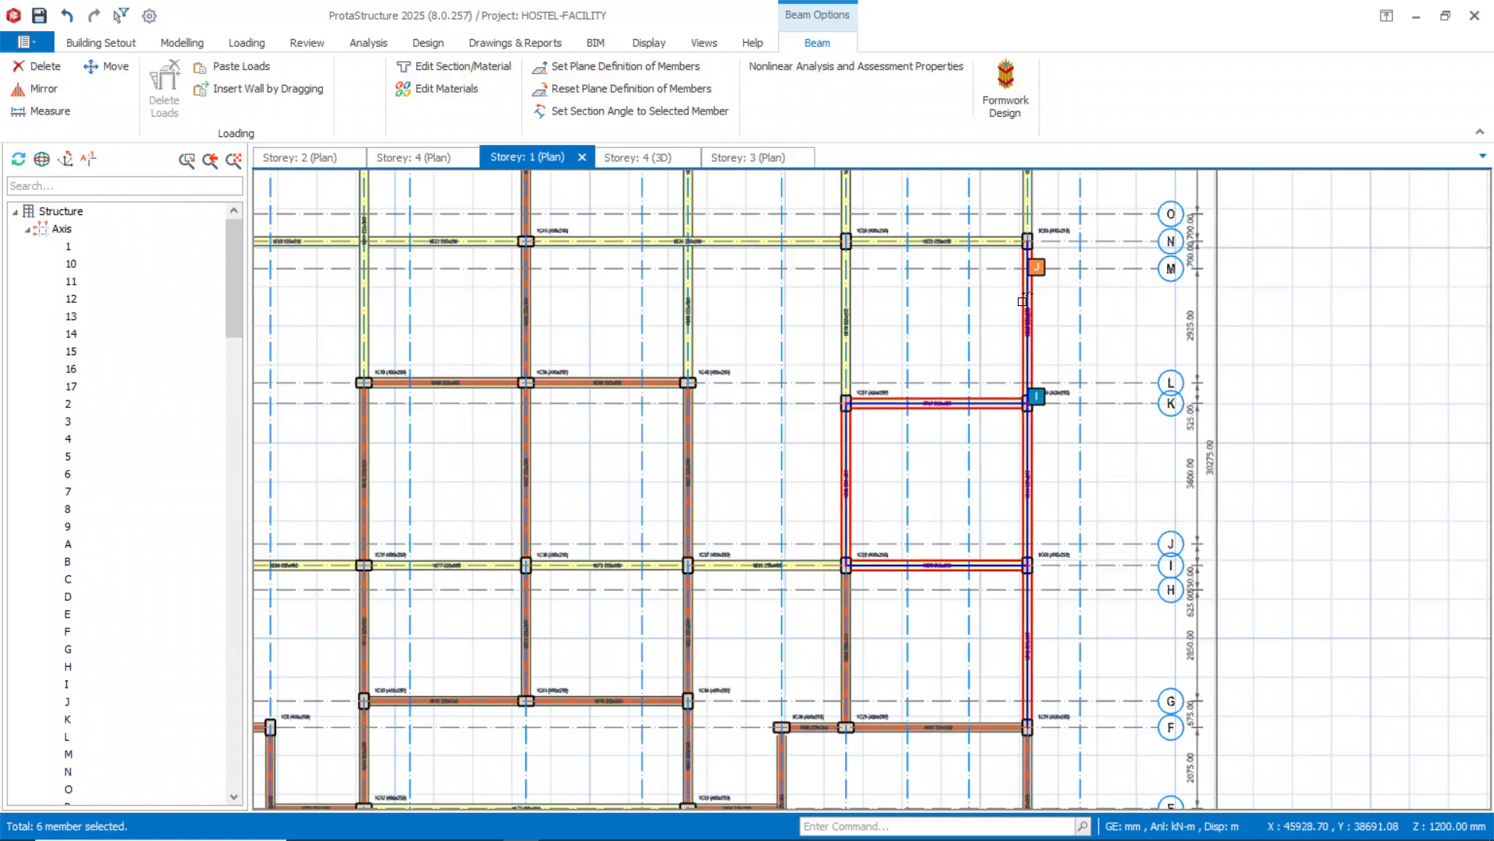
left_click(855, 288)
left_click(891, 241)
middle_click_drag(937, 299, 955, 423)
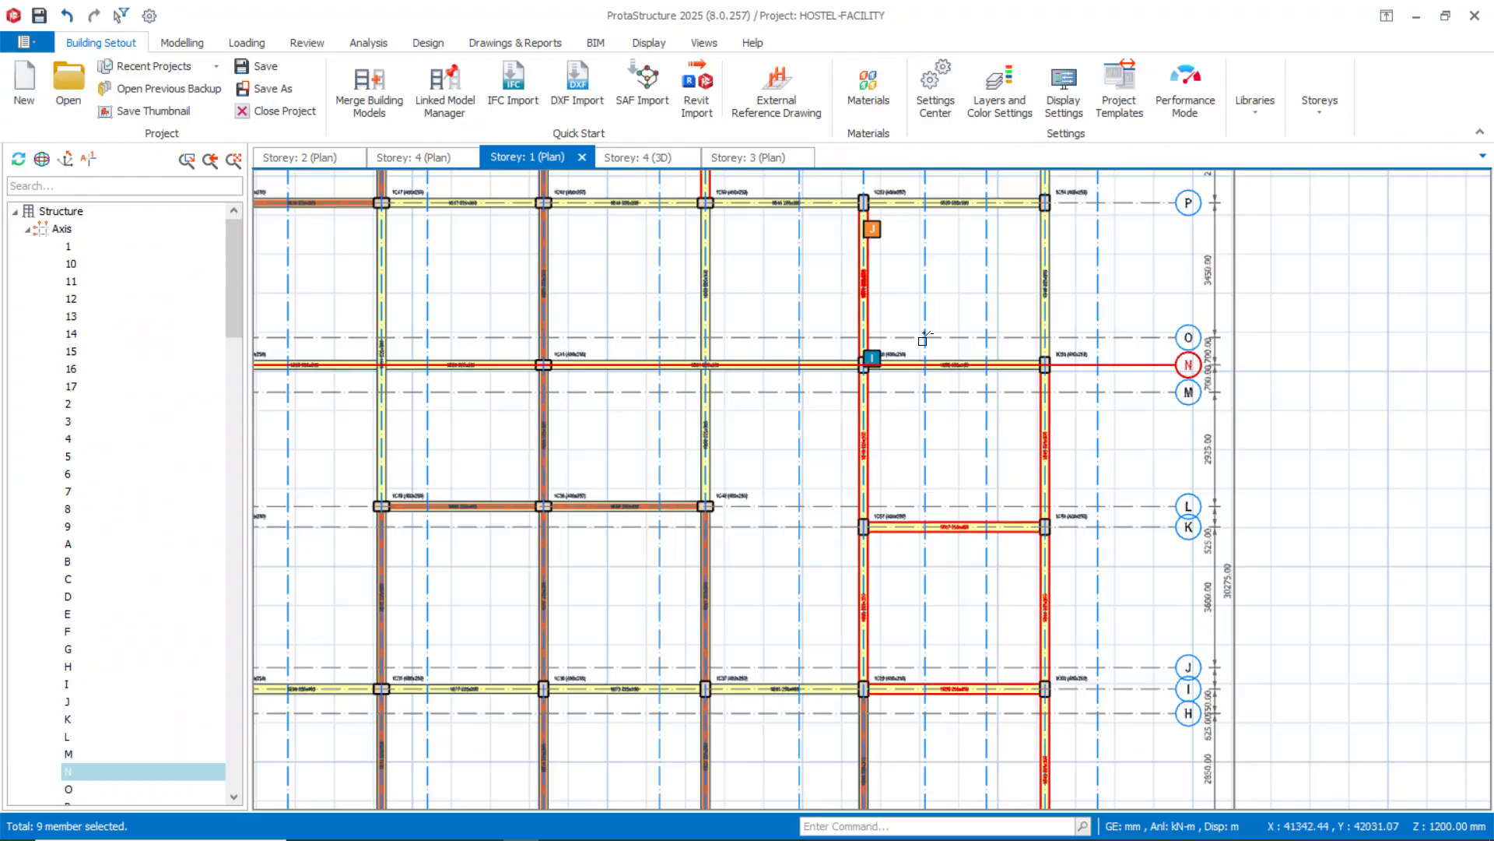
left_click(1040, 285)
middle_click_drag(1036, 285, 1014, 480)
Add the axis P and T beams from 11 to 16, the axis 16 beam from P to T, and the axis 11 beam from R to T.
left_click(970, 406)
left_click(811, 408)
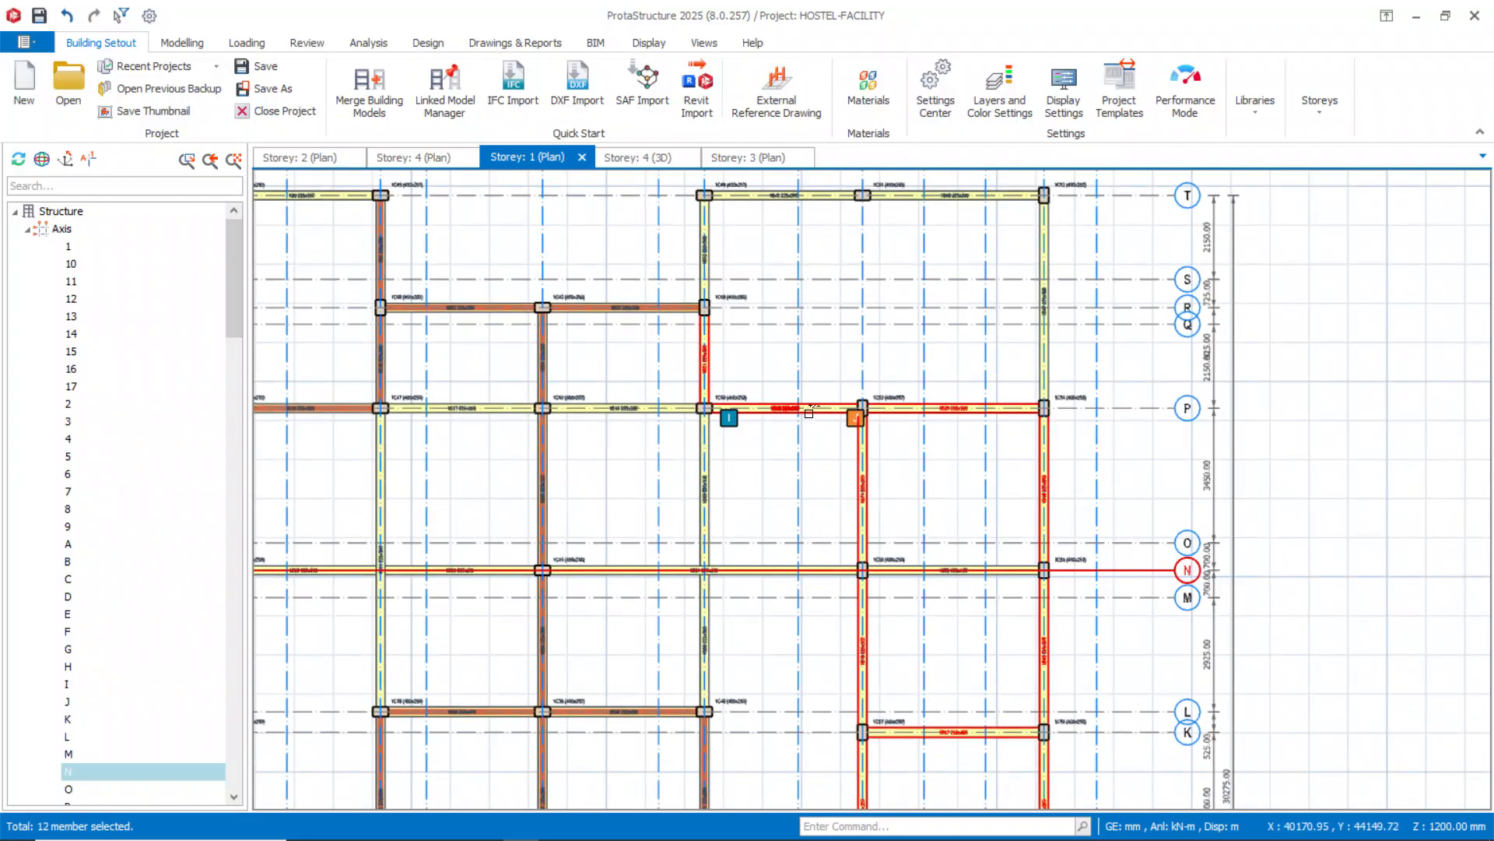
left_click(1041, 355)
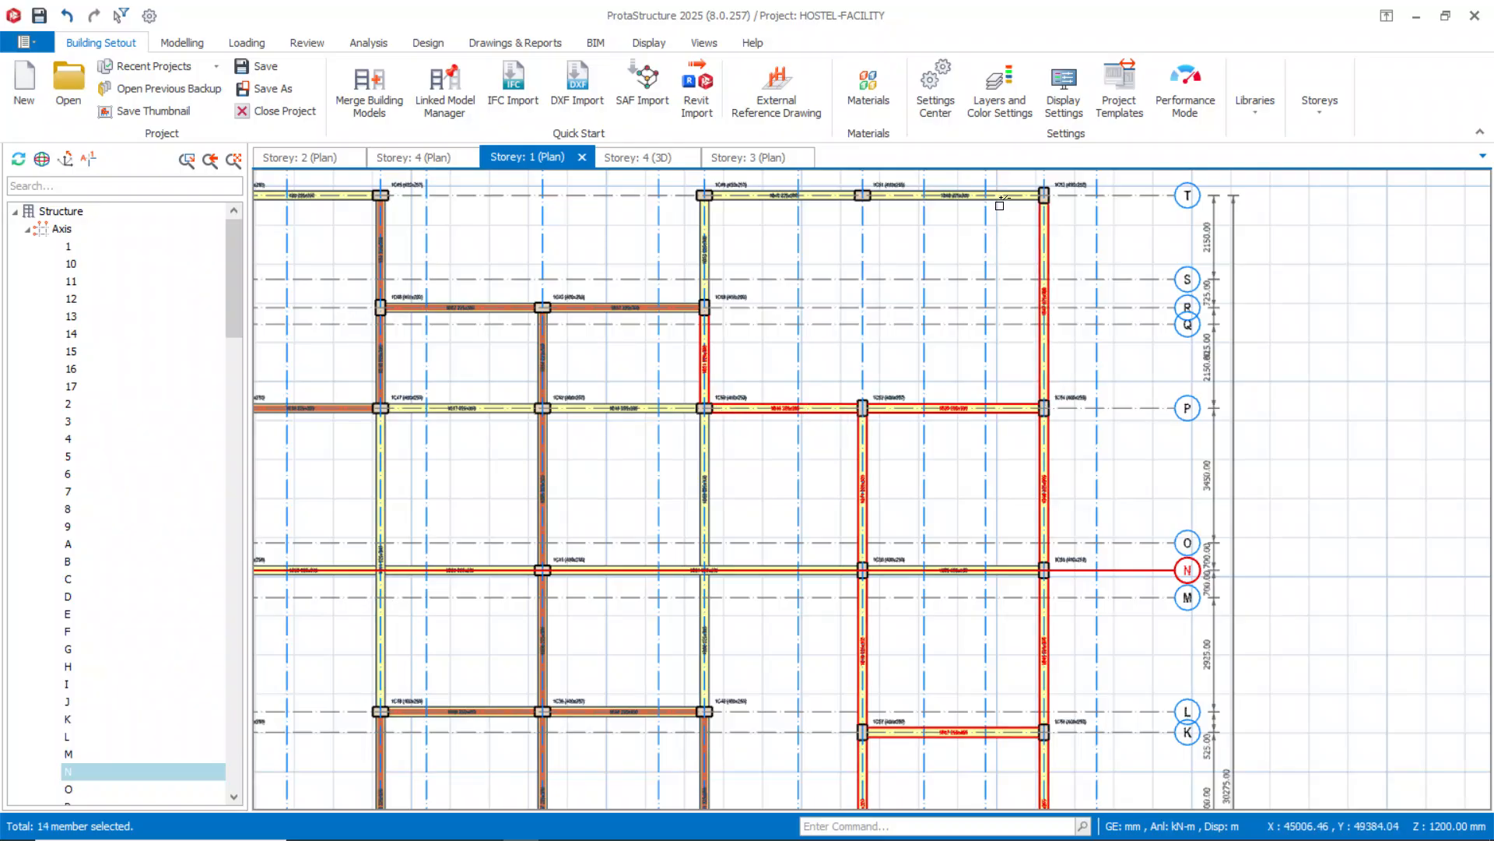
left_click(816, 195)
left_click(707, 276)
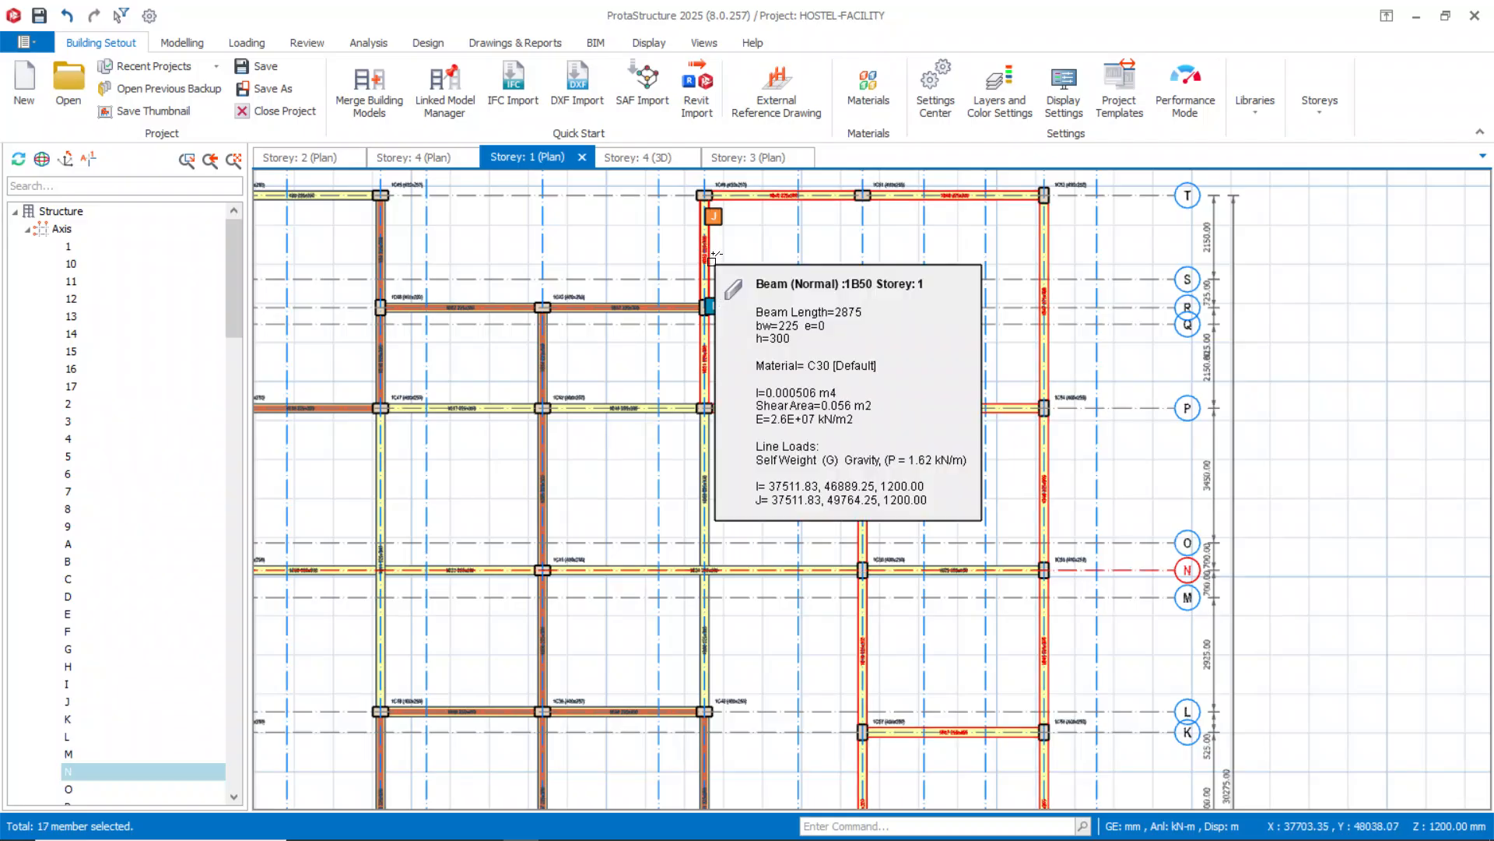
Paste the copied wall load onto the selected beams and clear the selection.
right_click(631, 233)
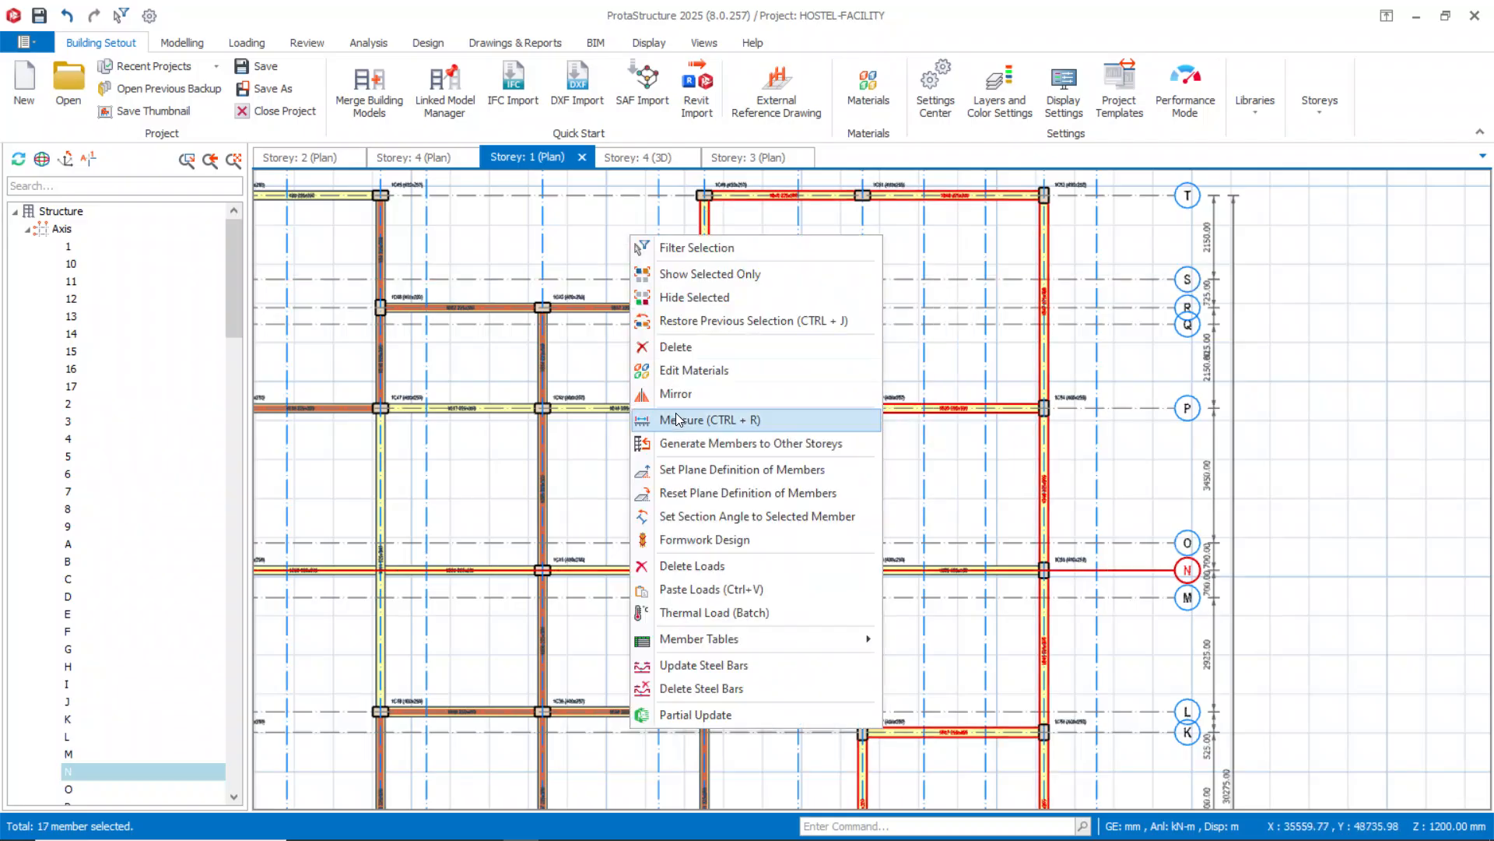
left_click(686, 585)
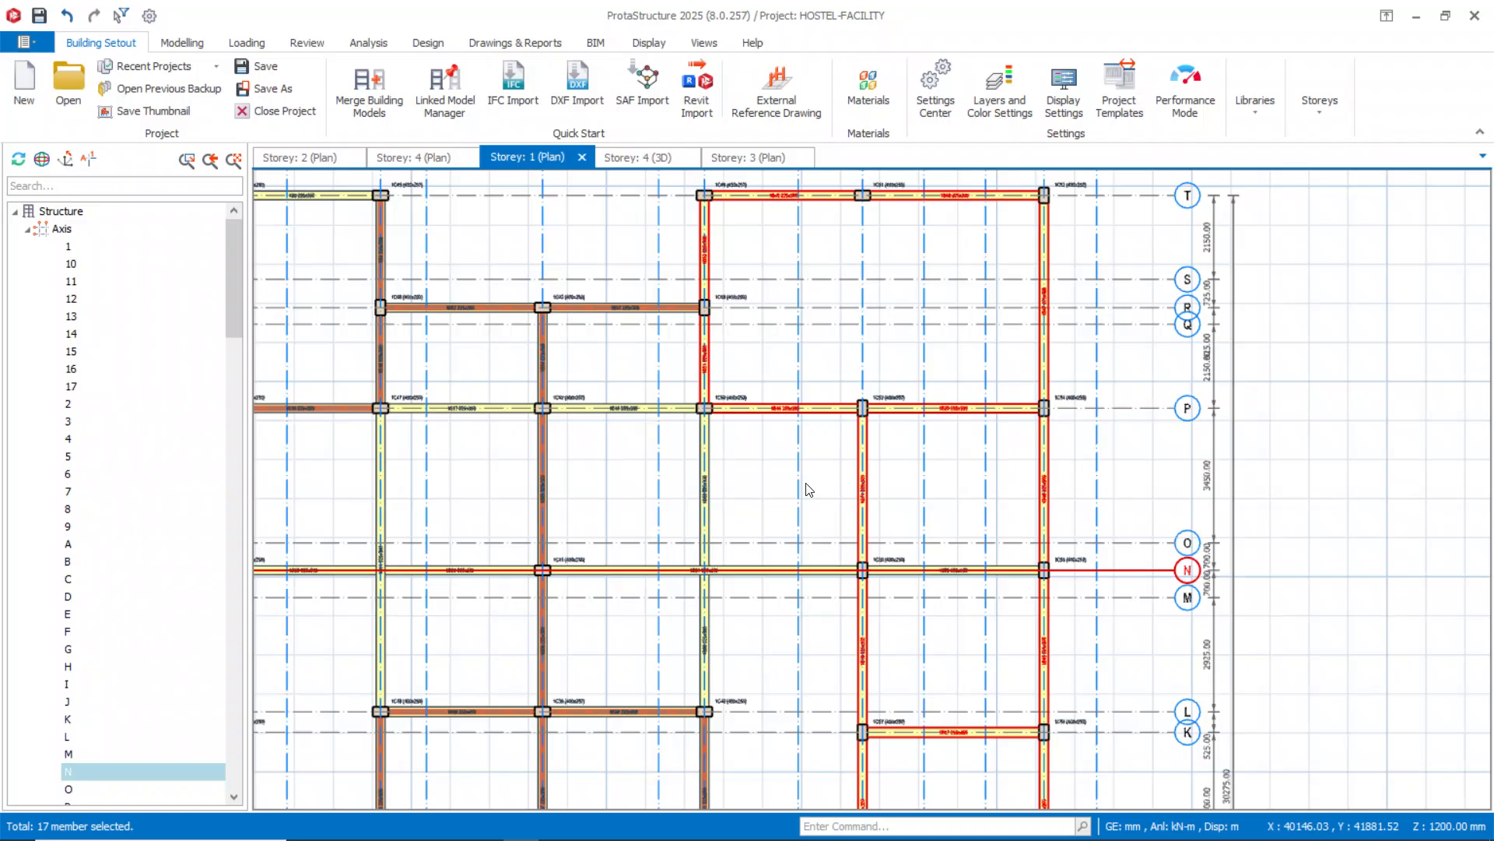
key("Escape")
Paste the copied wall load onto the axis N beam between axes 13 and 16.
middle_click_drag(809, 469, 828, 350)
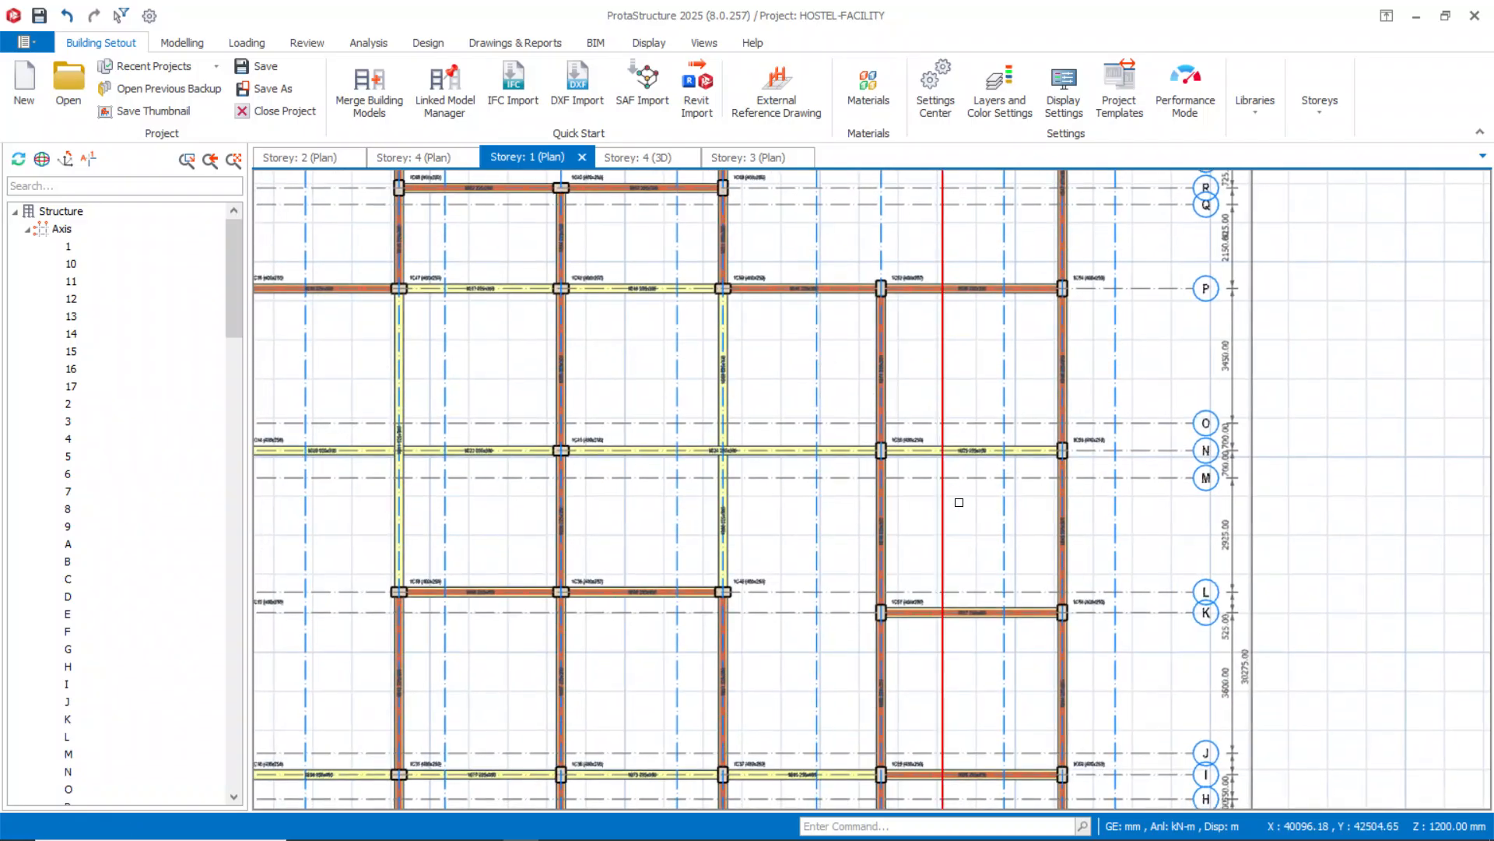
left_click(919, 458)
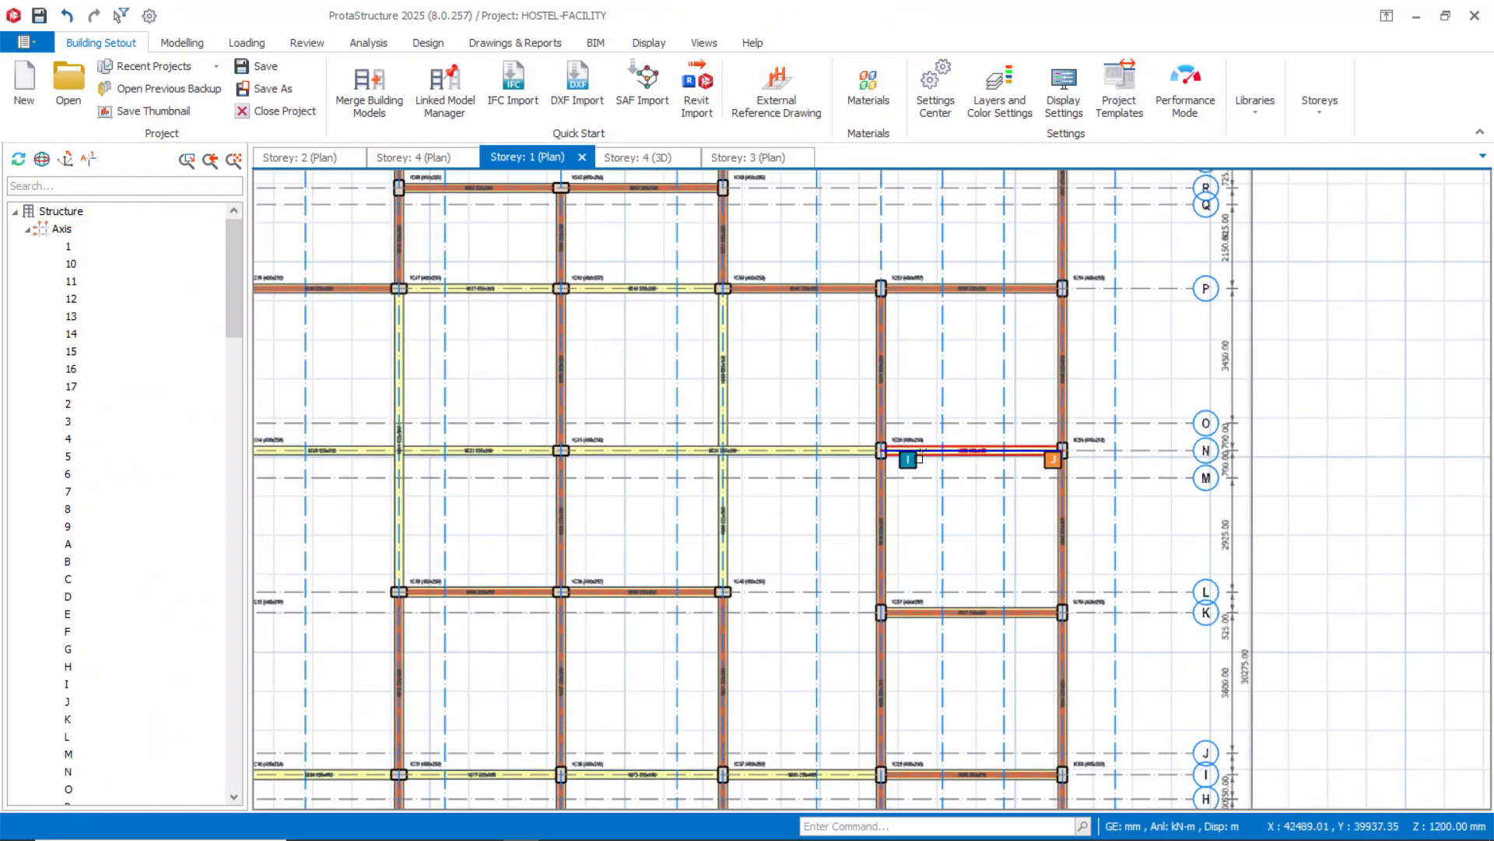
right_click(919, 457)
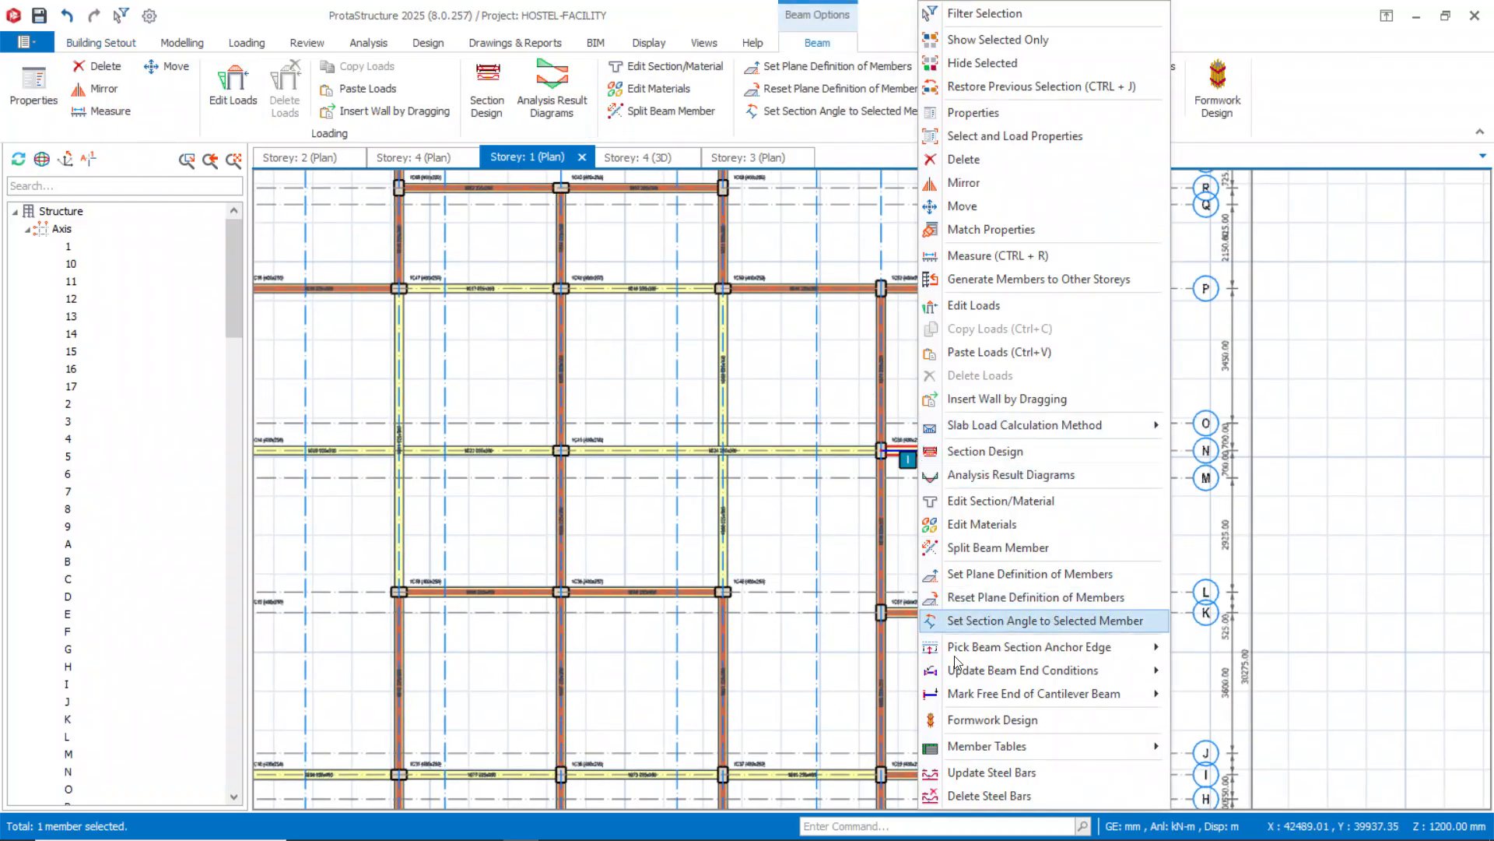
left_click(959, 352)
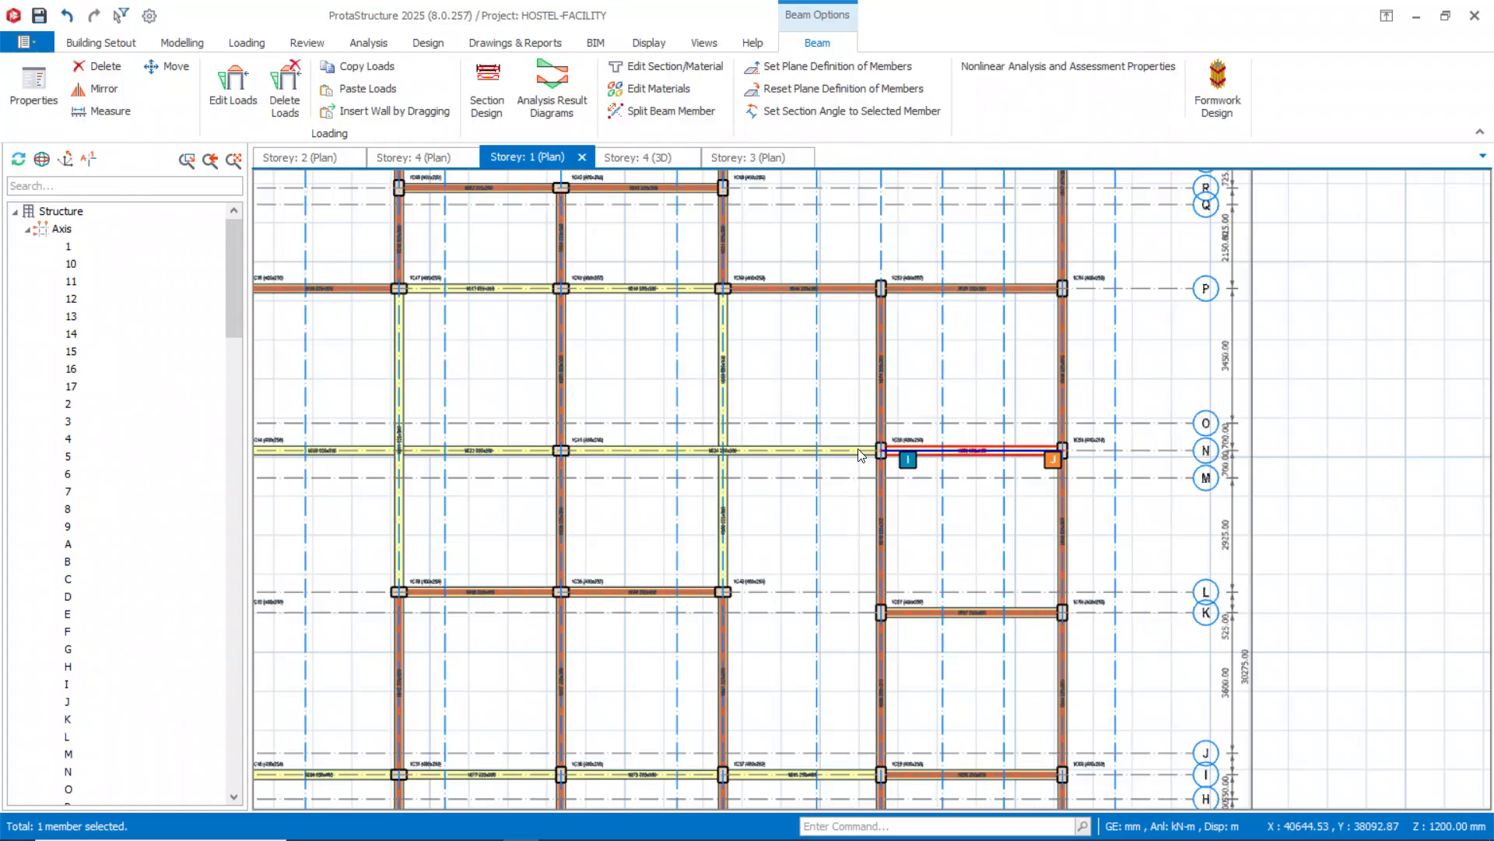
Paste the copied wall load onto the two axis T beams from 2 to 7 and clear the selection.
scroll(860, 467, "down", 2)
scroll(861, 490, "up", 4)
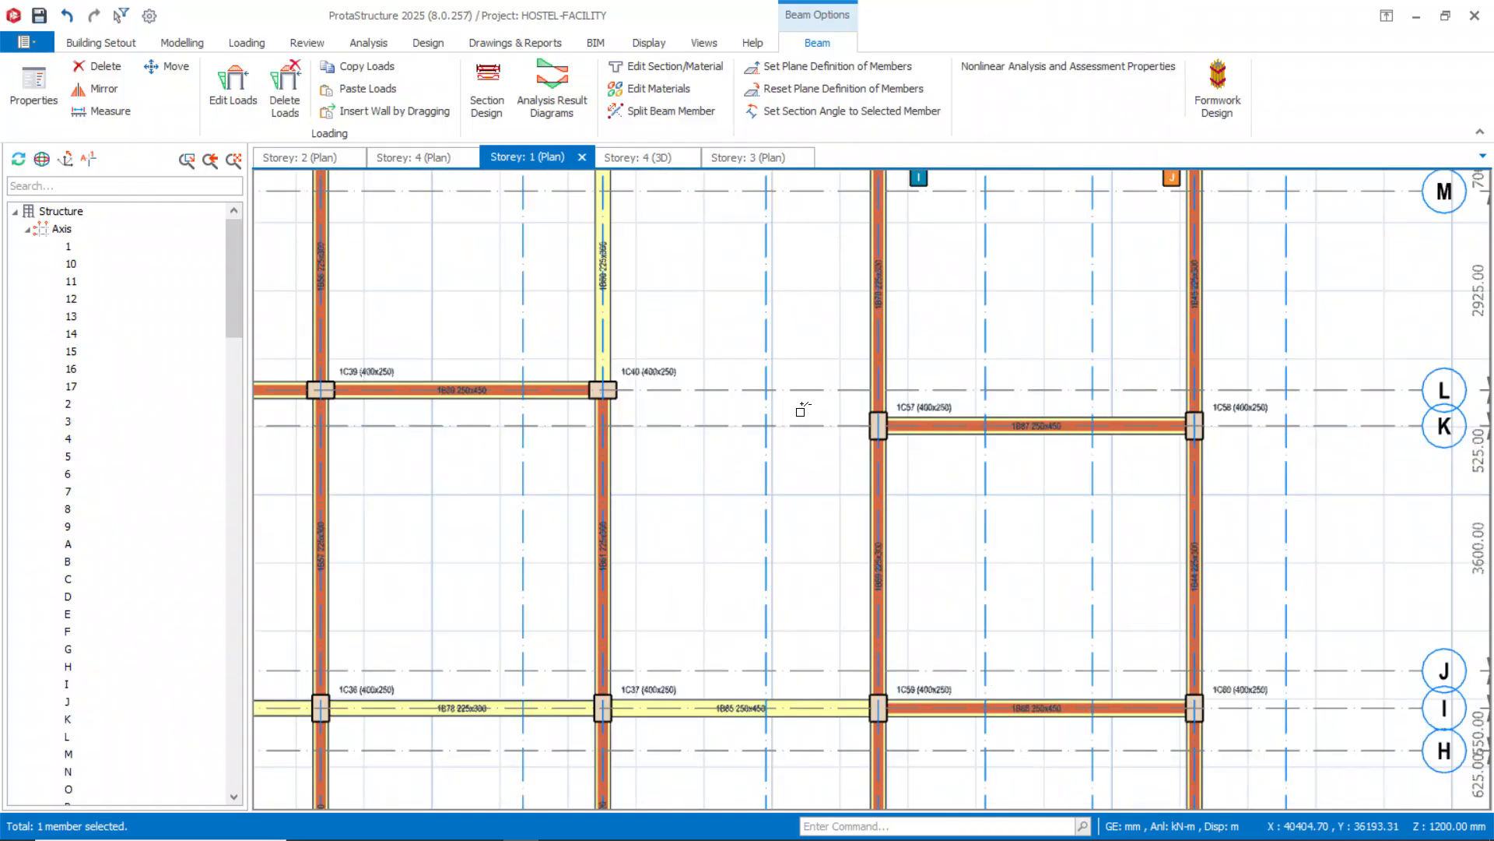
scroll(801, 409, "down", 5)
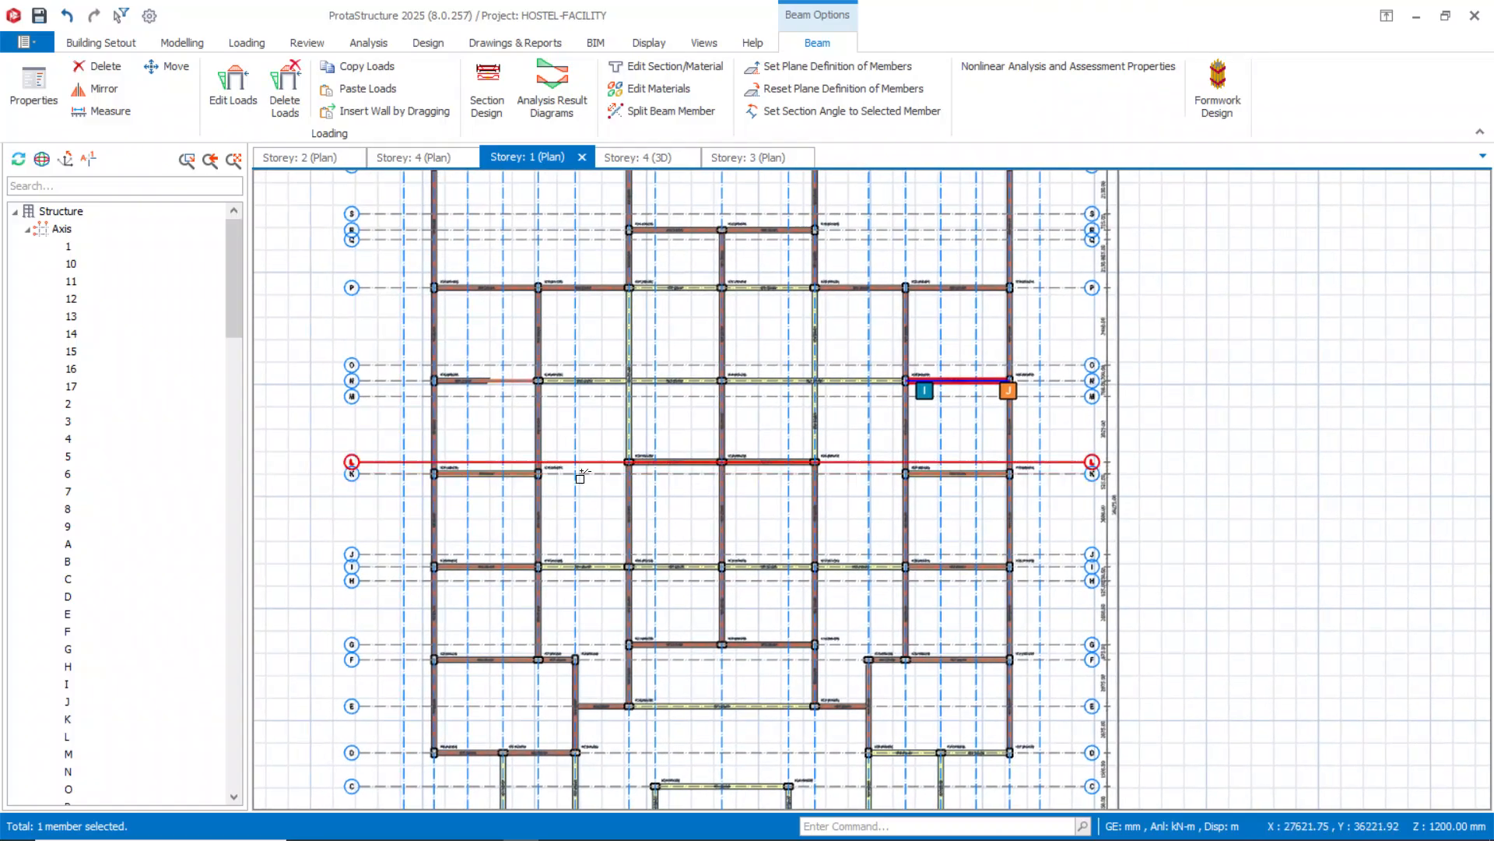
scroll(576, 518, "up", 6)
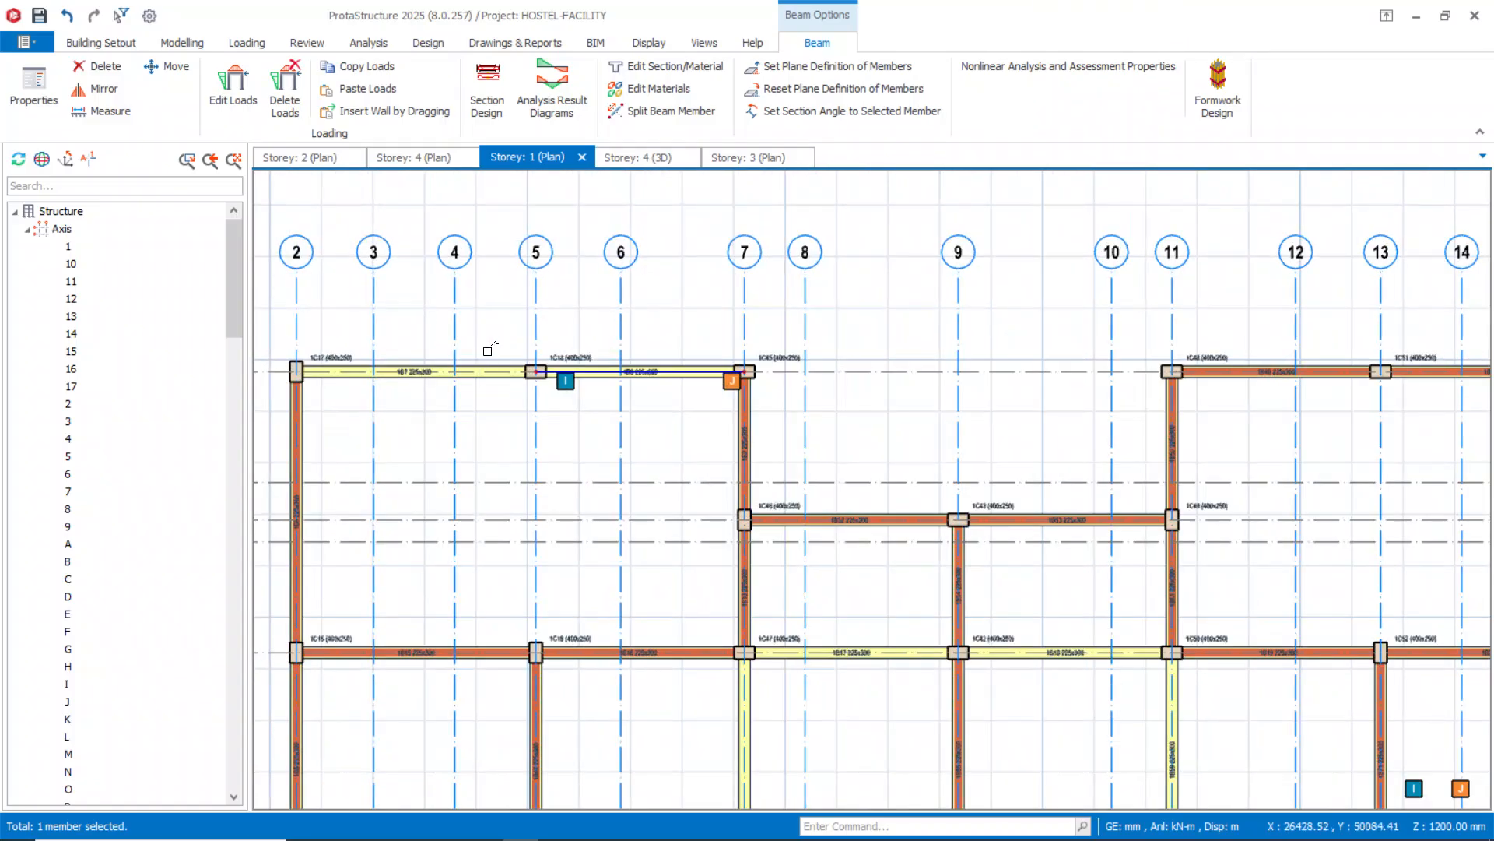
left_click(467, 373)
left_click(465, 381, "ctrl")
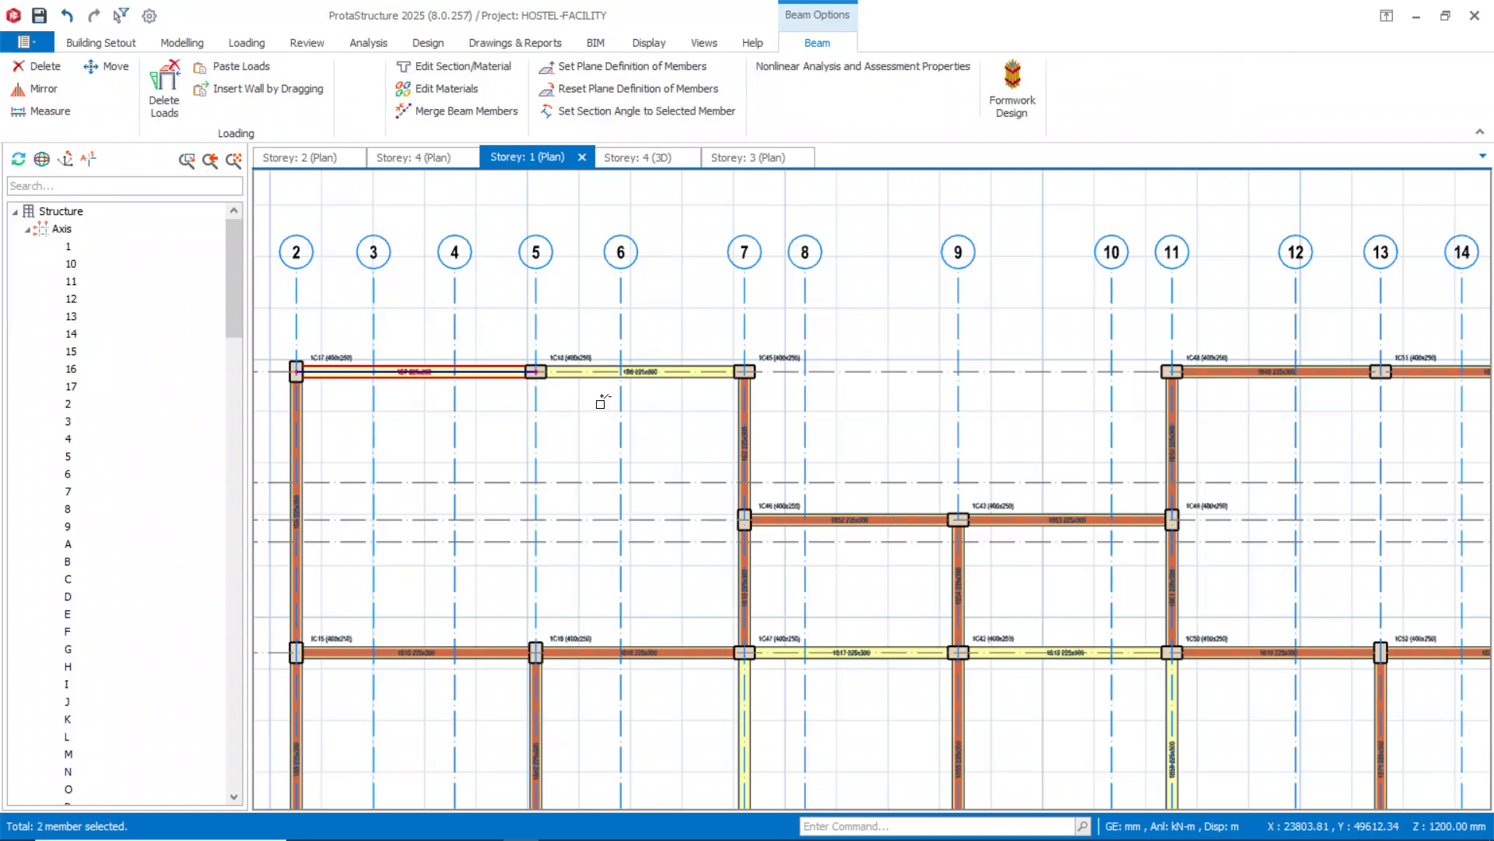
left_click(583, 379, "ctrl")
right_click(582, 381)
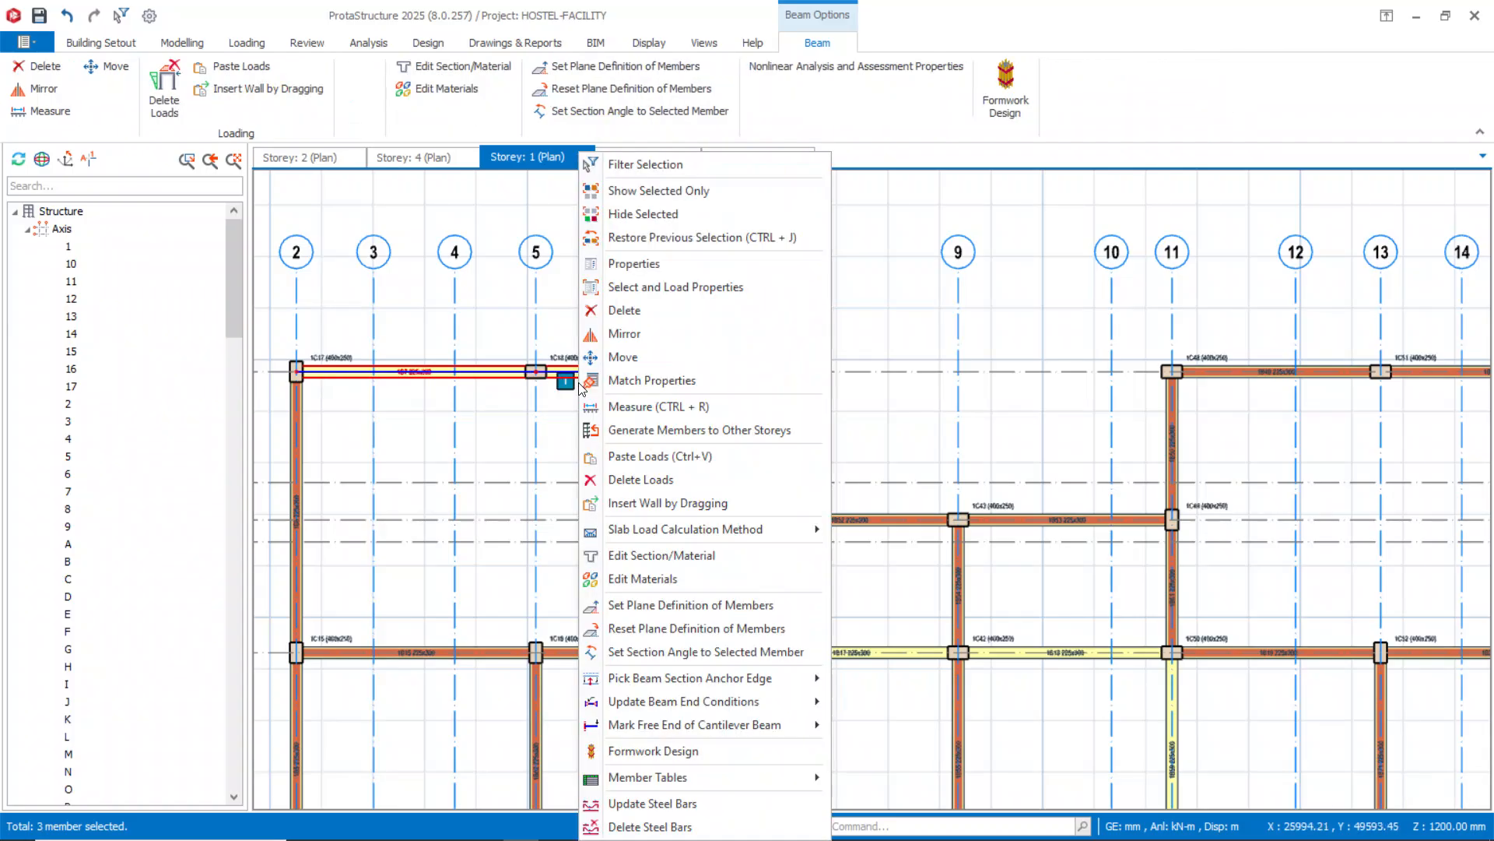
left_click(679, 456)
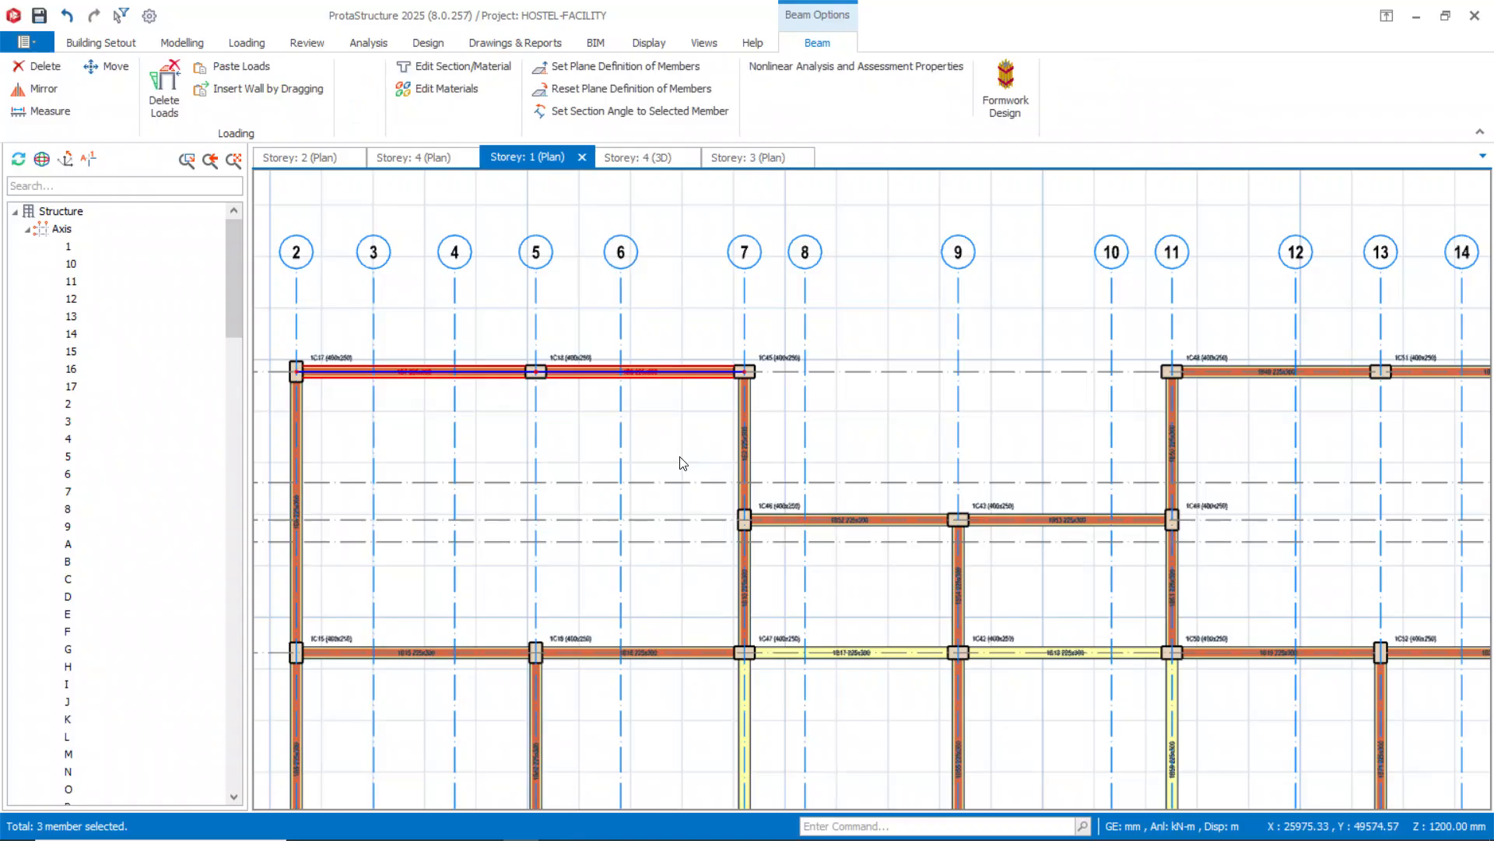
scroll(680, 463, "down", 1)
scroll(679, 462, "down", 2)
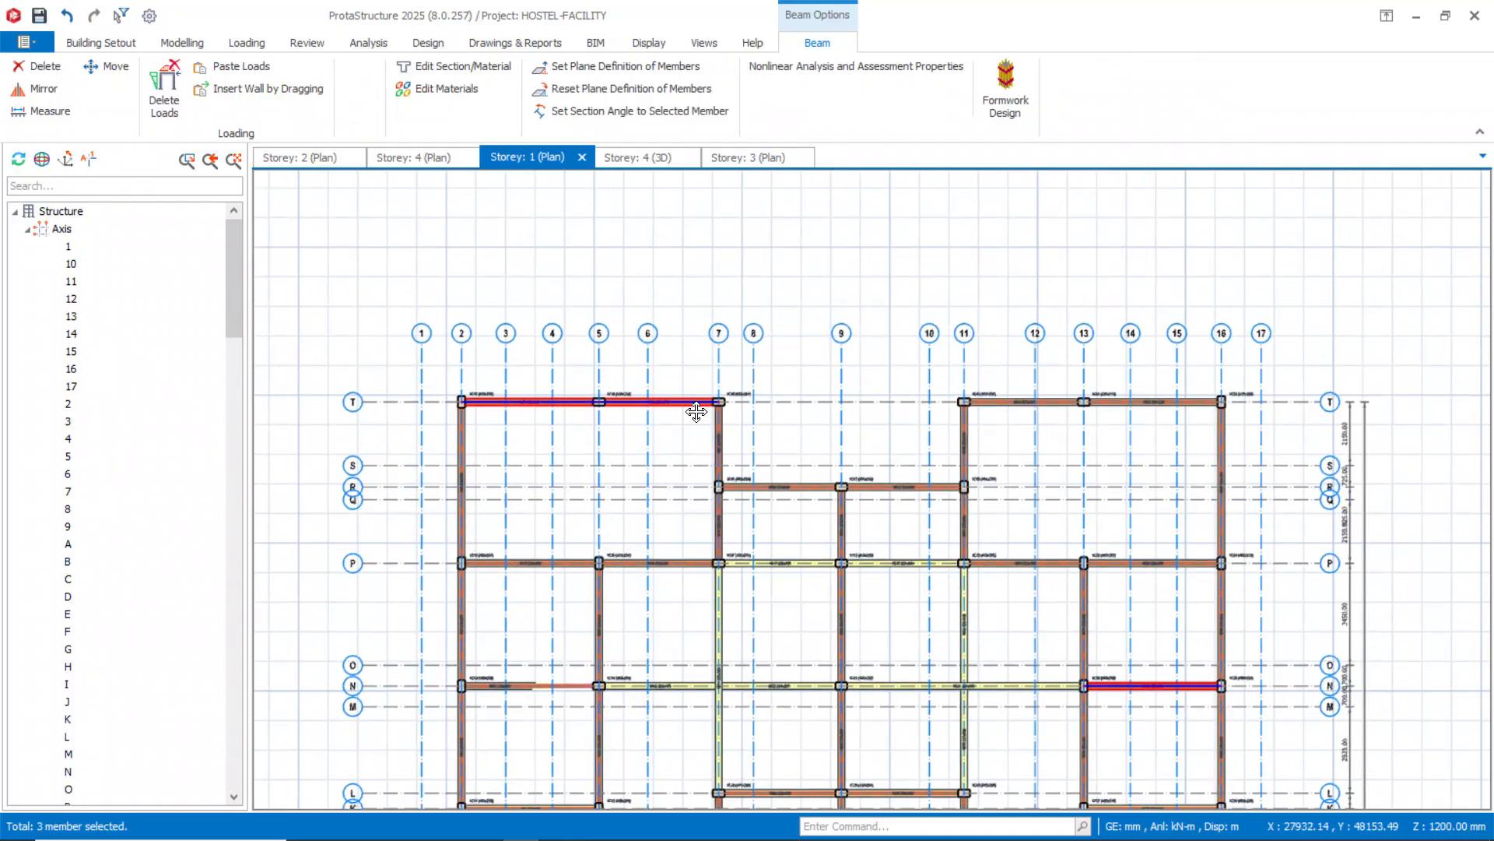
left_click(821, 289)
Examine the storey 1 plan for beams that still lack the wall load.
scroll(821, 288, "down", 1)
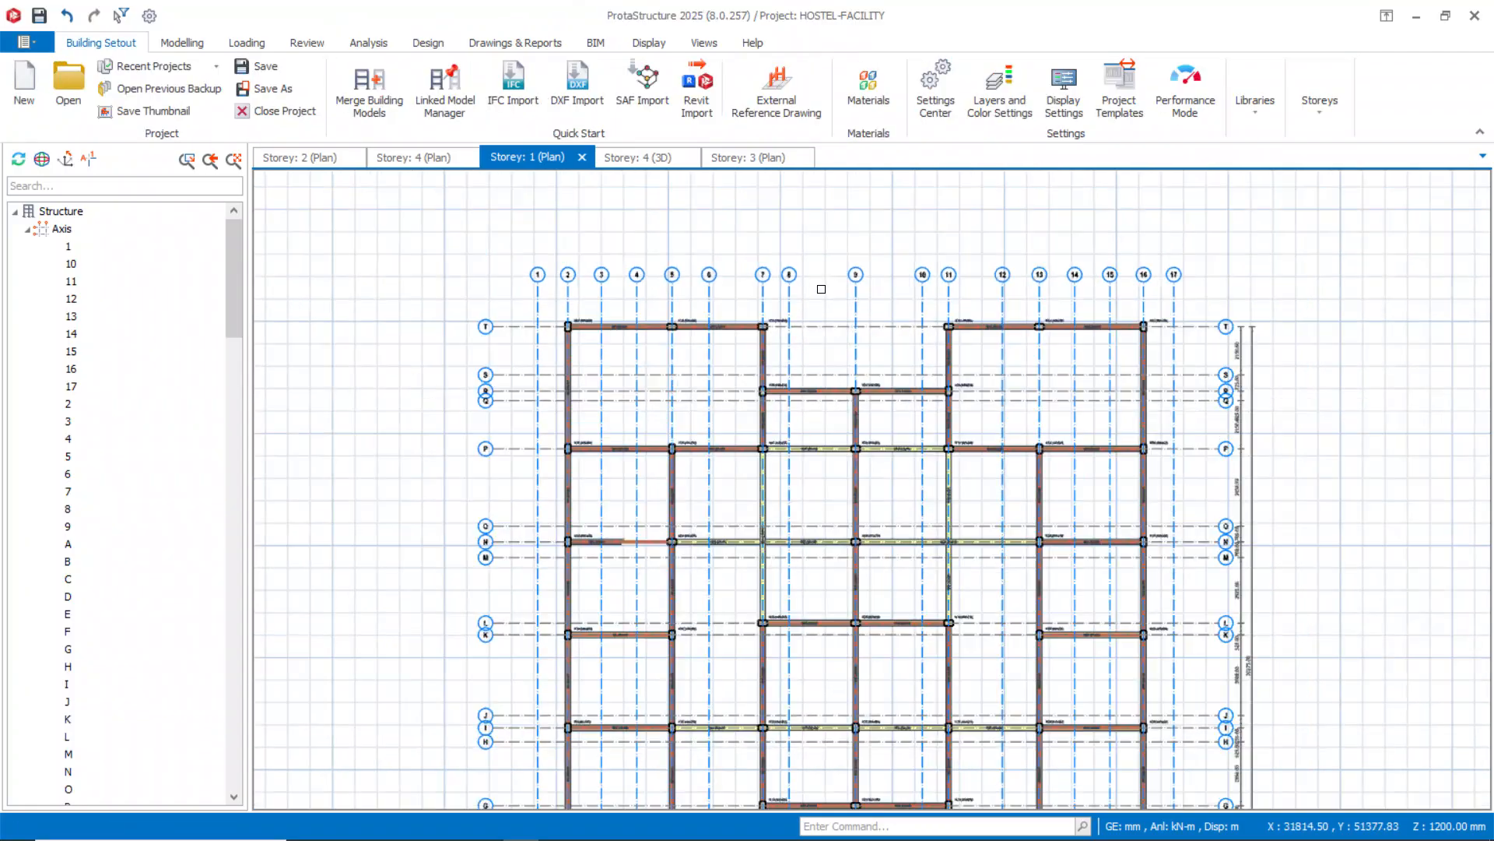
middle_click_drag(814, 533, 814, 451)
scroll(815, 450, "up", 2)
scroll(801, 393, "down", 1)
middle_click_drag(801, 393, 768, 247)
scroll(801, 286, "down", 2)
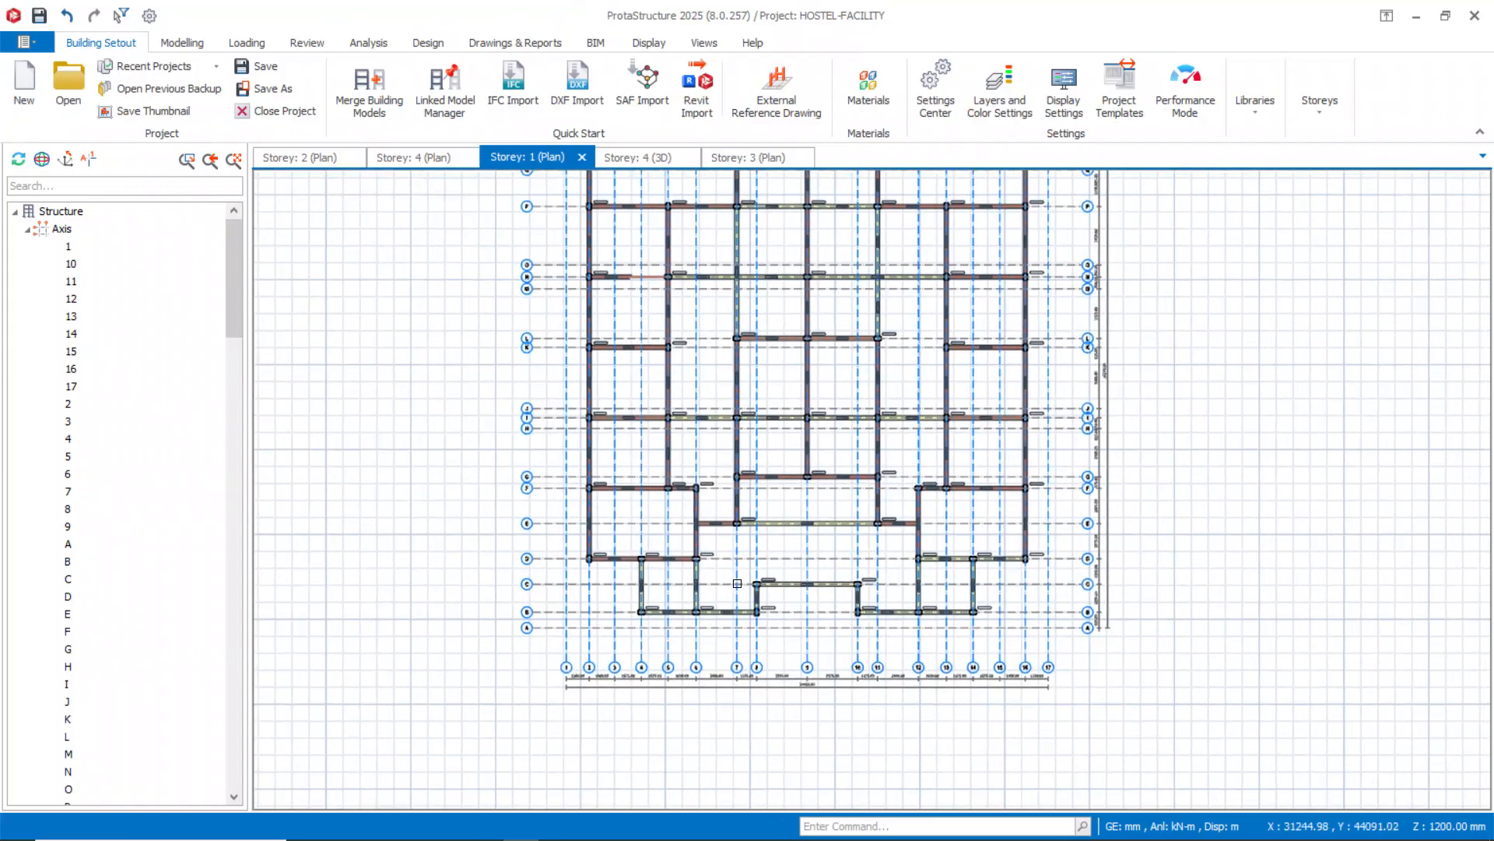
scroll(799, 544, "up", 3)
middle_click_drag(761, 537, 792, 474)
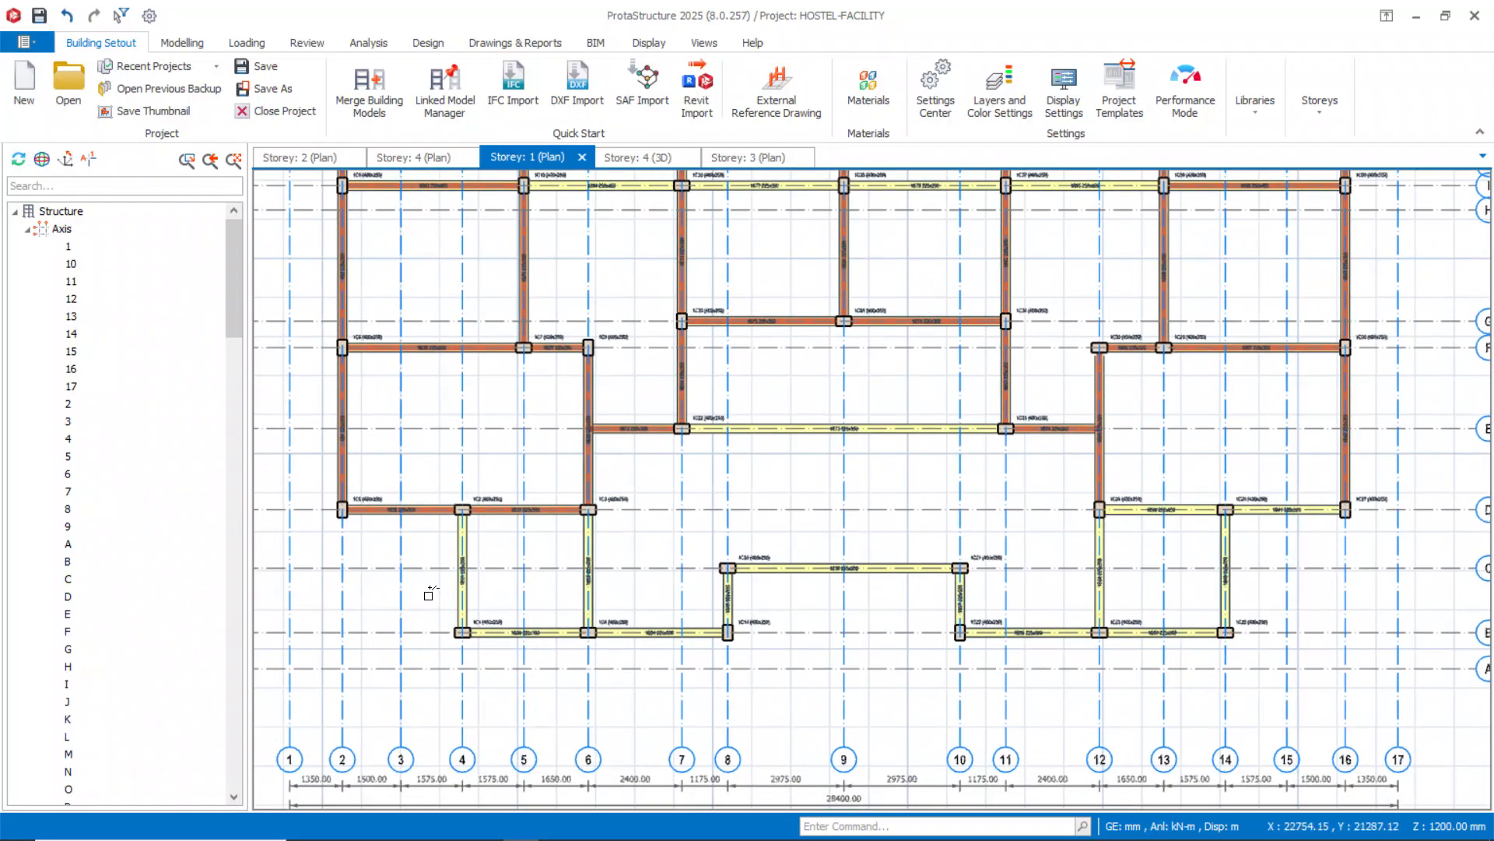
Select the axis 4 beam from B to D, the axis B beams from 4 to 8, and the axis 8, C and 10 beams around the recess.
left_click(503, 641)
left_click(660, 633)
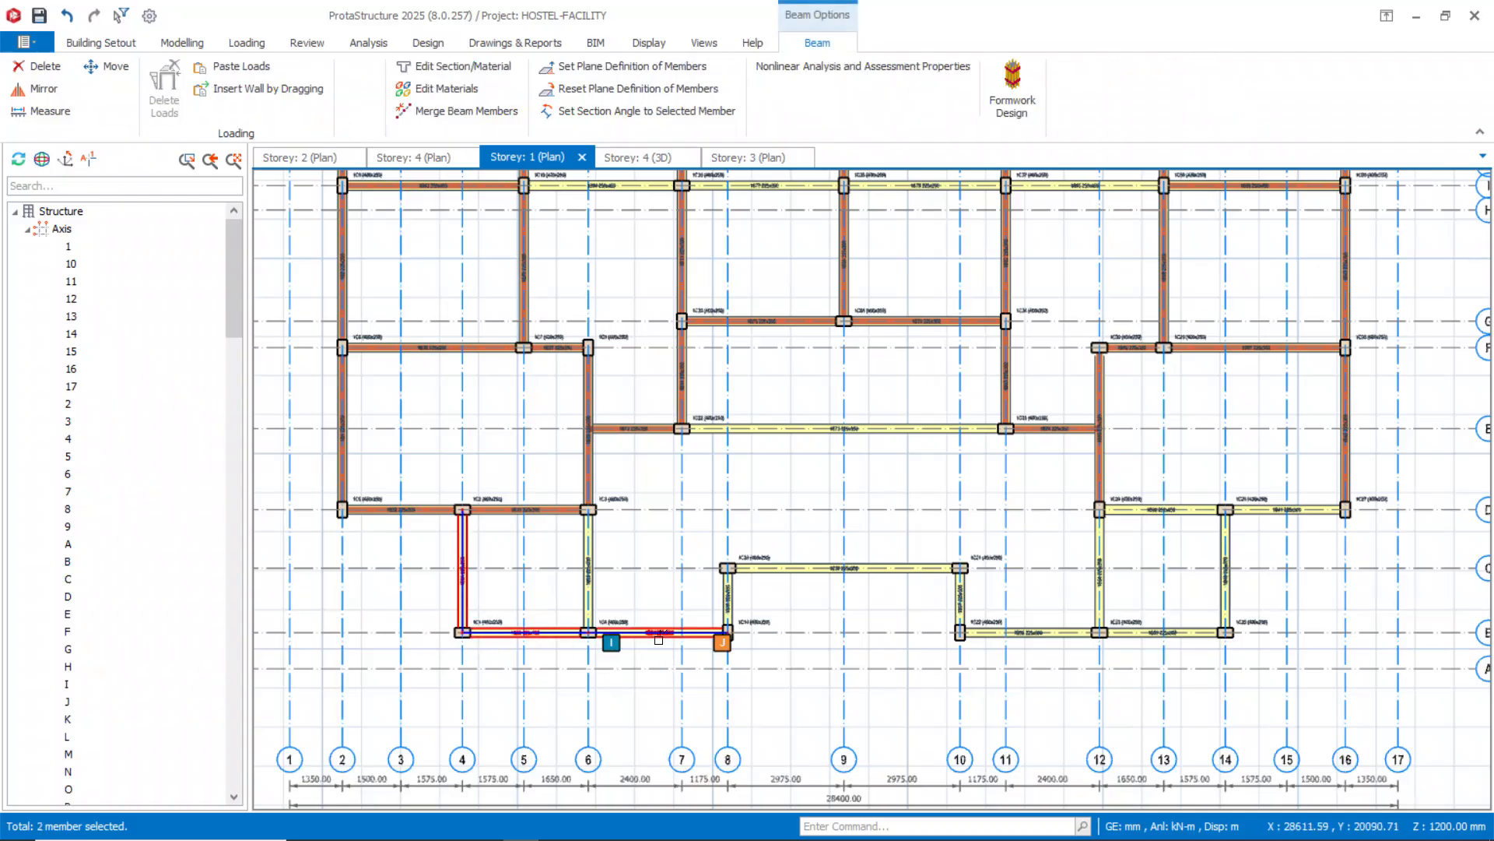
left_click(723, 637)
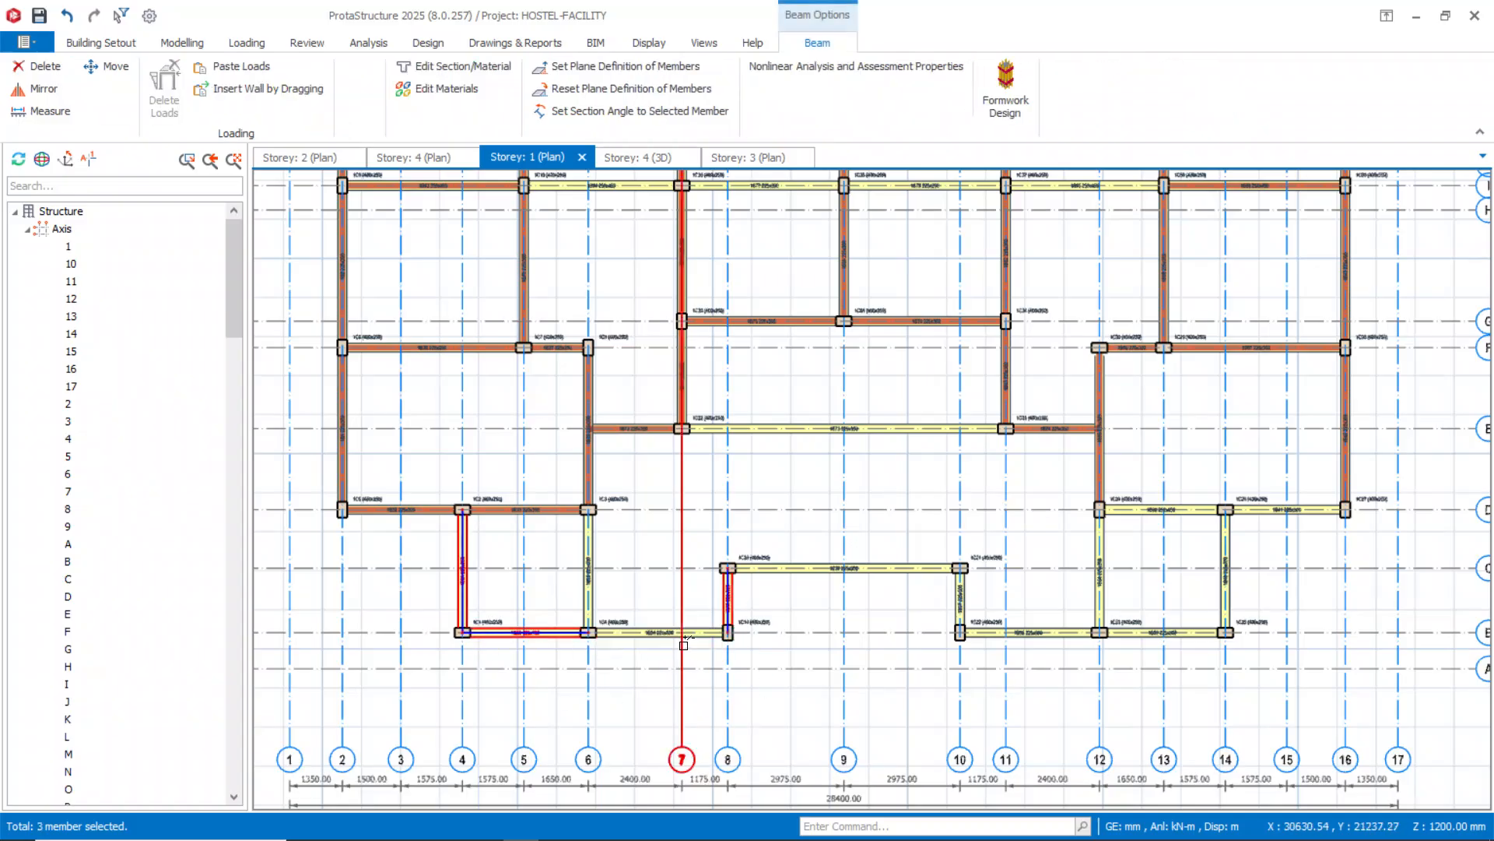
left_click(810, 571)
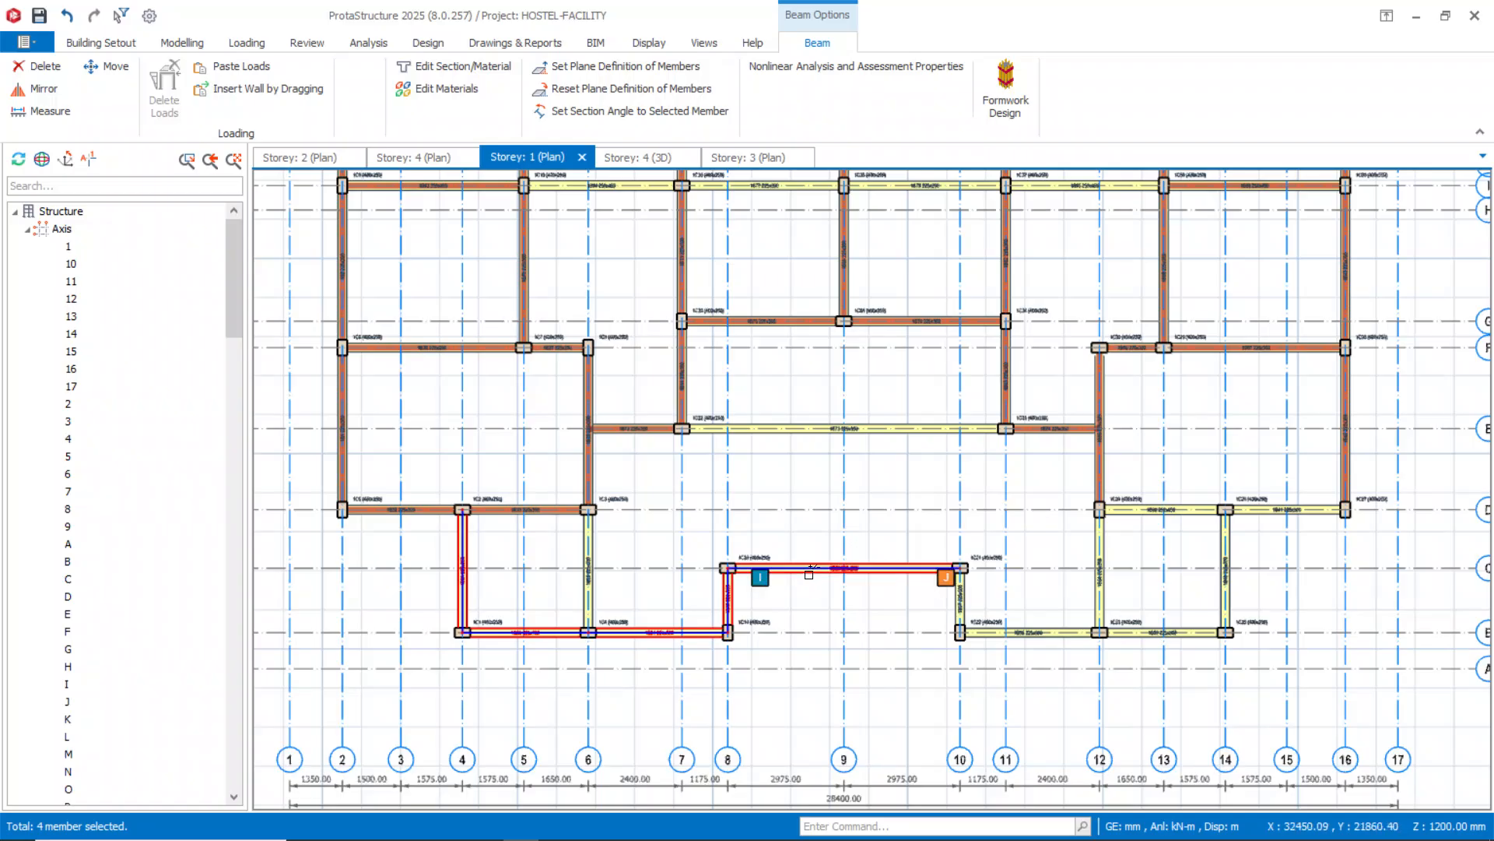
left_click(964, 597)
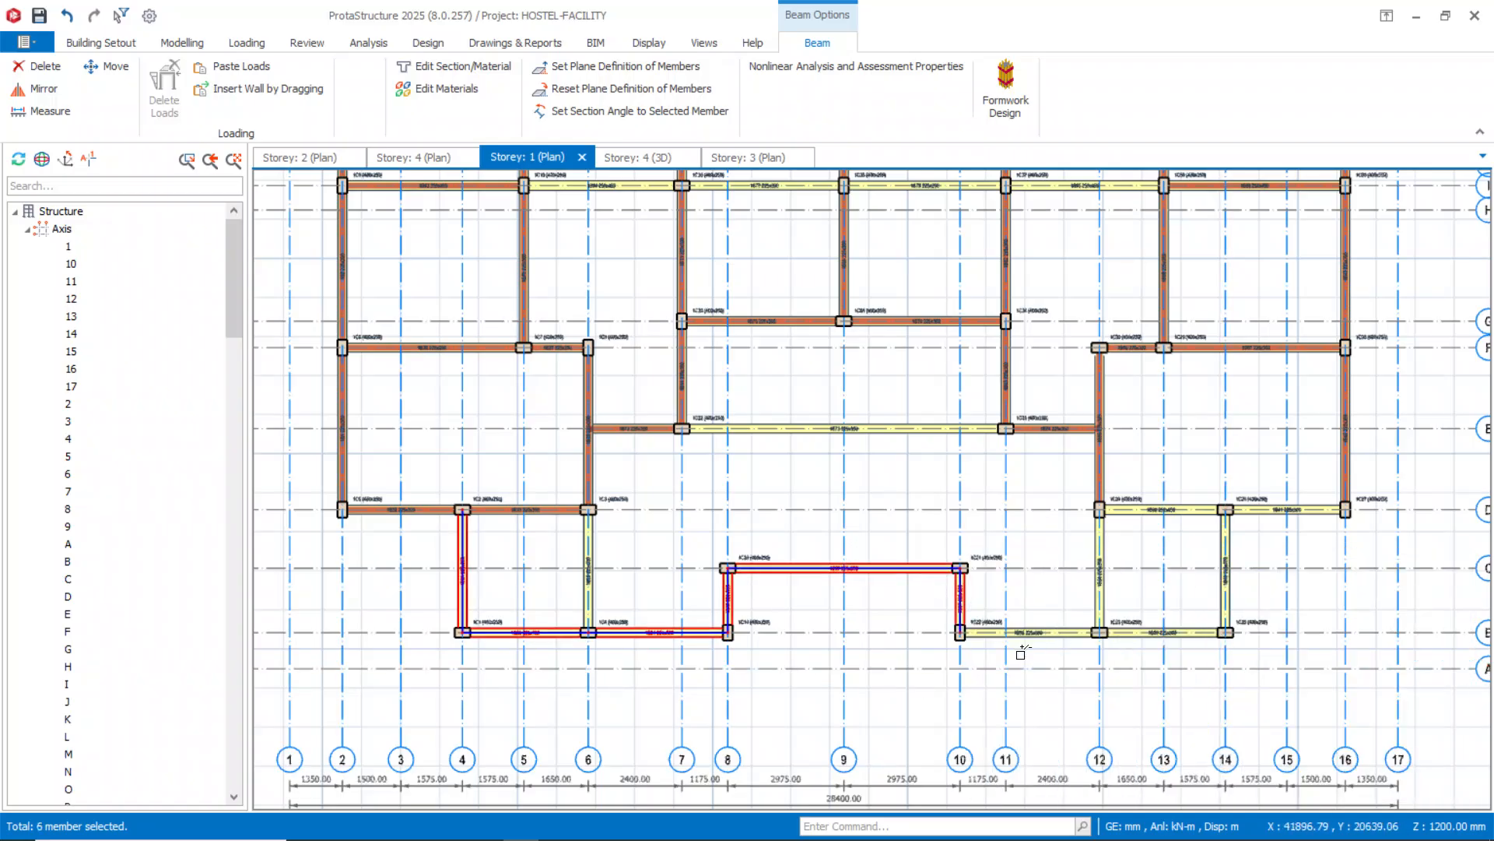
Add the axis B beams from 10 to 14, the axis 14 beam from B to D, and the axis D beams from 12 to 16.
left_click(1152, 632)
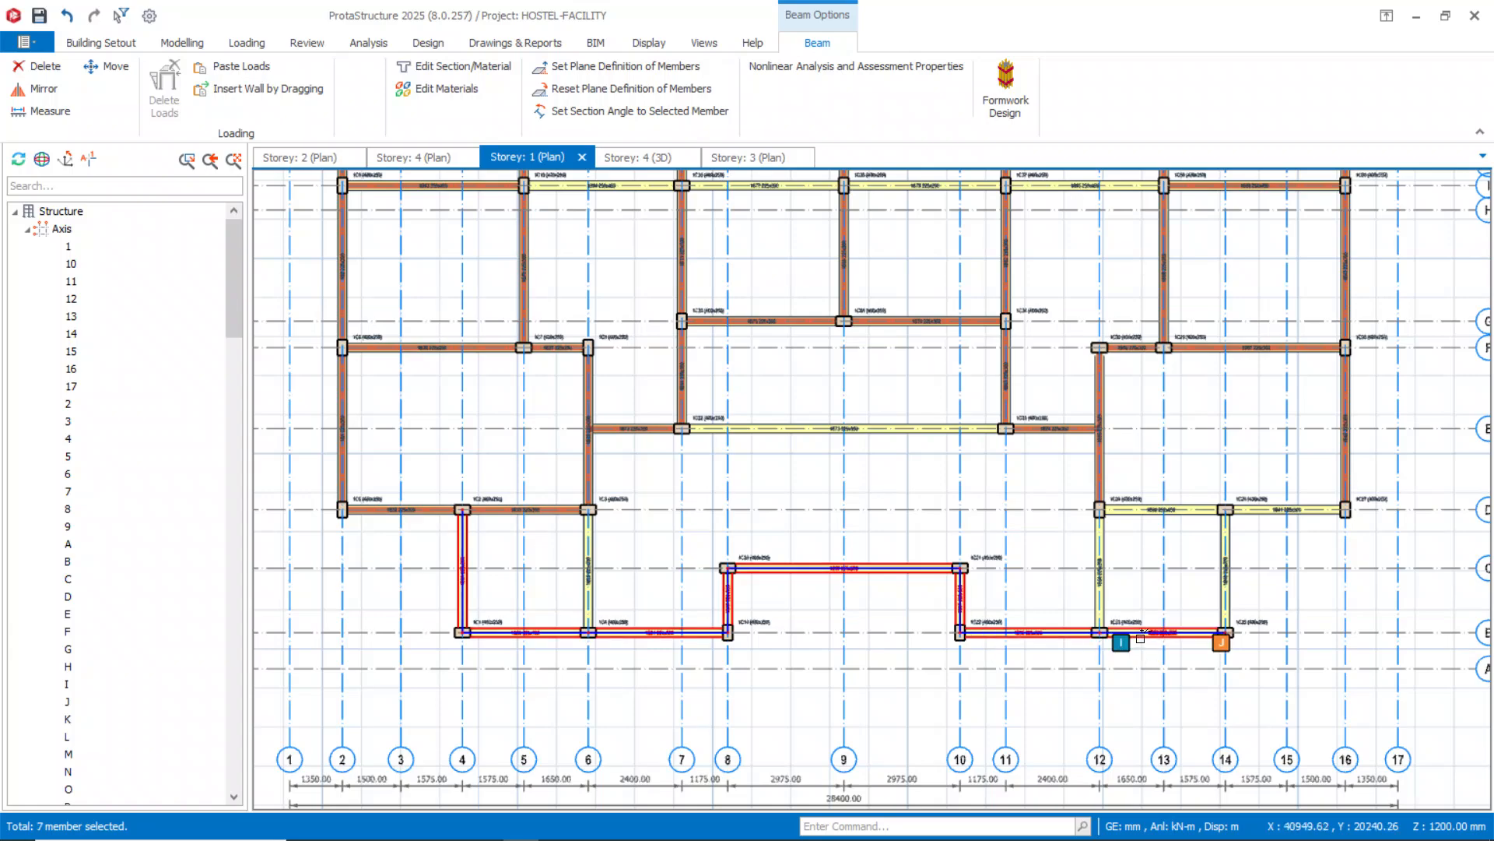
left_click(1098, 581)
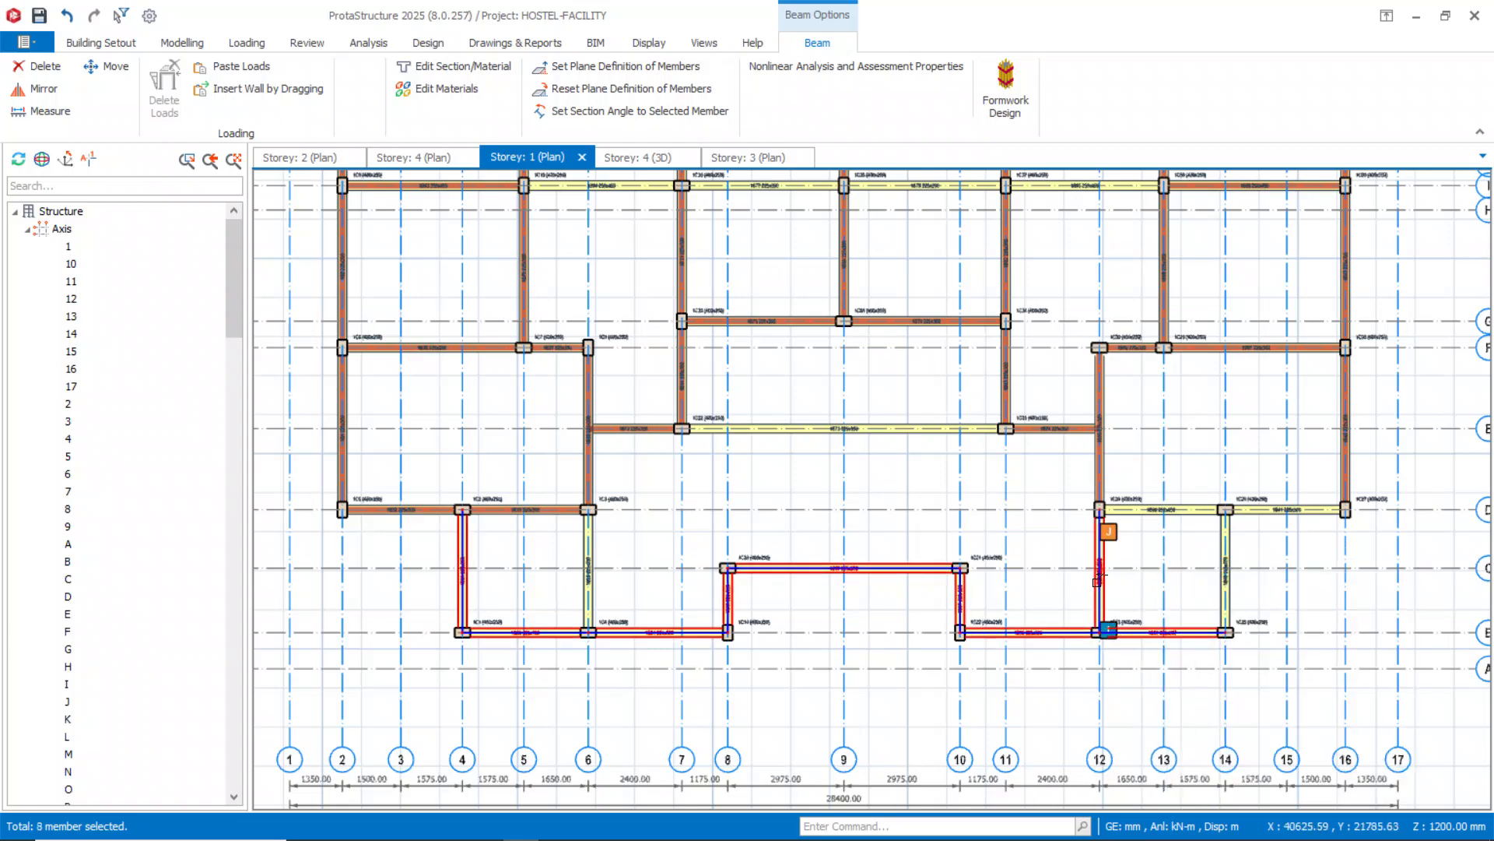
left_click(1229, 583)
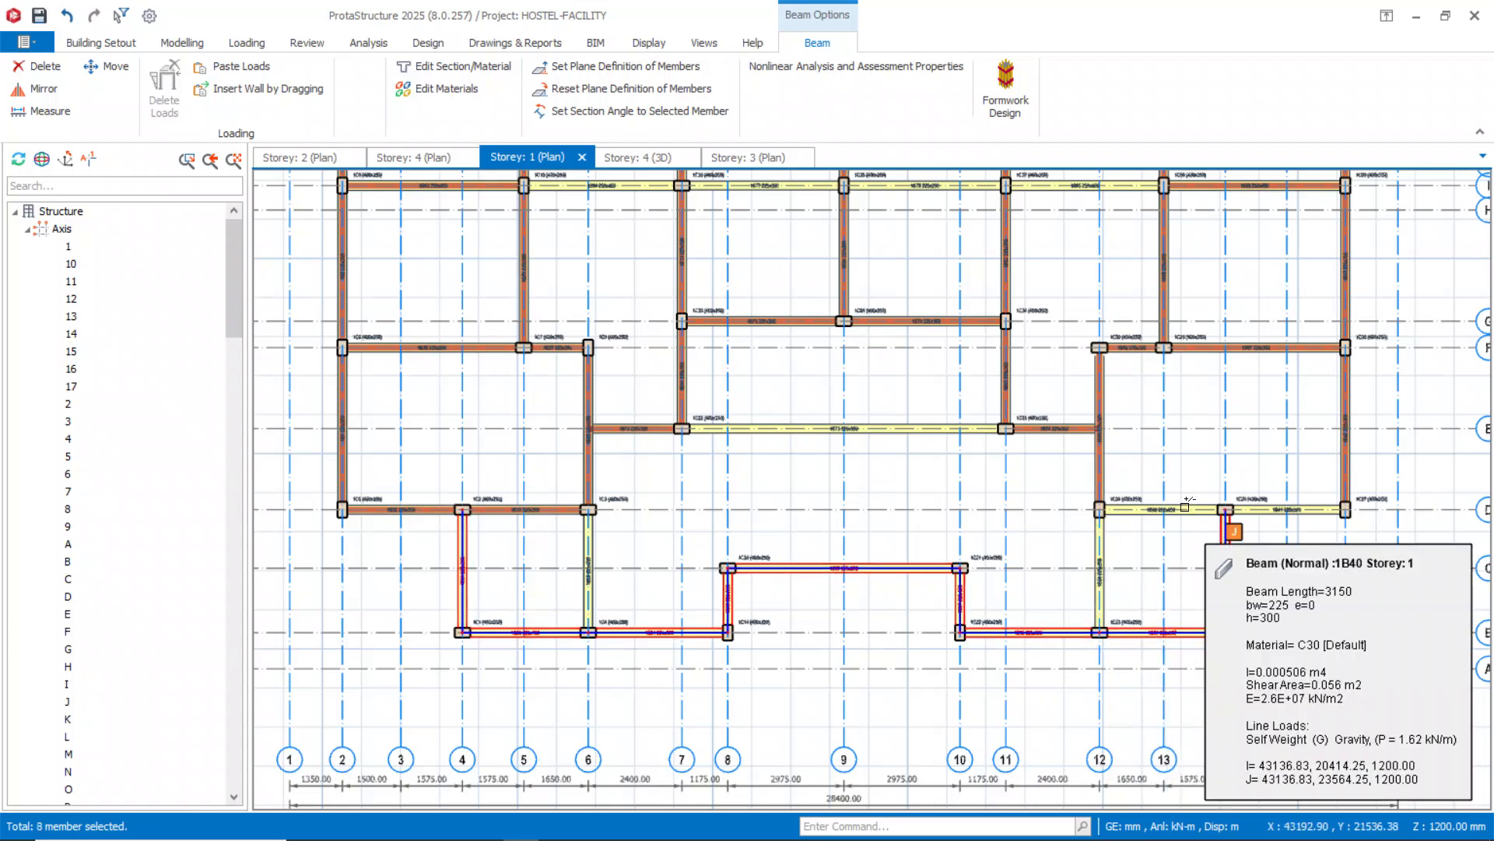
left_click(1274, 516, "ctrl")
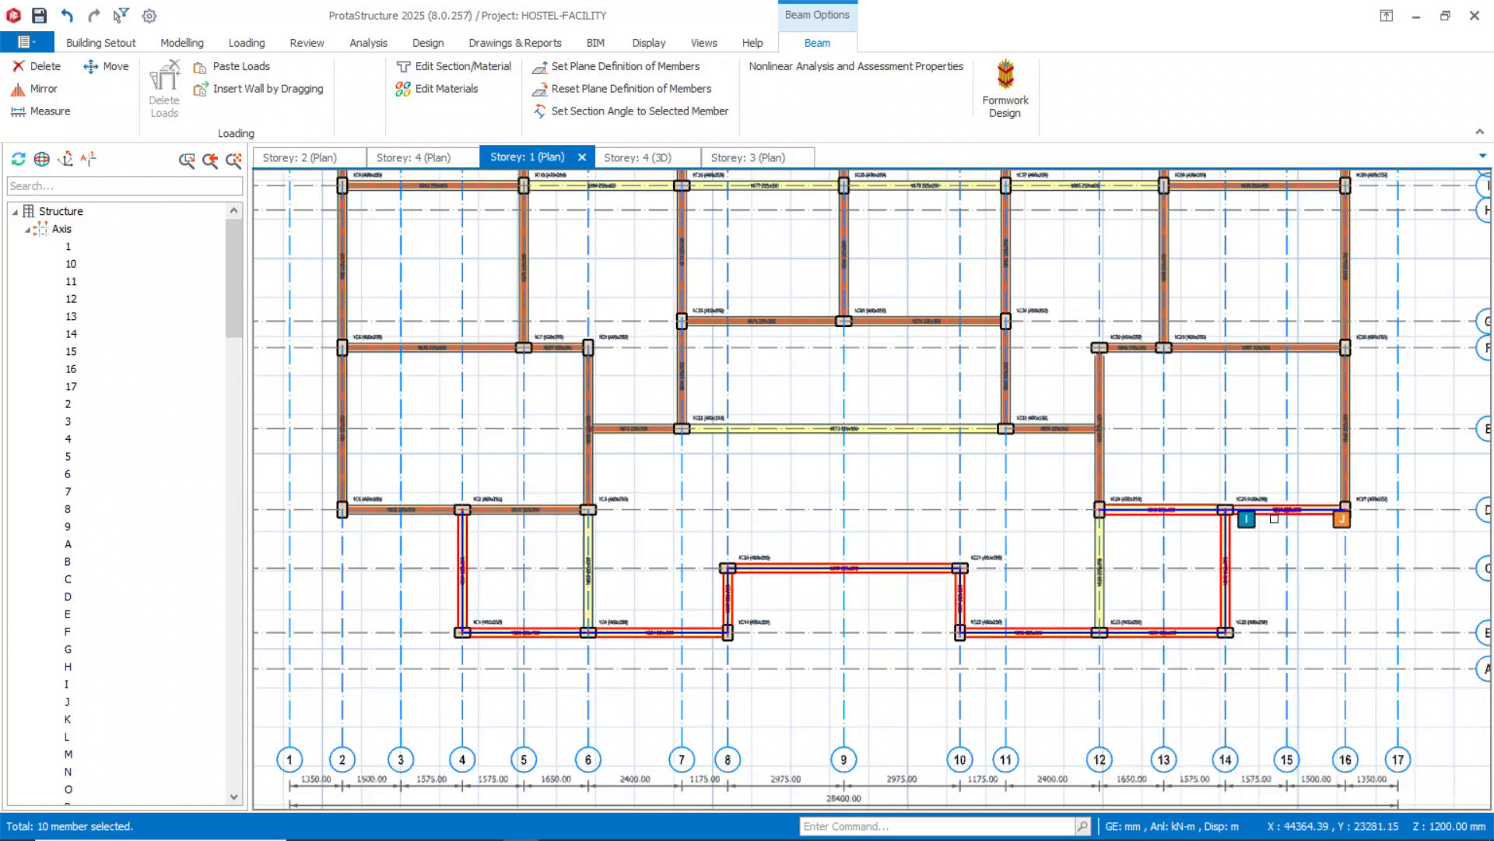
Paste the copied wall load onto the selected beams along axes 4, B, 8, C, 10, 14 and D, and clear the selection.
right_click(803, 483)
key("Escape")
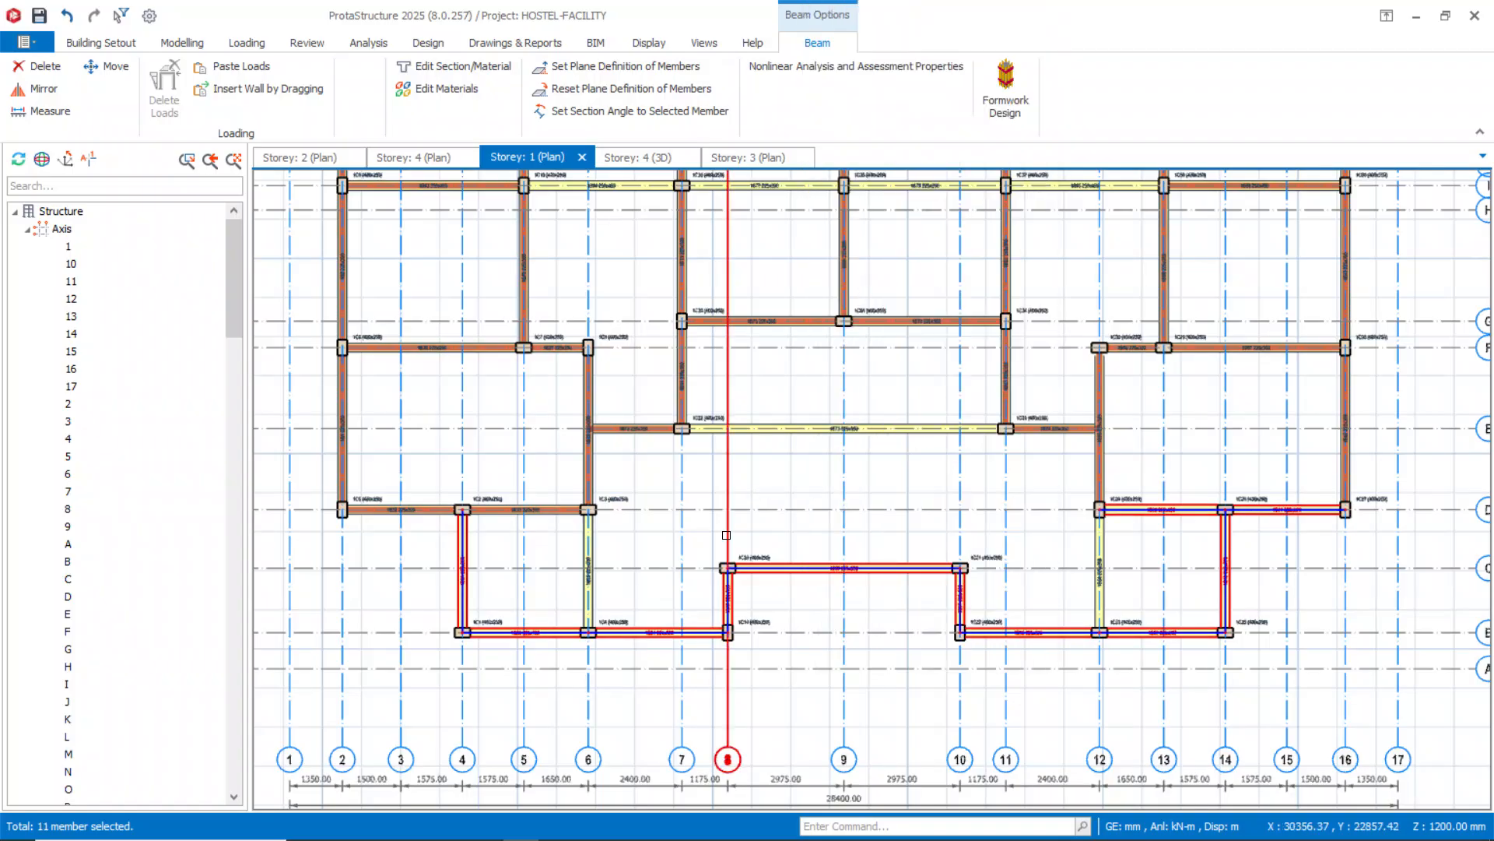
mouse_move(726, 535)
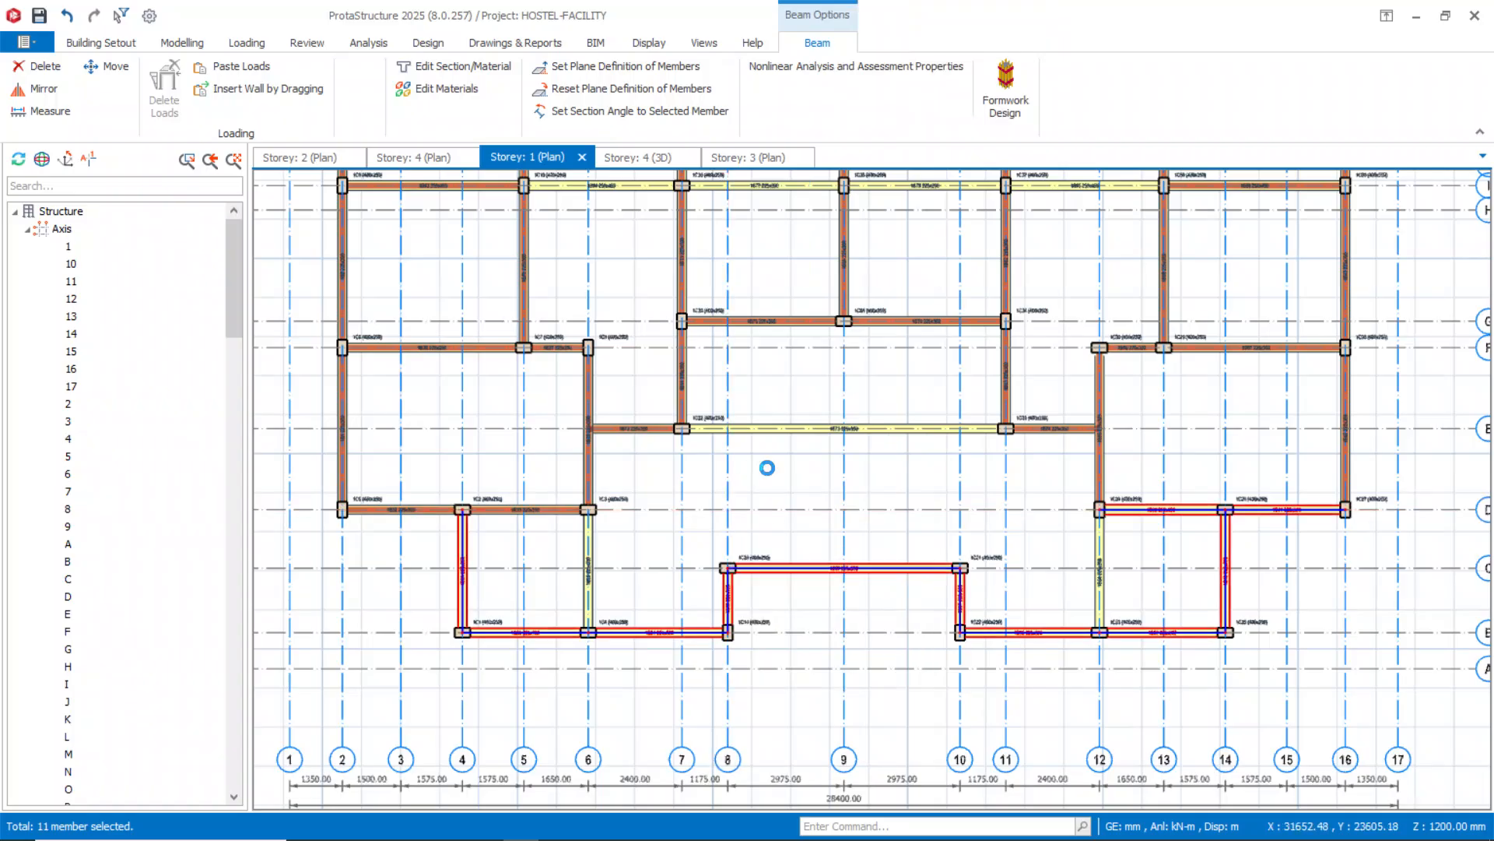
scroll(767, 468, "down", 4)
key("Escape")
middle_click_drag(767, 468, 736, 644)
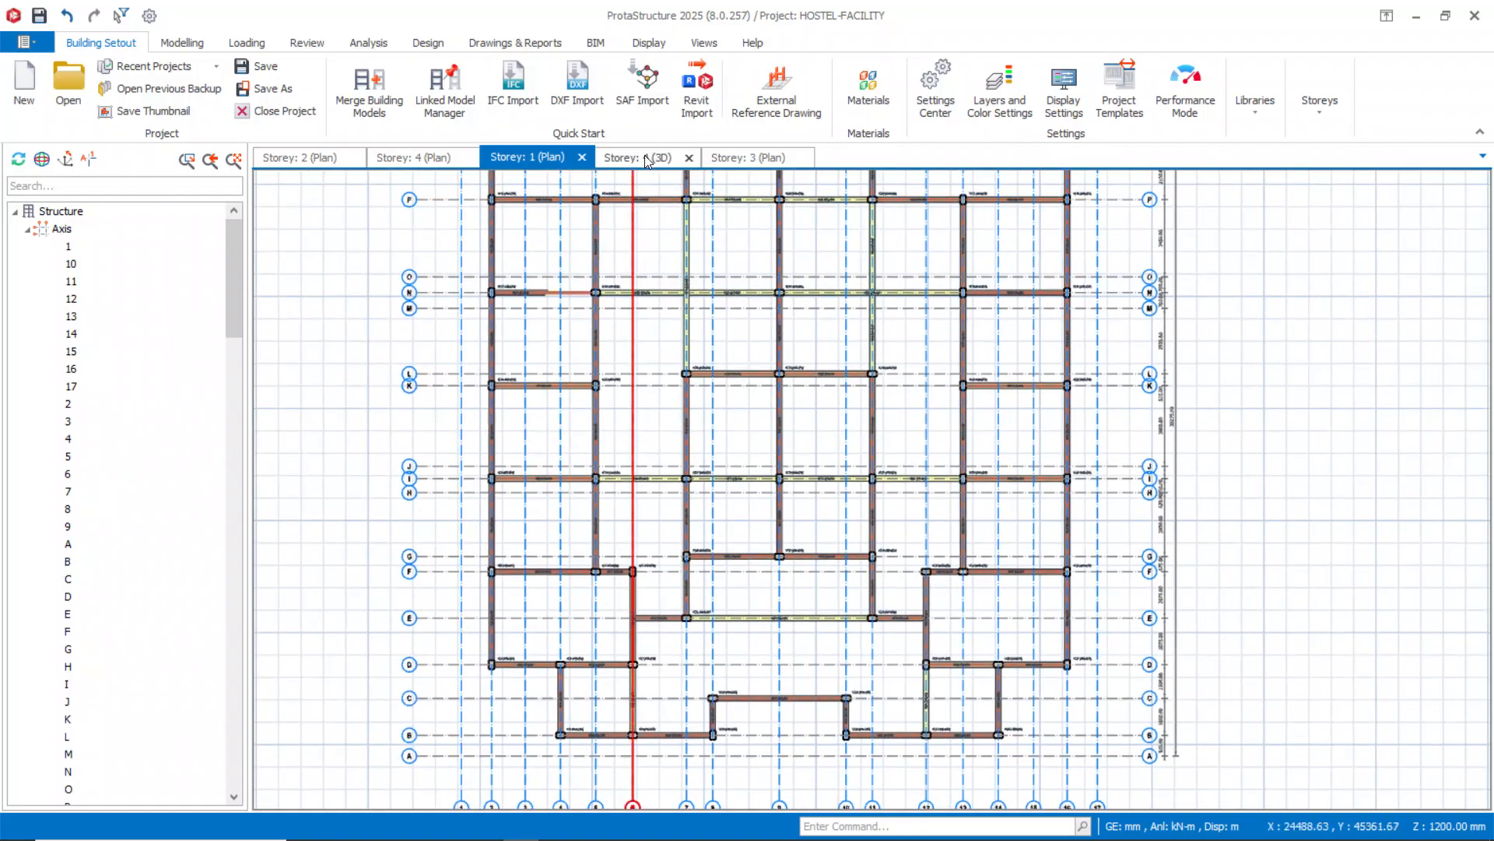
Inspect the wall loads on all sides of the building in the storey 4 3D view.
left_click(646, 159)
mouse_move(562, 568)
middle_mouse_down()
mouse_move(778, 510)
mouse_move(1017, 523)
mouse_move(851, 475)
mouse_move(798, 510)
mouse_move(978, 544)
mouse_move(1093, 539)
mouse_move(1181, 511)
mouse_move(1128, 564)
mouse_move(981, 499)
mouse_move(847, 505)
mouse_move(797, 544)
mouse_move(752, 548)
middle_mouse_up()
scroll(546, 507, "up", 4)
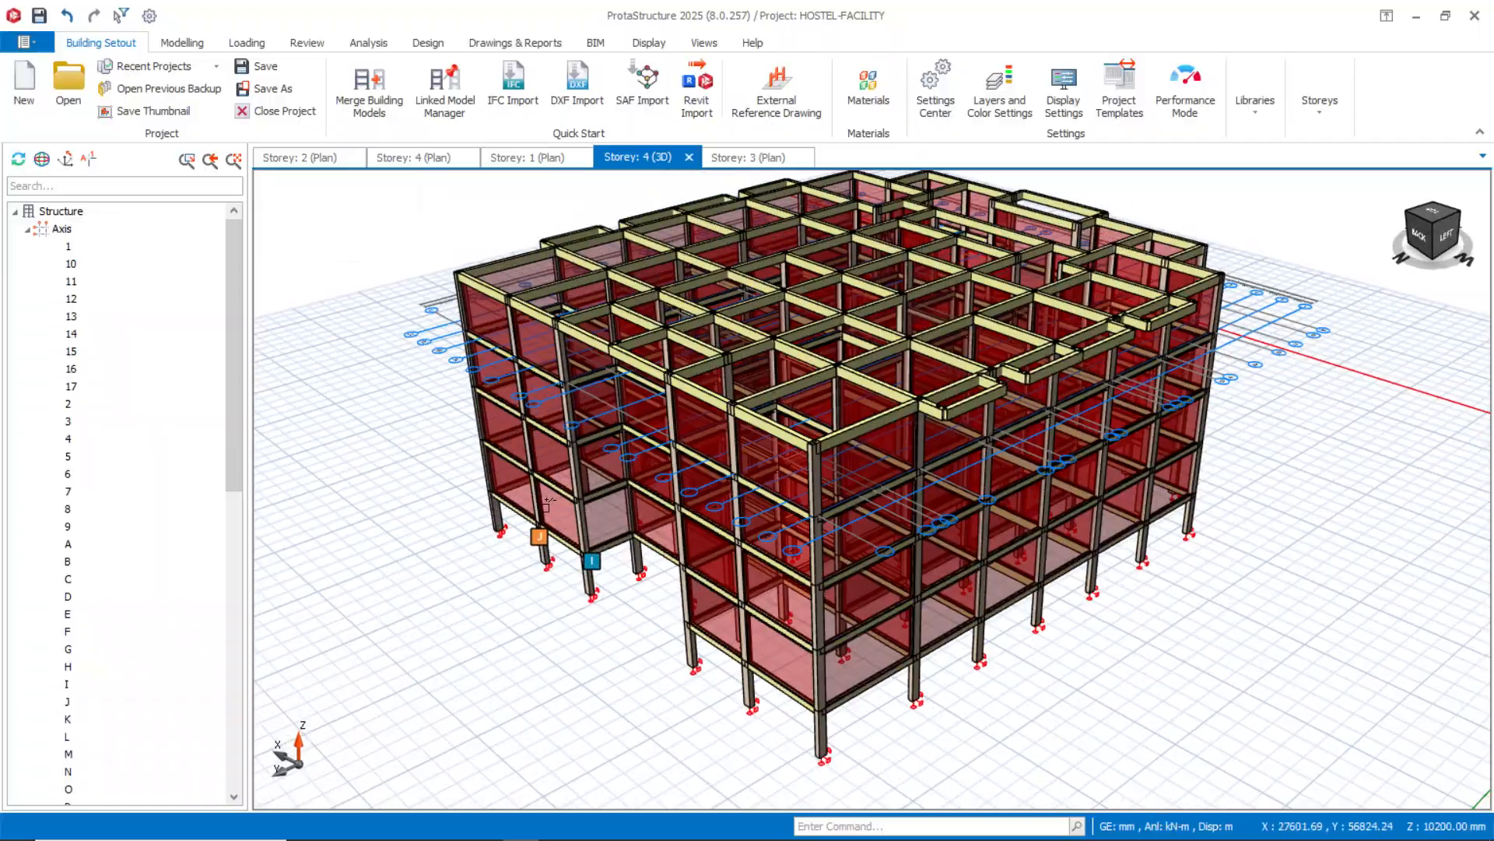
mouse_move(459, 552)
middle_mouse_down()
mouse_move(467, 534)
mouse_move(437, 527)
mouse_move(451, 433)
mouse_move(492, 532)
middle_mouse_up()
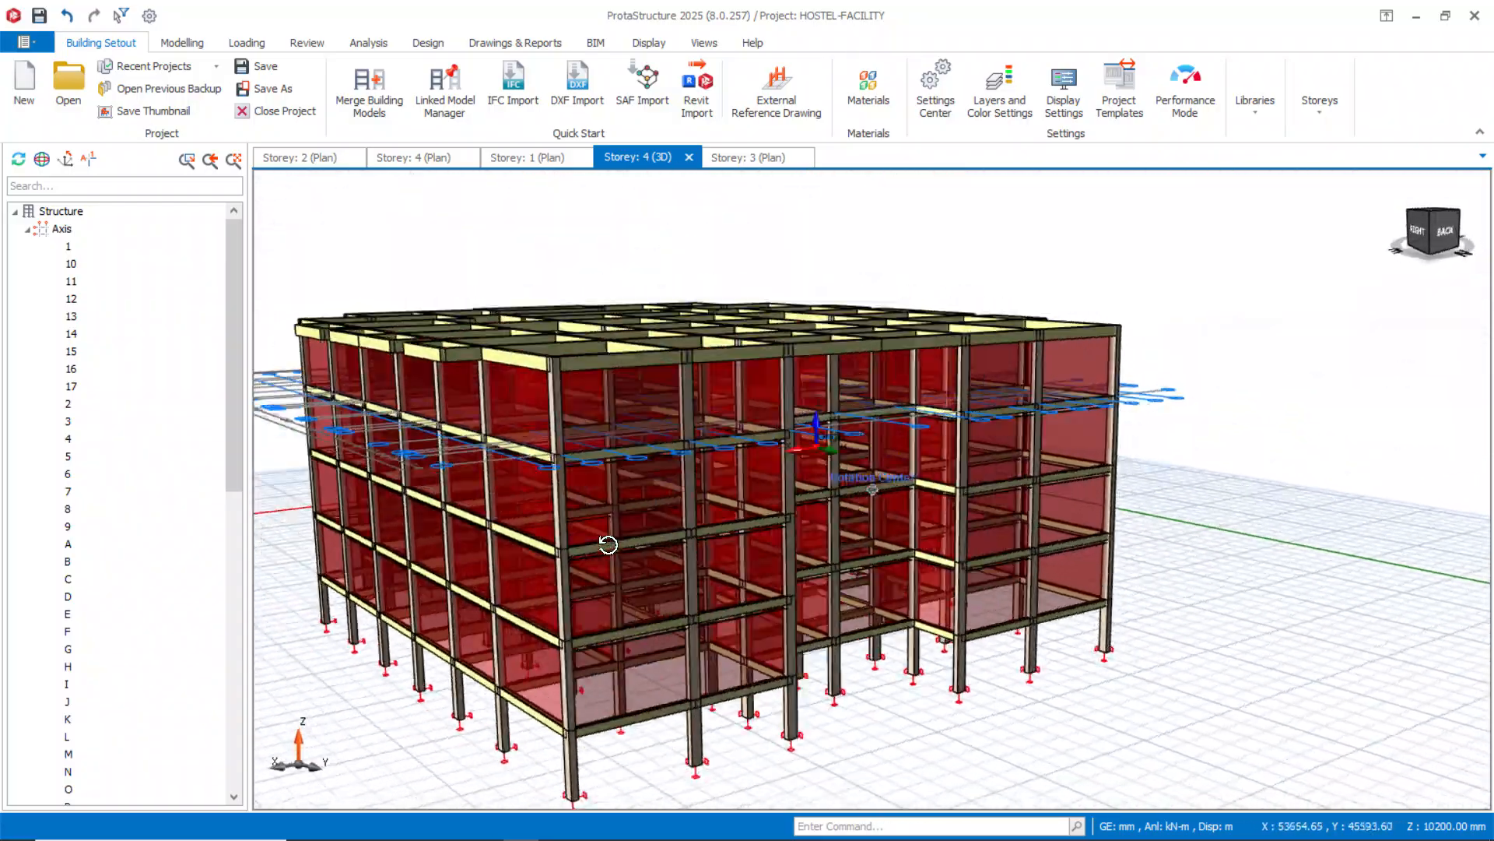
middle_click_drag(531, 534, 661, 646)
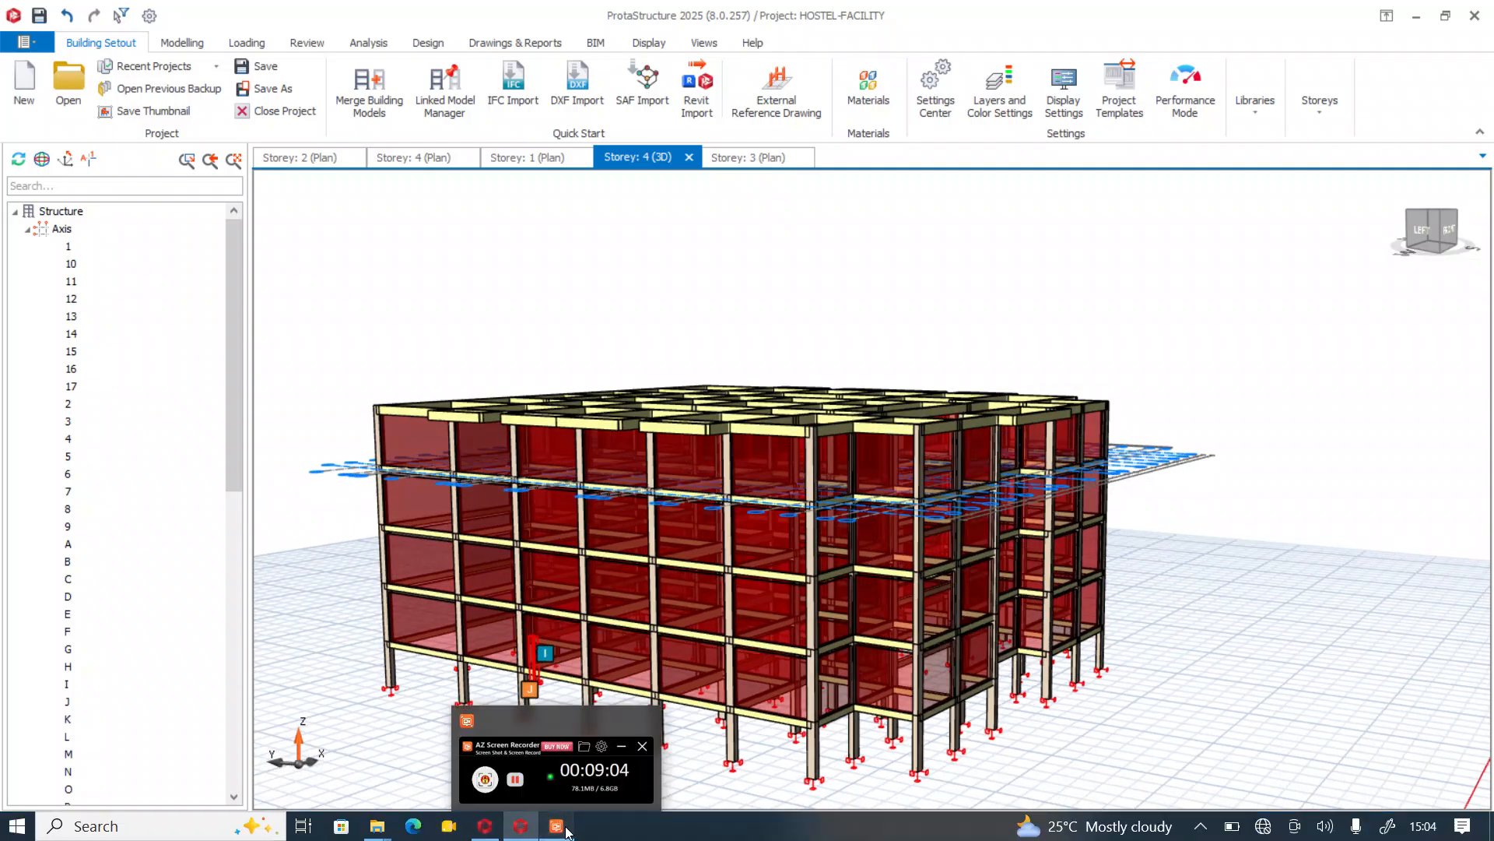
left_click(557, 825)
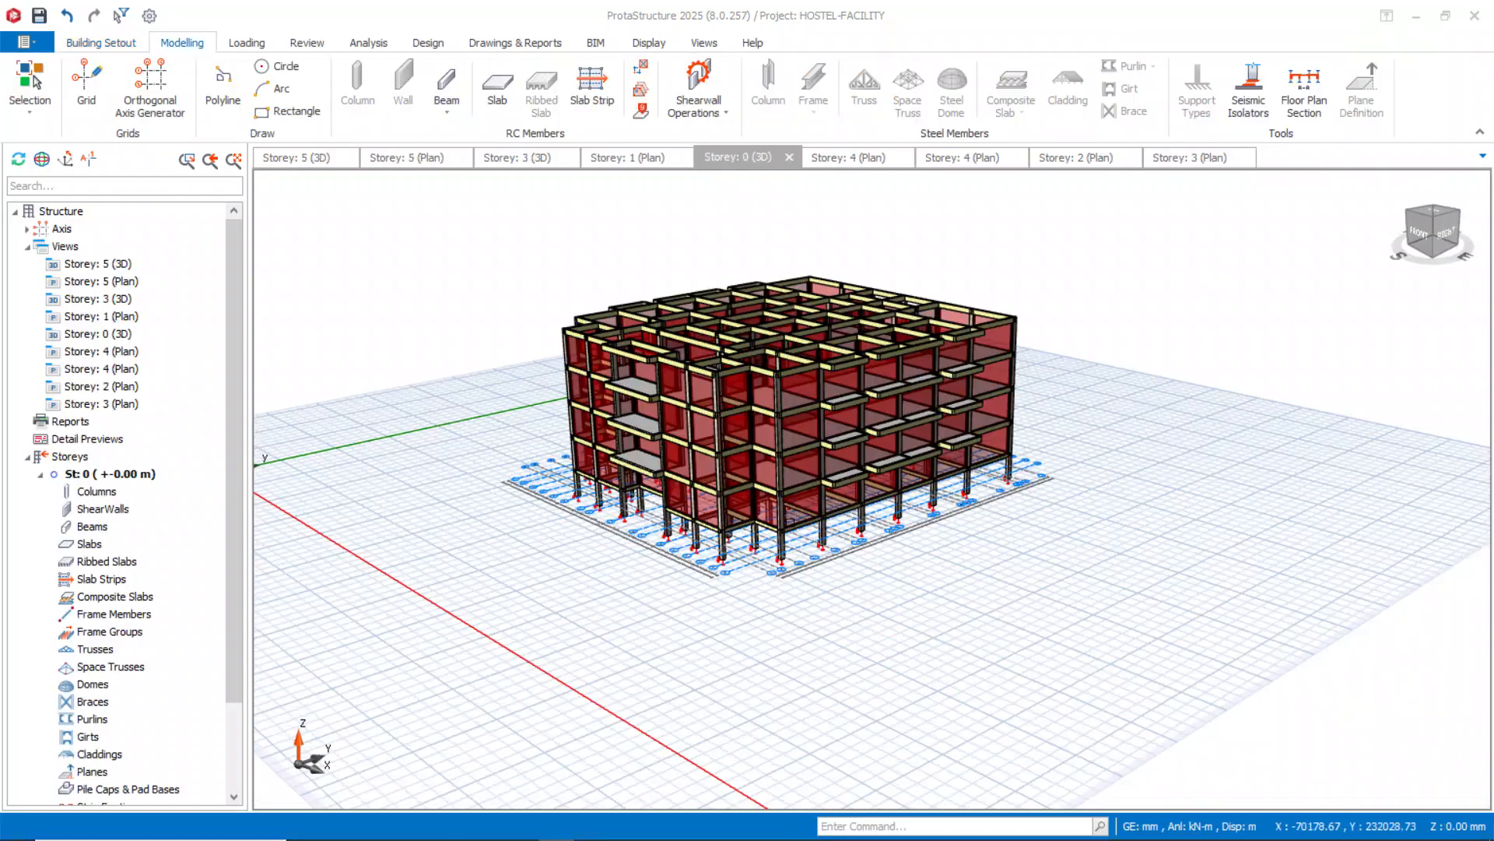
Inspect the slabs, balconies and wall loads around the building in the storey 0 3D view.
left_click(788, 522)
middle_click_drag(569, 592, 791, 589)
scroll(710, 424, "up", 1)
scroll(710, 424, "up", 2)
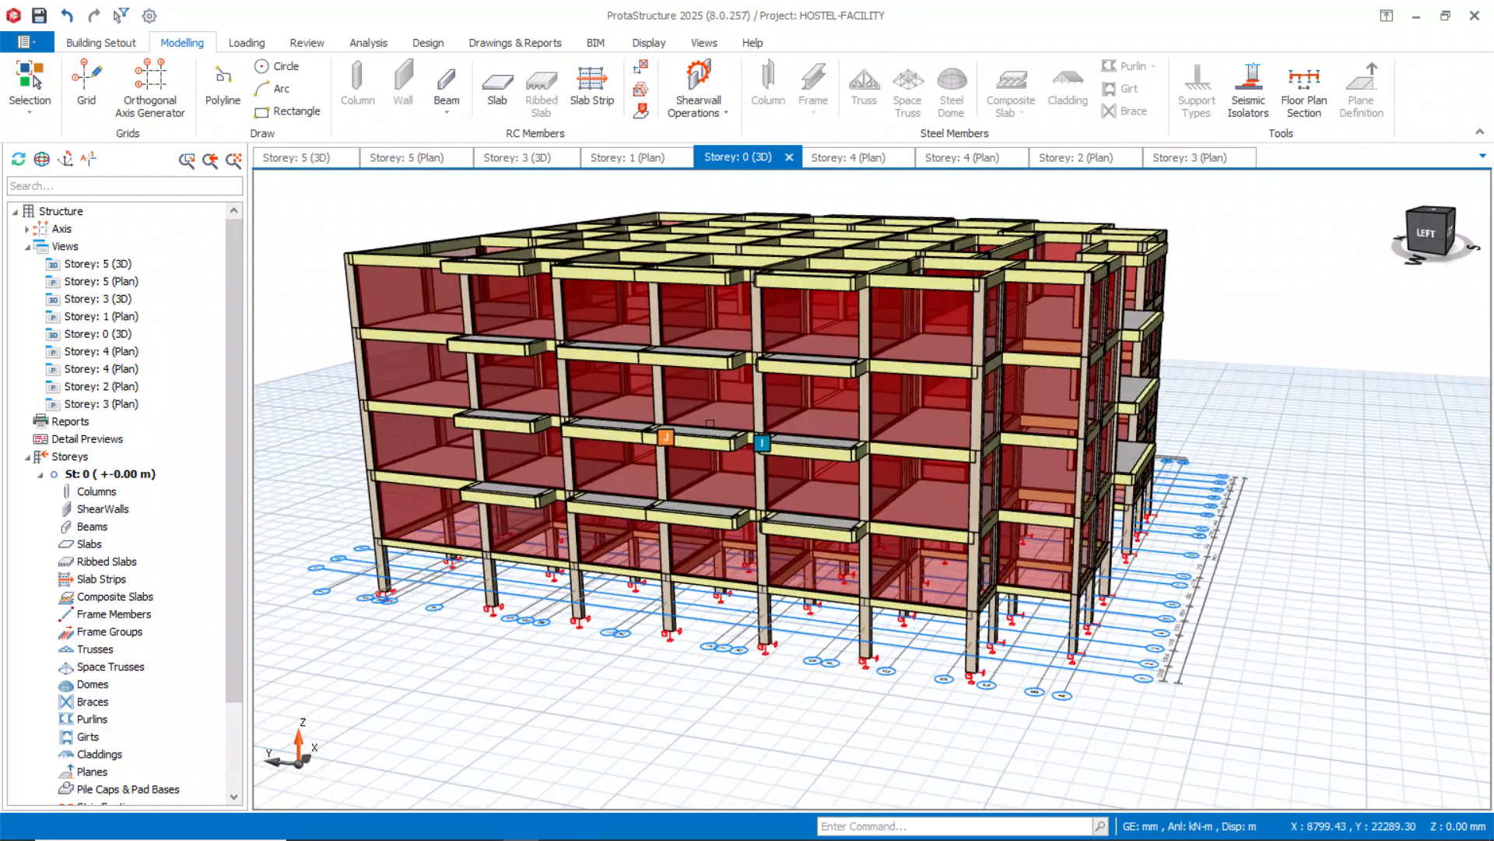
scroll(708, 428, "down", 1)
mouse_move(532, 717)
middle_mouse_down()
mouse_move(687, 684)
mouse_move(414, 711)
mouse_move(490, 701)
mouse_move(484, 611)
middle_mouse_up()
scroll(547, 617, "down", 3)
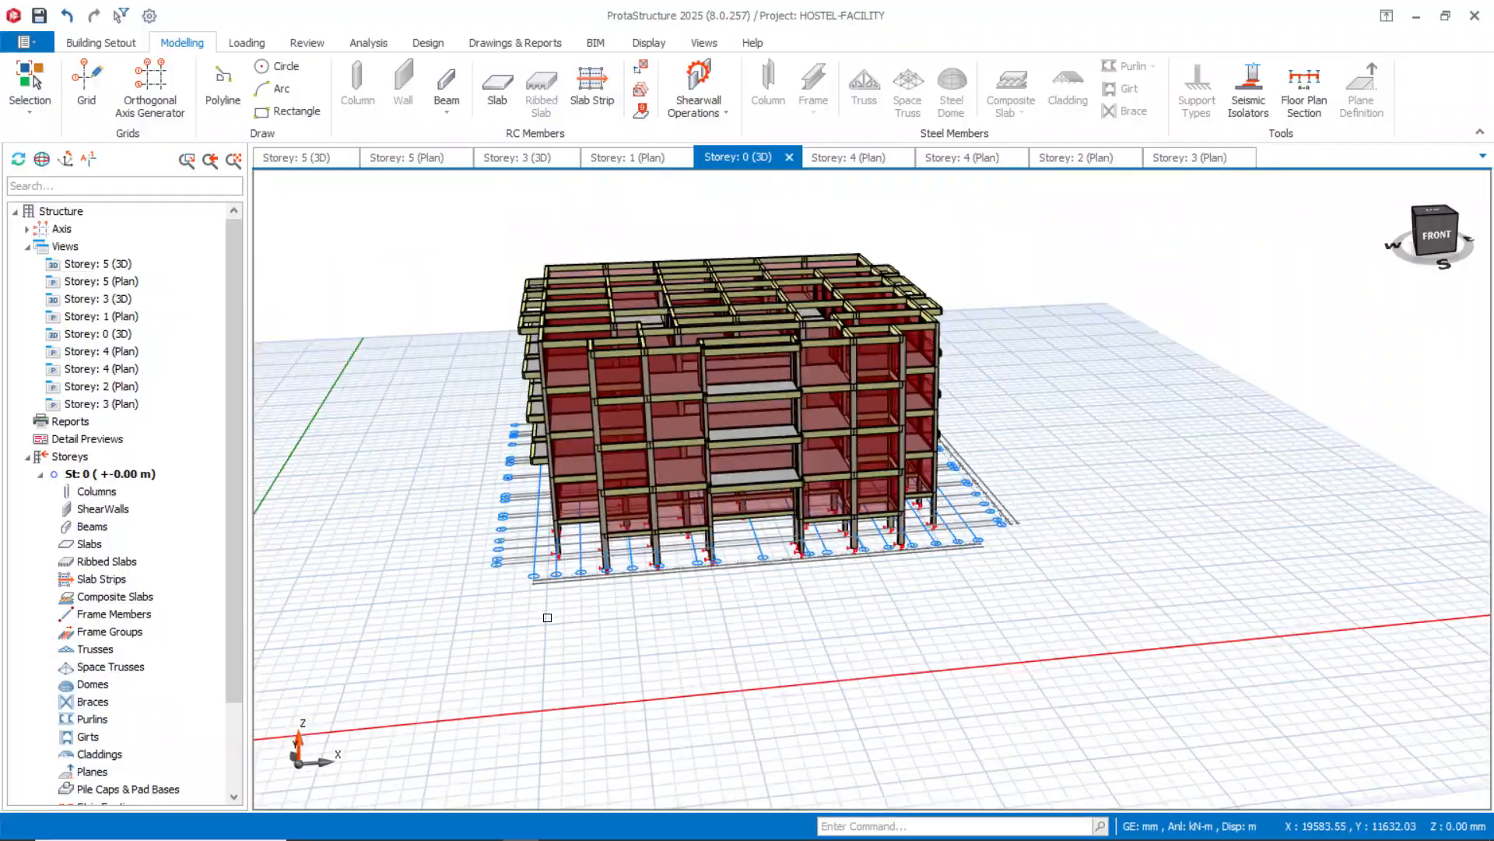
Examine the wall loads in the central bays of the storey 1 plan and compare them with the storey 5 3D view.
left_click(629, 159)
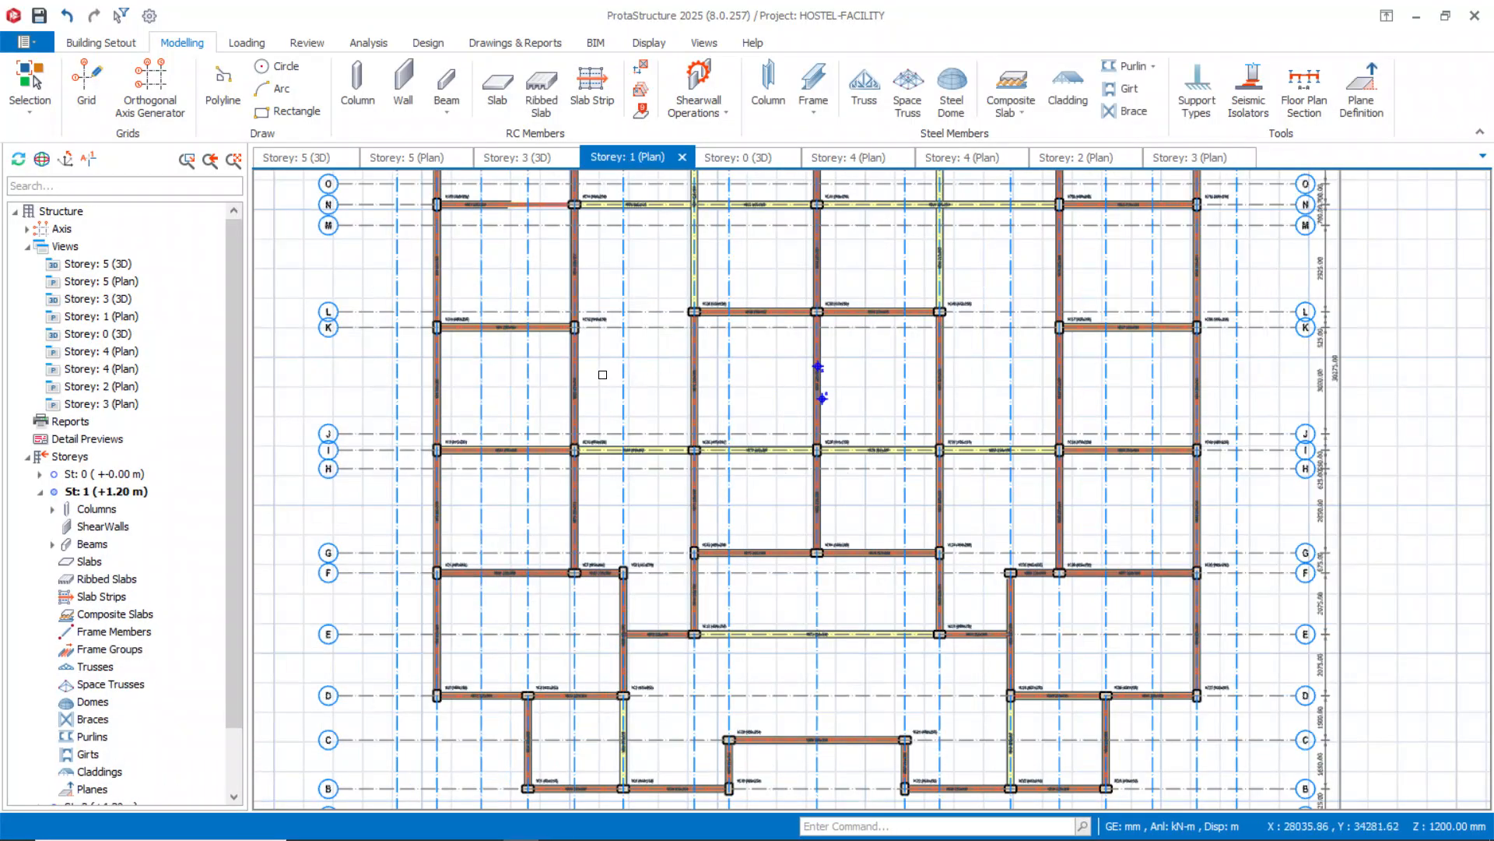
scroll(603, 374, "up", 3)
scroll(550, 387, "down", 4)
scroll(709, 406, "up", 2)
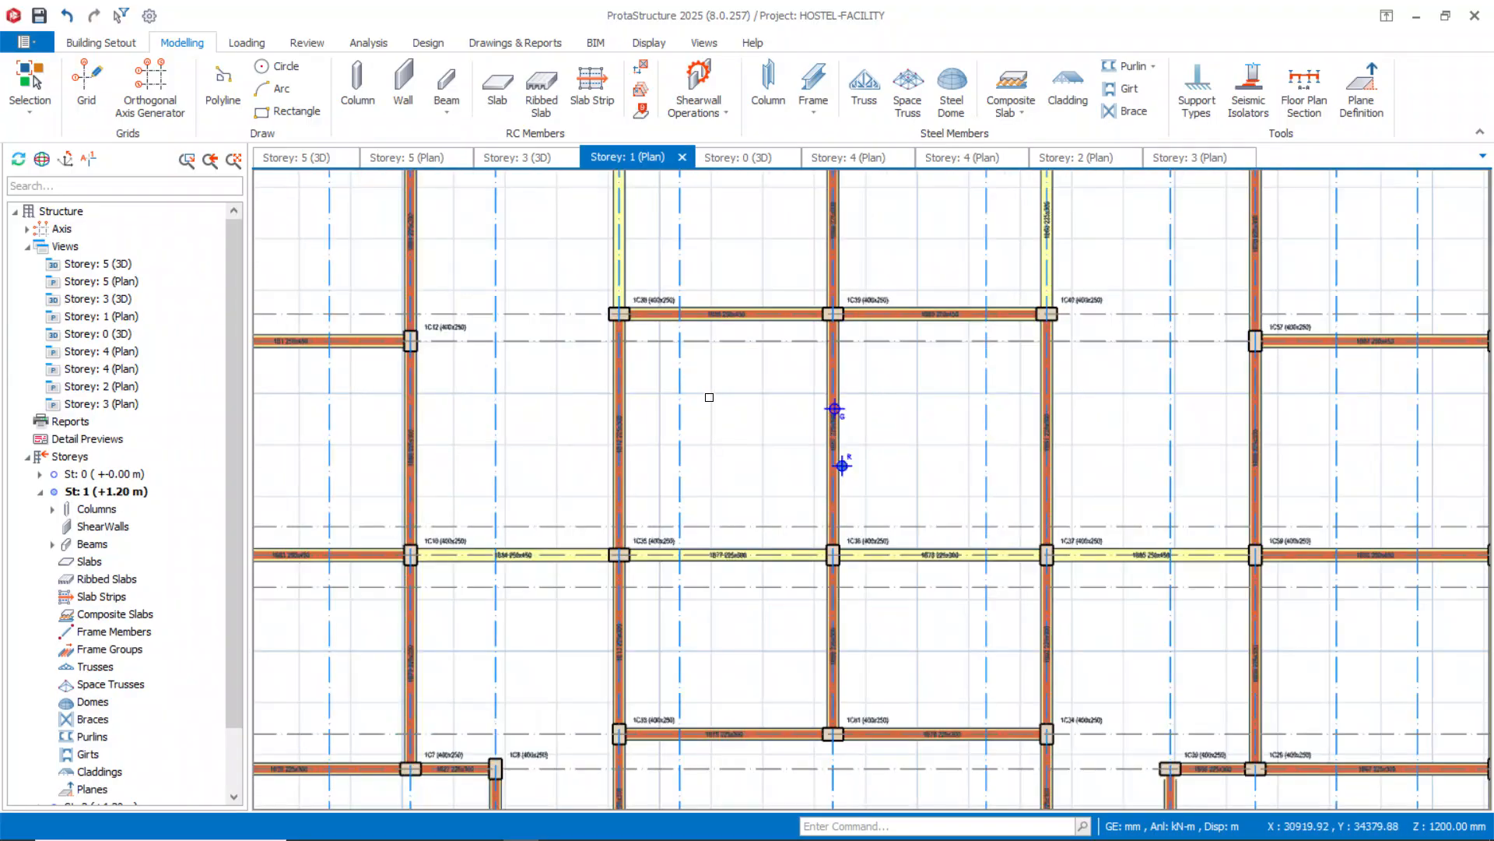
scroll(685, 365, "down", 3)
scroll(717, 345, "up", 5)
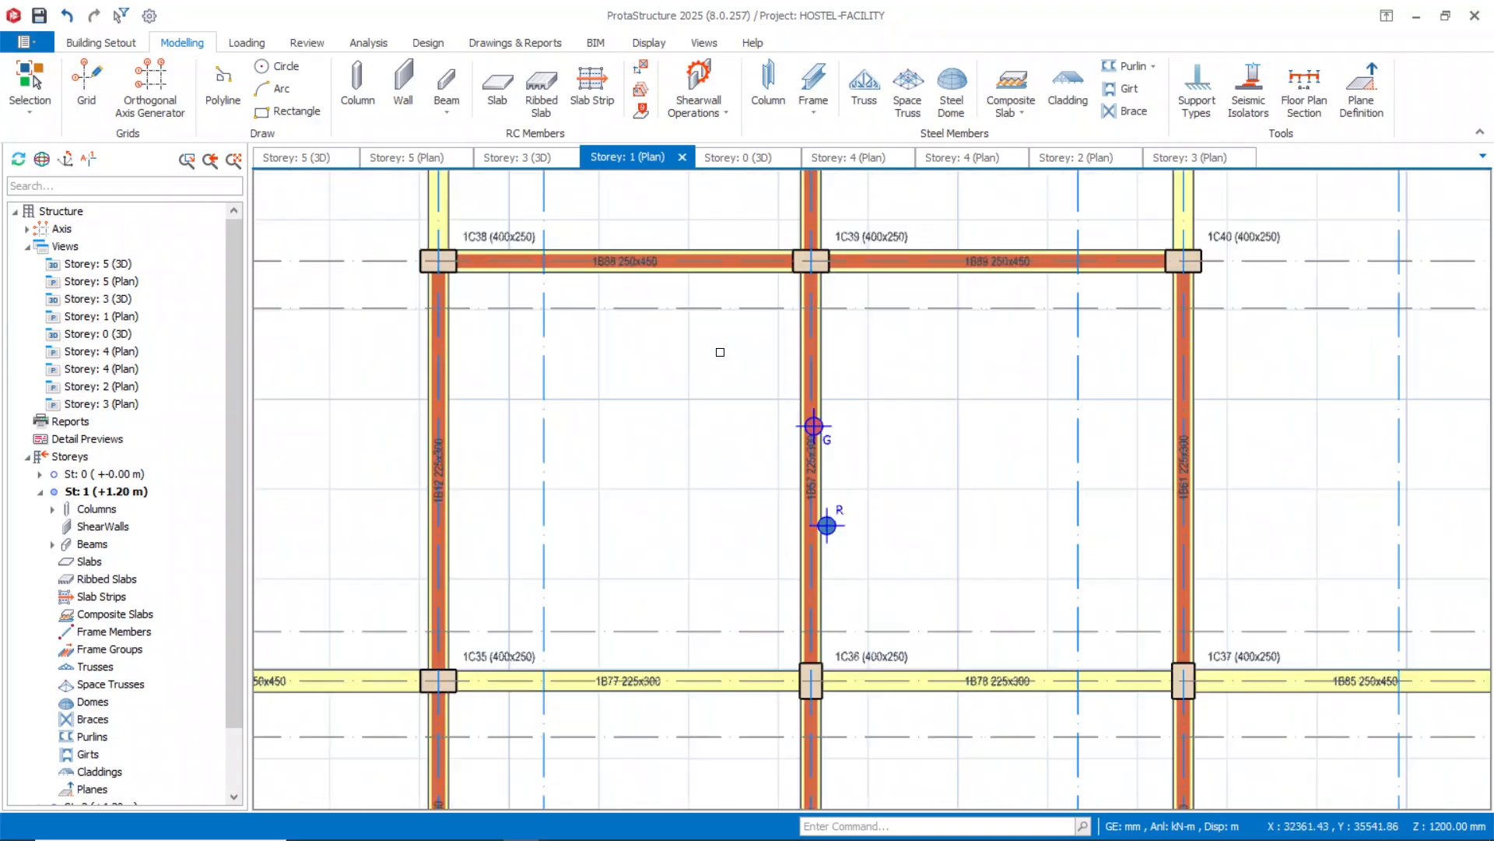
scroll(720, 352, "down", 3)
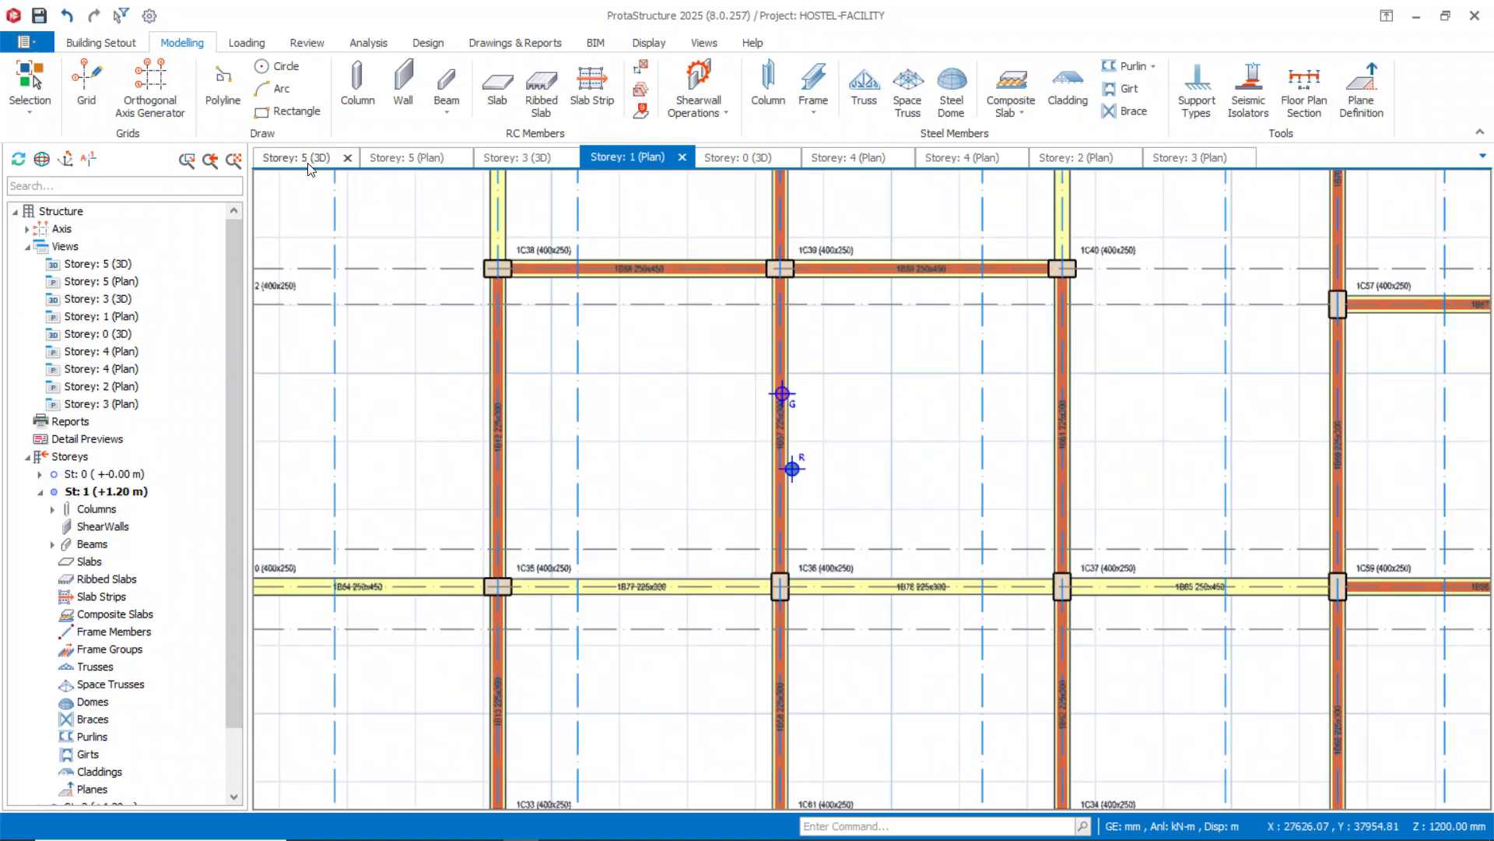
left_click(309, 158)
middle_click_drag(463, 601, 573, 306)
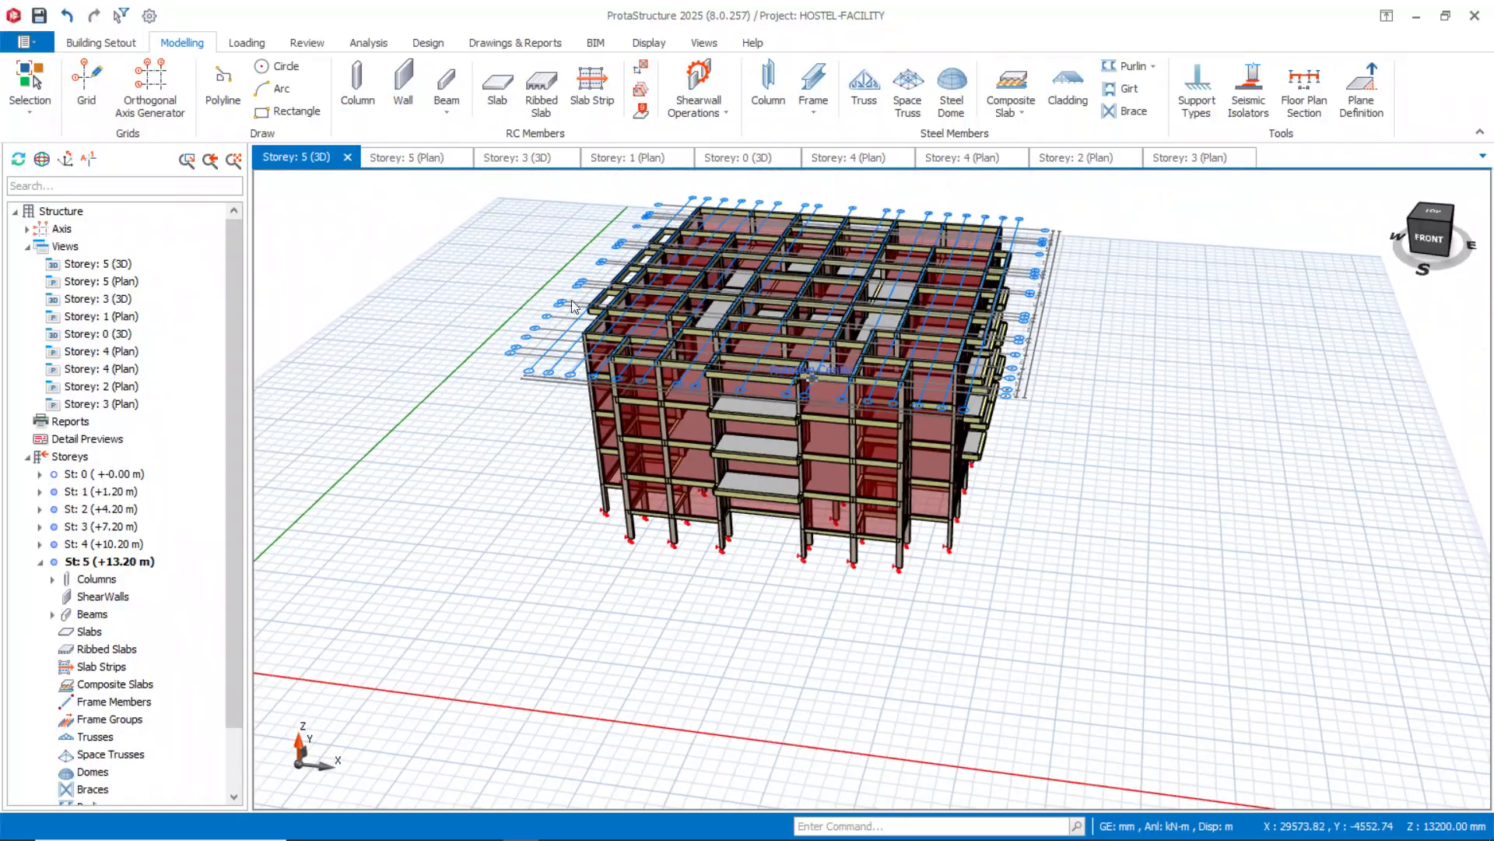
left_click(627, 158)
scroll(627, 395, "up", 4)
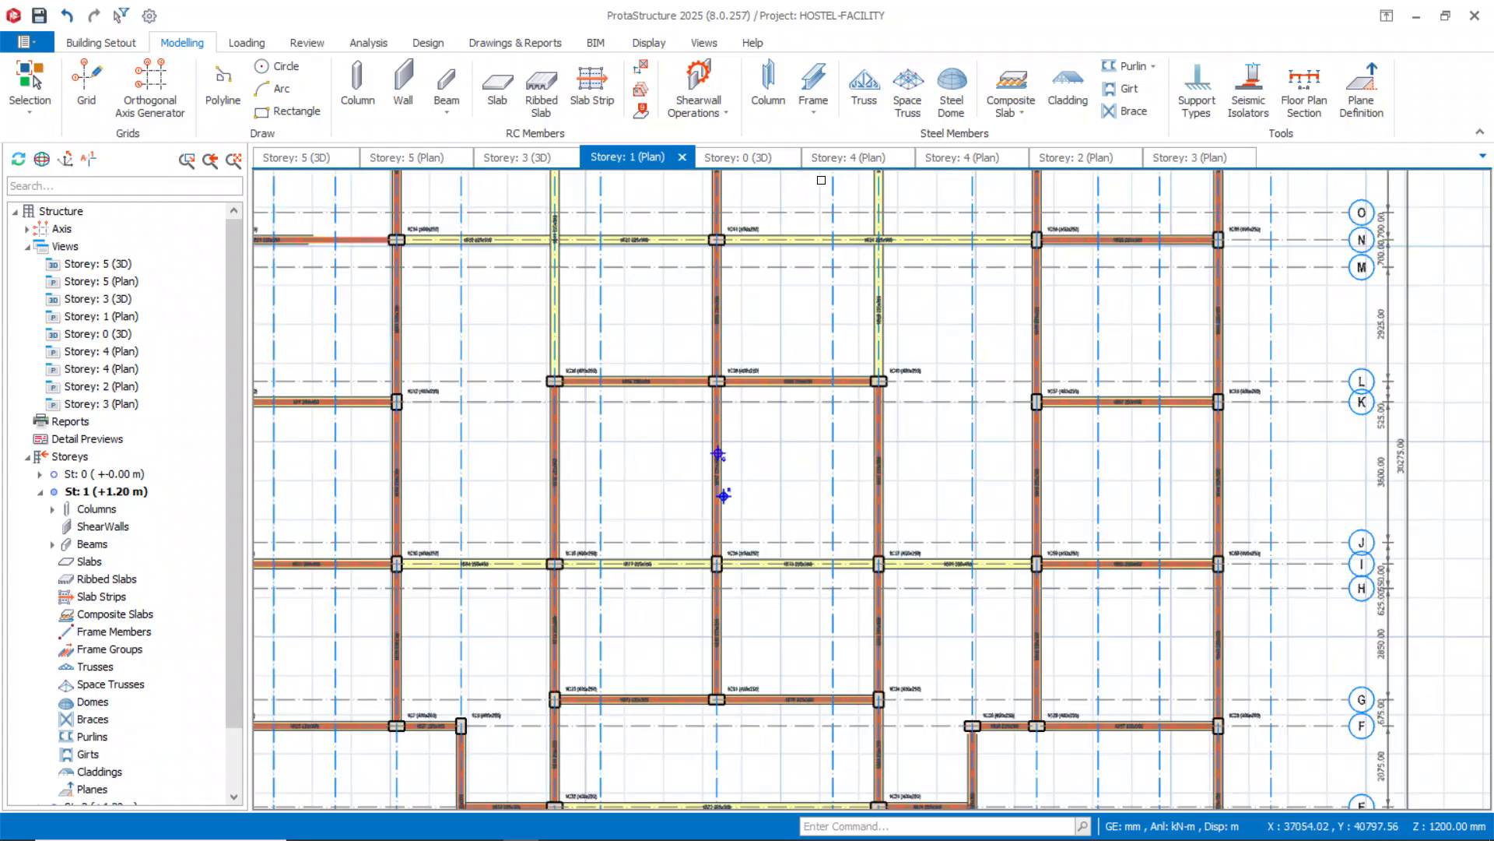
Open the storey 4 plan and dock its view between the storey 1 plan and the storey 0 3D view.
left_click(851, 162)
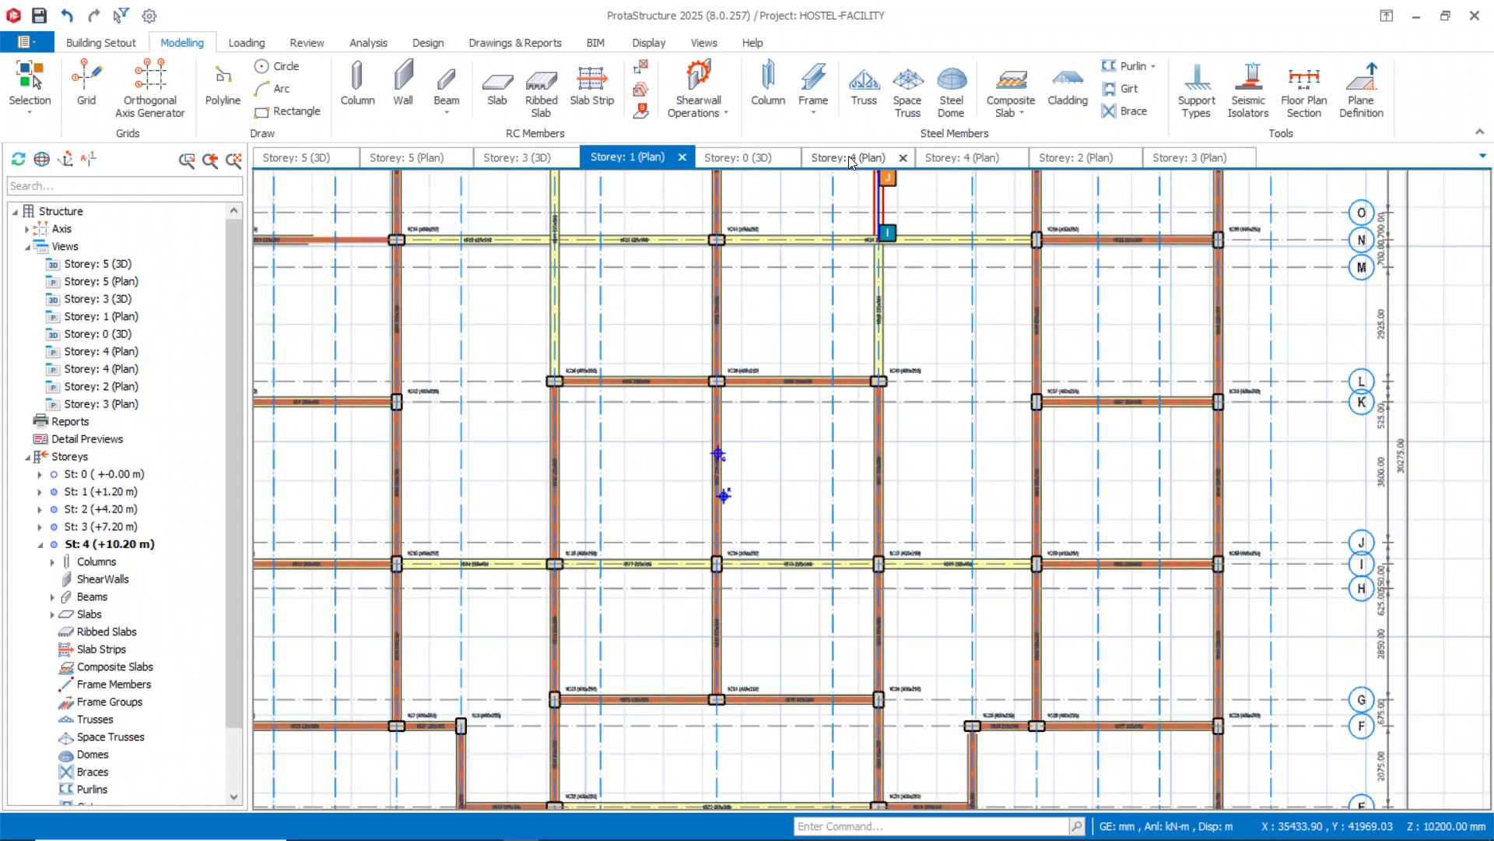
key("Page_Up")
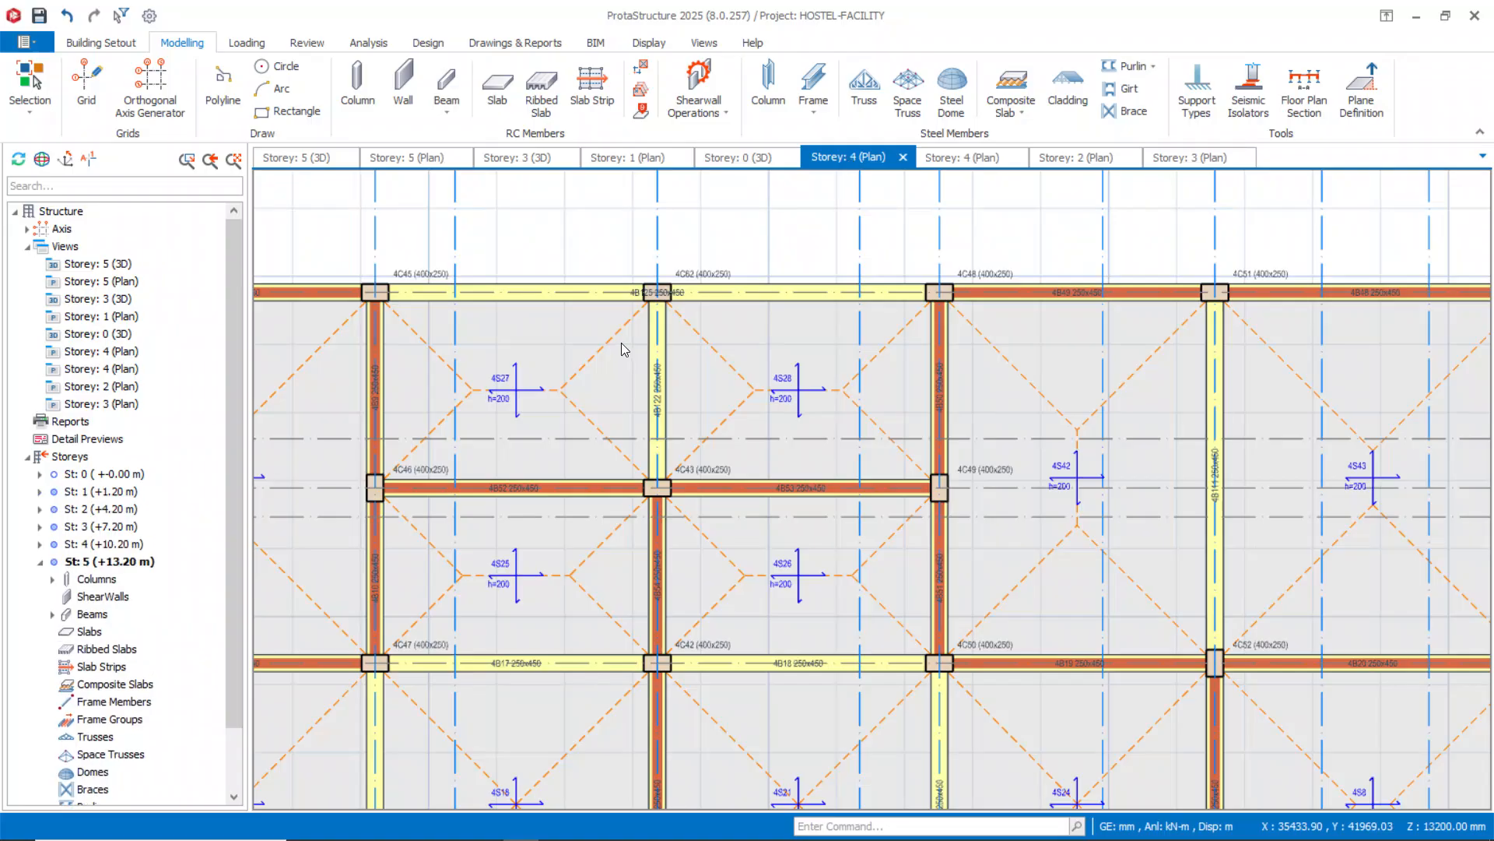
key("Page_Down")
left_click(648, 330)
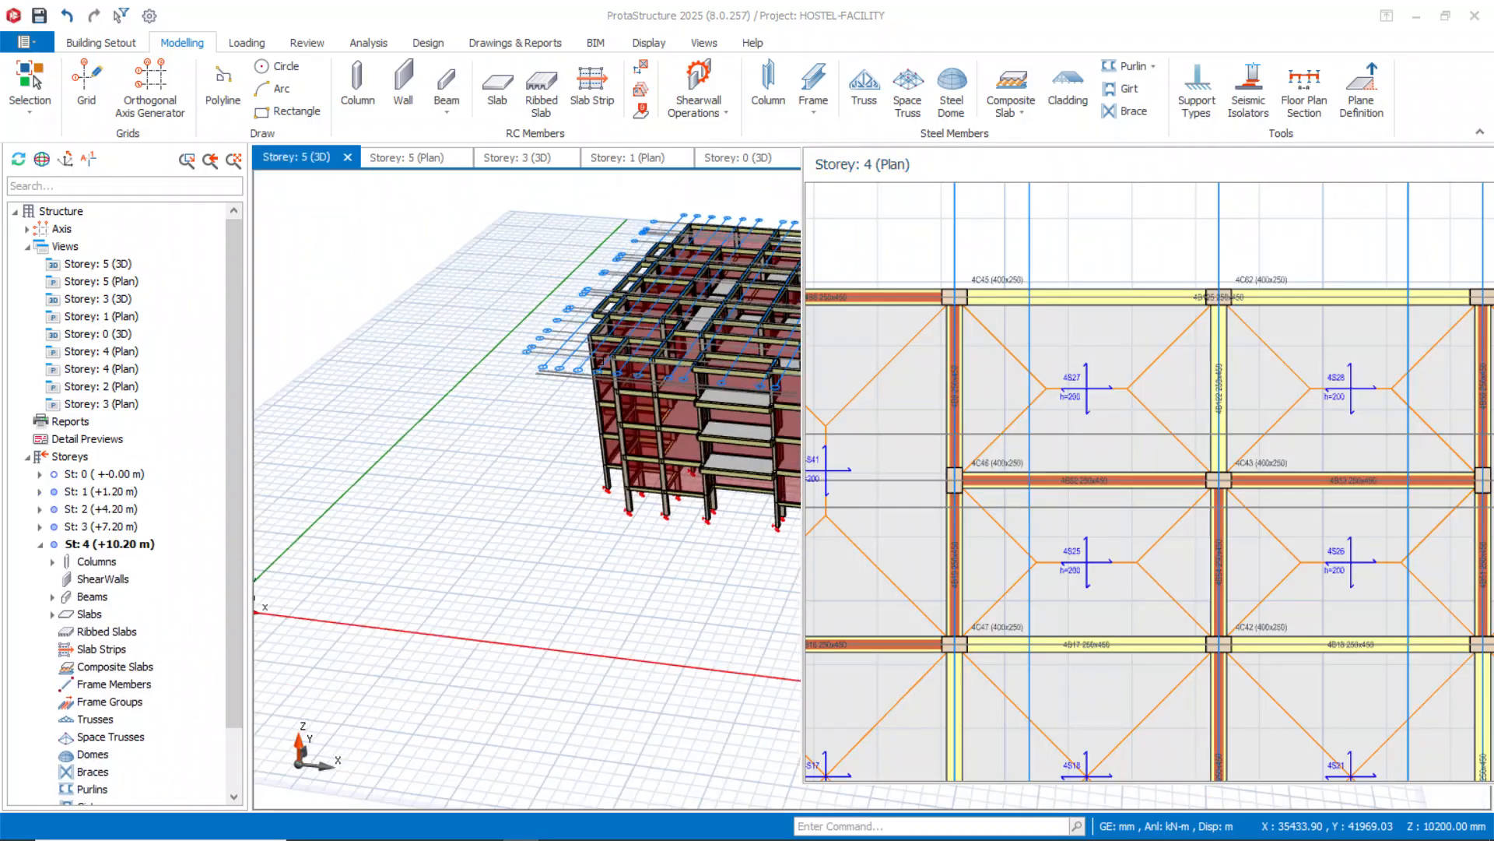
key("Page_Up")
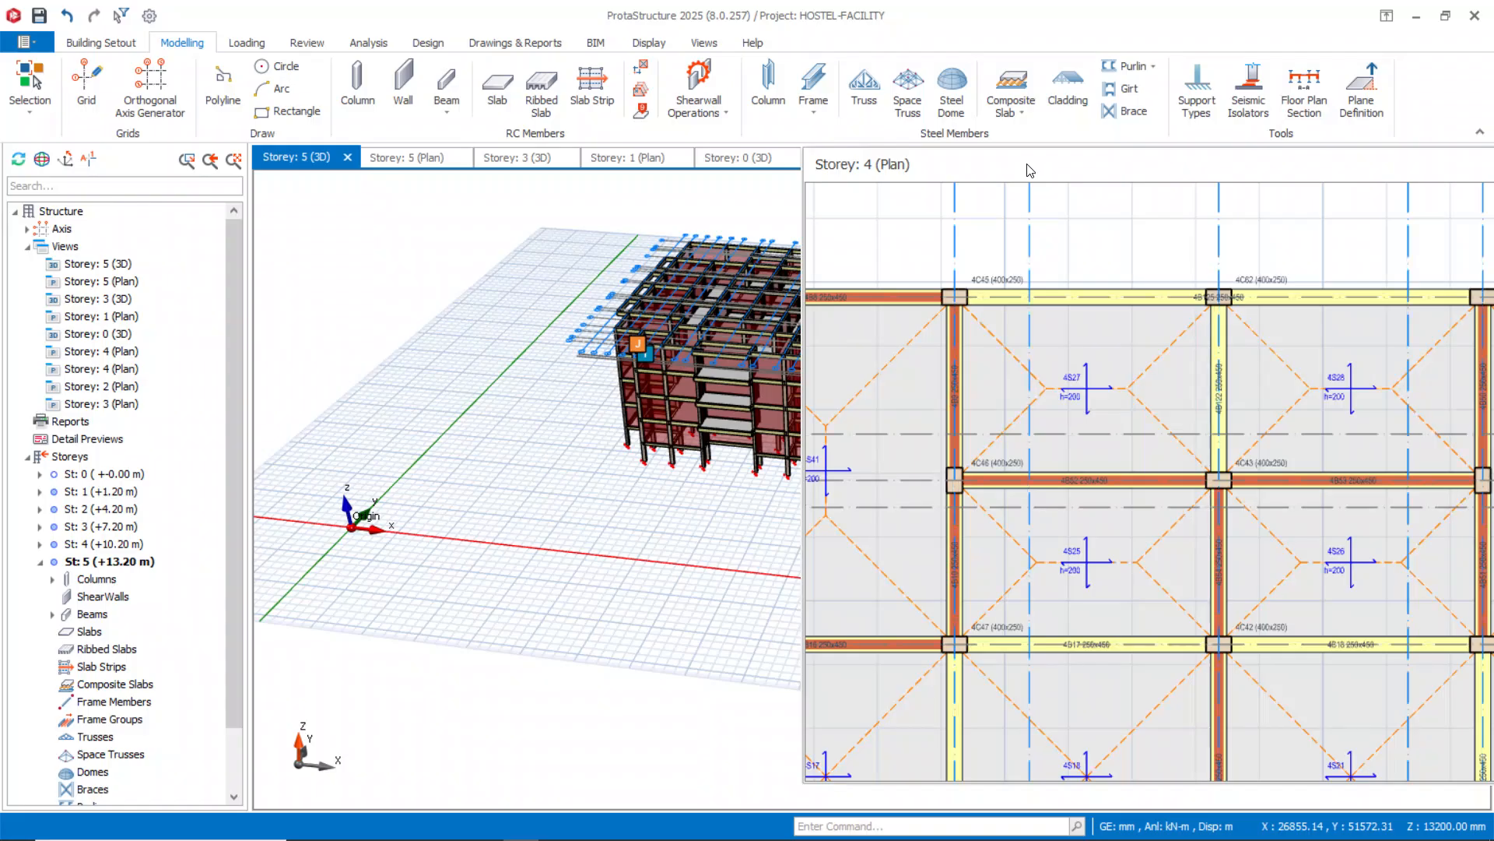
left_click_drag(1022, 179, 759, 158)
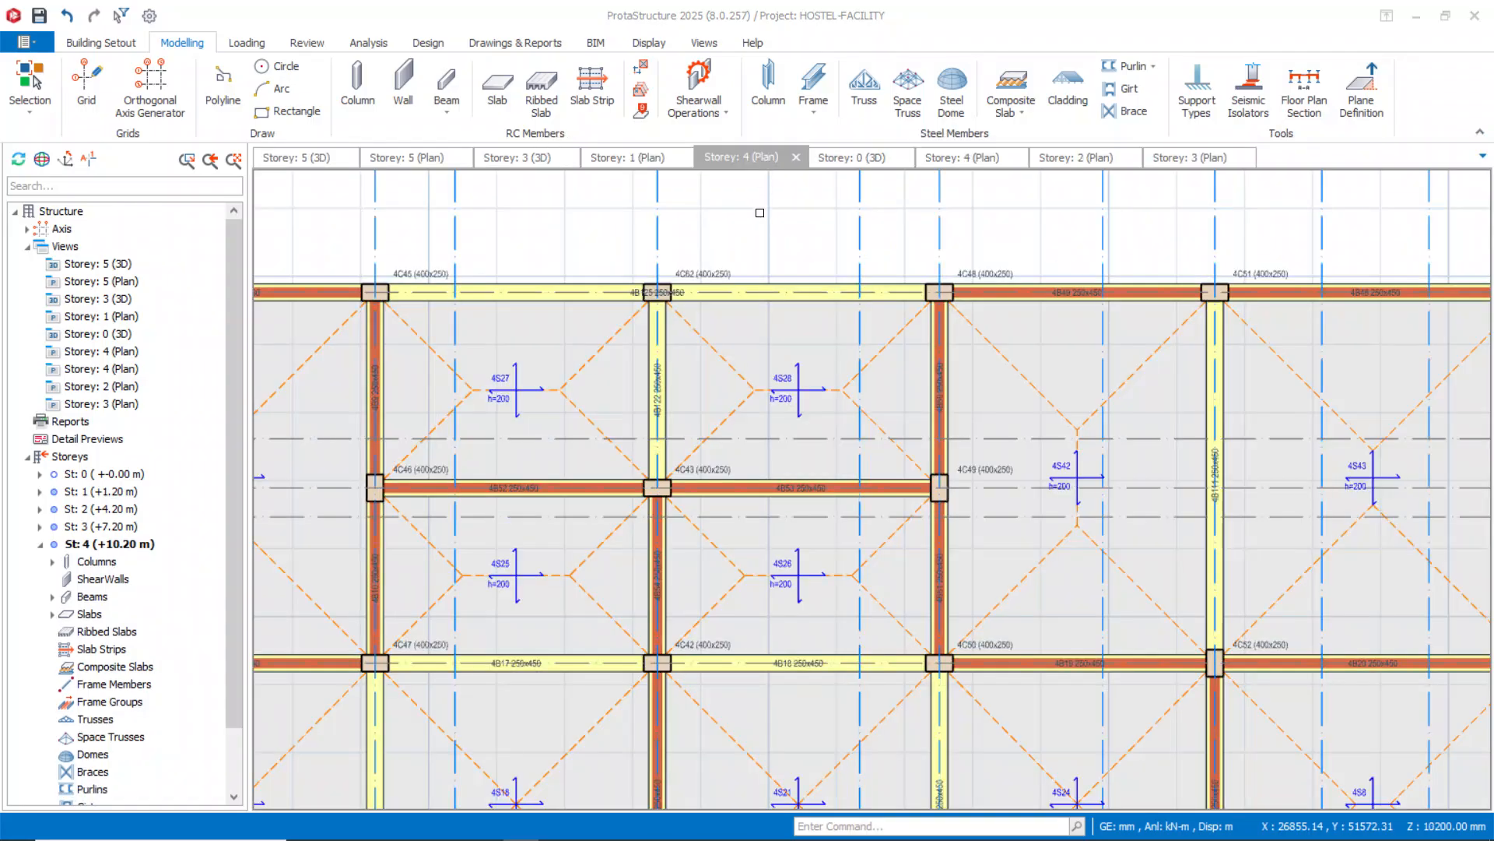
Examine the slabs and wall-loaded beams on the storey 4 plan and the whole building in the storey 3 3D view.
scroll(739, 313, "up", 4)
scroll(685, 389, "down", 3)
scroll(680, 406, "up", 3)
scroll(680, 406, "up", 2)
scroll(545, 436, "down", 5)
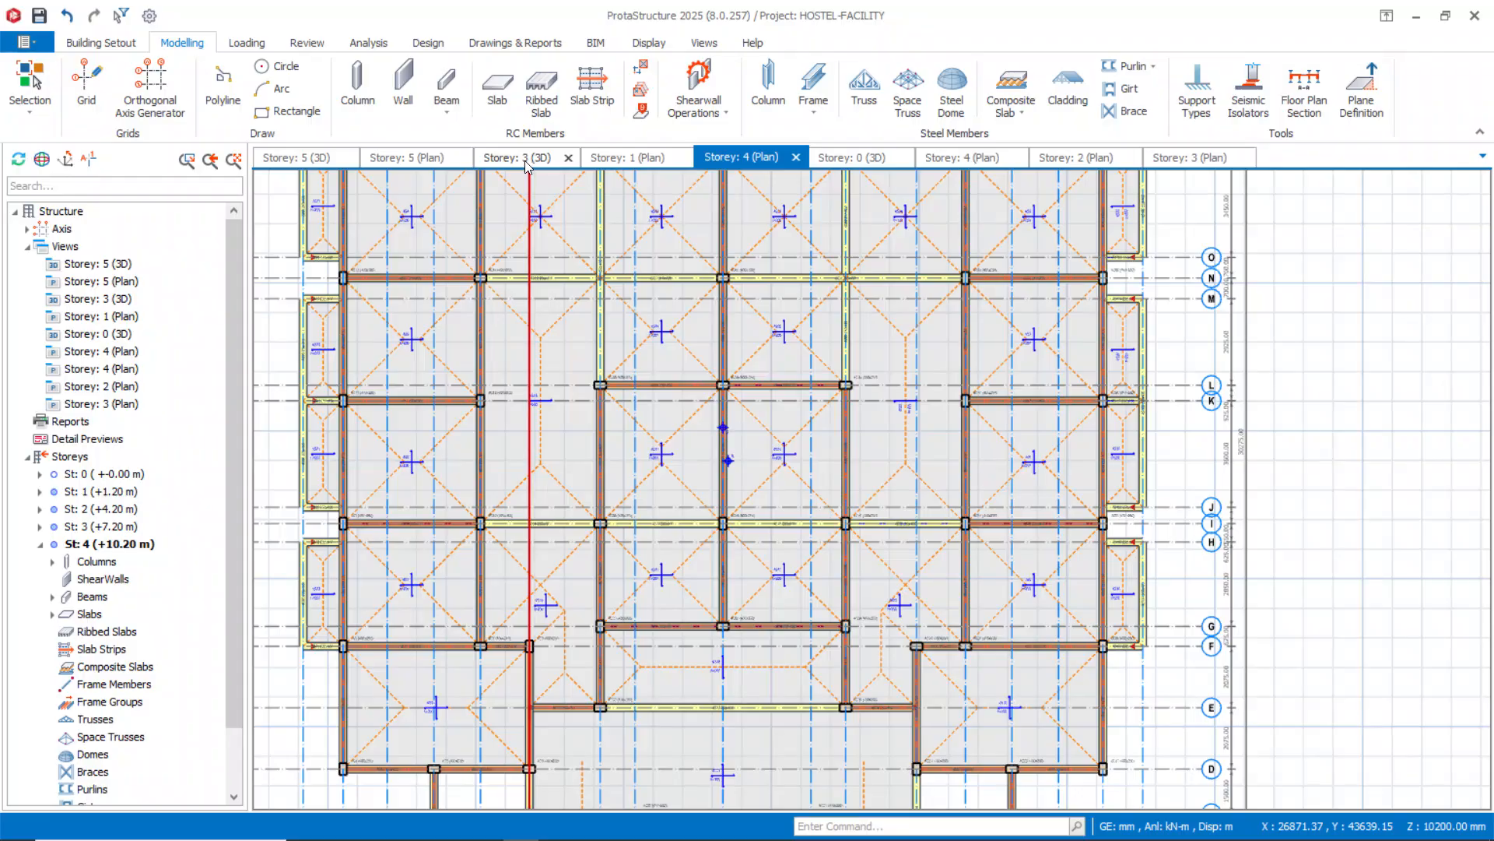
left_click(524, 161)
middle_click_drag(433, 591, 833, 626)
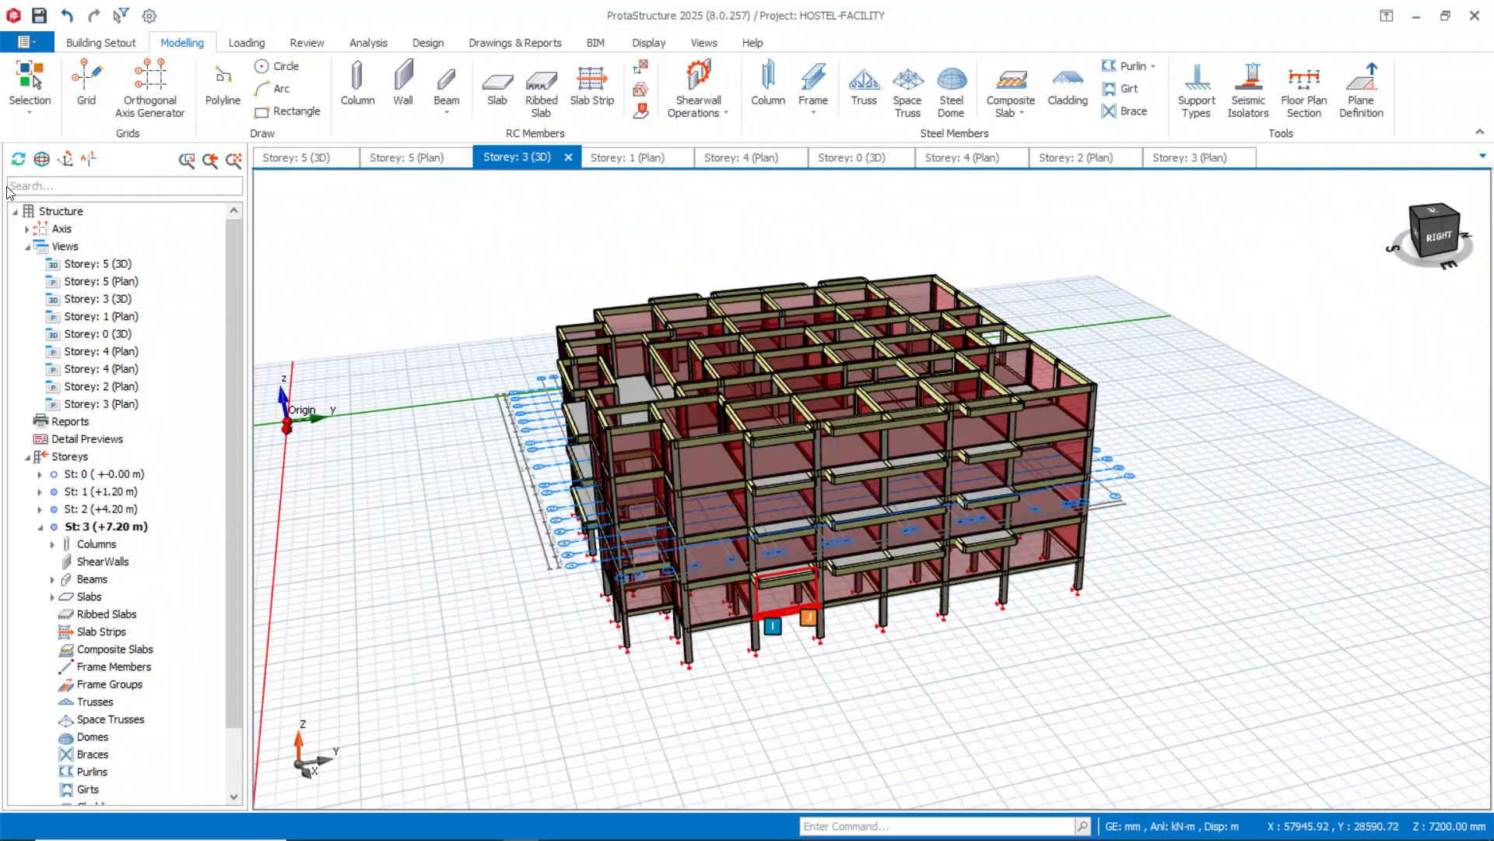
Run the Building Model Check on all storeys with every check enabled.
left_click(367, 44)
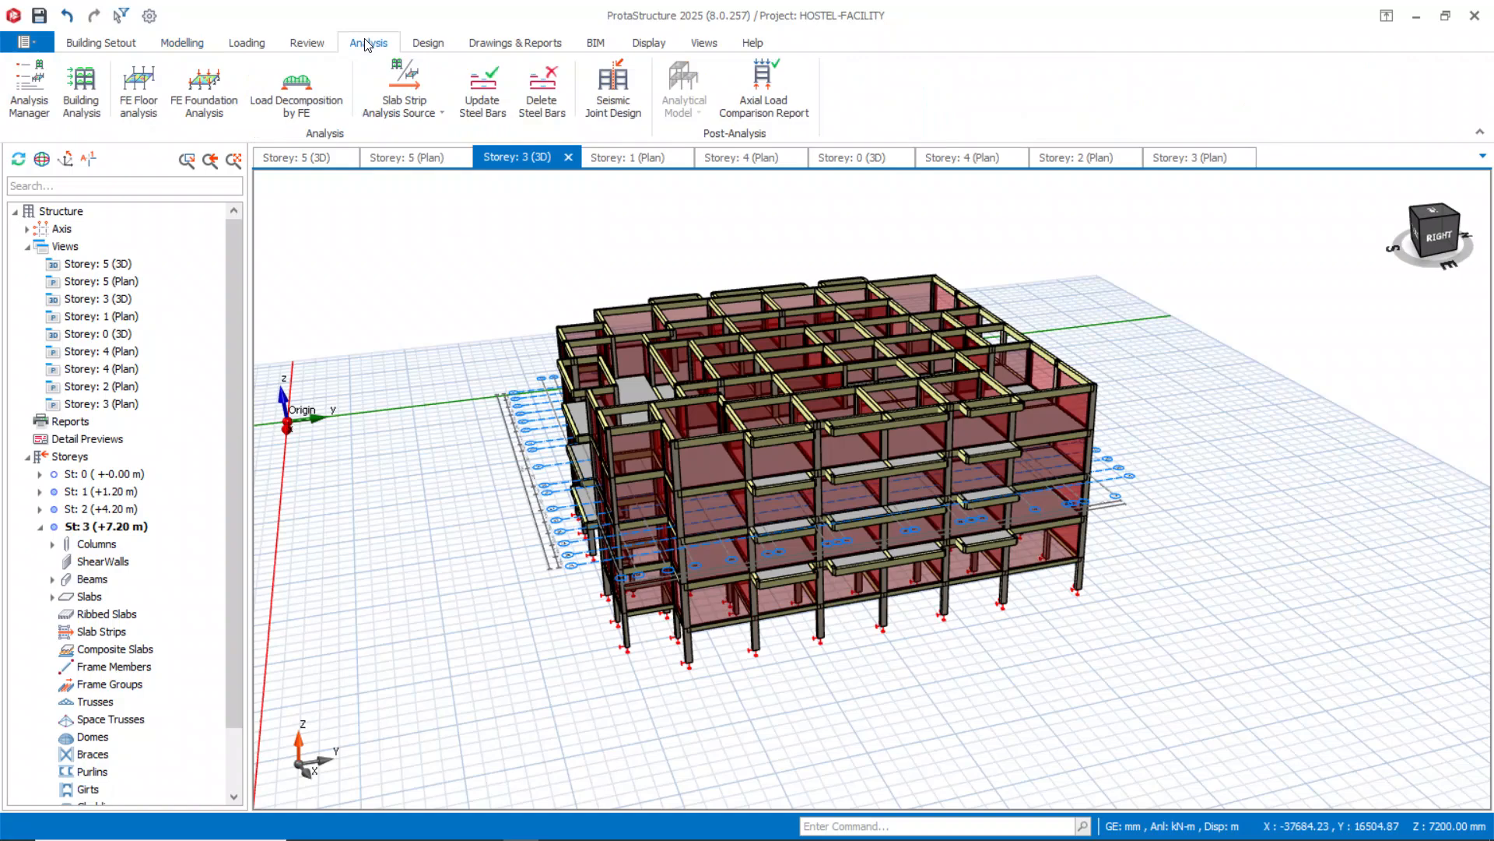
left_click(308, 45)
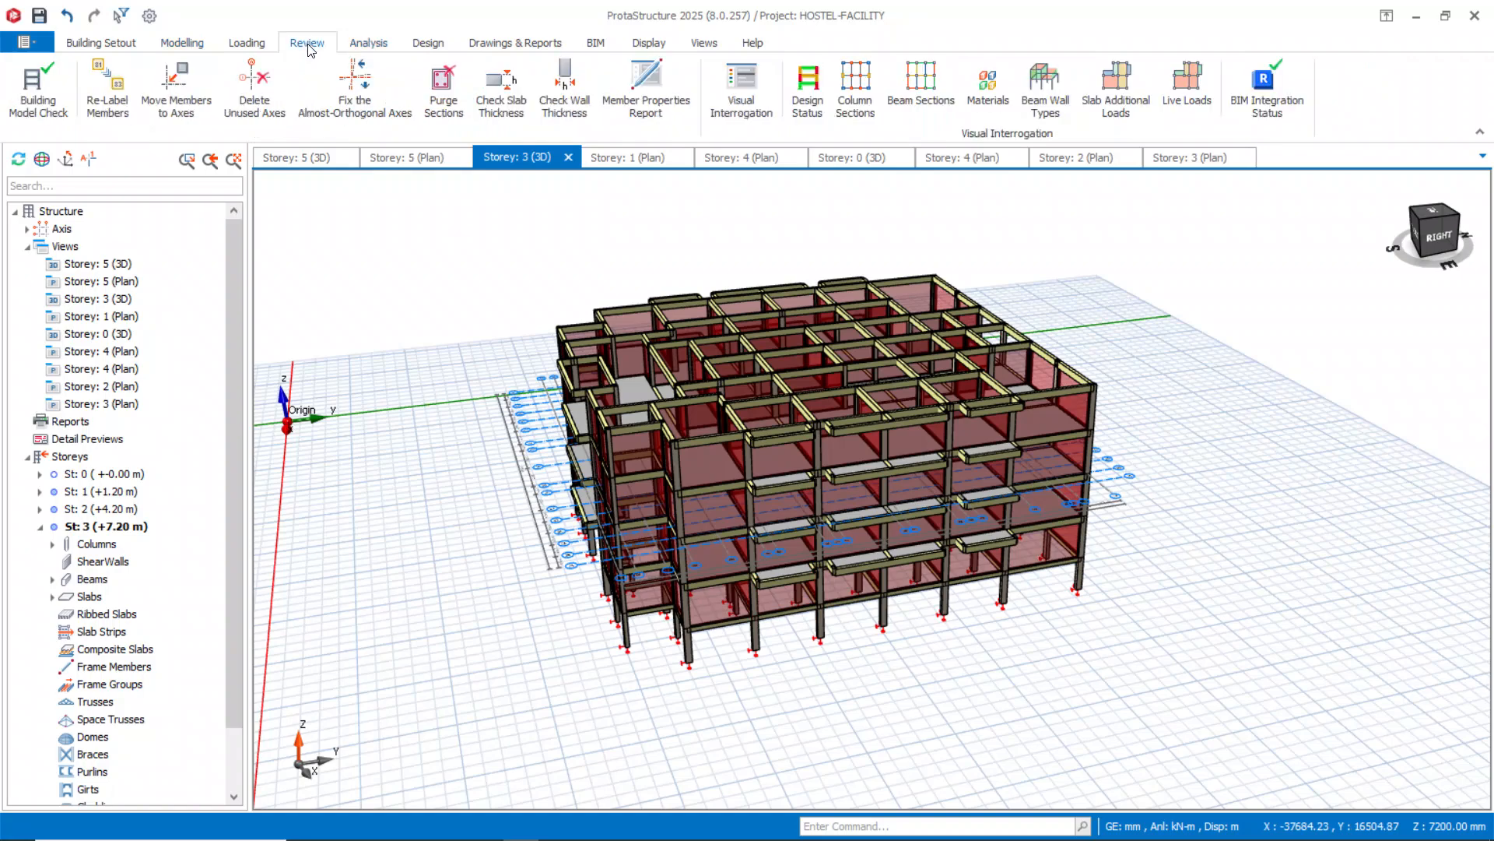
left_click(27, 113)
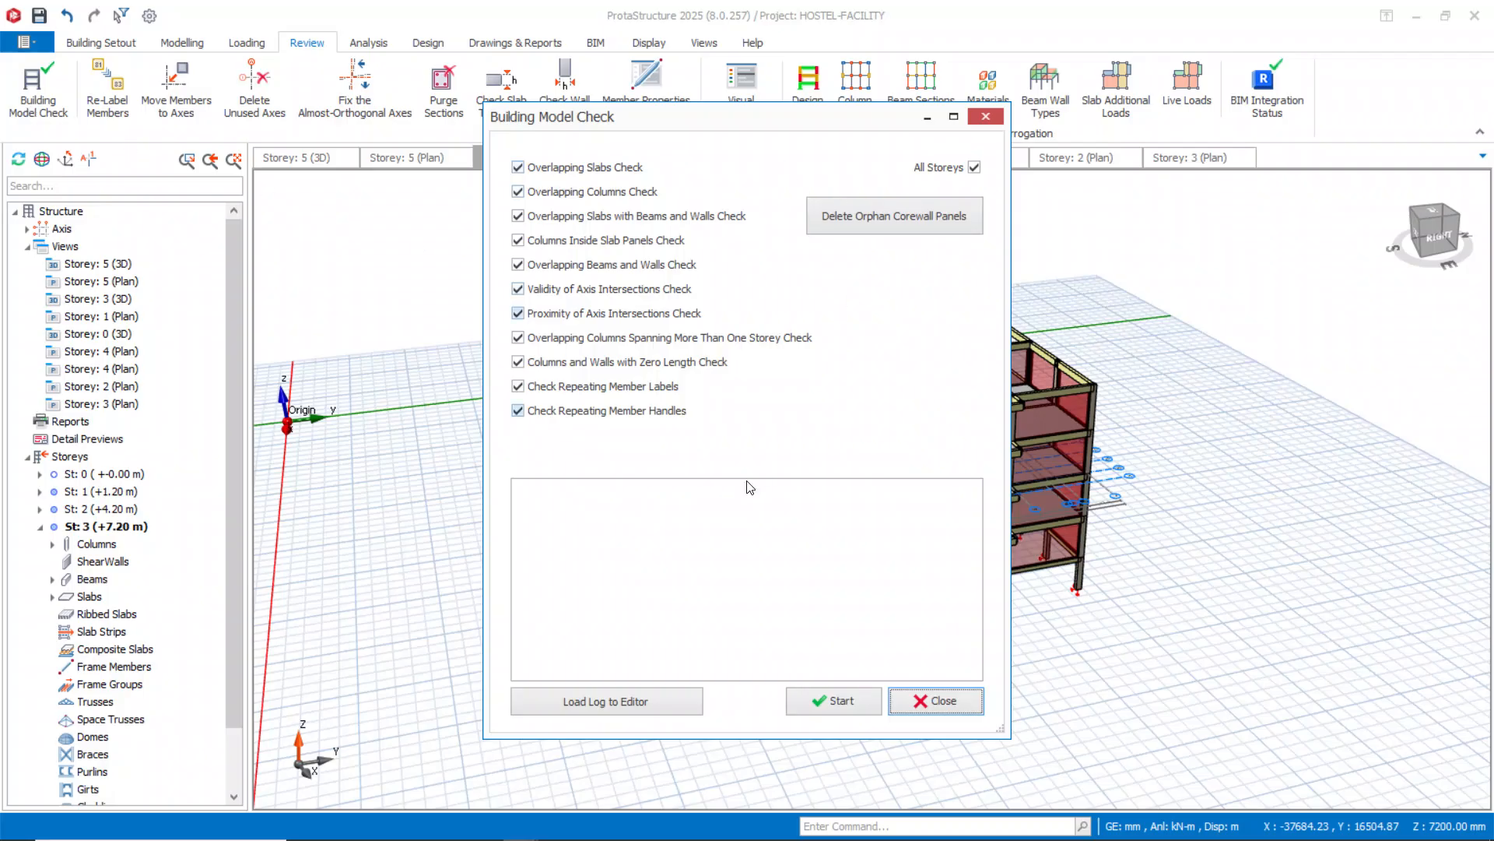
left_click(824, 698)
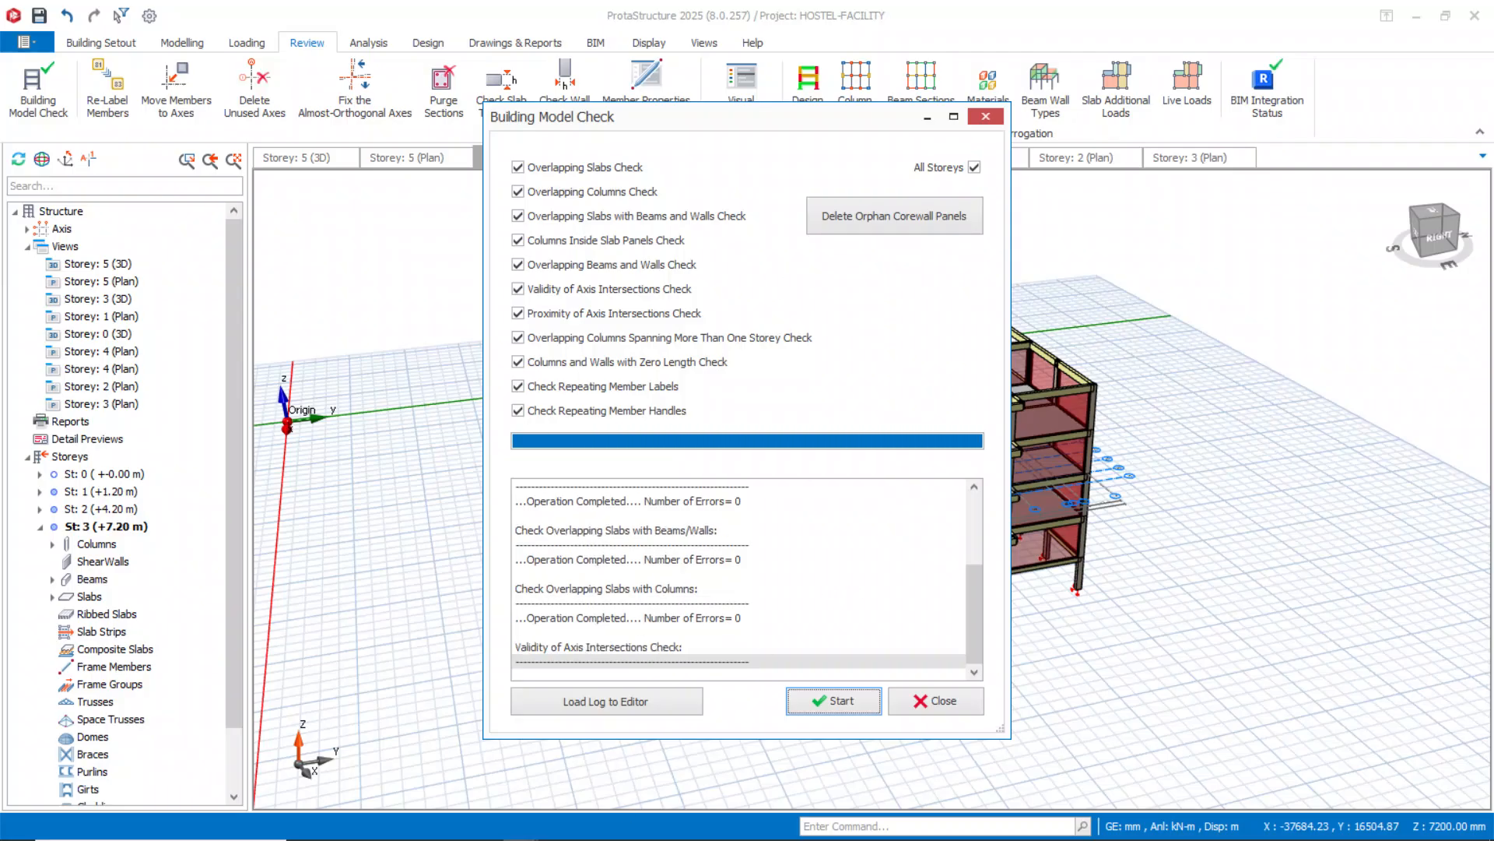
left_click(555, 827)
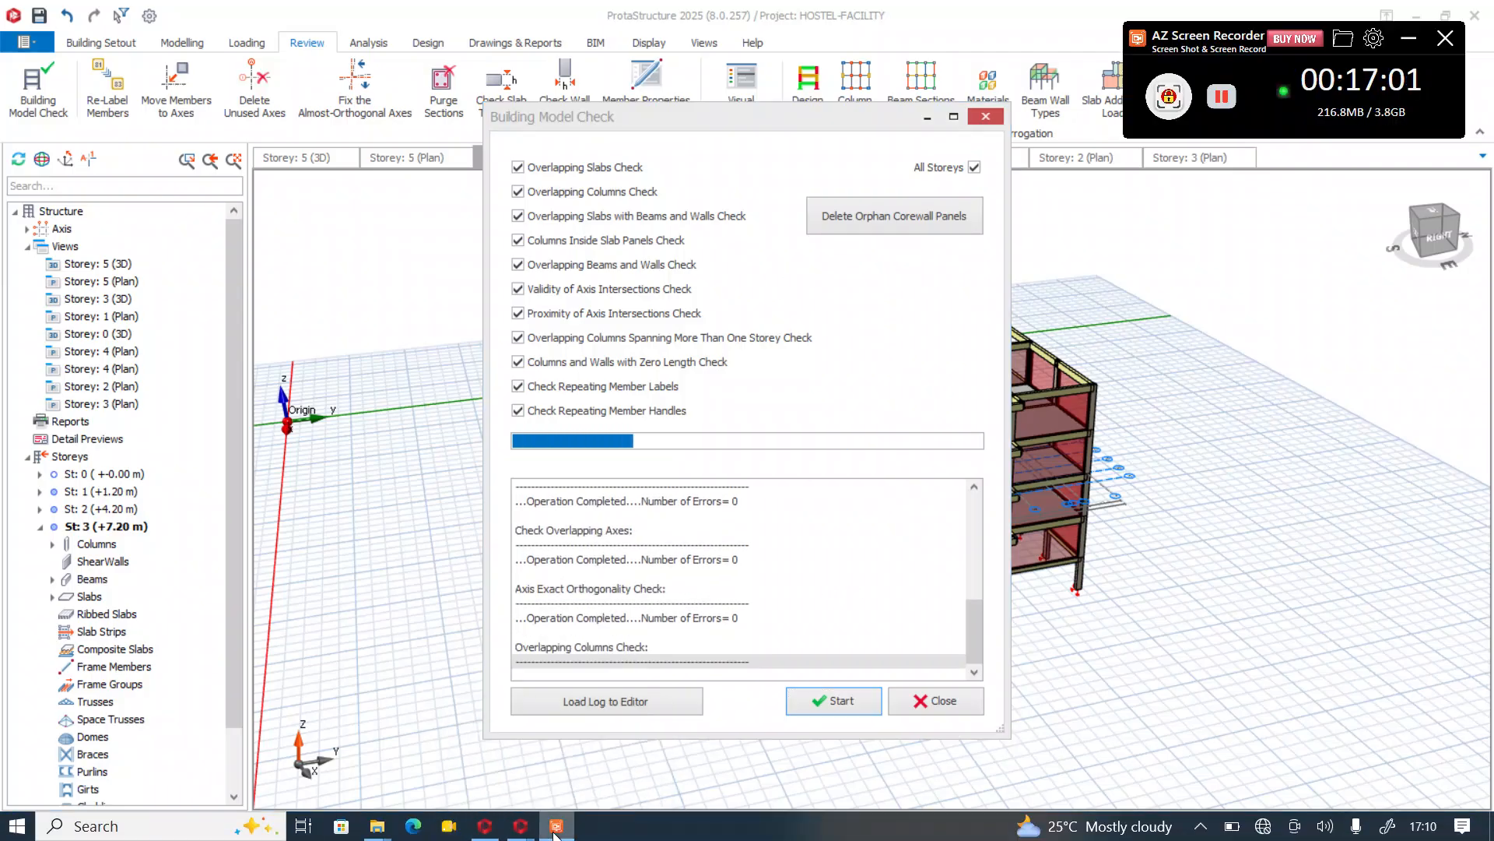
left_click(556, 830)
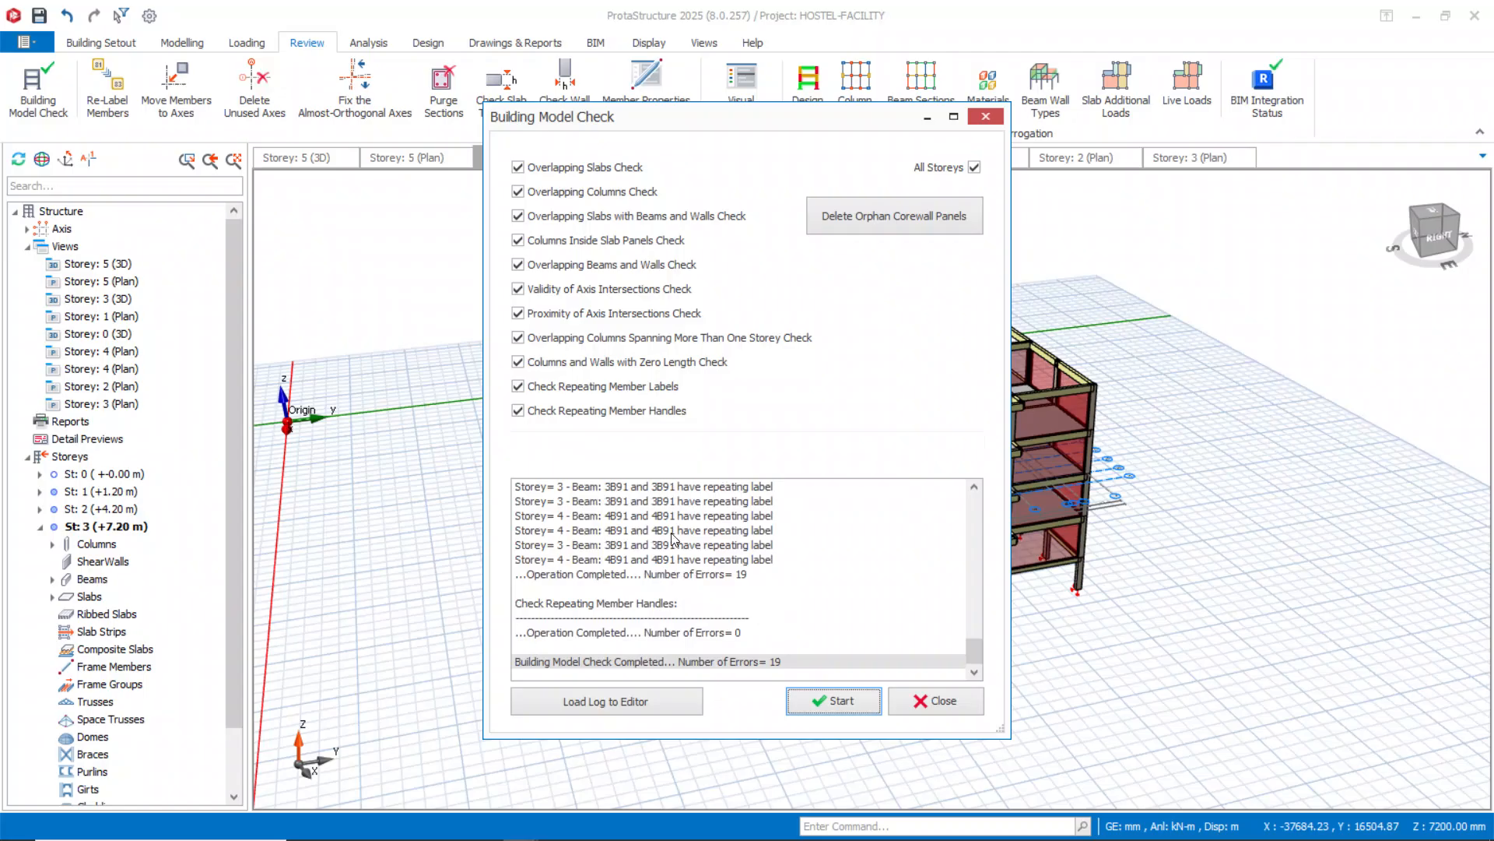
Review the repeating member label entries in the model check log and close the check.
scroll(724, 579, "up", 3)
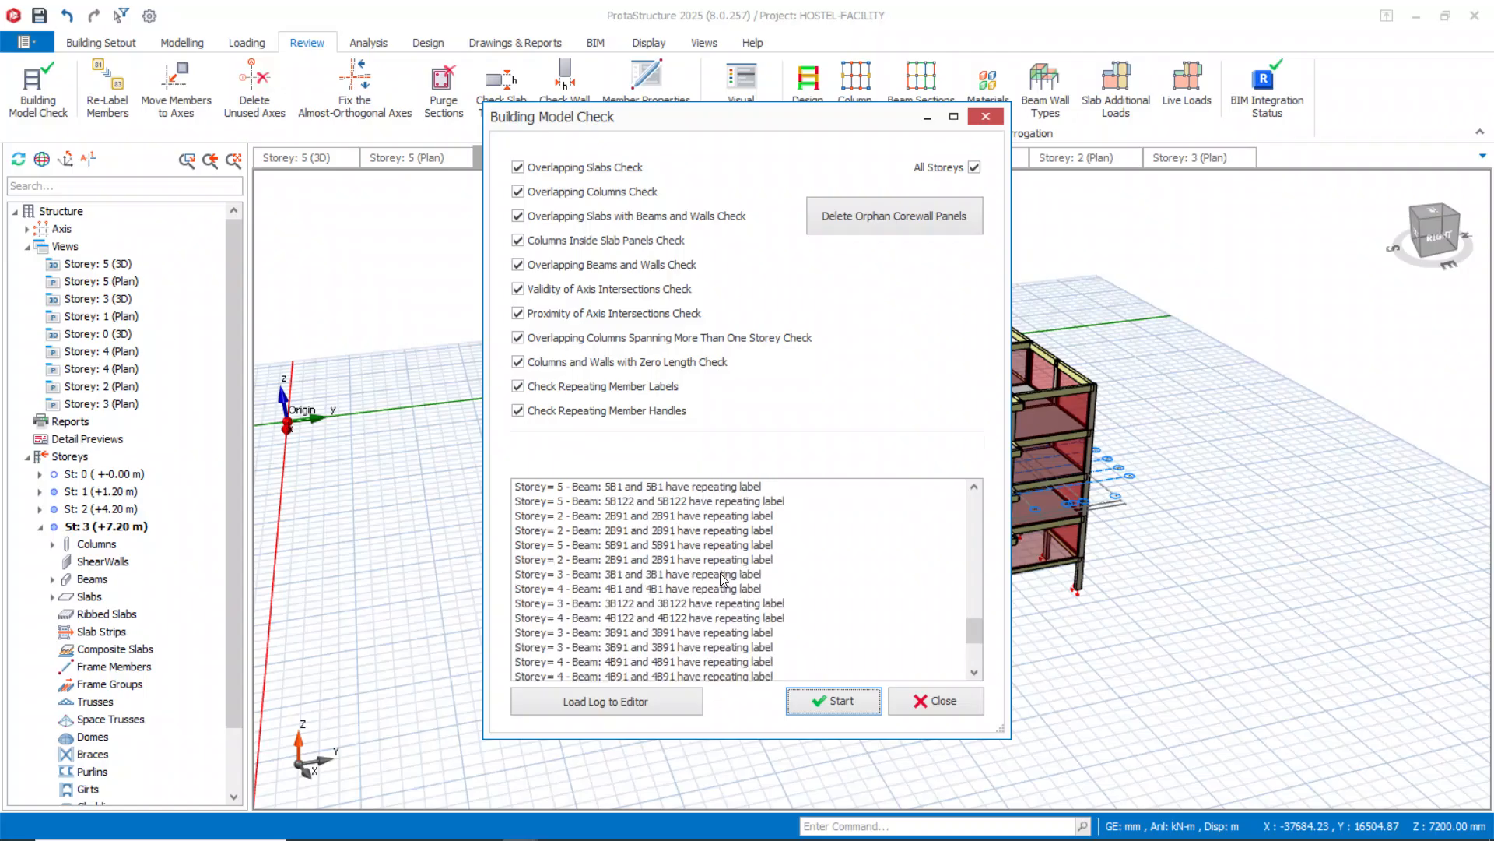
scroll(723, 579, "up", 2)
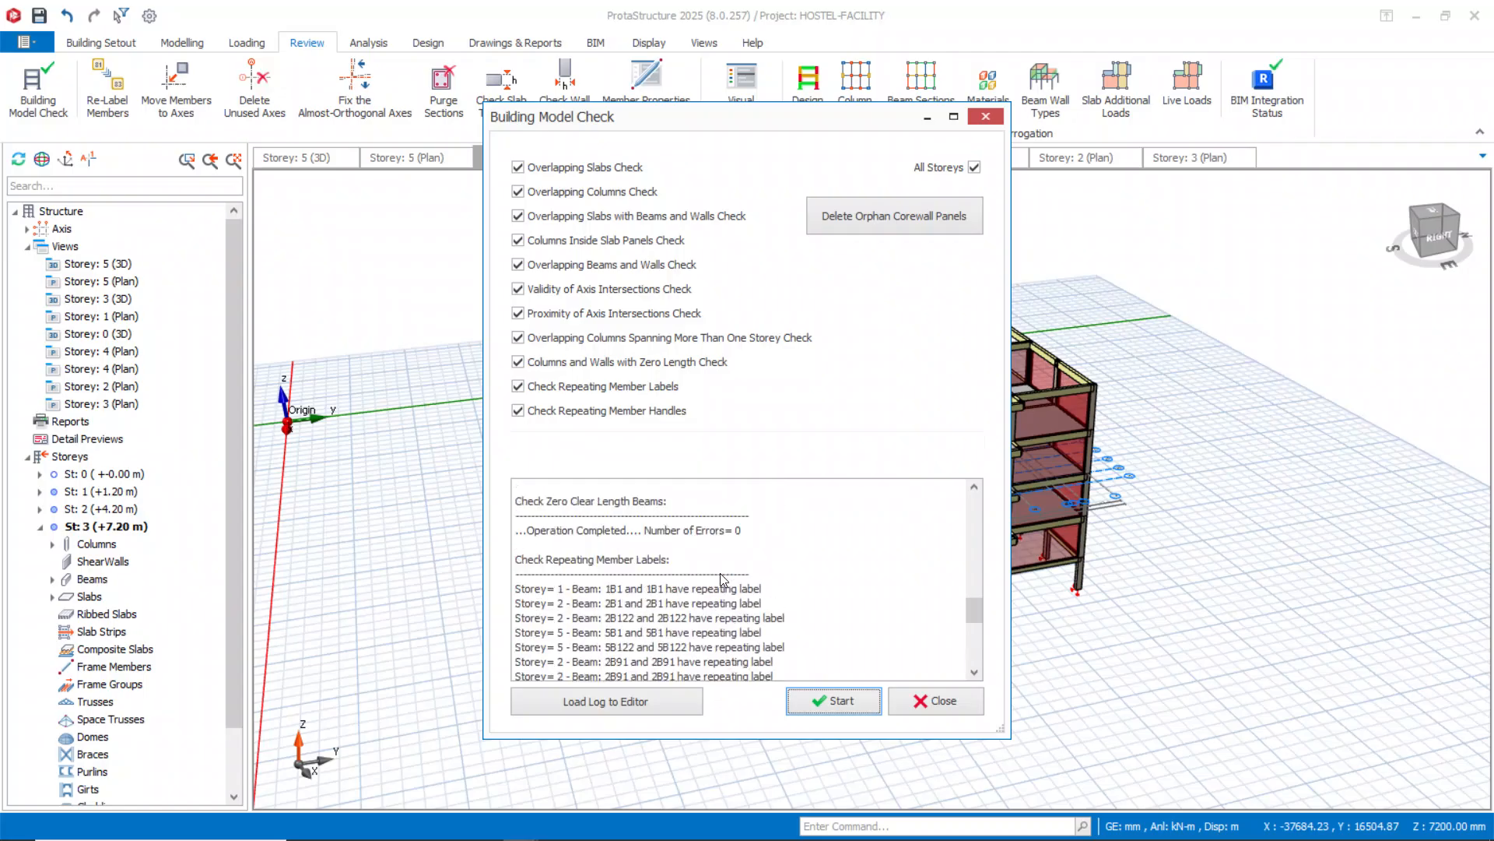
scroll(721, 572, "down", 3)
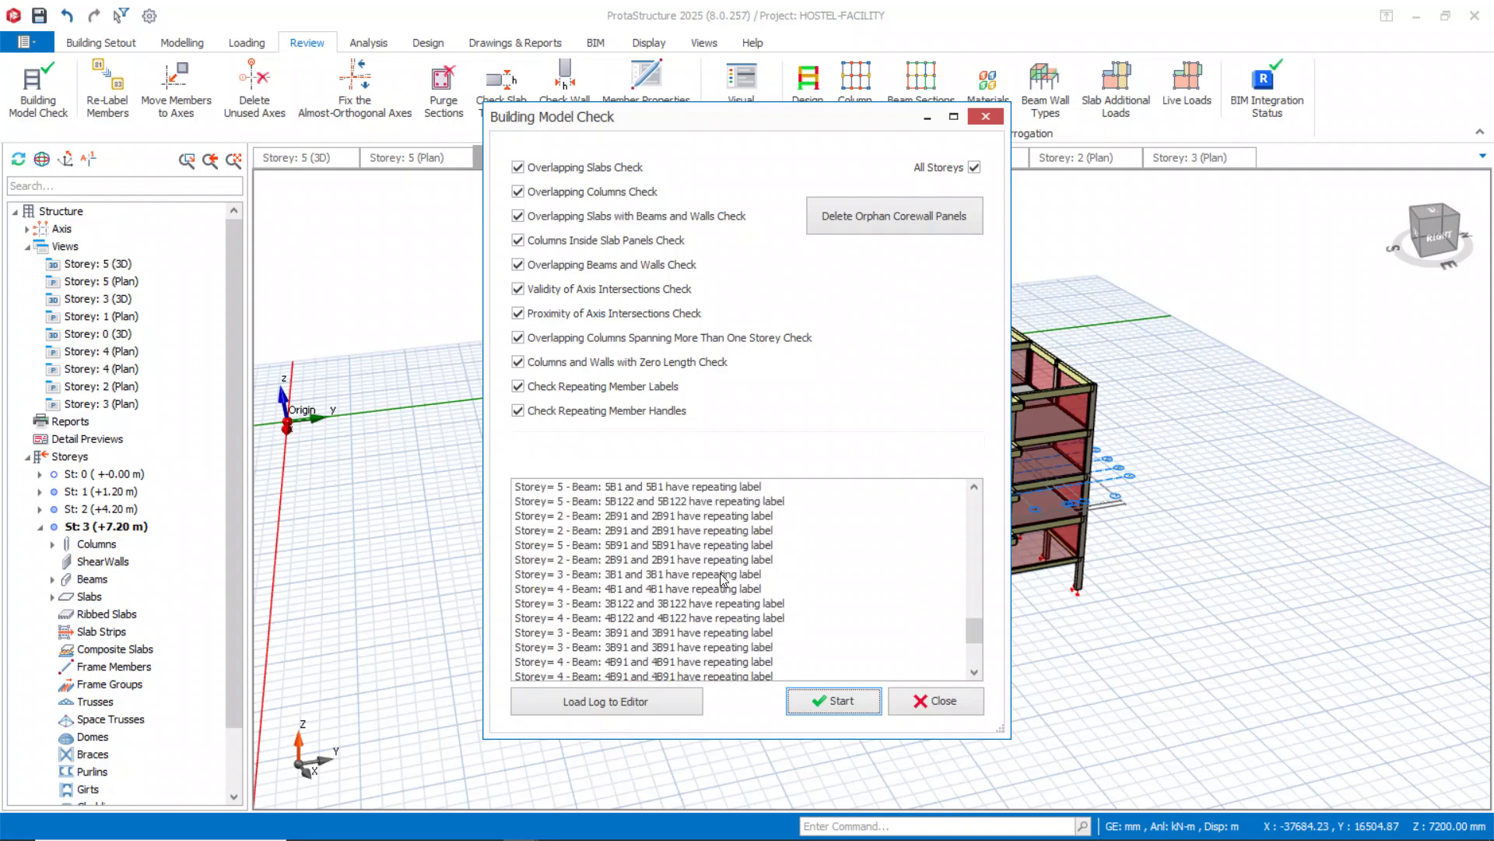
scroll(722, 578, "down", 3)
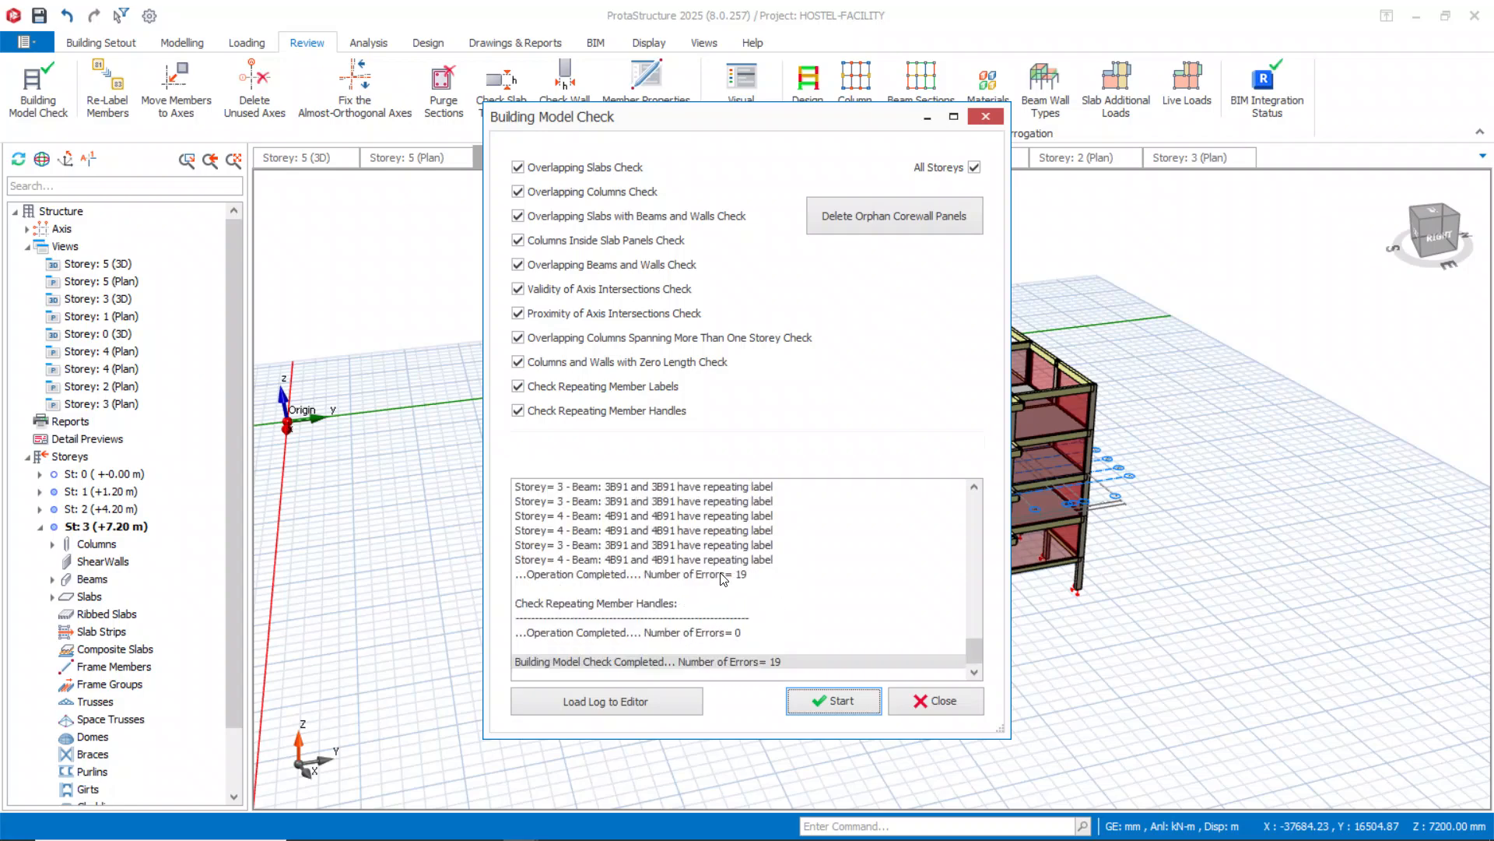
left_click(937, 700)
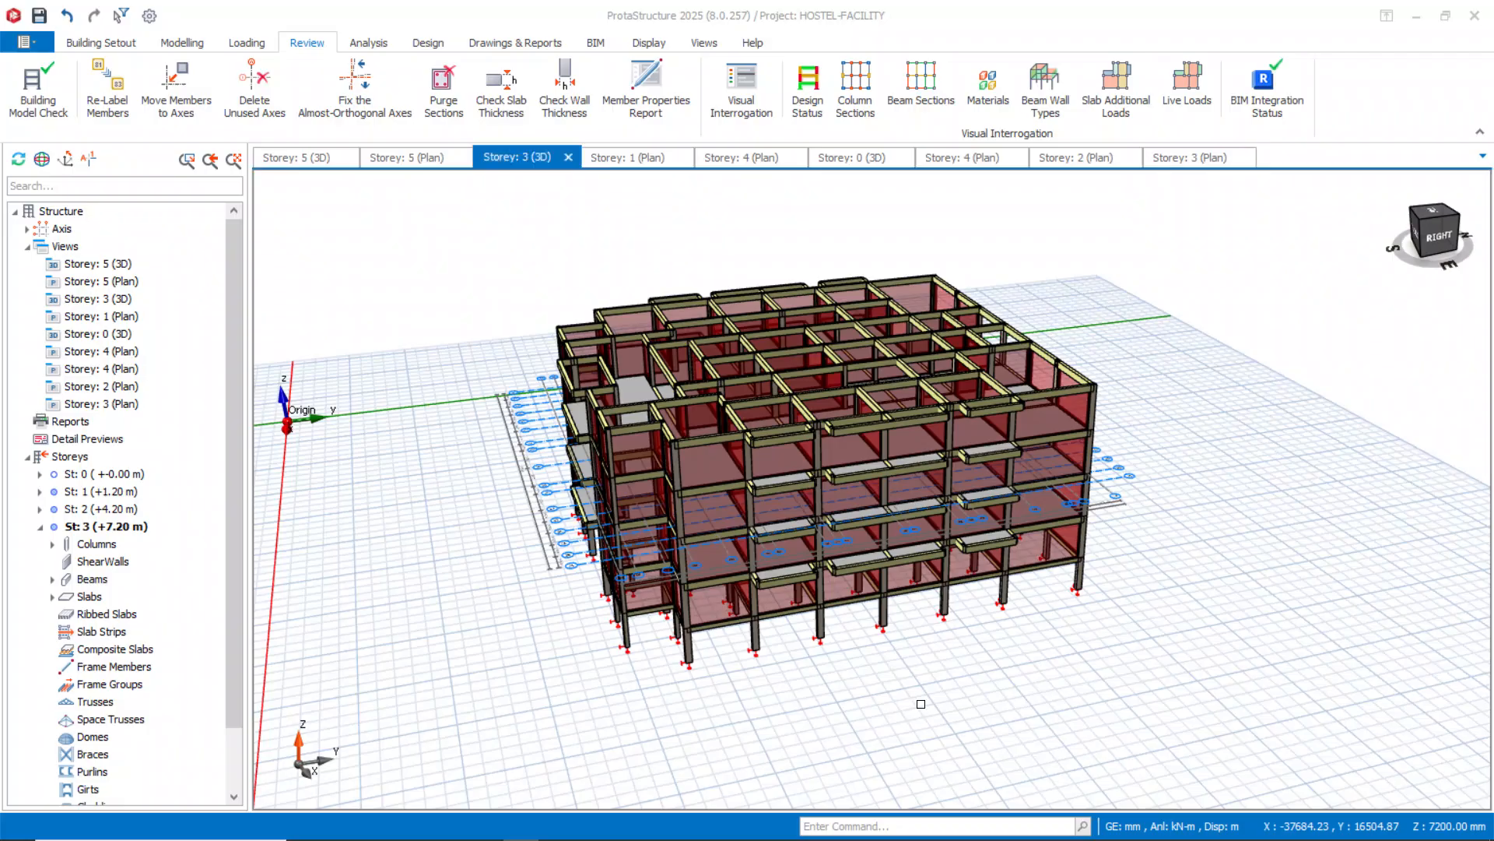
Review the load combinations and the list of load cases, and accept both without changes.
mouse_move(588, 707)
middle_mouse_down()
mouse_move(581, 649)
mouse_move(736, 630)
mouse_move(674, 677)
mouse_move(566, 717)
mouse_move(567, 657)
mouse_move(497, 633)
mouse_move(573, 620)
mouse_move(769, 651)
mouse_move(638, 710)
mouse_move(620, 685)
middle_mouse_up()
left_click(372, 43)
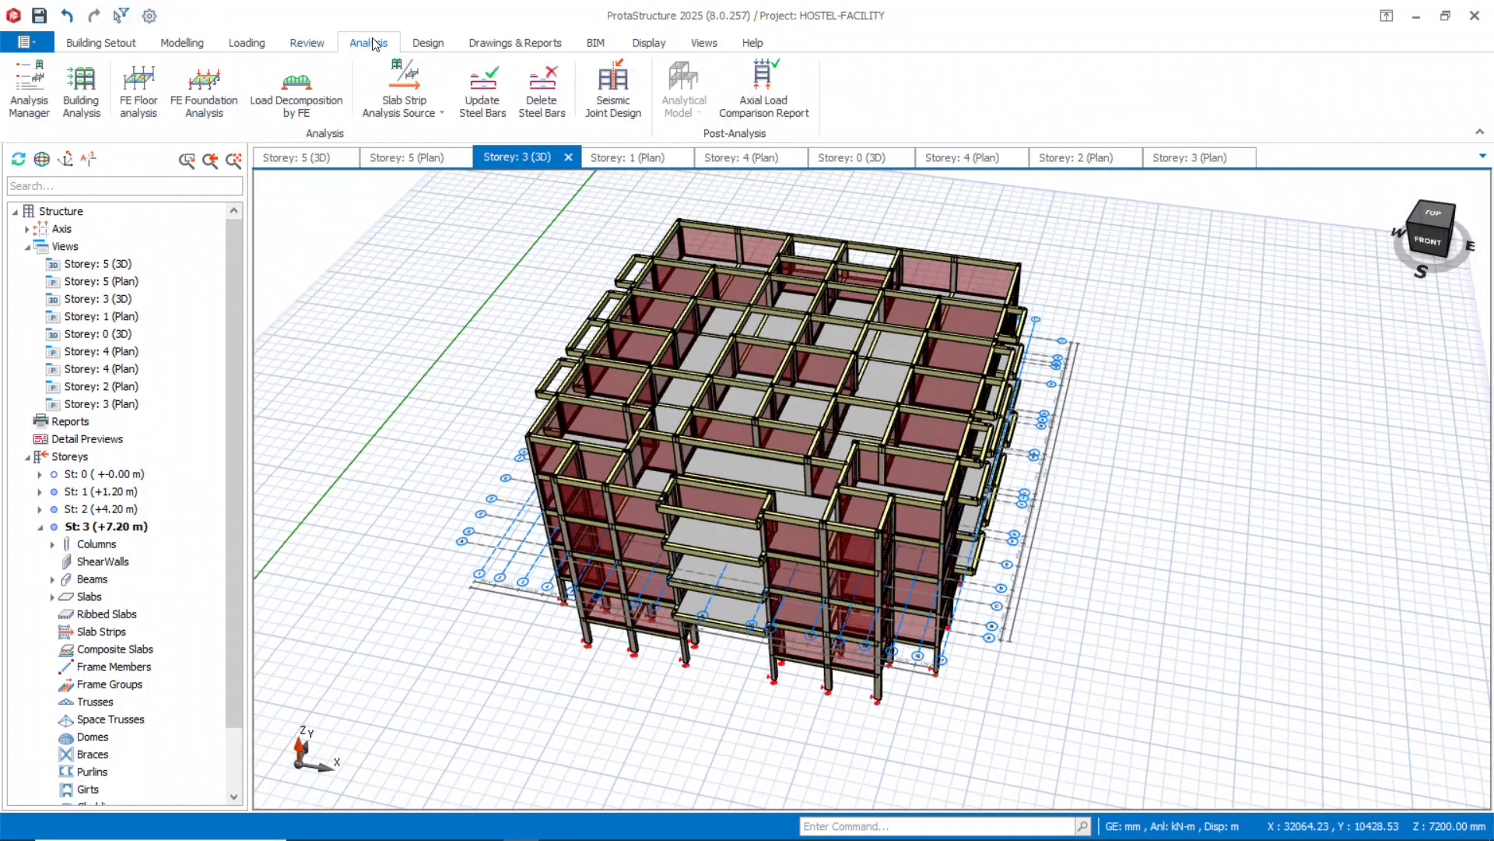
left_click(255, 45)
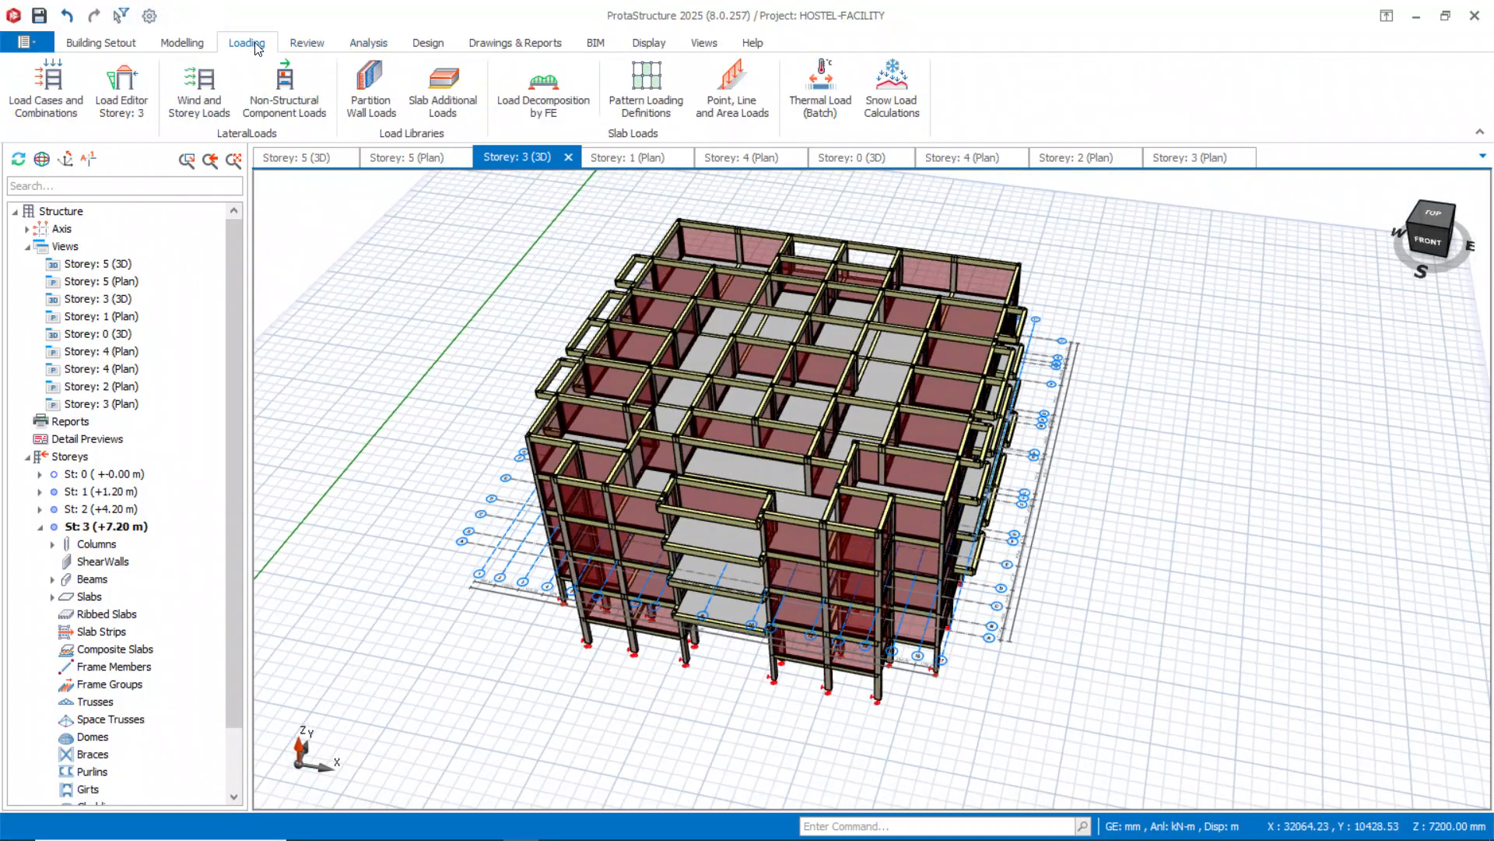
left_click(46, 101)
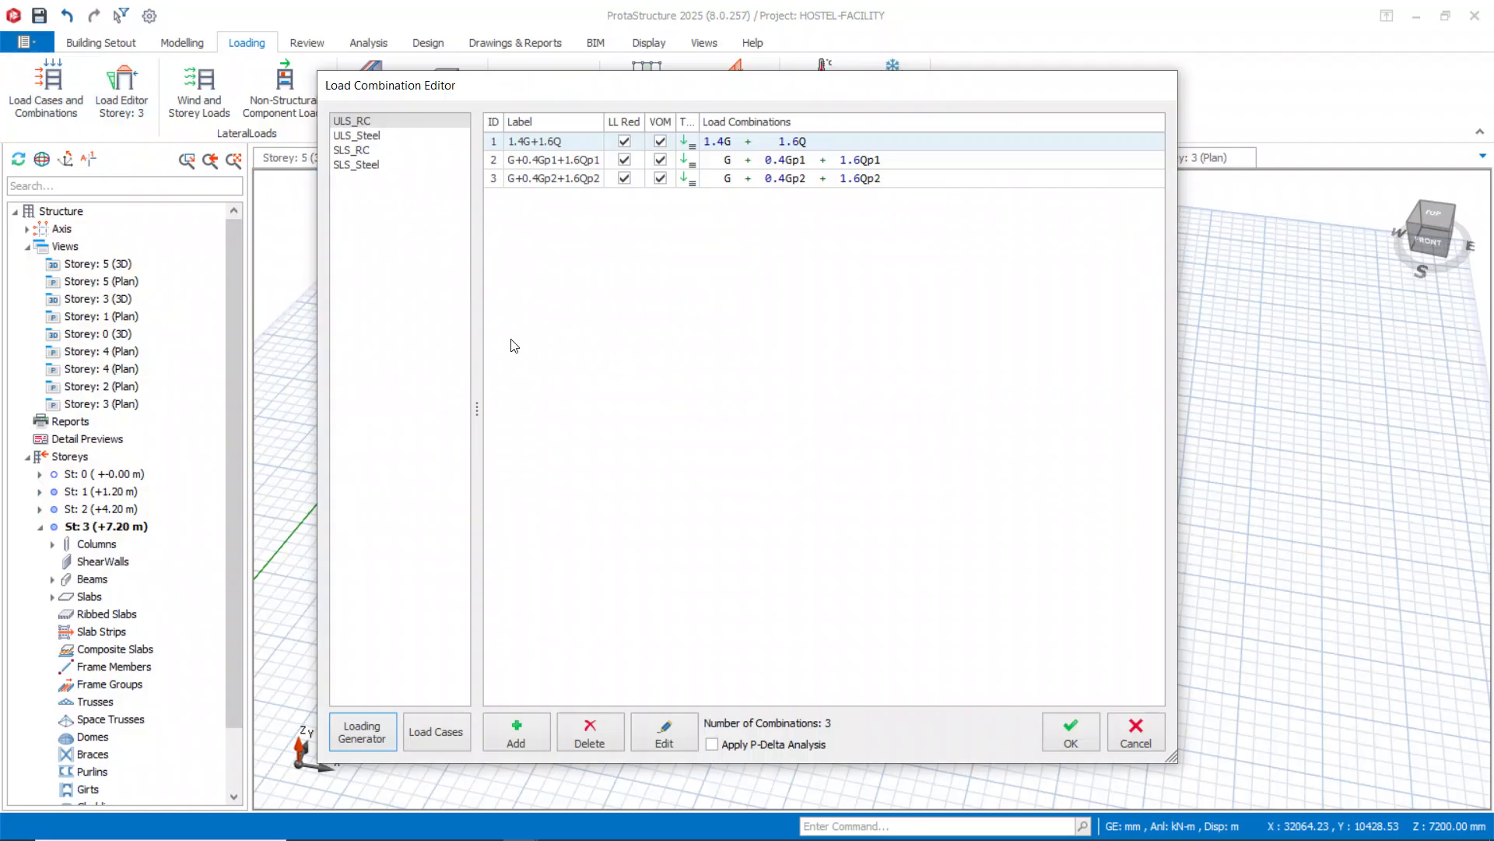
left_click(453, 735)
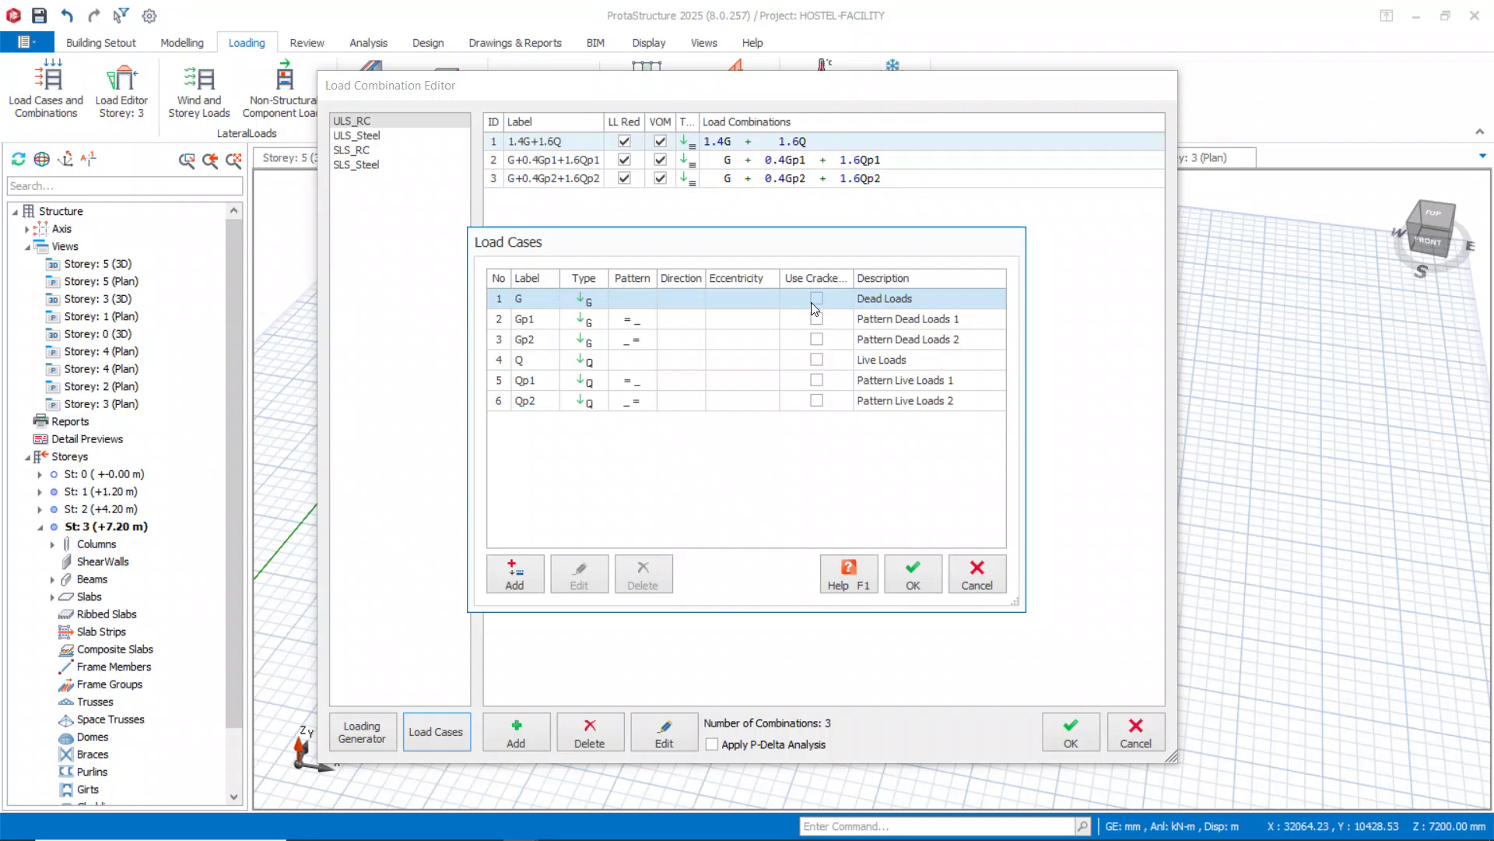
left_click(912, 576)
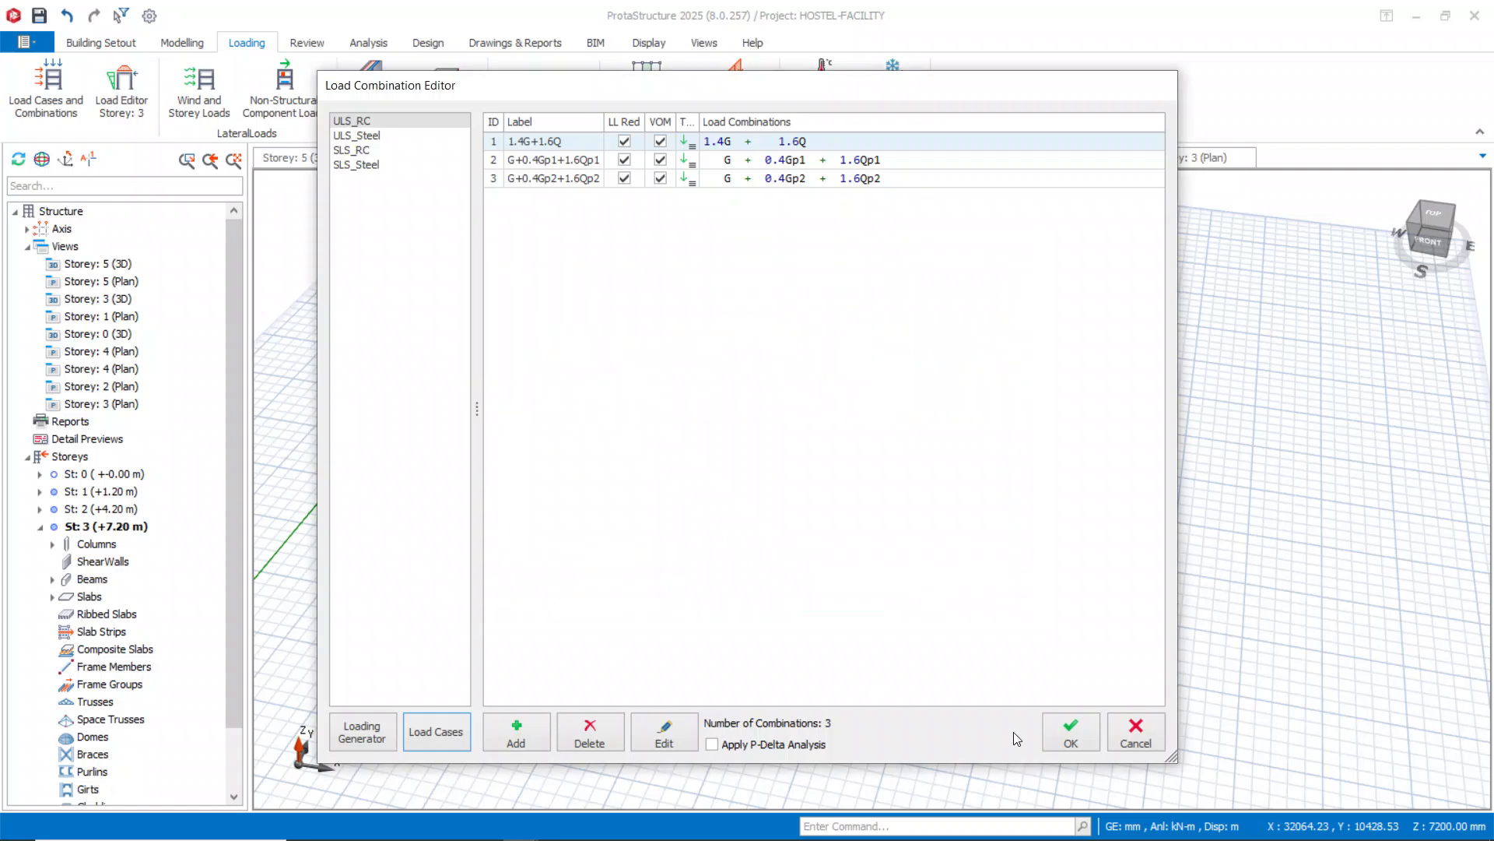
left_click(1073, 734)
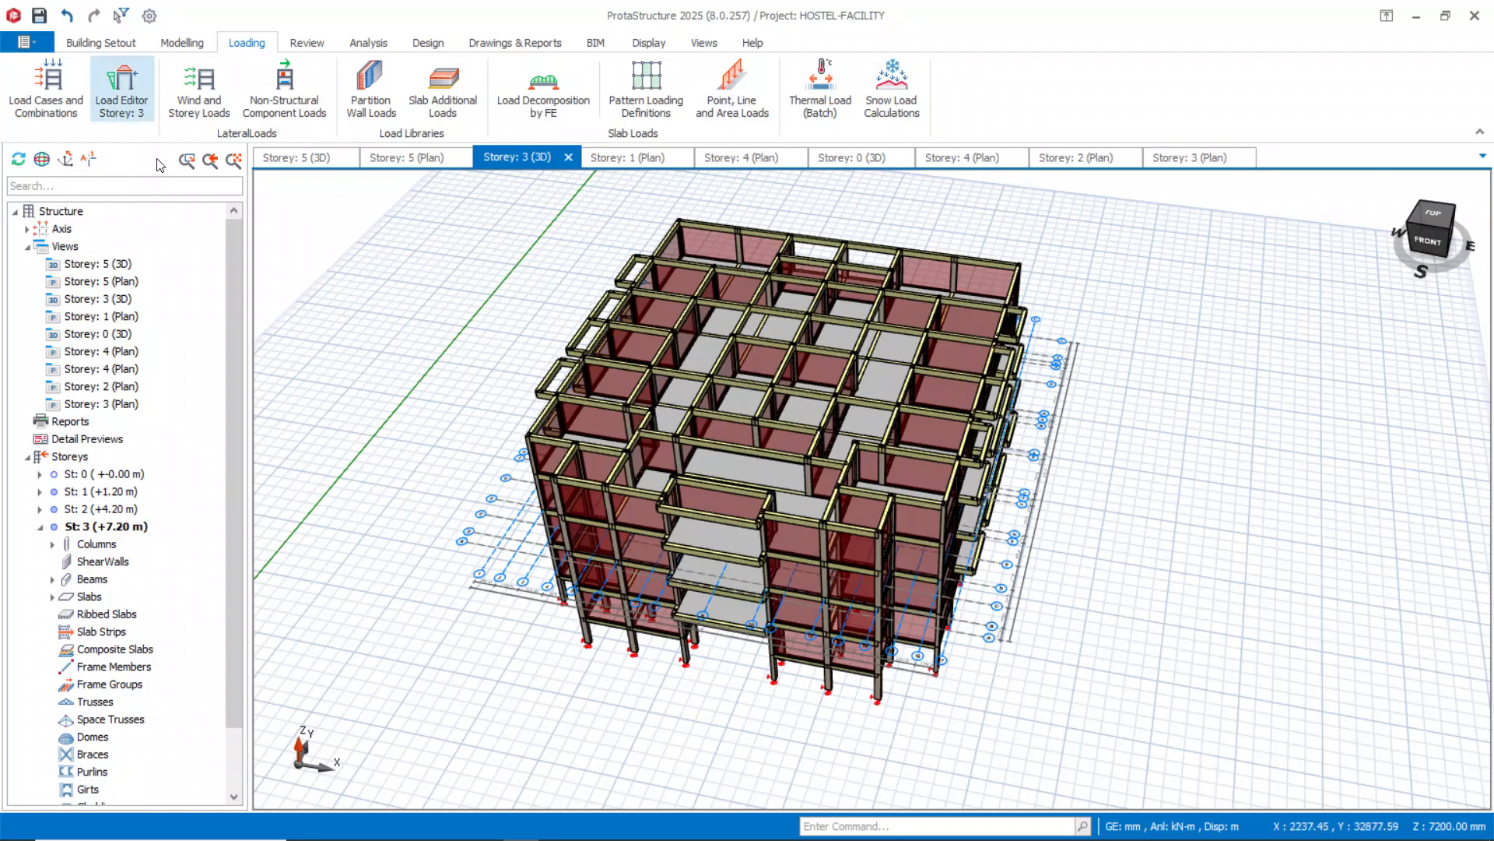
View the wind and storey load parameters for all storeys and close them without changes.
middle_click_drag(322, 362, 369, 321)
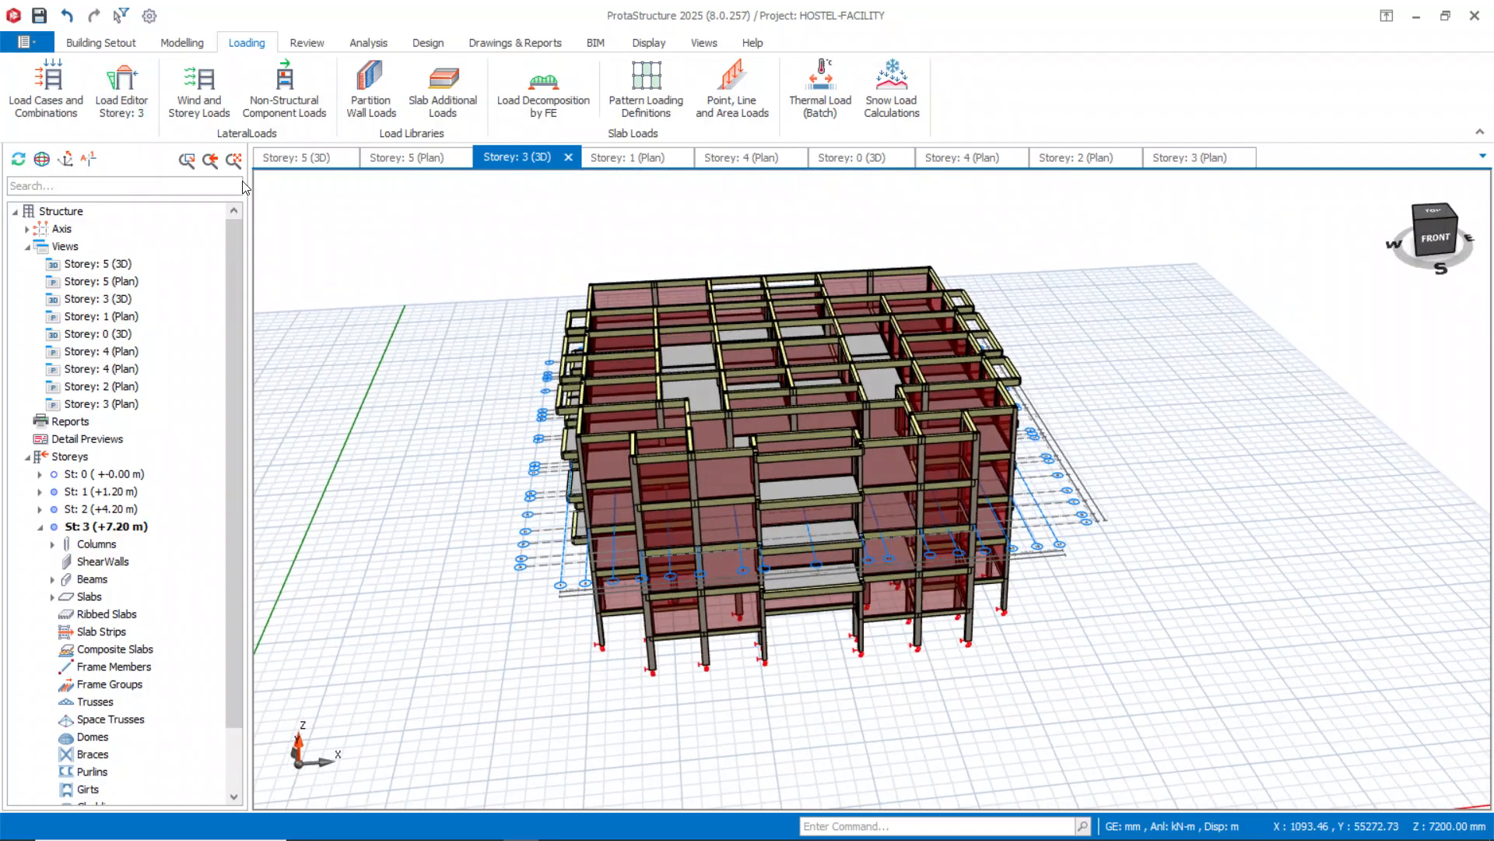
left_click(296, 44)
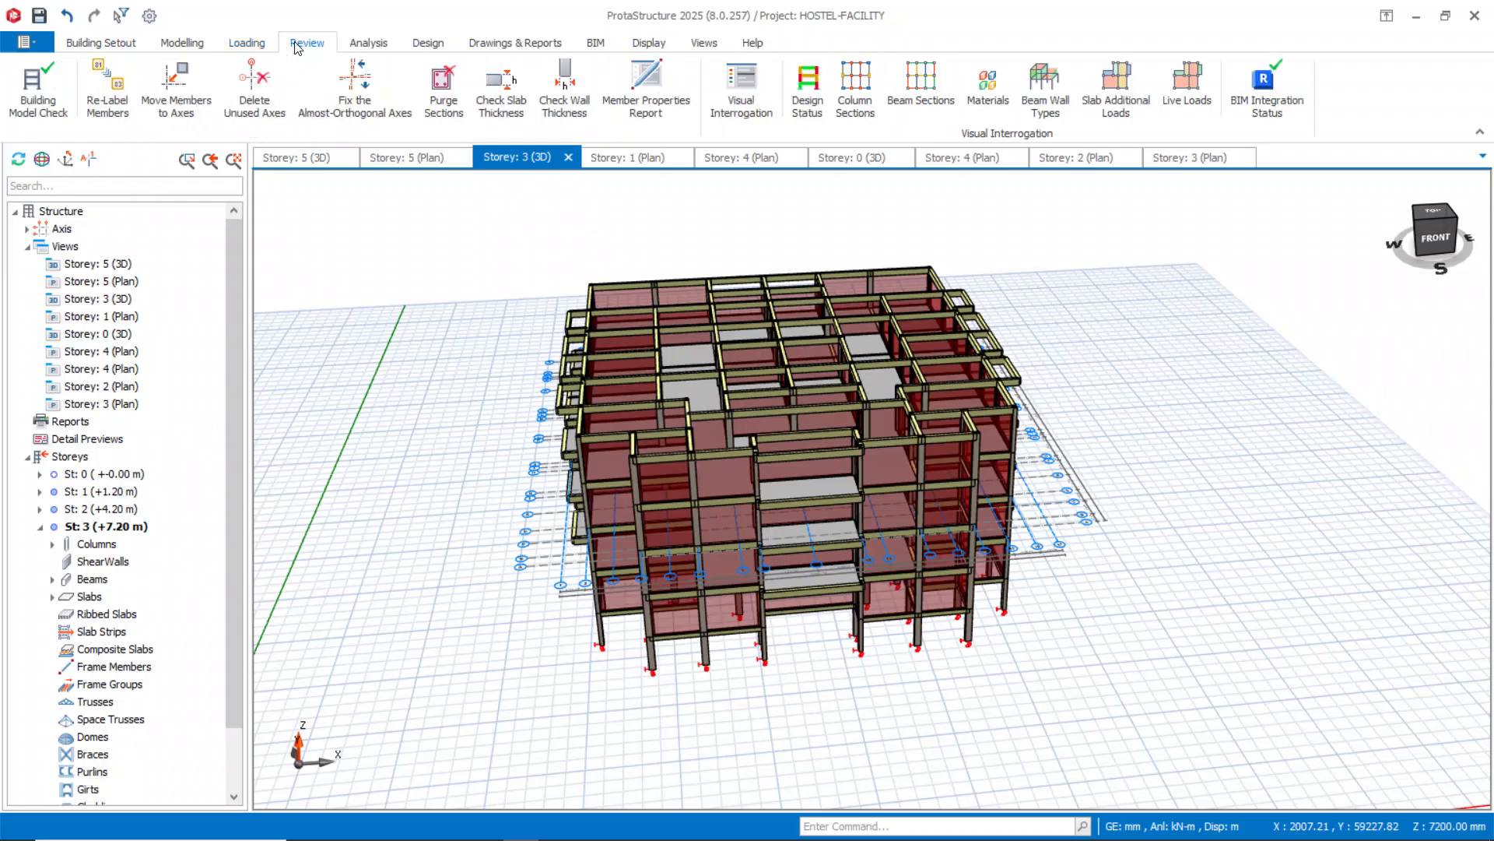
left_click(250, 47)
left_click(200, 86)
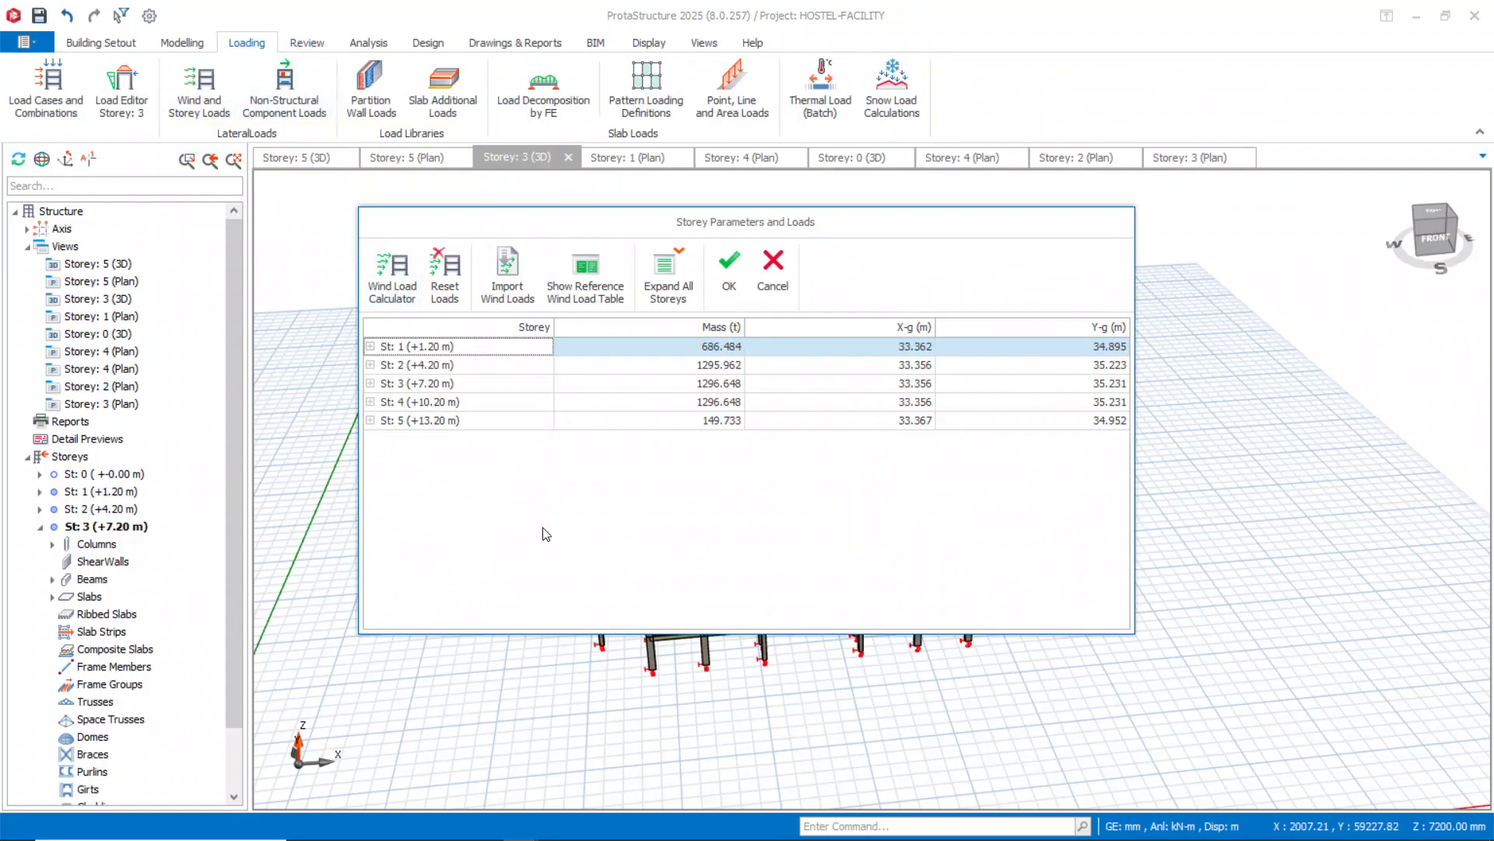
left_click(773, 272)
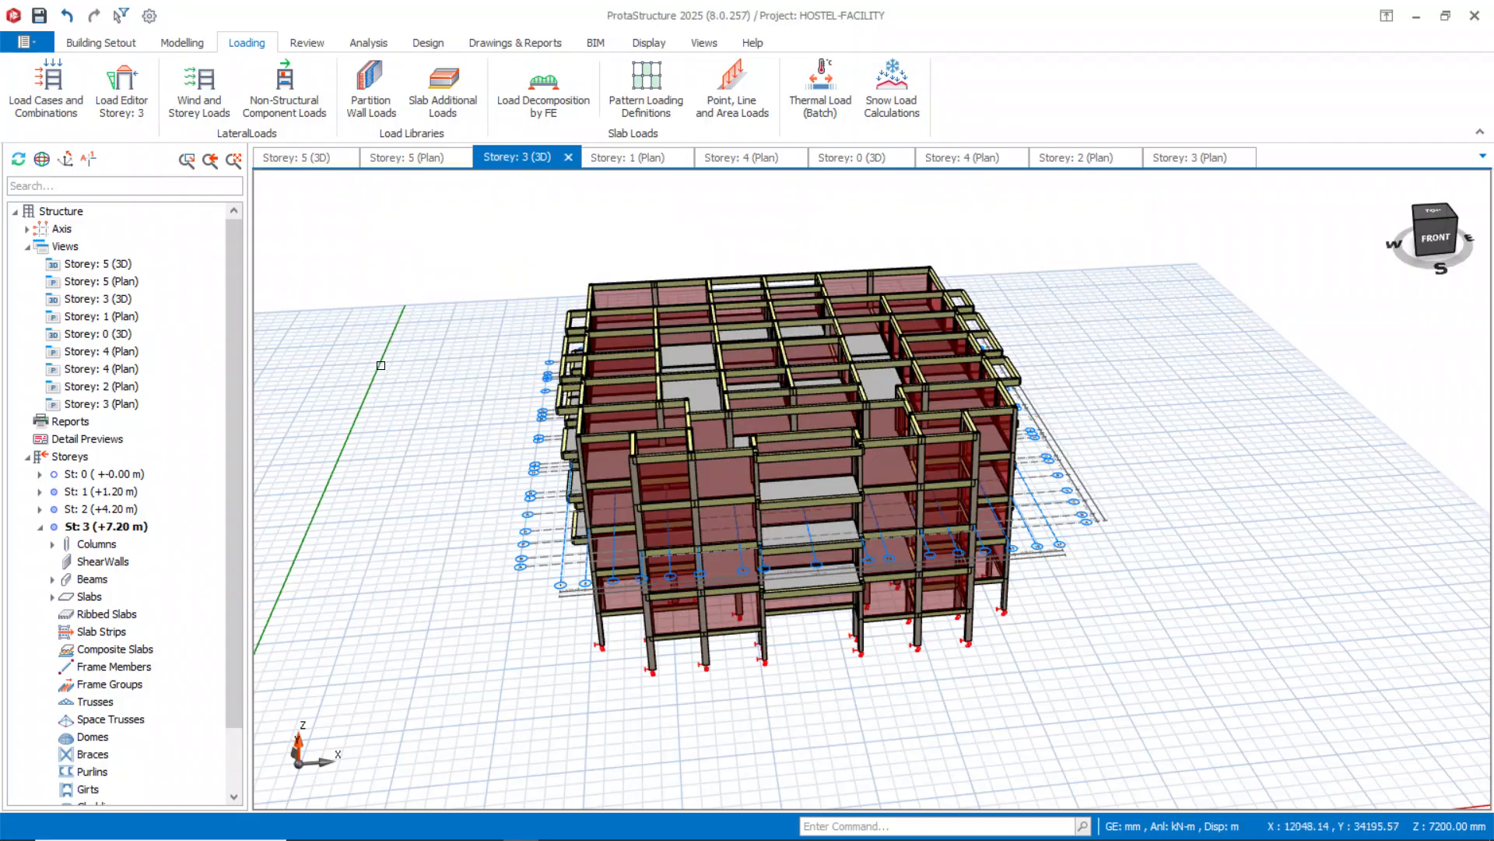
In the Building Analysis default materials, set the concrete to C25 and apply it to all members of this material class.
left_click(368, 44)
middle_click_drag(410, 387, 606, 629)
left_click(88, 112)
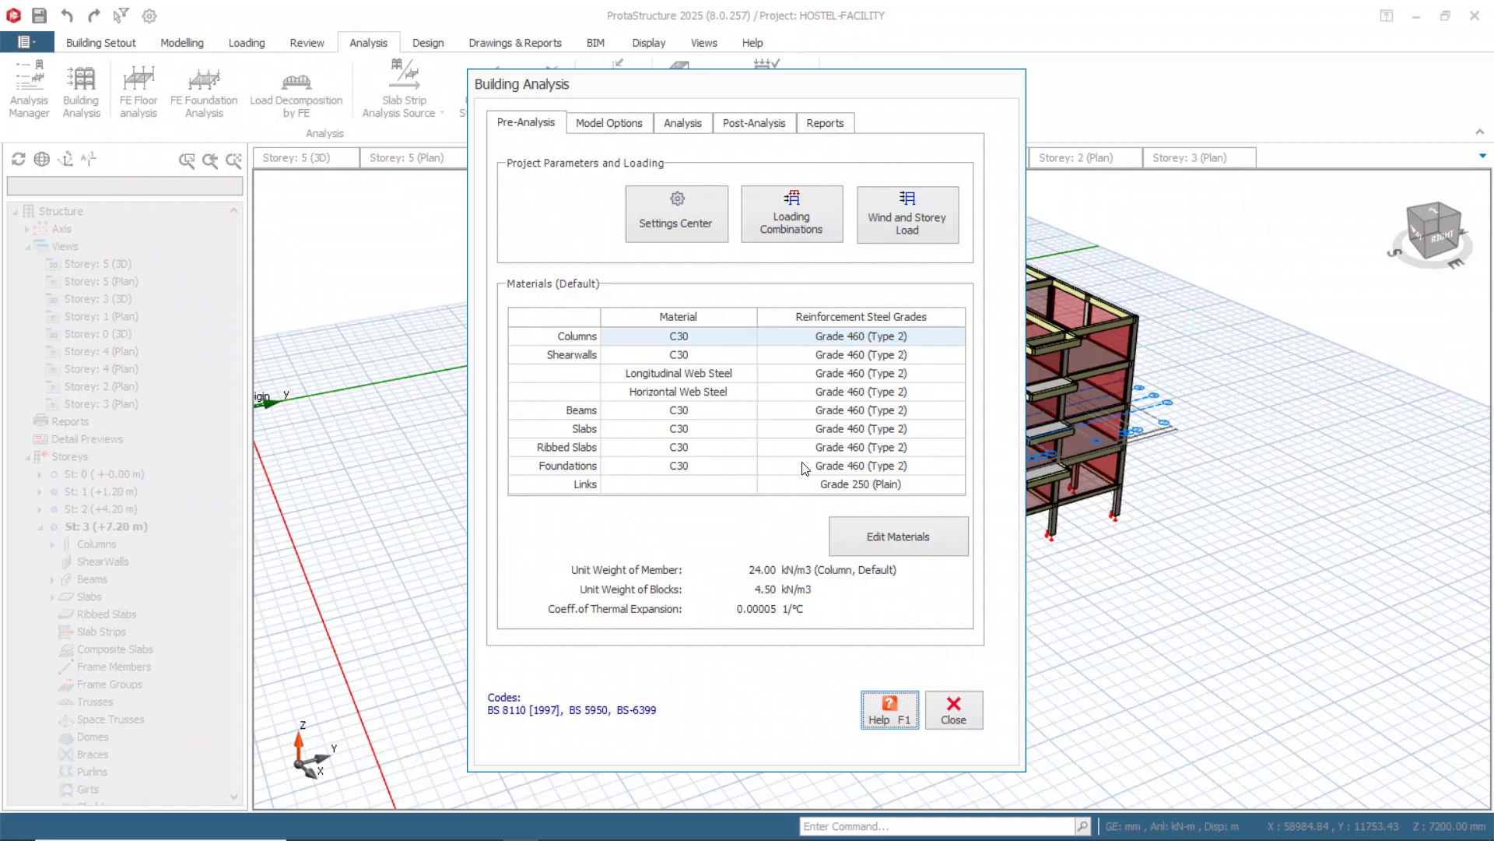
left_click(867, 535)
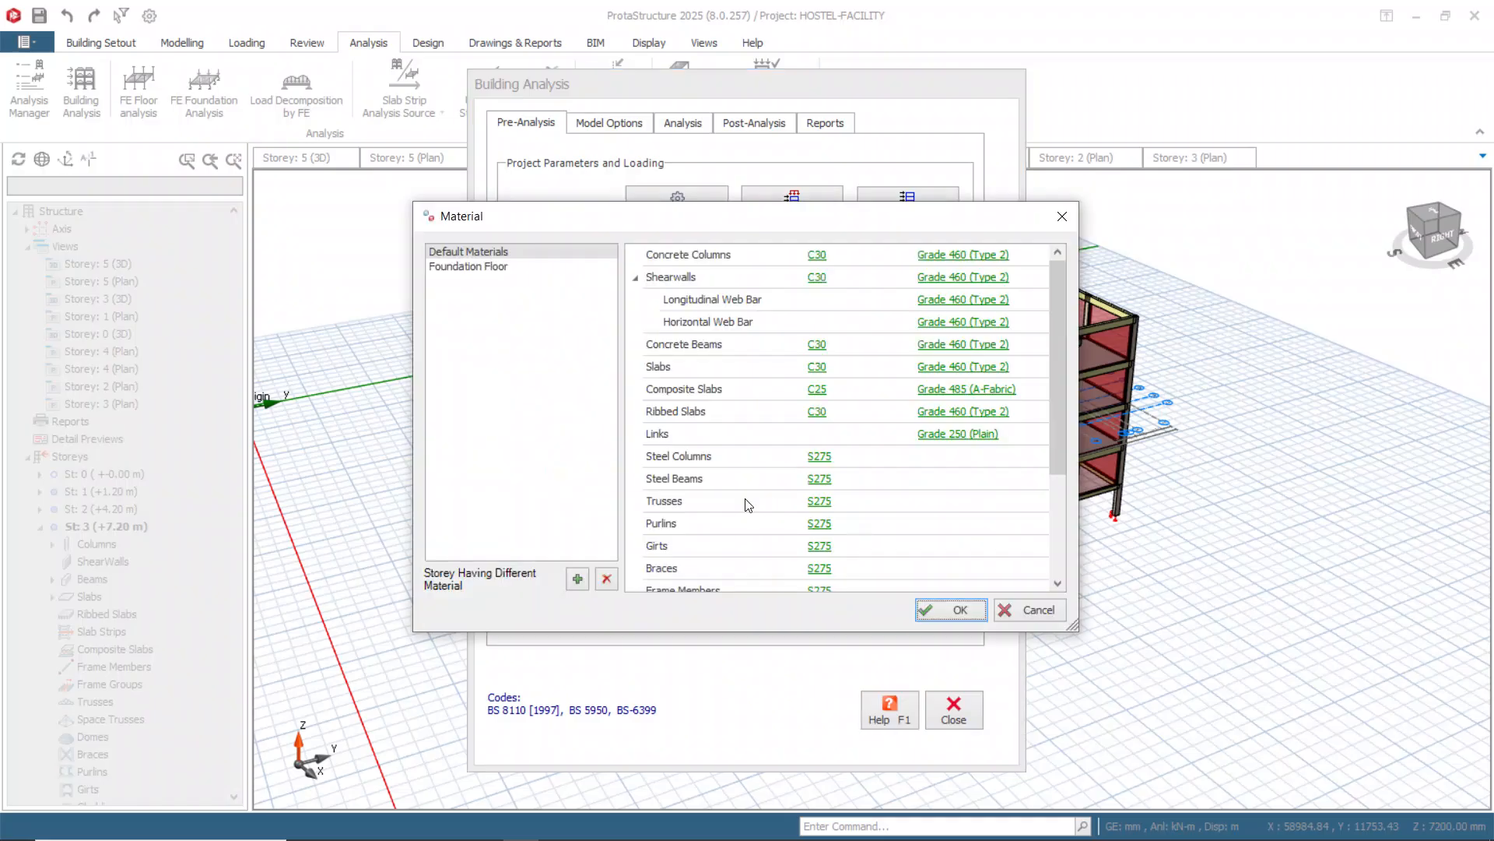
left_click(816, 256)
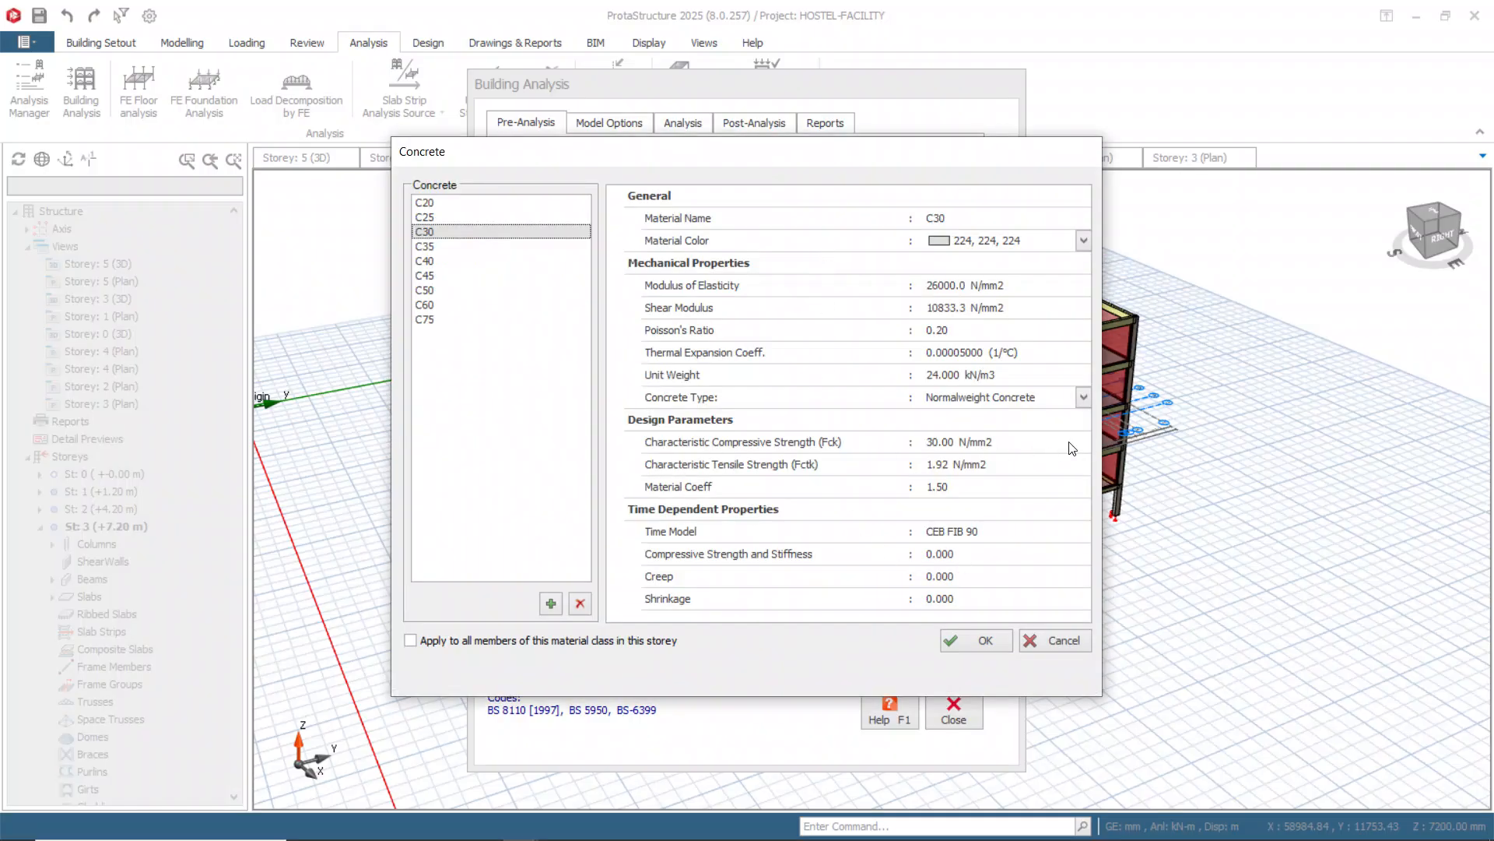
left_click(425, 219)
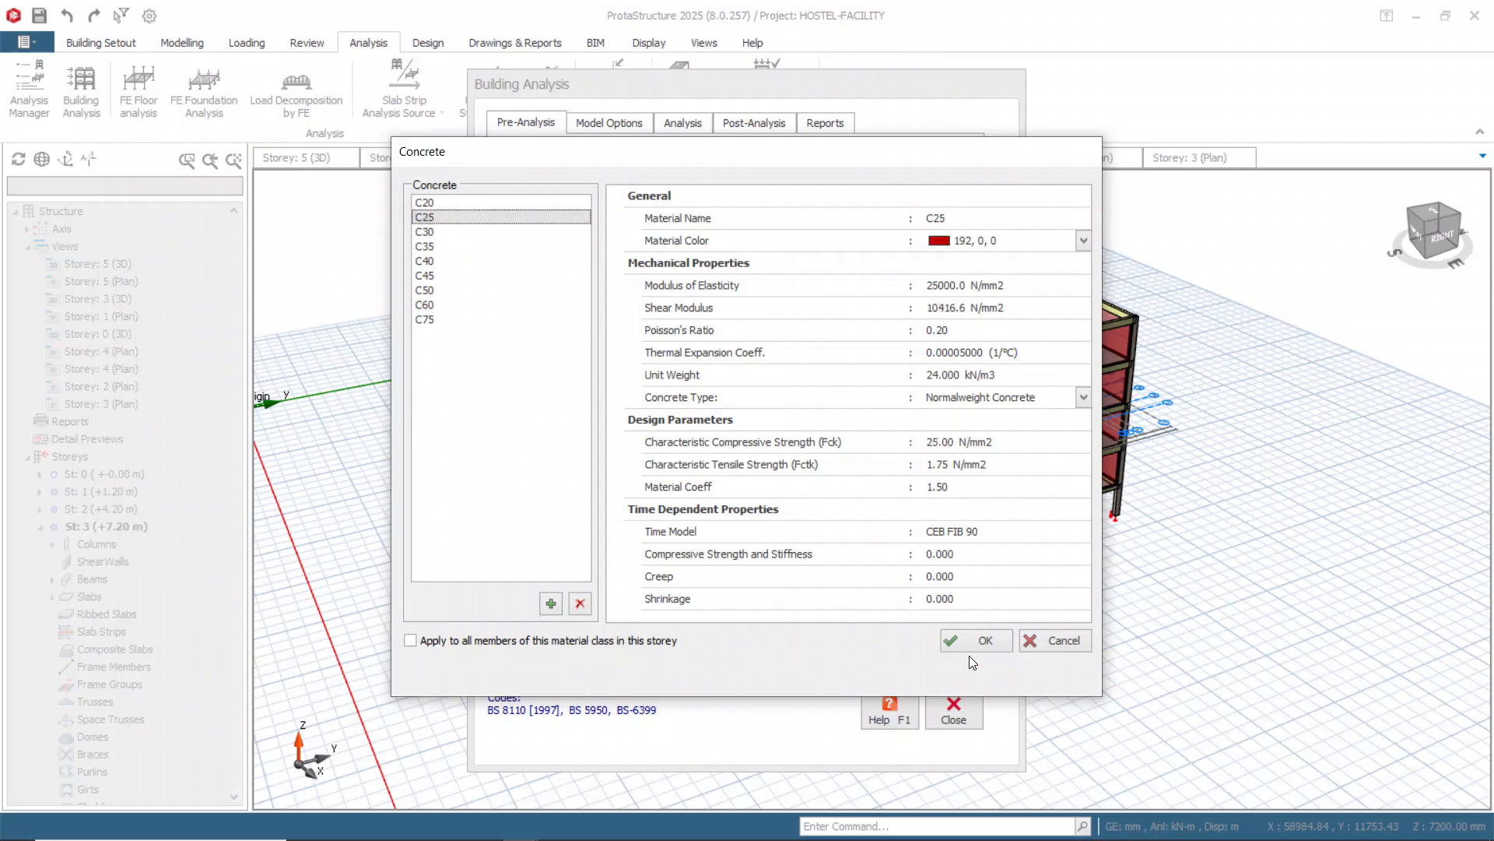
left_click(413, 640)
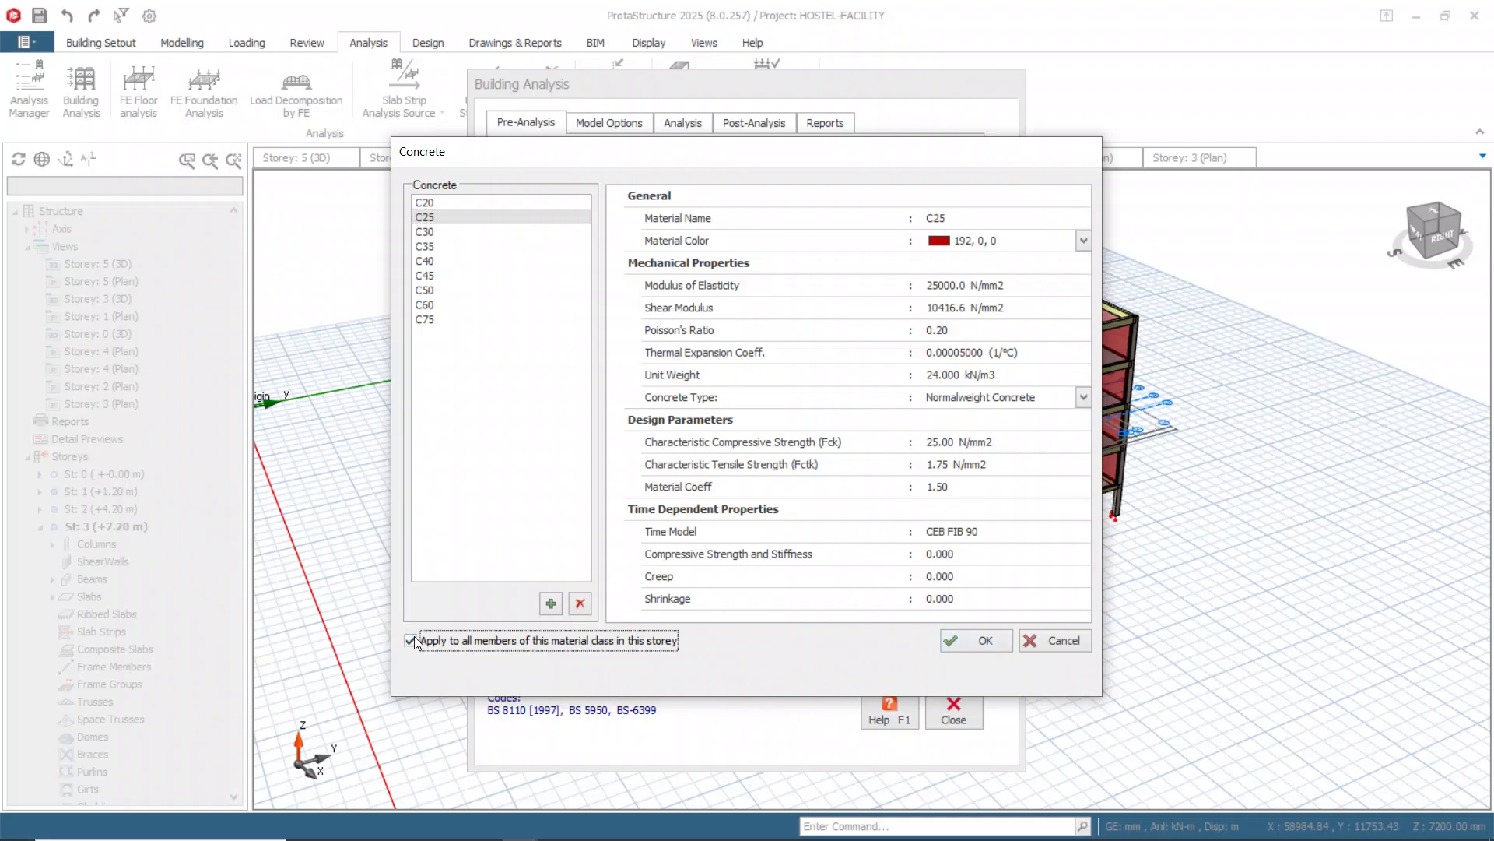
left_click(977, 640)
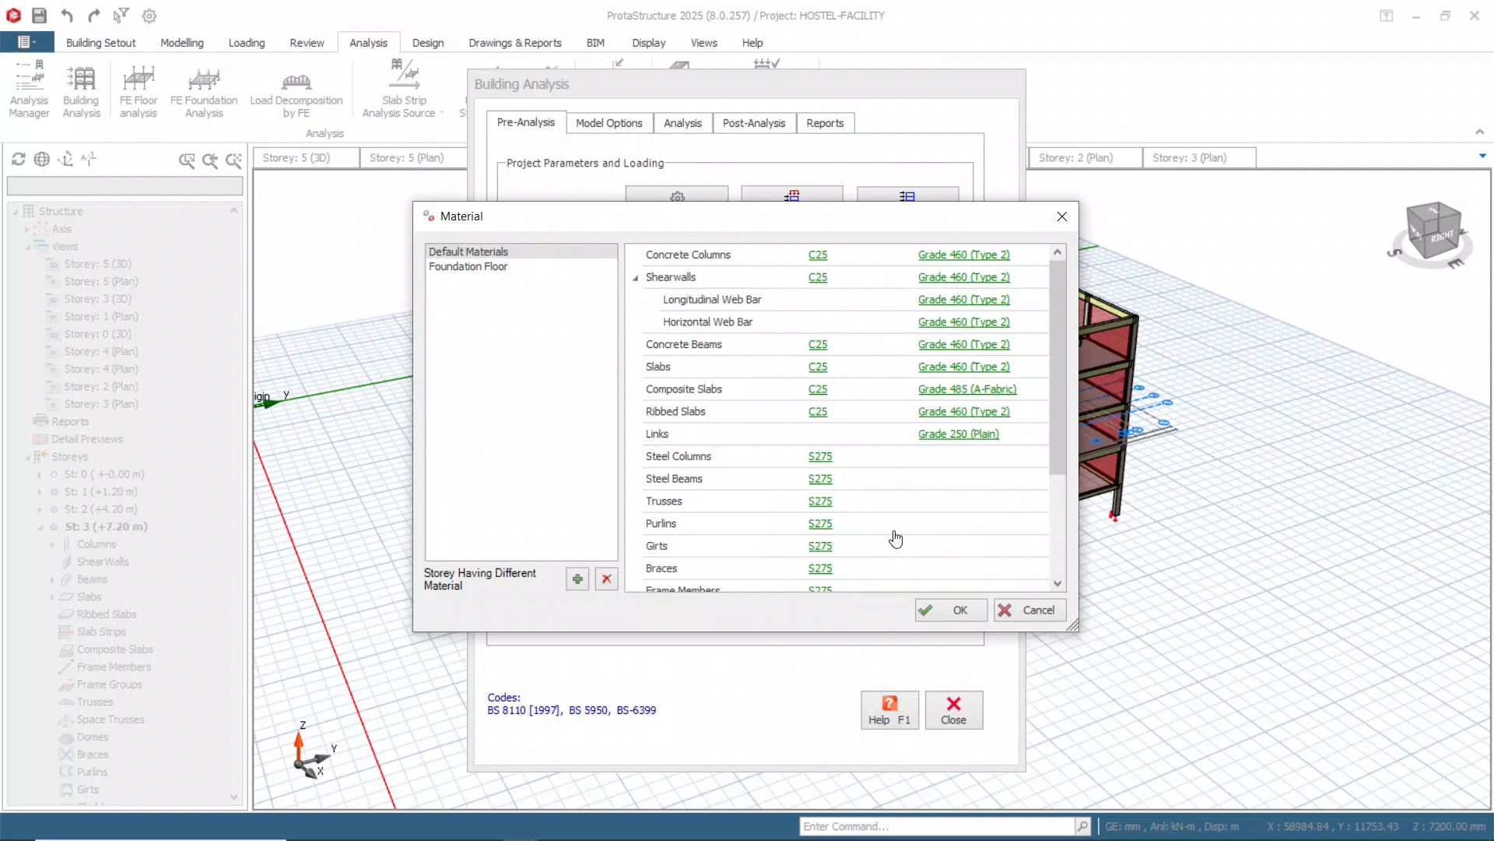
Set the default reinforcement to Grade 250 (Plain) and apply it to all members of this material class.
left_click(964, 255)
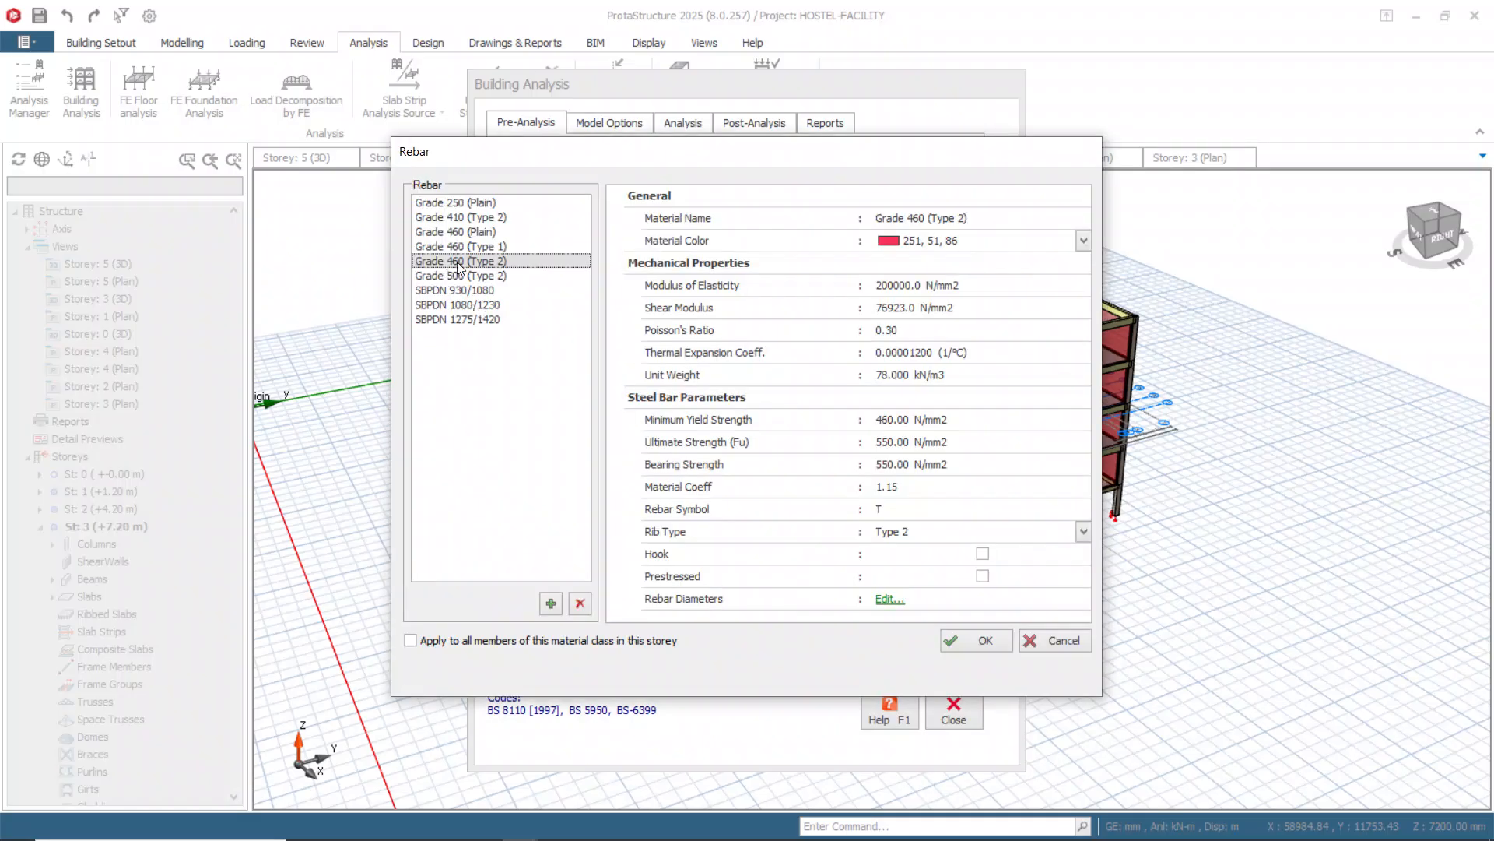
left_click(470, 204)
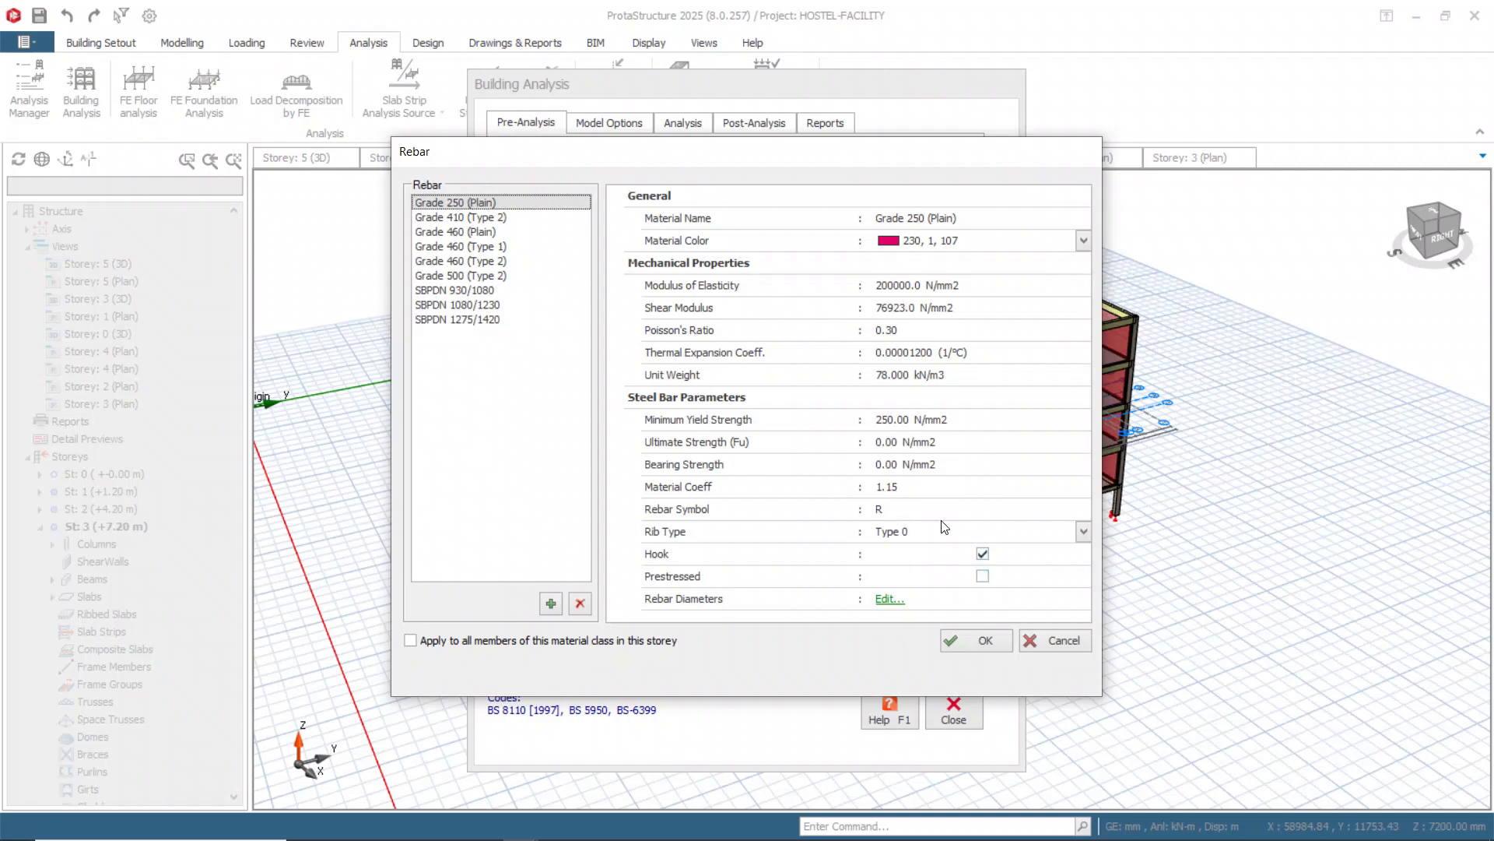
left_click(411, 640)
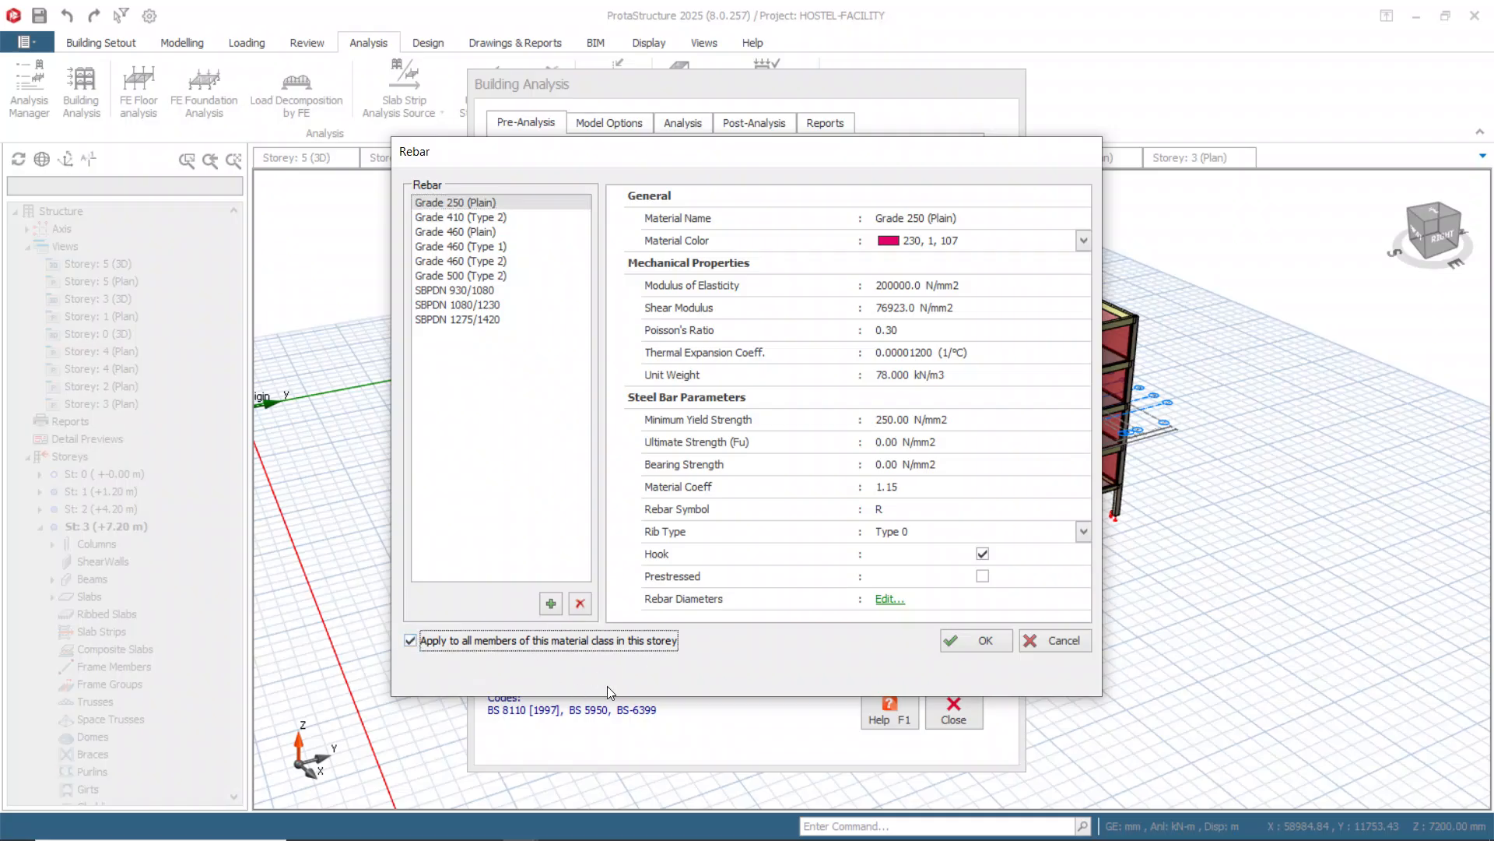
left_click(961, 642)
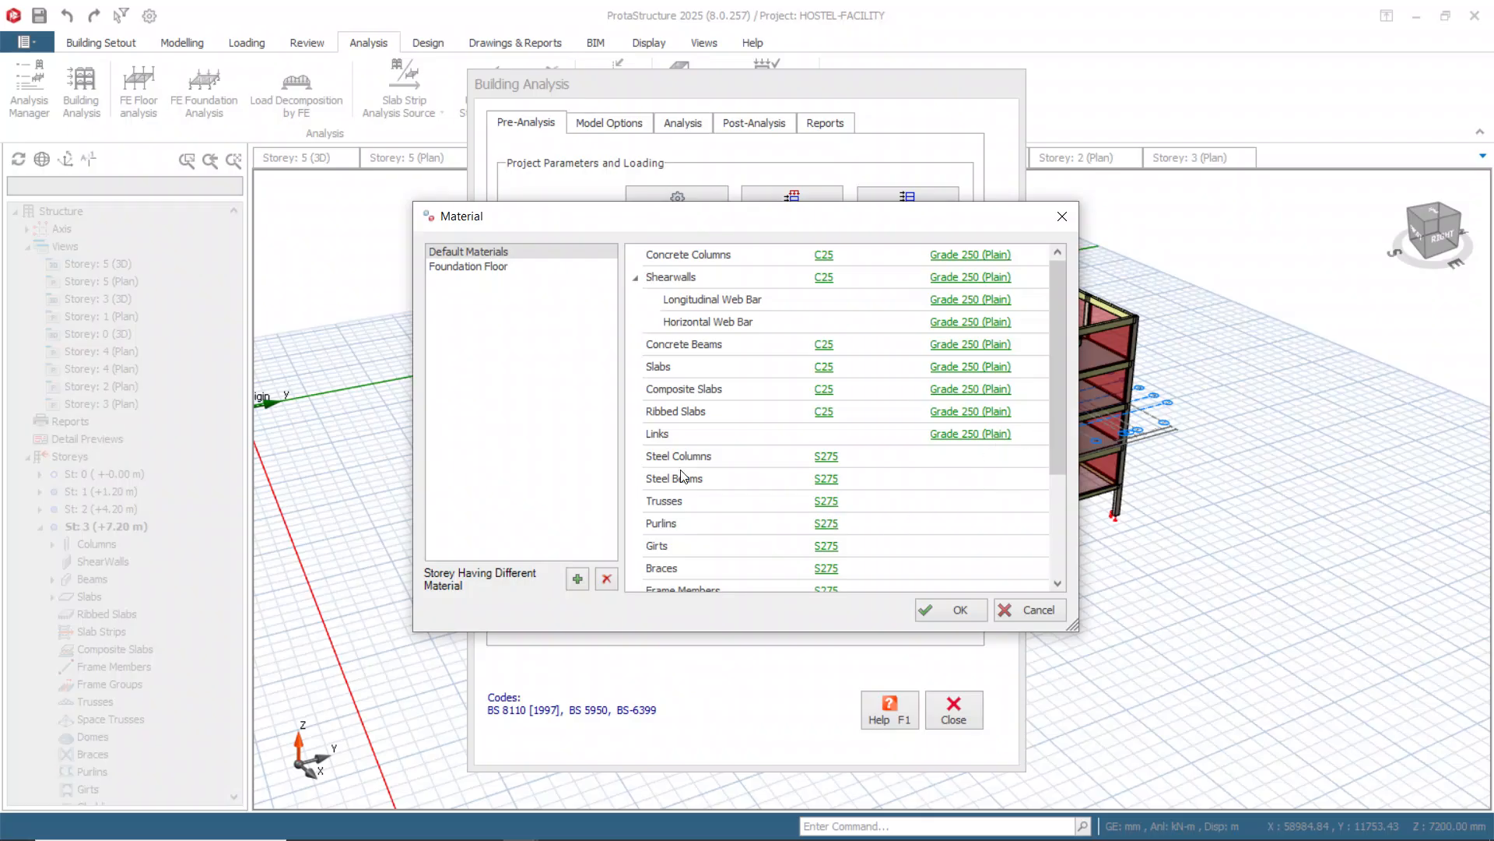
Set the foundation floor's concrete to C25 and apply it to all members of this material class.
scroll(753, 506, "down", 3)
scroll(753, 506, "up", 3)
left_click(471, 267)
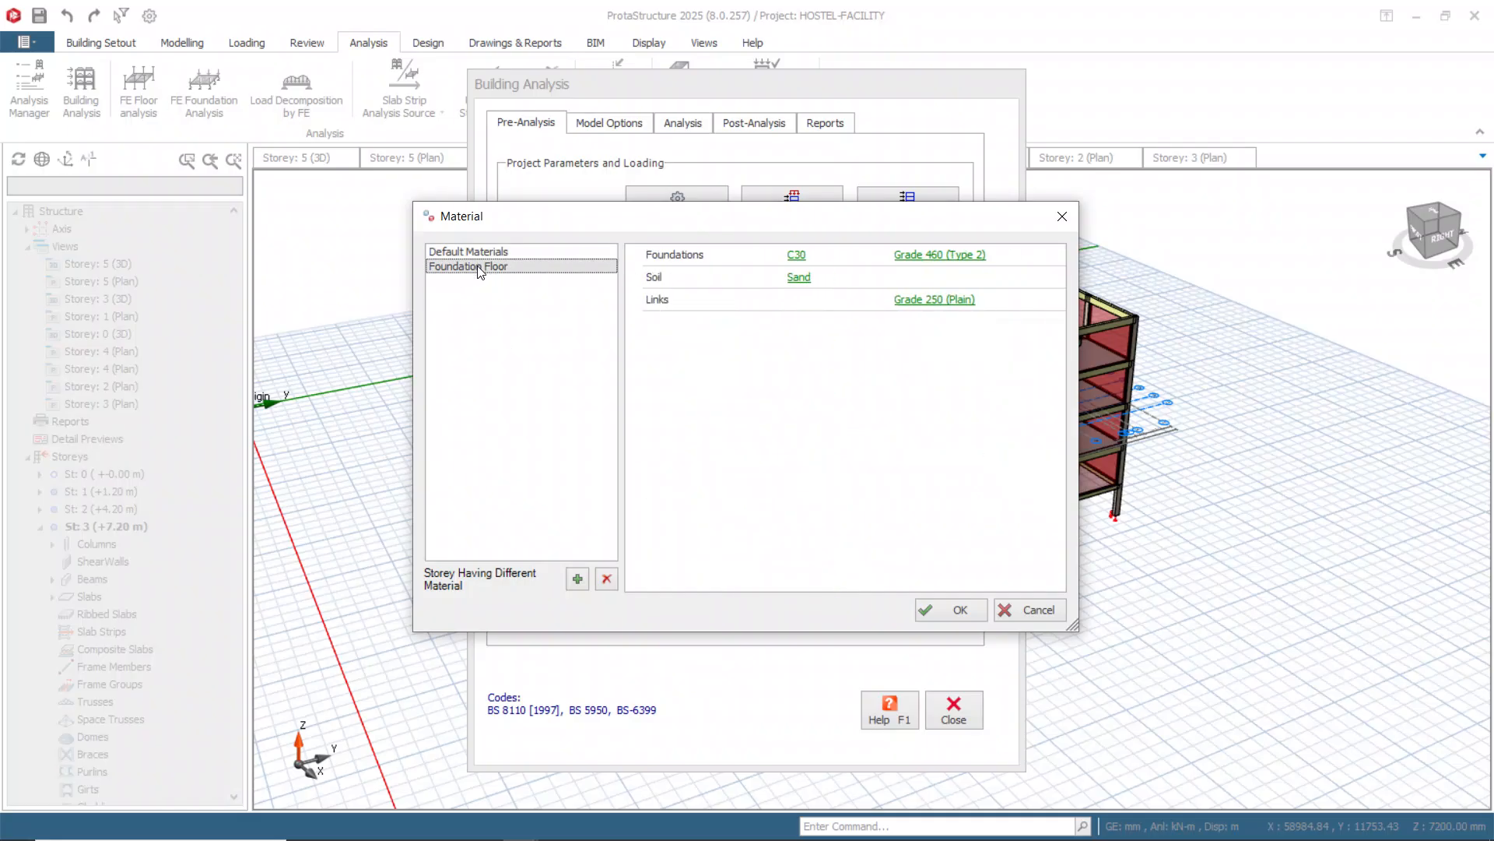
left_click(799, 256)
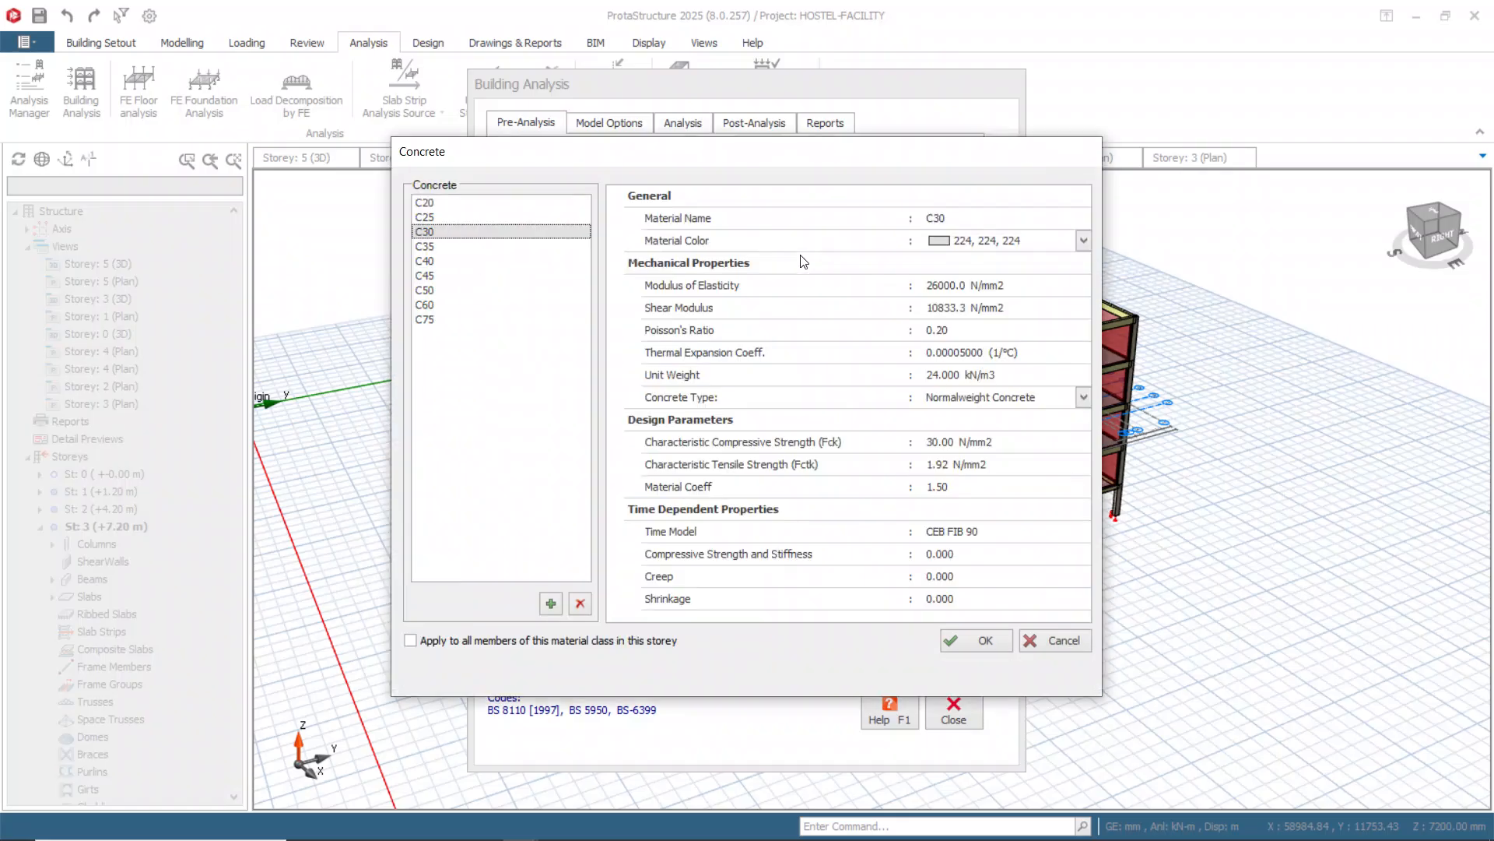
left_click(435, 218)
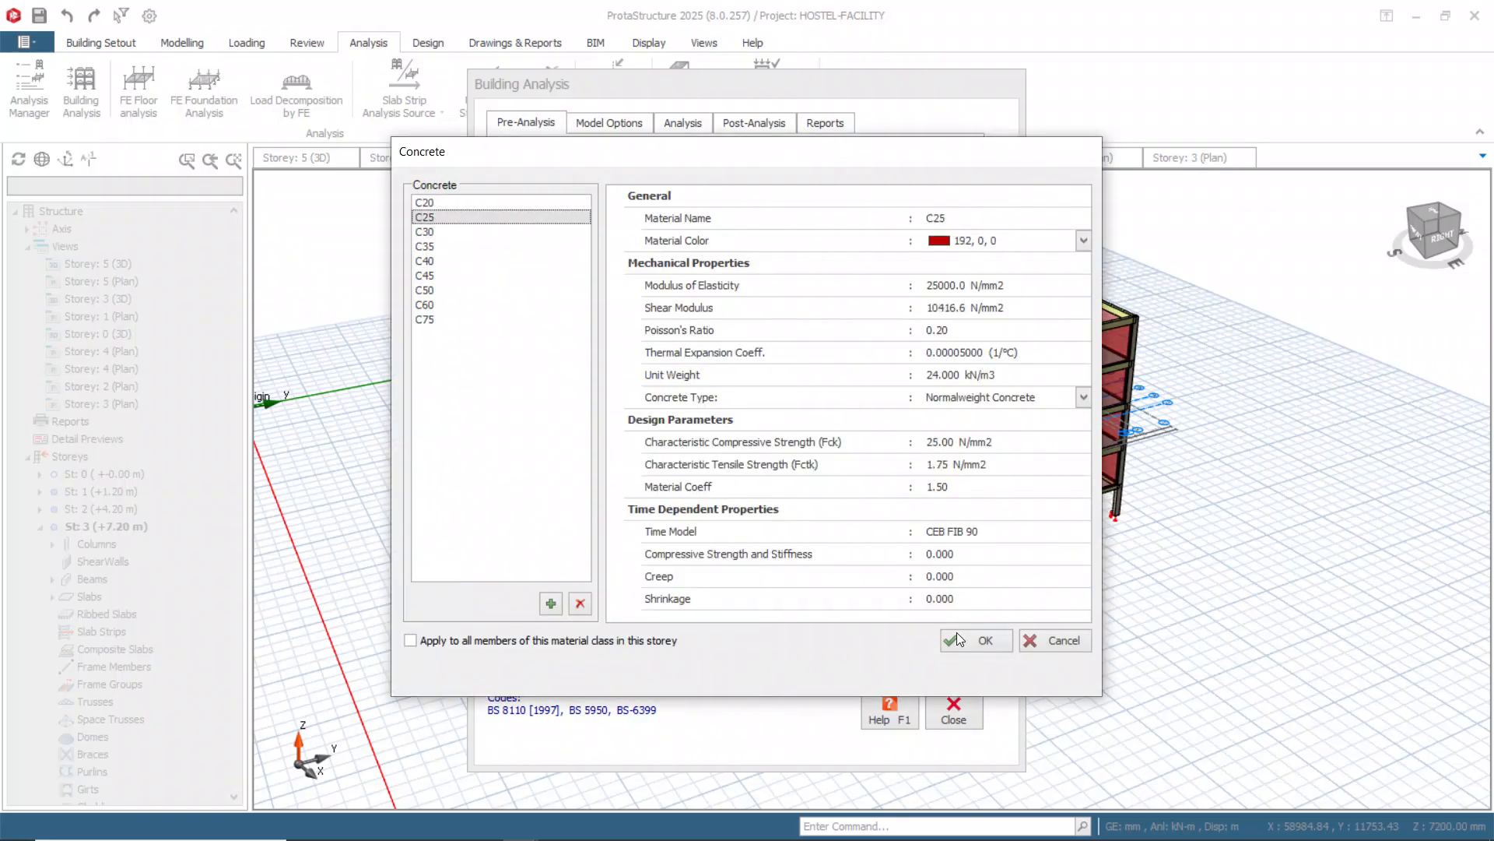
left_click(411, 641)
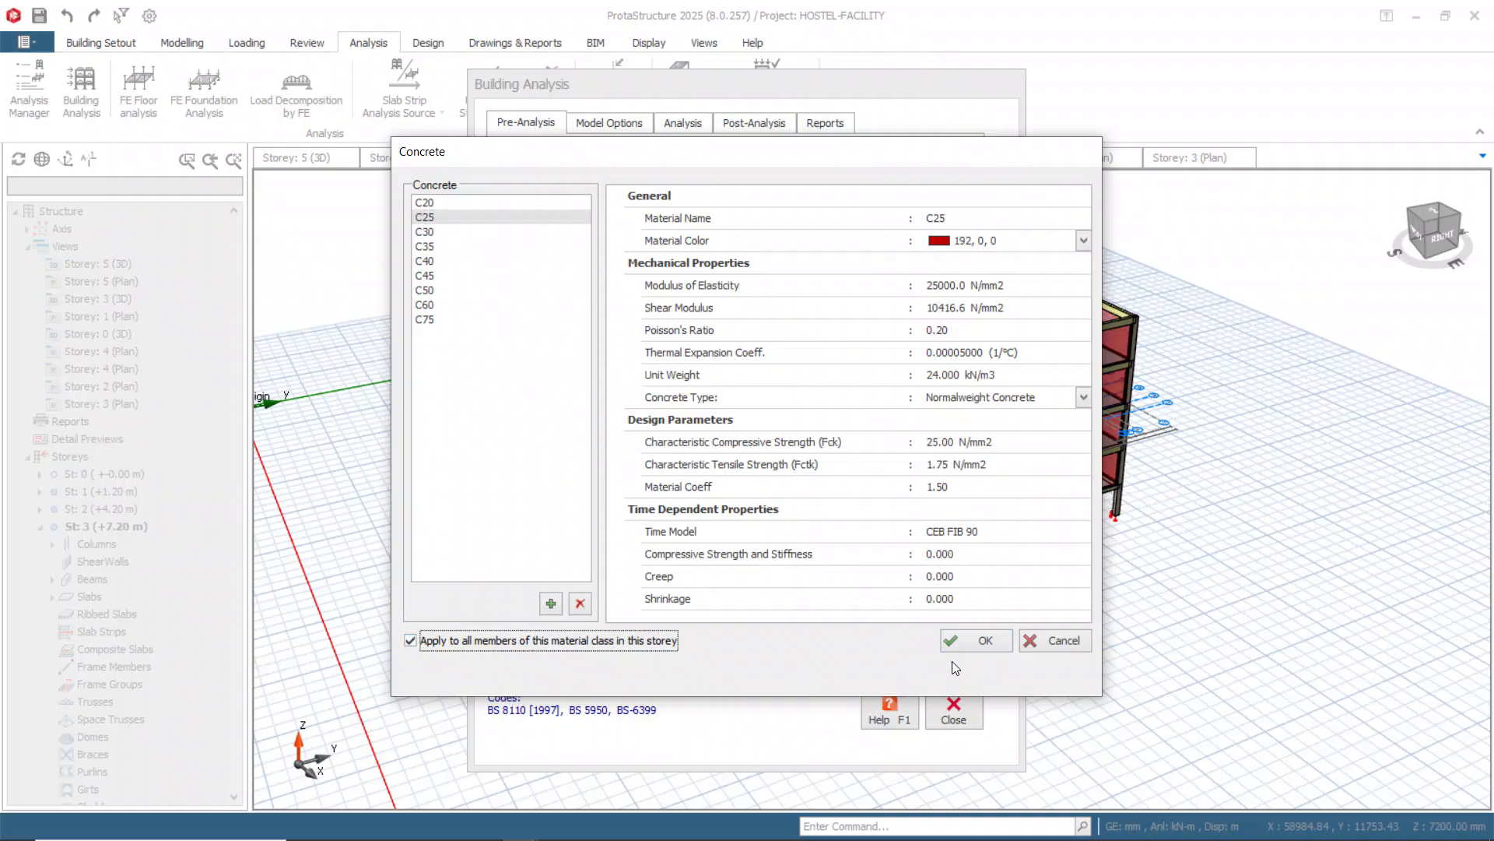
left_click(971, 641)
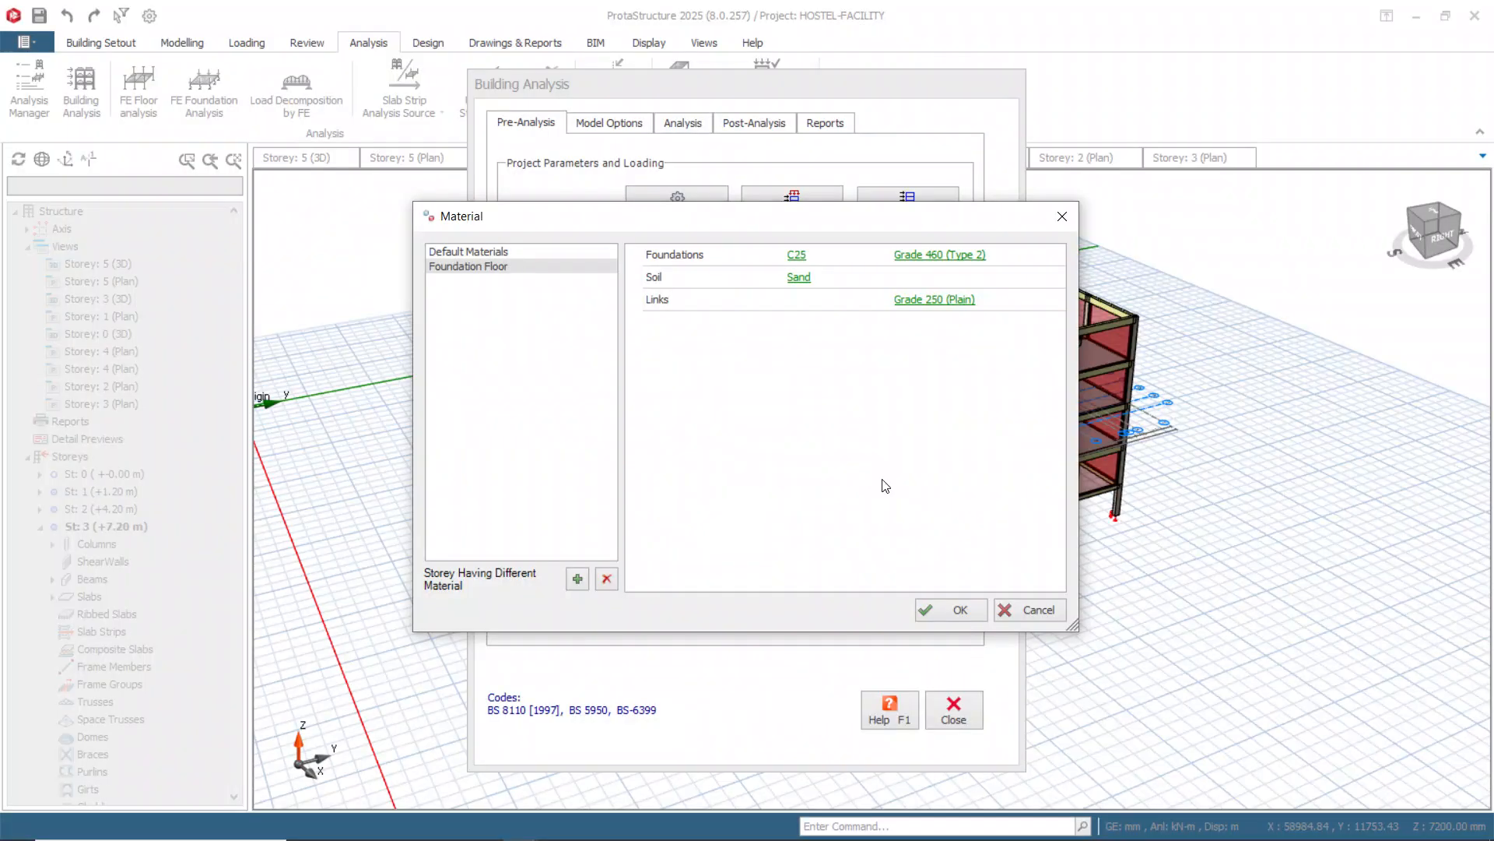
Set the foundation reinforcement to Grade 250 (Plain) and accept the material changes.
left_click(936, 257)
left_click(452, 201)
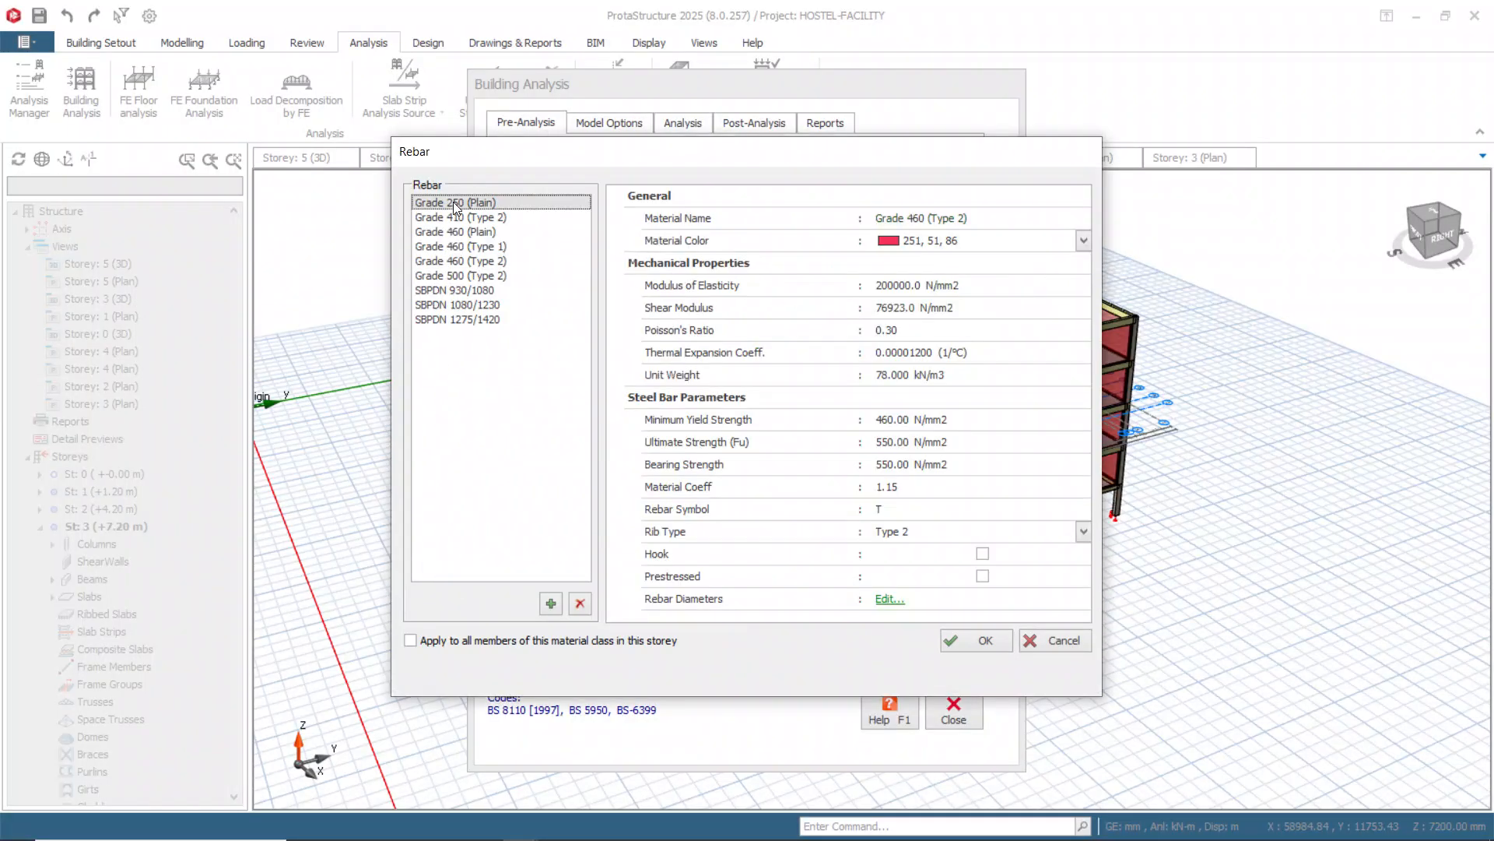
left_click(962, 643)
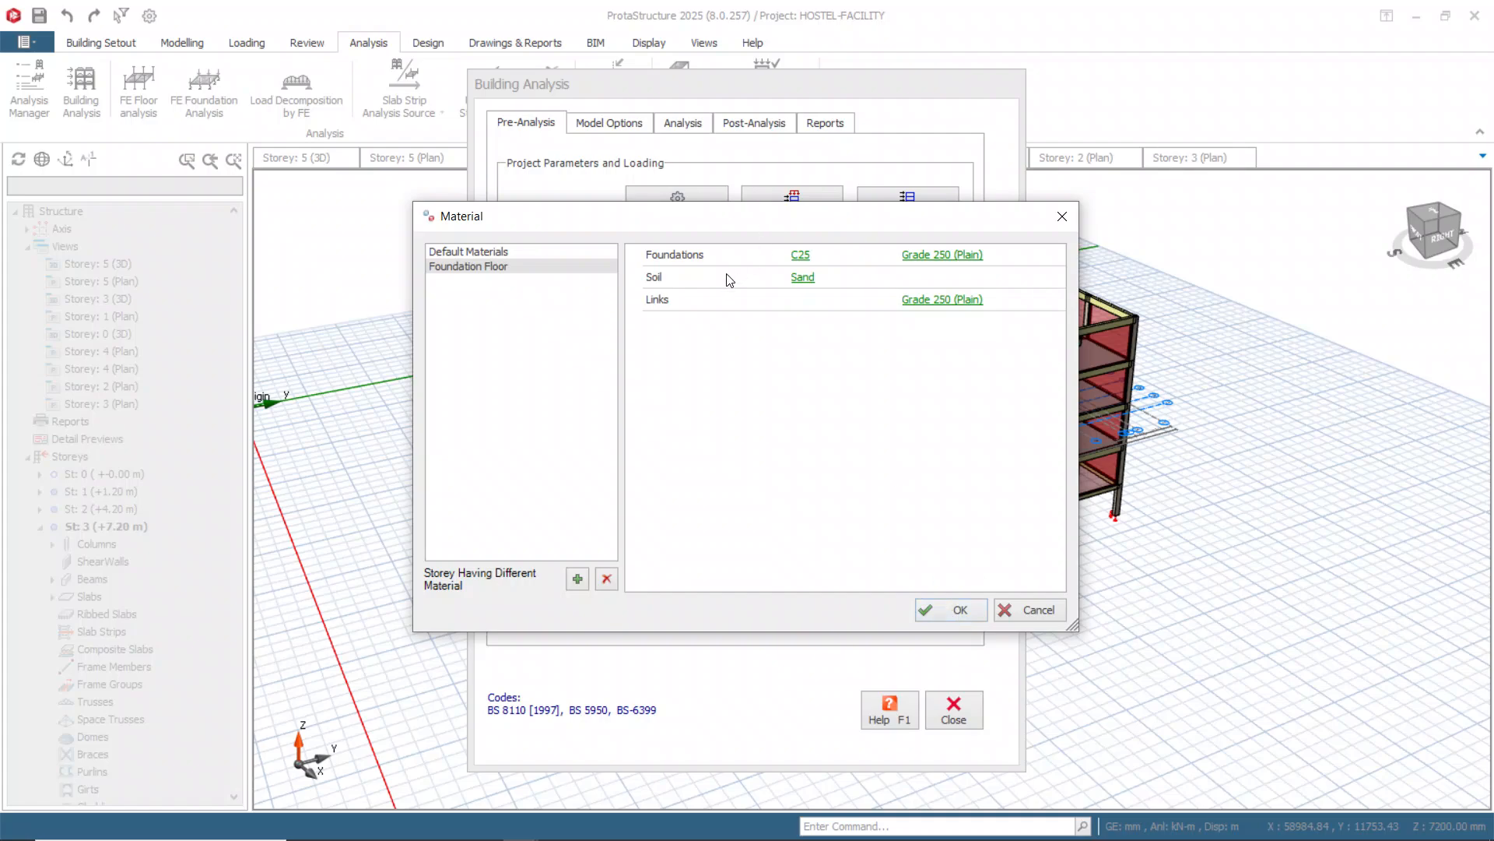
left_click(950, 609)
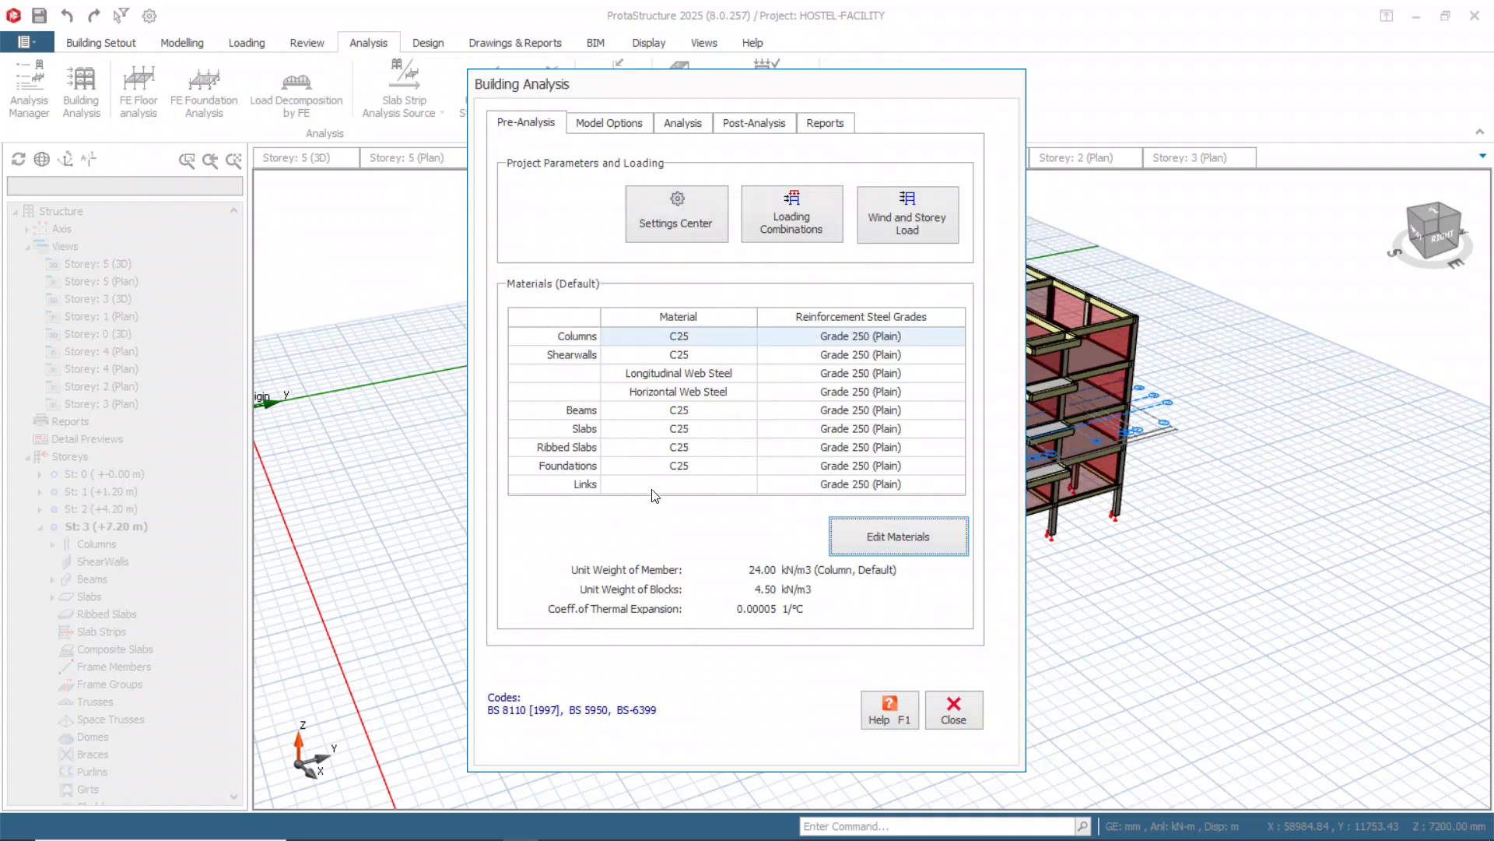
Reopen the analysis materials and open the rebar diameter table of the concrete columns' Grade 250 (Plain) steel.
left_click(886, 549)
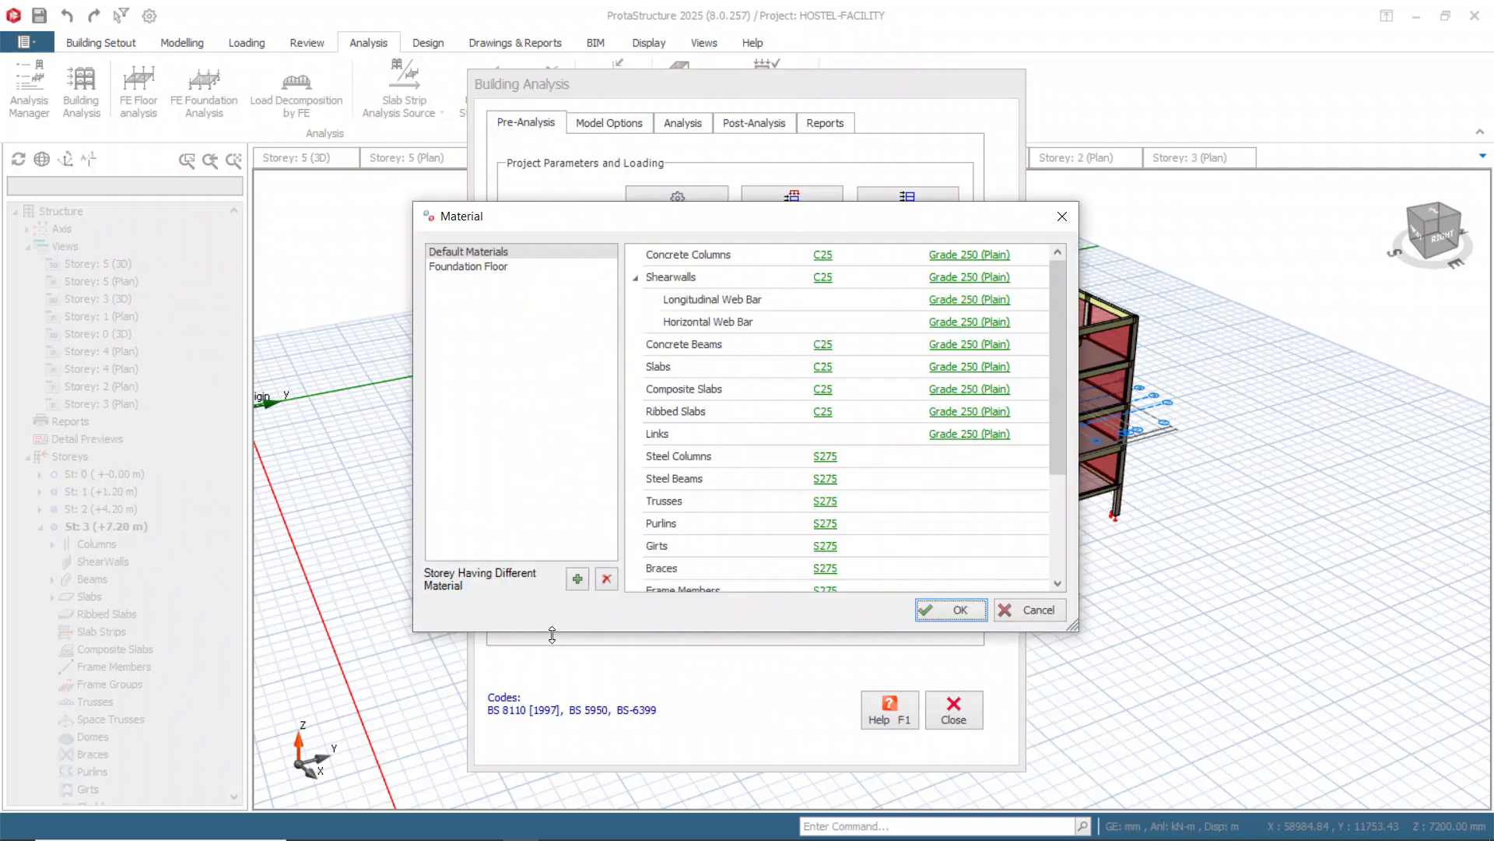
scroll(716, 487, "down", 3)
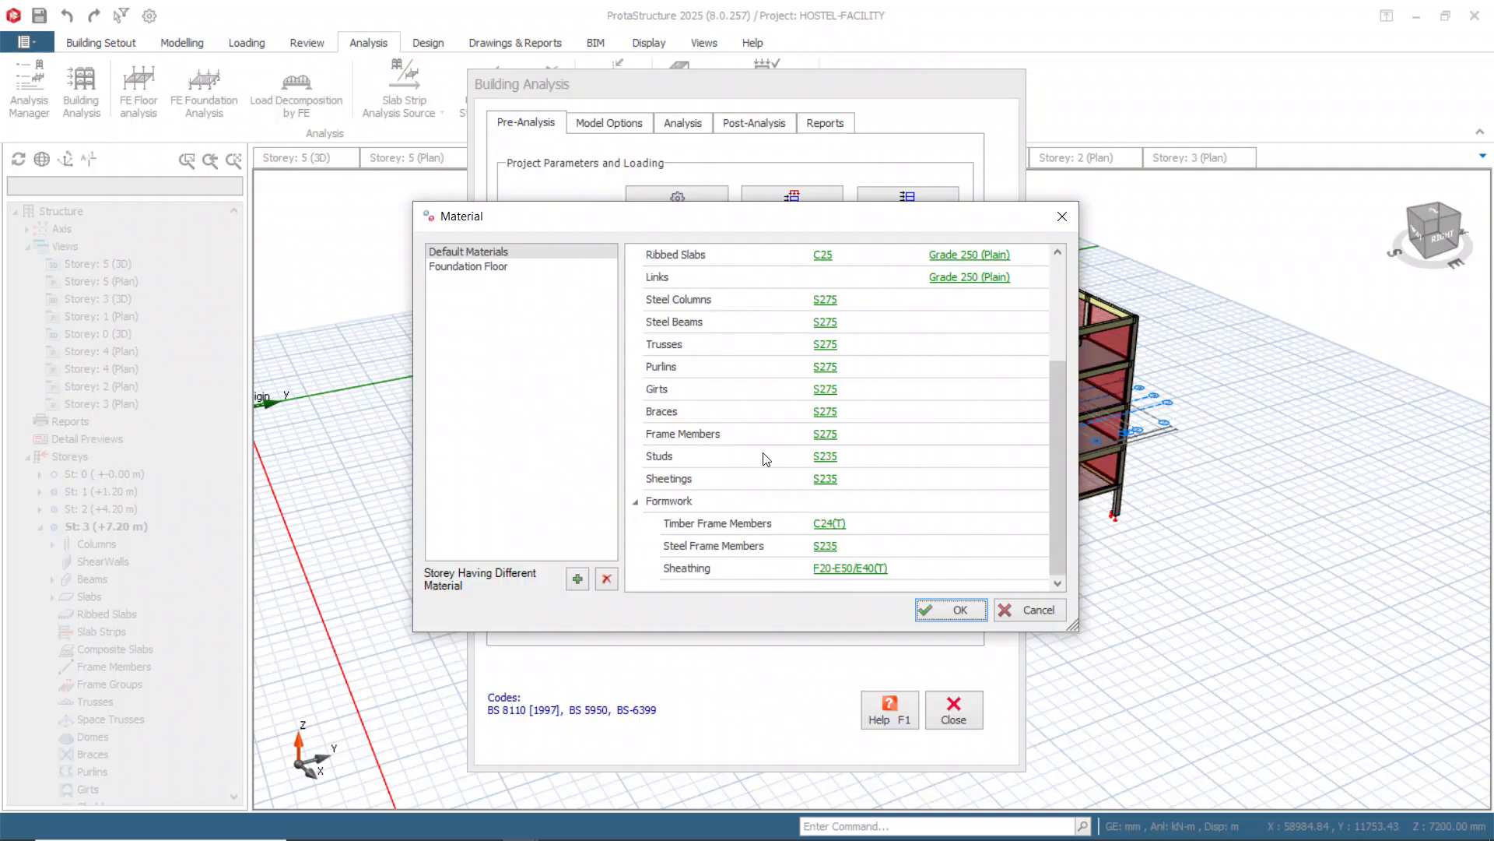
scroll(765, 460, "up", 3)
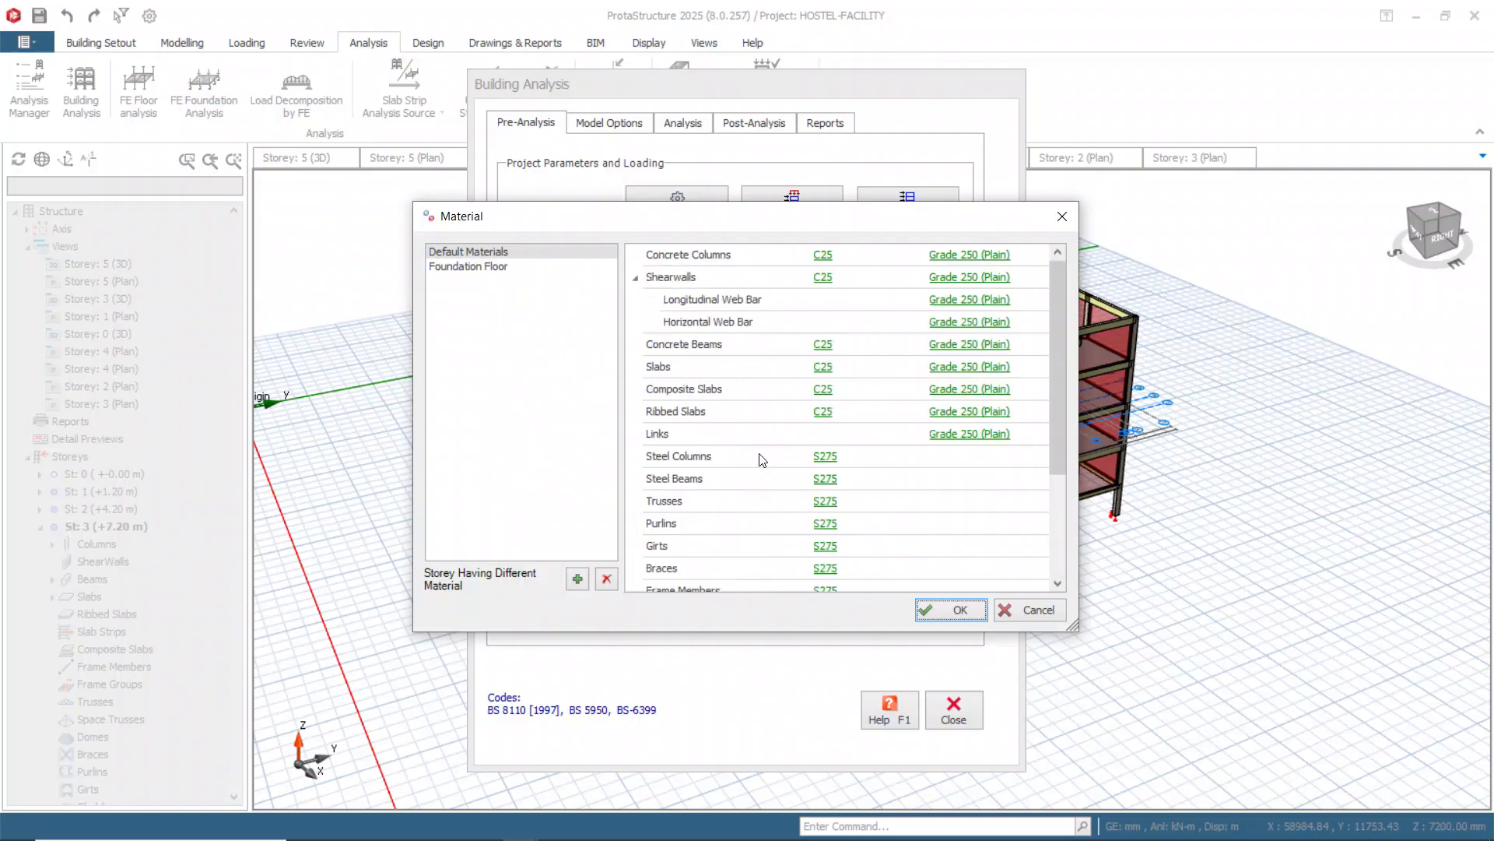
left_click(950, 256)
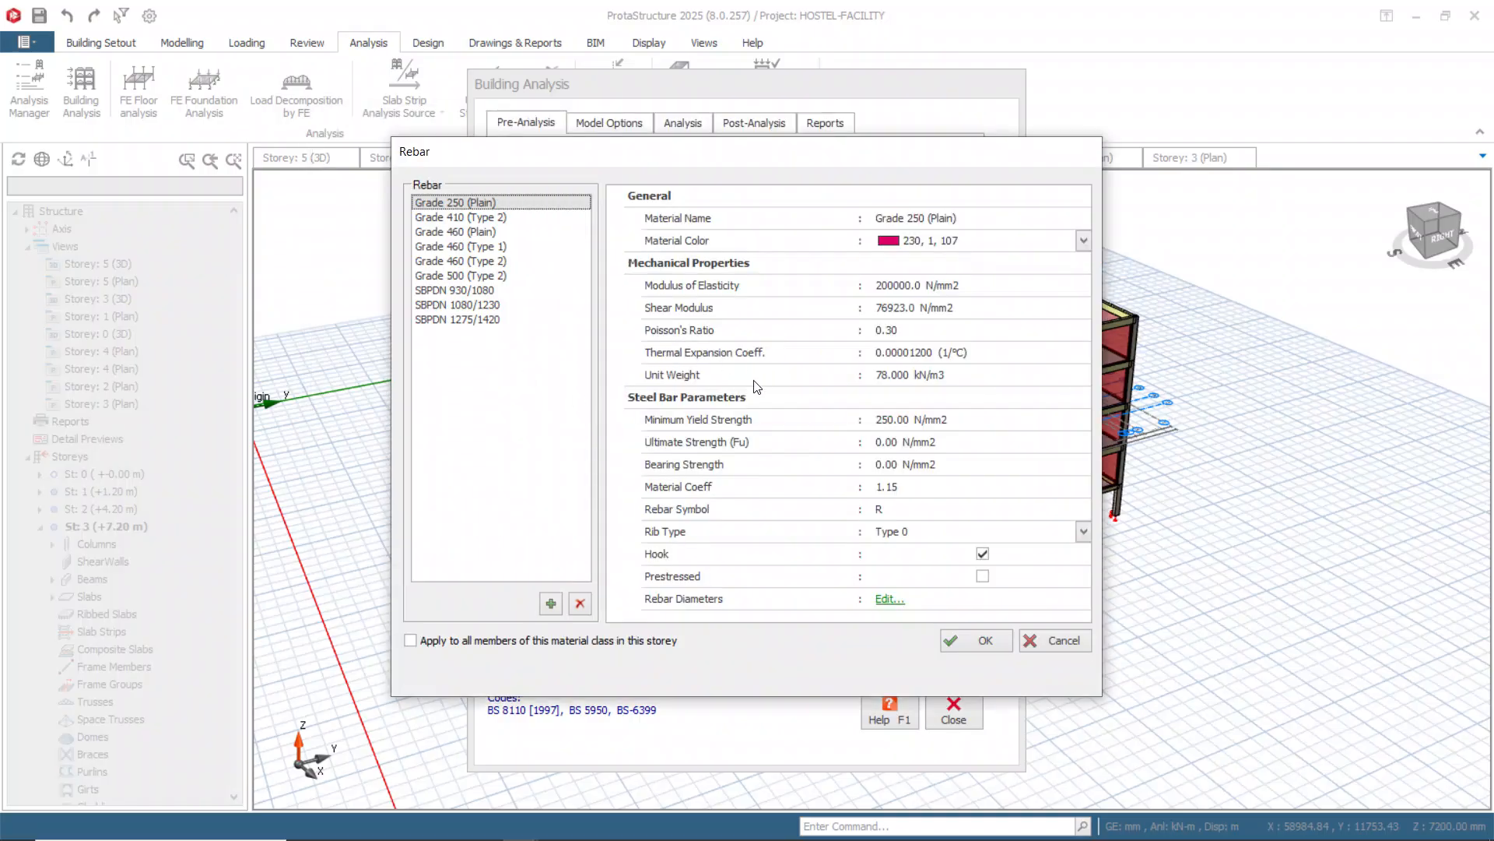
left_click(887, 601)
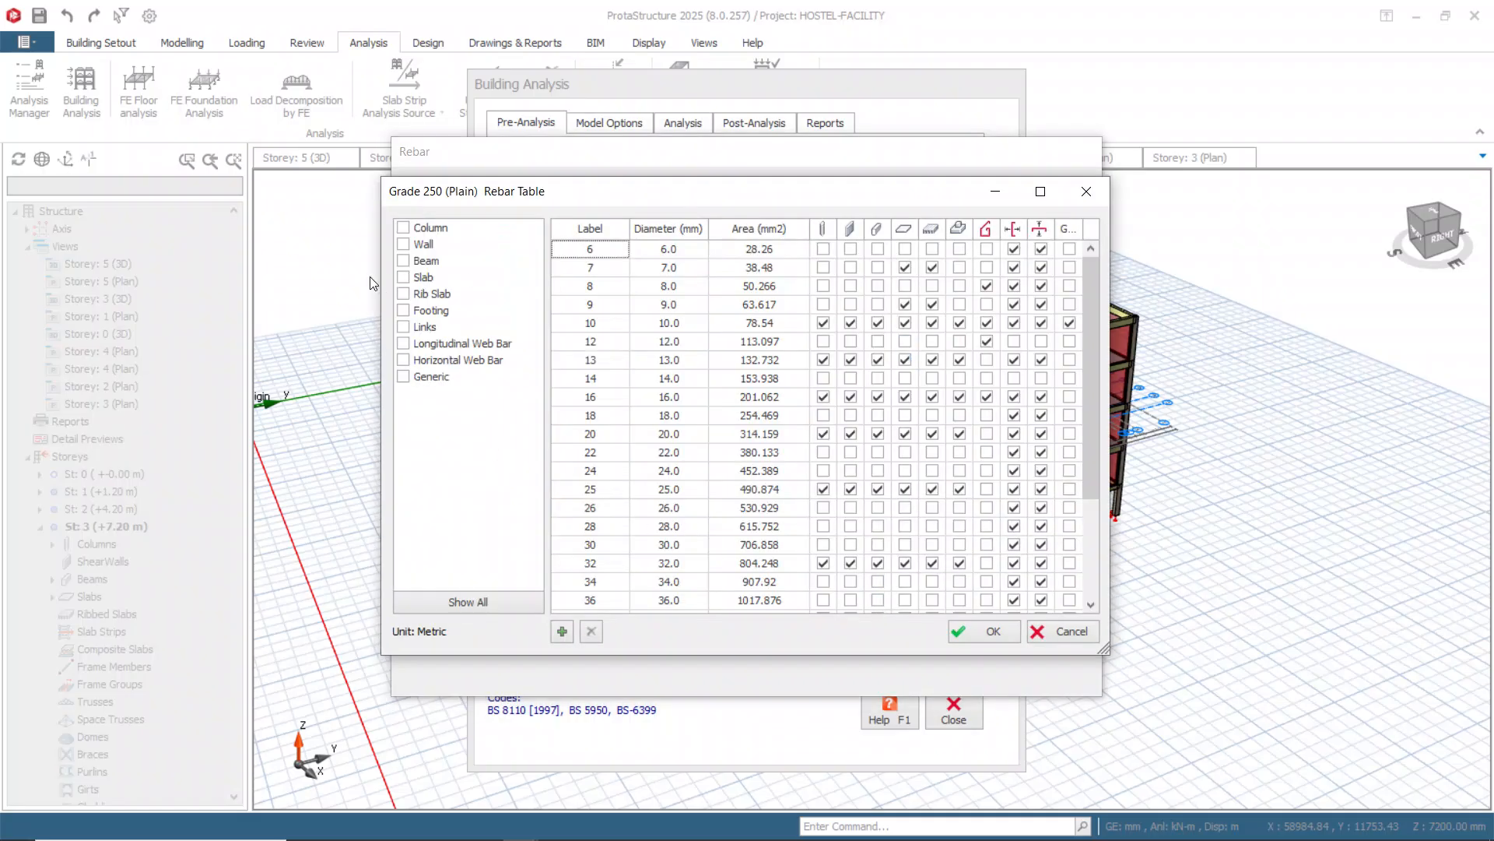
Filter the Grade 250 (Plain) rebar table to column bars and disallow the 10, 13, 25 and 32 mm diameters for columns.
left_click(404, 228)
left_click(405, 229)
left_click(404, 228)
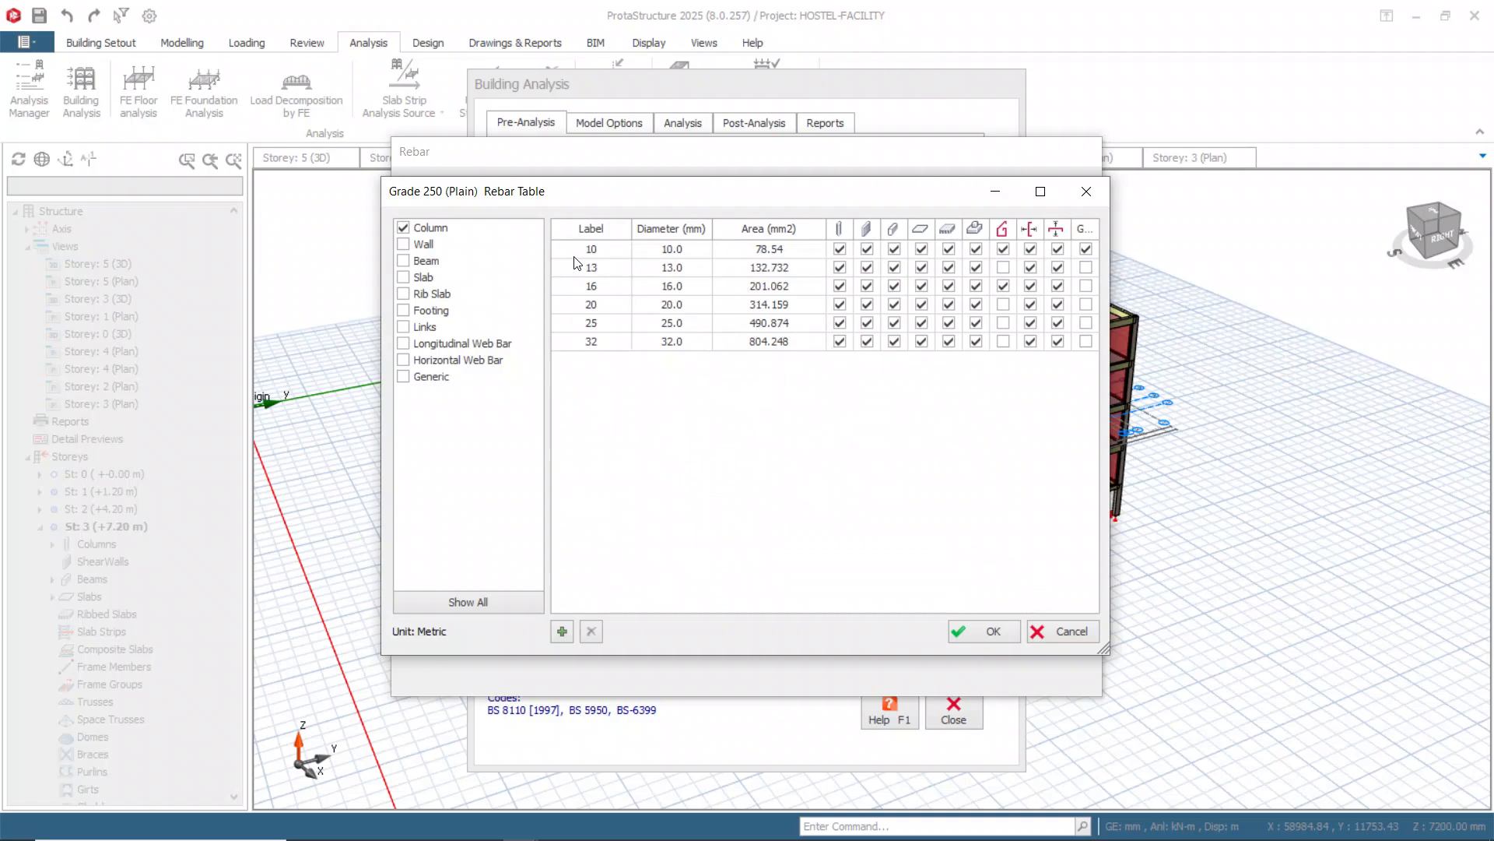
left_click(840, 249)
left_click(839, 267)
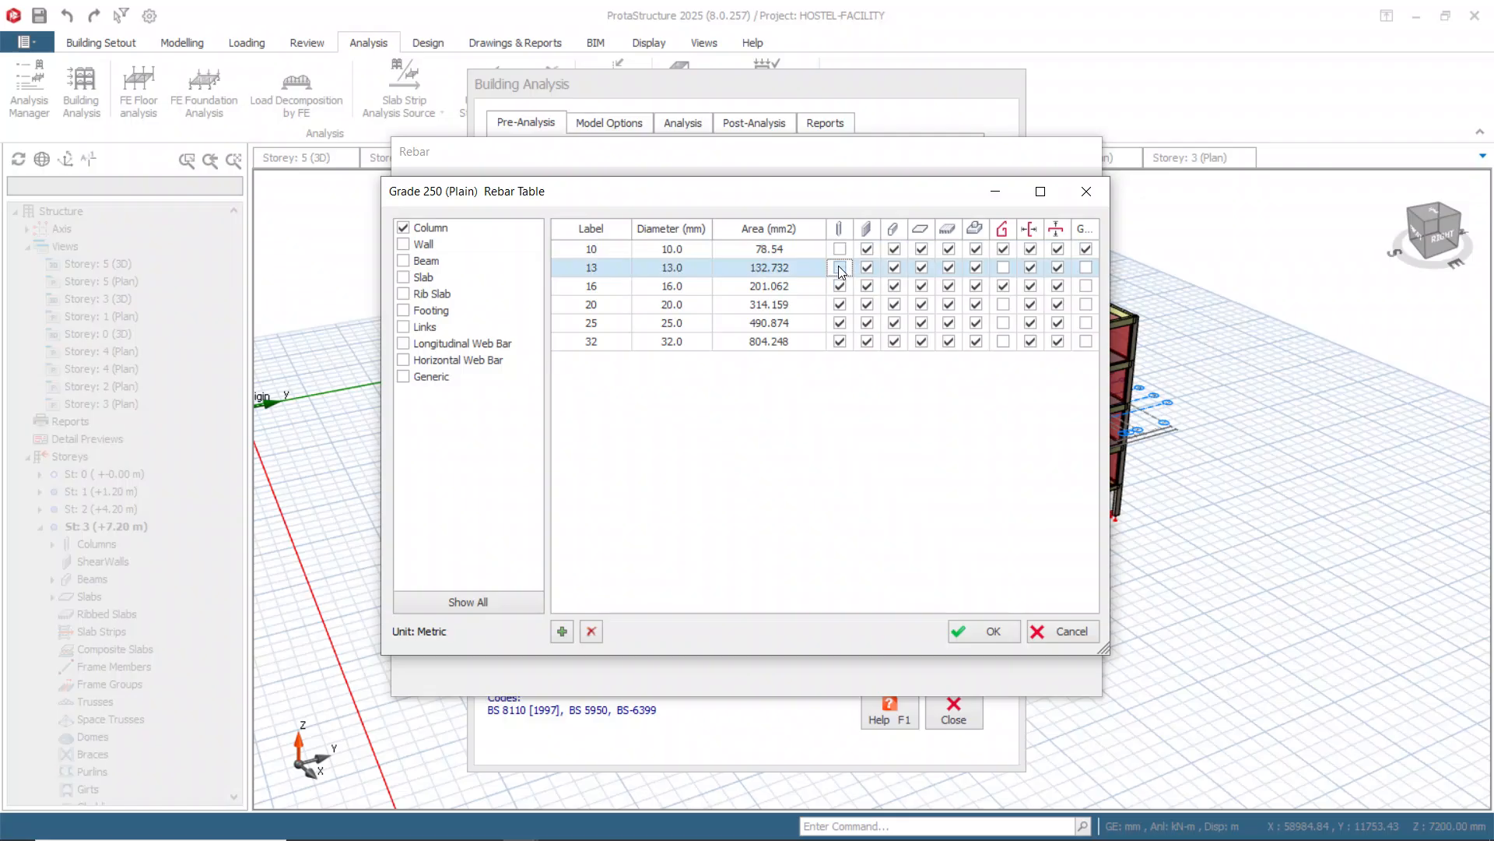
left_click(840, 342)
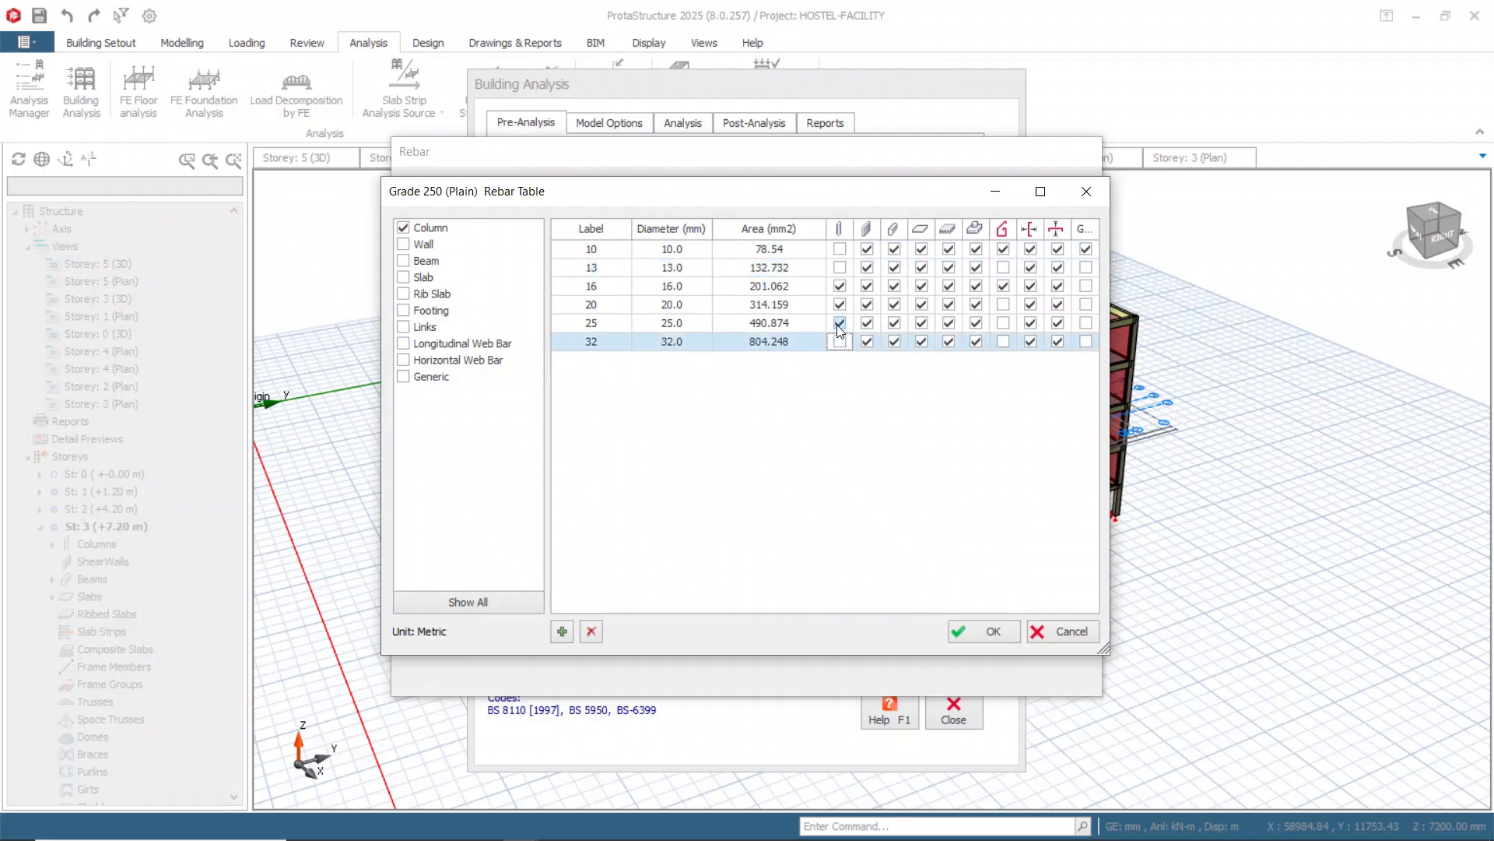
left_click(840, 322)
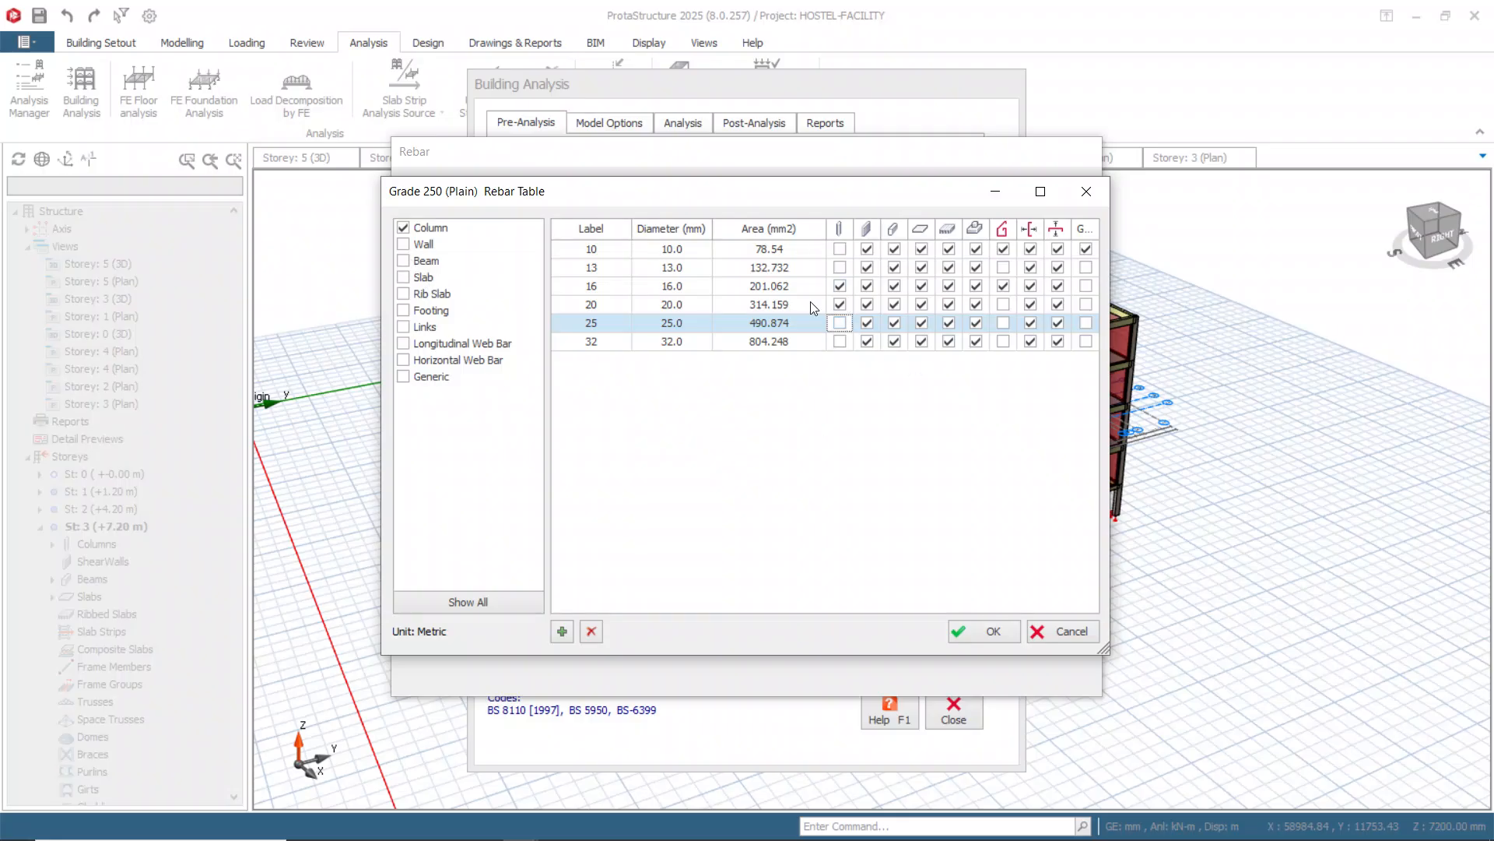
Disallow the 10, 13, 25 and 32 mm bar diameters for beams in the Grade 250 (Plain) rebar table.
left_click(894, 250)
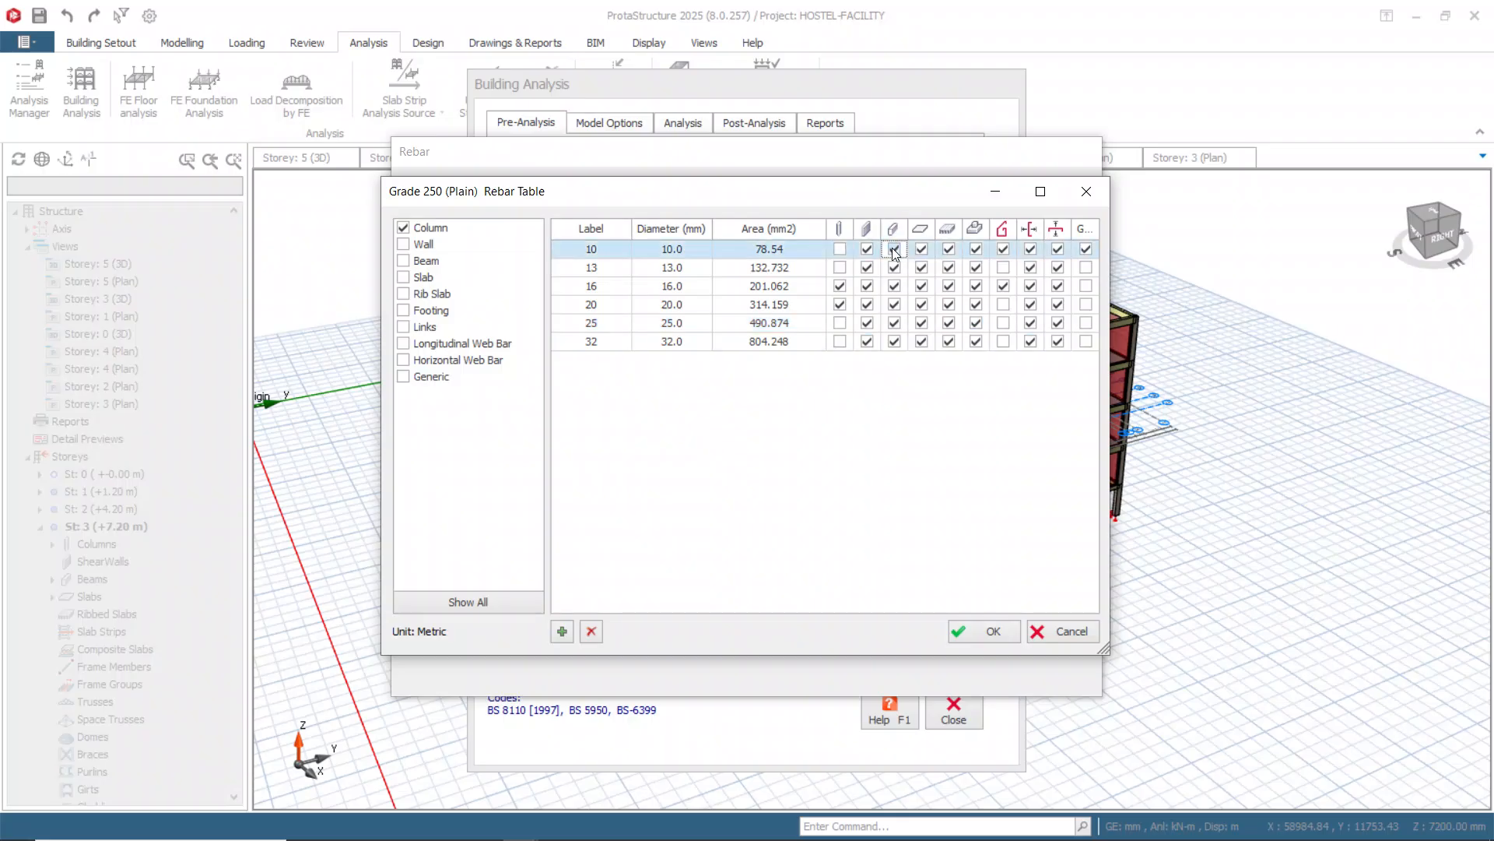
left_click(893, 267)
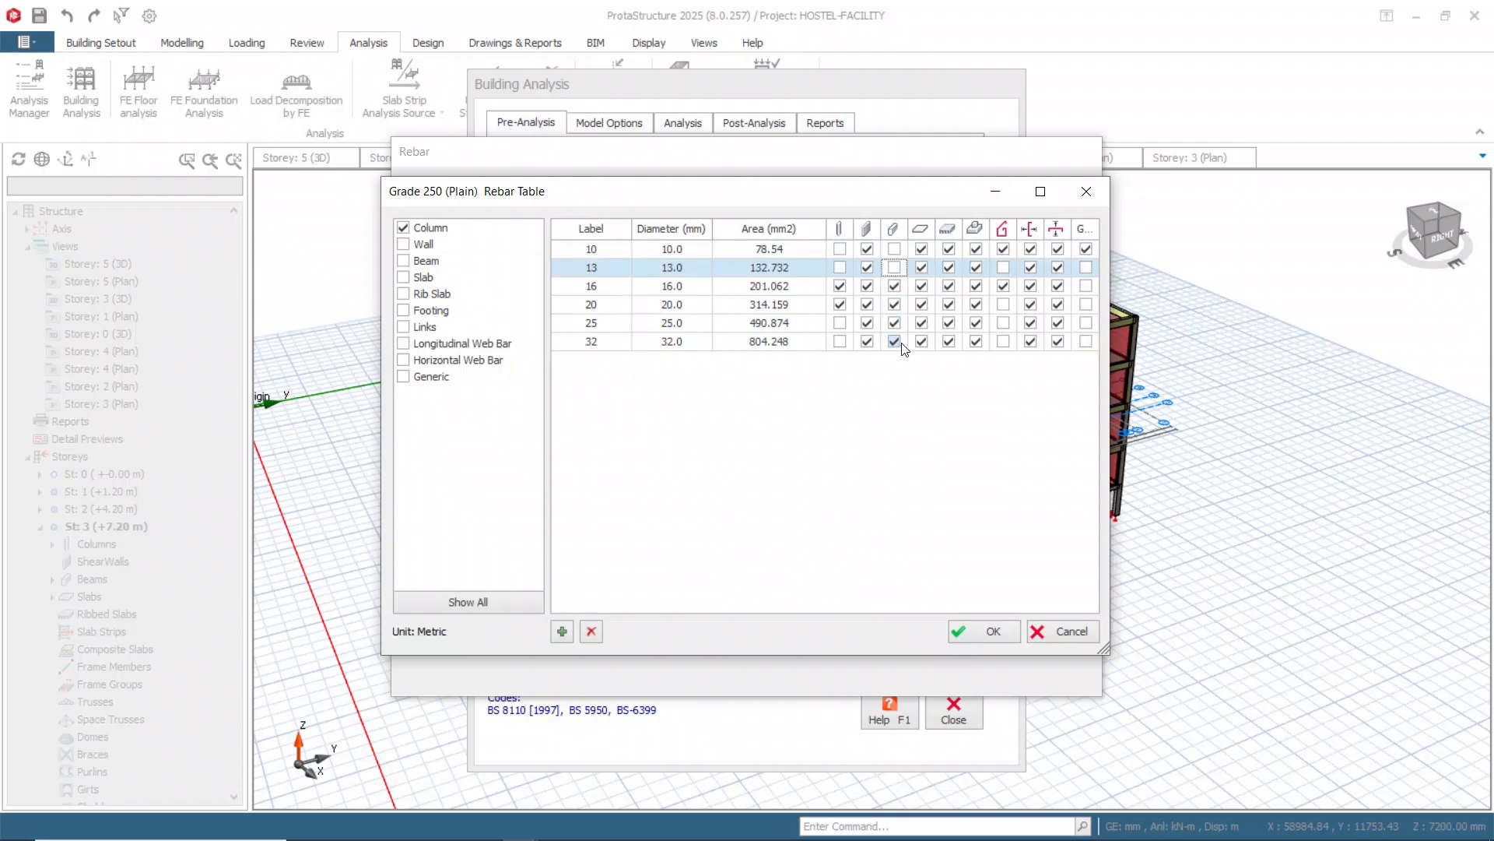
left_click(895, 341)
left_click(894, 323)
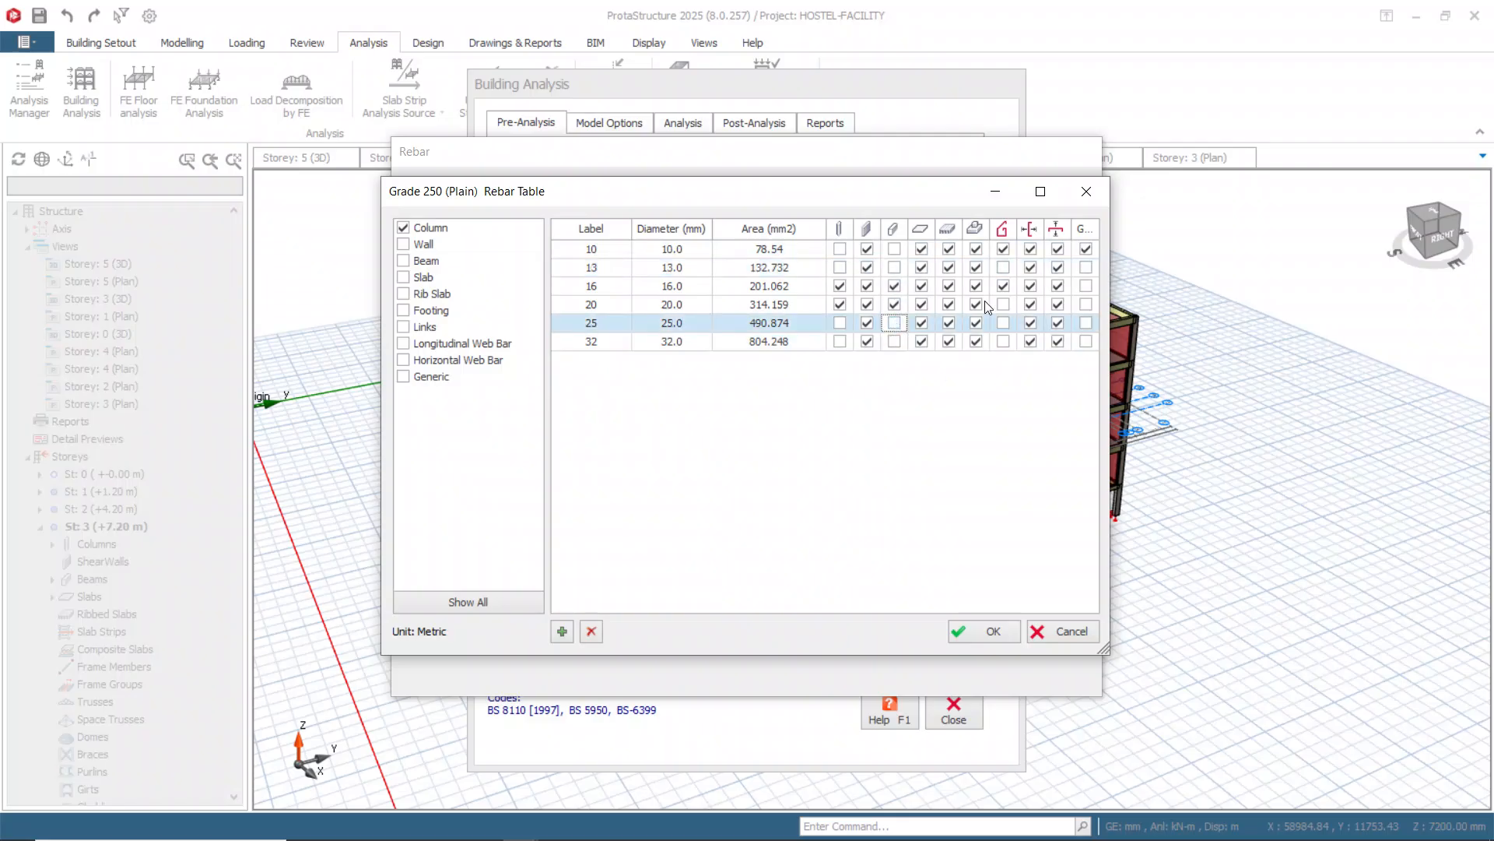
Disallow the 16, 20, 25 and 32 mm bar diameters for slabs in the Grade 250 (Plain) rebar table.
left_click(922, 341)
left_click(921, 323)
left_click(921, 304)
left_click(921, 286)
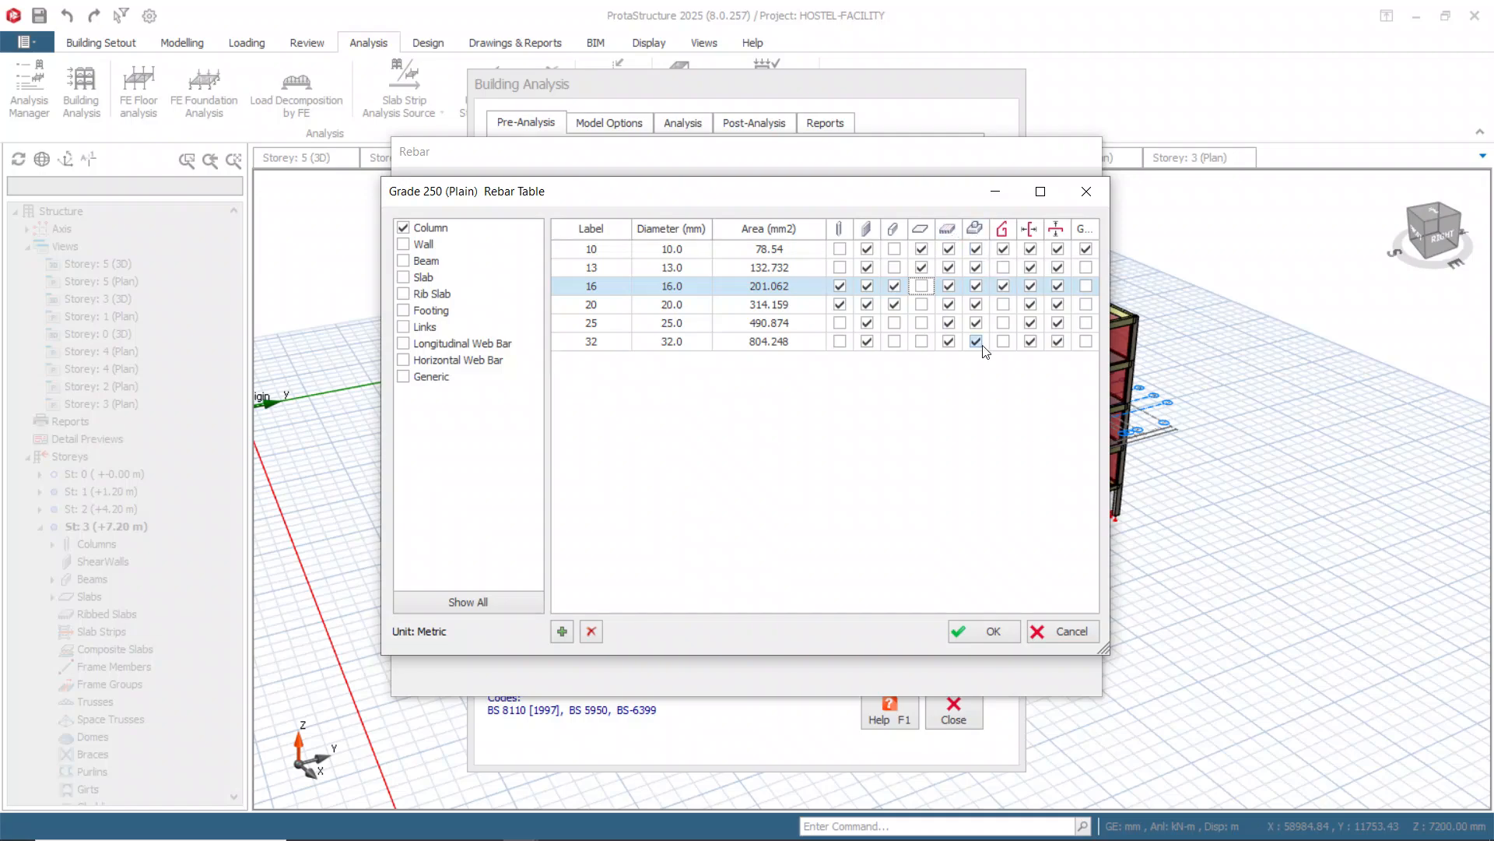
Disallow the 10, 13, 25 and 32 mm bar diameters for footings and accept the rebar and material changes.
left_click(976, 322)
left_click(976, 267)
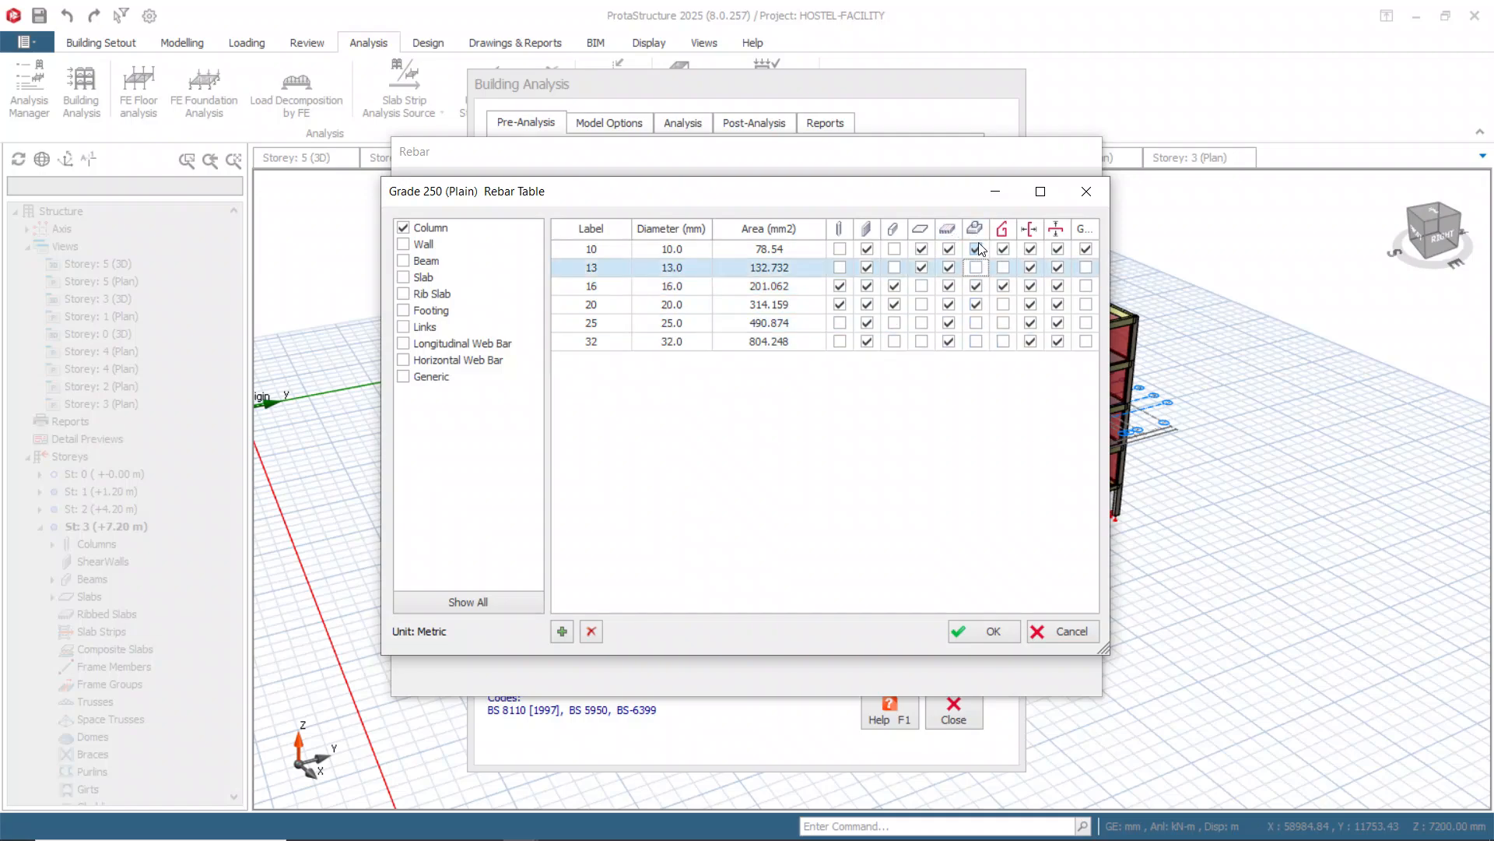
left_click(976, 248)
left_click(992, 633)
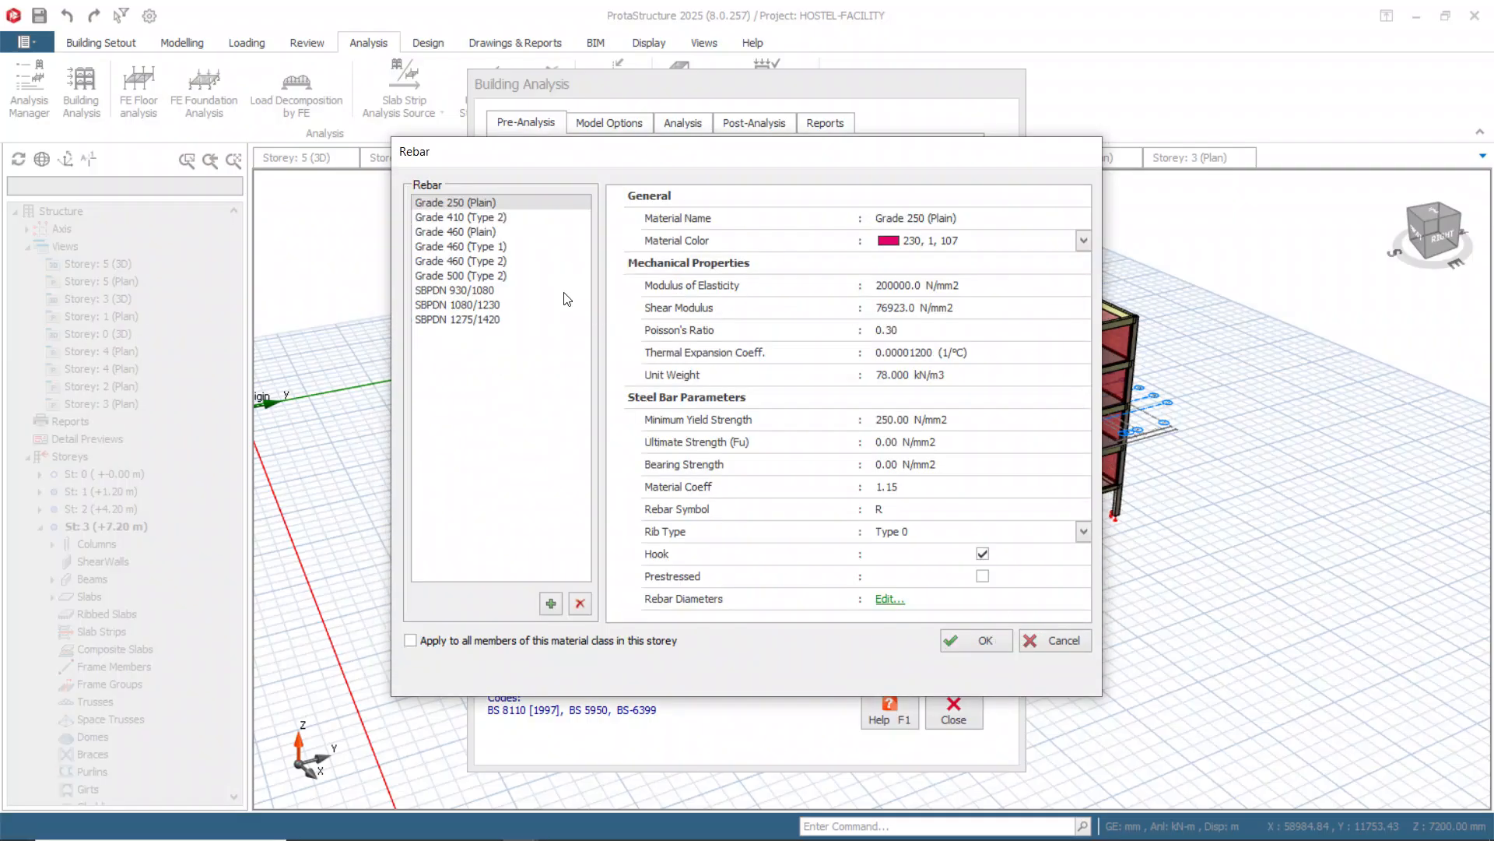
left_click(964, 641)
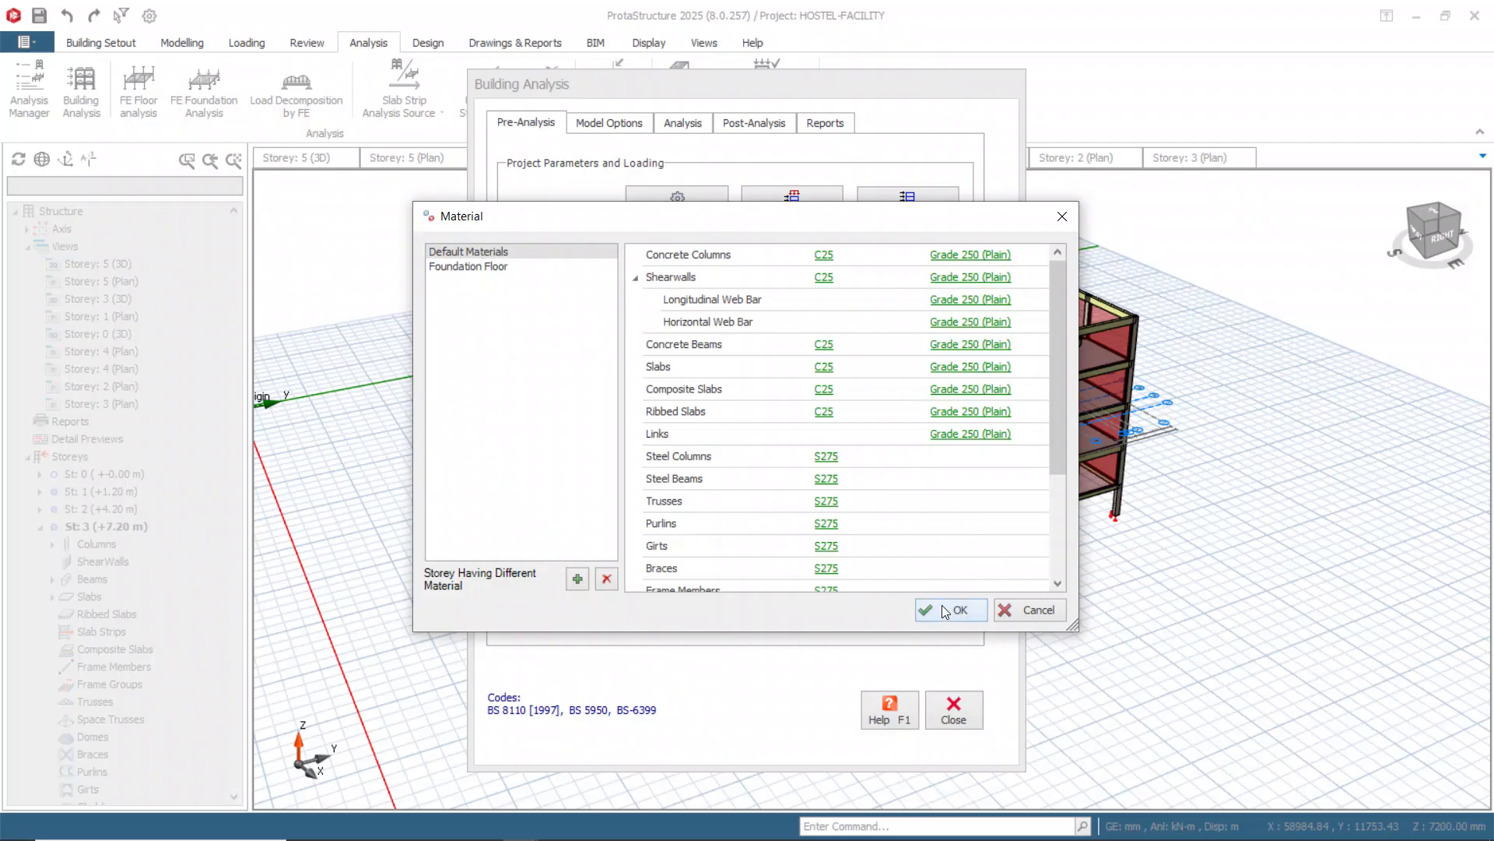
left_click(944, 611)
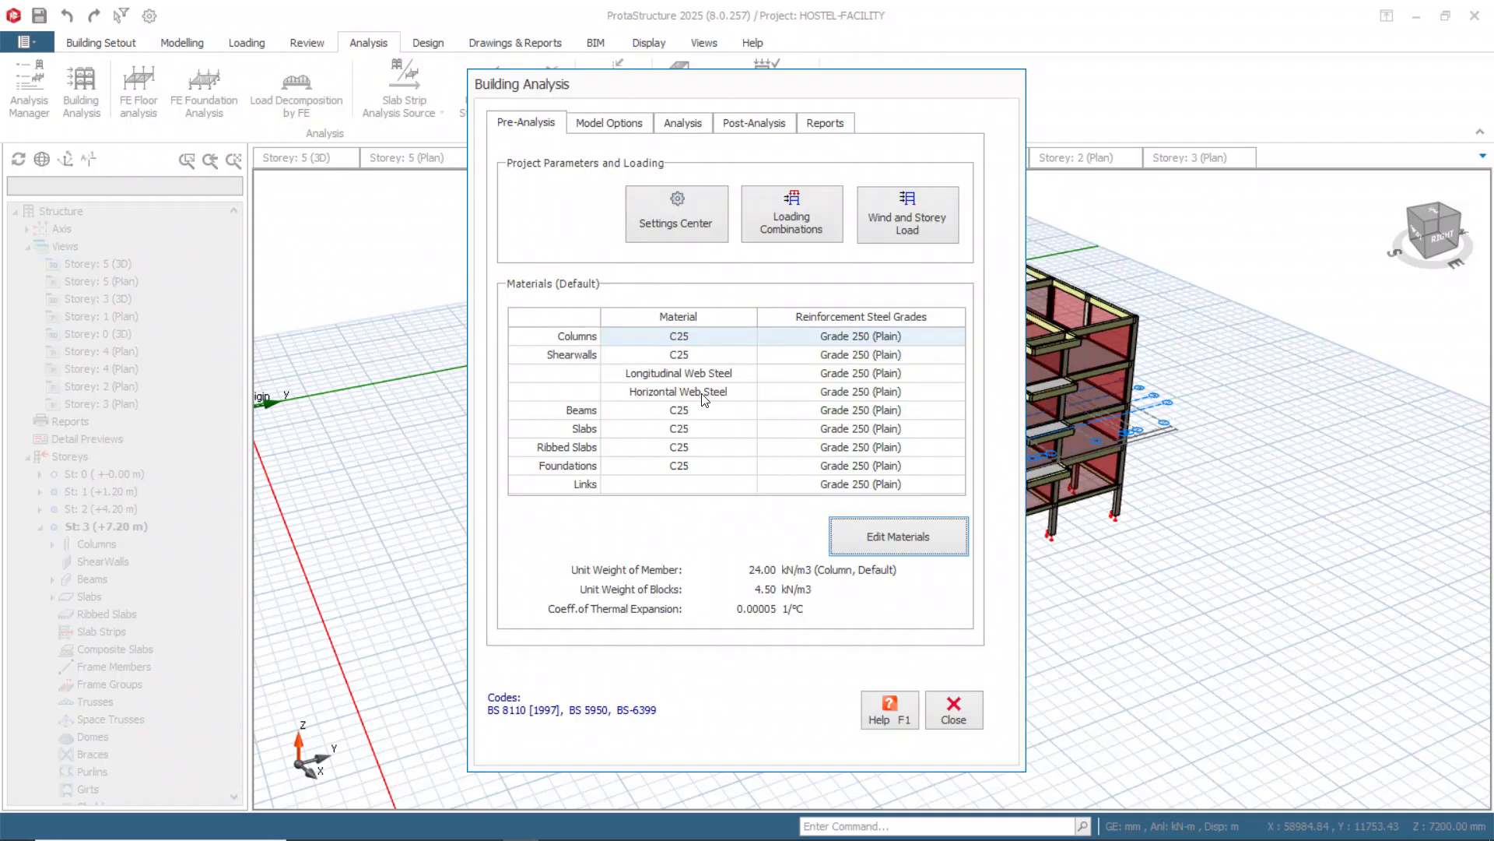
Review the loading combinations and the storey parameters and loads, and try to open the Wind Load Calculator.
left_click(790, 220)
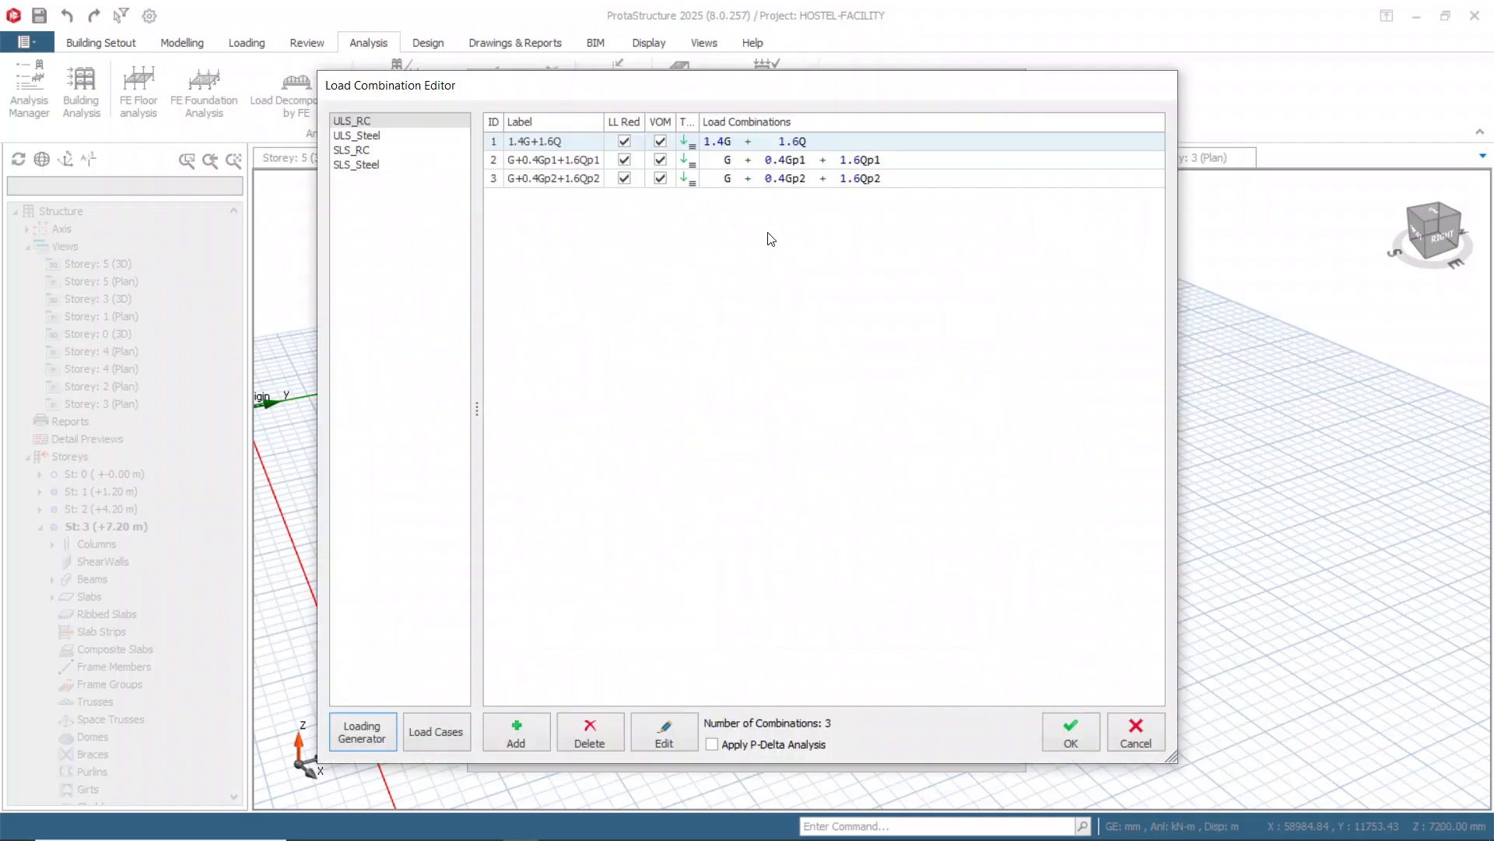
left_click(1071, 730)
left_click(882, 226)
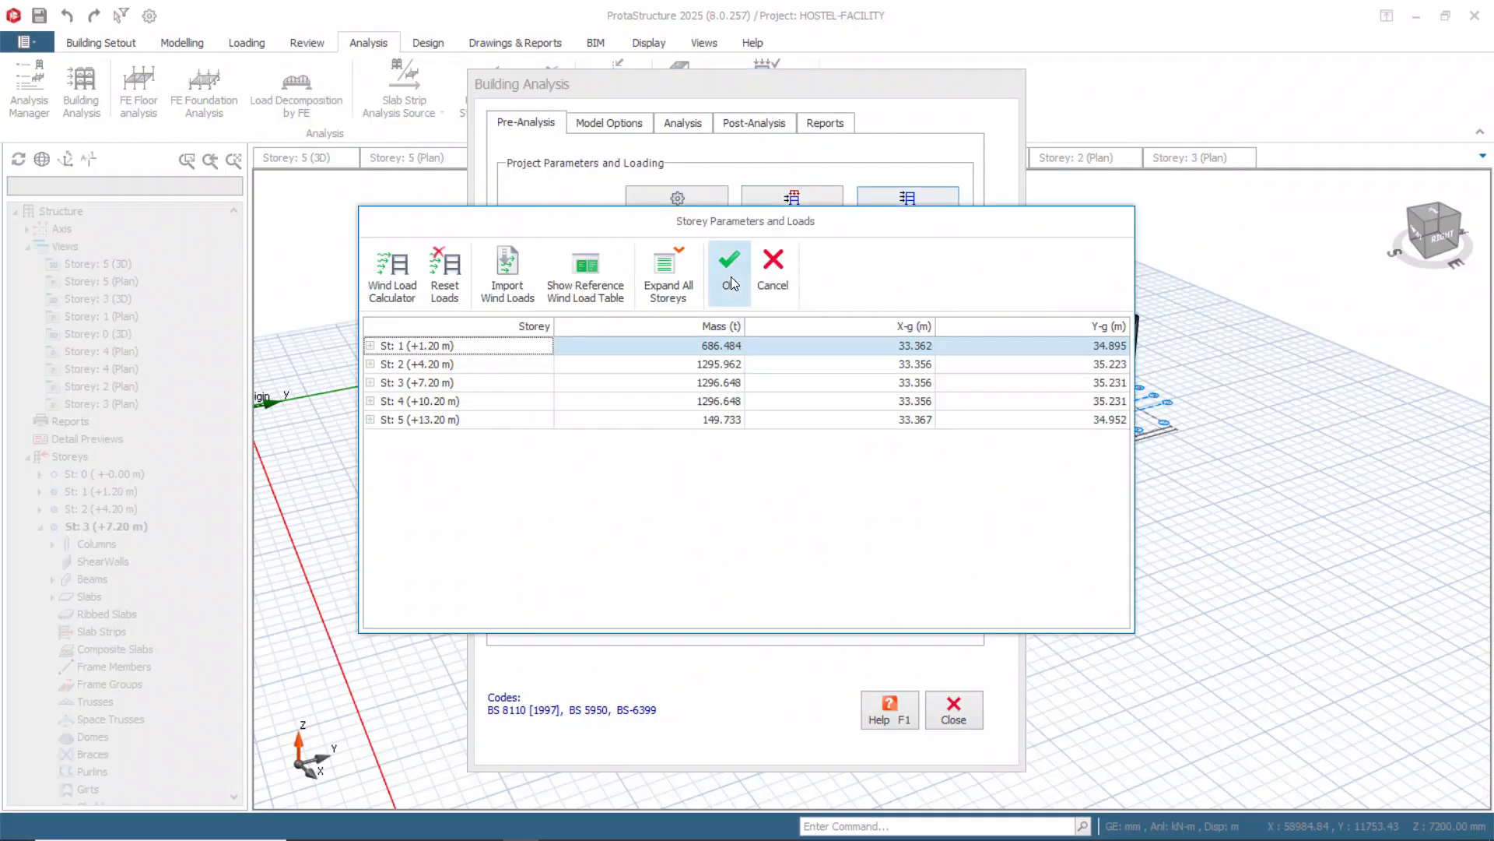
left_click(400, 283)
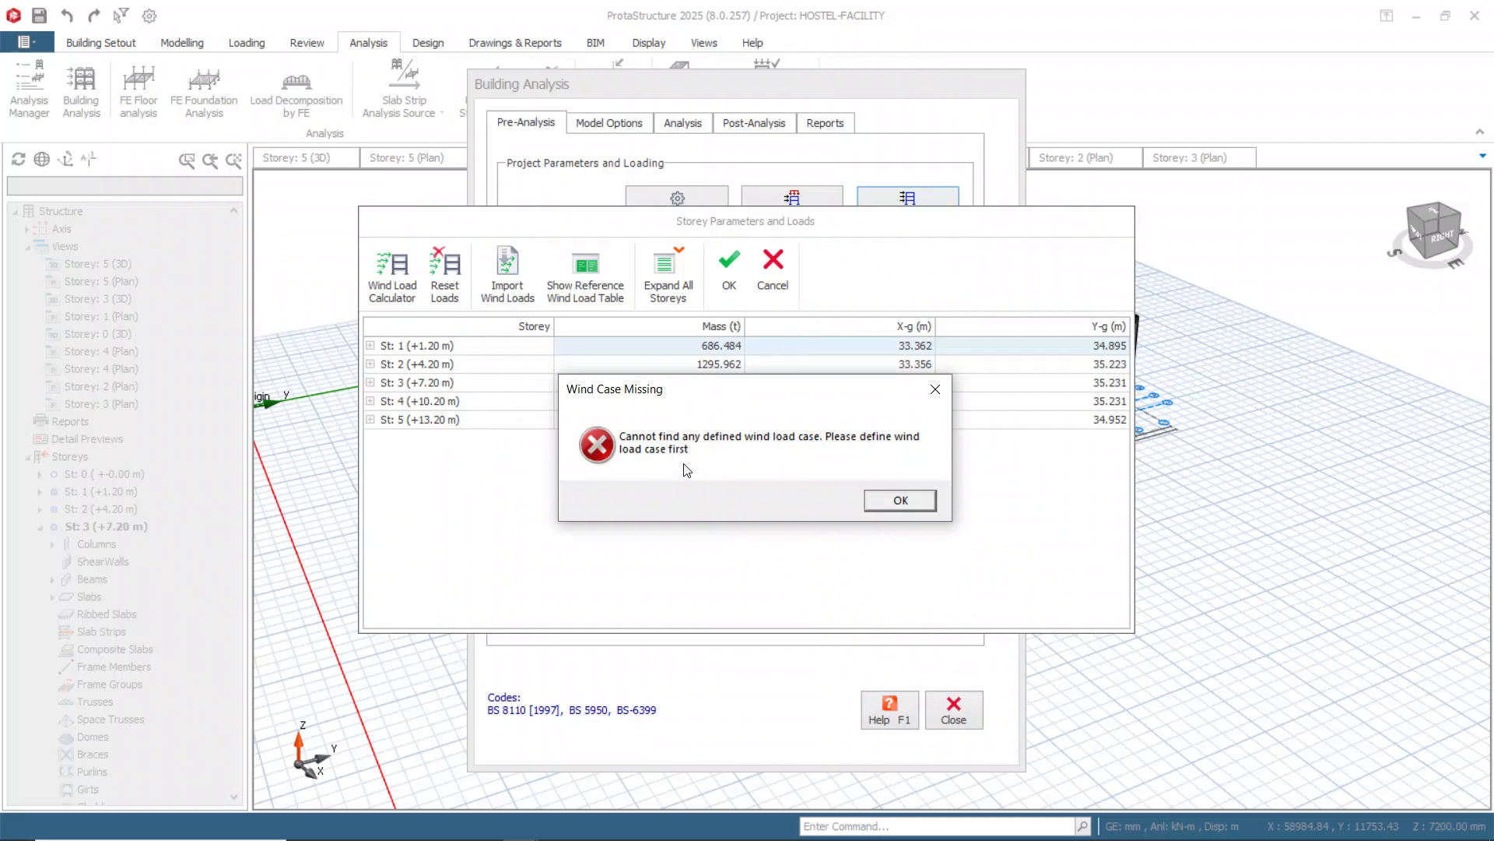
left_click(899, 500)
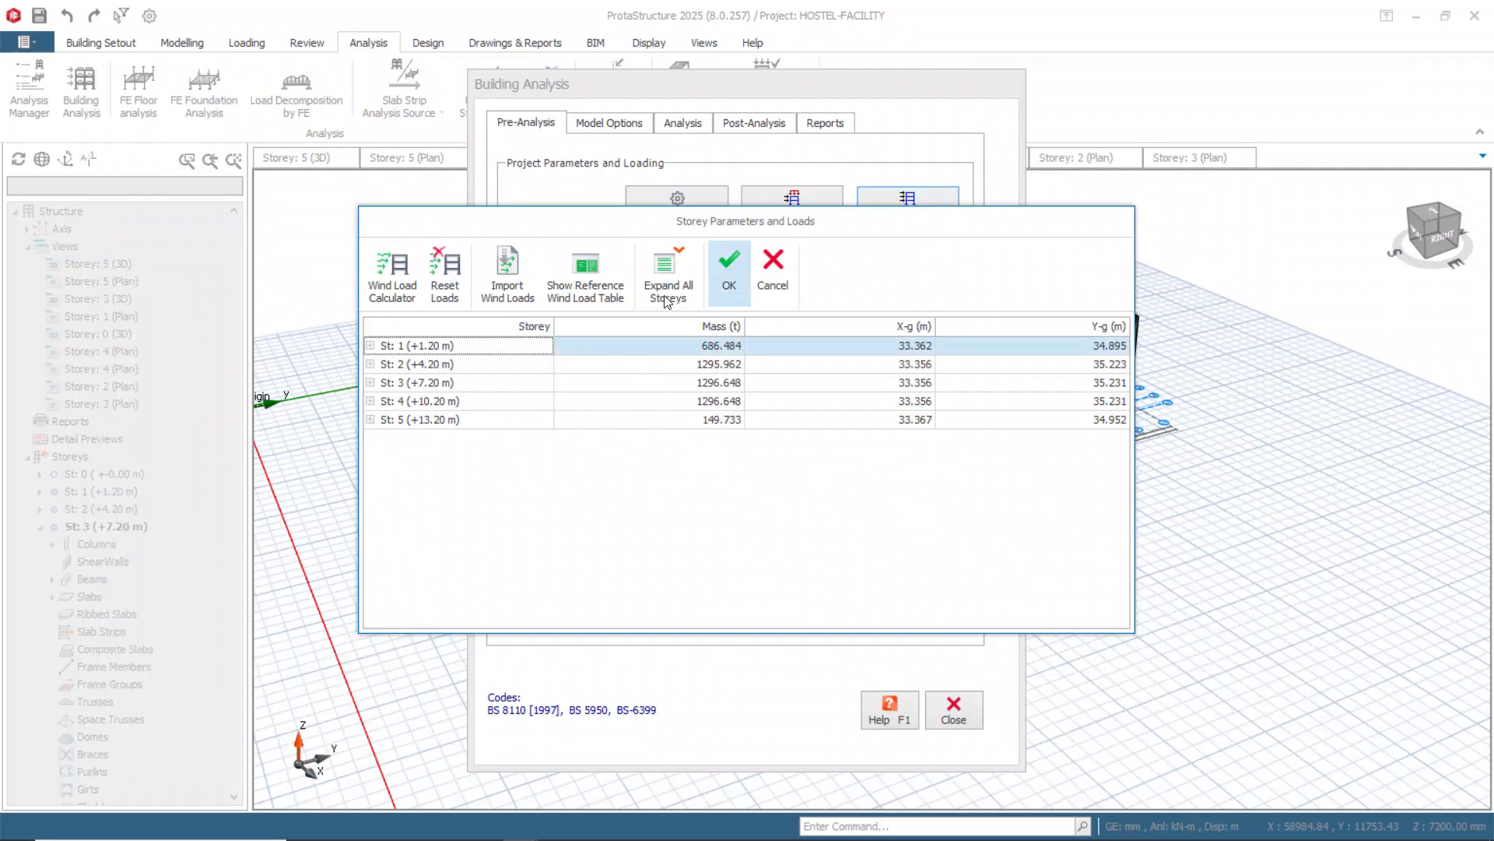
left_click(773, 269)
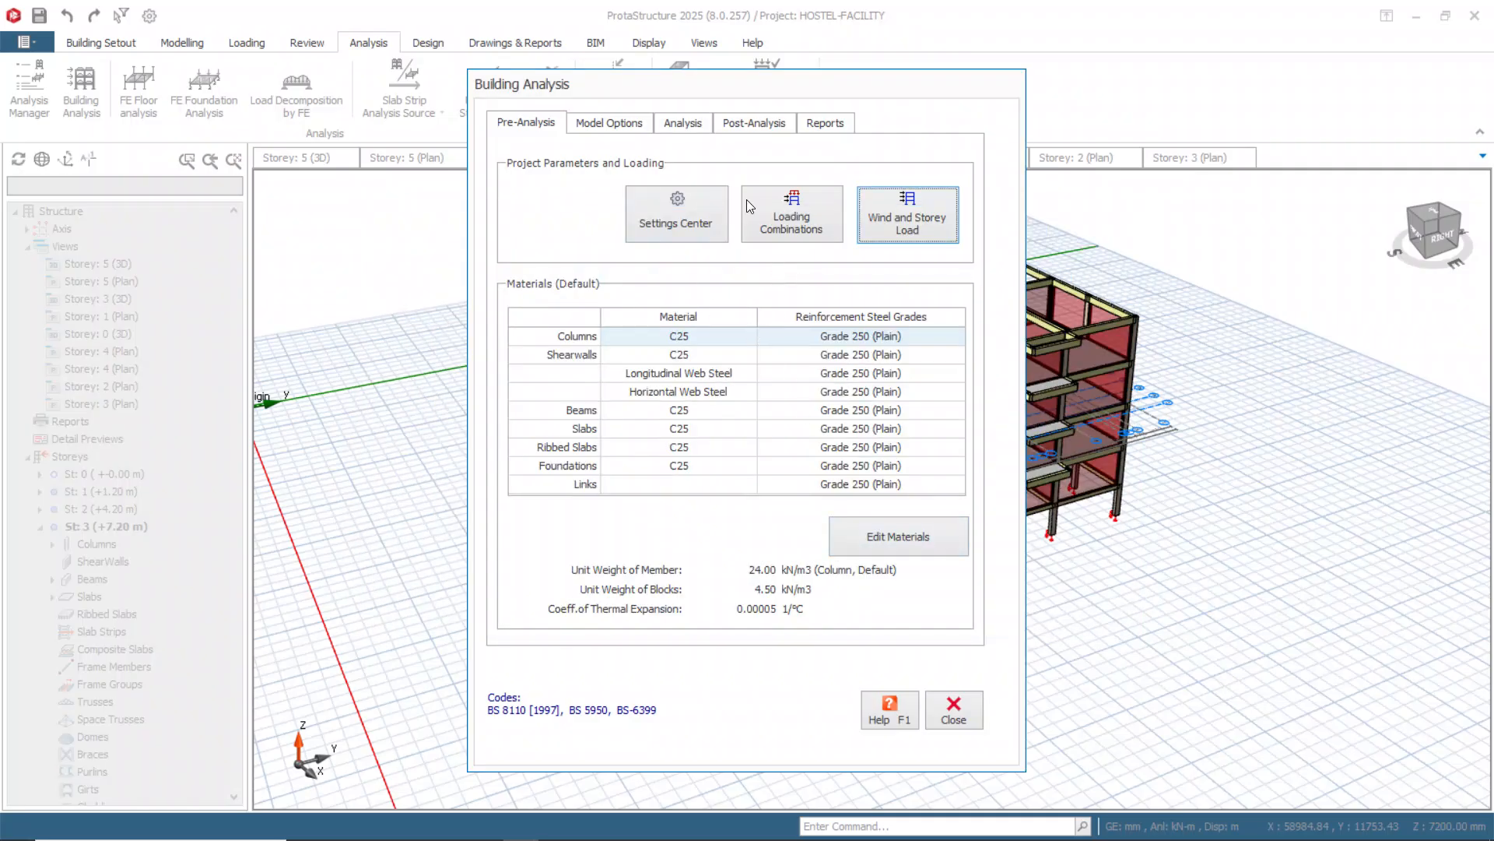
mouse_move(343, 834)
left_click(554, 831)
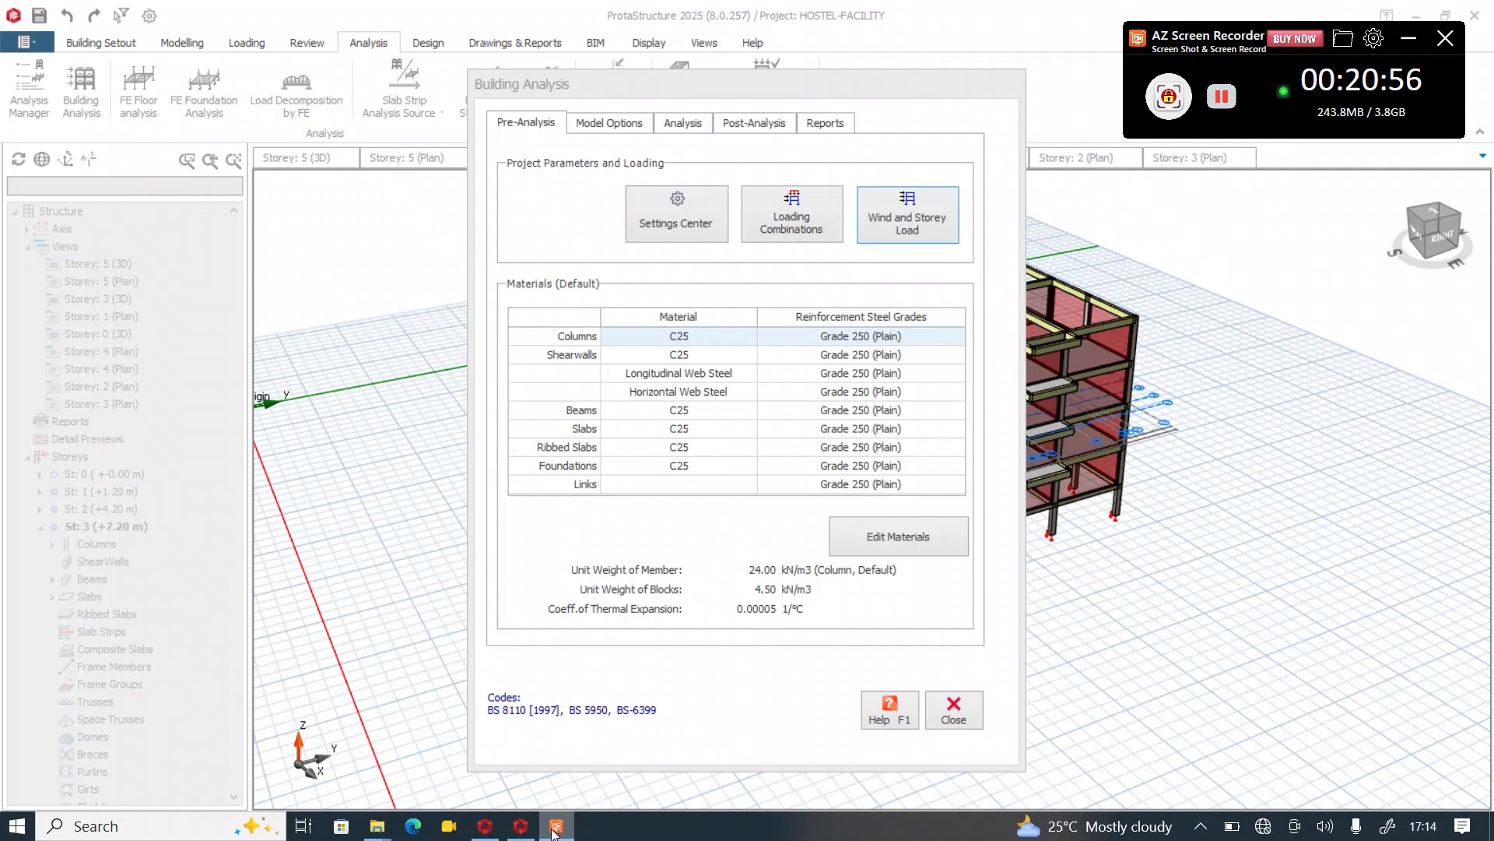
left_click(554, 830)
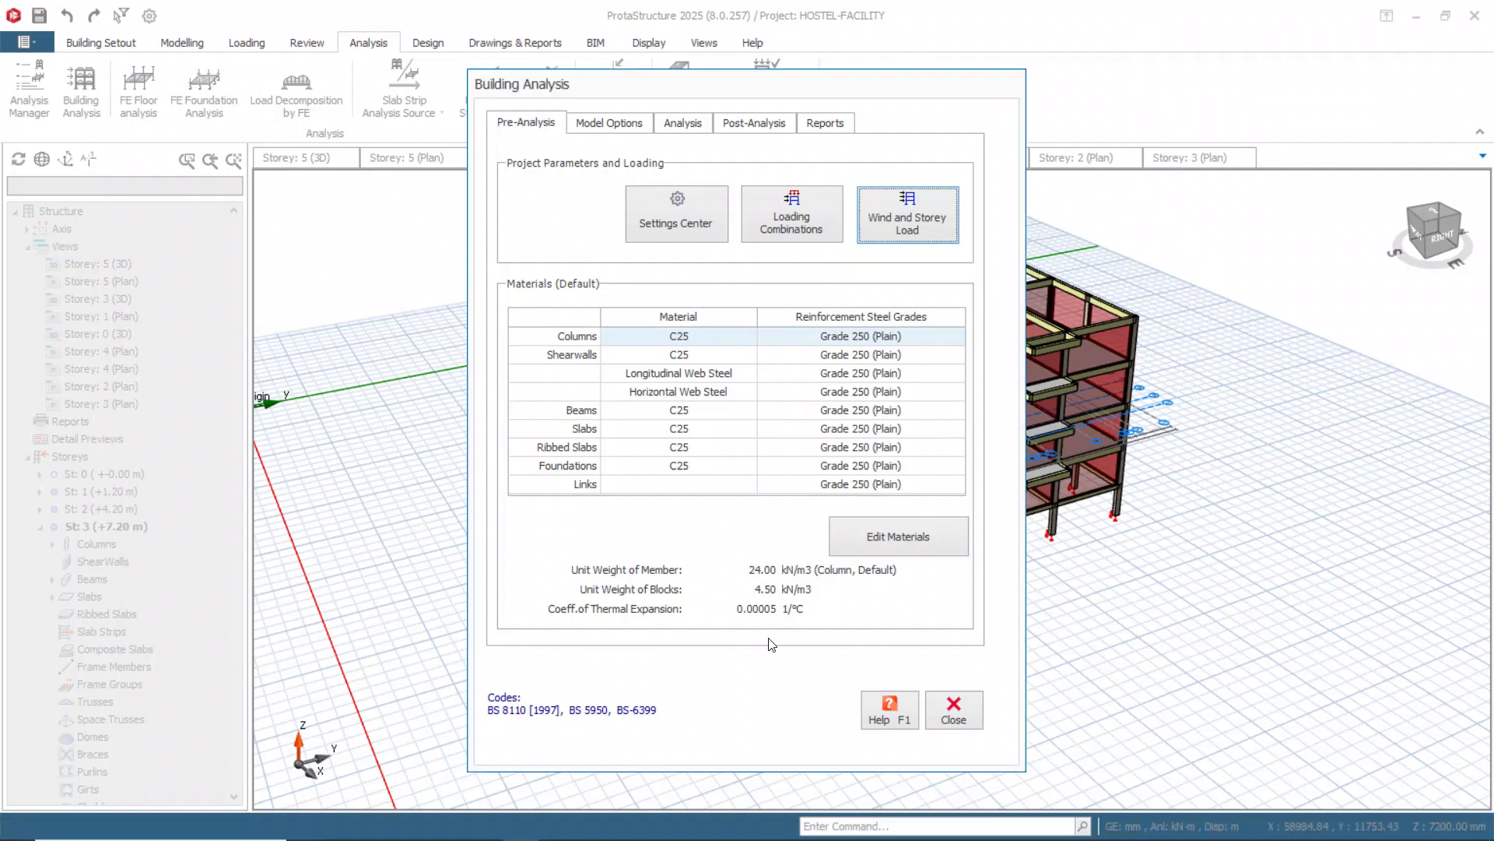
Run the building analysis with column/wall and beam reinforcement design enabled, re-selecting the bars for both.
left_click(676, 124)
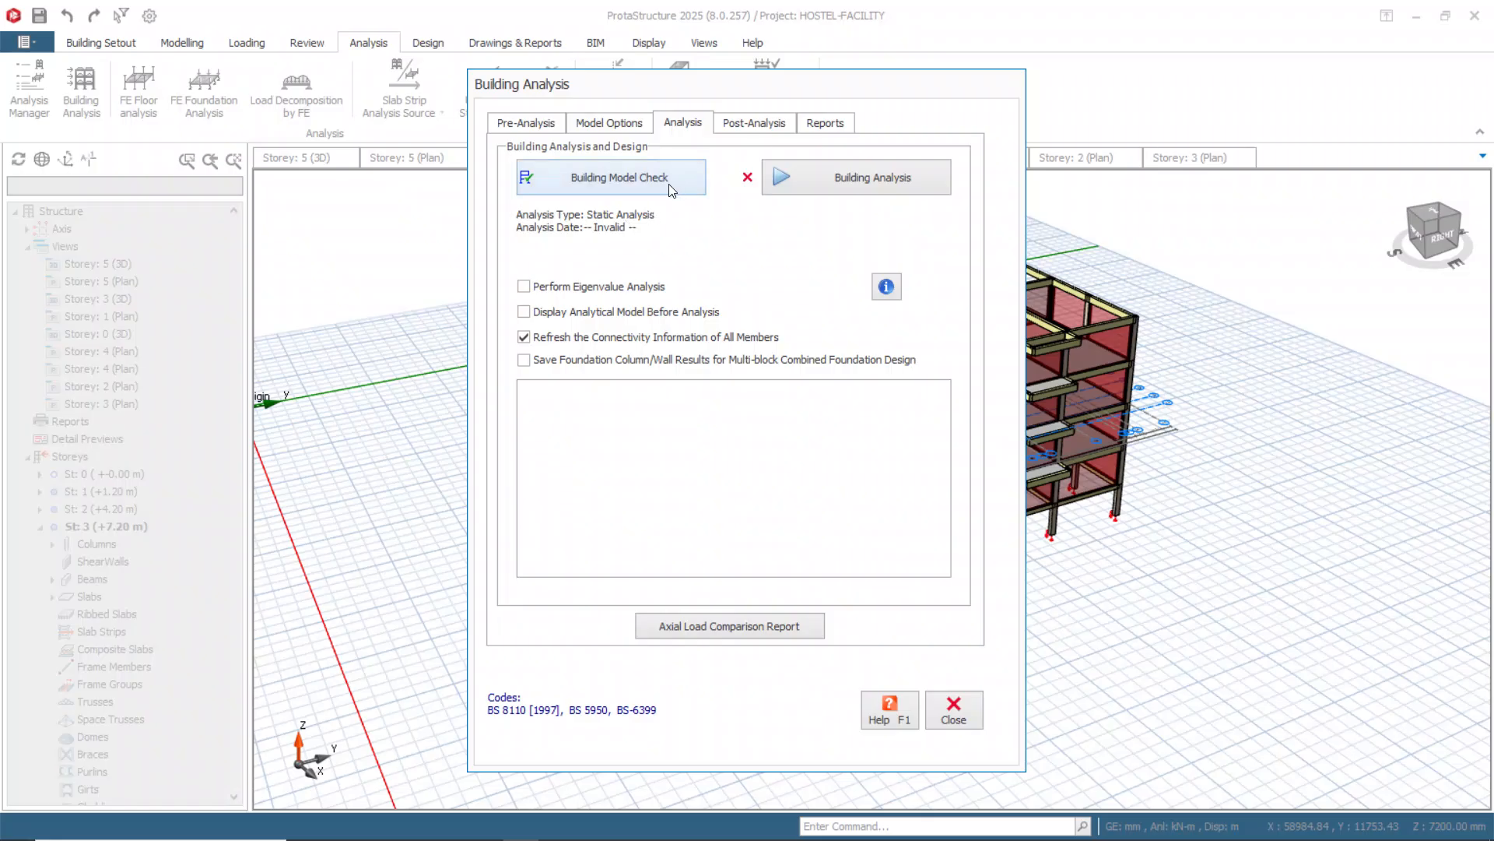
left_click(844, 179)
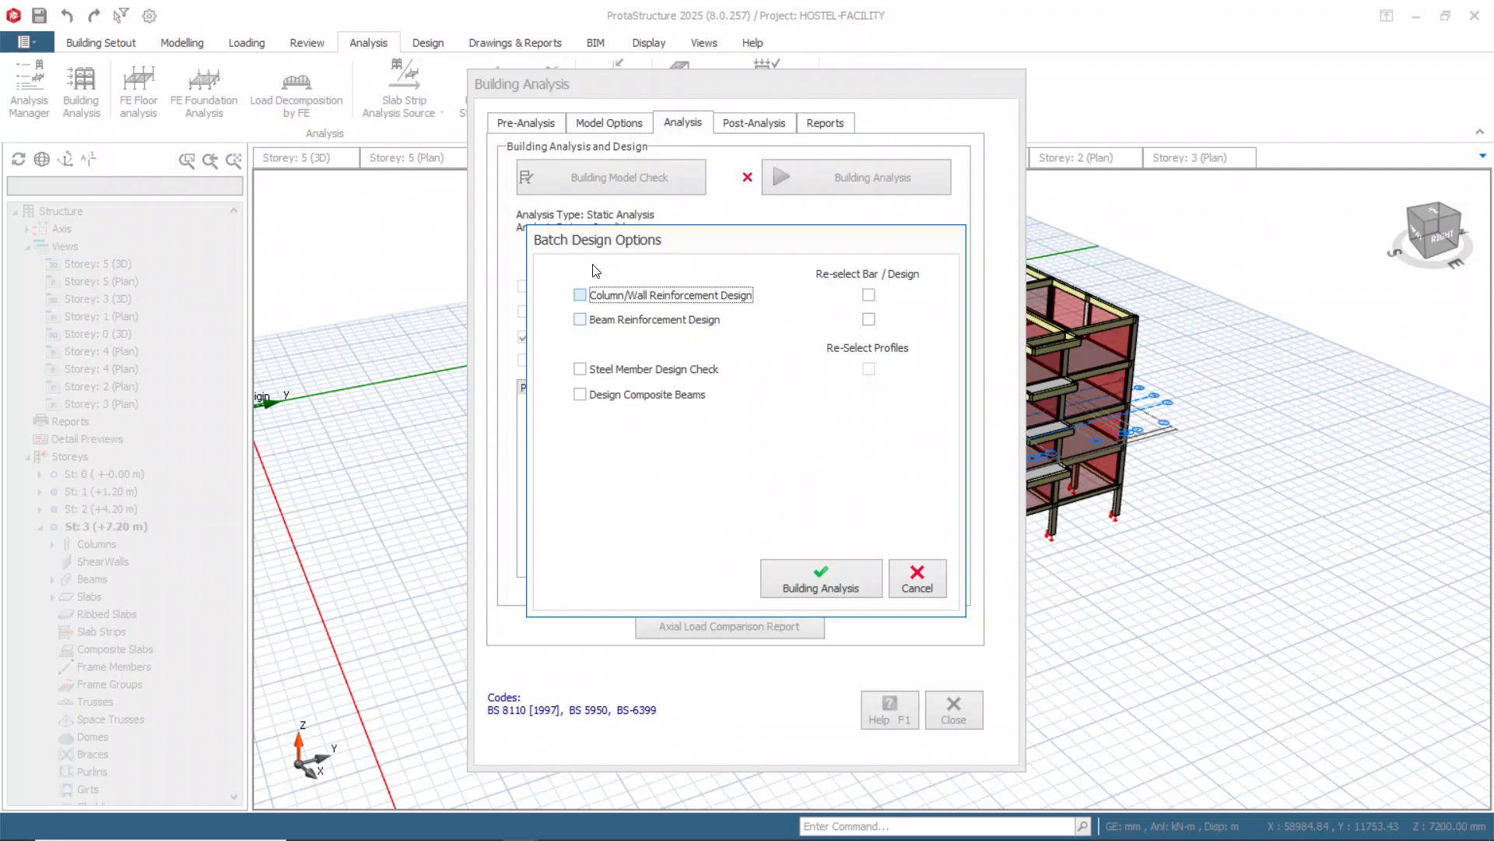
left_click(580, 296)
left_click(580, 320)
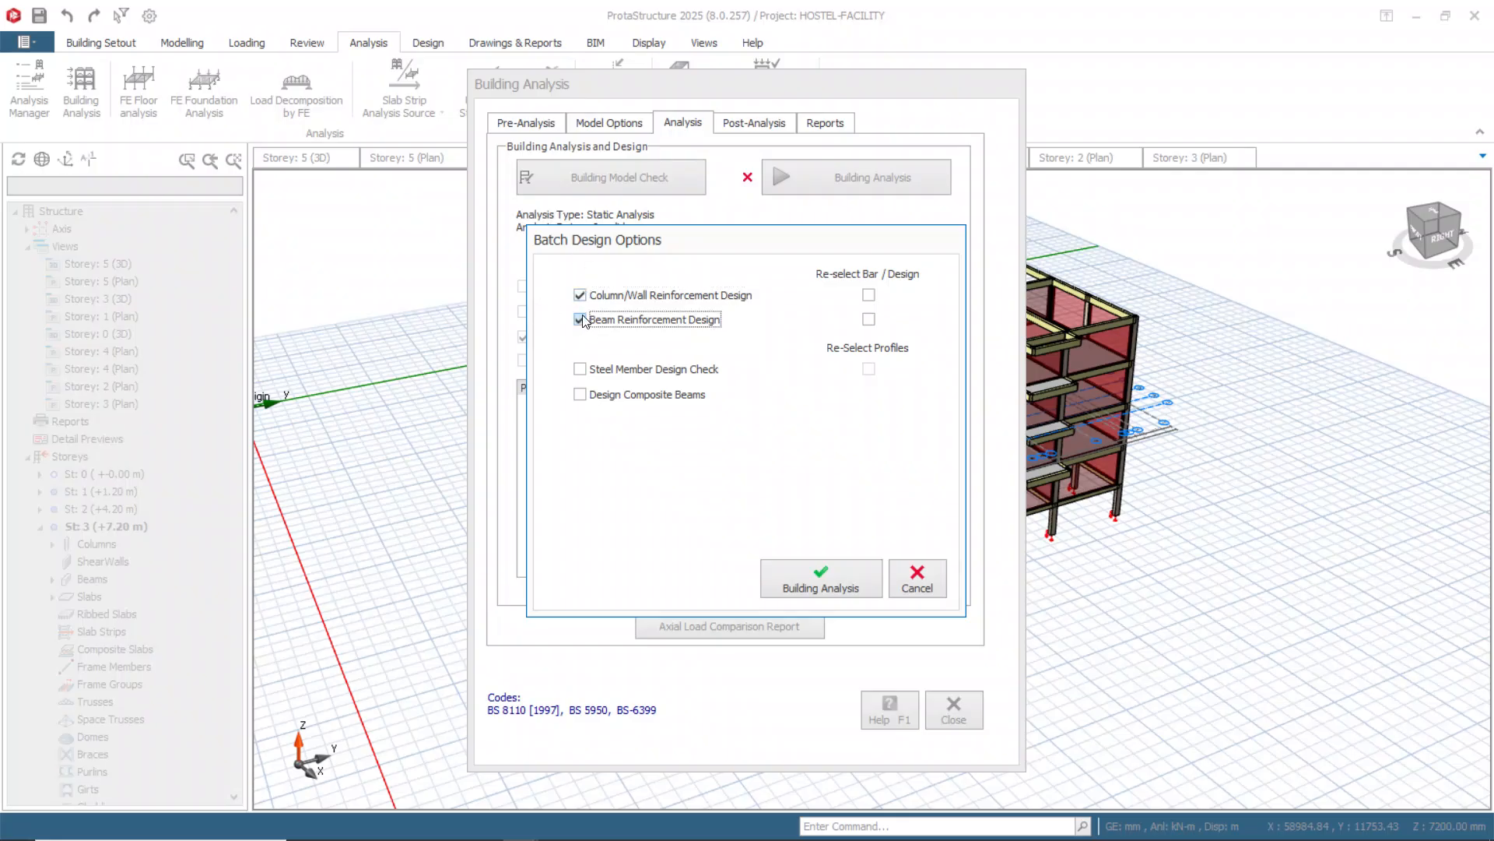
left_click(869, 295)
left_click(869, 319)
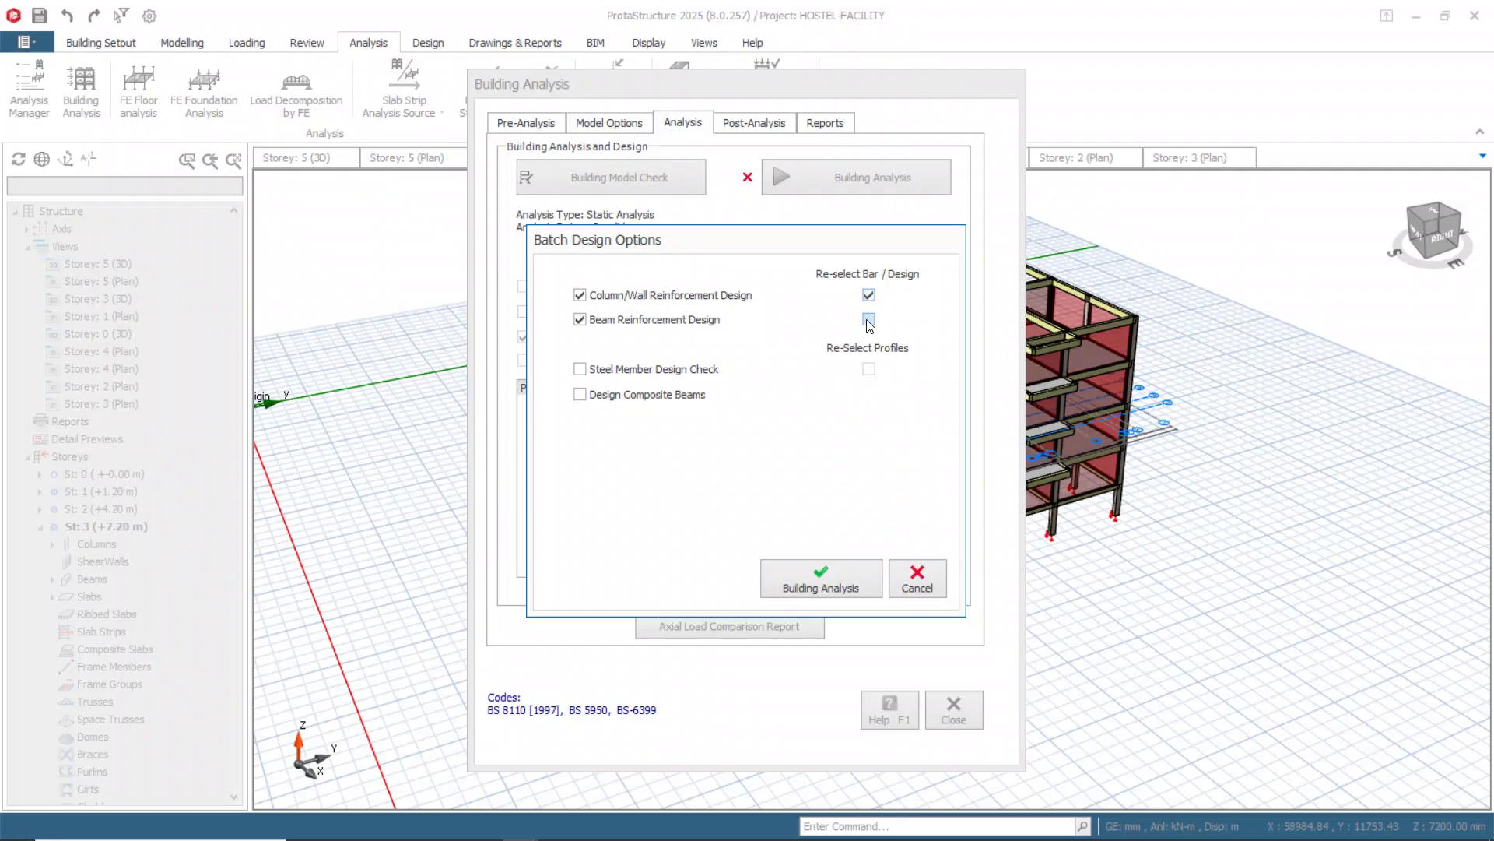
left_click(807, 571)
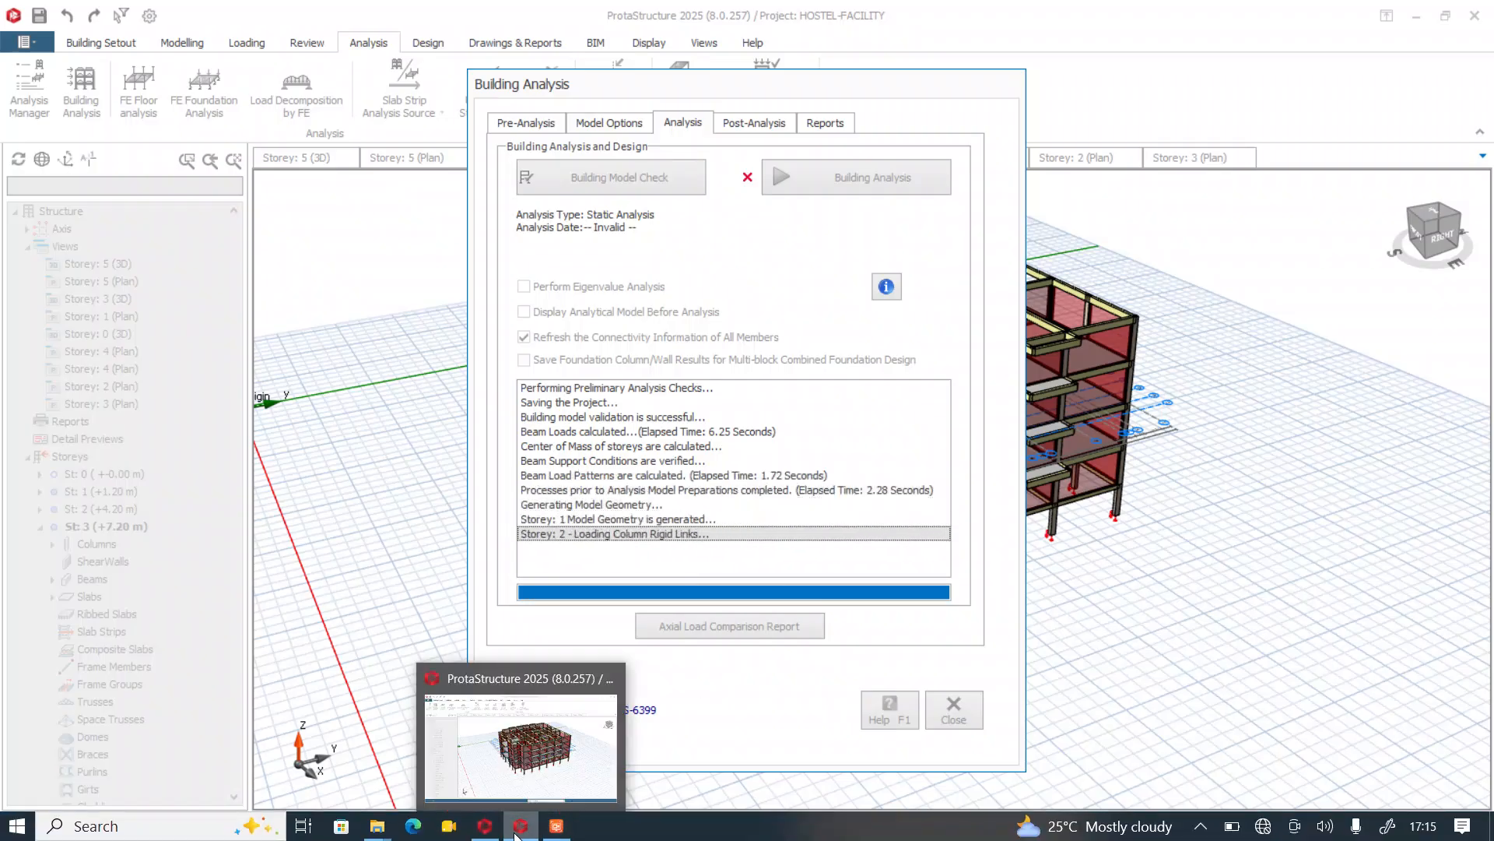
mouse_move(500, 832)
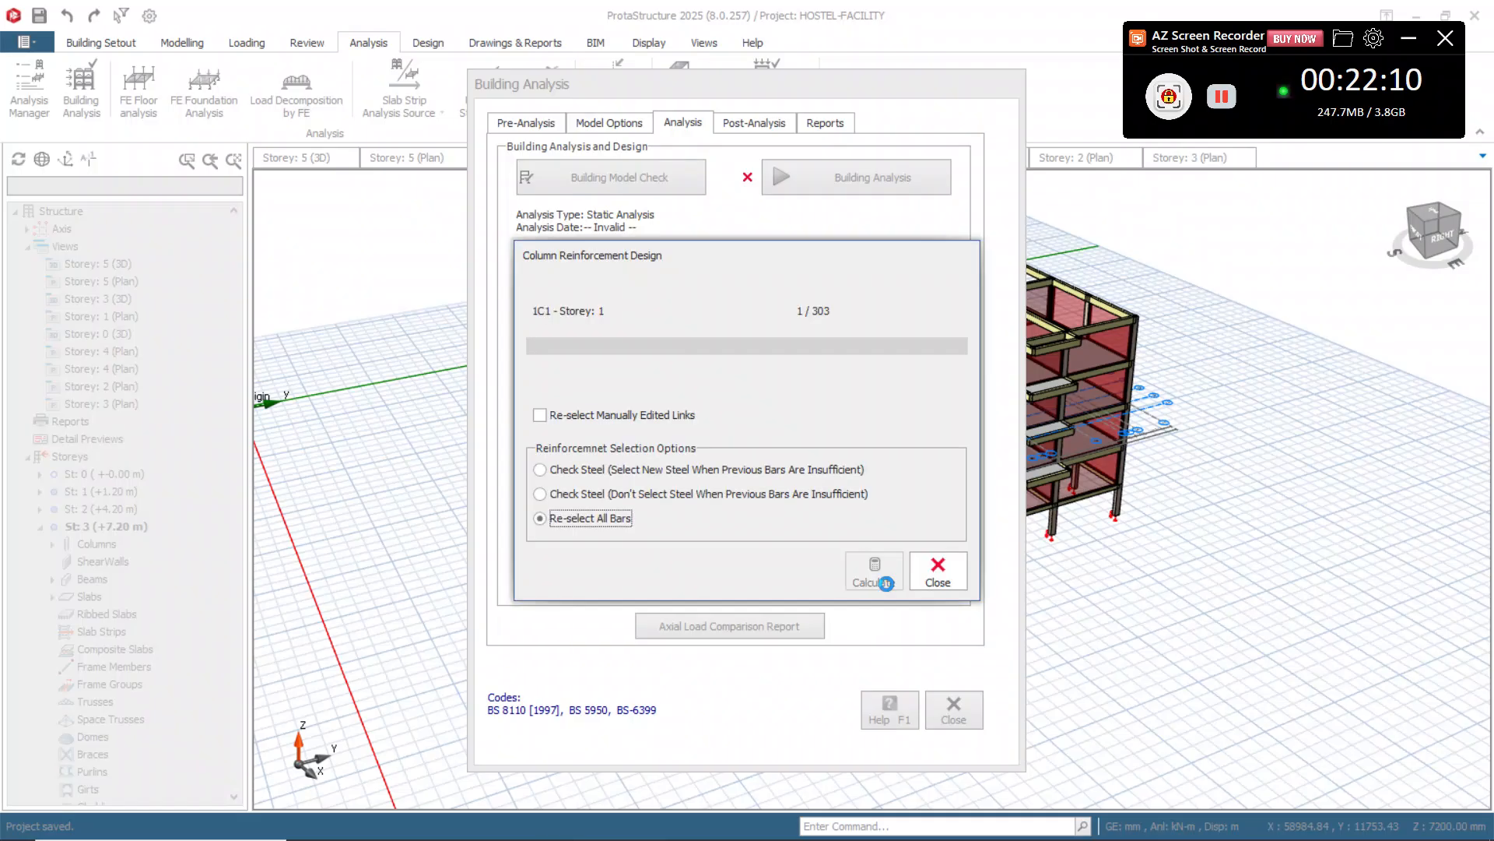
left_click(1411, 42)
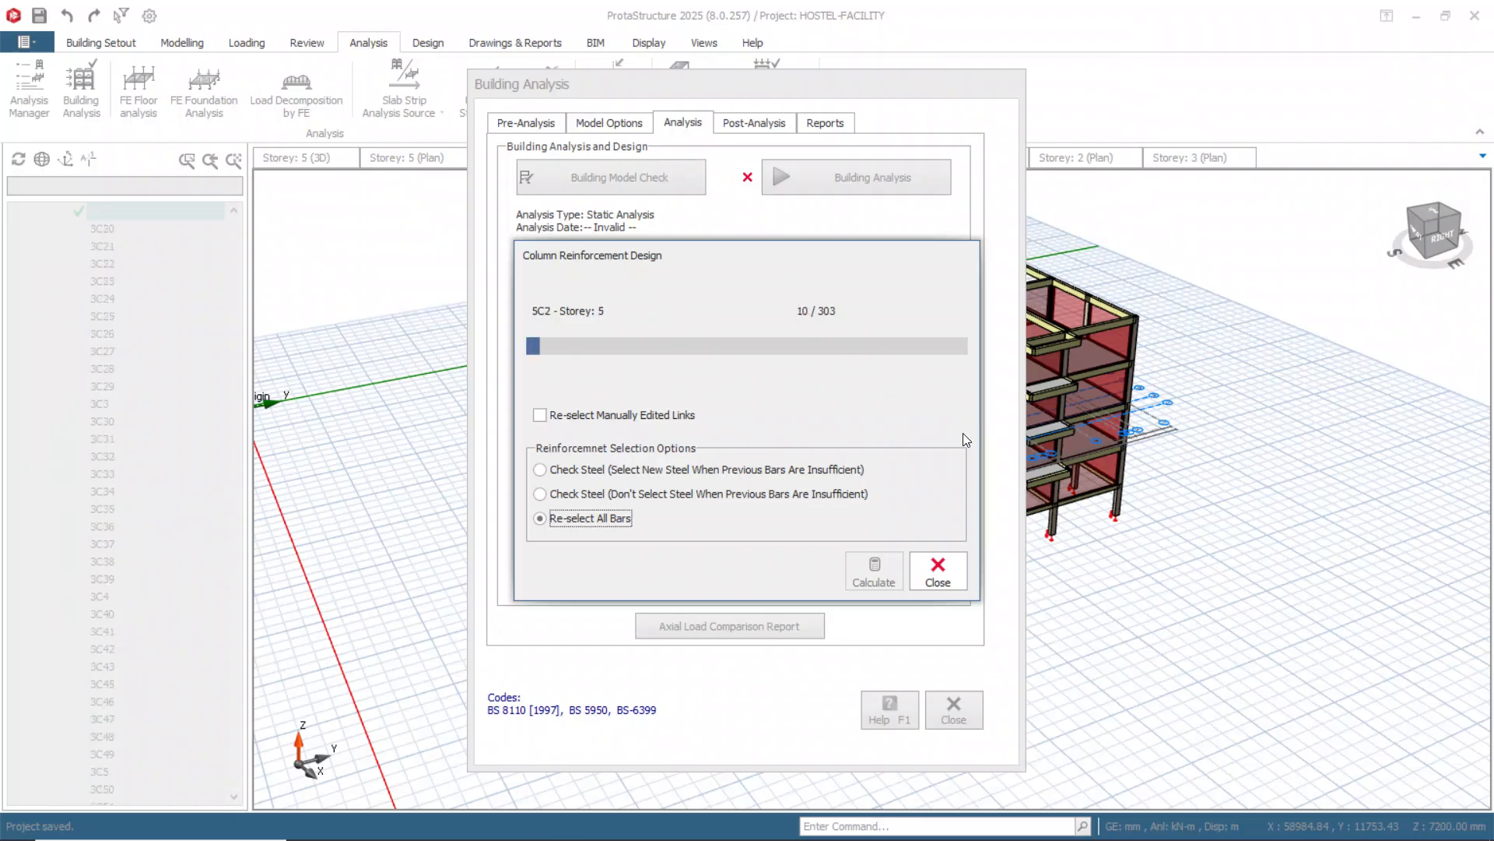
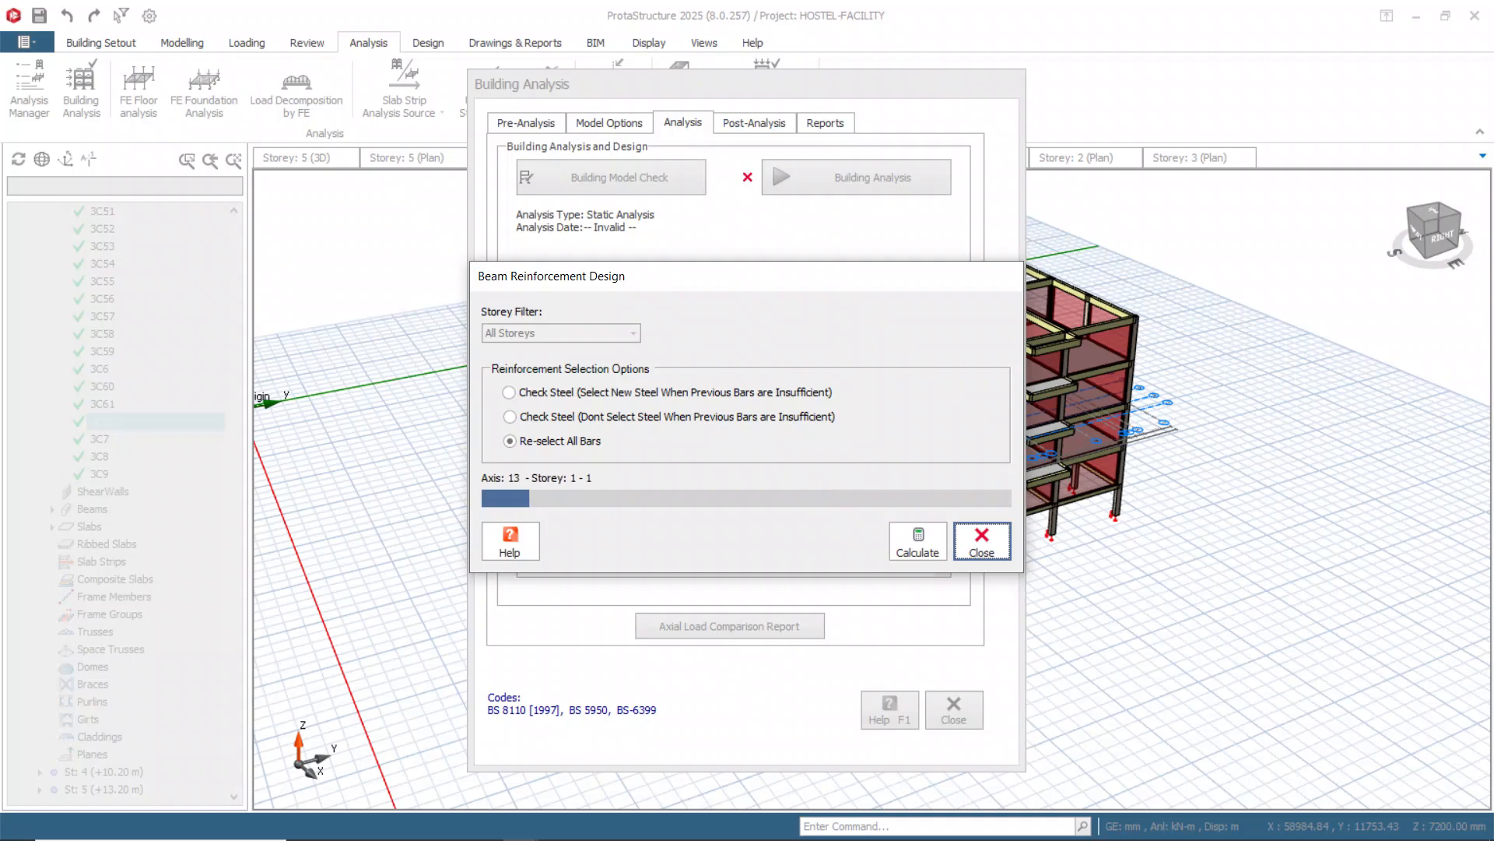
left_click(559, 831)
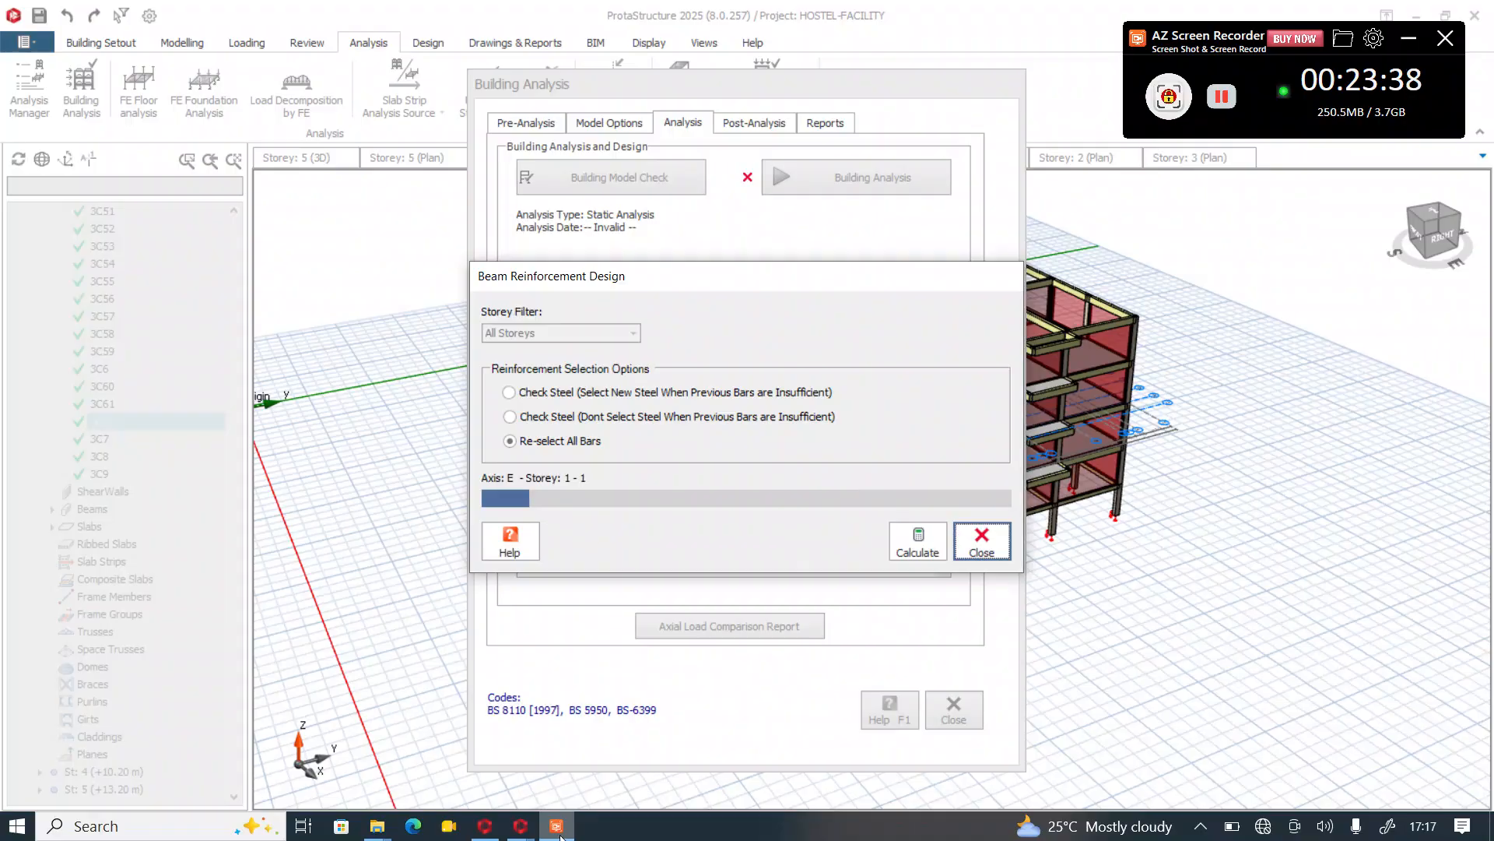
left_click(559, 831)
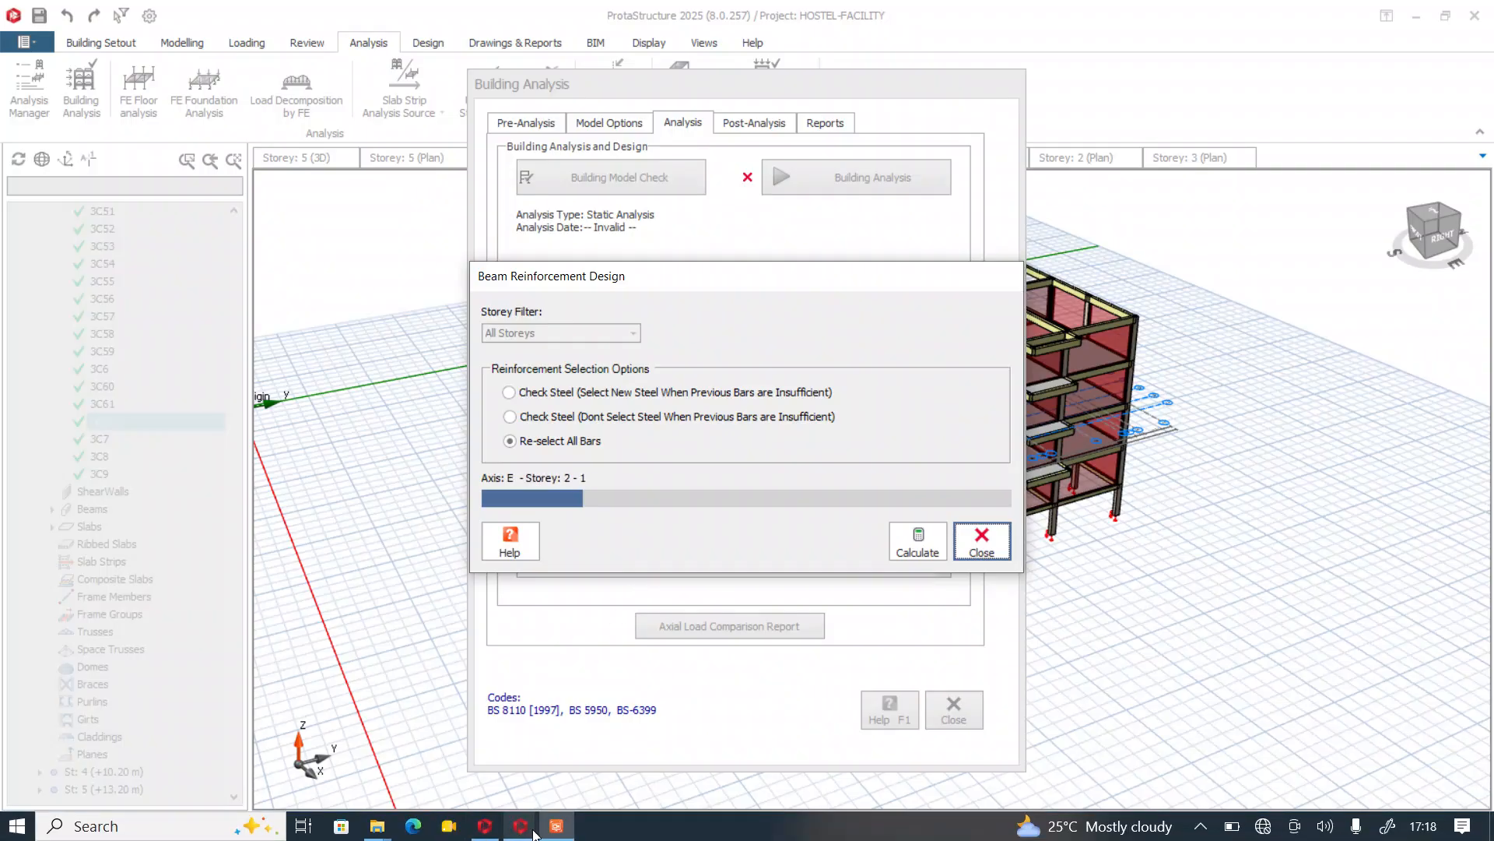
left_click(553, 830)
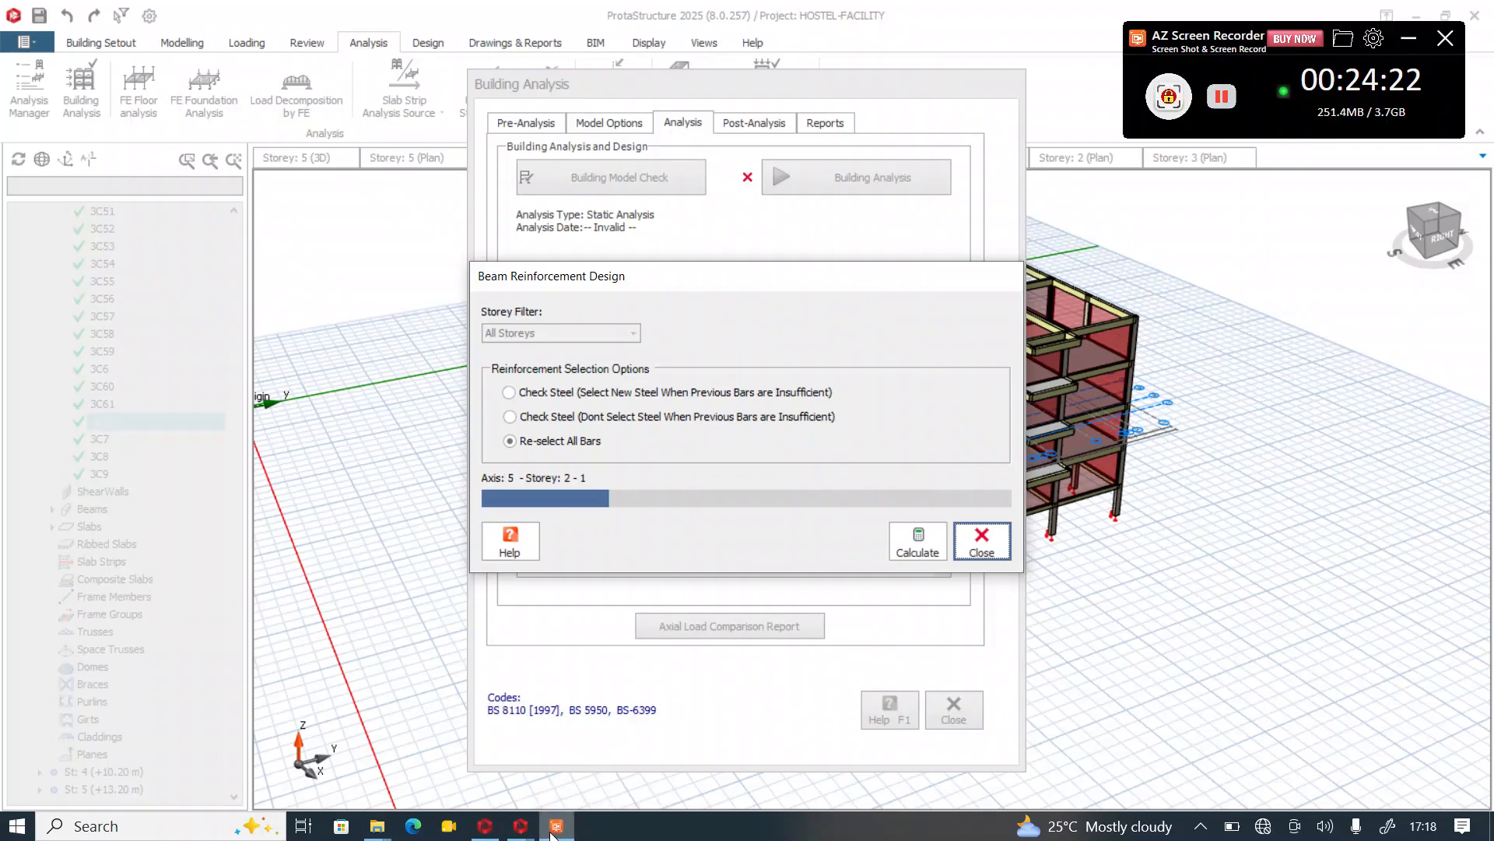
left_click(553, 830)
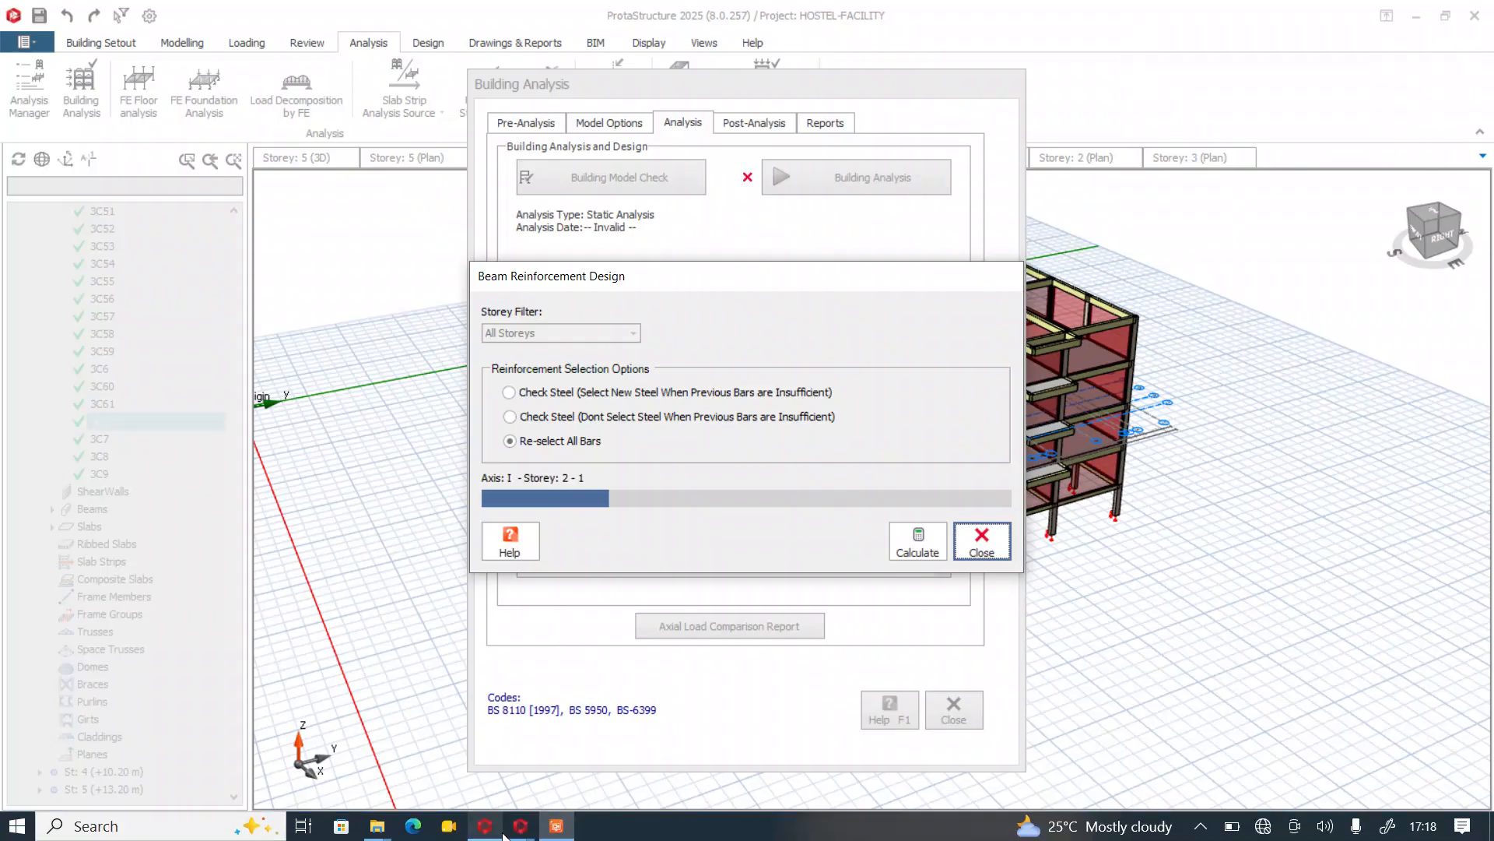
left_click(556, 830)
left_click(555, 829)
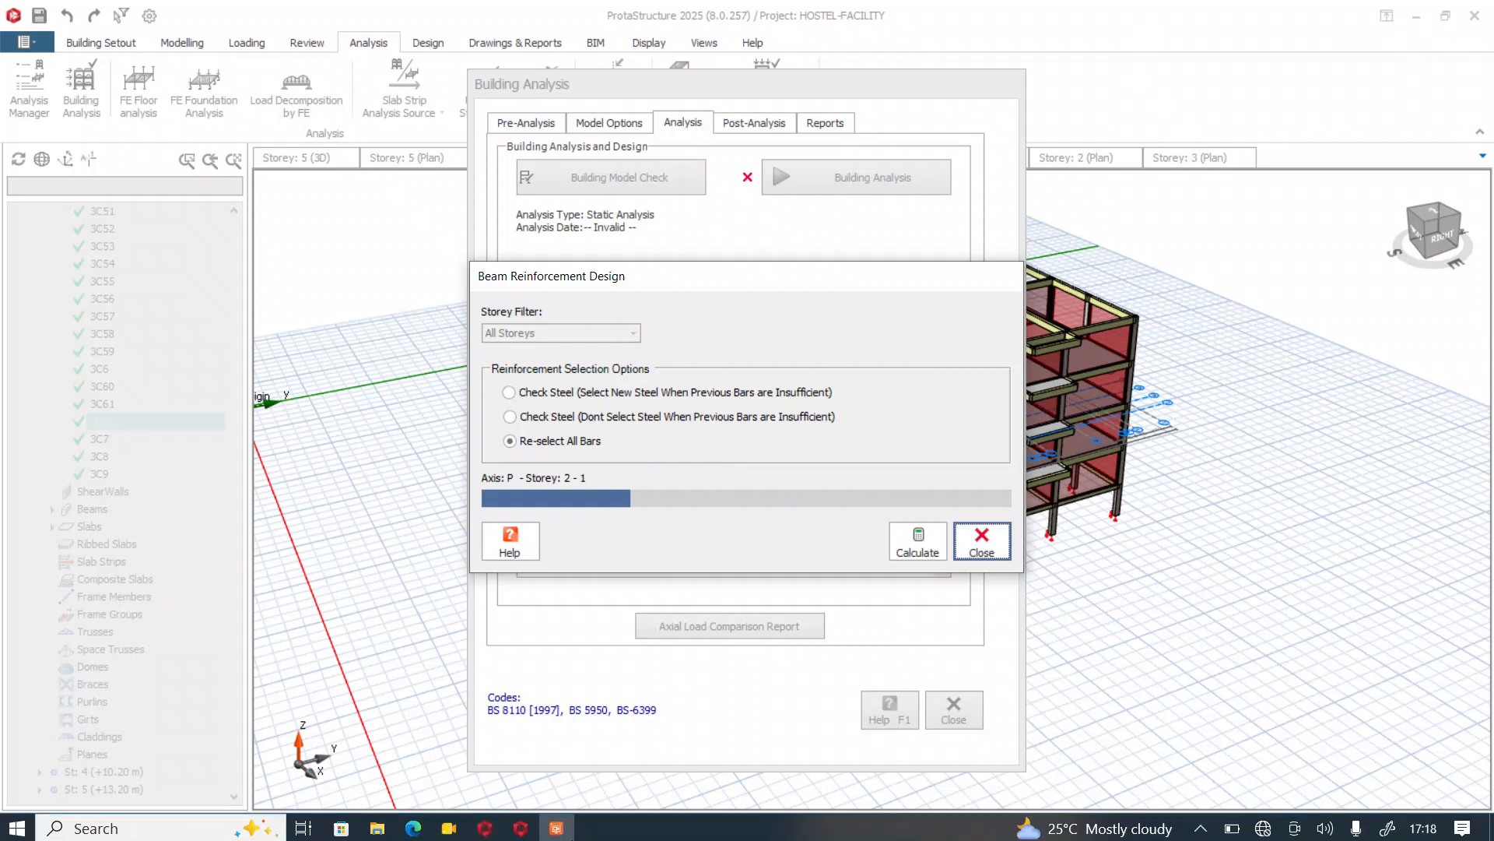
left_click(556, 827)
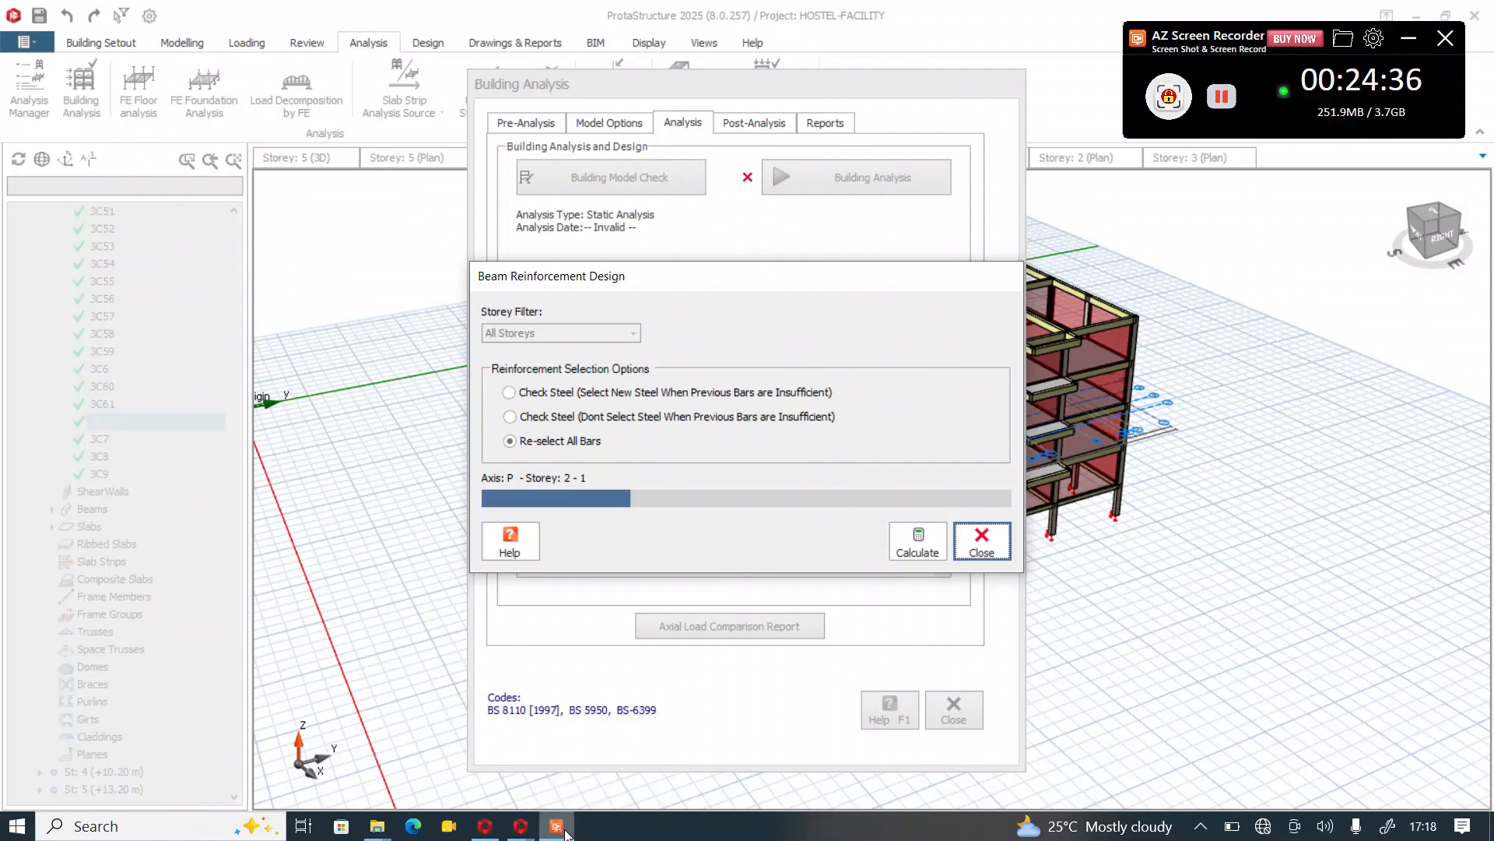
left_click(918, 448)
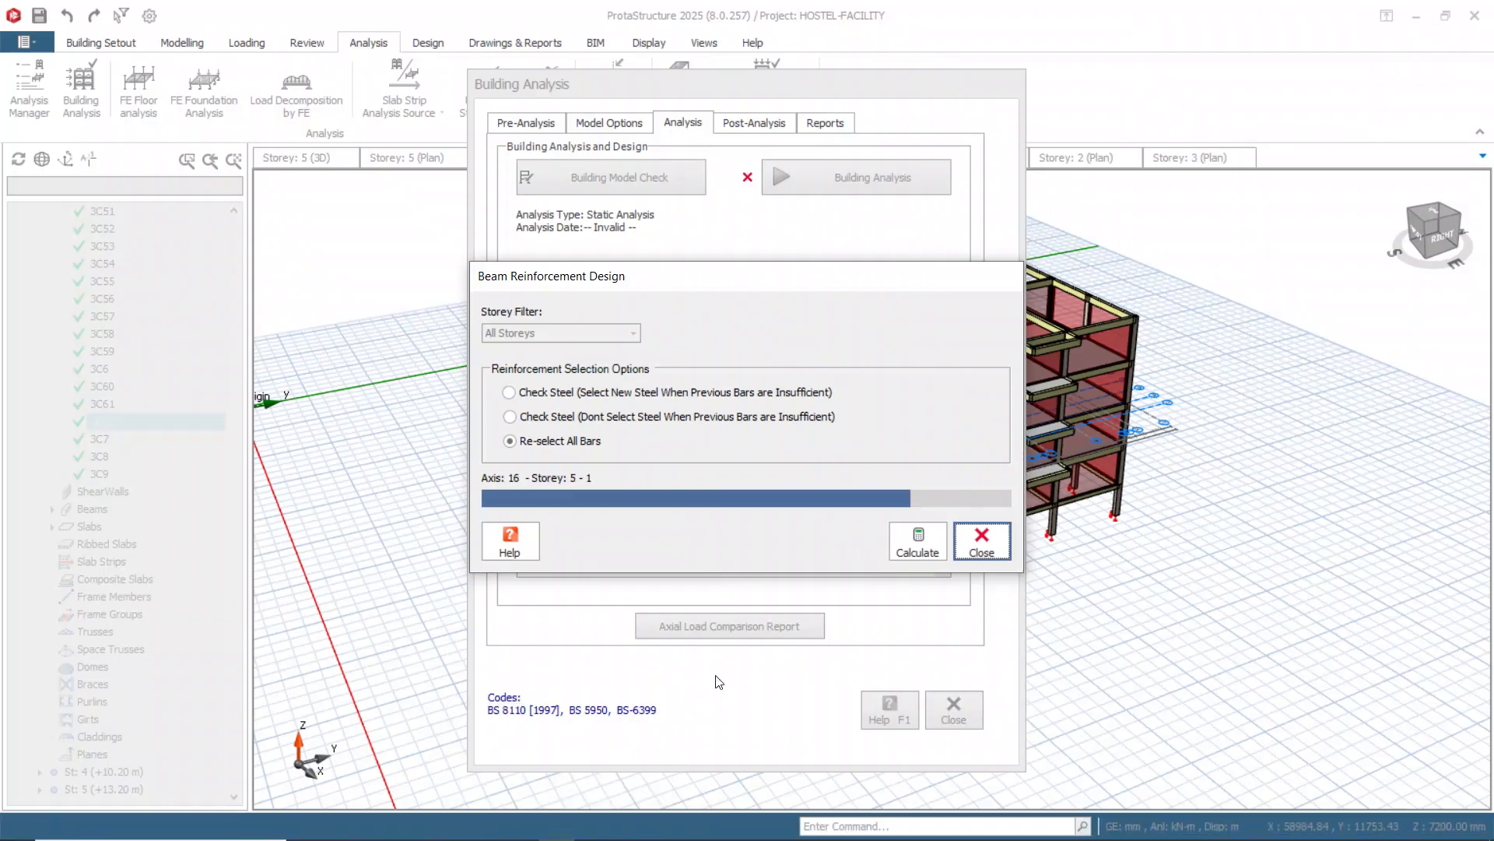
mouse_move(480, 833)
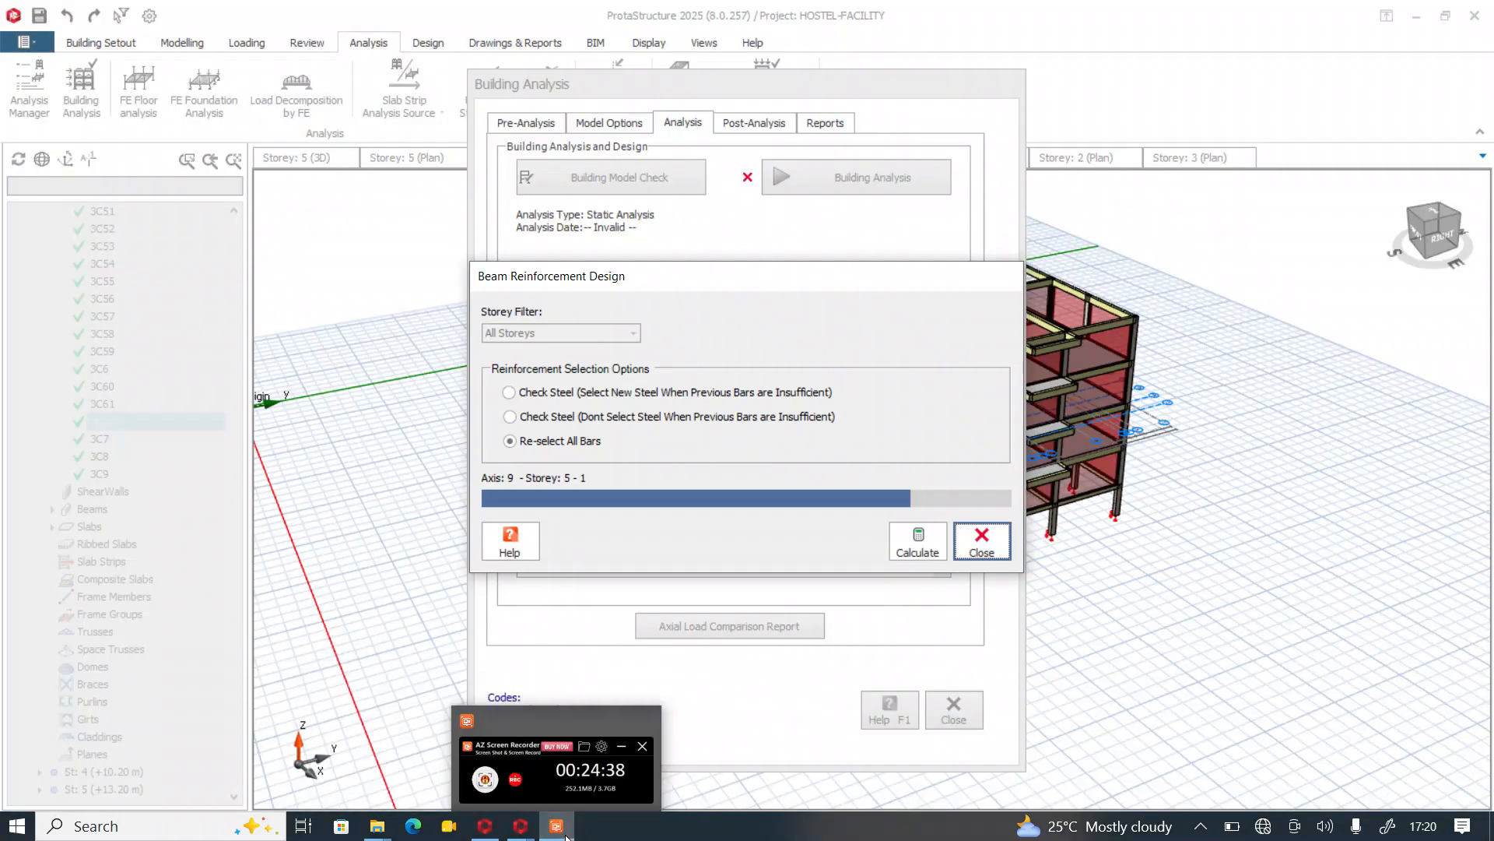
Acknowledge the axial load comparison warnings and close the Building Analysis dialog once the run has finished.
left_click(567, 836)
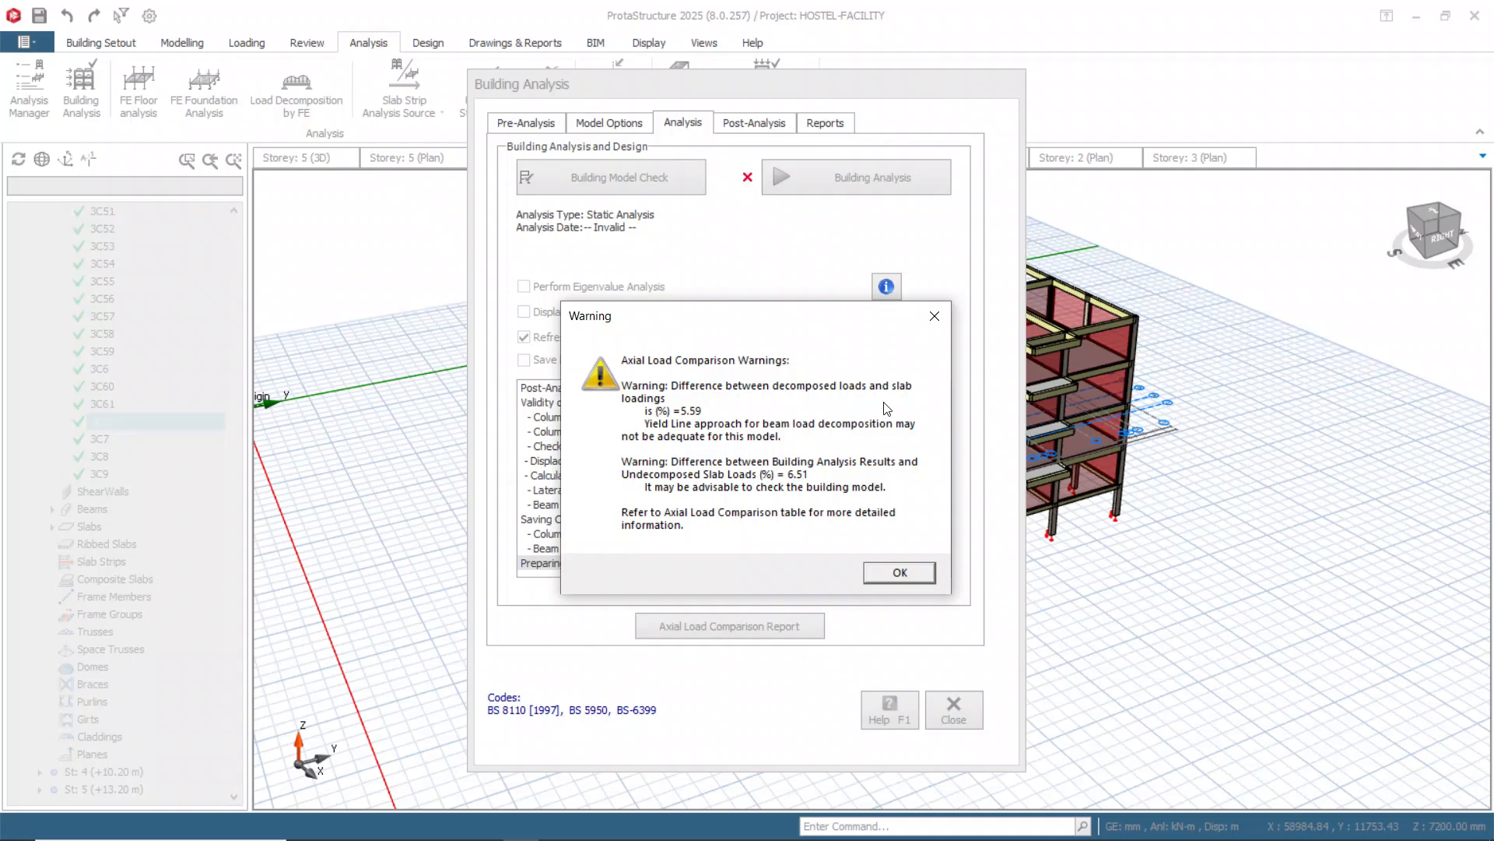
left_click(899, 573)
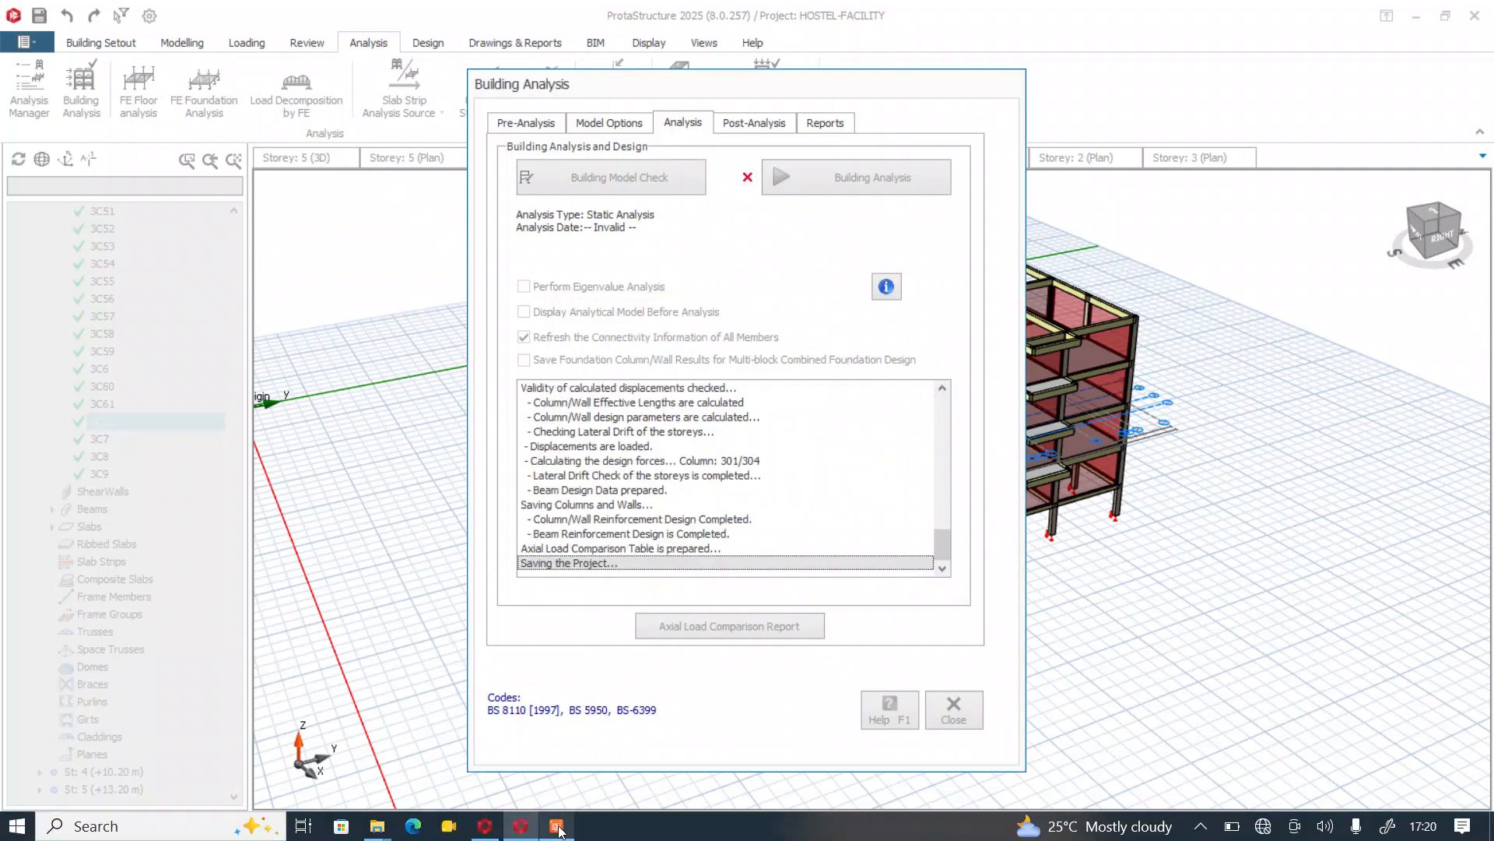
left_click(555, 828)
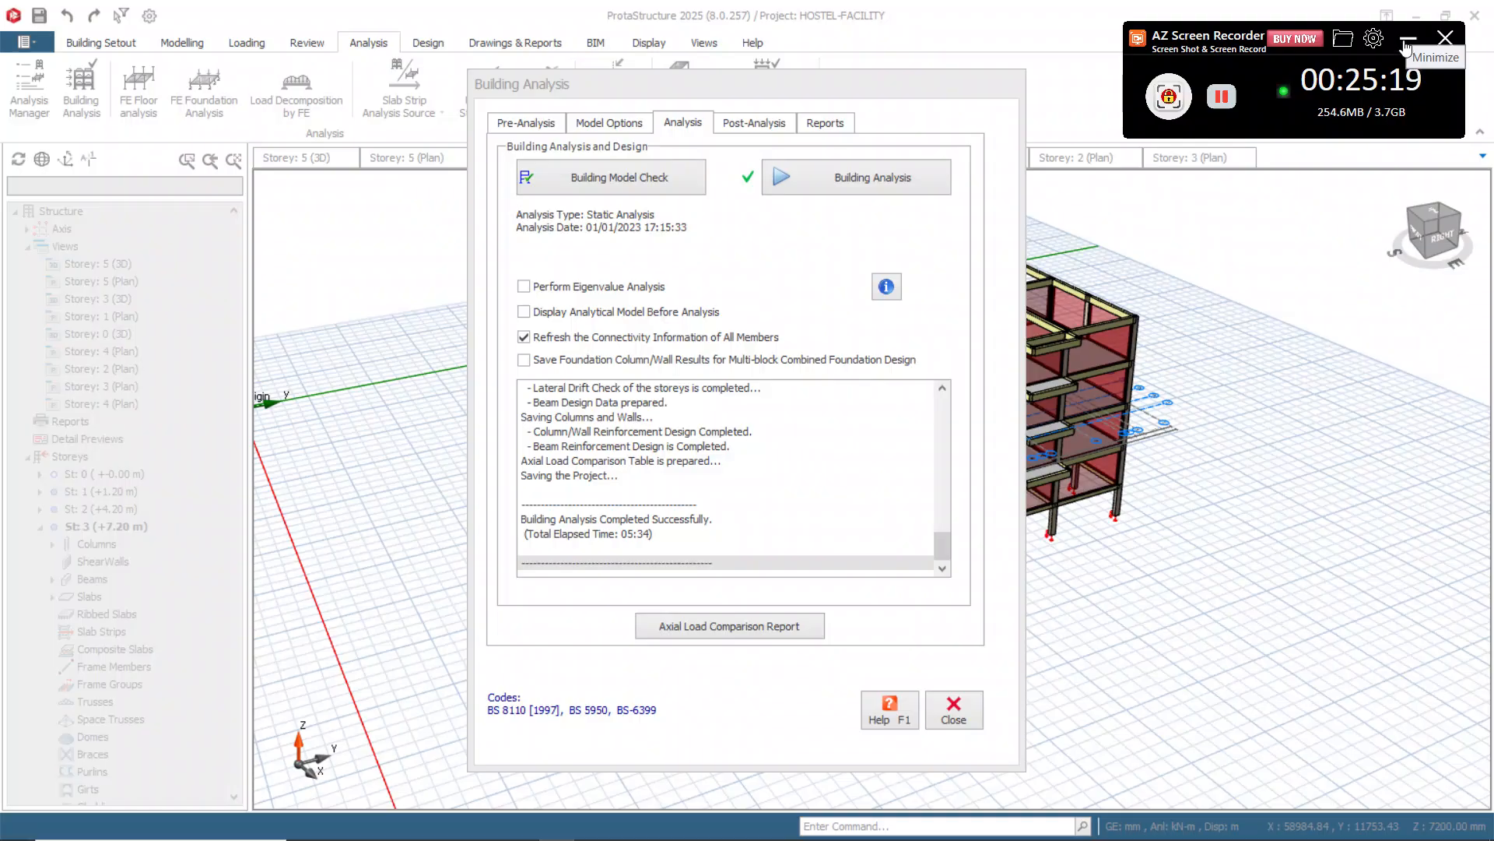
left_click(1407, 45)
left_click(960, 712)
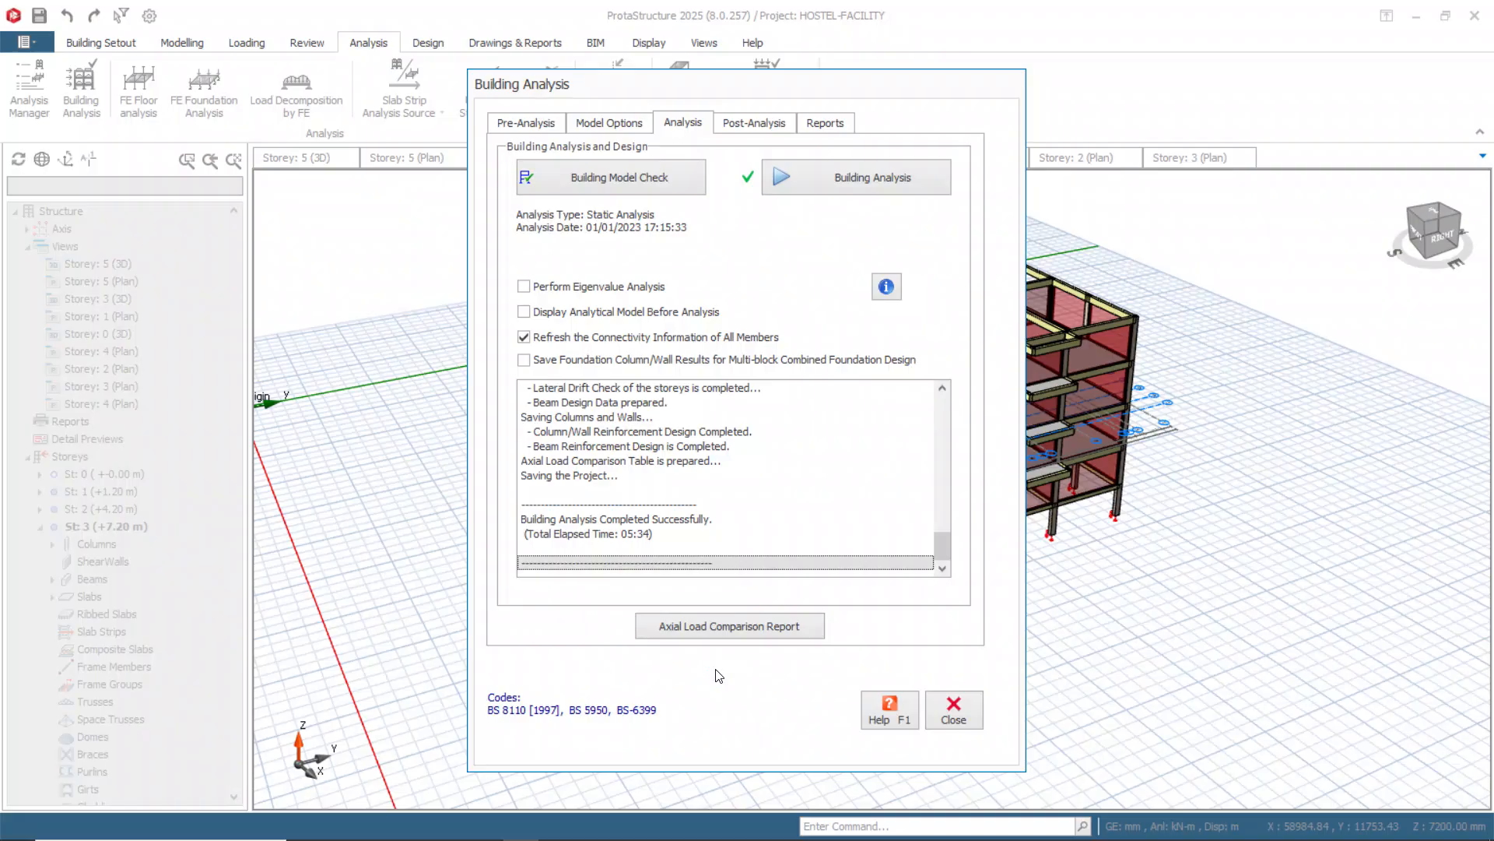
left_click(953, 712)
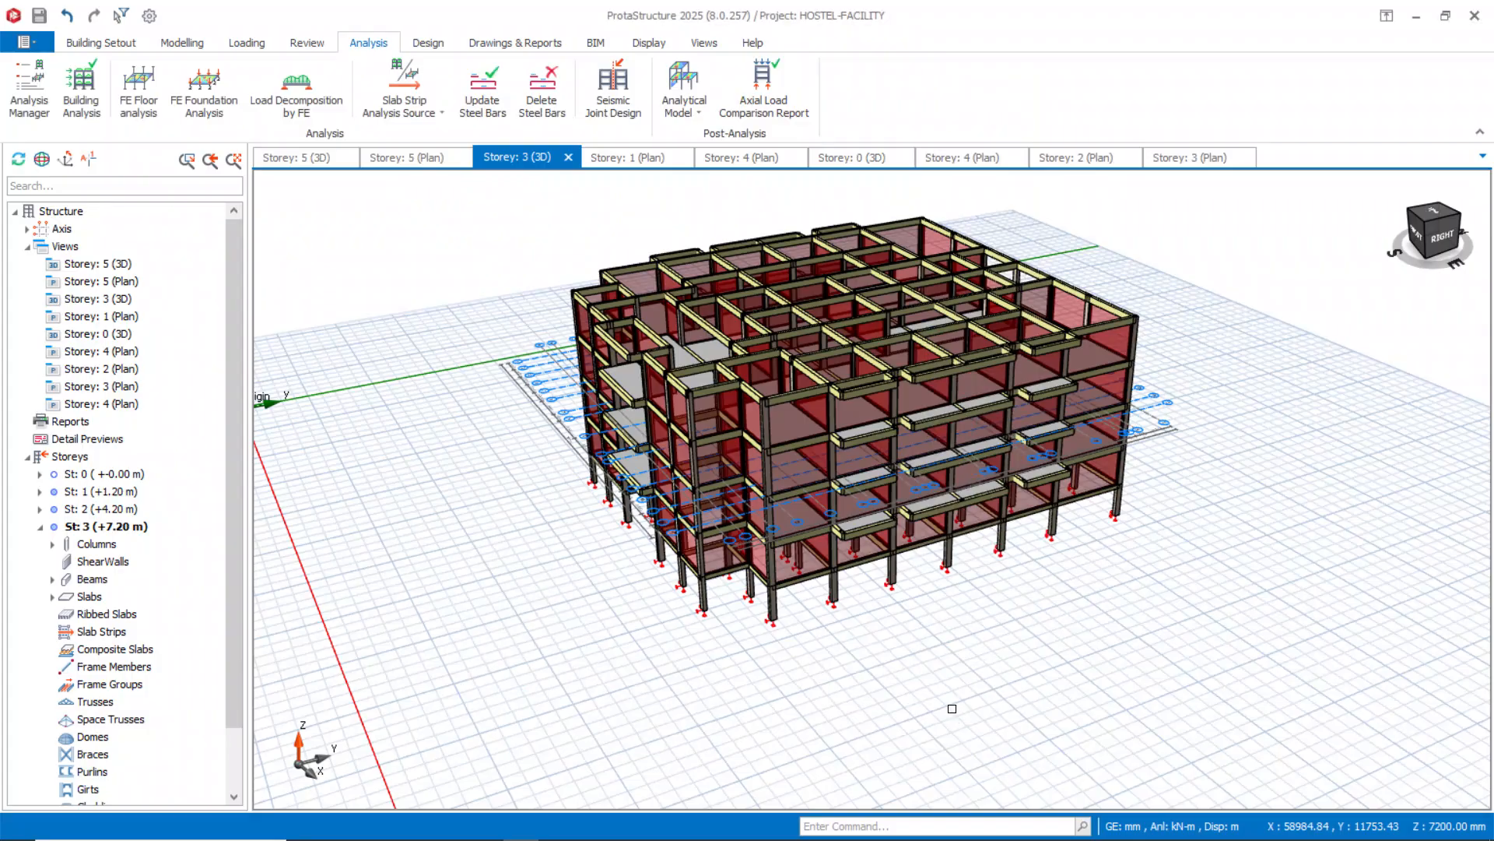
Open the building's analytical model and animate its displacements under dead load case G.
middle_click_drag(499, 639, 618, 639)
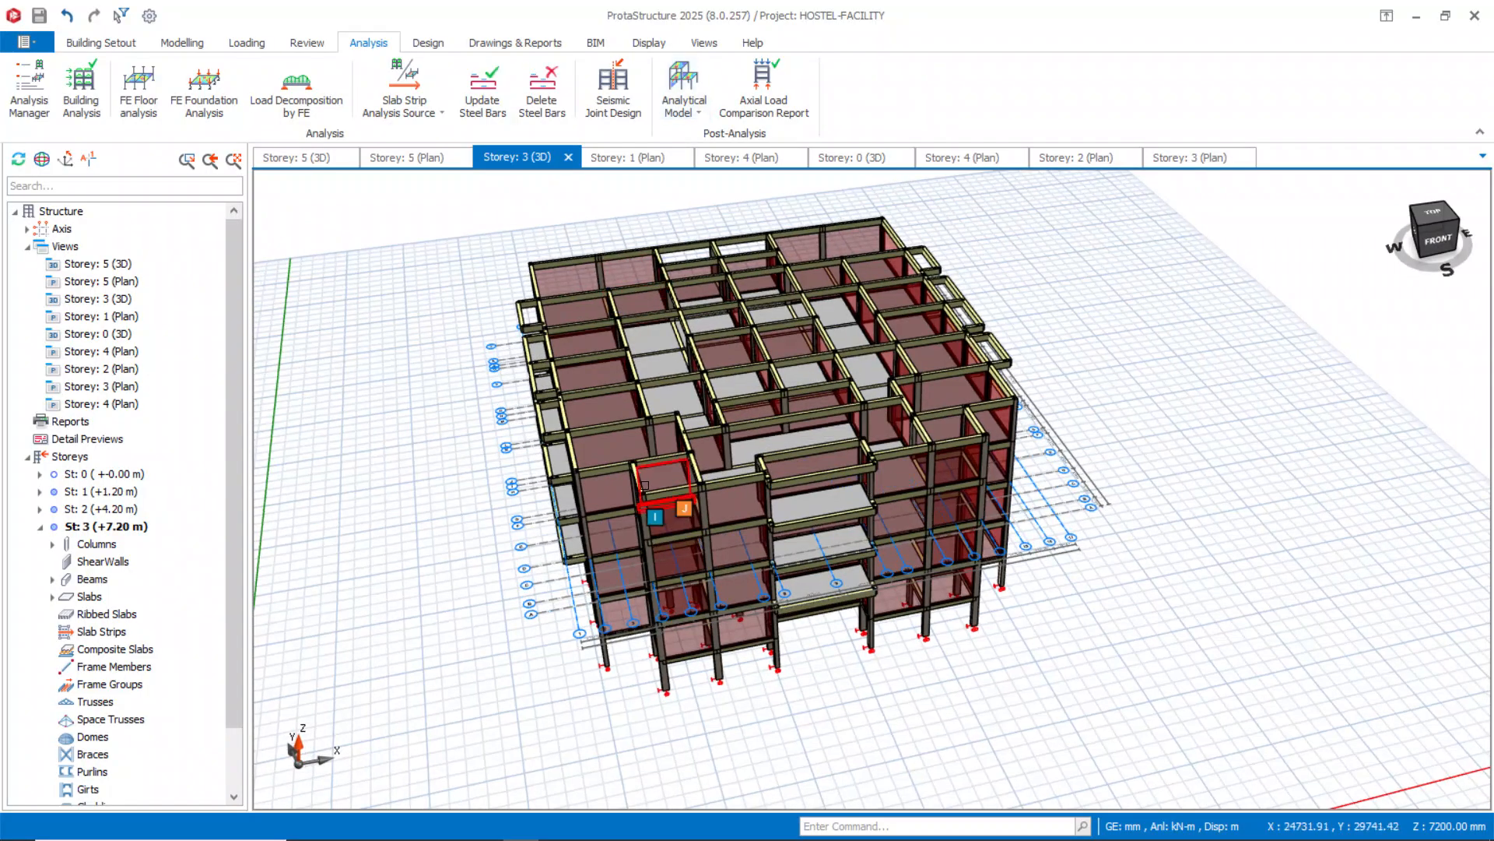
left_click(685, 87)
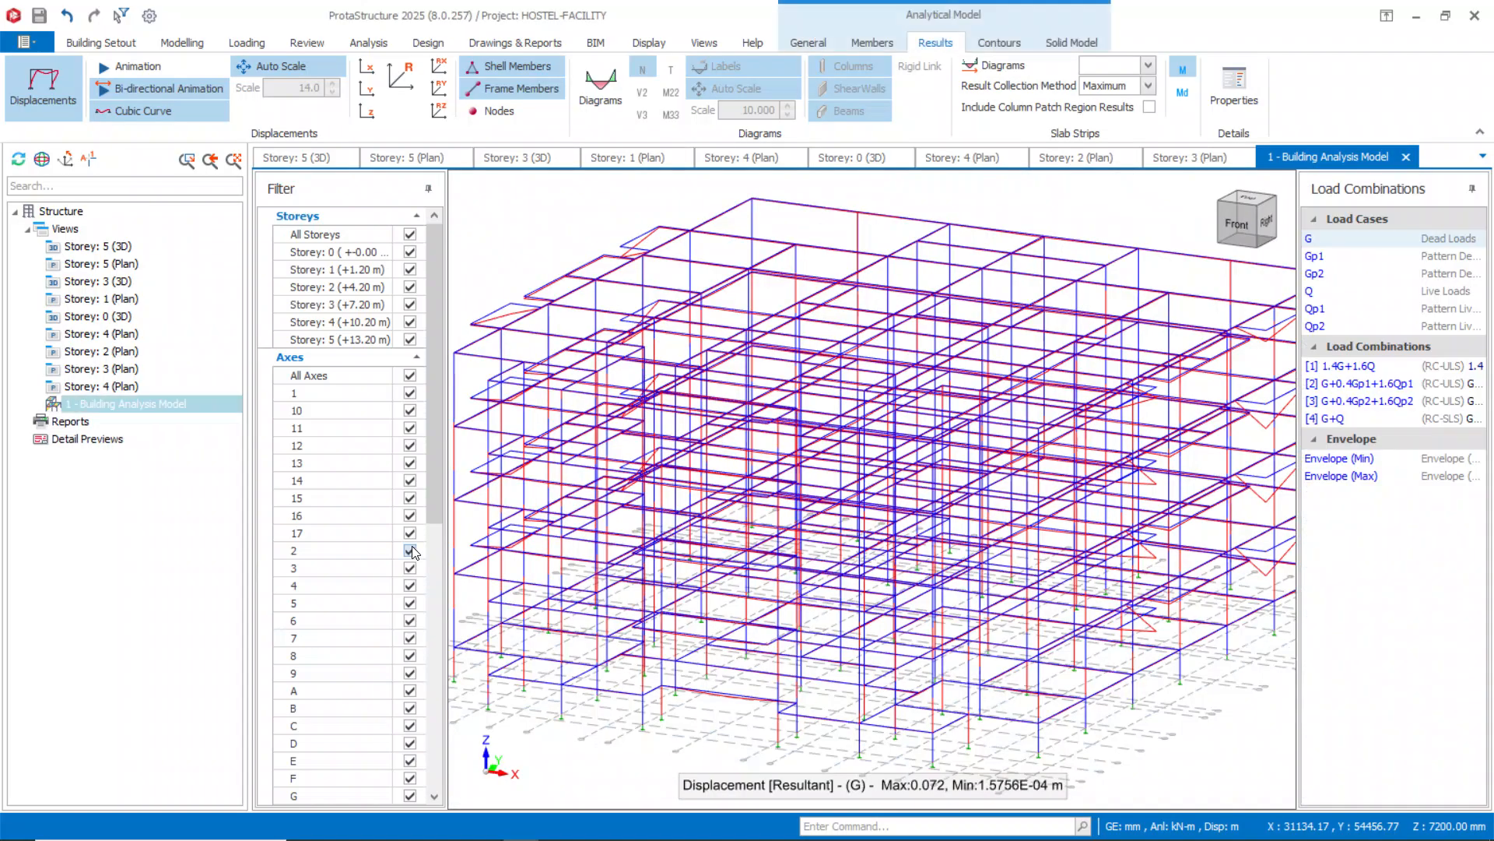
scroll(760, 410, "down", 5)
scroll(817, 476, "up", 10)
scroll(813, 523, "down", 4)
middle_click_drag(991, 564, 1179, 549)
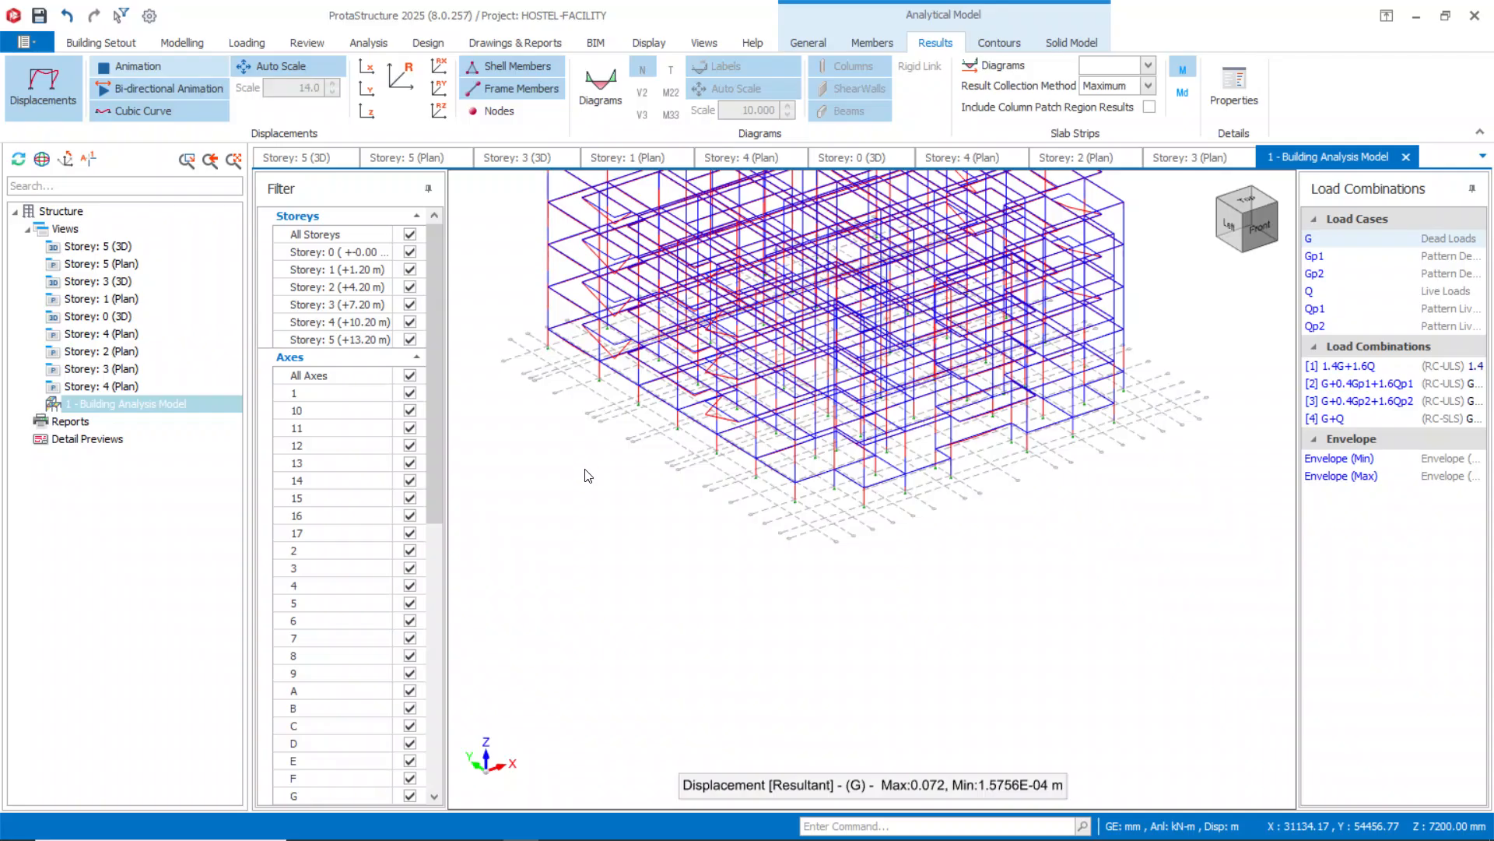
Examine the animated dead load displacements of the whole frame from several sides, down to individual columns and beams.
middle_click_drag(588, 480, 610, 544)
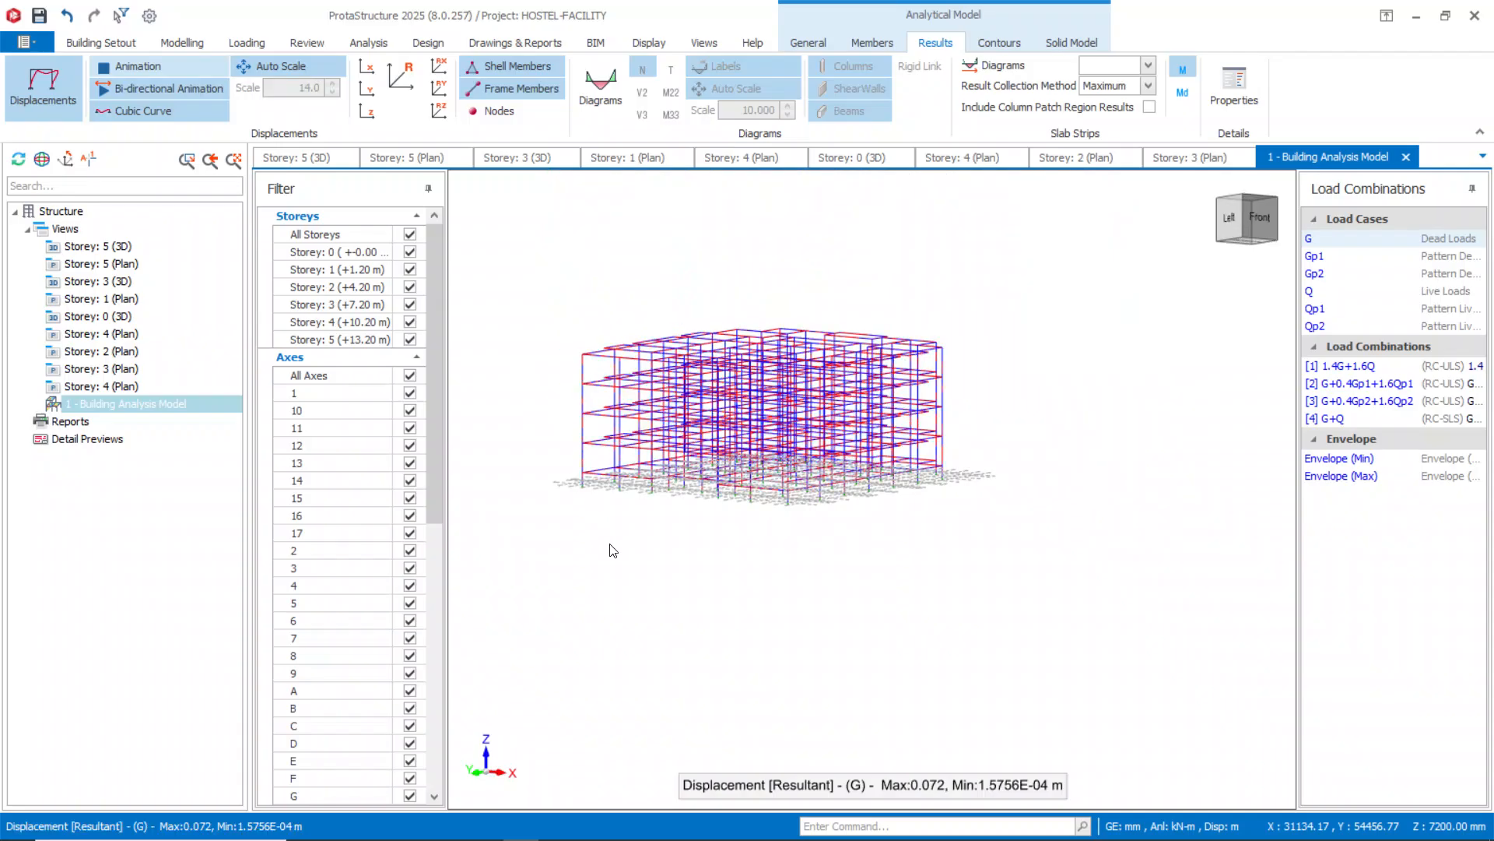
scroll(637, 499, "up", 5)
scroll(636, 516, "down", 6)
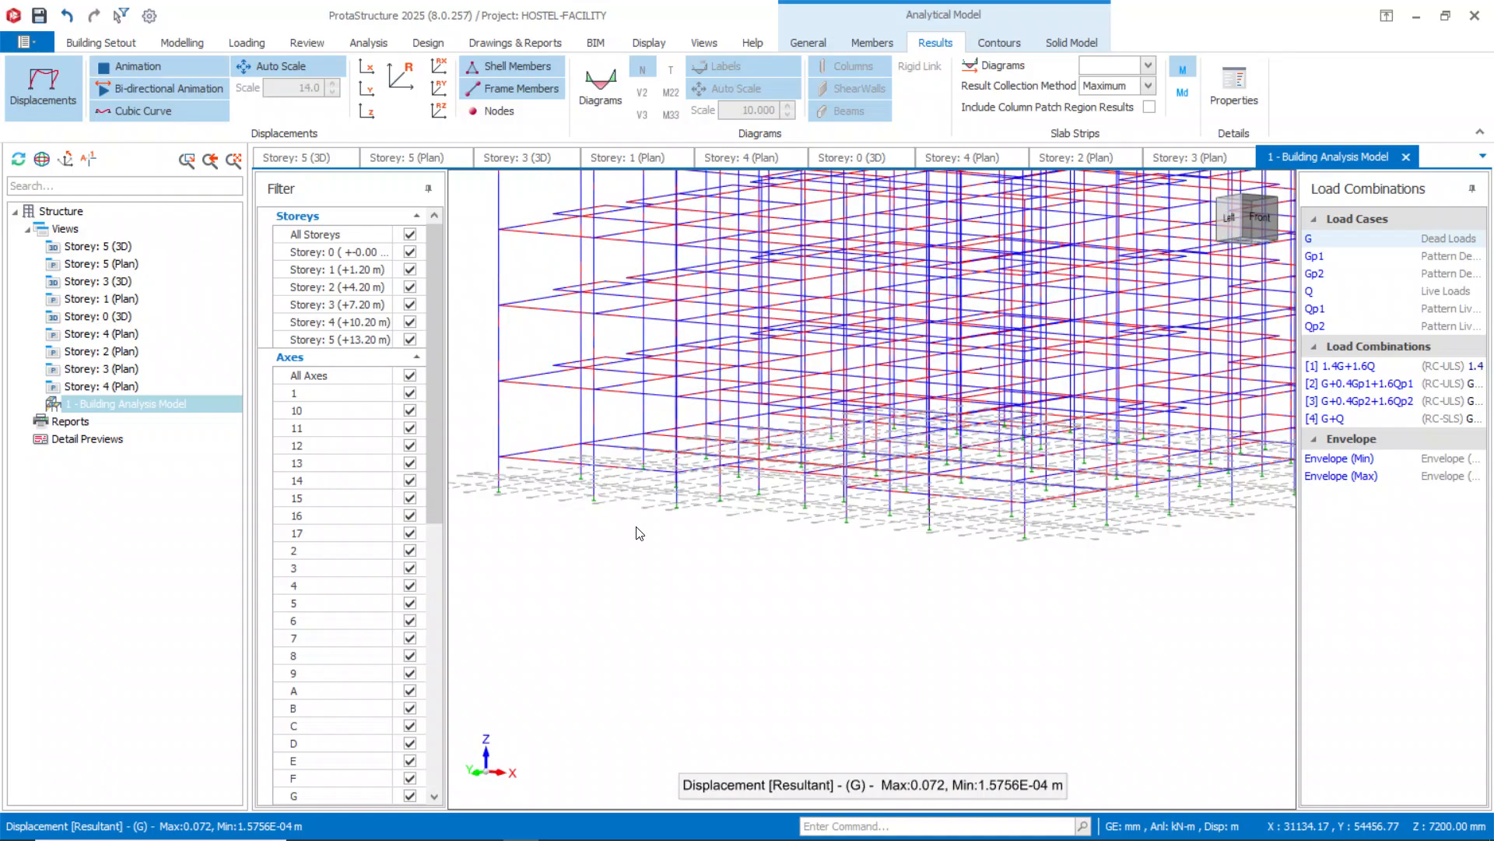
middle_click_drag(696, 601, 926, 592)
scroll(887, 420, "up", 5)
scroll(890, 424, "down", 4)
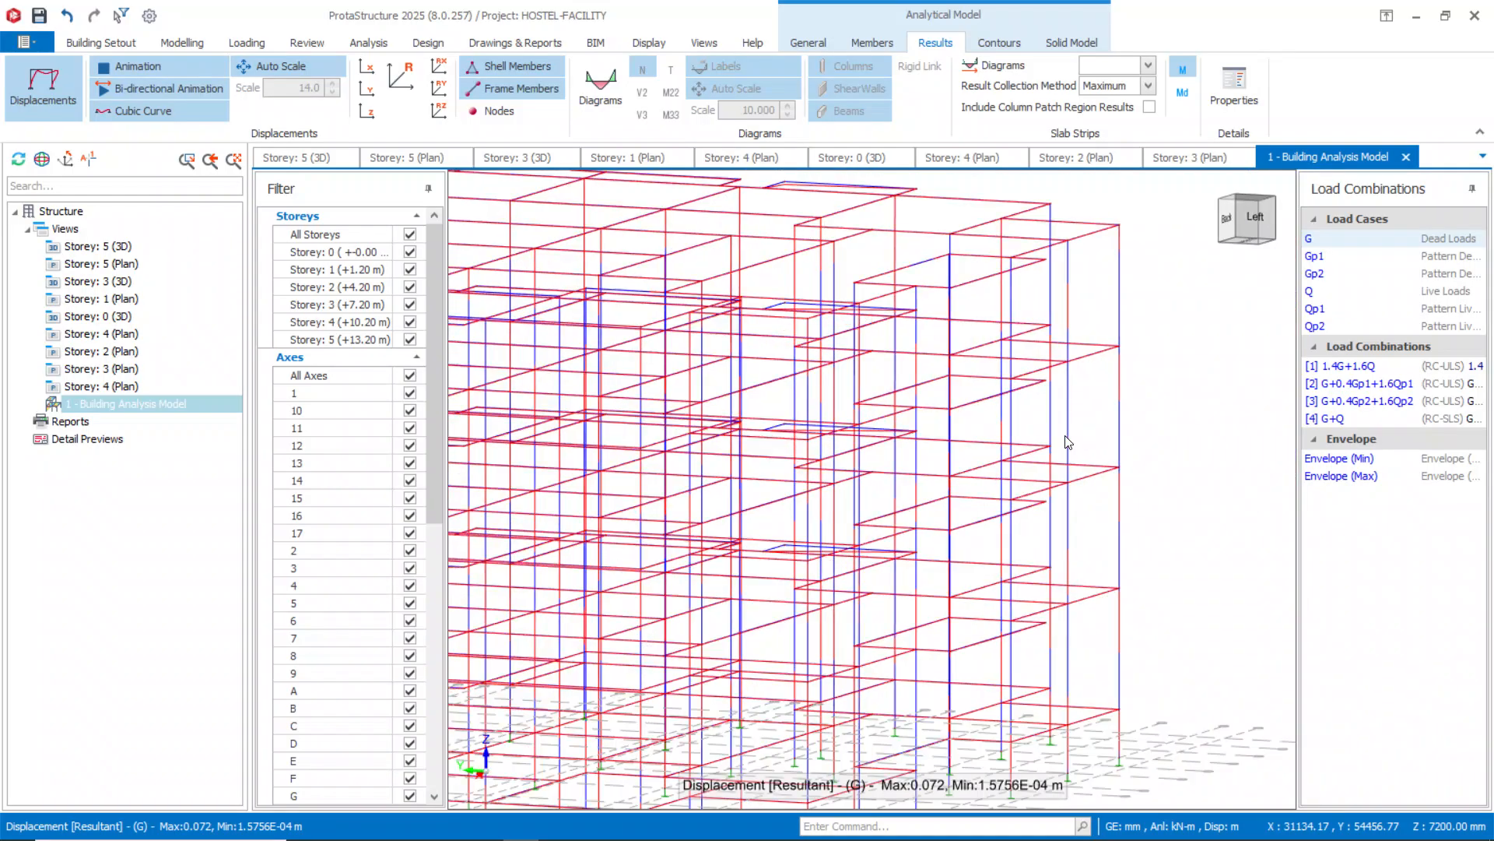
scroll(1063, 436, "down", 3)
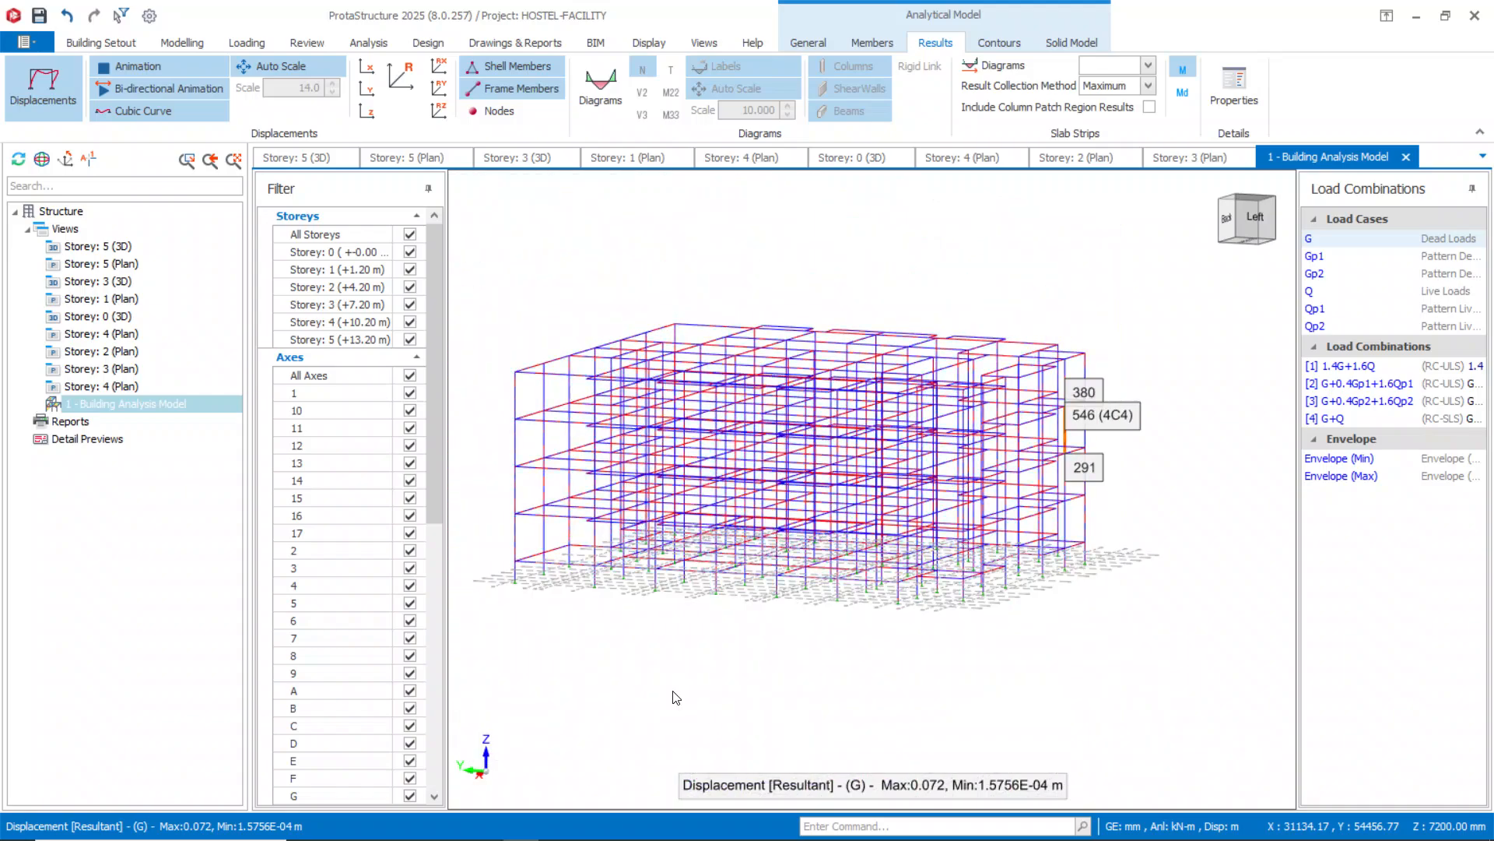
middle_click_drag(509, 717, 618, 654)
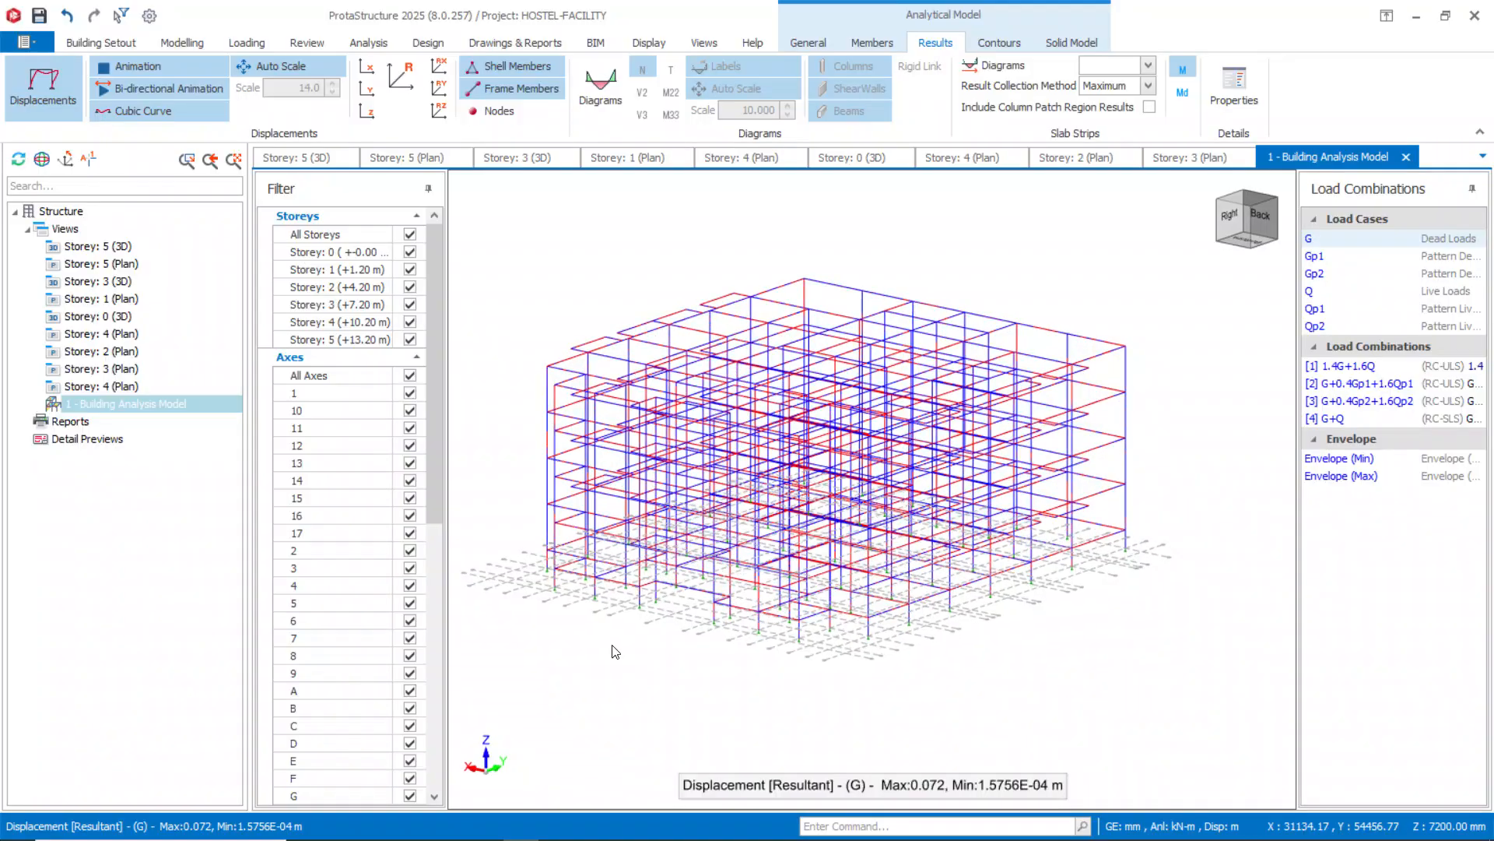
left_click(123, 66)
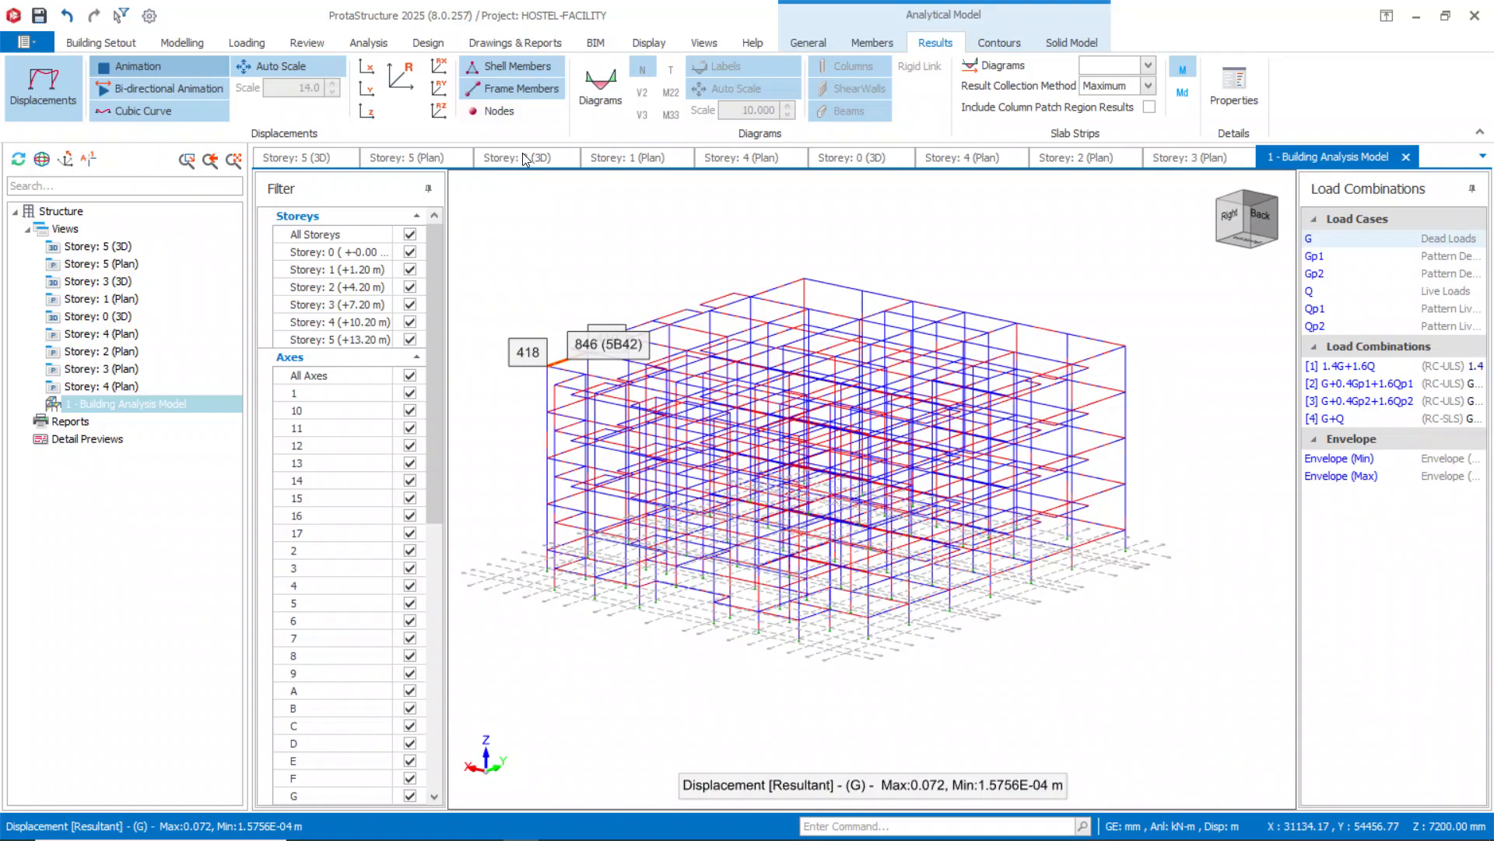
Return to the Storey 5 3D view and colour the model's members by Design Status.
left_click(309, 156)
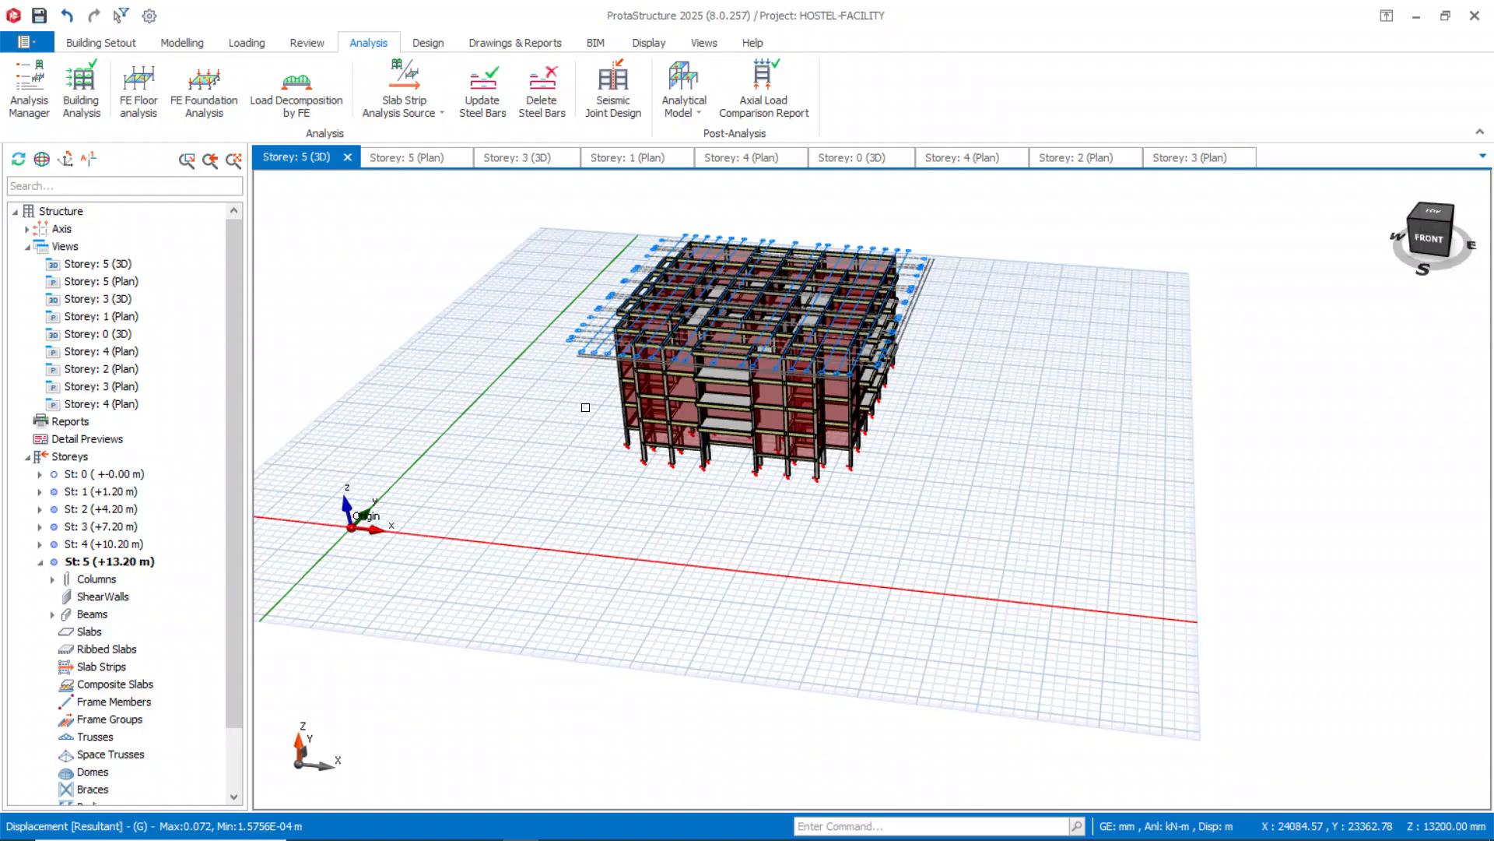
middle_click_drag(538, 430, 597, 427)
left_click(311, 44)
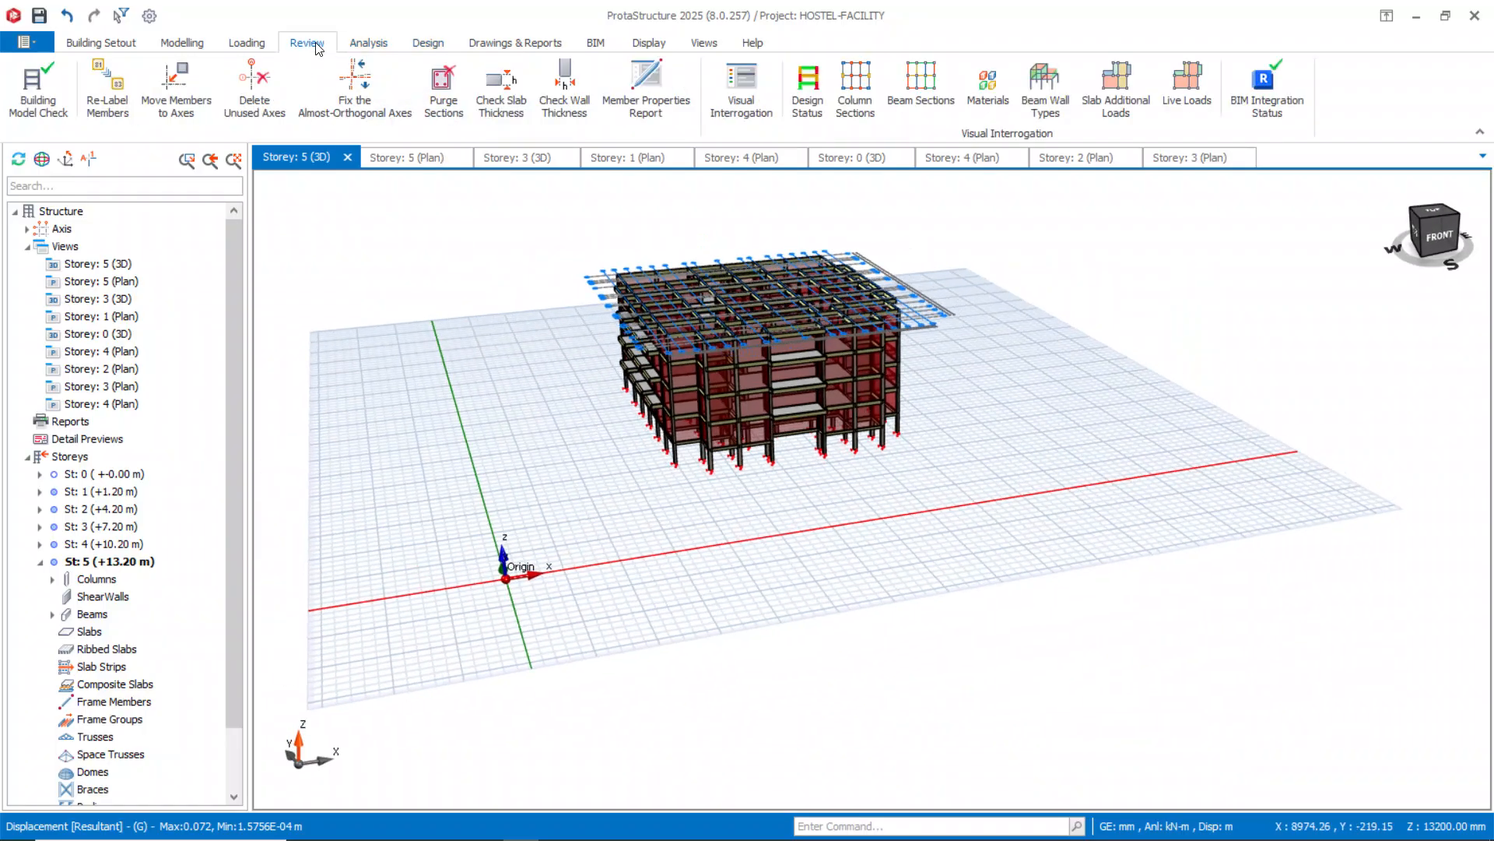
left_click(809, 105)
mouse_move(704, 604)
middle_mouse_down()
mouse_move(817, 587)
mouse_move(1278, 610)
mouse_move(1231, 576)
mouse_move(1137, 561)
mouse_move(1131, 607)
mouse_move(1166, 606)
mouse_move(1088, 594)
mouse_move(1094, 604)
middle_mouse_up()
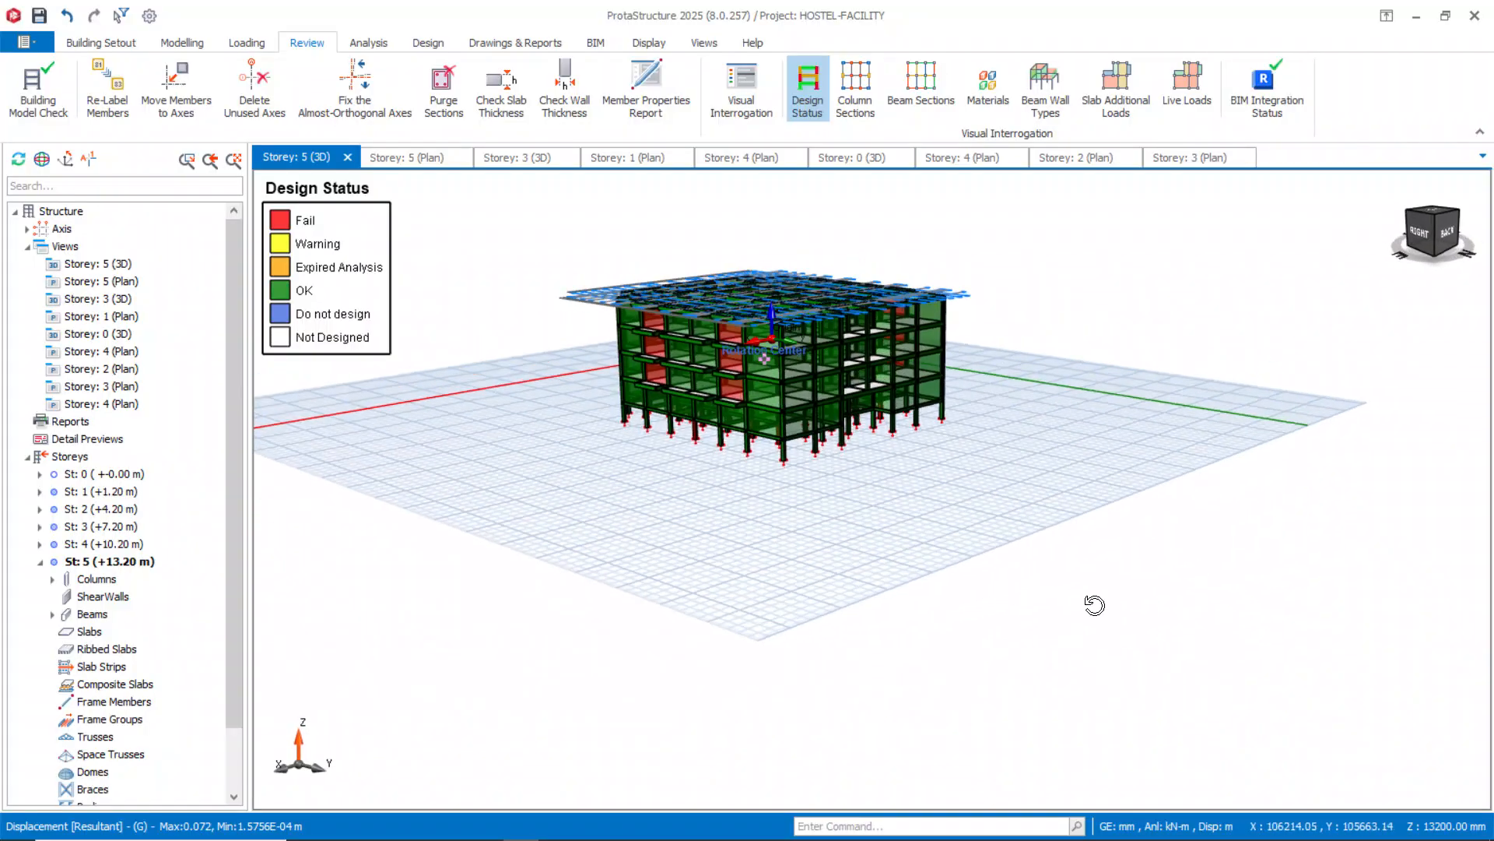
Examine the design status of the columns, beams and slabs up close, looking for members coloured as Fail.
scroll(661, 436, "up", 3)
scroll(673, 388, "up", 10)
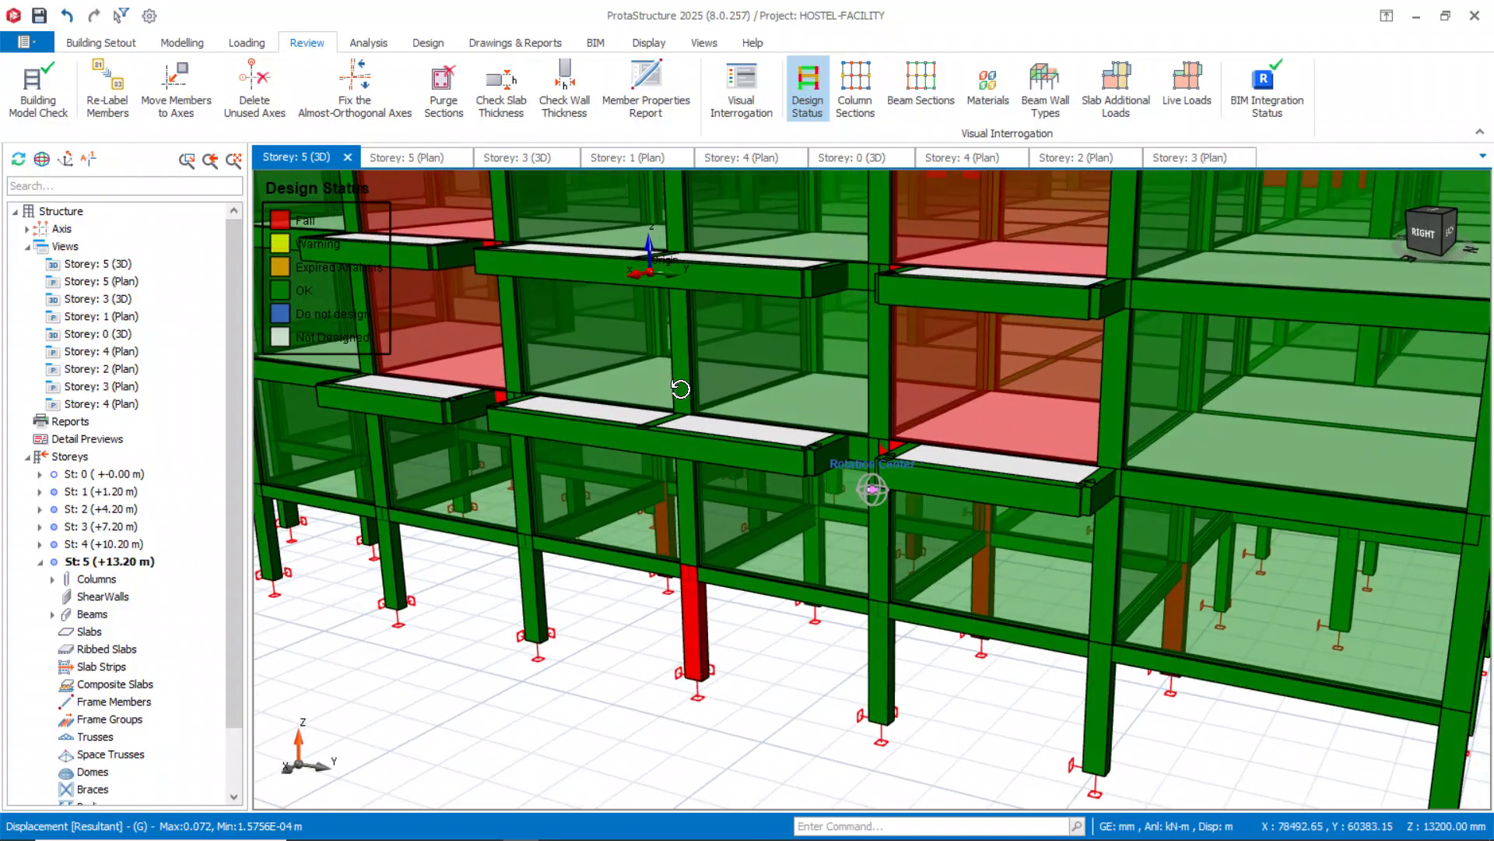
middle_click_drag(681, 388, 671, 398)
scroll(594, 670, "down", 2)
mouse_move(594, 670)
middle_mouse_down()
mouse_move(625, 625)
mouse_move(504, 671)
mouse_move(650, 720)
mouse_move(685, 705)
mouse_move(802, 739)
mouse_move(387, 727)
middle_mouse_up()
scroll(484, 727, "down", 2)
scroll(484, 723, "down", 3)
scroll(787, 680, "up", 5)
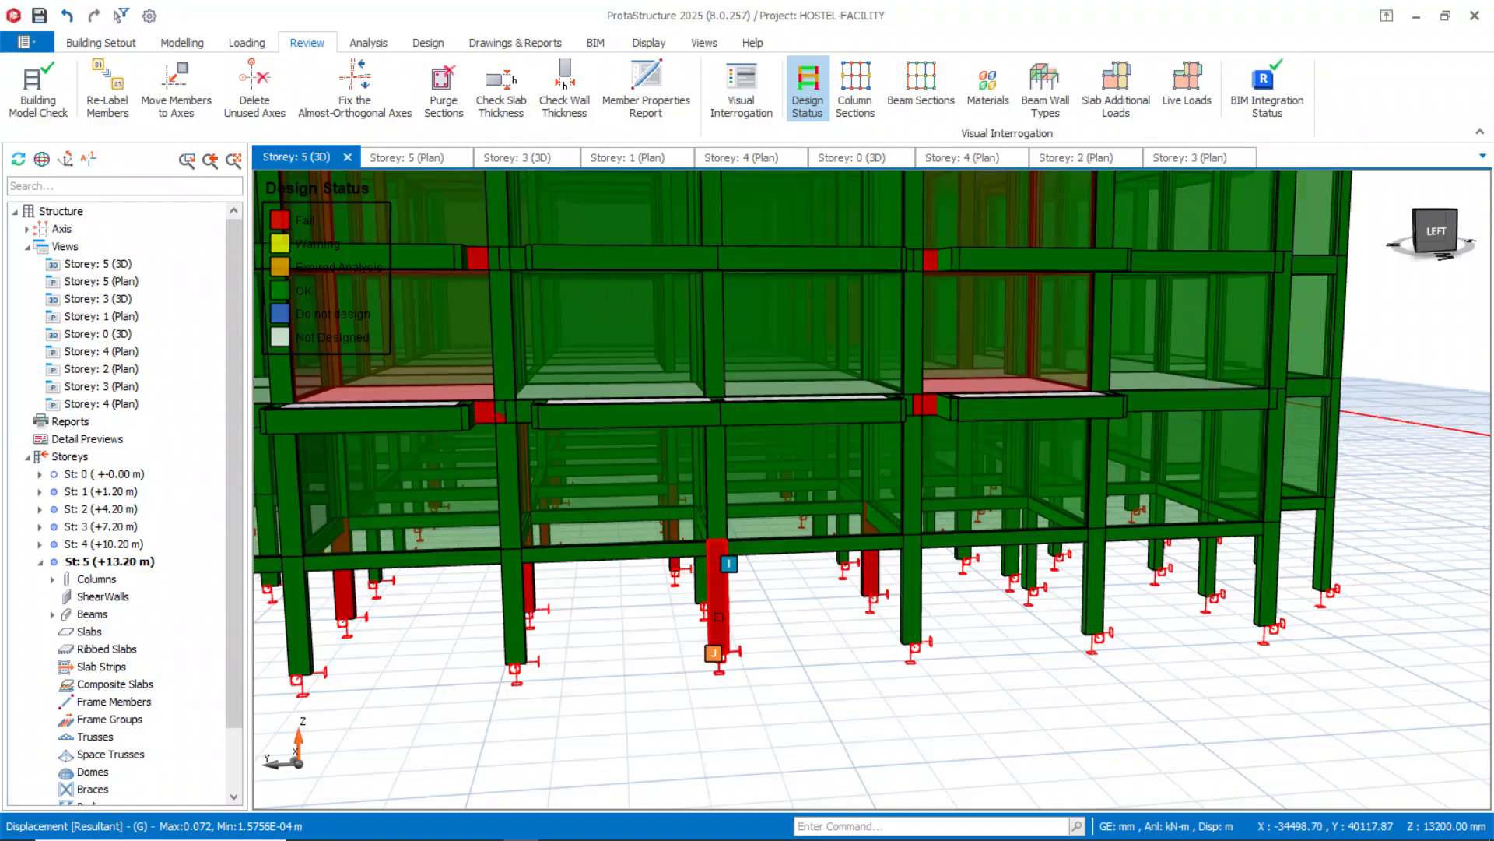
Review the reinforcement section design of storey 1 column 1C11, accept it and clear the selection.
left_click(719, 616)
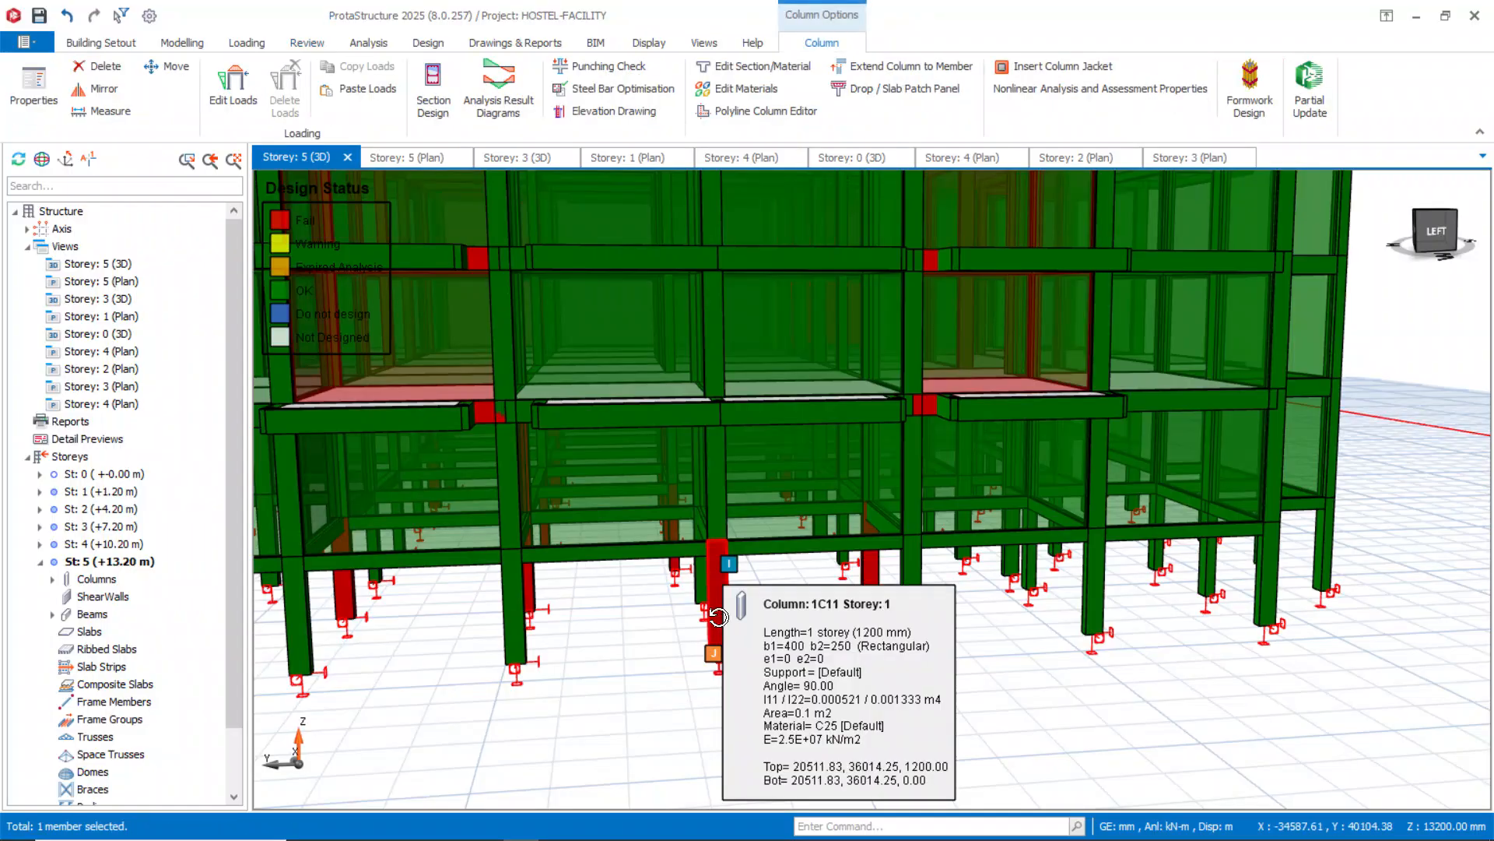
right_click(719, 623)
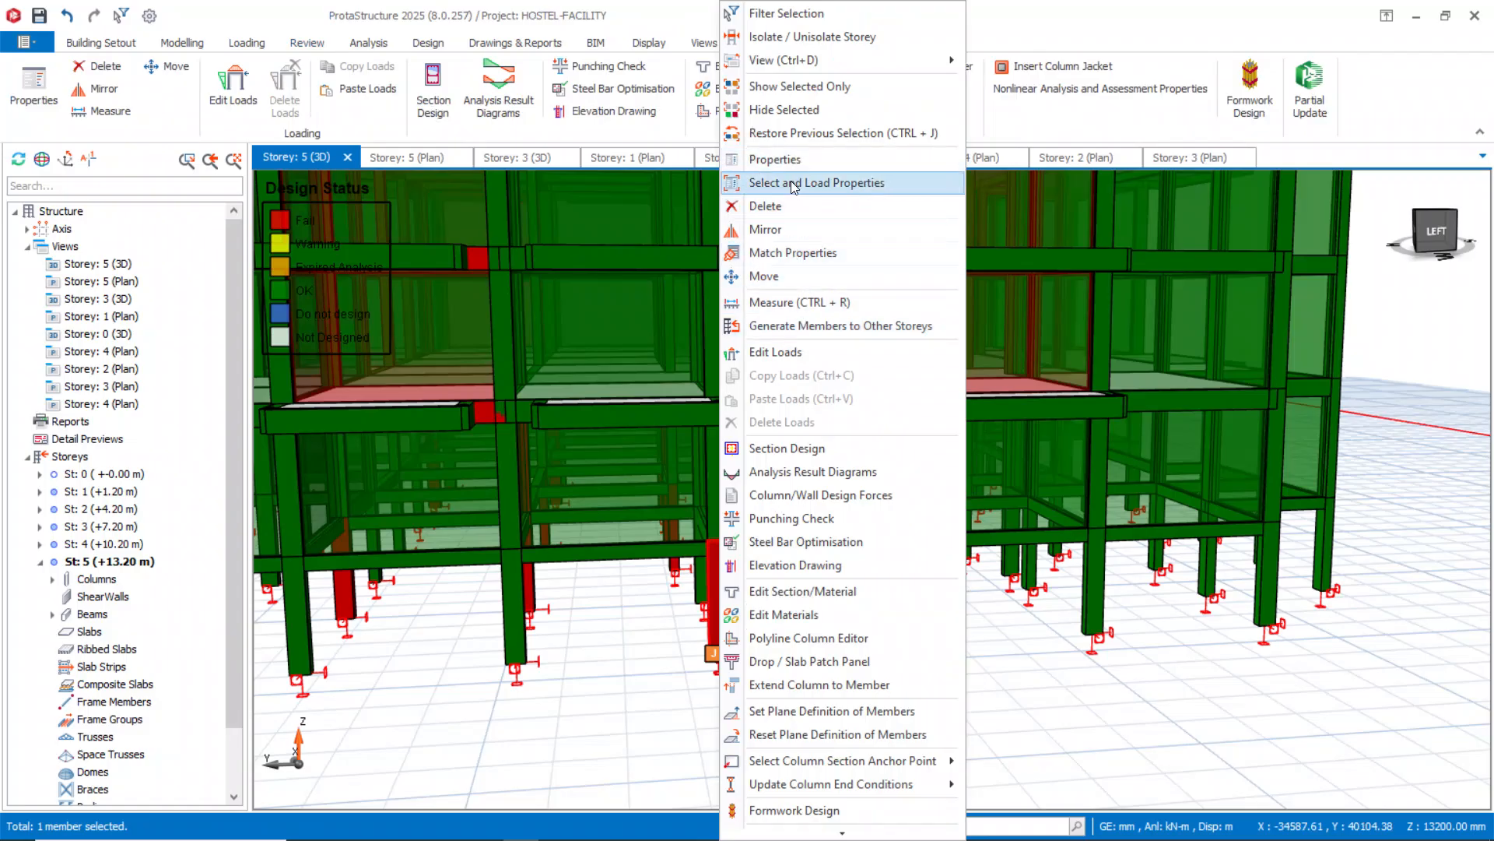
left_click(778, 453)
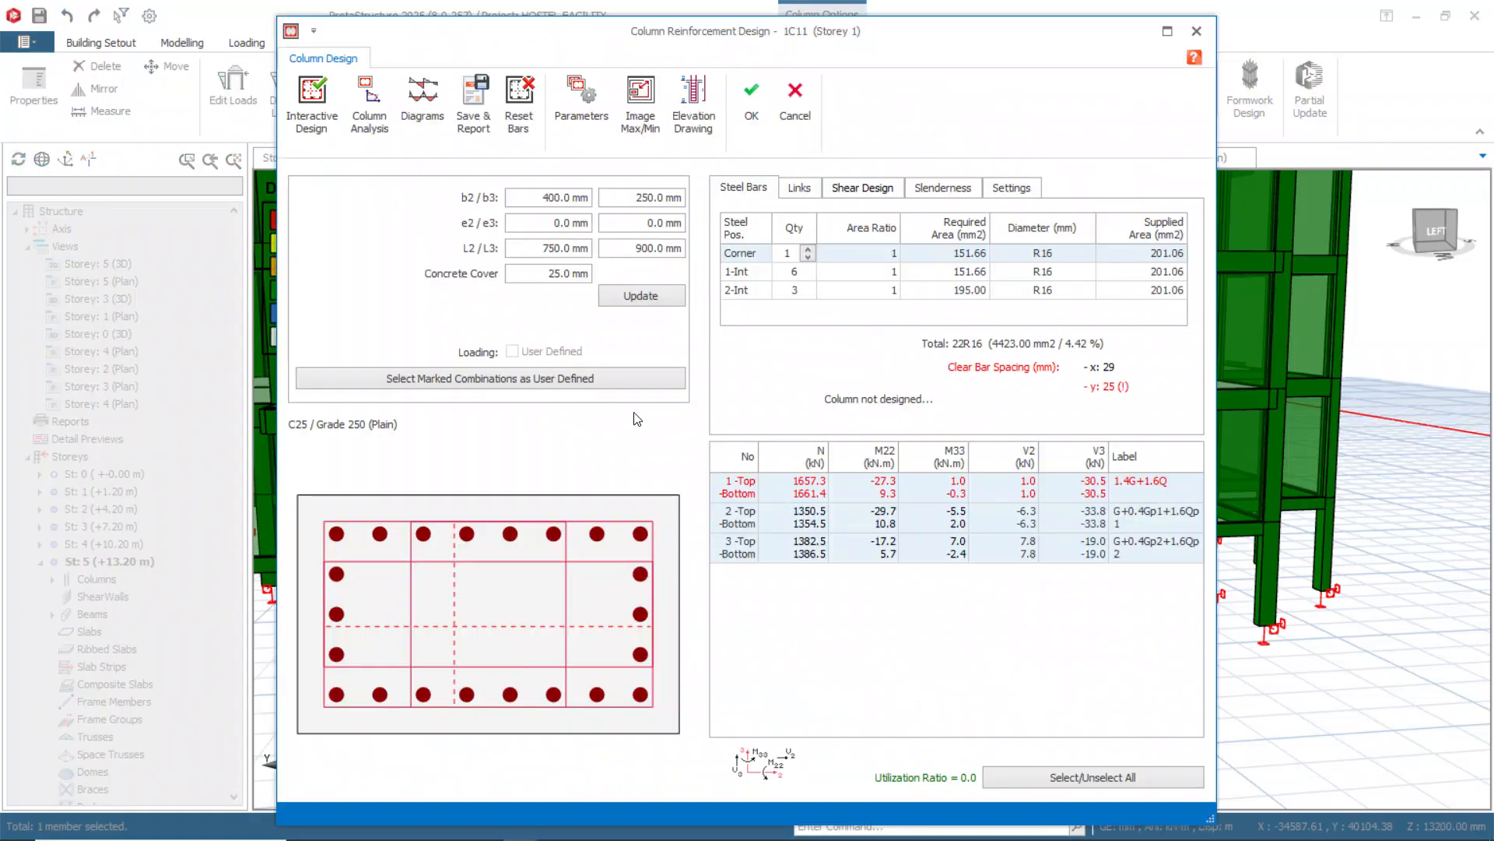
left_click(746, 116)
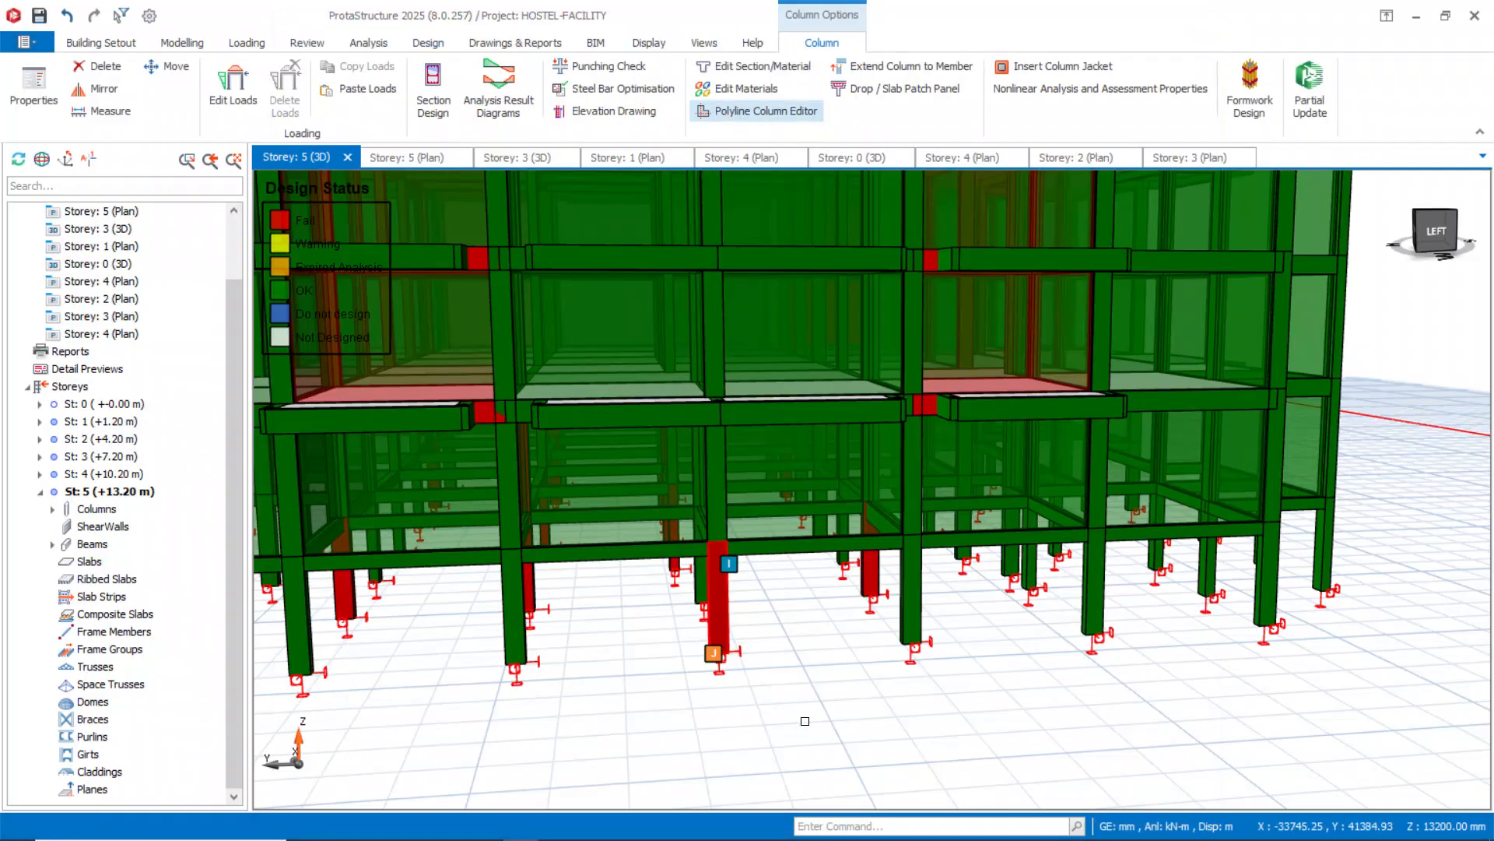
key("Escape")
scroll(824, 700, "down", 4)
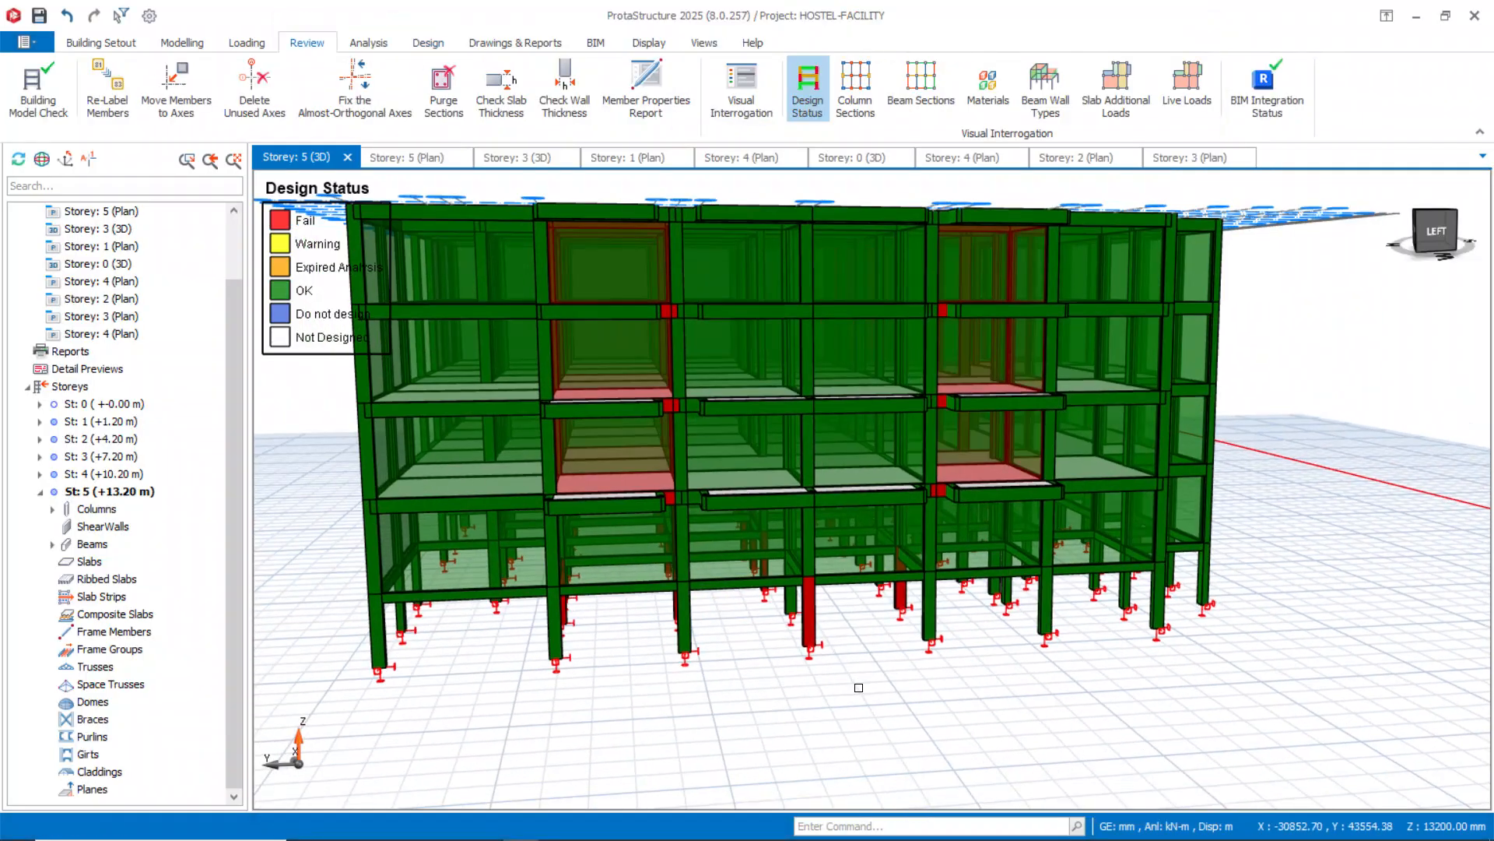
middle_click_drag(859, 687, 753, 660, "shift")
scroll(801, 707, "down", 3)
mouse_move(842, 695)
middle_mouse_down("shift")
mouse_move(693, 664)
mouse_move(571, 667)
mouse_move(693, 655)
mouse_move(894, 670)
mouse_move(869, 691)
mouse_move(917, 676)
mouse_move(381, 700)
mouse_move(326, 667)
mouse_move(596, 683)
middle_mouse_up("shift")
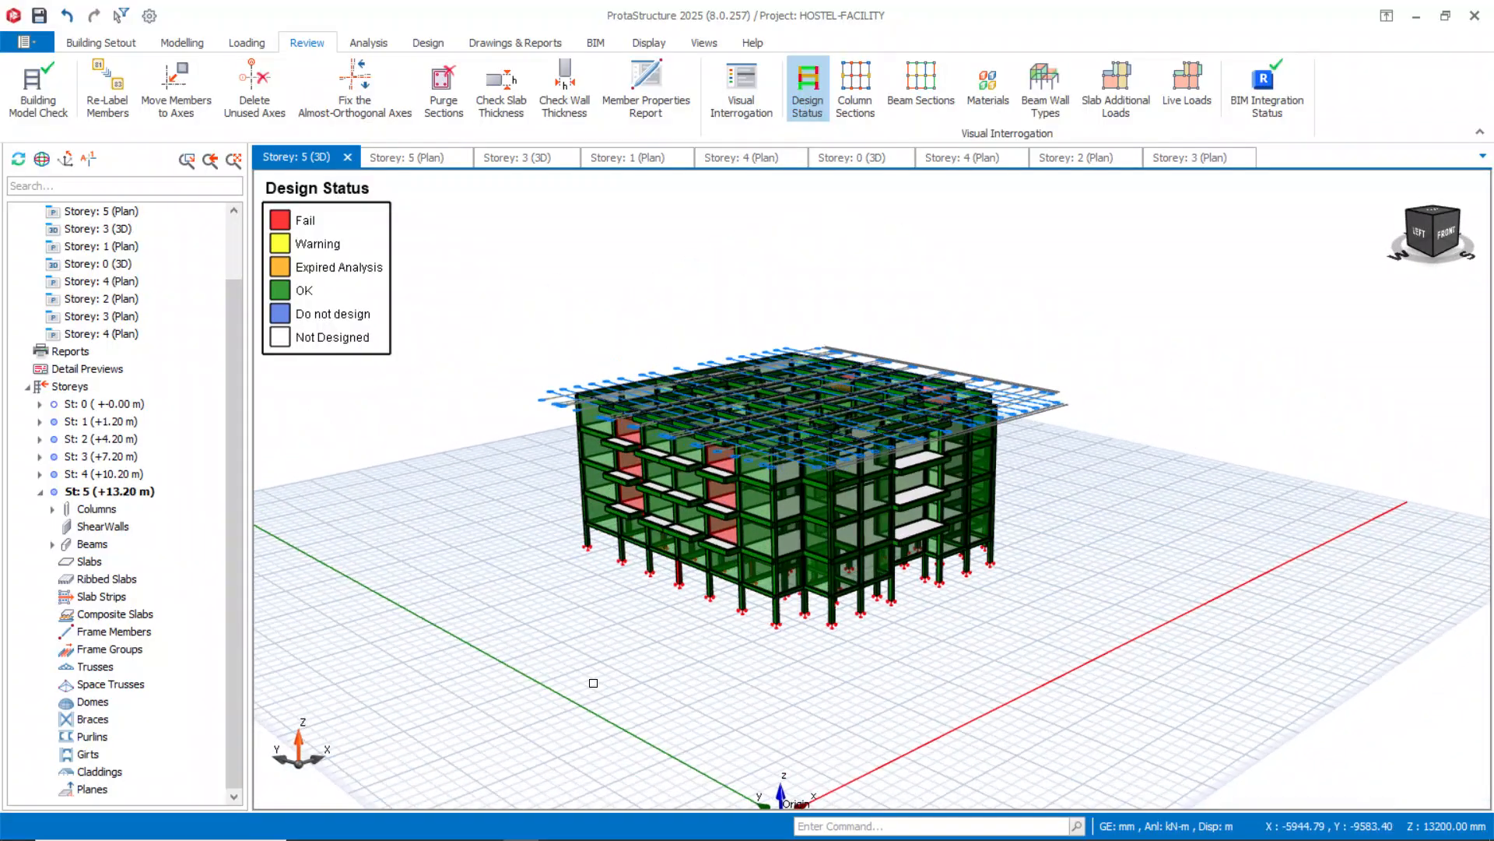
left_click(565, 825)
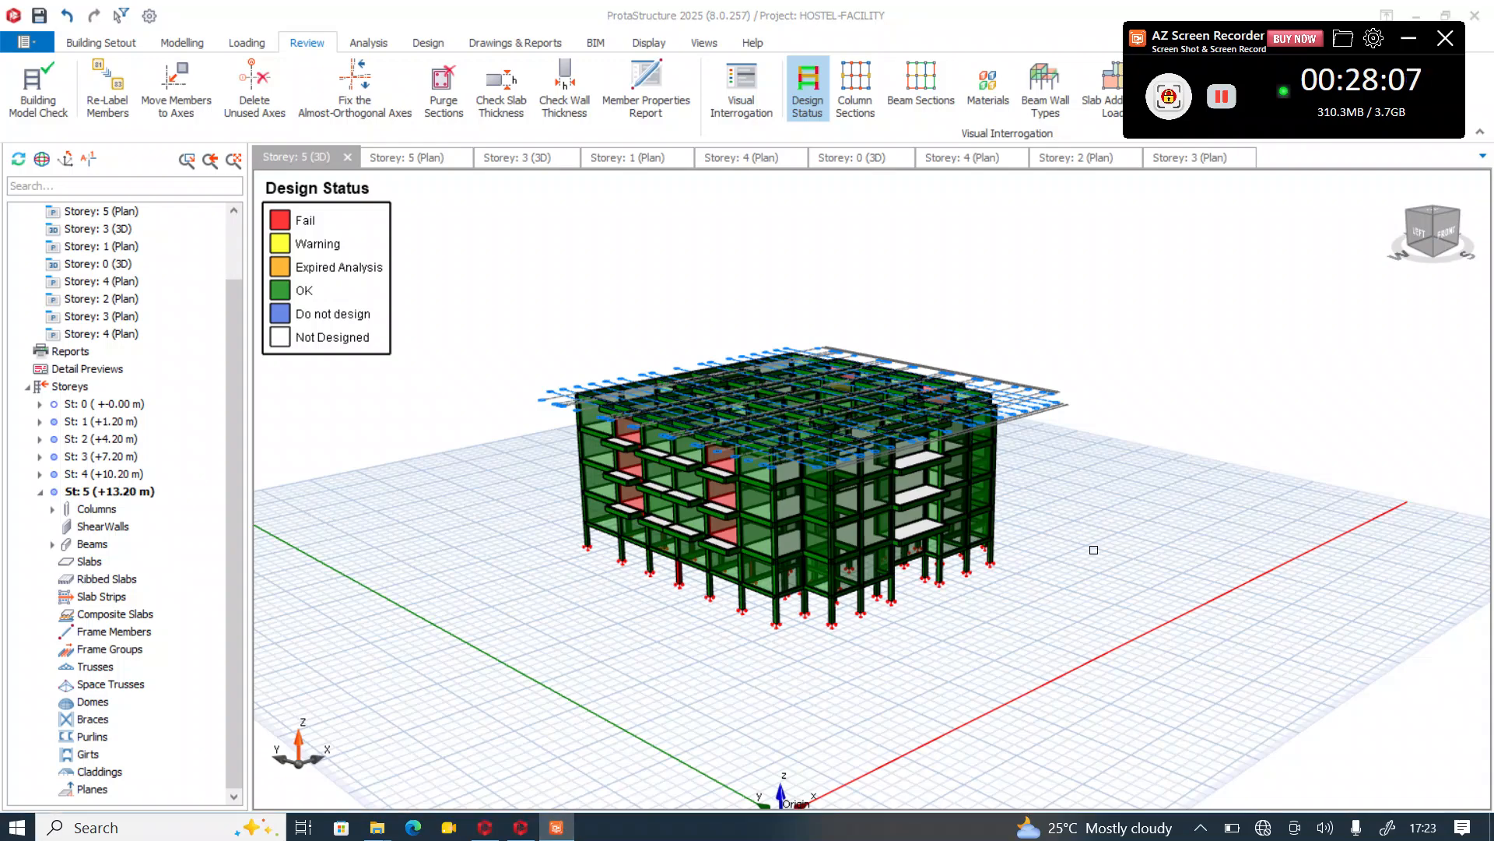